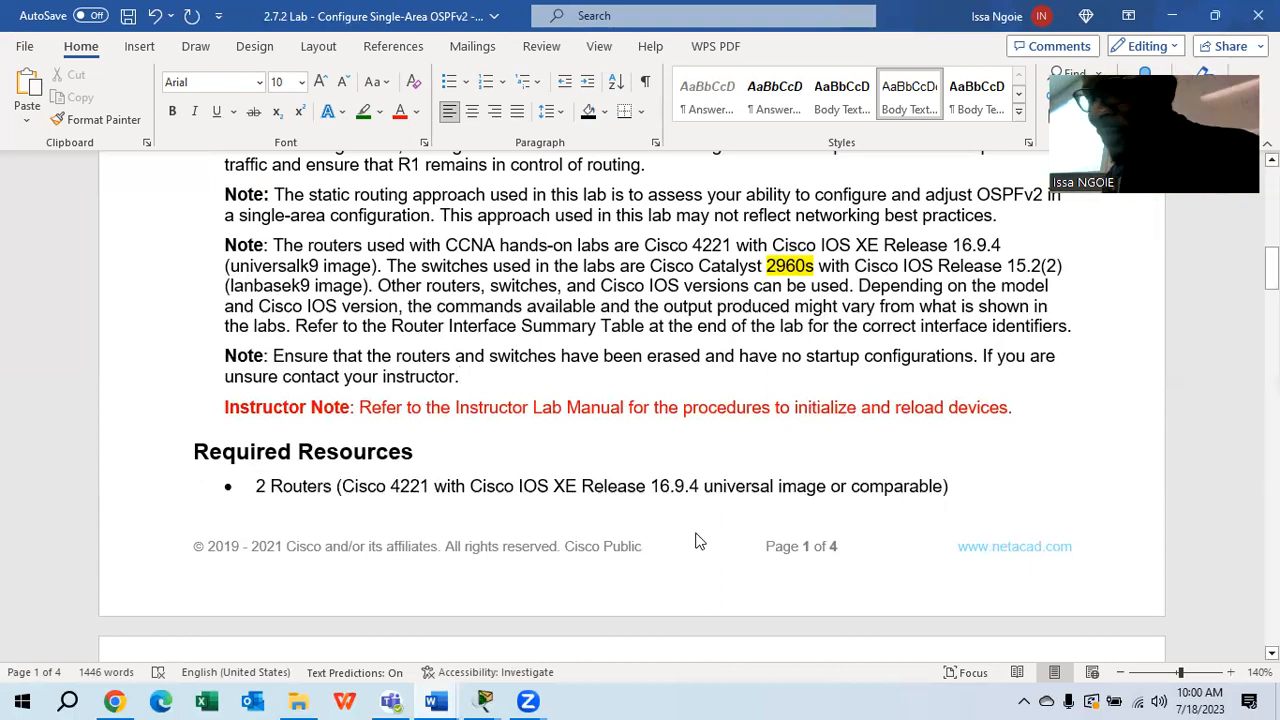
# Bring the Packet Tracer lab forward and close the leftover Router0 and Switch0 console windows
pyautogui.scroll(3, 726, 483)
pyautogui.scroll(-3, 666, 500)
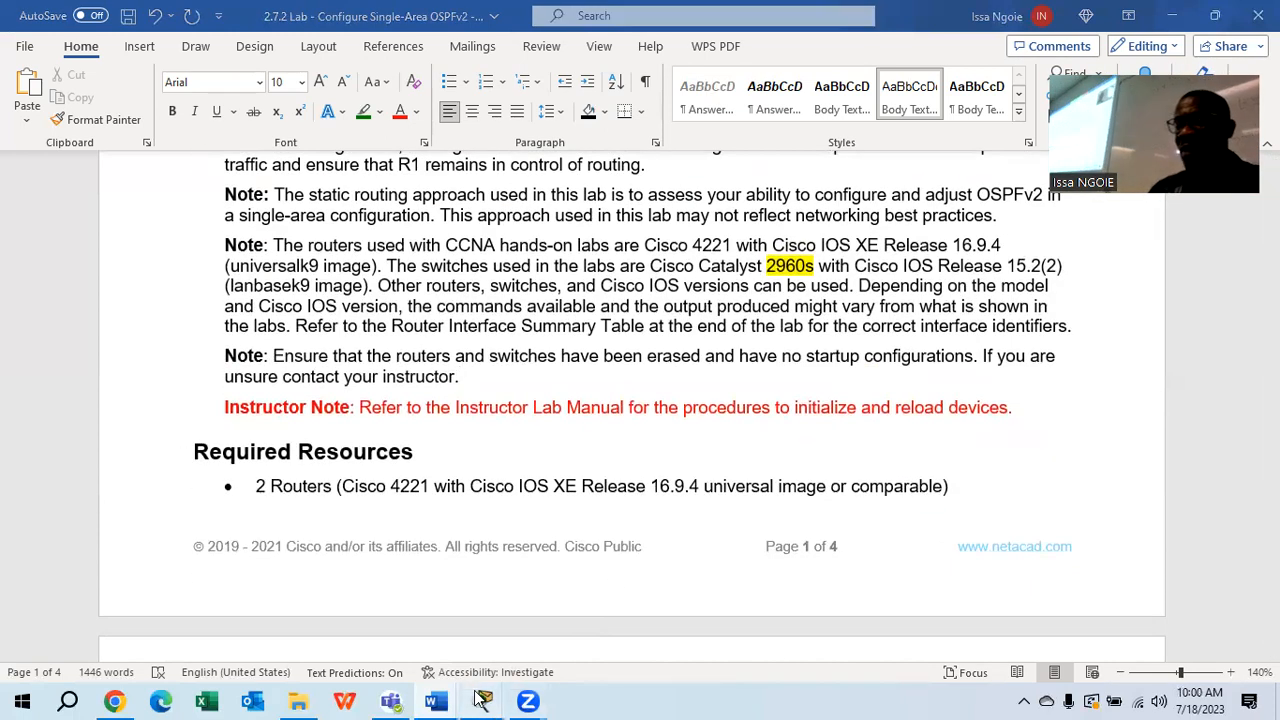
pyautogui.moveTo(487, 700)
pyautogui.click(300, 610)
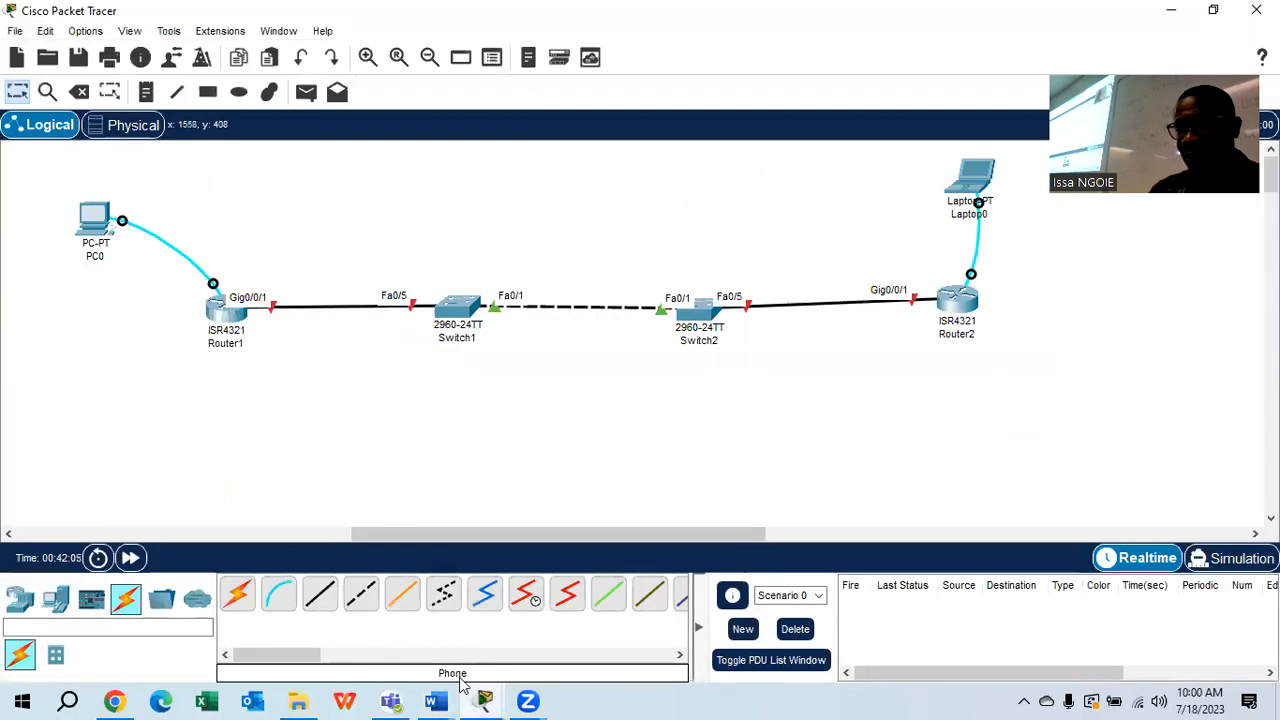
pyautogui.click(569, 563)
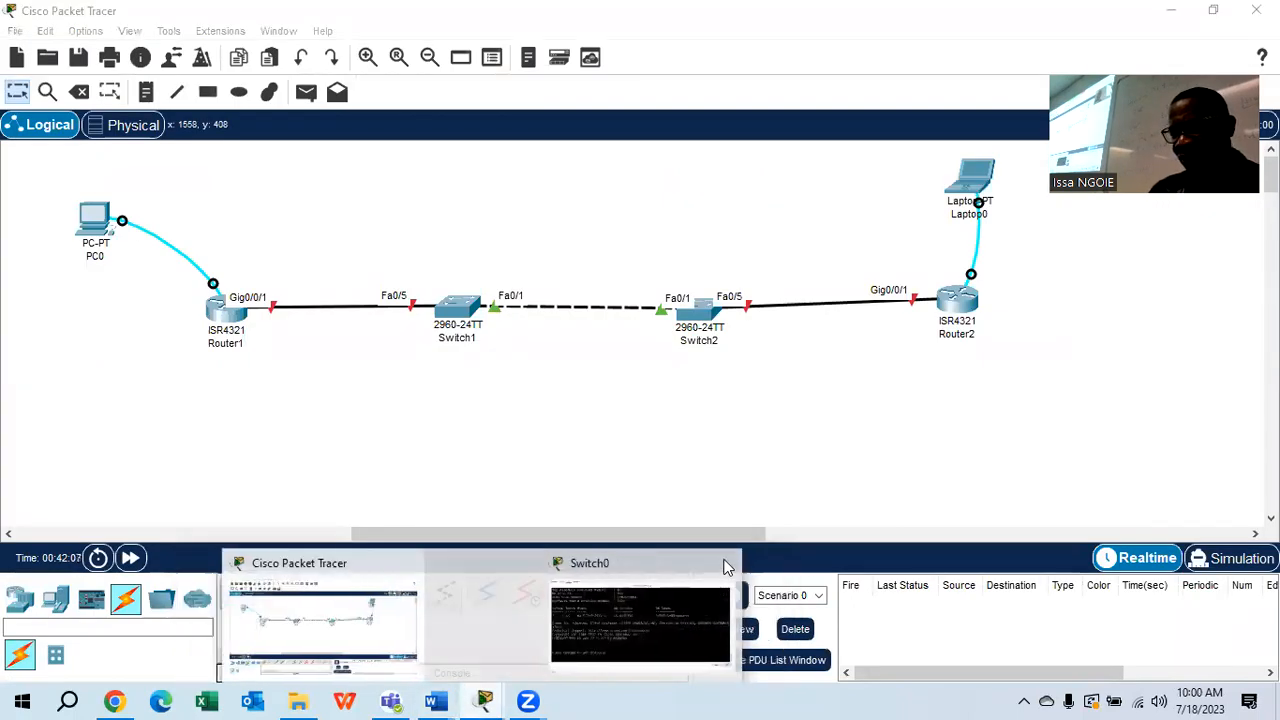
pyautogui.click(669, 560)
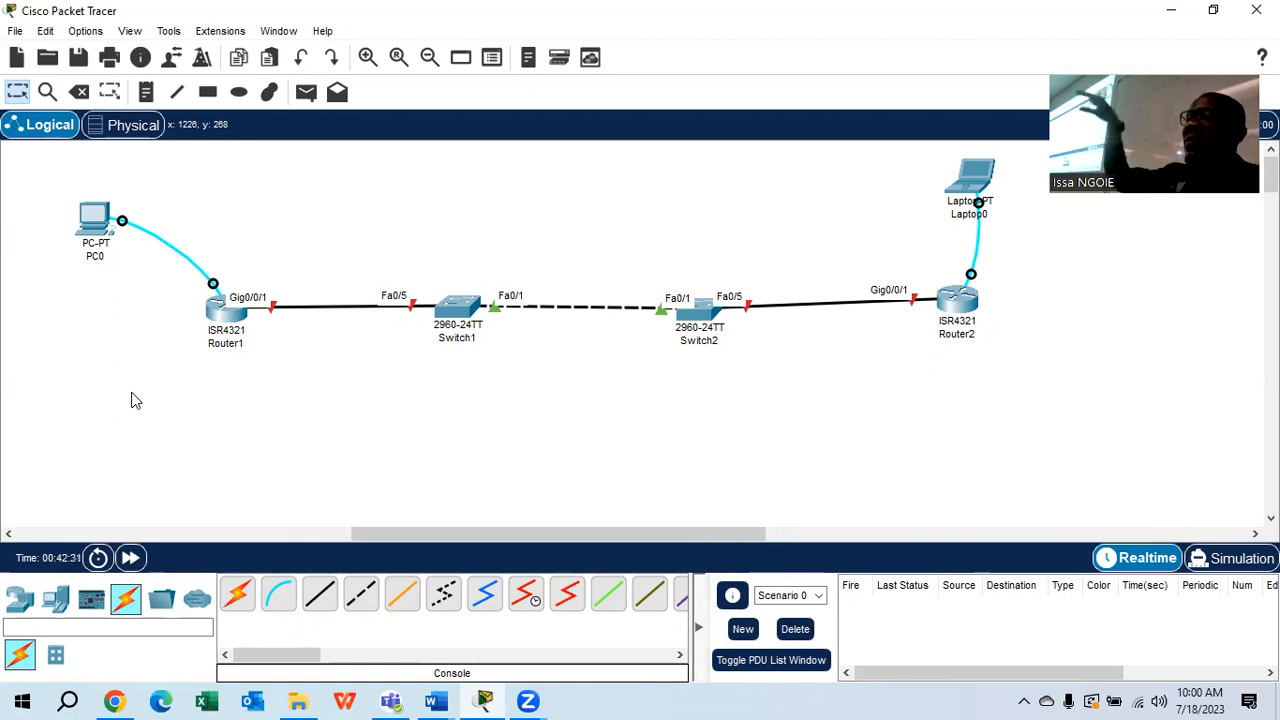
# Open PC0's terminal to Router1, decline the initial configuration dialog and enter privileged mode
pyautogui.click(98, 222)
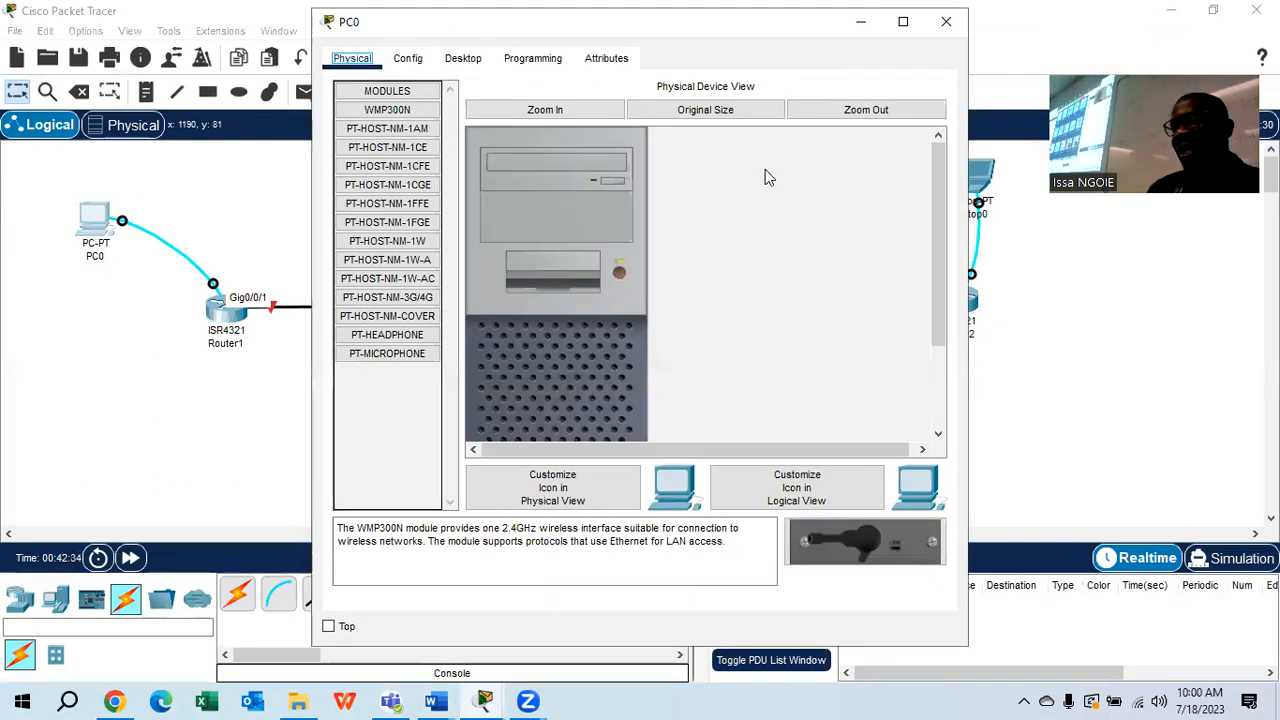
pyautogui.click(463, 58)
pyautogui.click(628, 165)
pyautogui.click(897, 270)
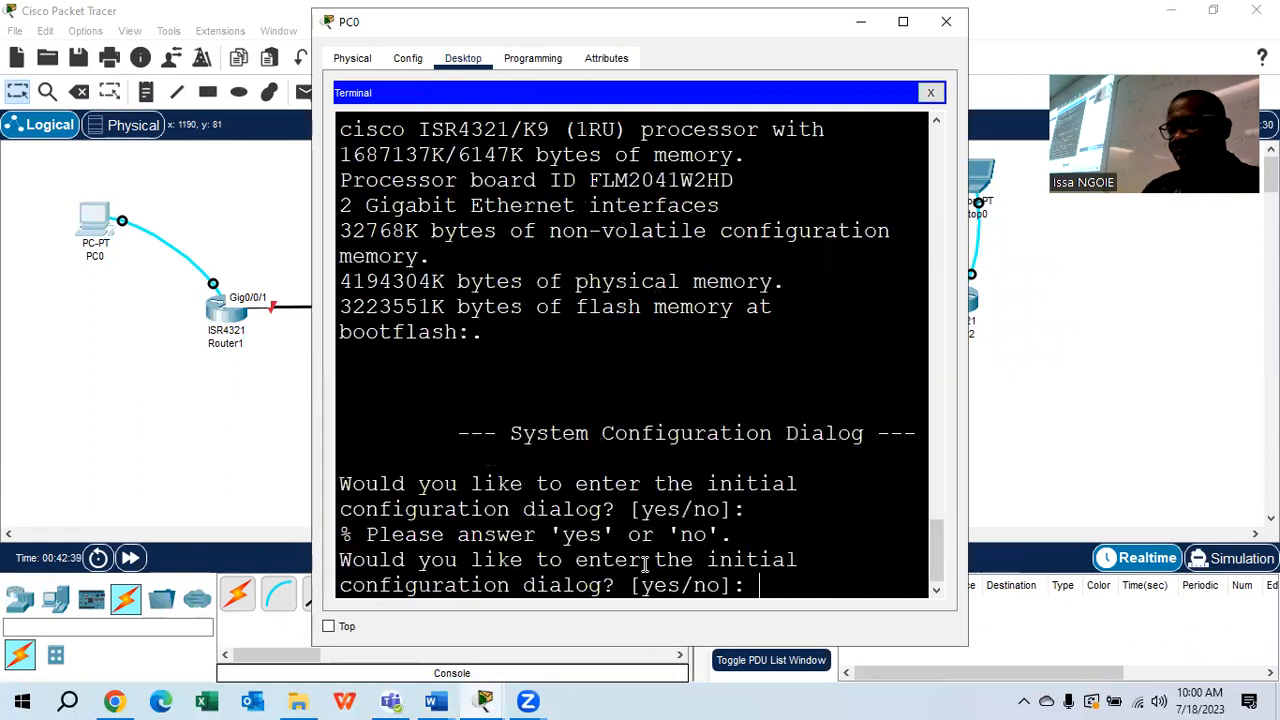
pyautogui.press('Return')
pyautogui.press('Return')
pyautogui.write('no')
pyautogui.press('Return')
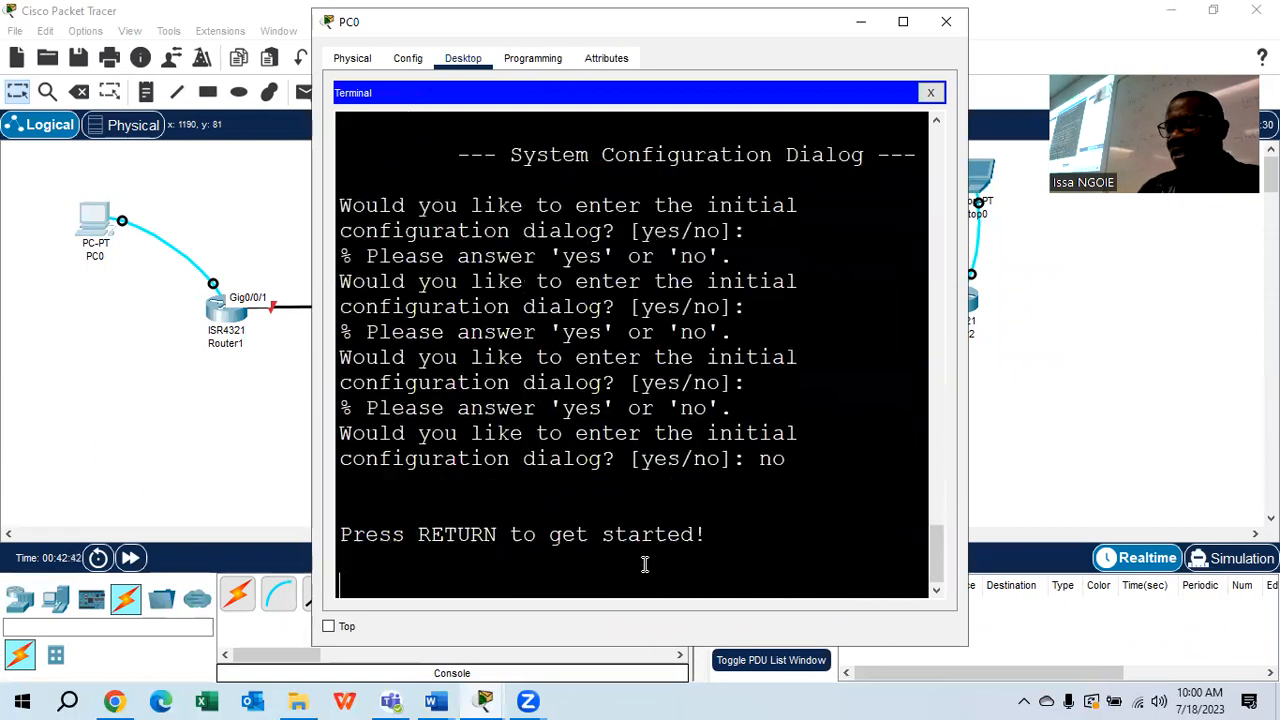
pyautogui.press('Return')
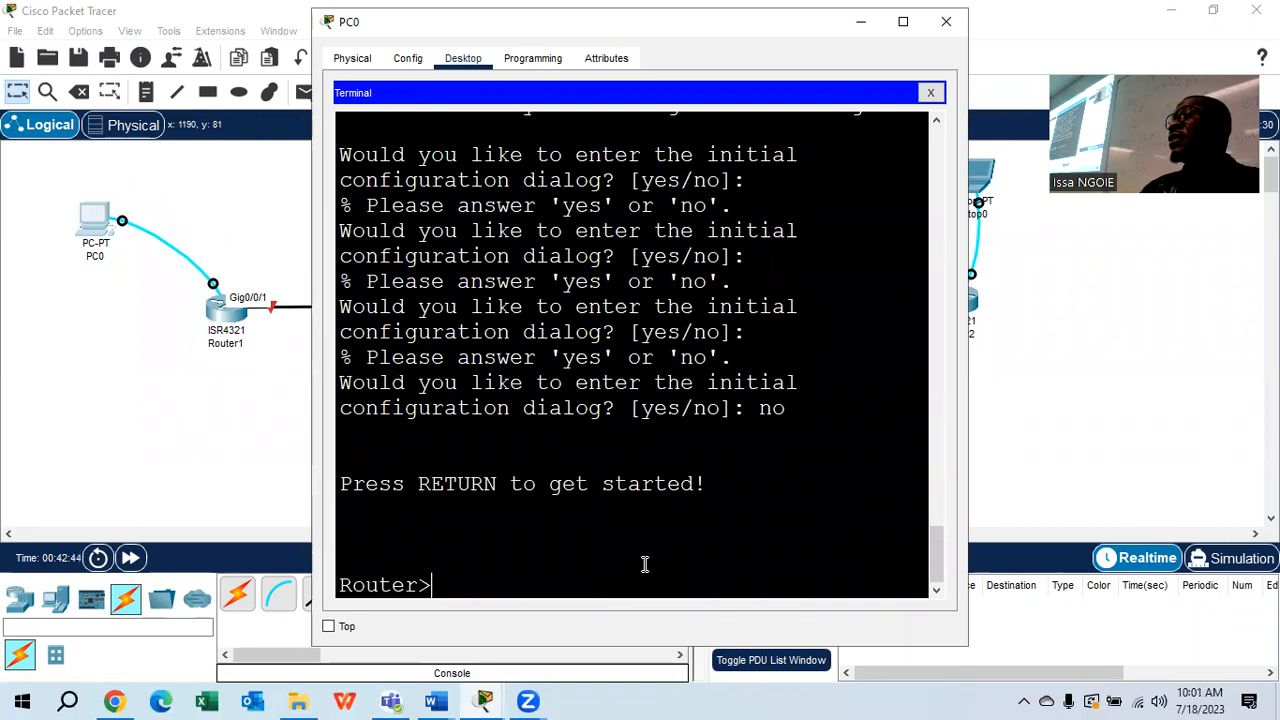
pyautogui.write('en')
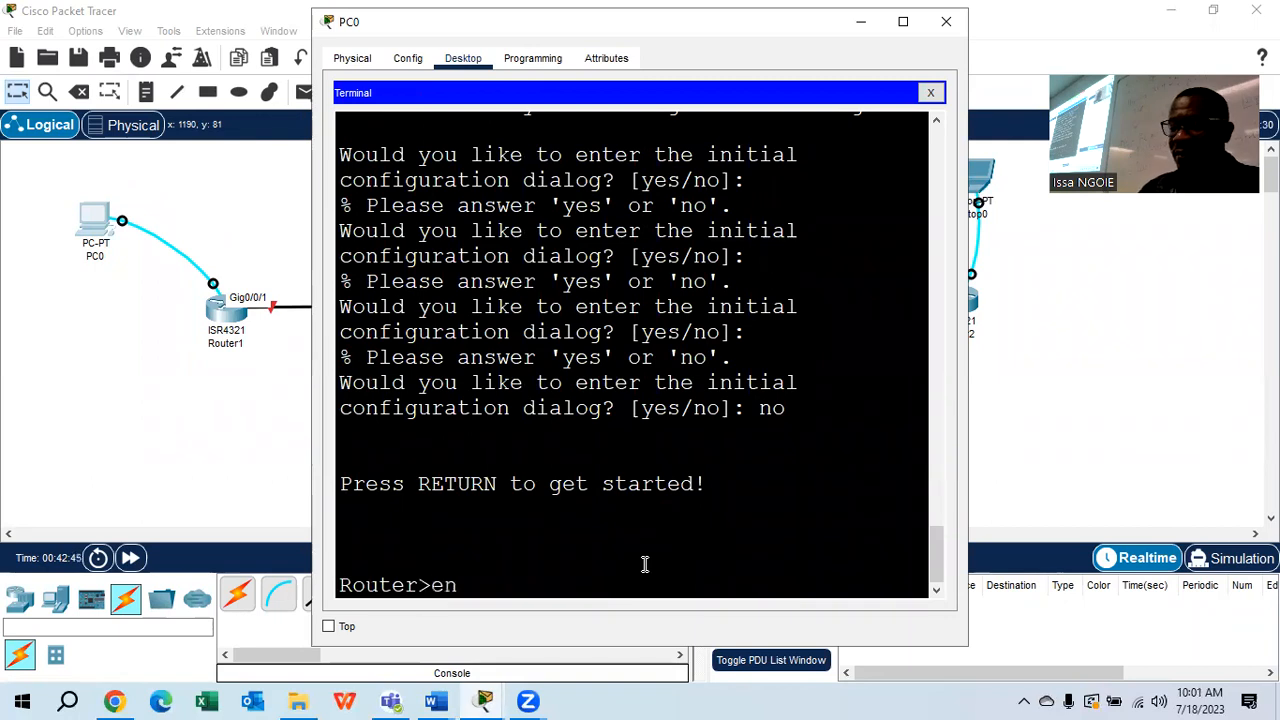
pyautogui.press('Return')
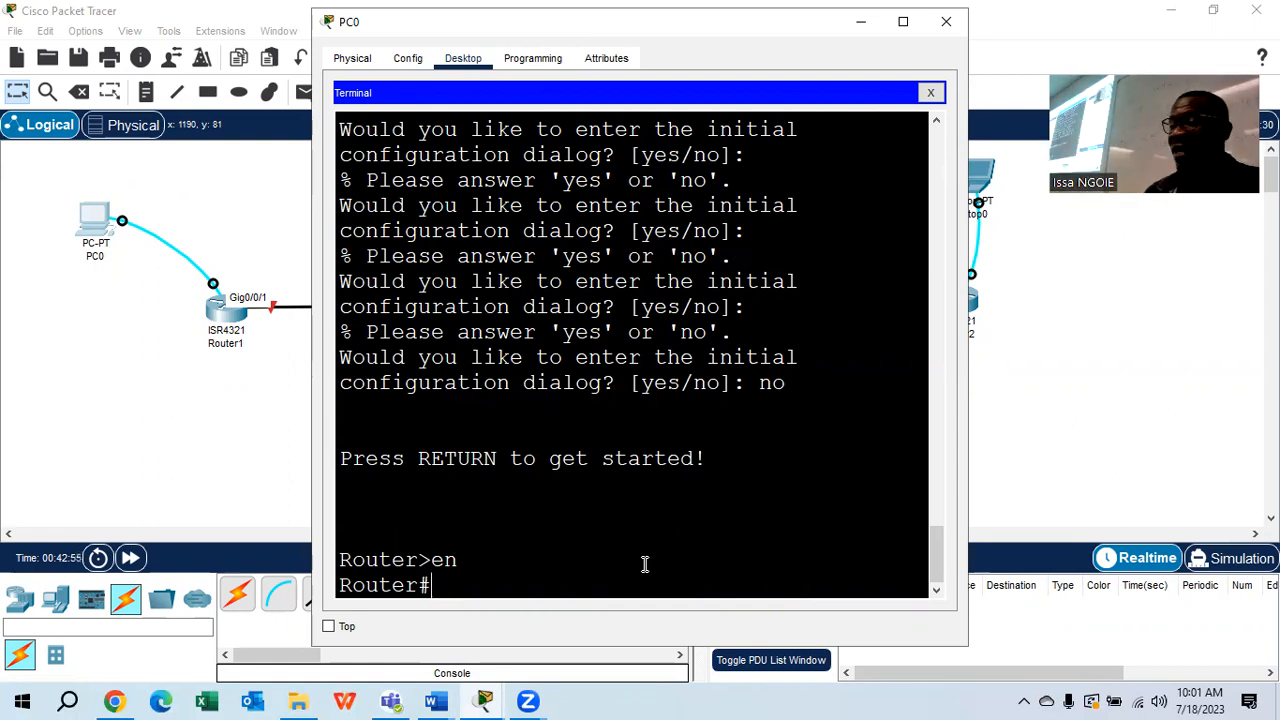
# Use erase help to find startup-config, then run 'erase startup-config' on Router1
pyautogui.write('erase')
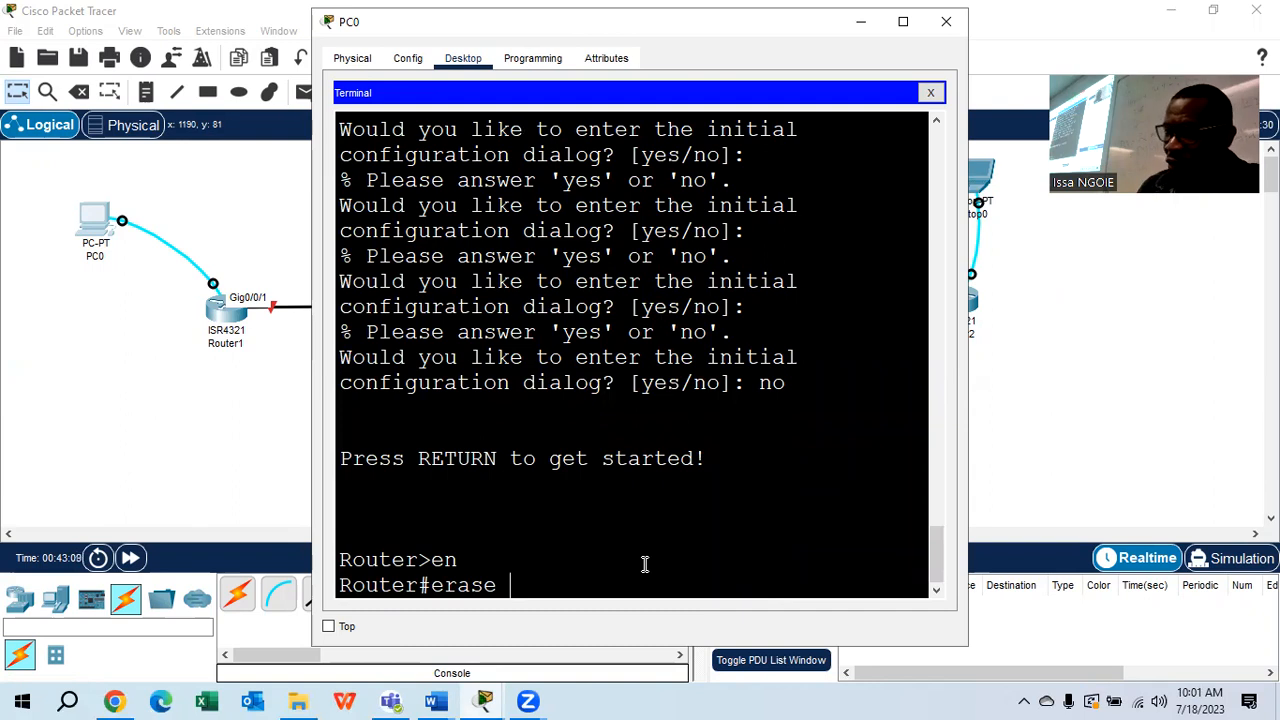
pyautogui.write('?')
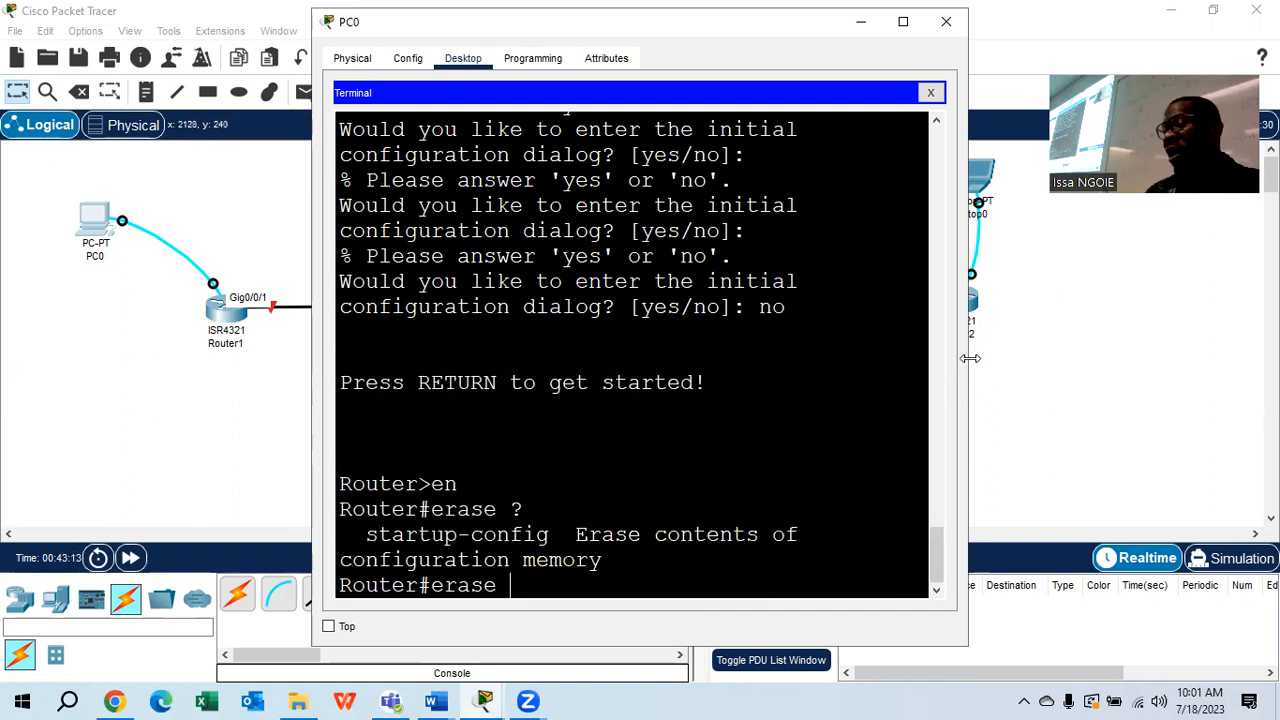
pyautogui.moveTo(970, 358); pyautogui.dragTo(1152, 358)
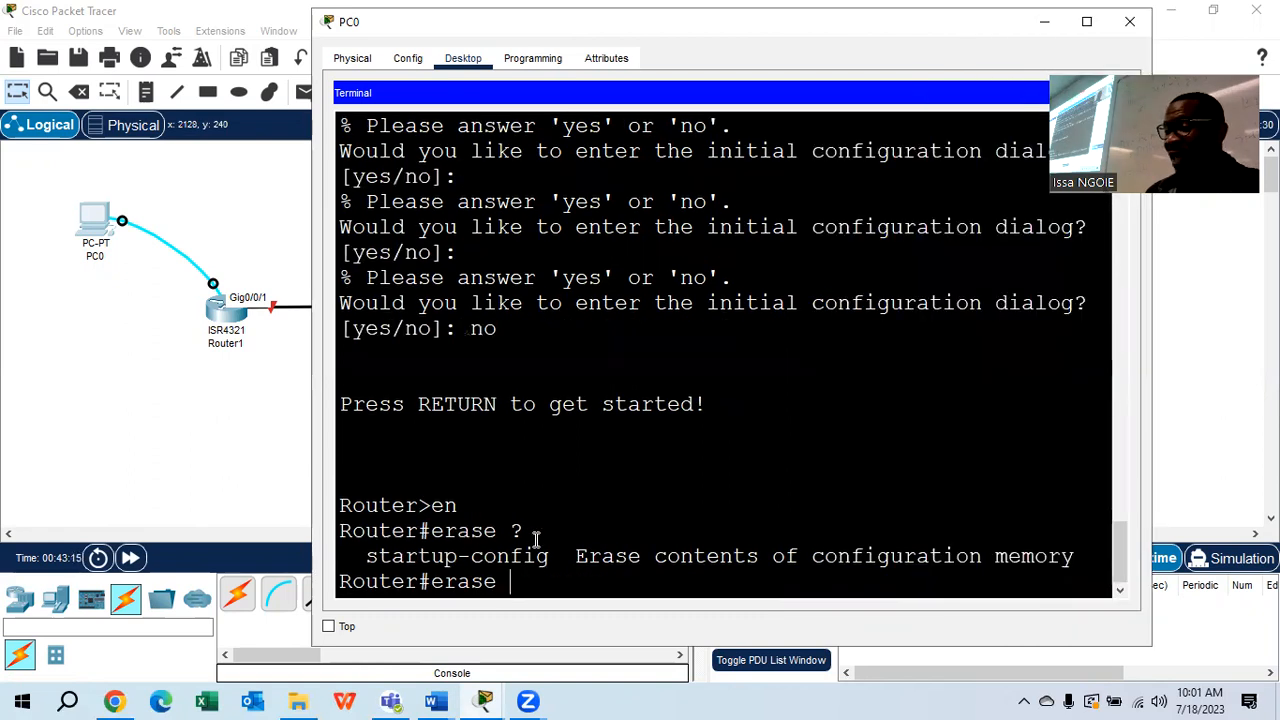
pyautogui.moveTo(550, 557); pyautogui.dragTo(369, 561)
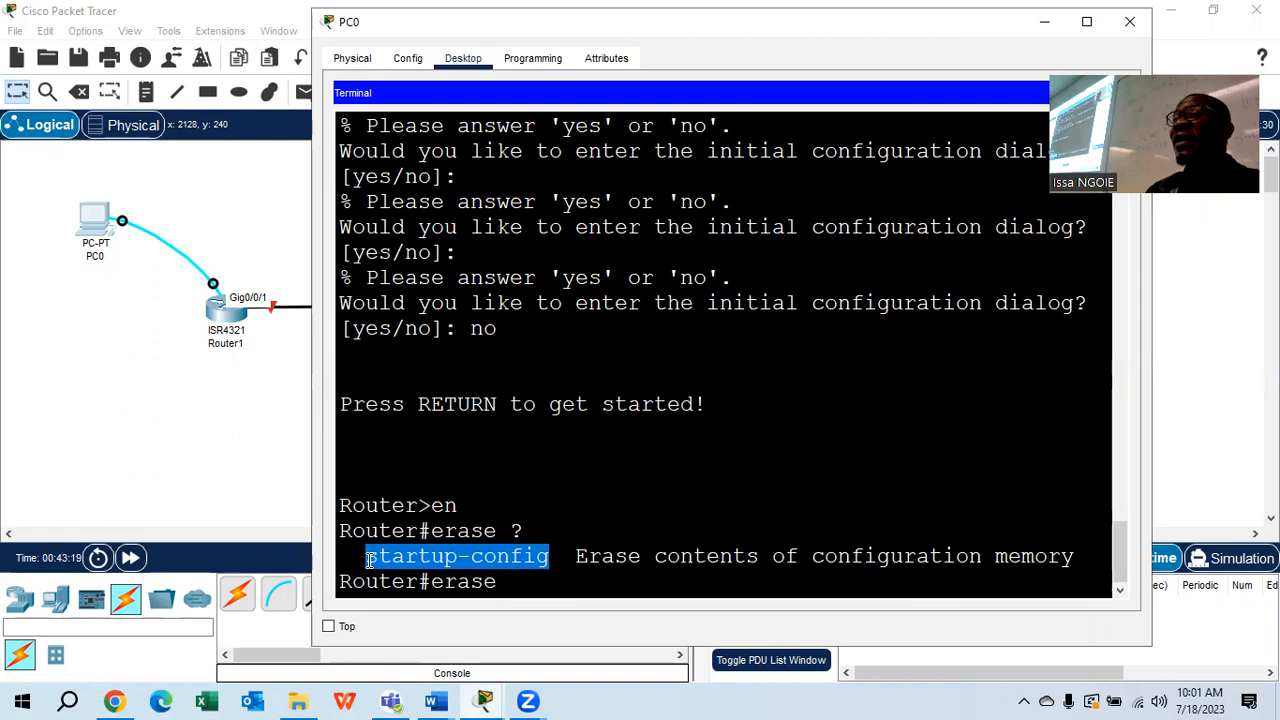
pyautogui.click(519, 584)
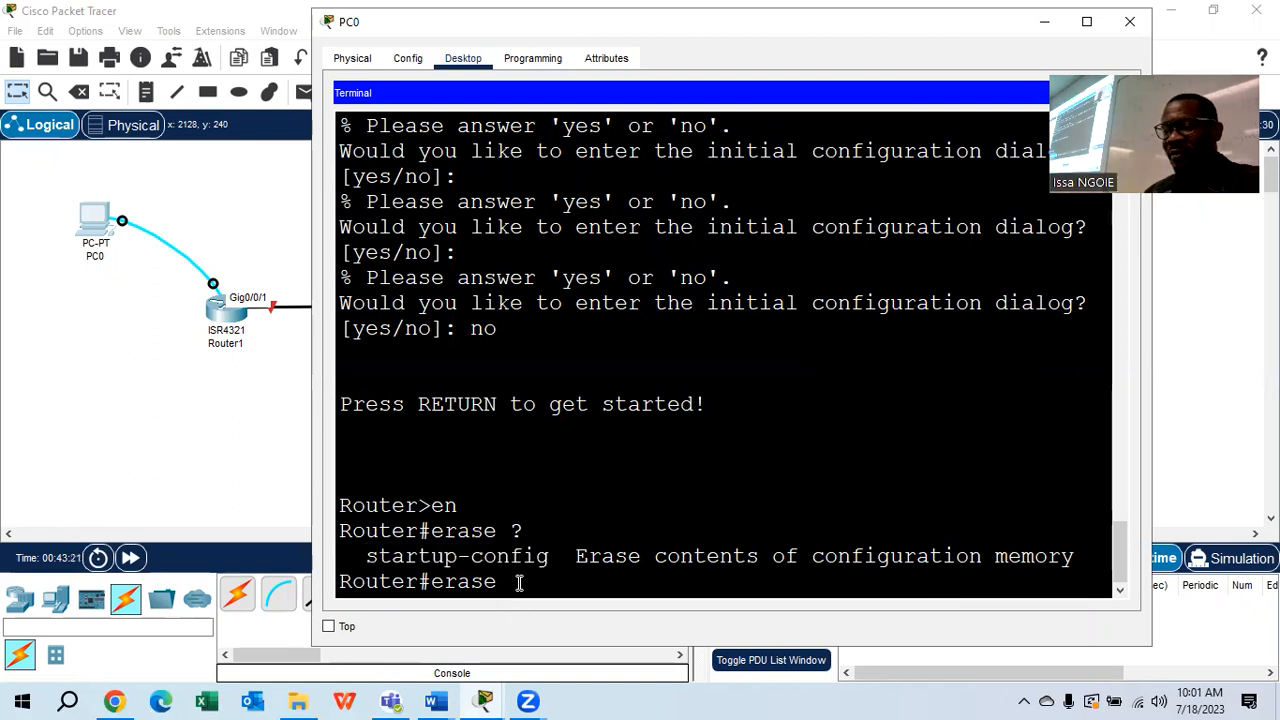
pyautogui.write('st')
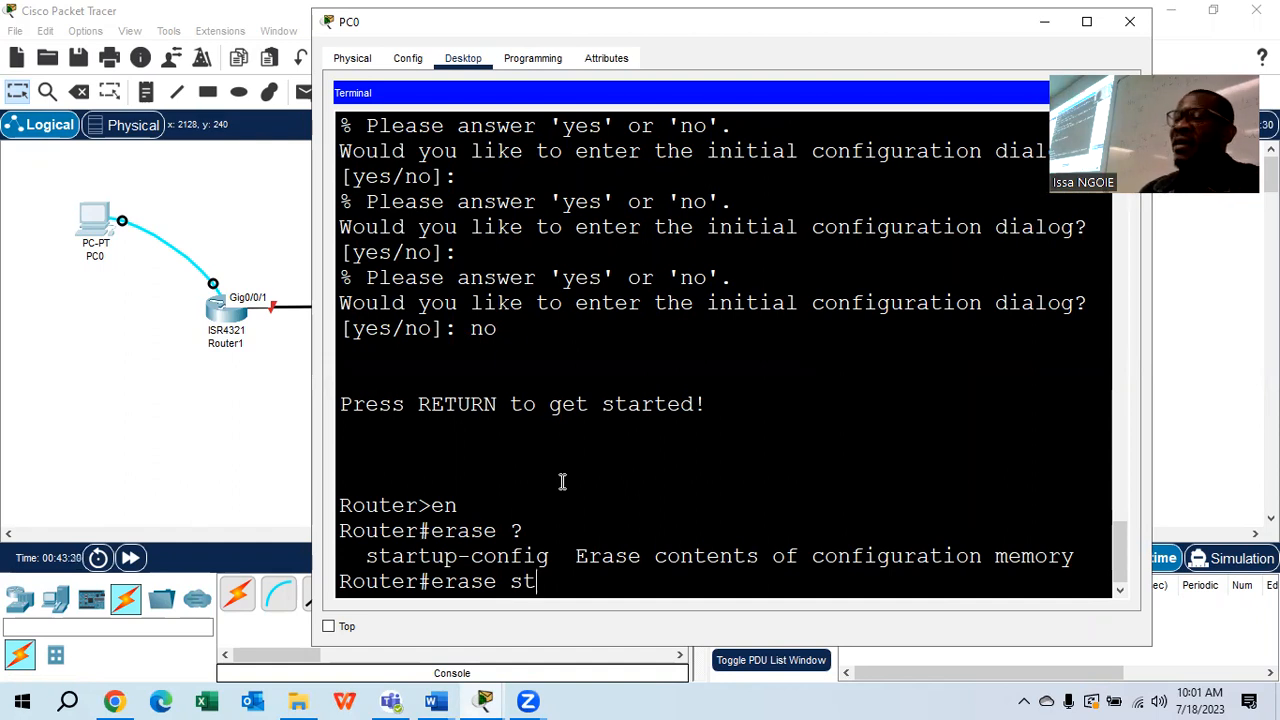
pyautogui.press('Tab')
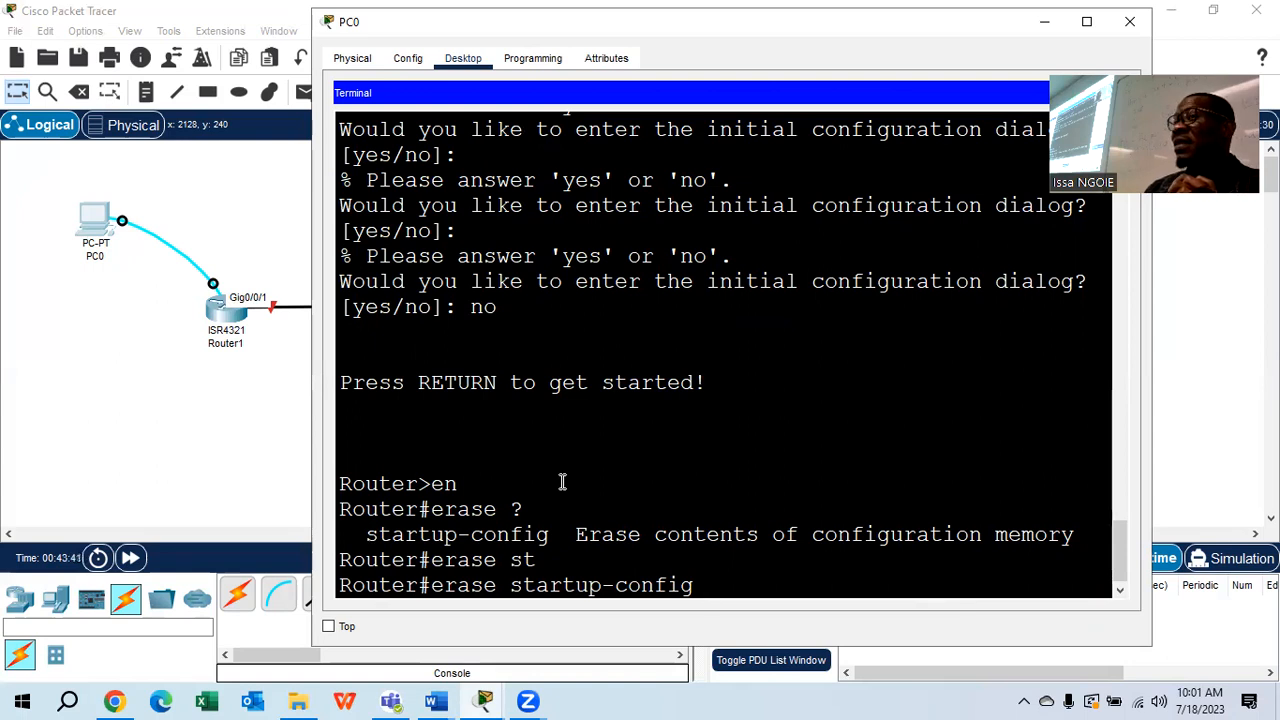
pyautogui.press('Return')
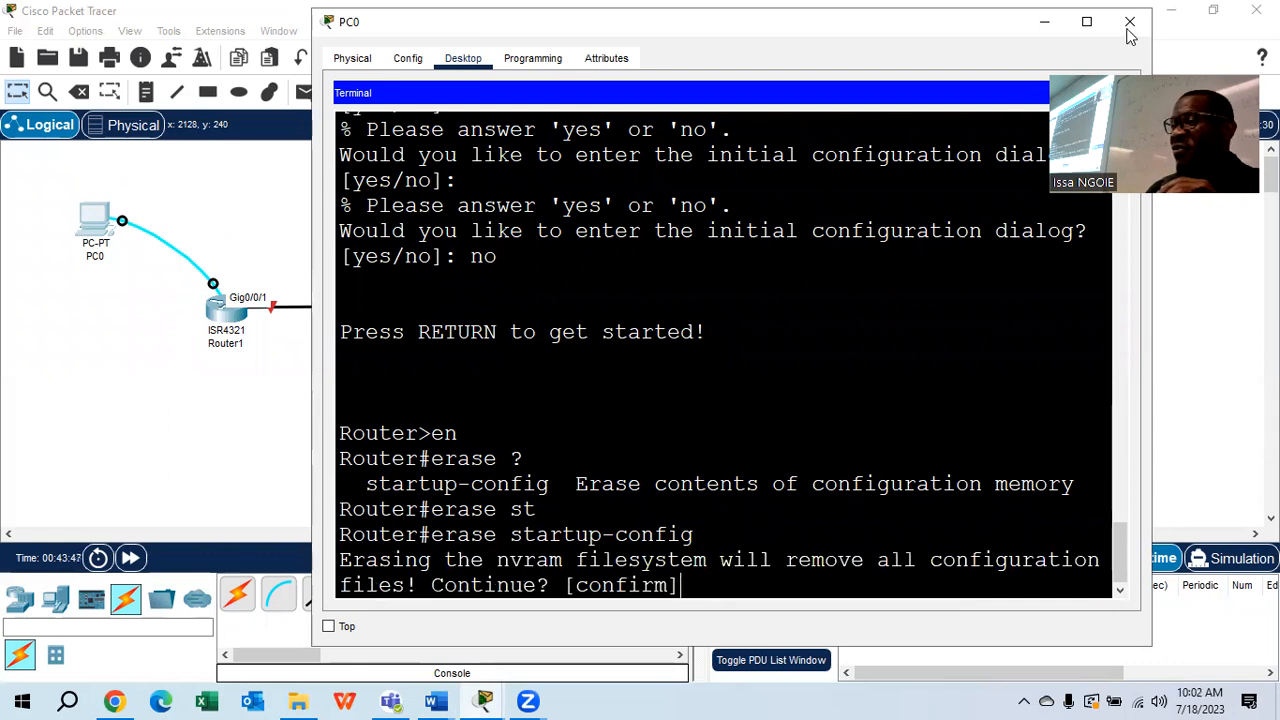
# Maximize PC0's window, confirm the nvram erase, and reload Router1
pyautogui.click(1086, 21)
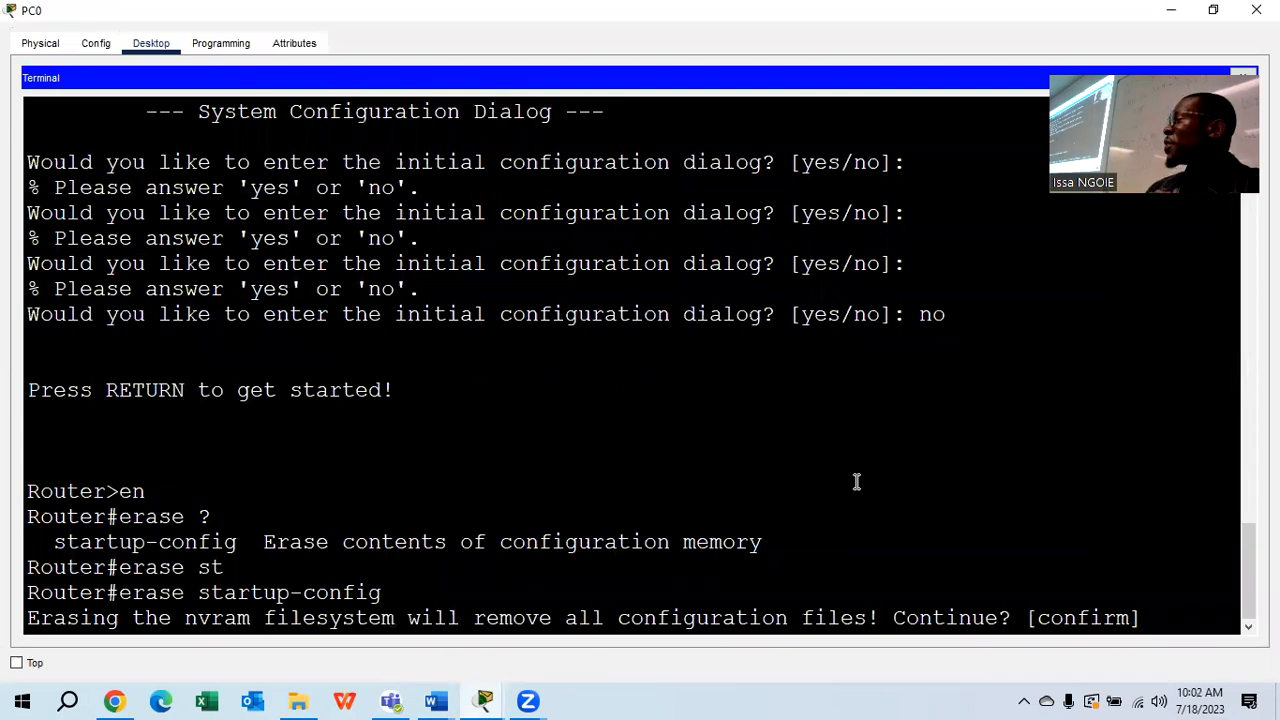
pyautogui.press('Return')
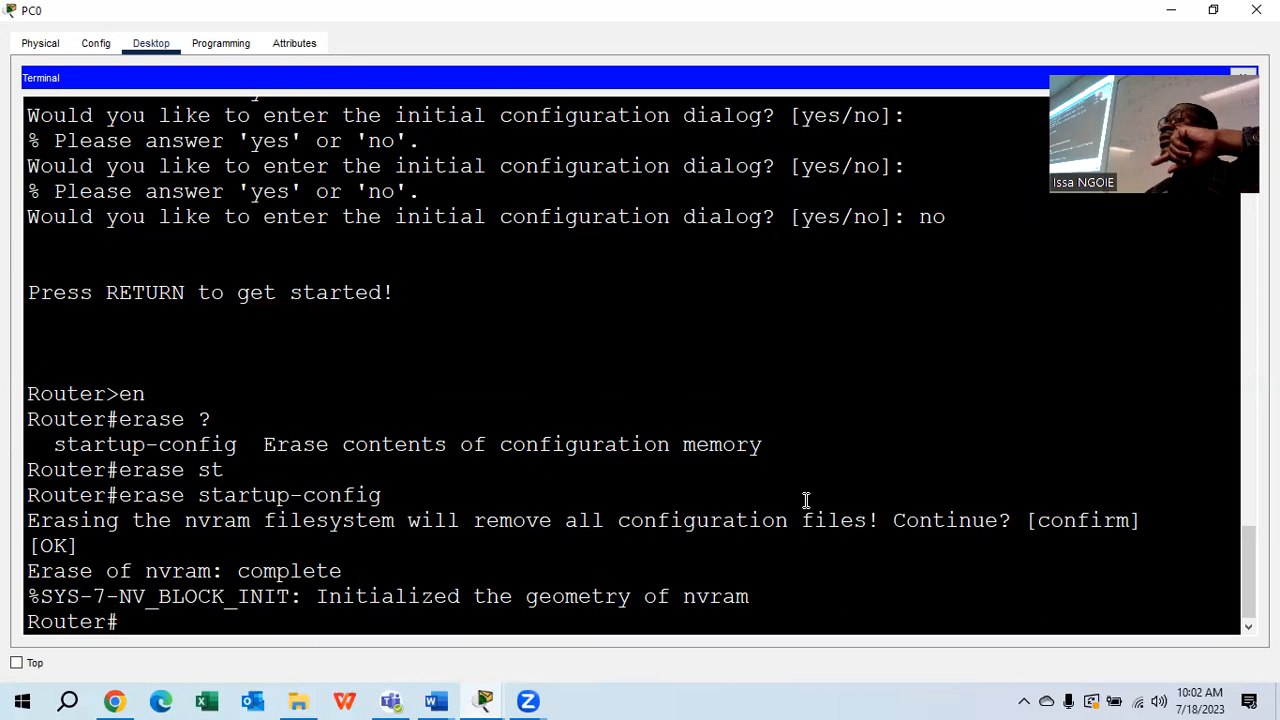
pyautogui.write('r')
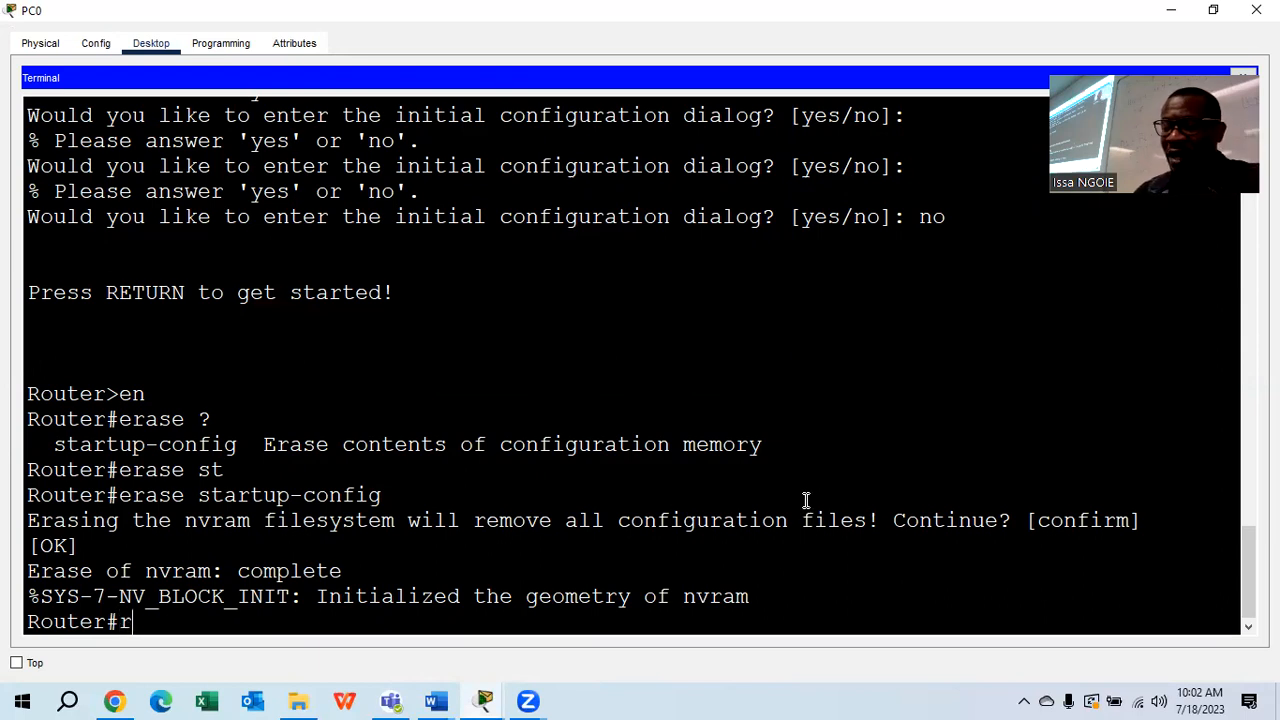
pyautogui.write('eload')
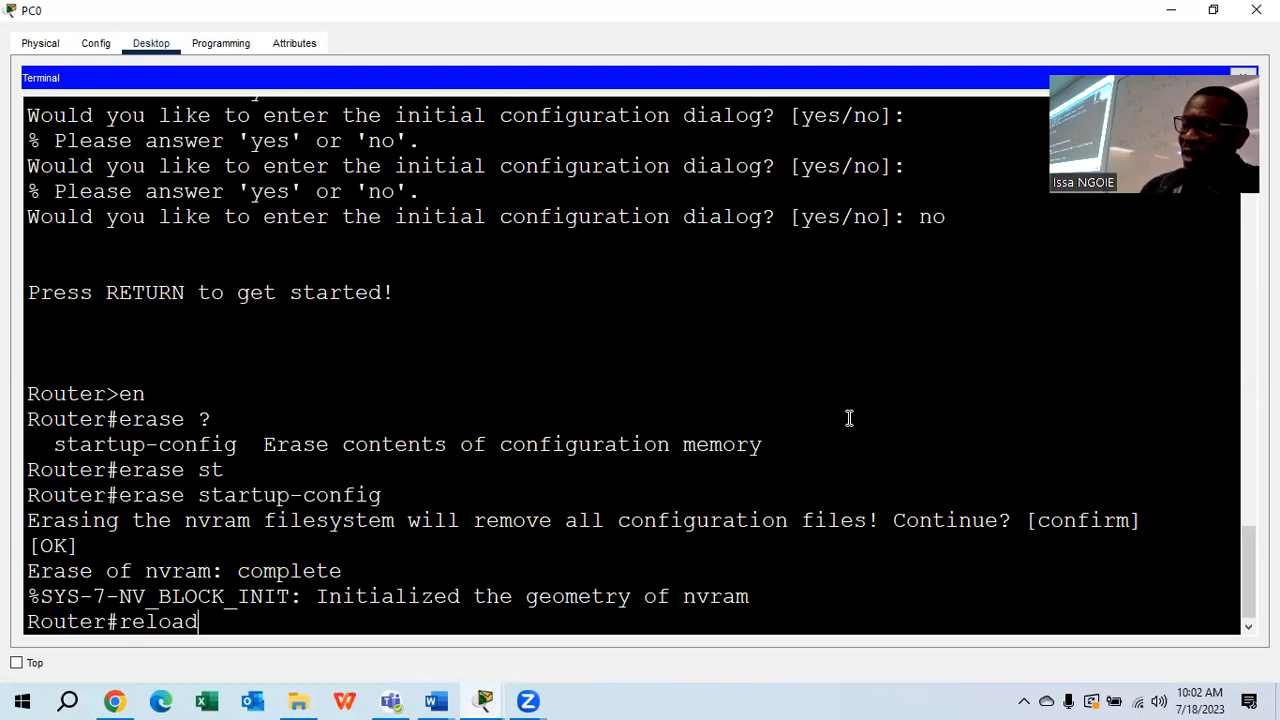
pyautogui.press('Return')
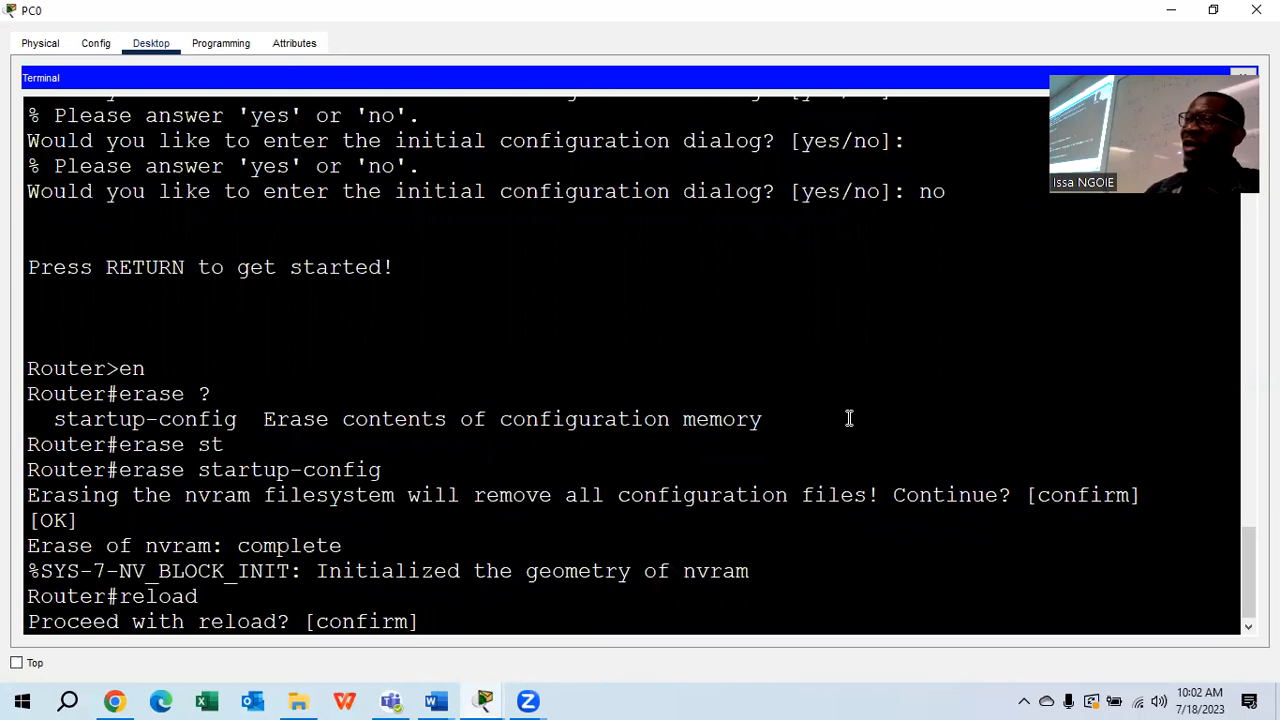
pyautogui.press('Return')
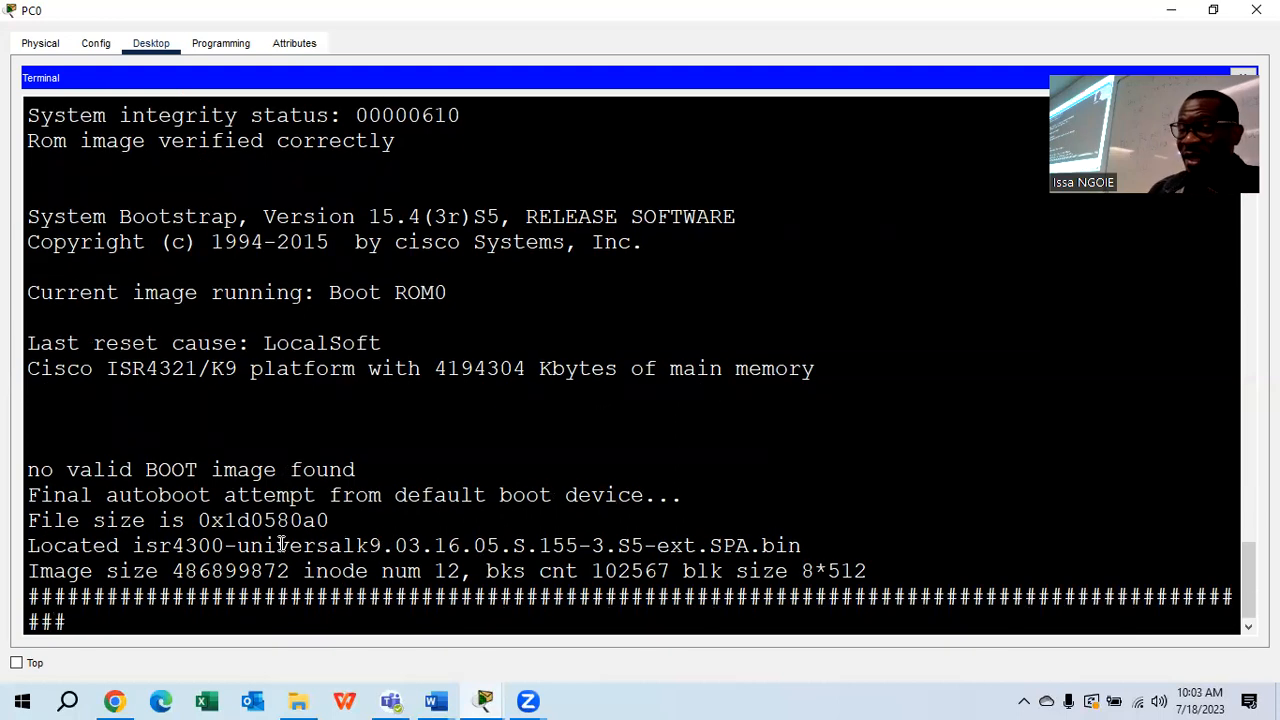
# Answer no to the setup dialog after reboot and close PC0's window
pyautogui.moveTo(247, 547); pyautogui.dragTo(277, 549)
pyautogui.click(579, 524)
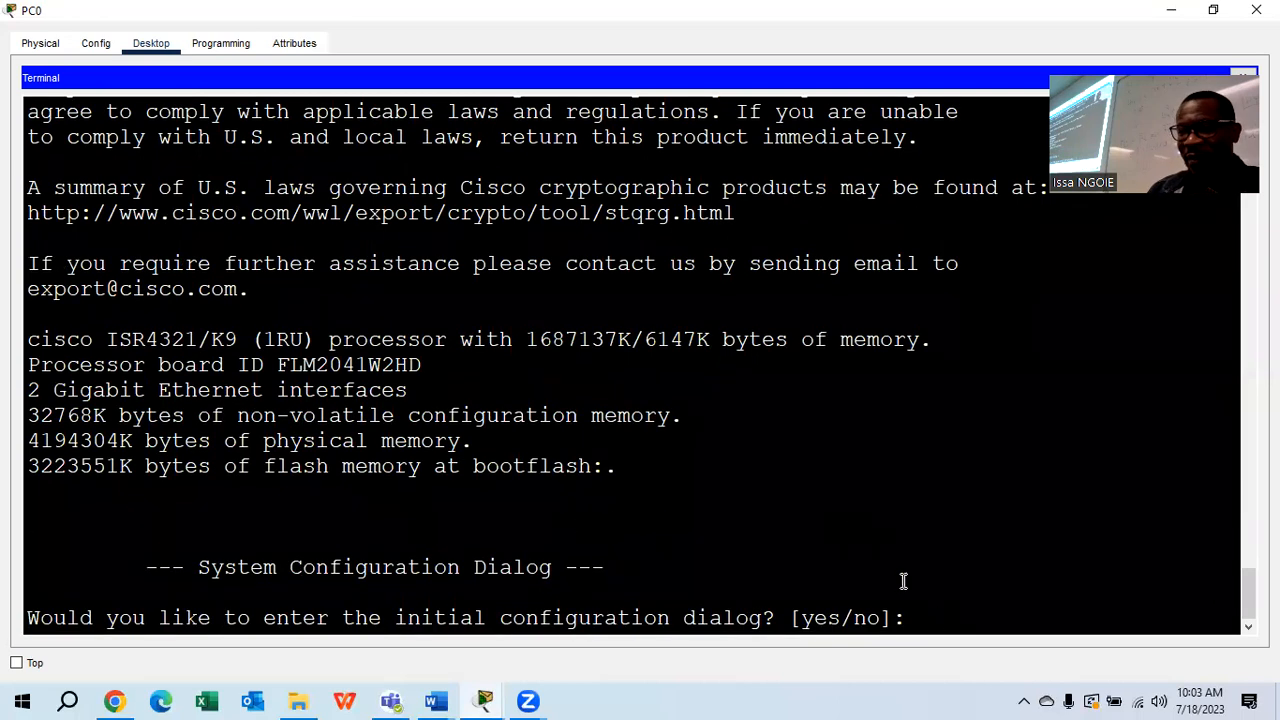
pyautogui.write('no')
pyautogui.press('Return')
pyautogui.press('Return')
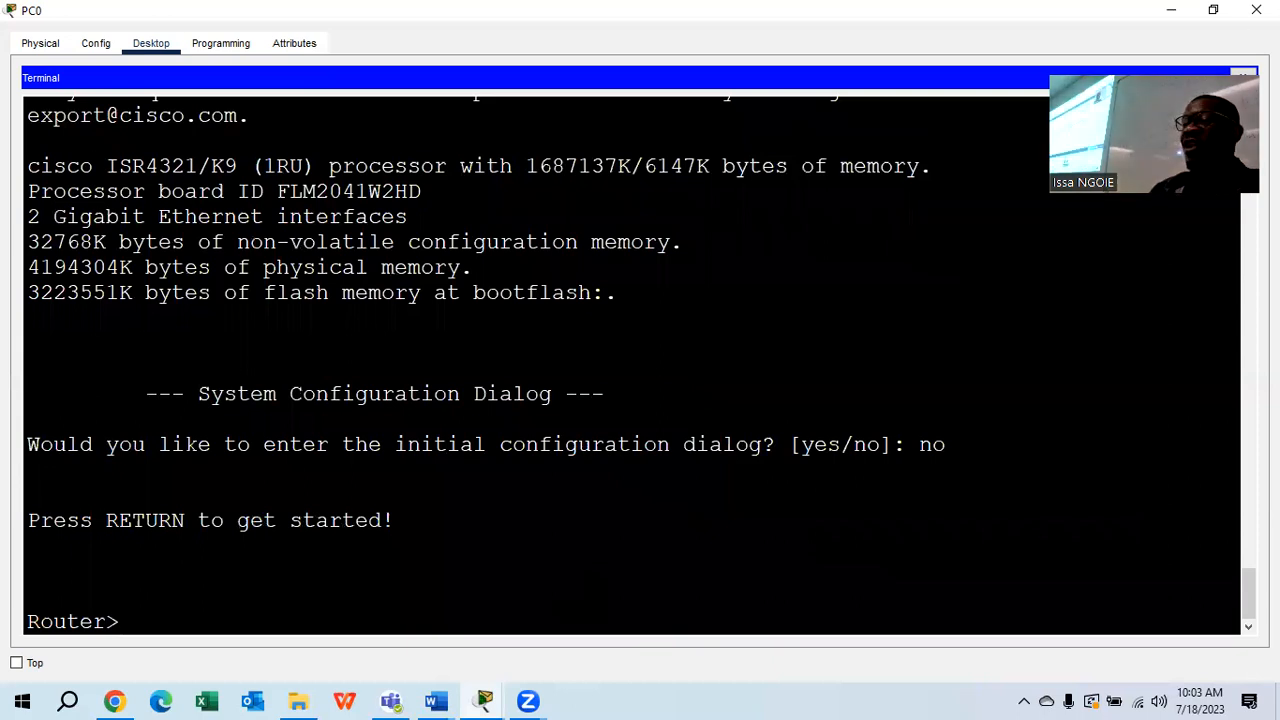
pyautogui.hotkey('alt', 'Tab')
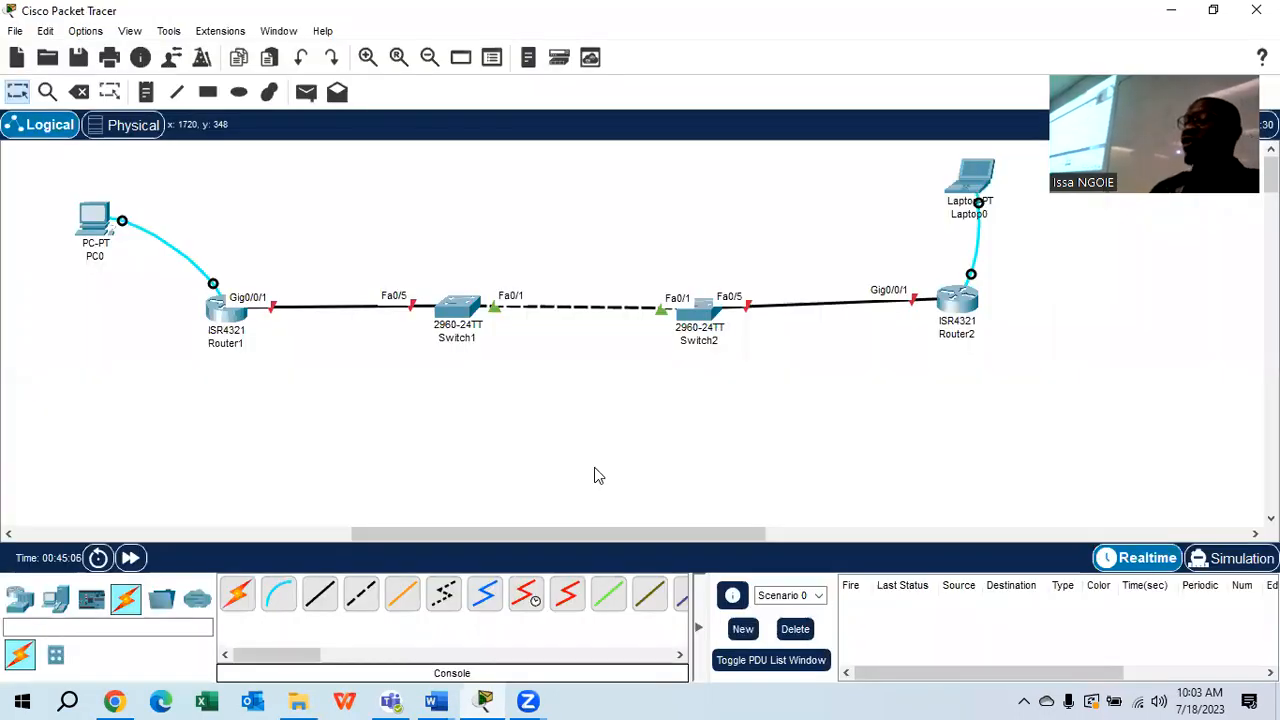
# Move PC0's console cable from Router1 to Switch1's Console port
pyautogui.moveTo(214, 285); pyautogui.dragTo(458, 305)
pyautogui.click(458, 305)
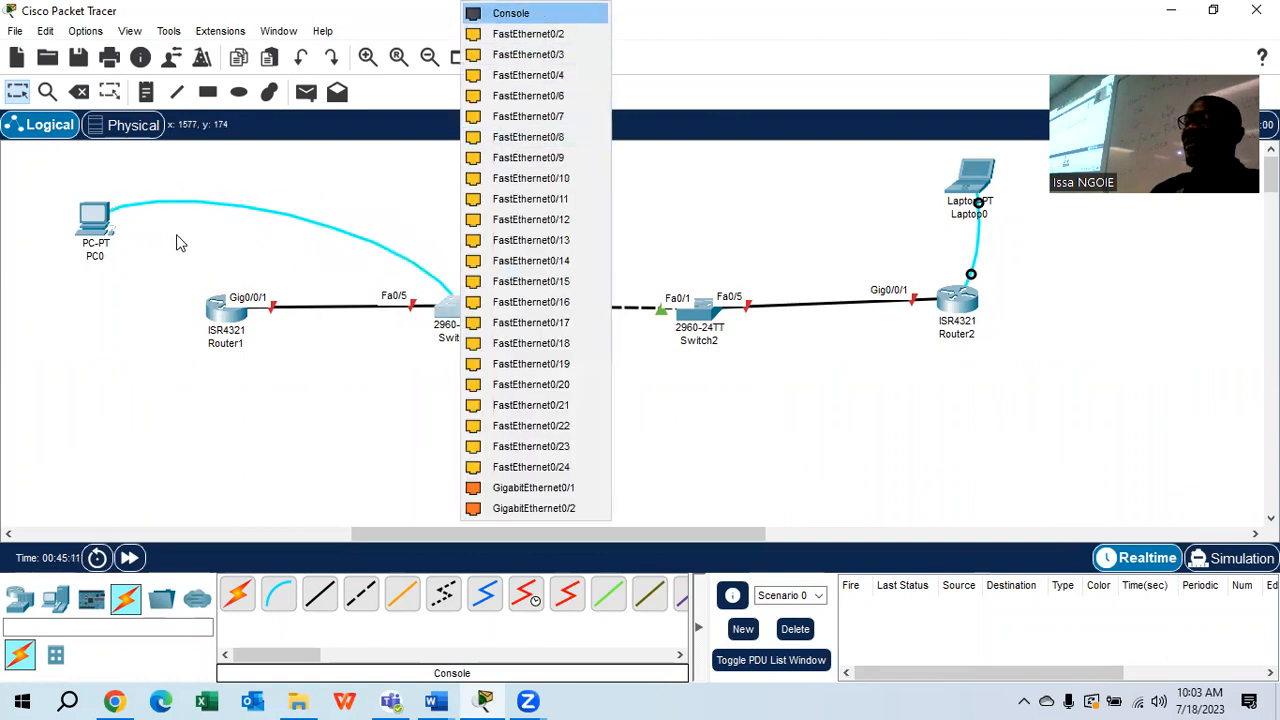
pyautogui.click(563, 16)
# Open PC0's terminal with default settings and enter privileged mode on Switch1
pyautogui.click(90, 222)
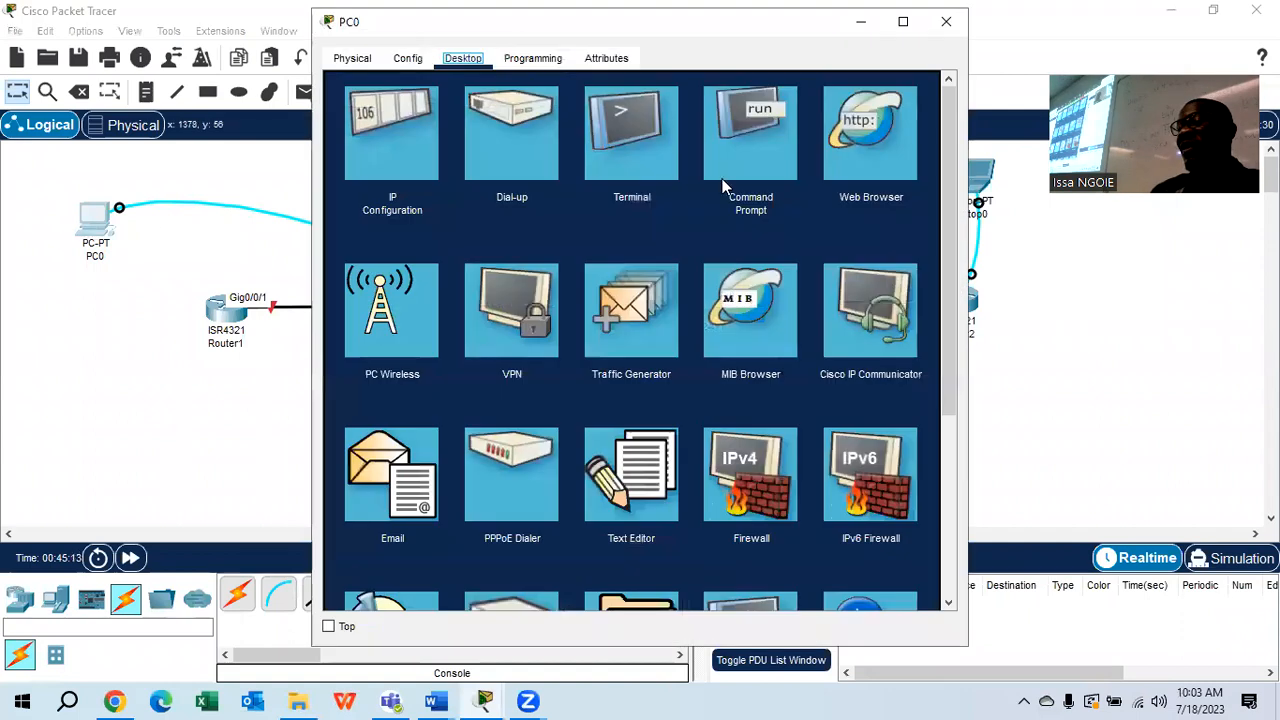
pyautogui.click(639, 161)
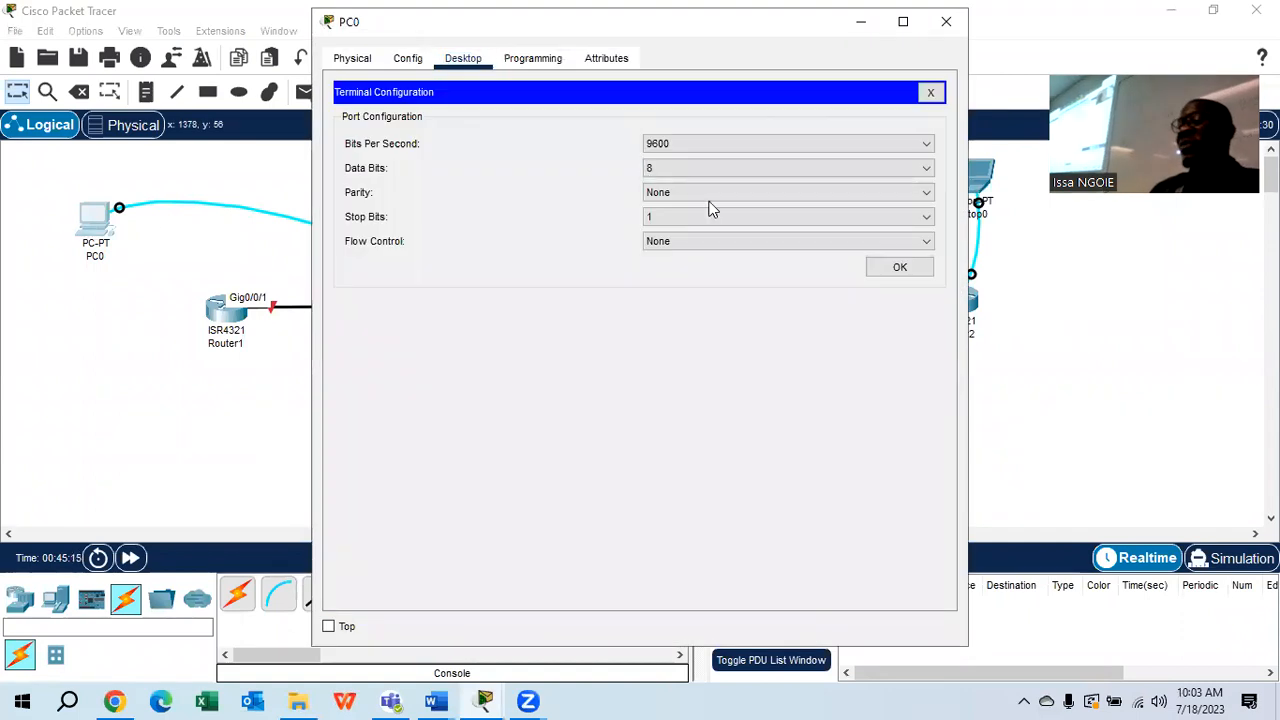
pyautogui.click(895, 266)
pyautogui.press('Return')
pyautogui.press('Return')
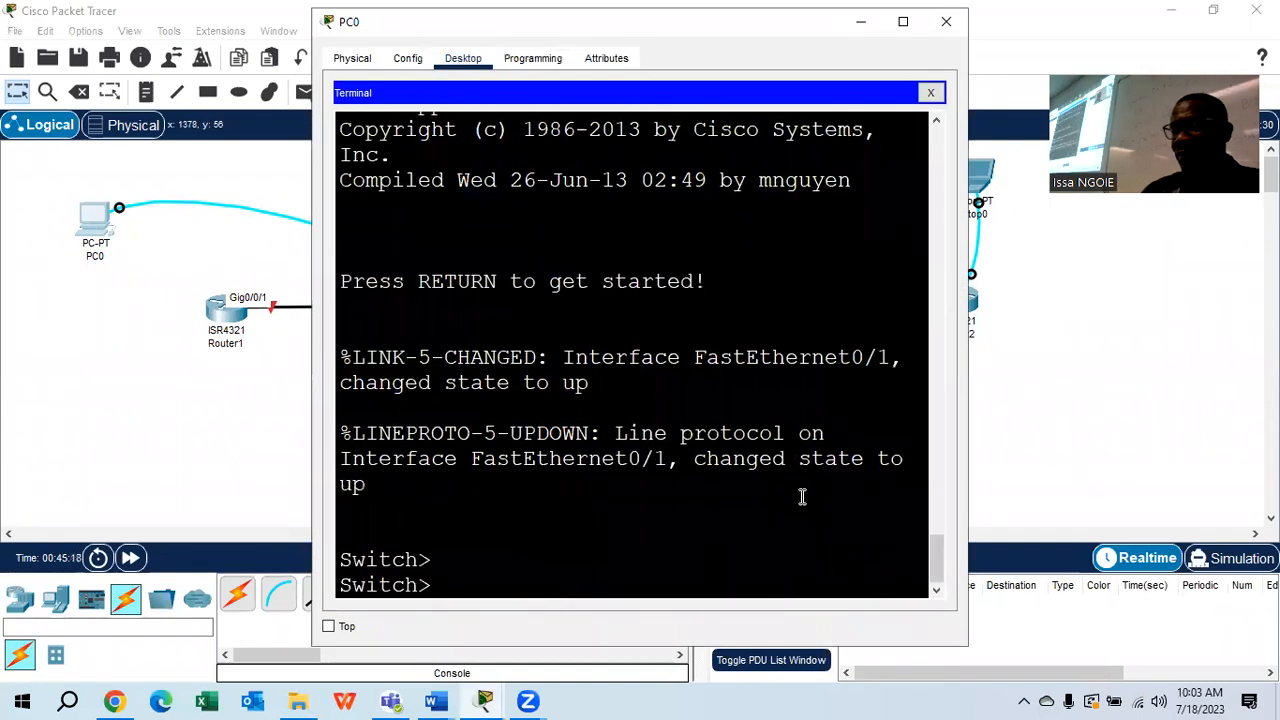
pyautogui.press('Return')
pyautogui.write('en')
pyautogui.press('Return')
pyautogui.press('Return')
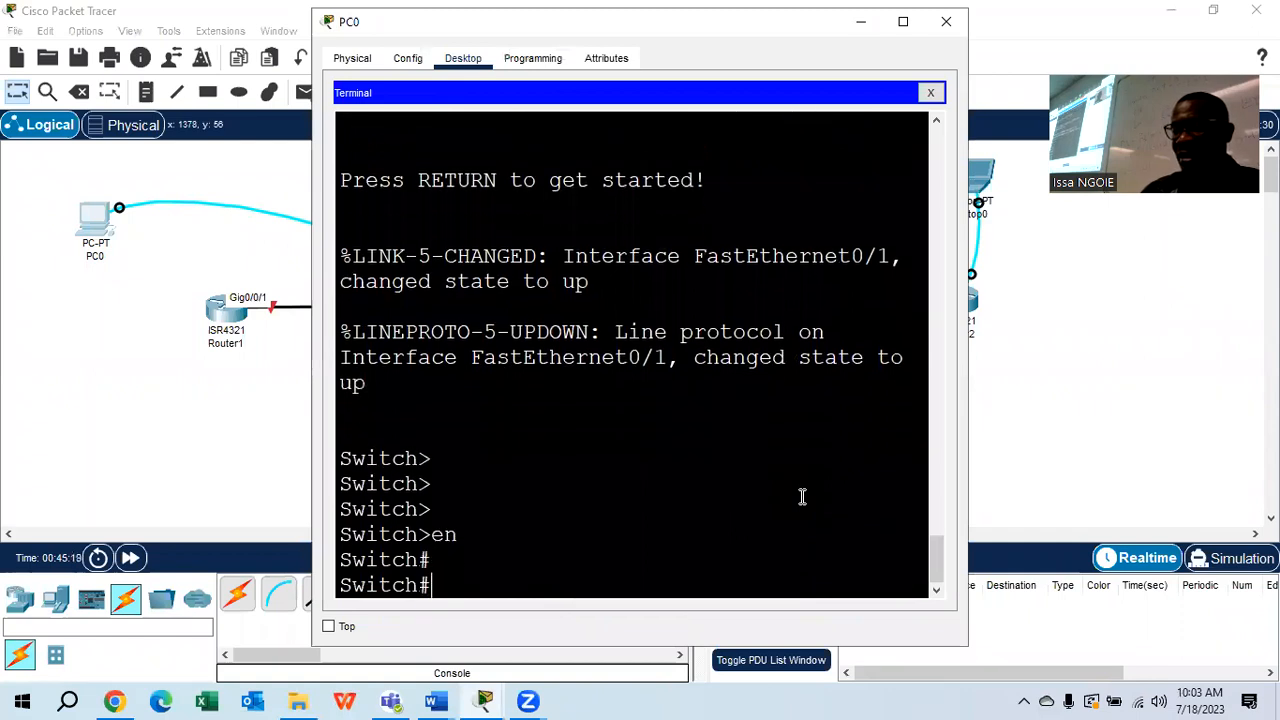
# Erase Switch1's startup-config and confirm the erase
pyautogui.write('er')
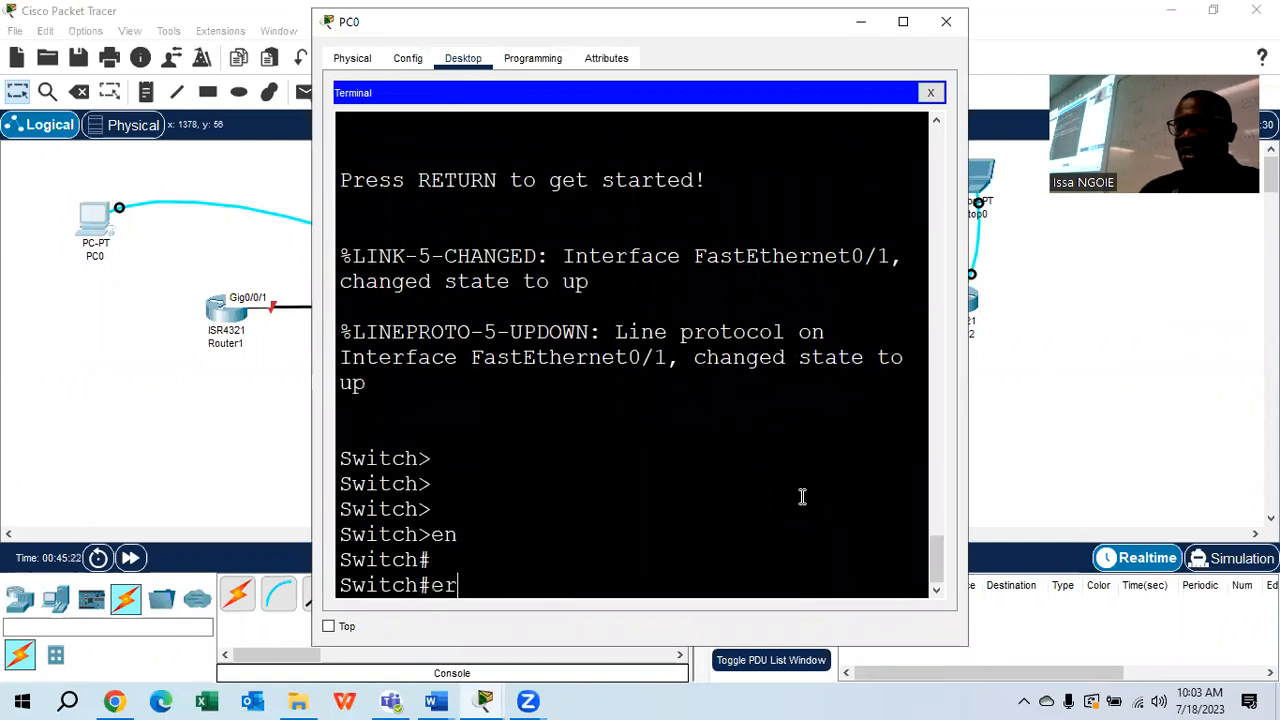
pyautogui.press('Tab')
pyautogui.write('s')
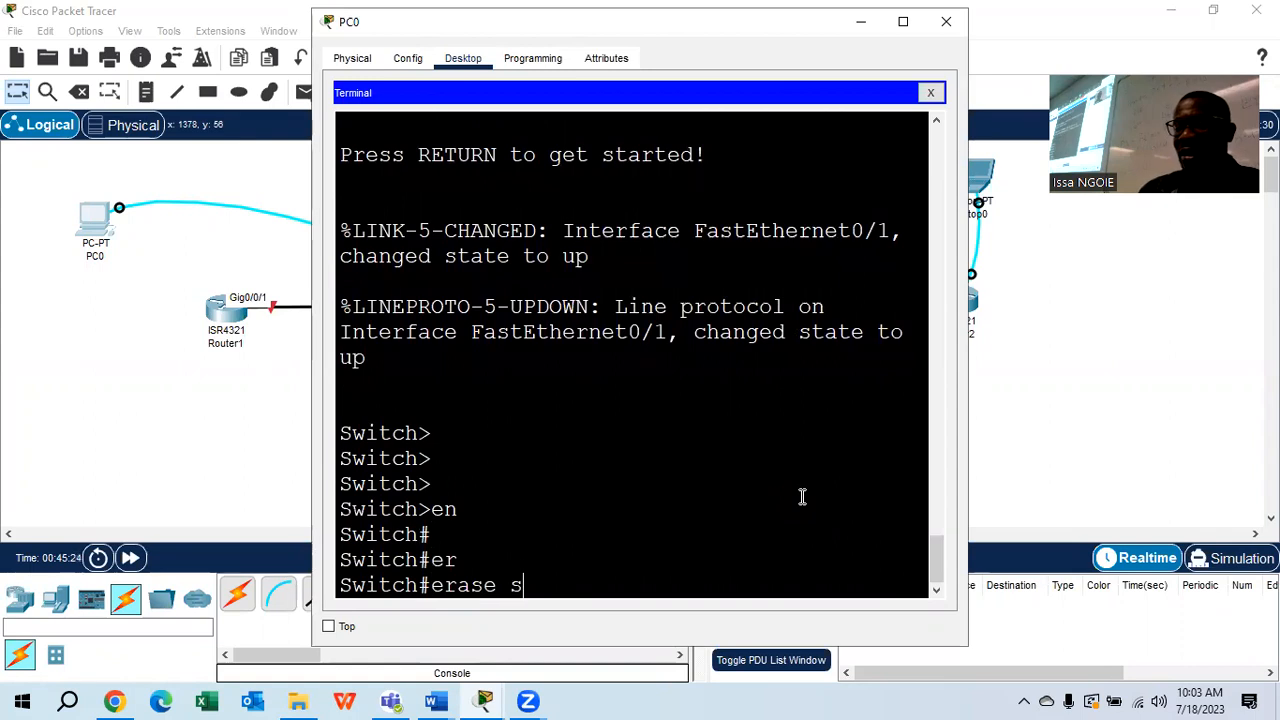
pyautogui.write('t')
pyautogui.press('Tab')
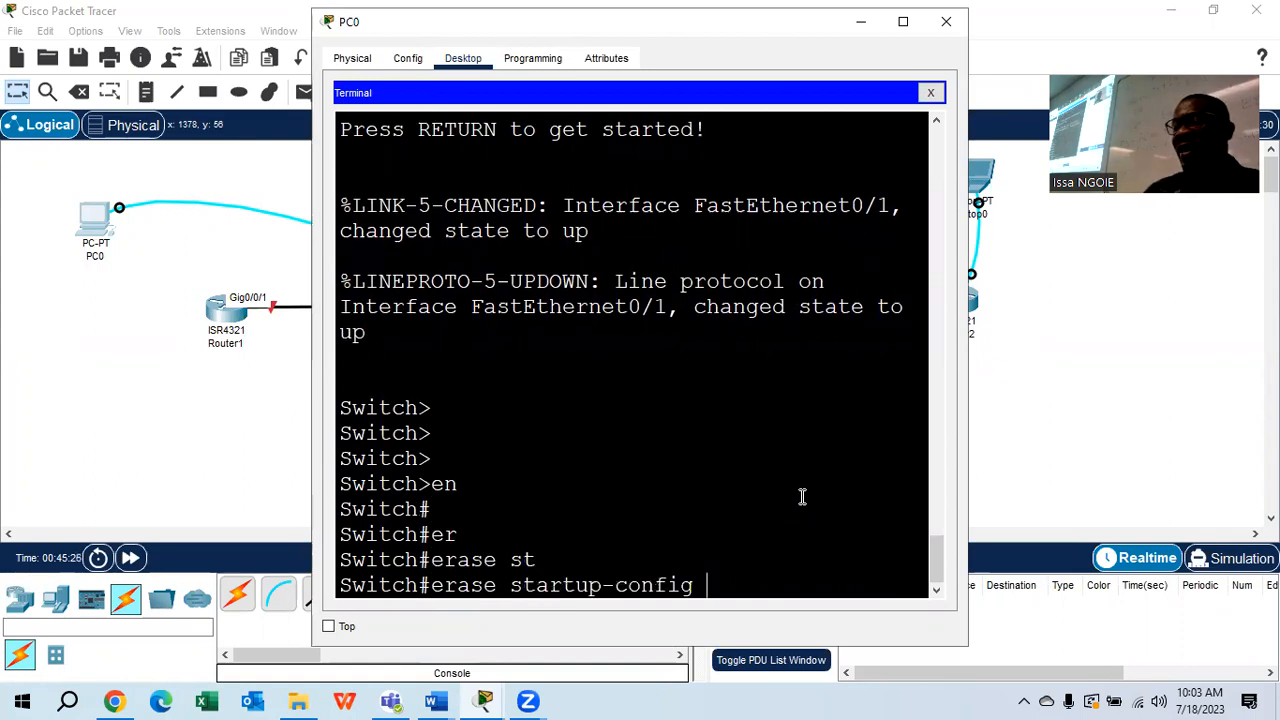
pyautogui.press('Return')
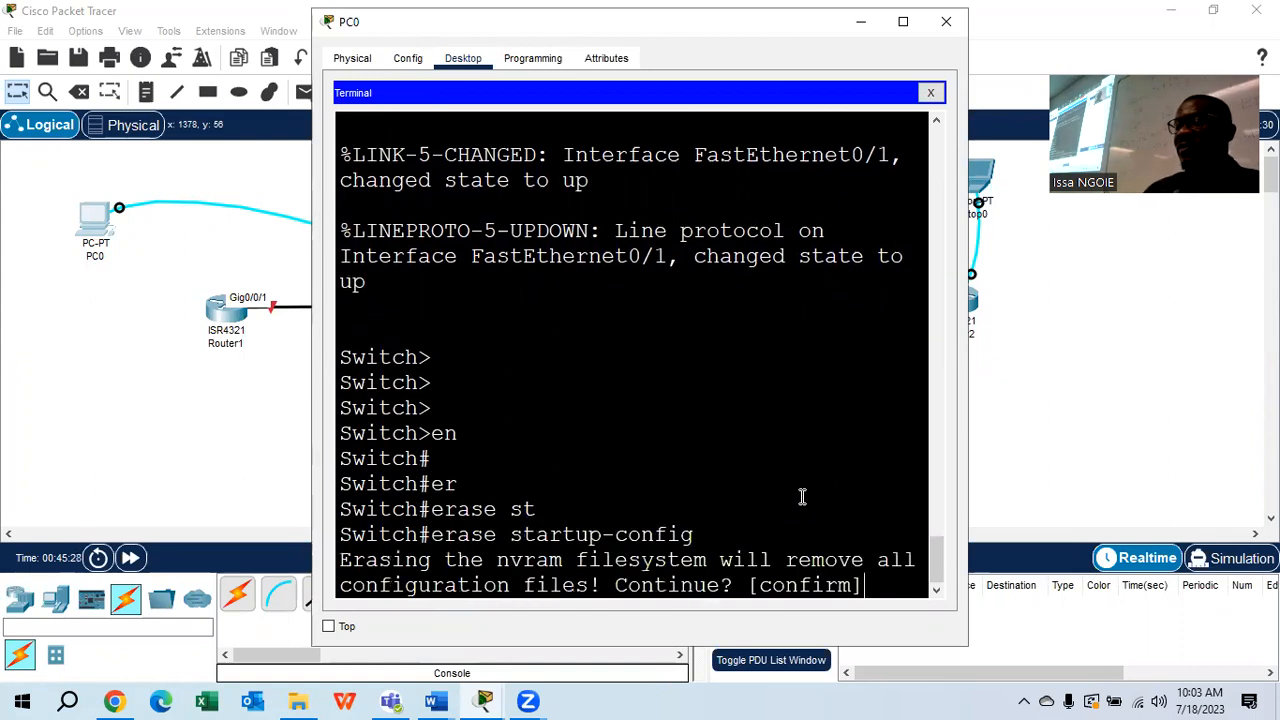
pyautogui.press('Return')
# Reload Switch1 to a fresh Switch> prompt and close PC0's window
pyautogui.write('reload')
pyautogui.press('Return')
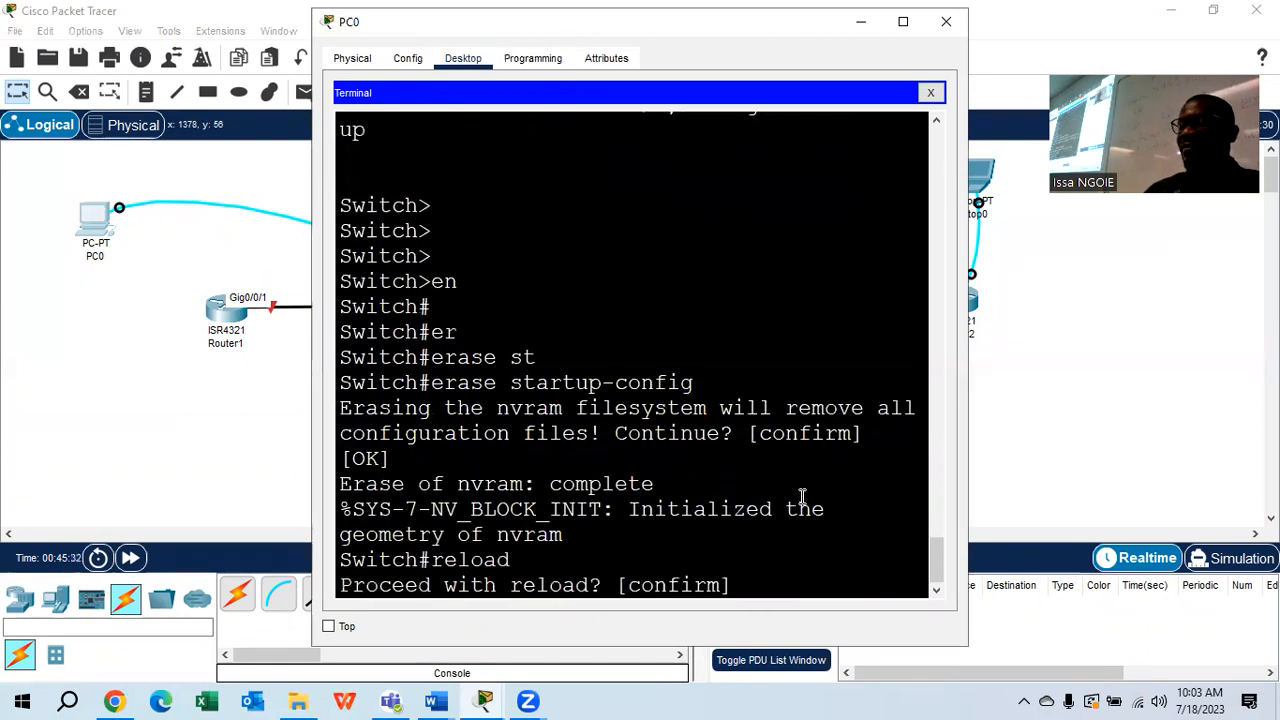
pyautogui.press('Return')
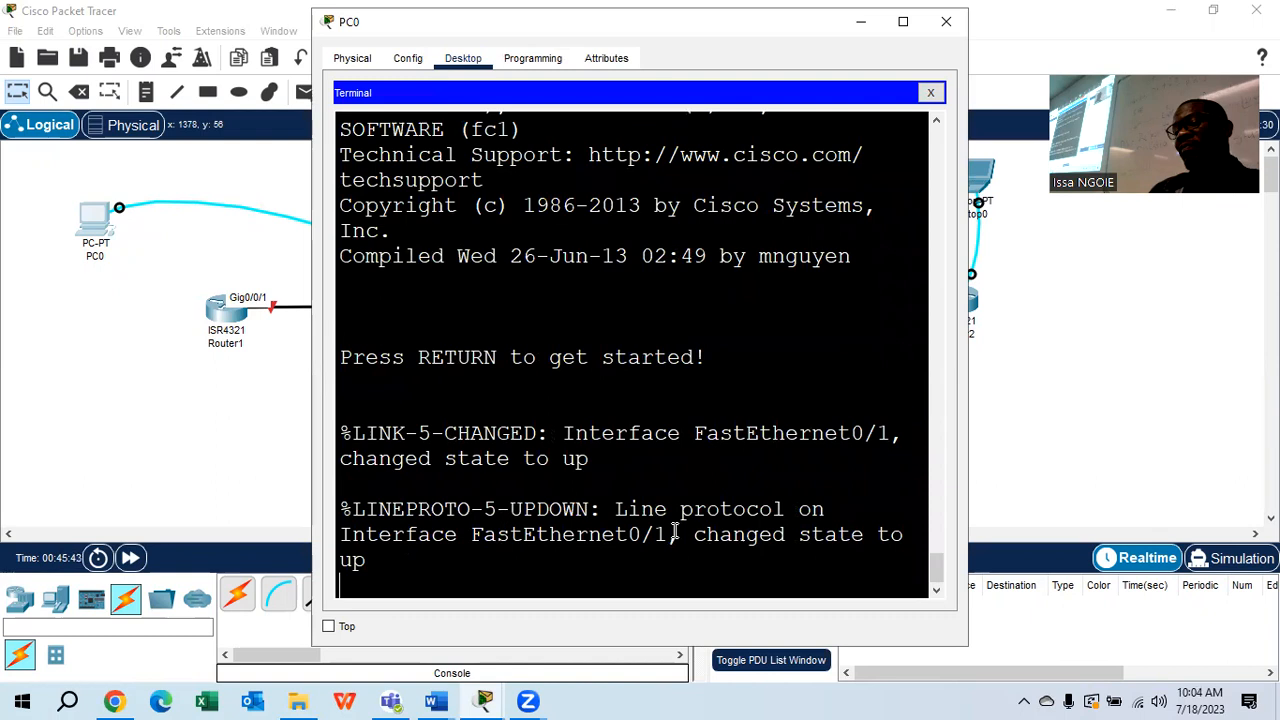
pyautogui.press('Return')
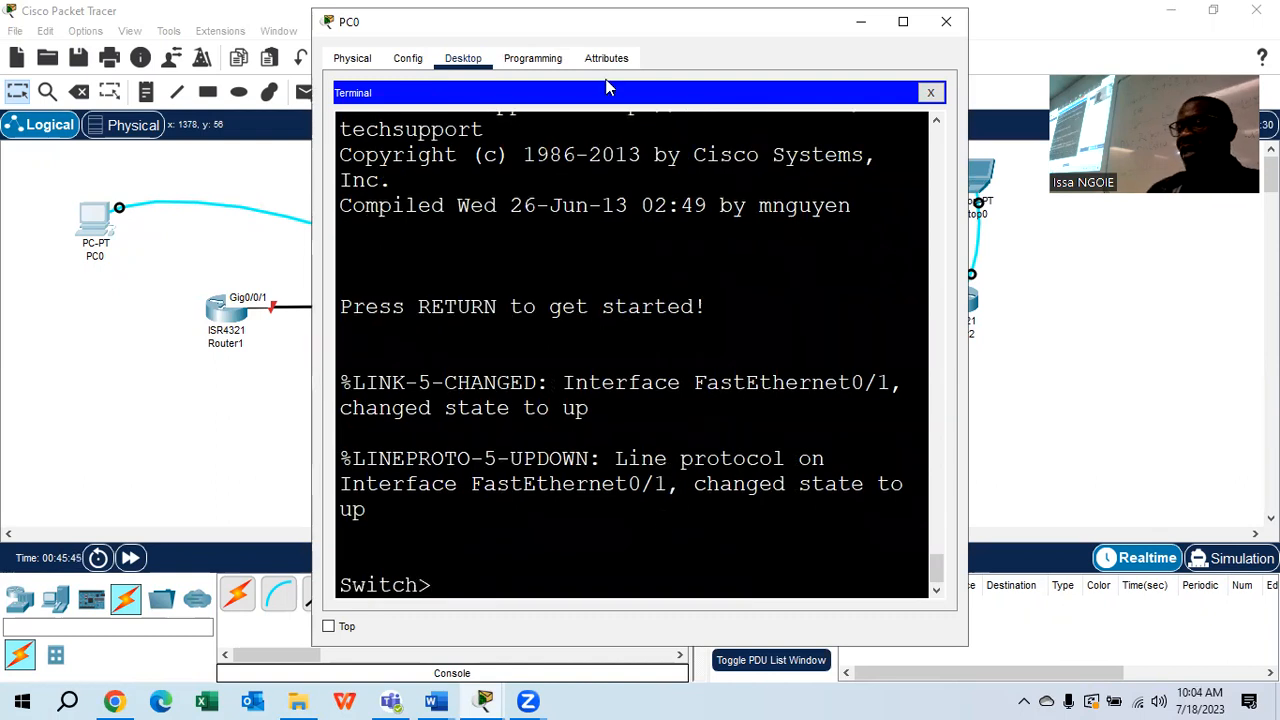
pyautogui.click(930, 93)
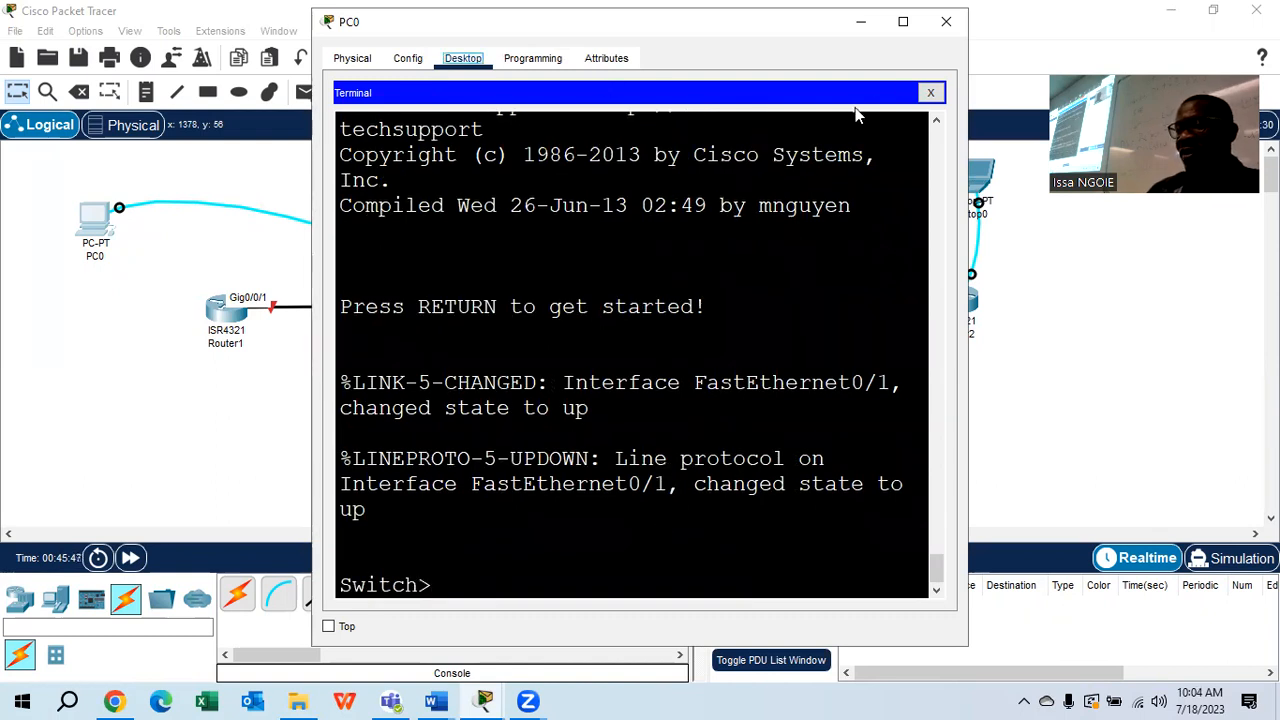
pyautogui.click(150, 330)
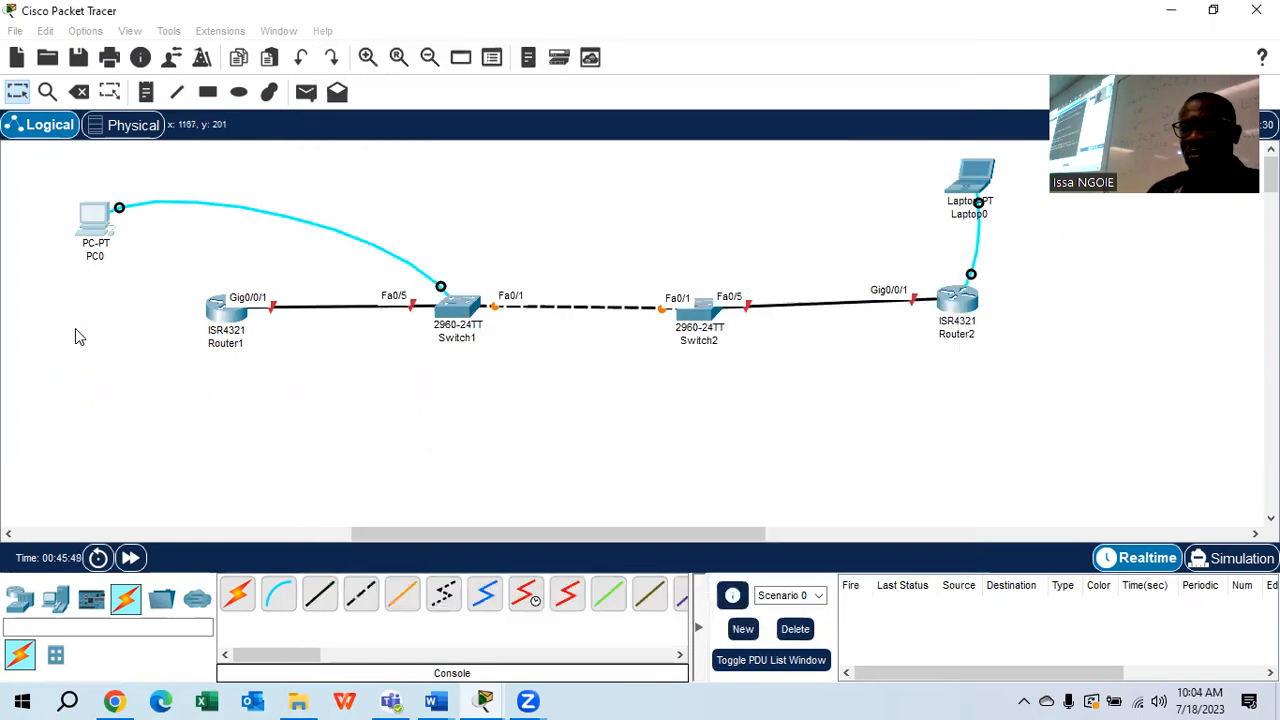
# Move PC0's console cable from Switch1 to Switch2's Console port
pyautogui.moveTo(441, 287); pyautogui.dragTo(690, 302)
pyautogui.click(702, 315)
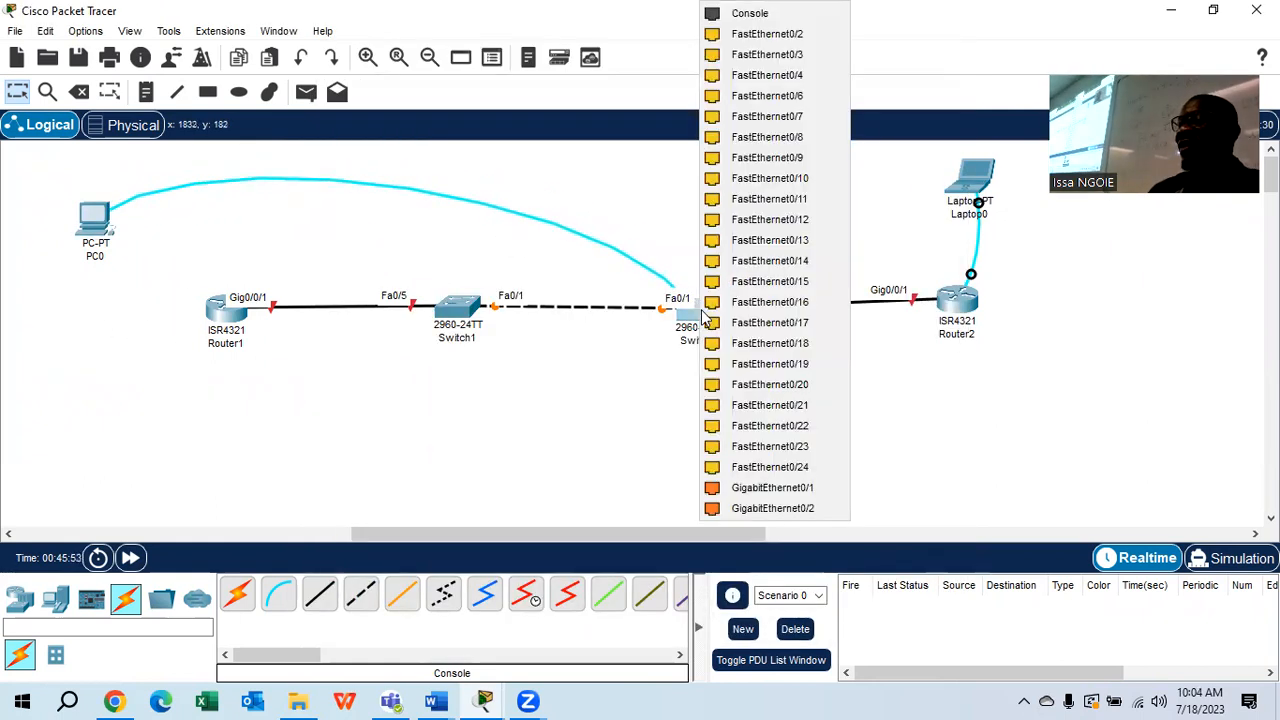
pyautogui.click(750, 13)
# Reopen PC0's terminal with default settings and enter privileged mode on Switch2
pyautogui.click(95, 215)
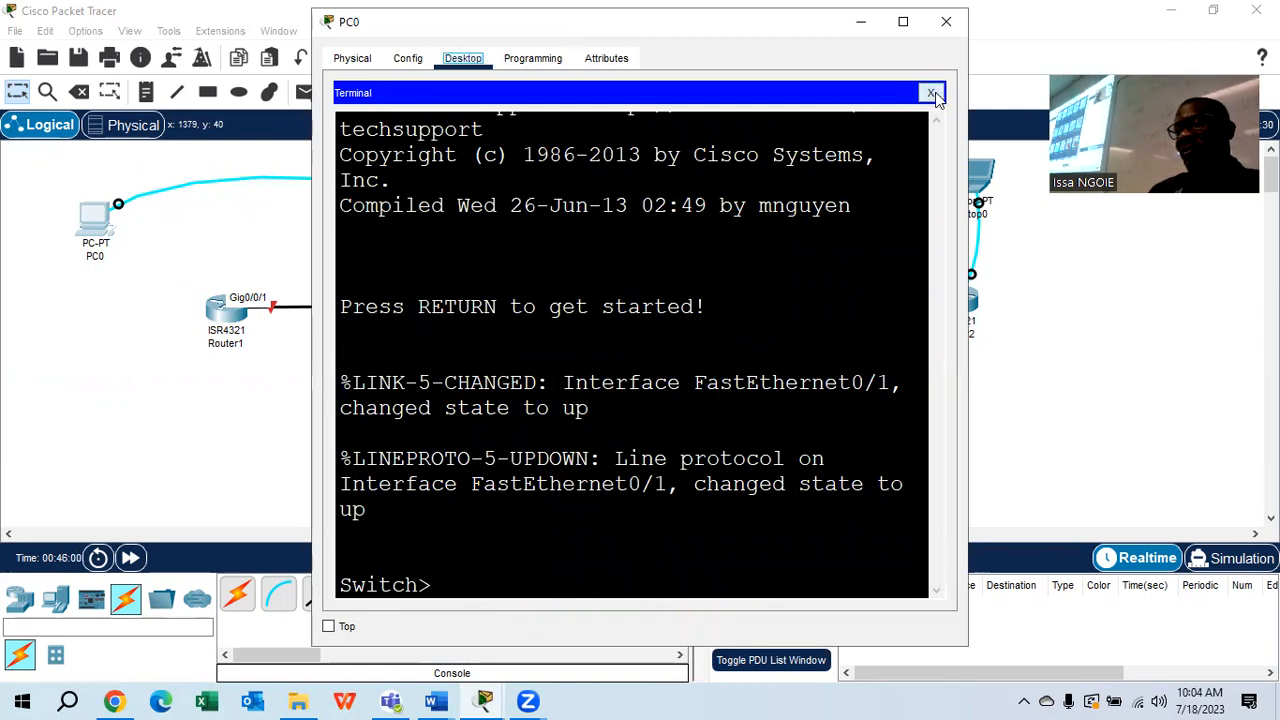
pyautogui.click(946, 22)
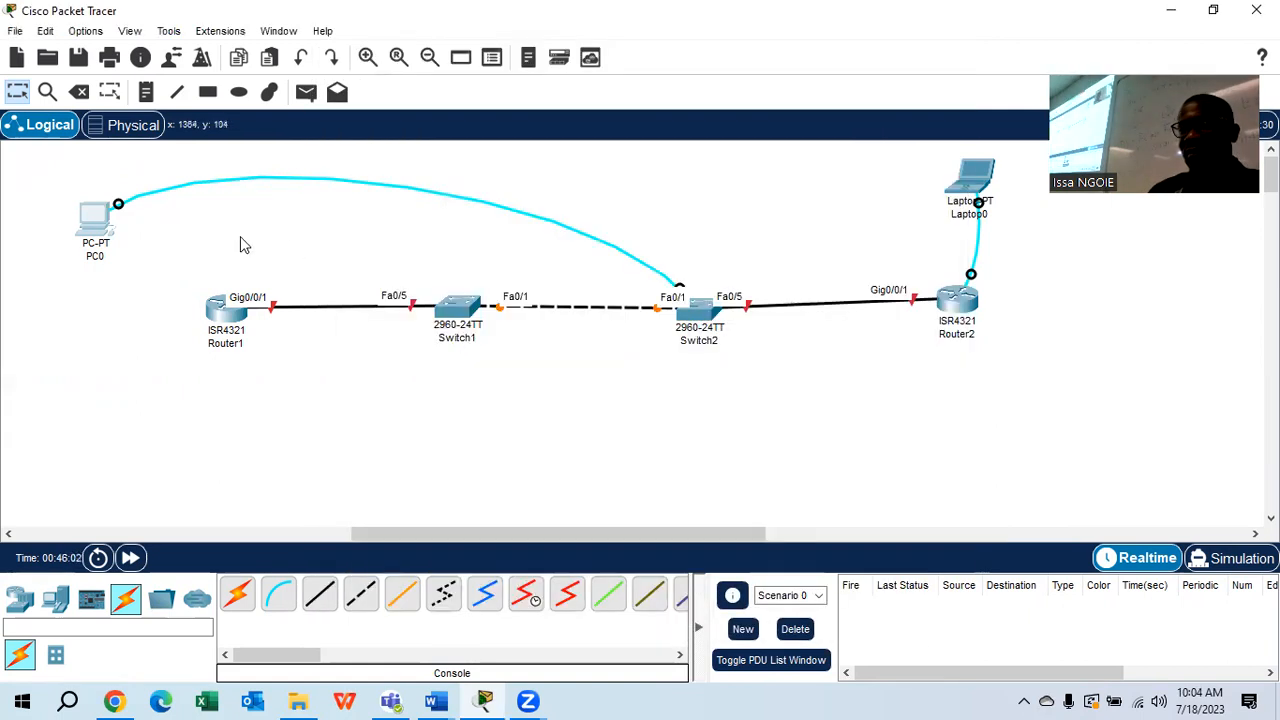
pyautogui.click(90, 225)
pyautogui.click(656, 138)
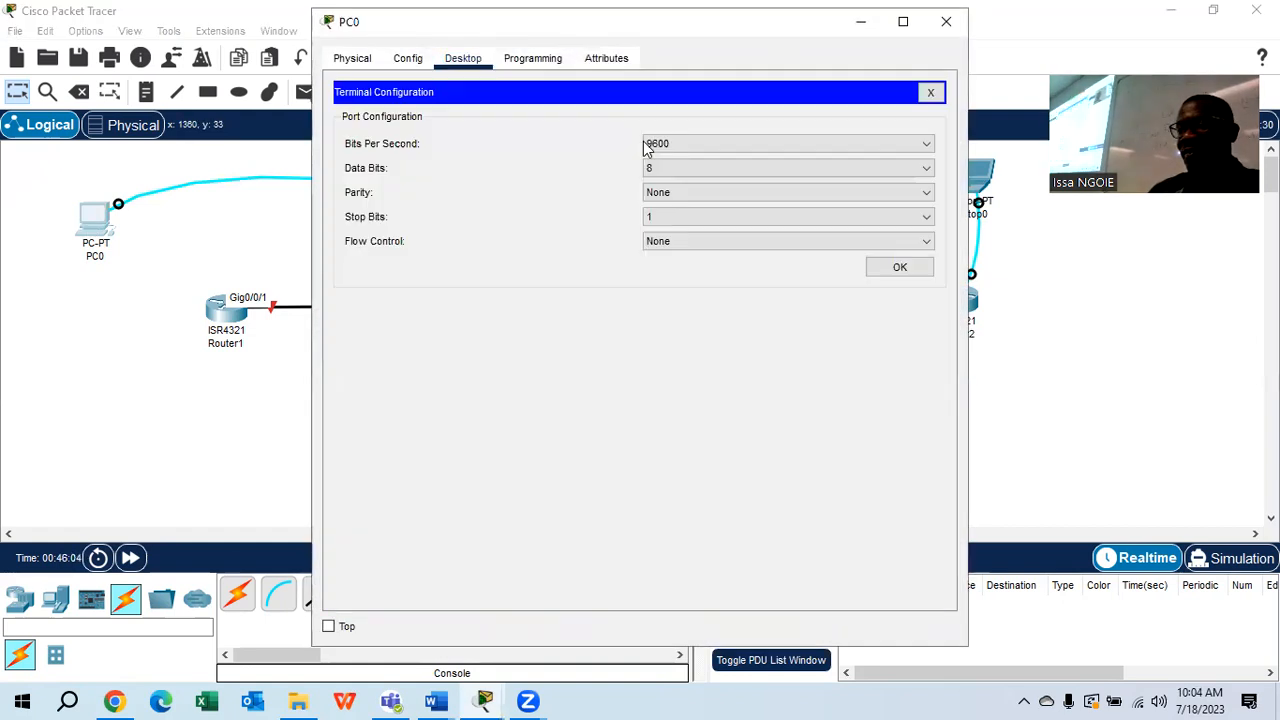
pyautogui.click(890, 267)
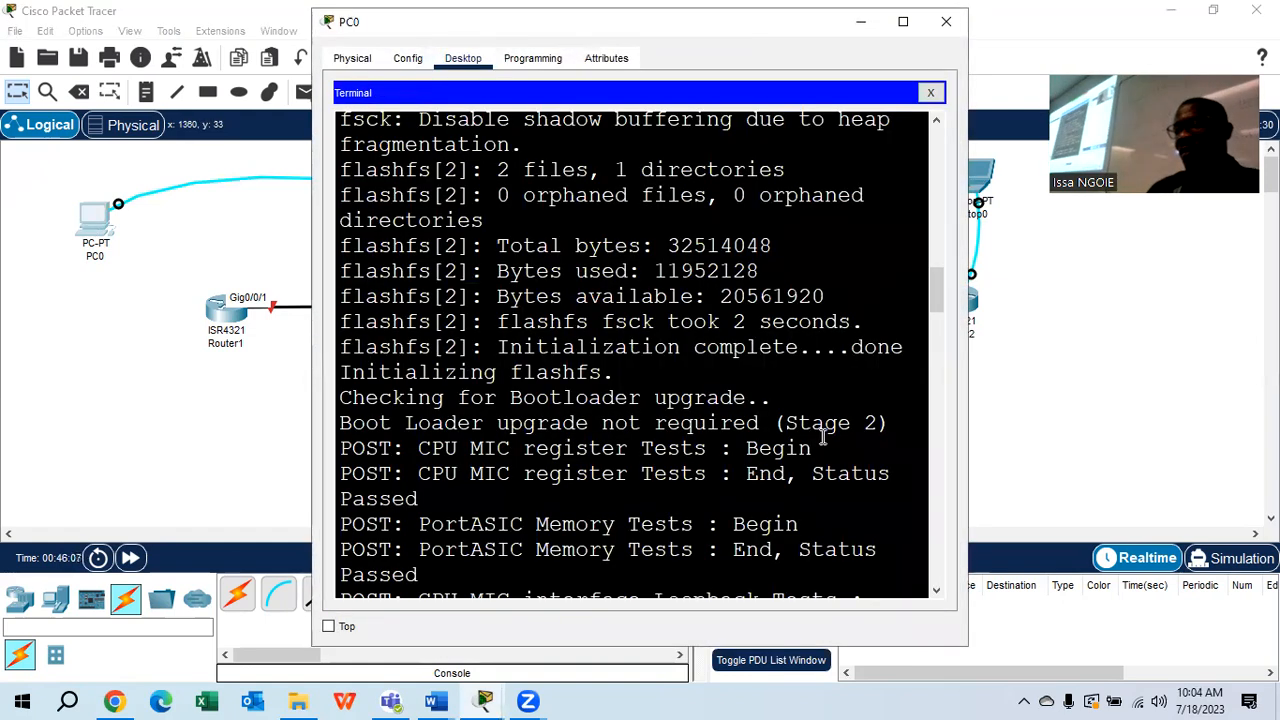
pyautogui.press('Return')
pyautogui.press('Return')
pyautogui.press('Return')
pyautogui.write('en')
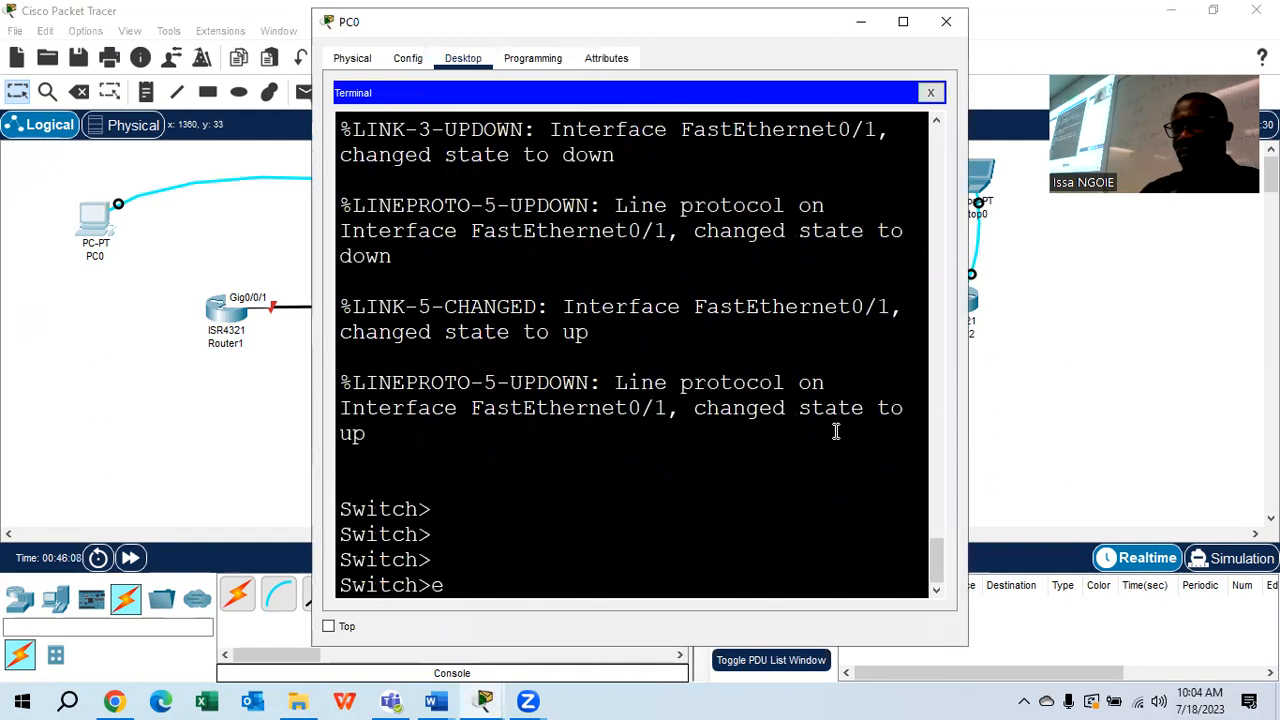
pyautogui.press('Return')
pyautogui.press('Return')
# Erase Switch2's startup-config and confirm it
pyautogui.press('Return')
pyautogui.write('er')
pyautogui.press('Tab')
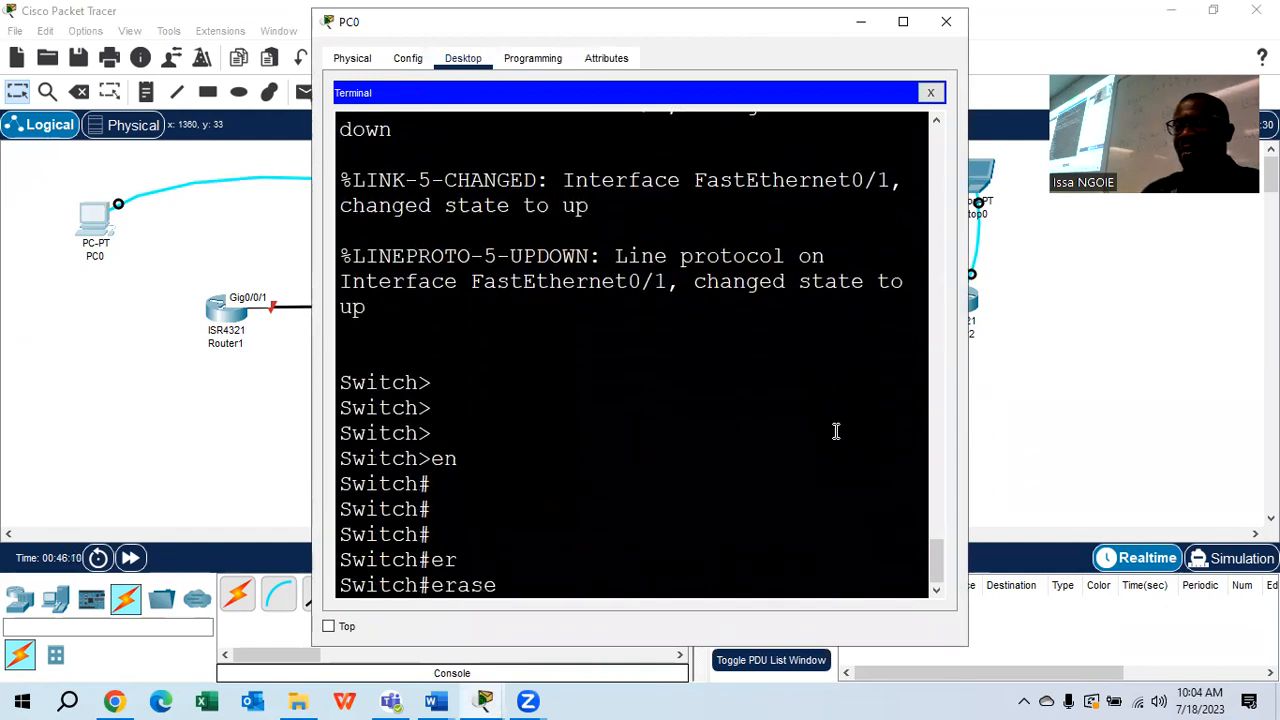
pyautogui.write('st')
pyautogui.press('Tab')
pyautogui.press('Return')
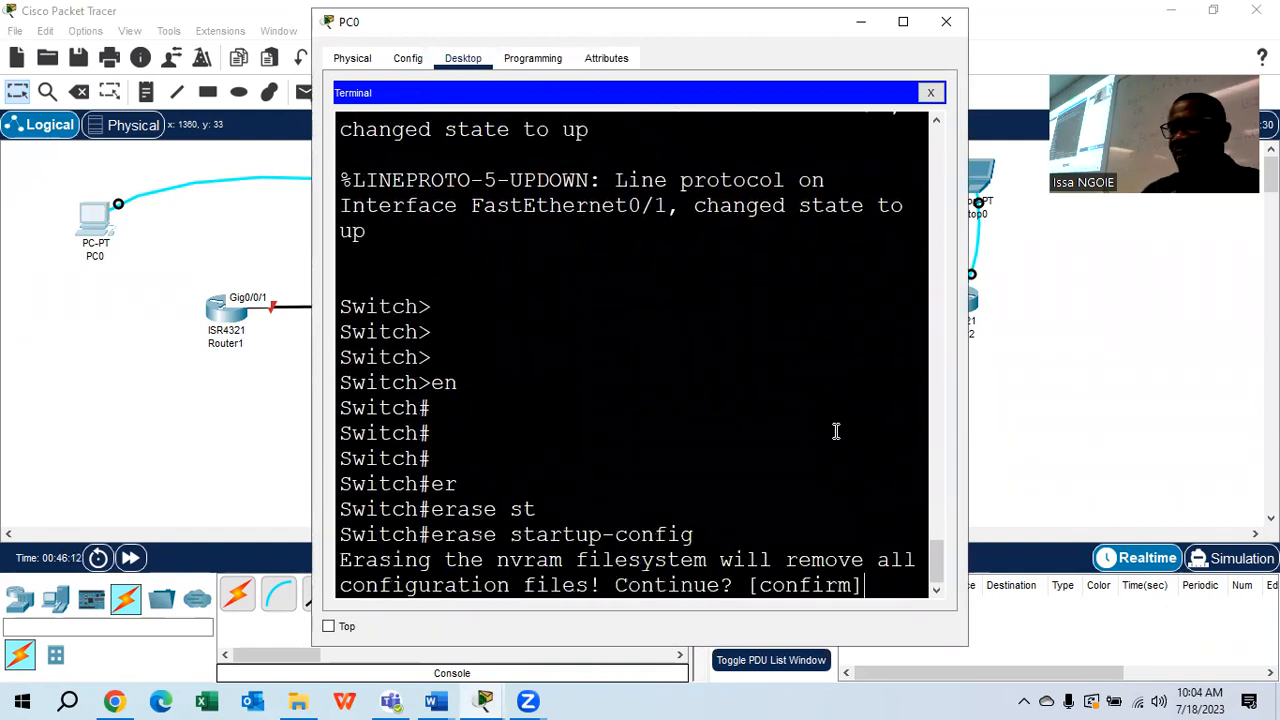
pyautogui.press('Return')
# Reload Switch2 to a fresh prompt and close PC0's window
pyautogui.write('reload')
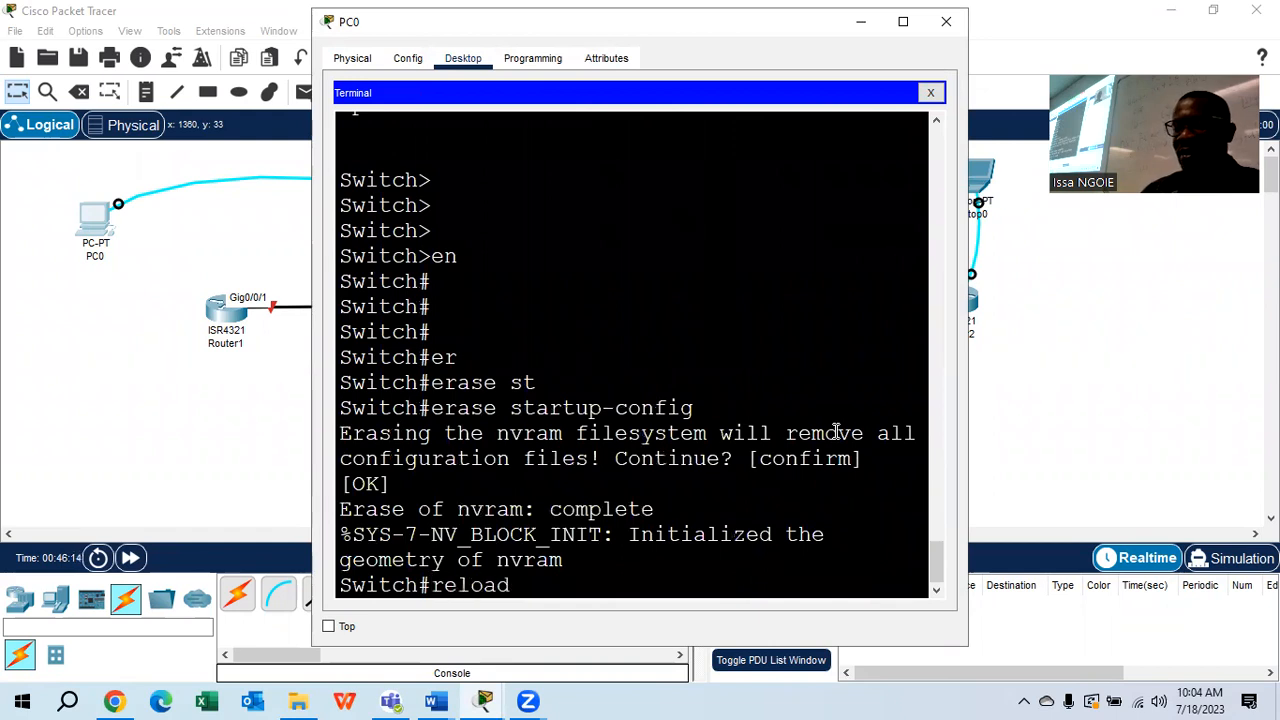
pyautogui.press('Return')
pyautogui.press('Return')
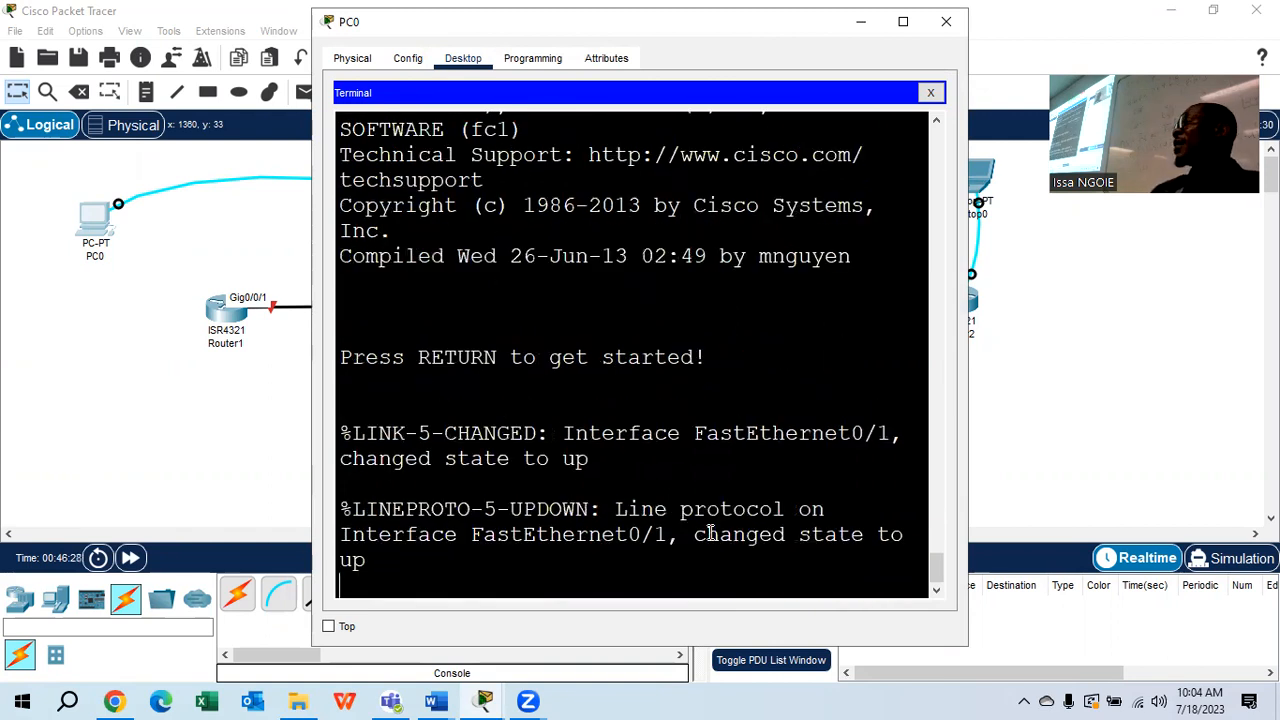
pyautogui.press('Return')
pyautogui.press('Return')
pyautogui.press('Return')
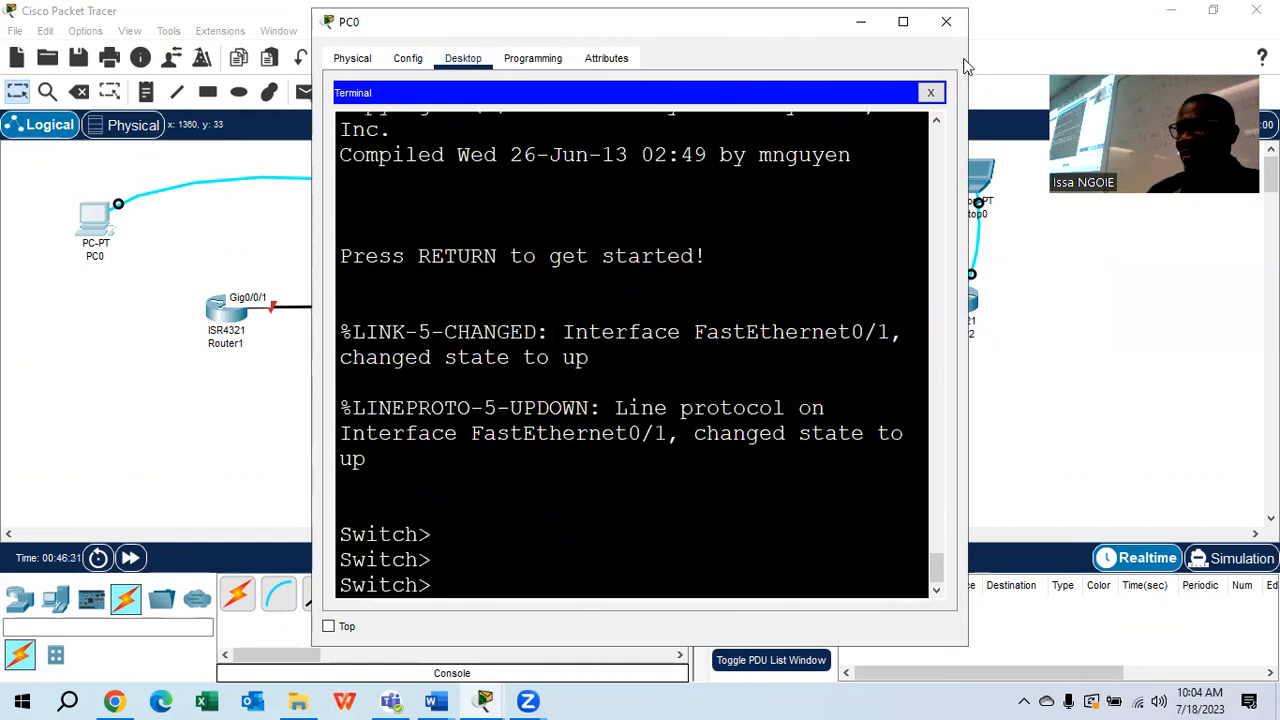
pyautogui.press('Tab')
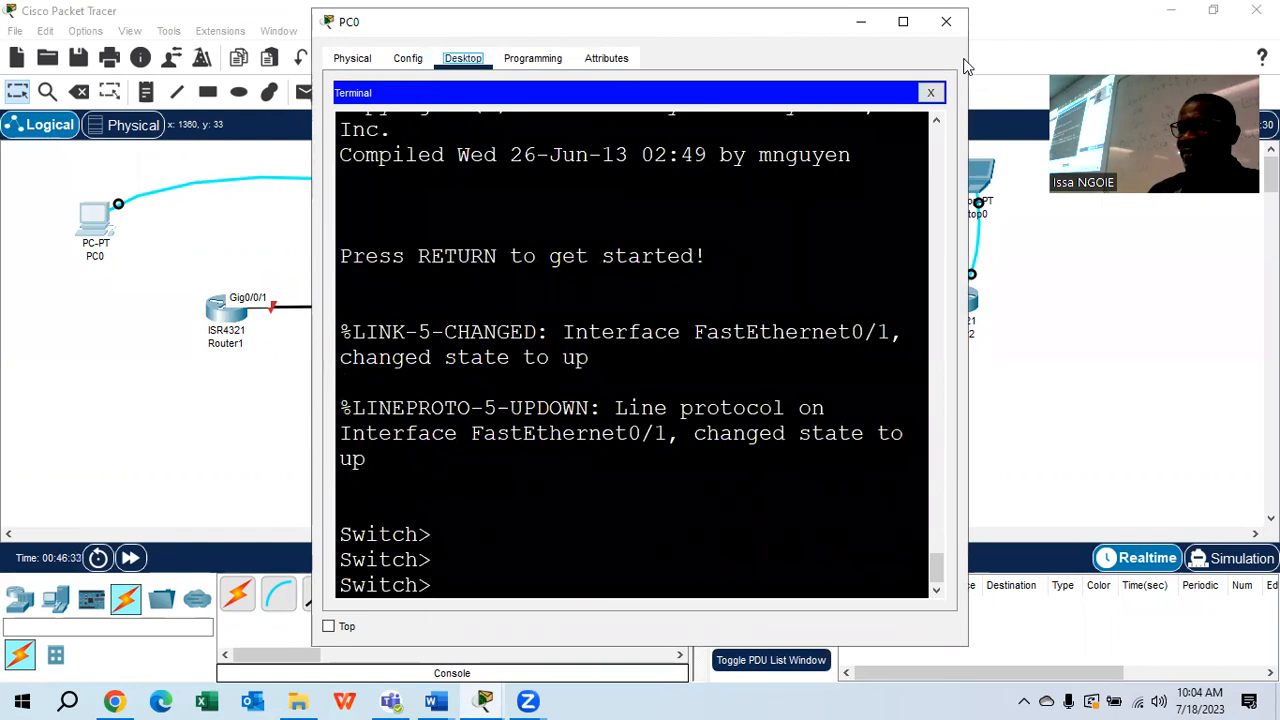
pyautogui.click(946, 21)
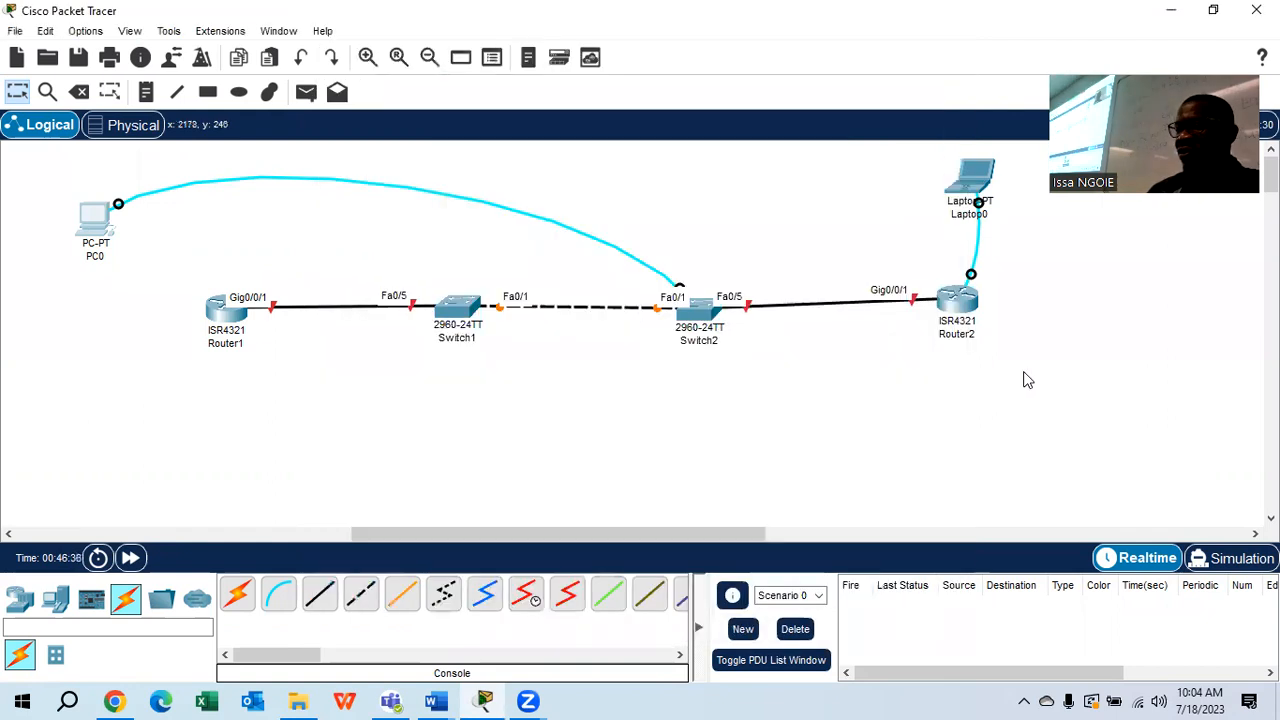
# Open Laptop0's terminal to Router2, decline initial setup and enter privileged mode
pyautogui.click(966, 180)
pyautogui.click(463, 58)
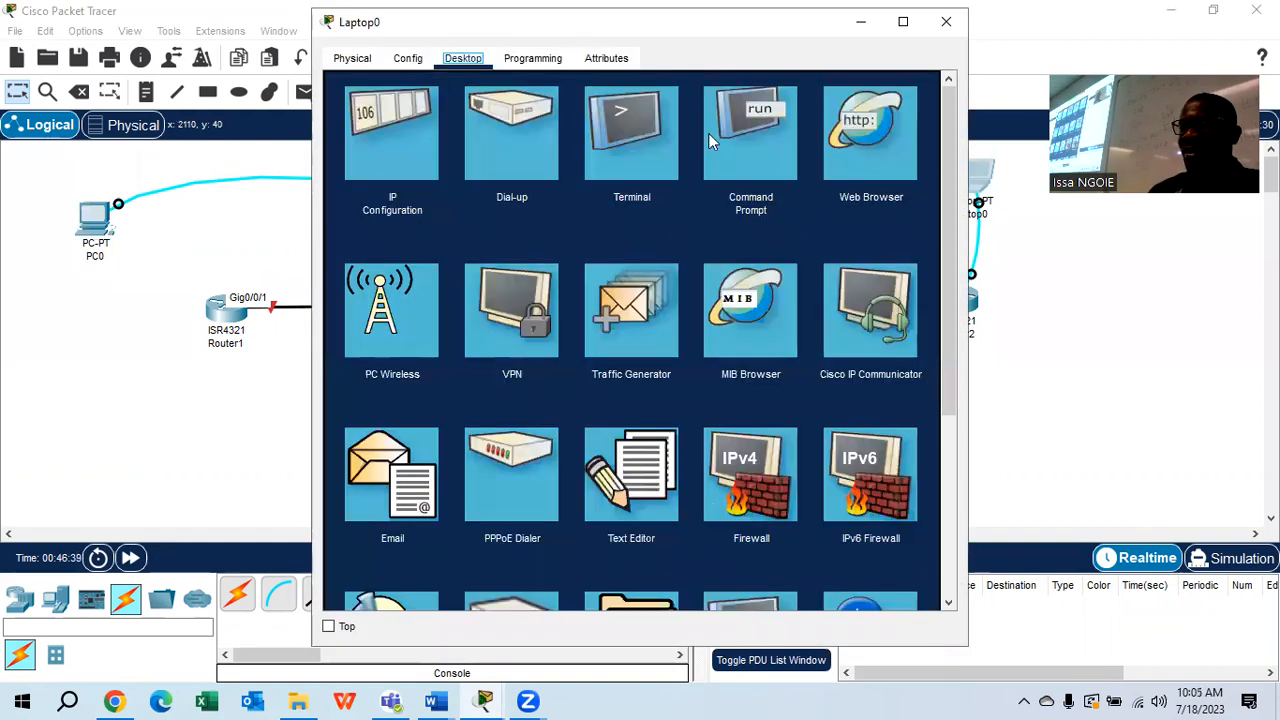
pyautogui.click(628, 165)
pyautogui.click(900, 266)
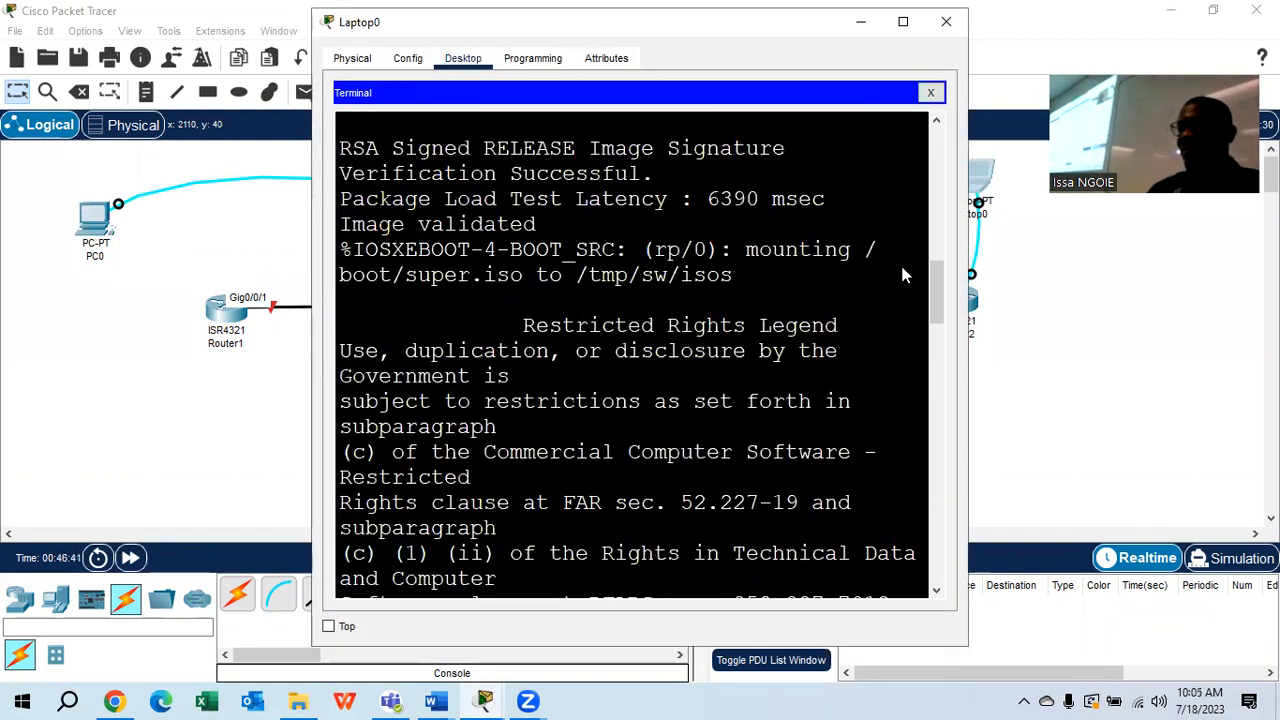
pyautogui.press('Return')
pyautogui.press('Return')
pyautogui.press('Return')
pyautogui.press('Return')
pyautogui.press('Return')
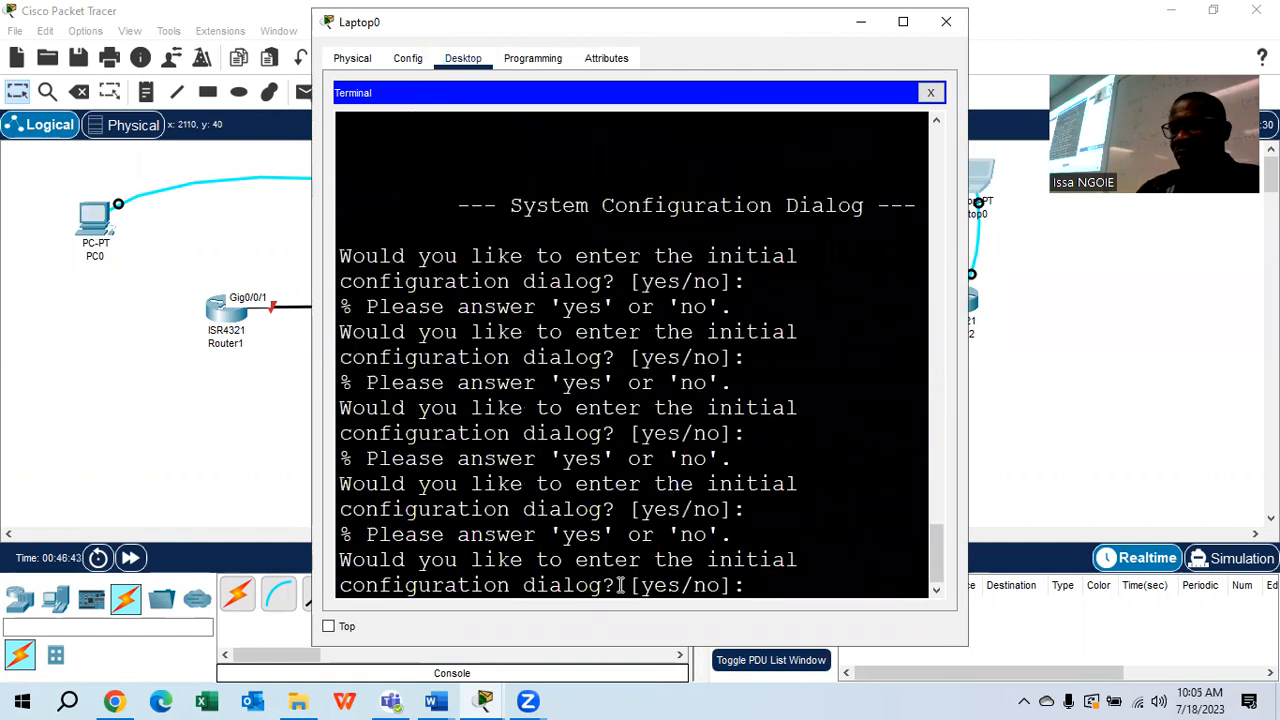
pyautogui.write('no')
pyautogui.press('Return')
pyautogui.press('Return')
pyautogui.press('Return')
pyautogui.press('Return')
pyautogui.write('er>e')
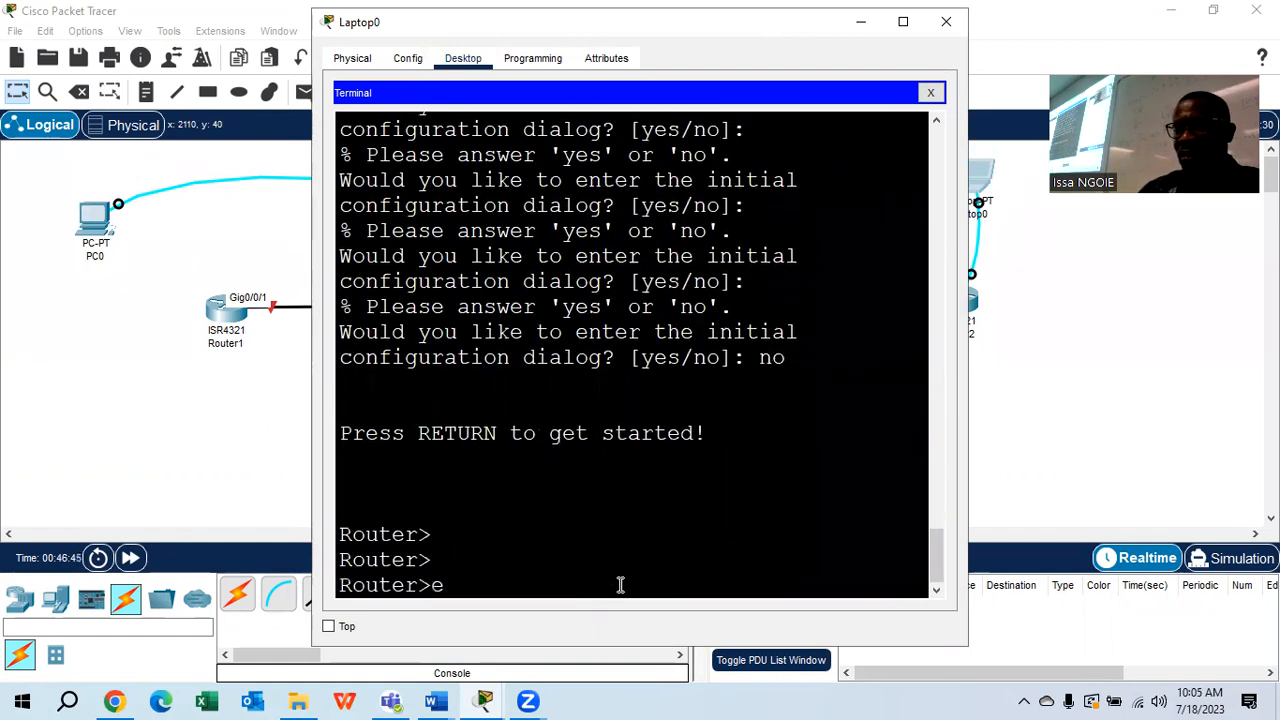
pyautogui.write('n')
pyautogui.press('Return')
pyautogui.press('Return')
pyautogui.press('Return')
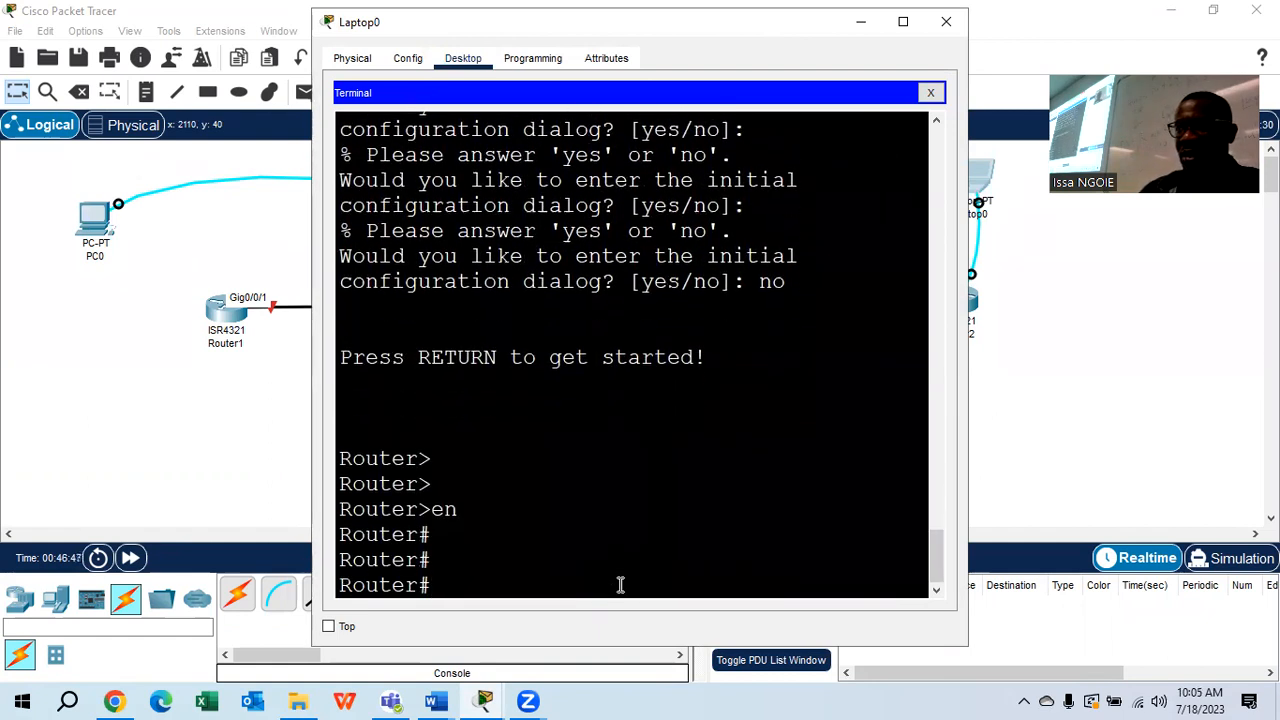
# Erase Router2's startup-config and confirm it
pyautogui.write('er')
pyautogui.press('Tab')
pyautogui.write('s')
pyautogui.press('Tab')
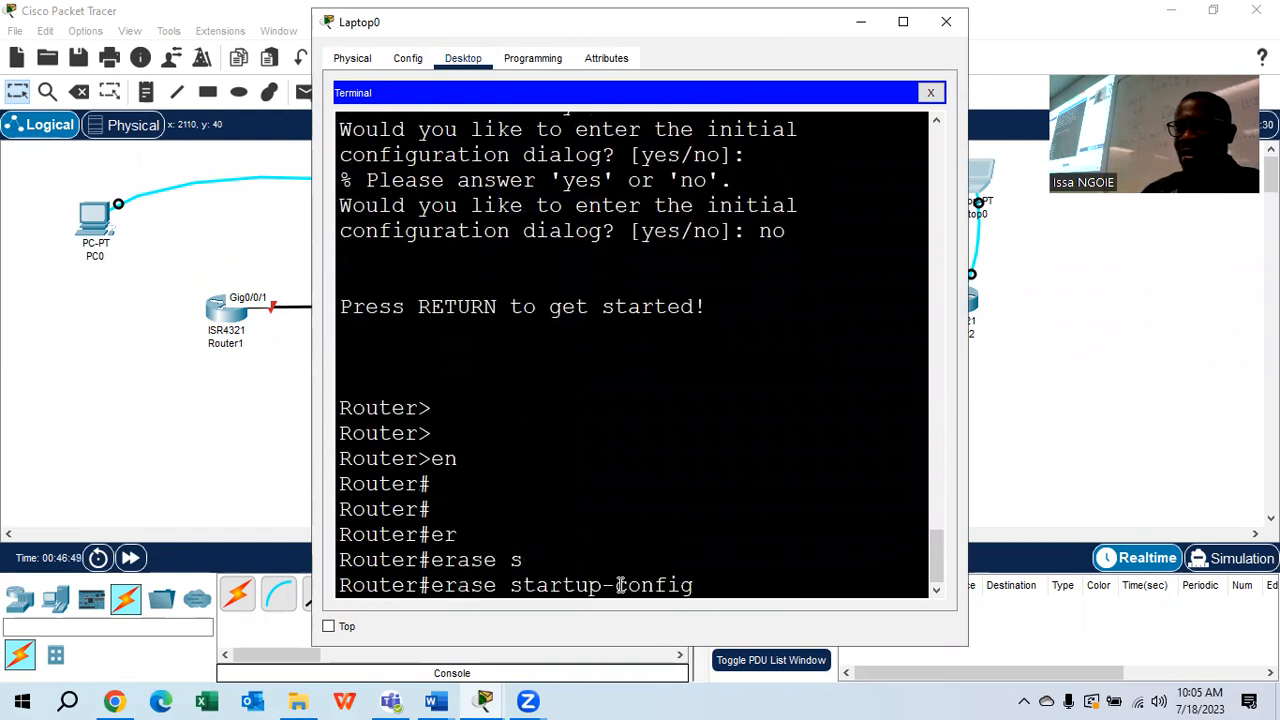
pyautogui.press('Return')
pyautogui.press('Return')
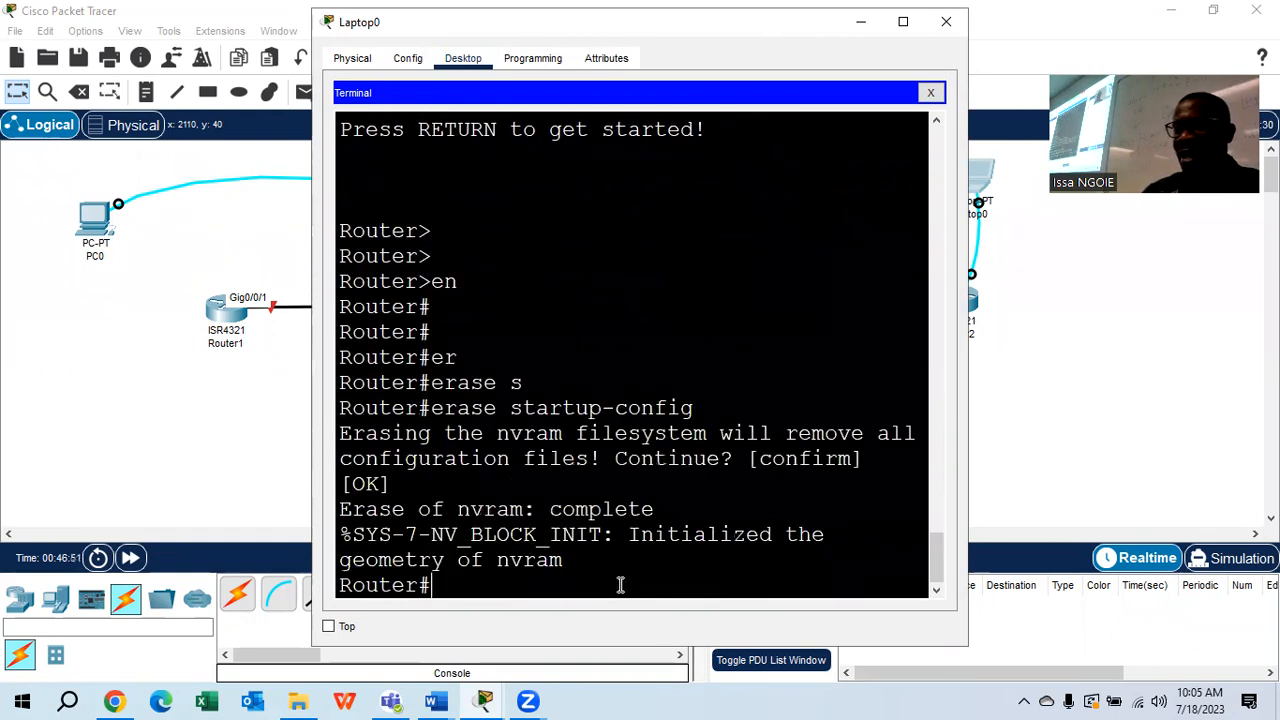
# Reload Router2, answer no to setup at the Router> prompt, and close Laptop0's window
pyautogui.write('re')
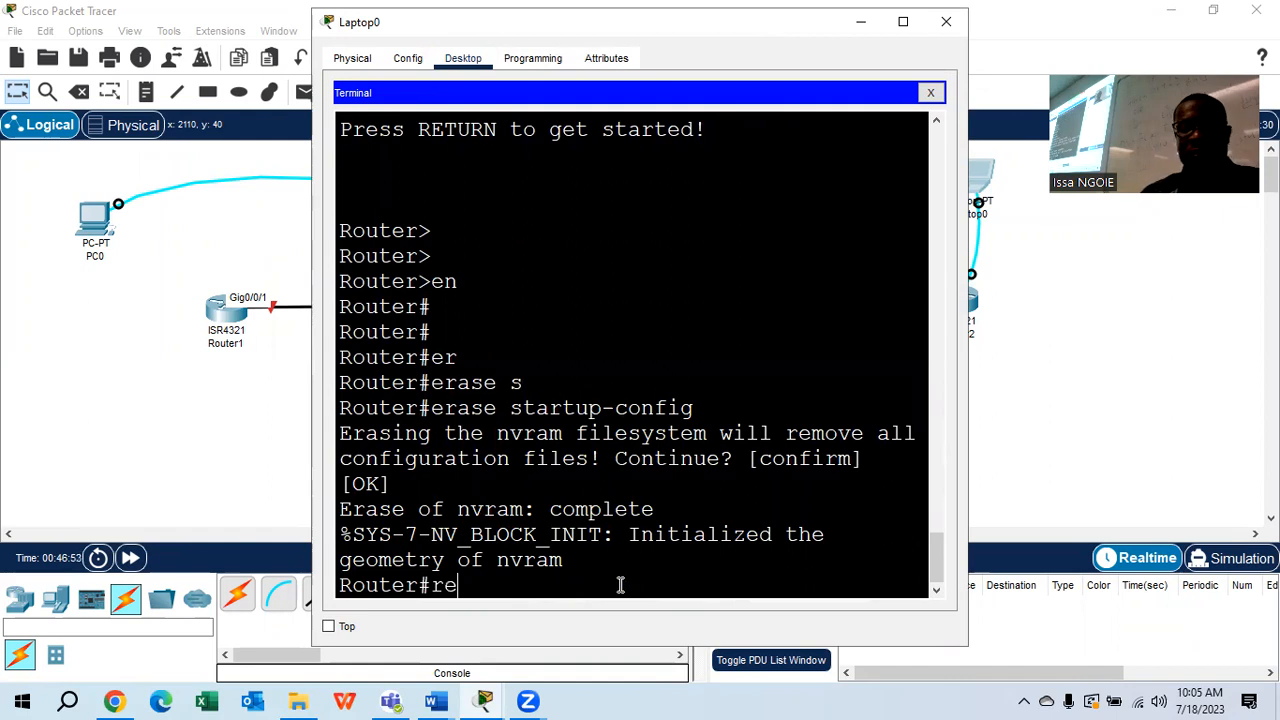
pyautogui.write('load')
pyautogui.press('Return')
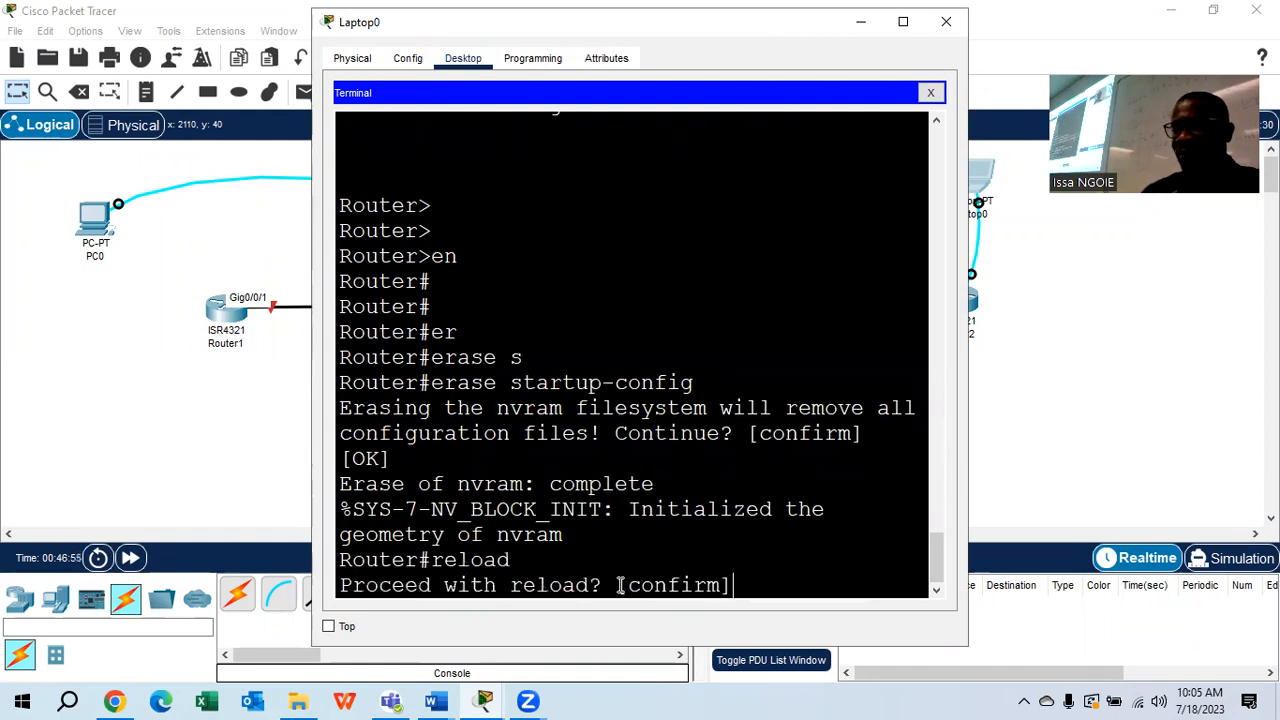
pyautogui.press('Return')
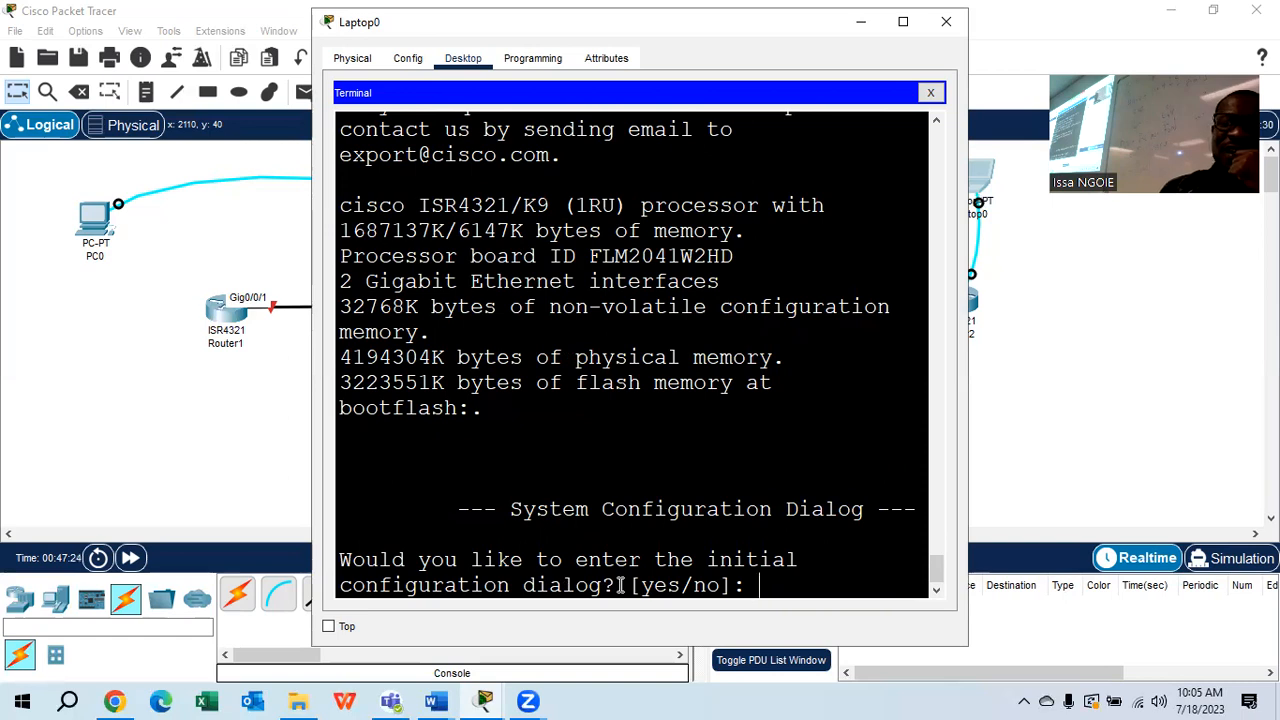
pyautogui.write('no')
pyautogui.press('Return')
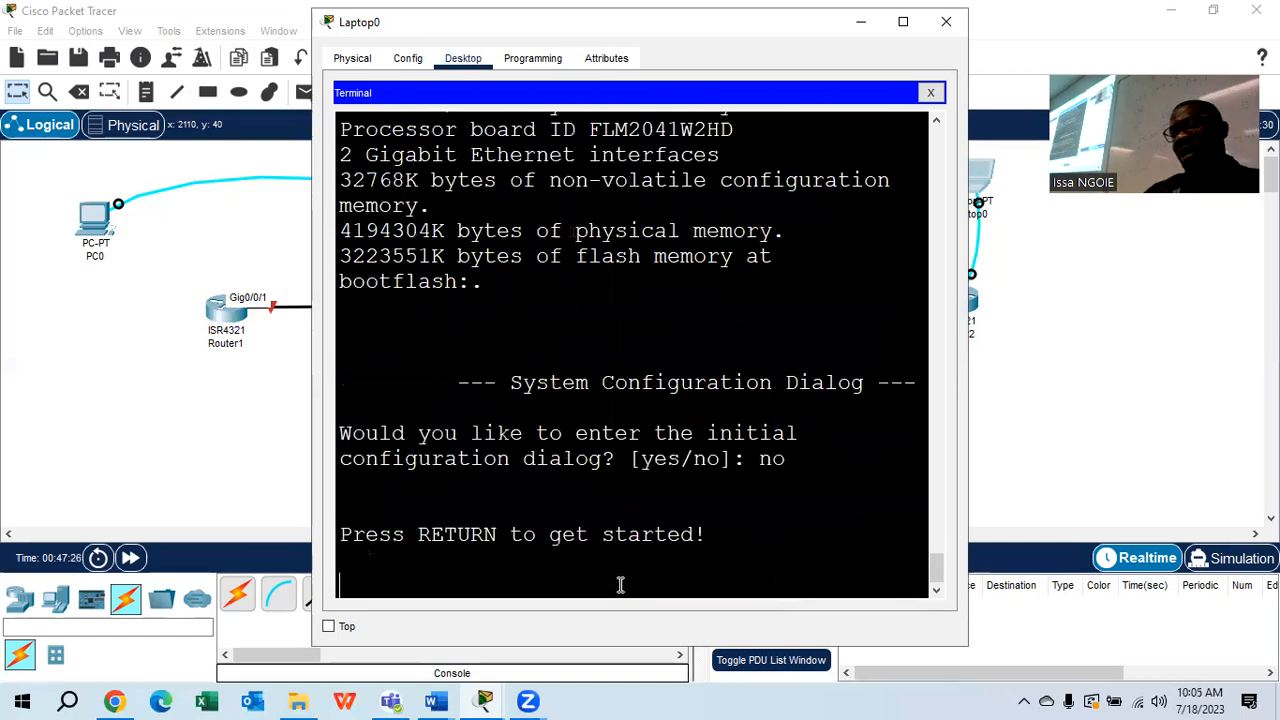
pyautogui.press('Return')
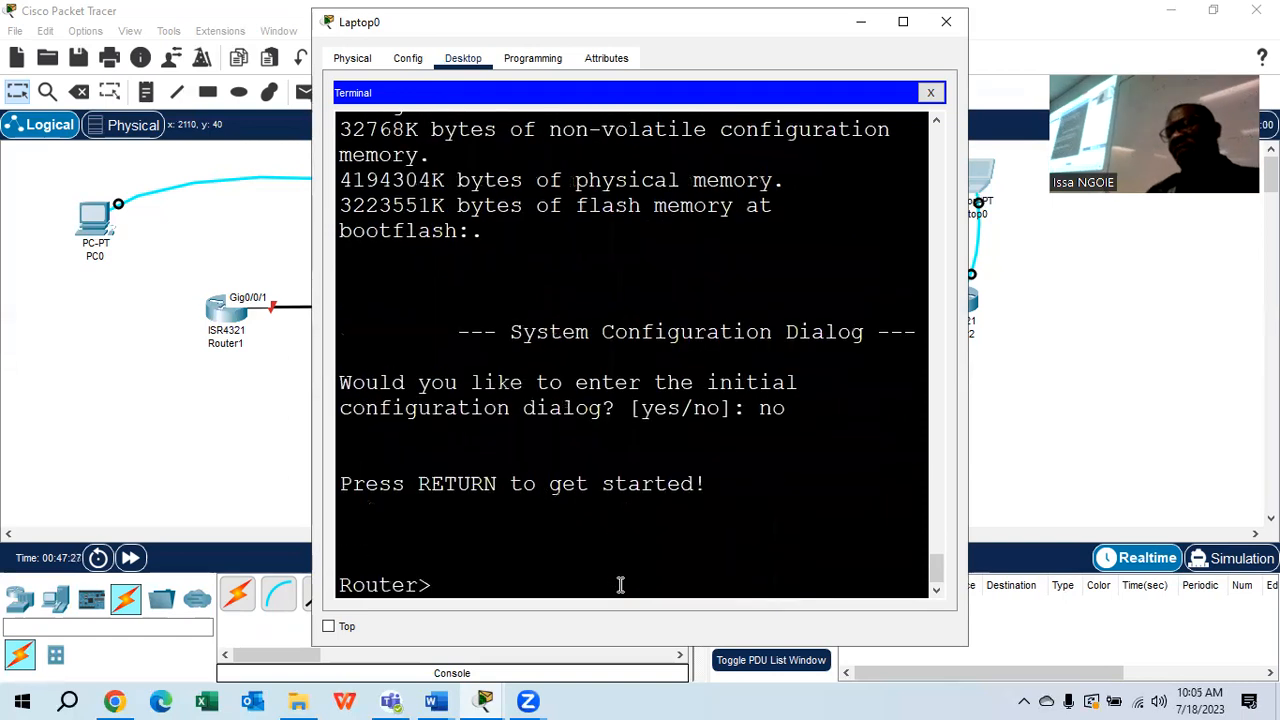
pyautogui.click(946, 21)
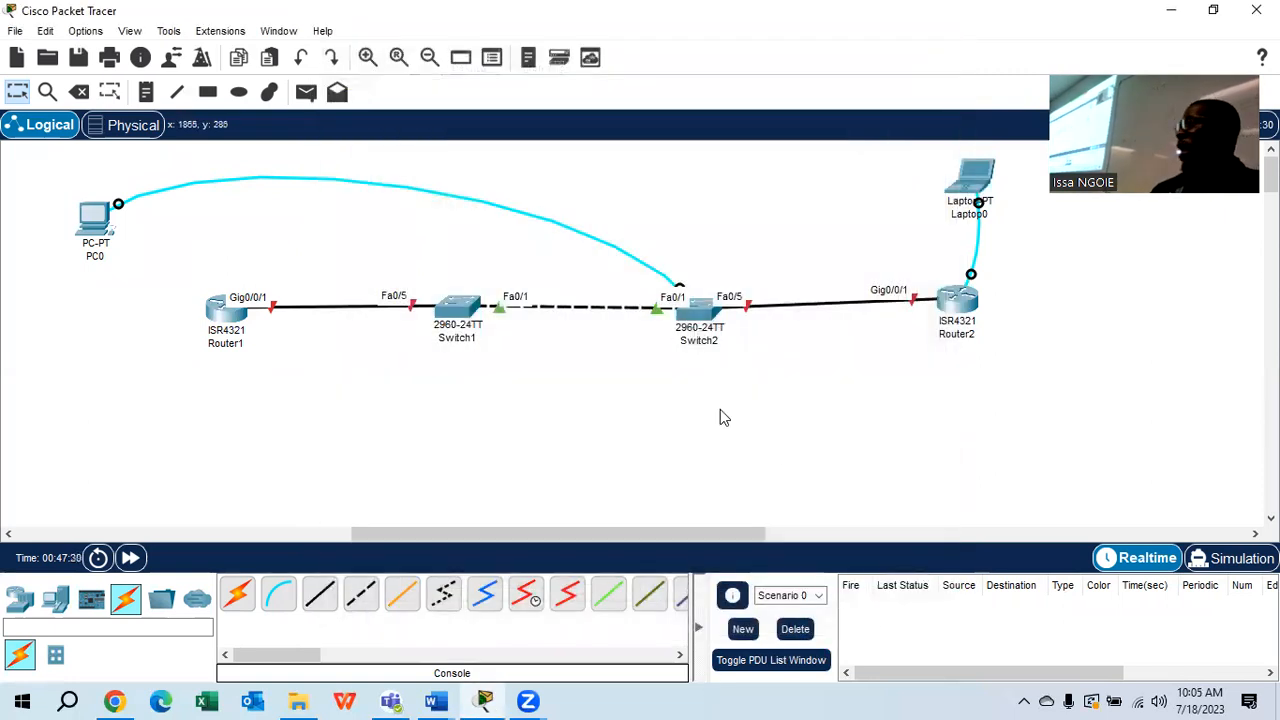
# Reconnect PC0's console cable from Switch2 to Router1's Console port and bring up the 2.7.2 Lab document
pyautogui.click(678, 286)
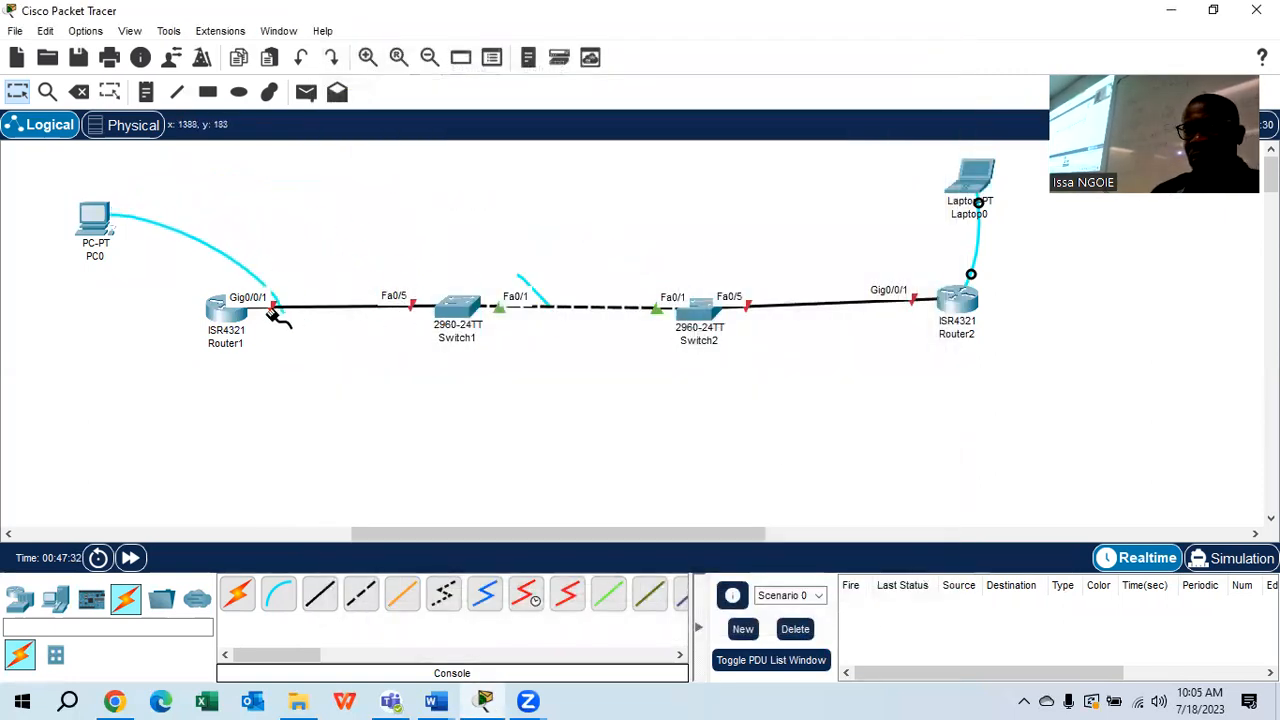
pyautogui.click(220, 312)
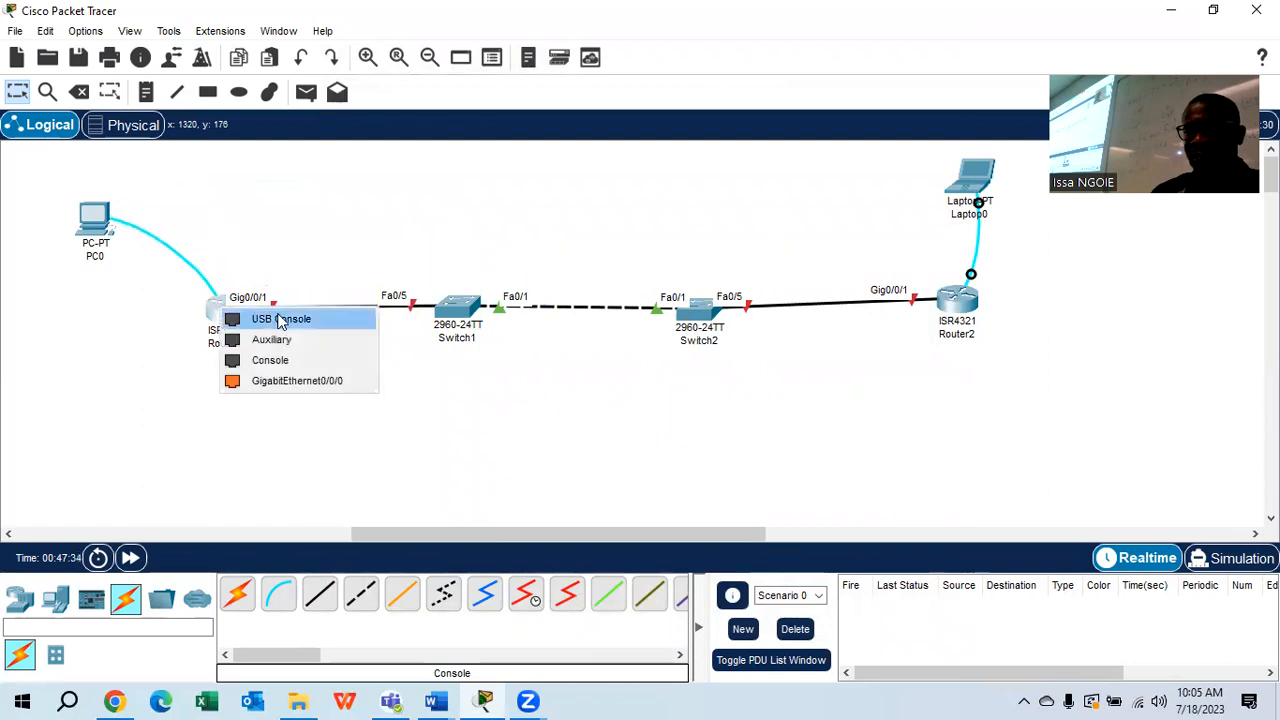
pyautogui.click(286, 361)
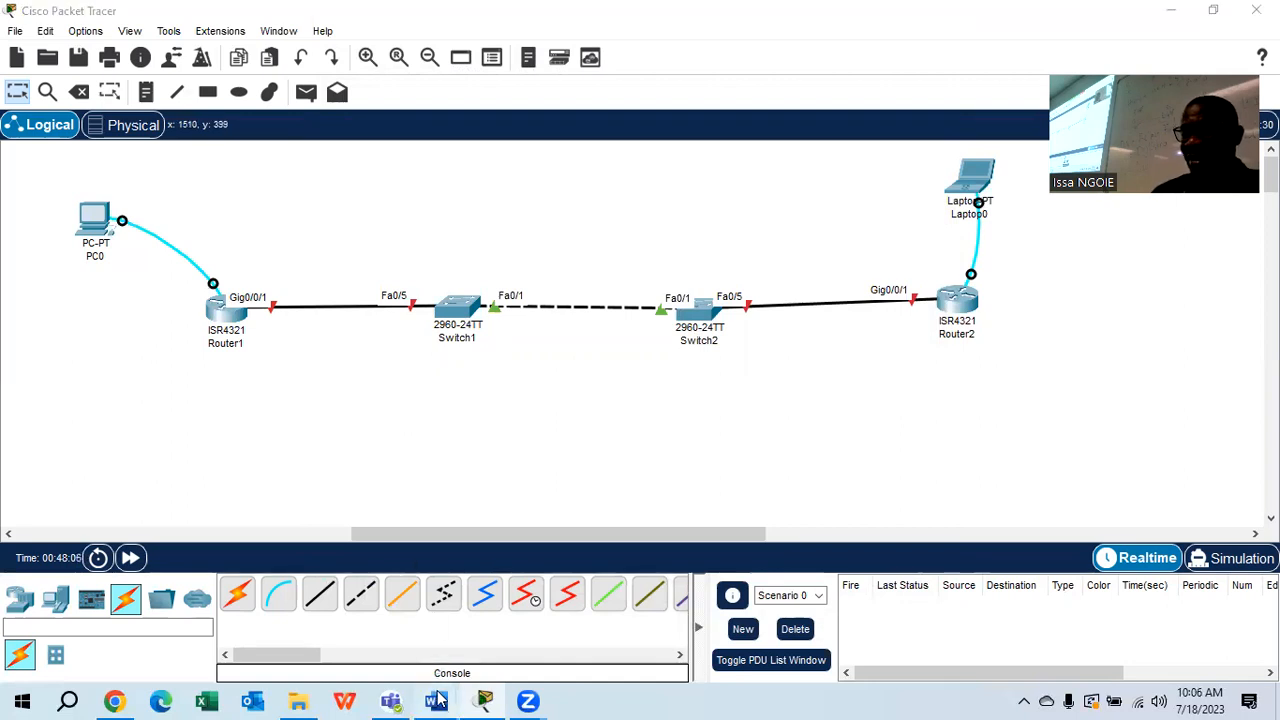
pyautogui.moveTo(435, 701)
pyautogui.click(612, 618)
# Highlight the Step 1 heading in yellow
pyautogui.moveTo(1271, 268); pyautogui.dragTo(1271, 333)
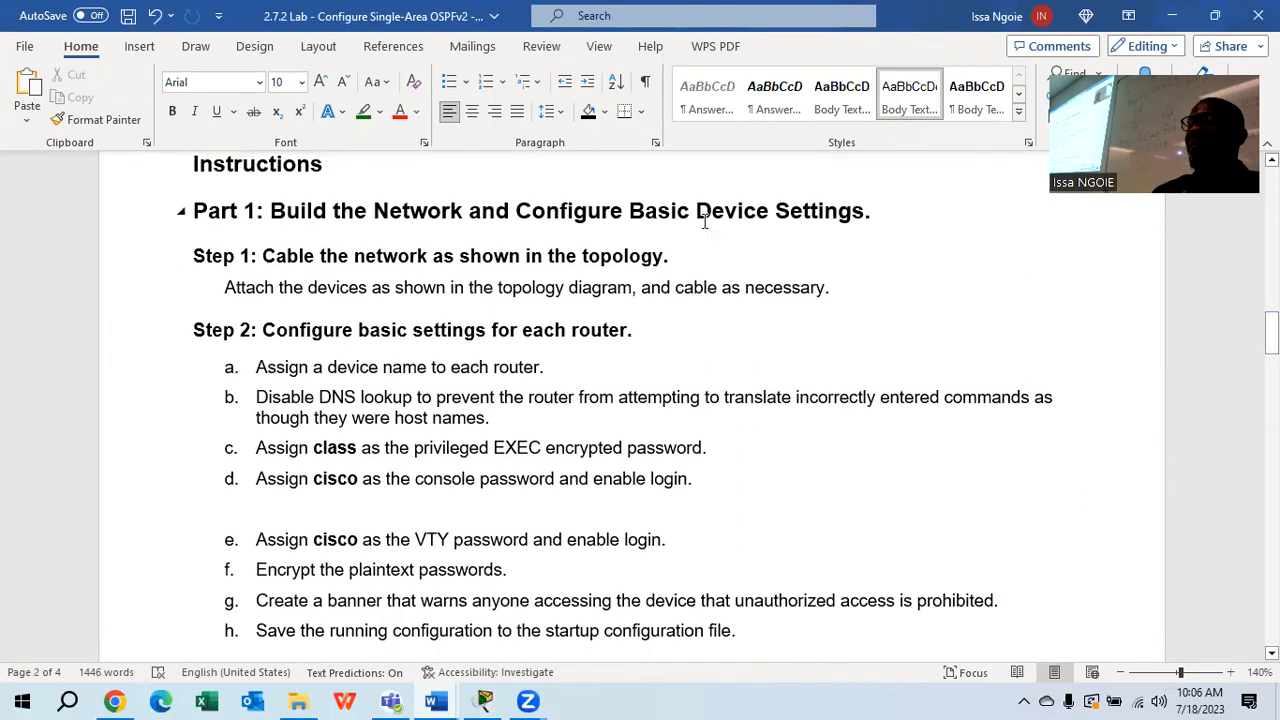
pyautogui.moveTo(683, 257); pyautogui.dragTo(262, 256)
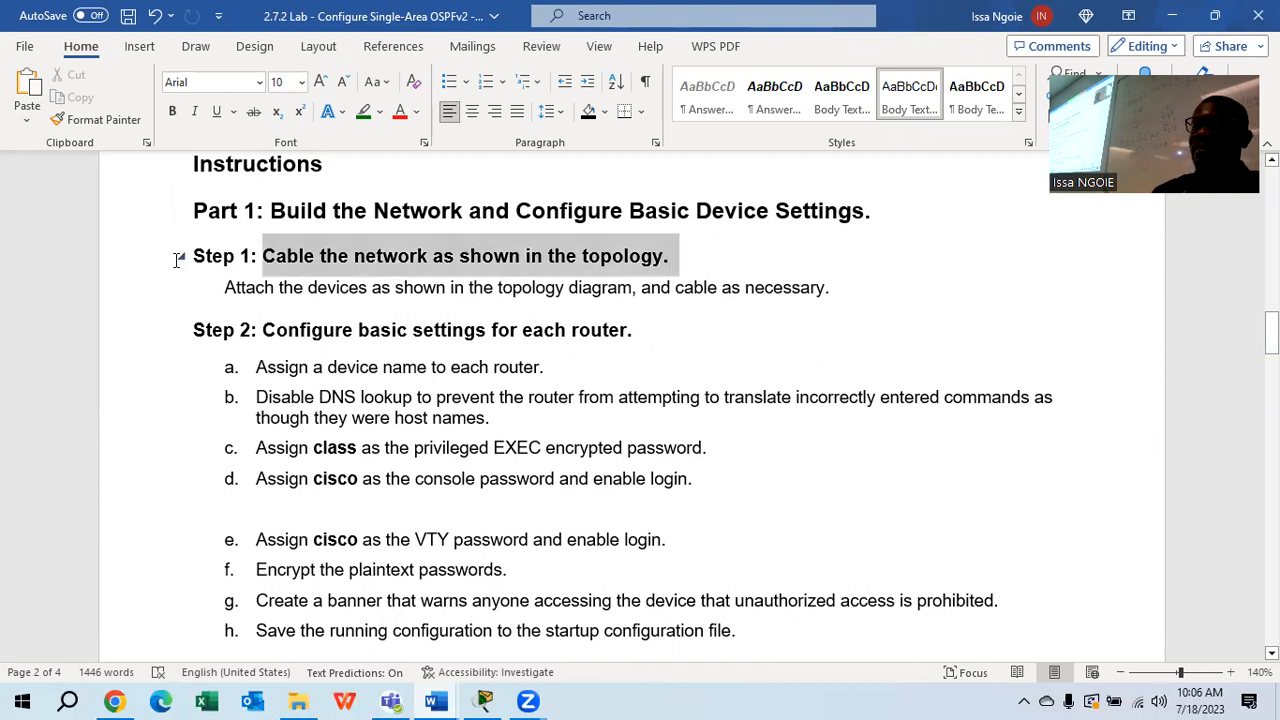
pyautogui.click(177, 259)
pyautogui.click(380, 111)
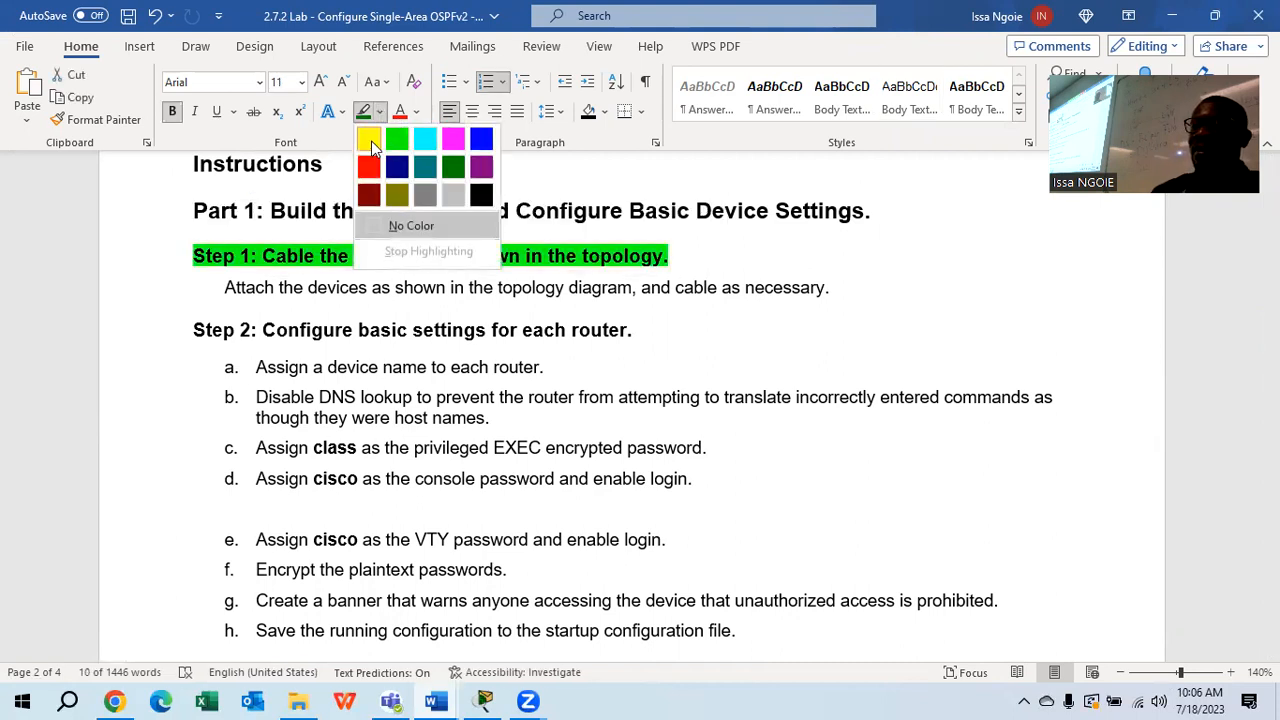
pyautogui.click(371, 141)
pyautogui.click(678, 318)
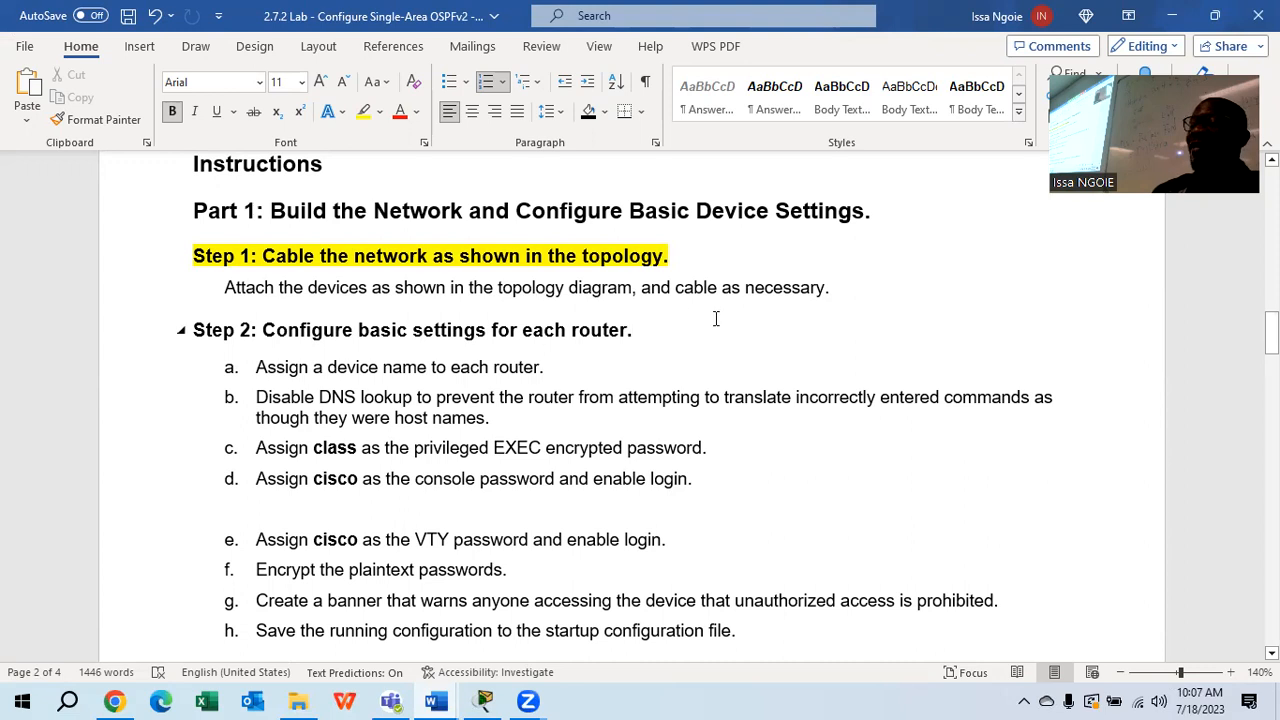
# Highlight the Step 2 heading in yellow at 188% zoom, then return to Packet Tracer
pyautogui.scroll(-1, 716, 318)
pyautogui.scroll(-1, 716, 318)
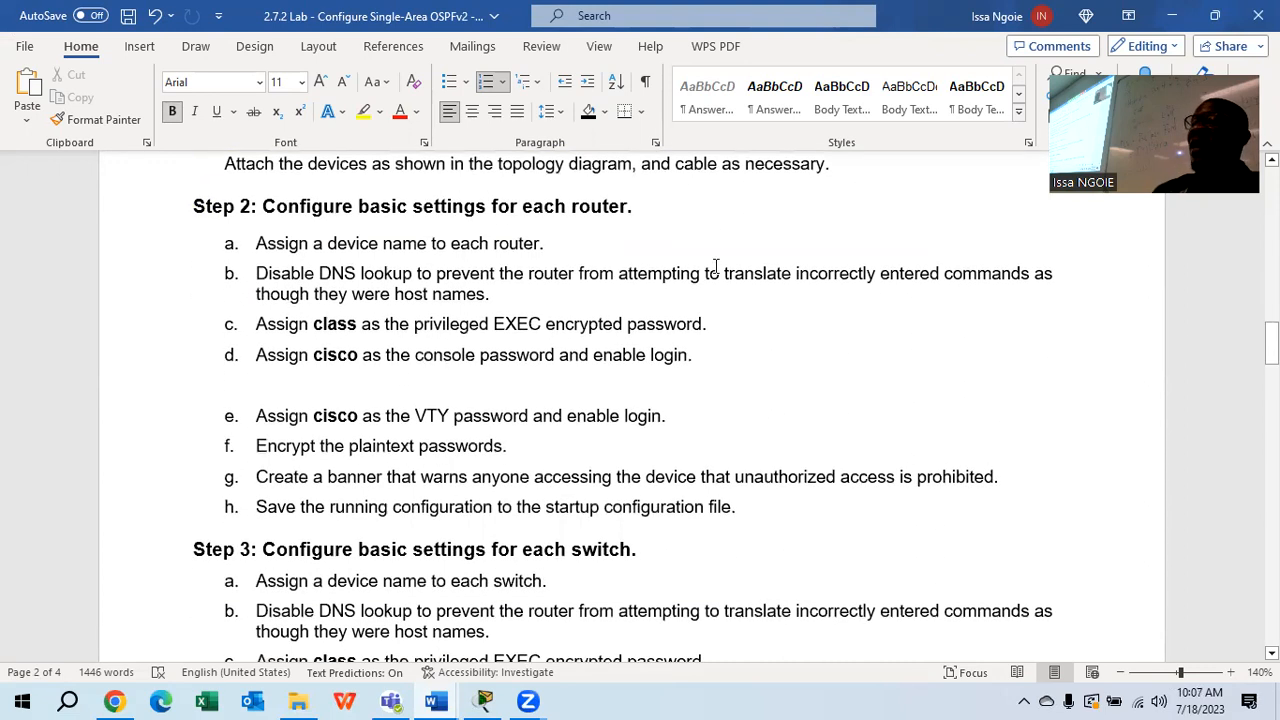
pyautogui.moveTo(664, 206); pyautogui.dragTo(130, 207)
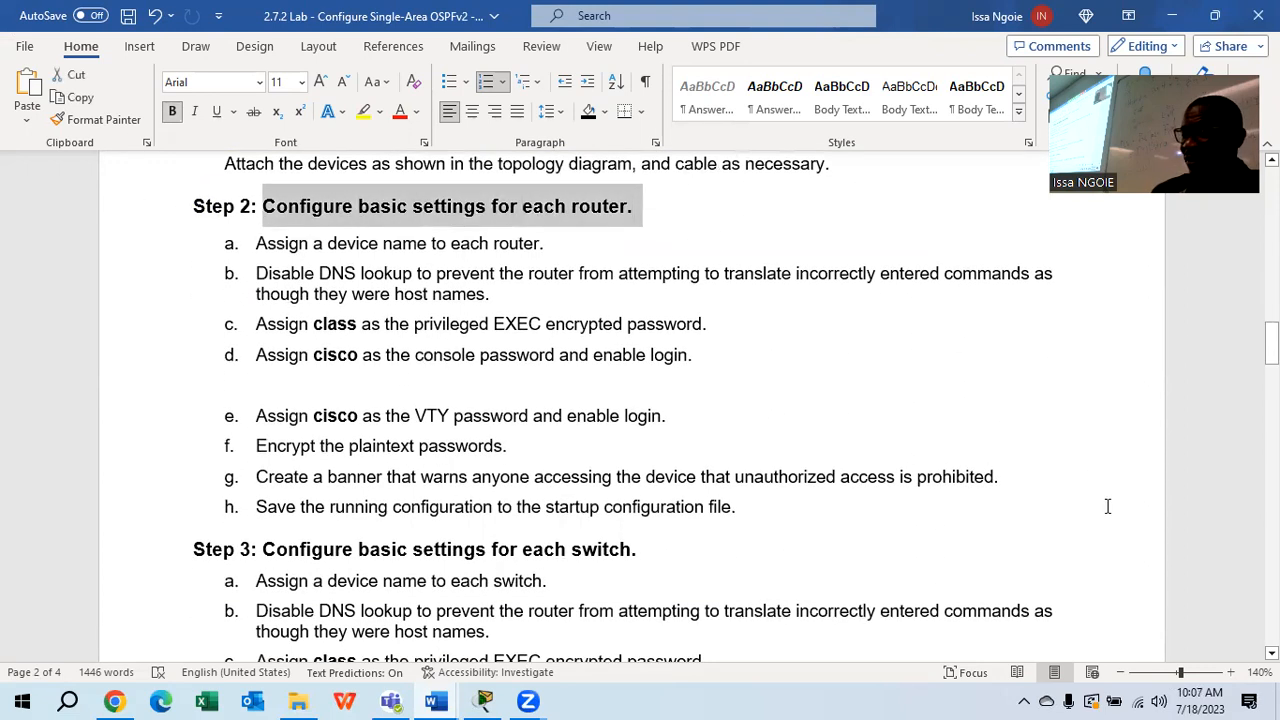
pyautogui.click(1187, 673)
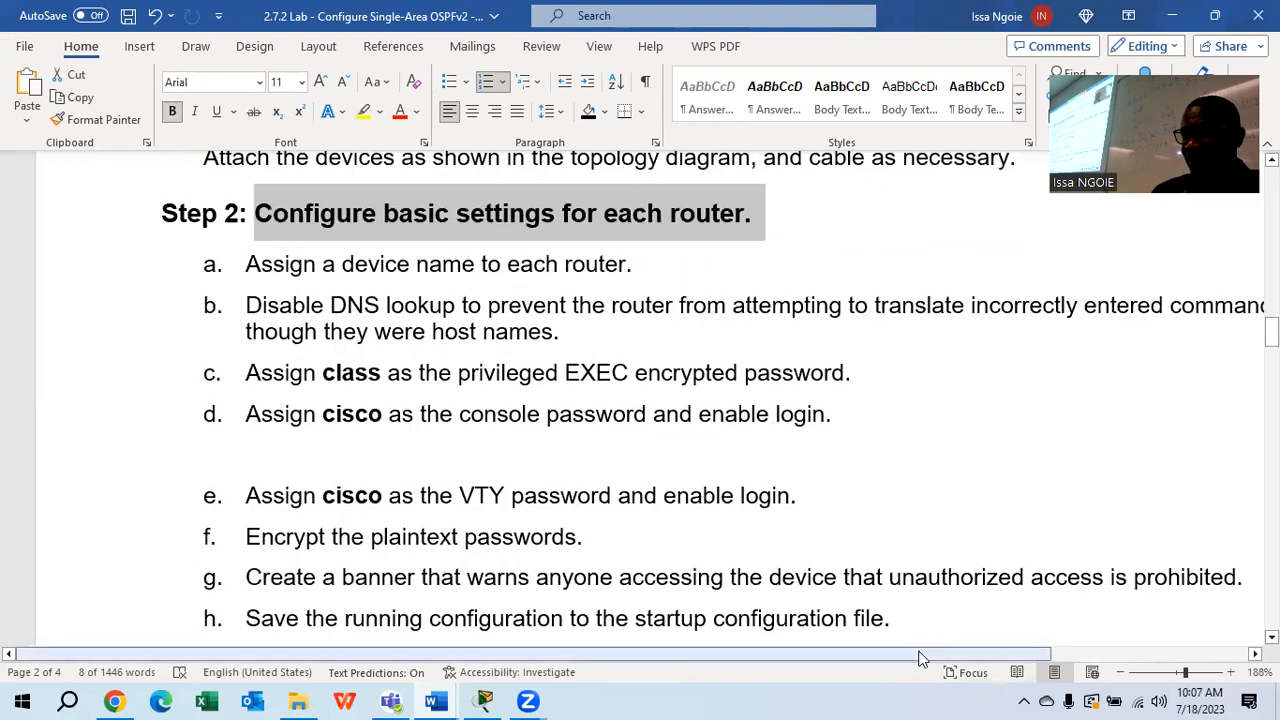
pyautogui.moveTo(924, 651); pyautogui.dragTo(1028, 665)
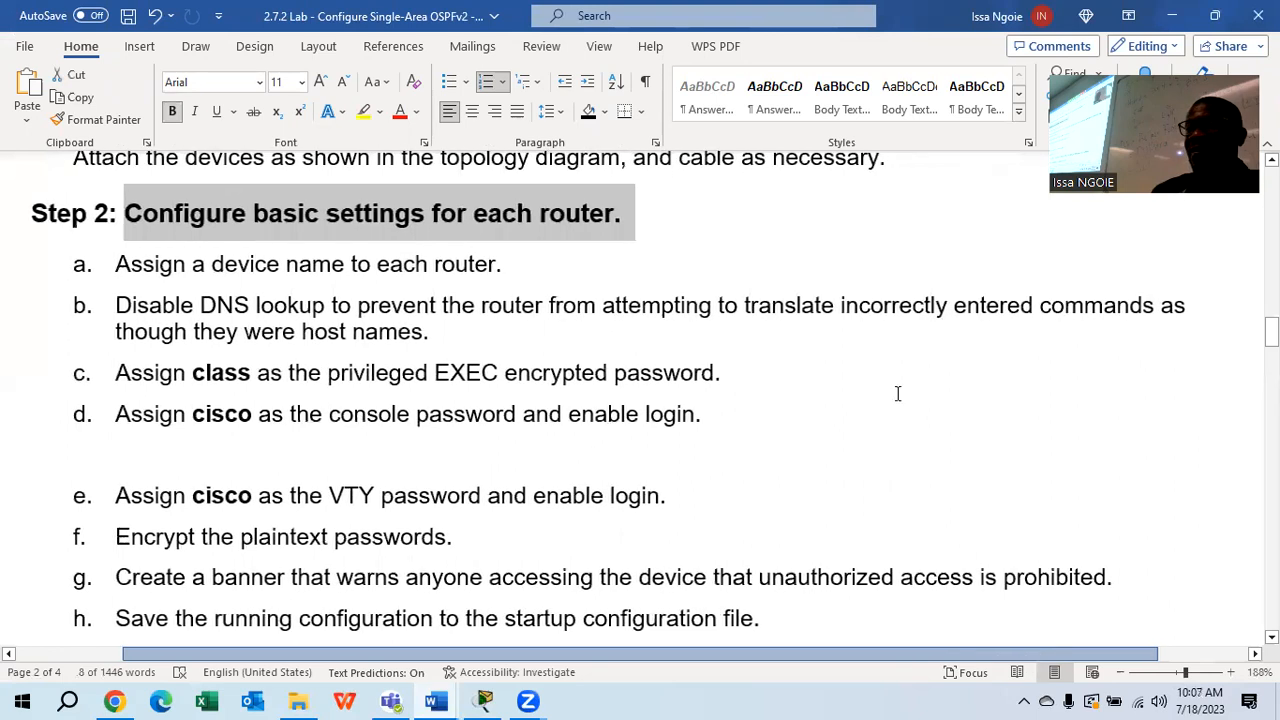
pyautogui.click(363, 113)
pyautogui.click(680, 372)
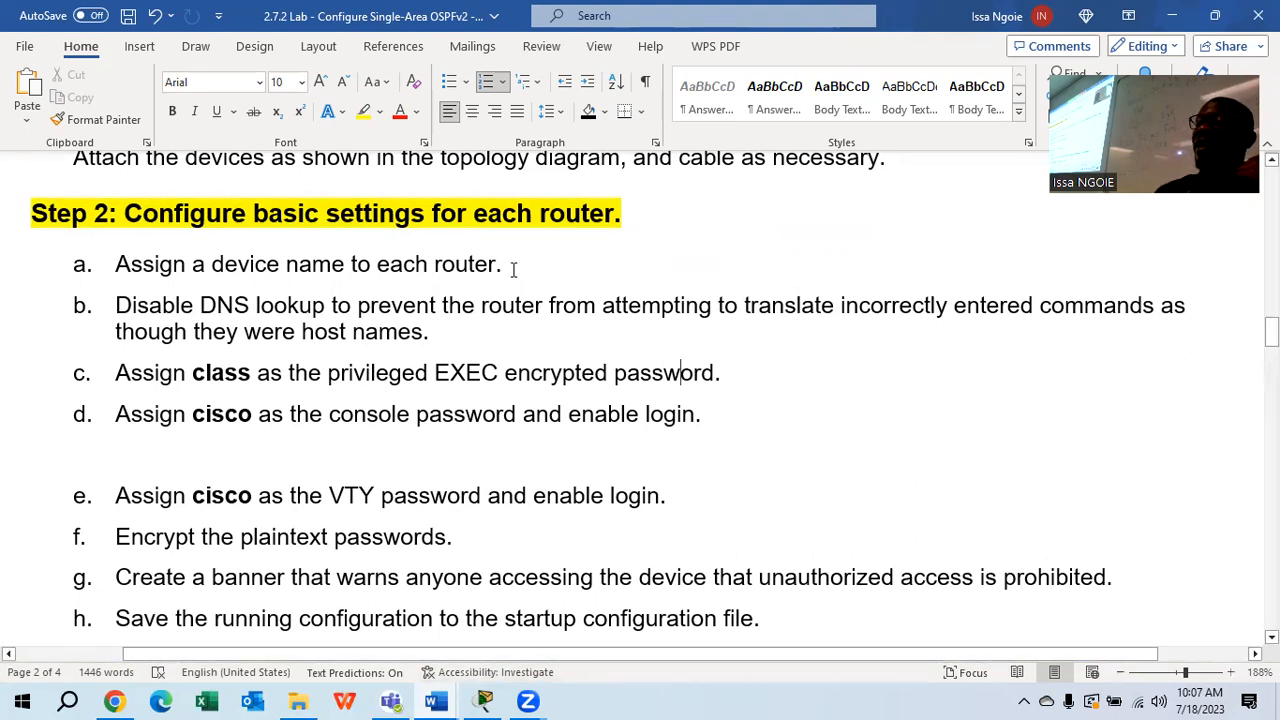
pyautogui.click(483, 701)
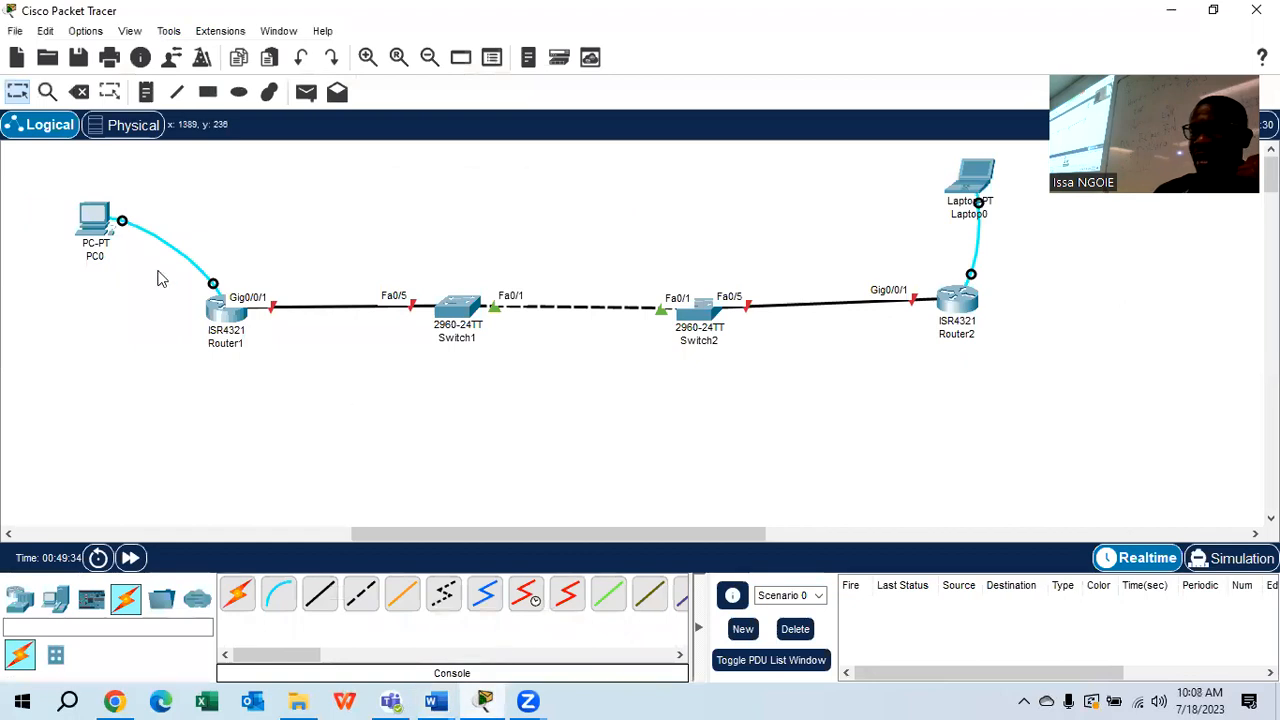
# Open PC0's terminal to Router1 and enter global configuration mode with en and conf t
pyautogui.click(90, 220)
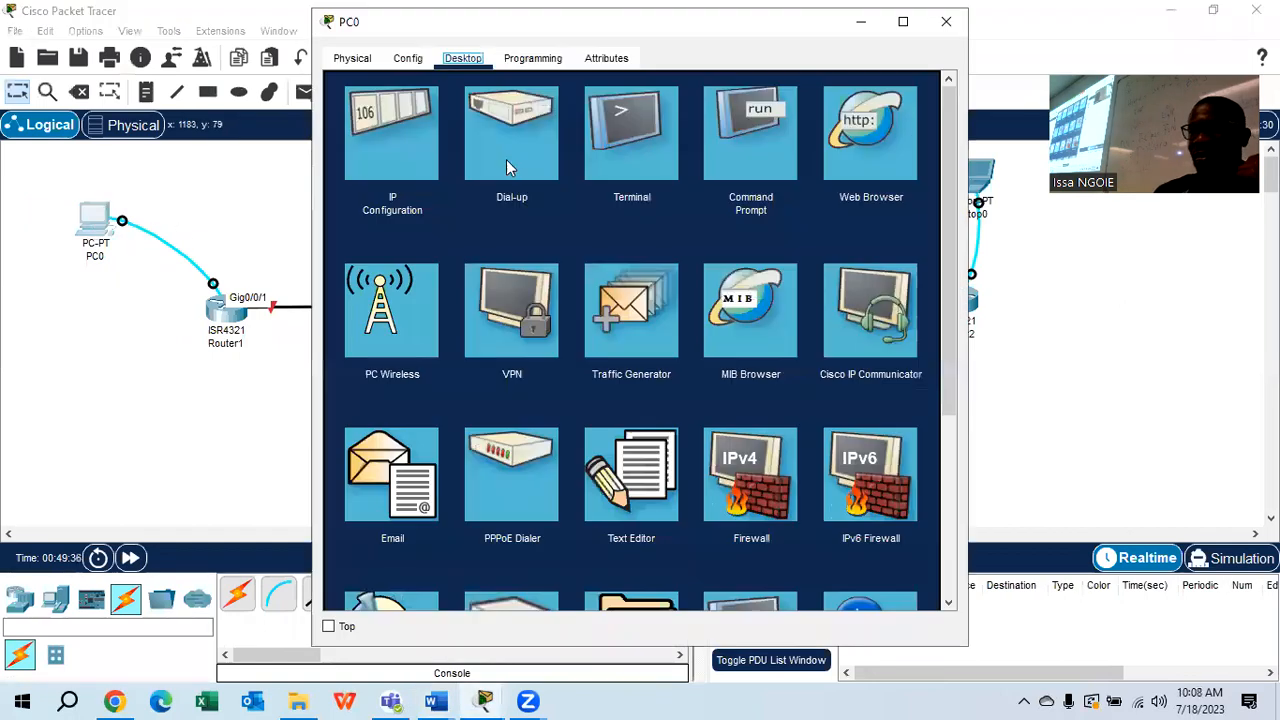
pyautogui.click(622, 154)
pyautogui.click(900, 268)
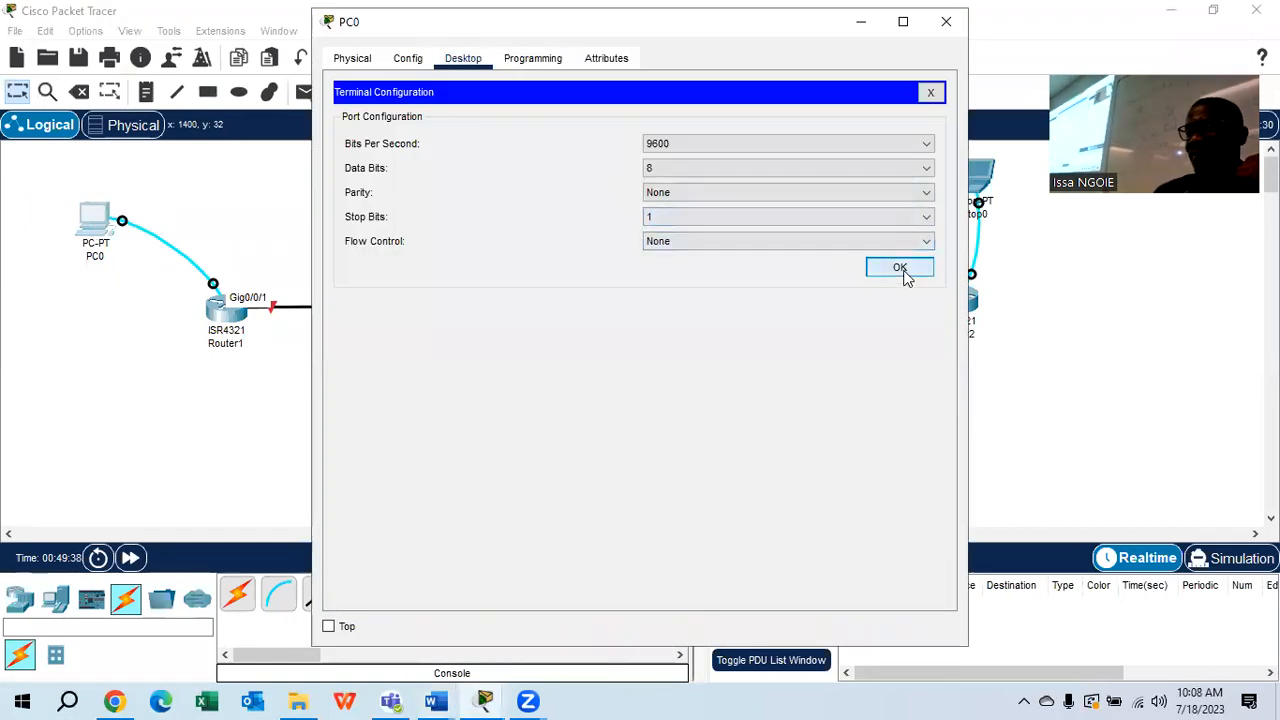
pyautogui.press('Return')
pyautogui.press('Return')
pyautogui.press('Return')
pyautogui.press('Return')
pyautogui.write('en')
pyautogui.press('Return')
pyautogui.press('Return')
pyautogui.press('Return')
pyautogui.write('conf t')
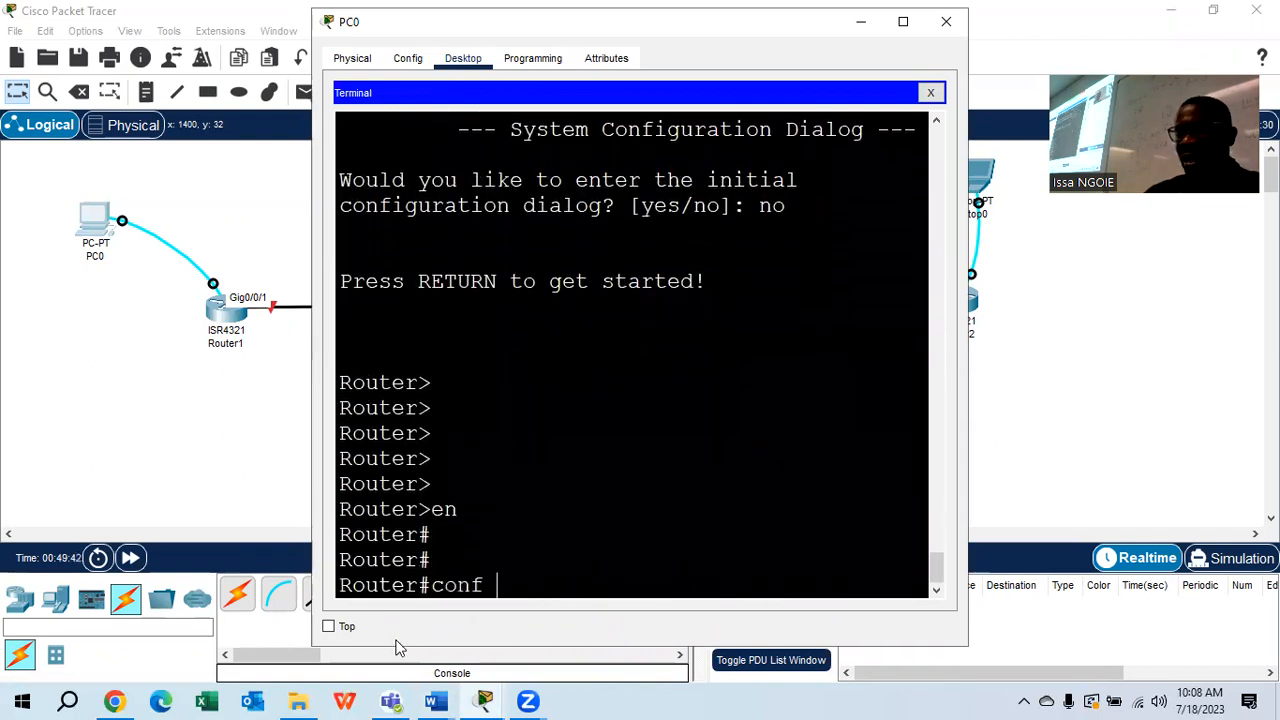
pyautogui.press('Return')
pyautogui.press('Return')
pyautogui.press('Return')
# Set the router hostname to SABAR1, close PC0's window and open Laptop0
pyautogui.write('h')
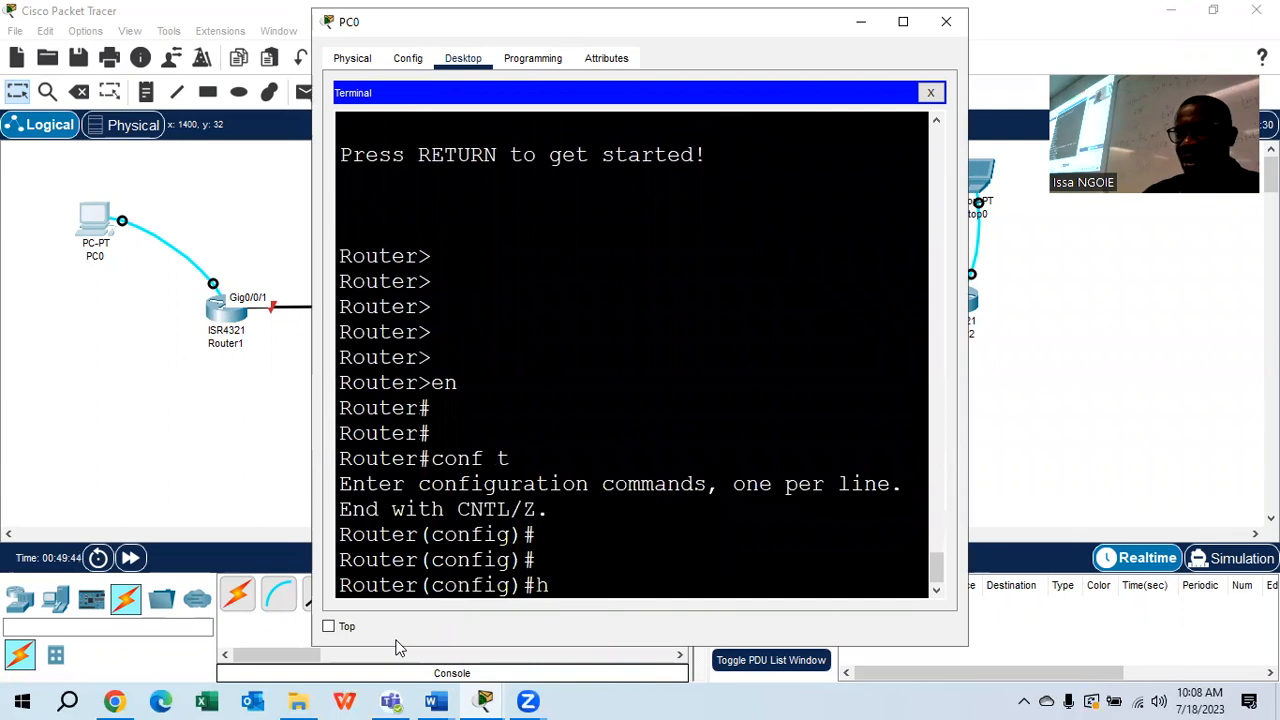
pyautogui.write('ost')
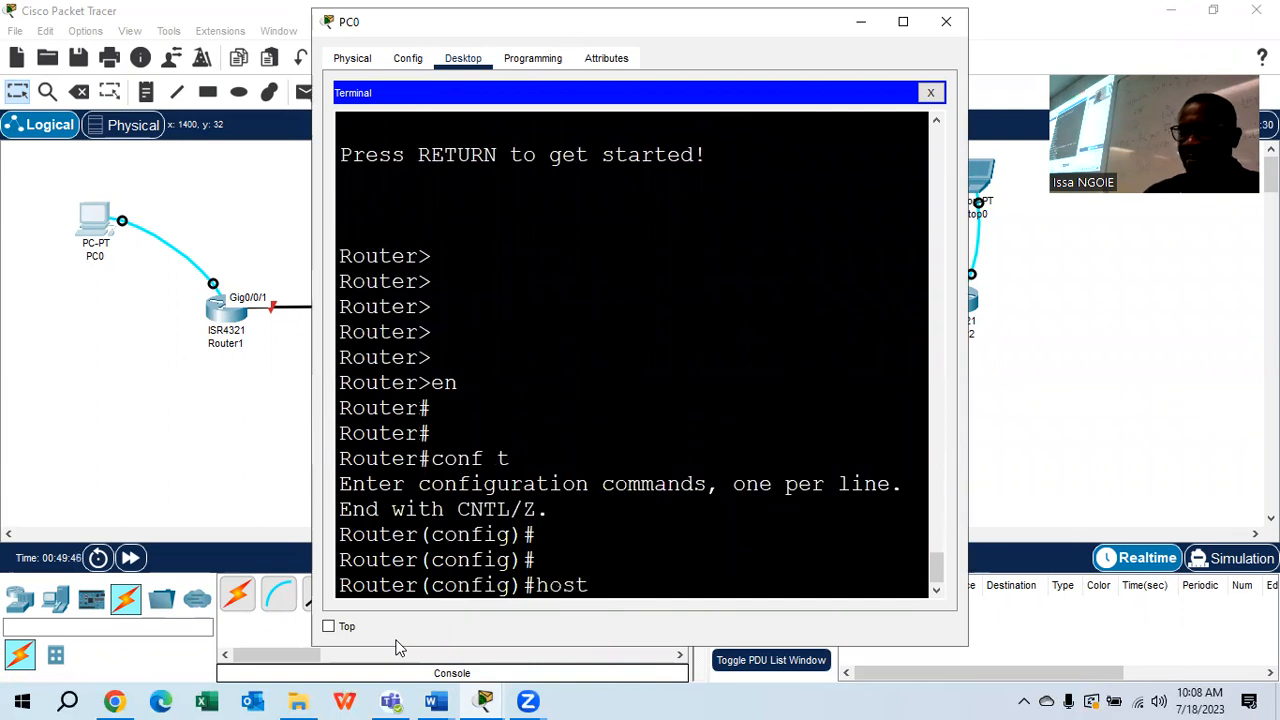
pyautogui.write('na')
pyautogui.press('BackSpace')
pyautogui.write('nam')
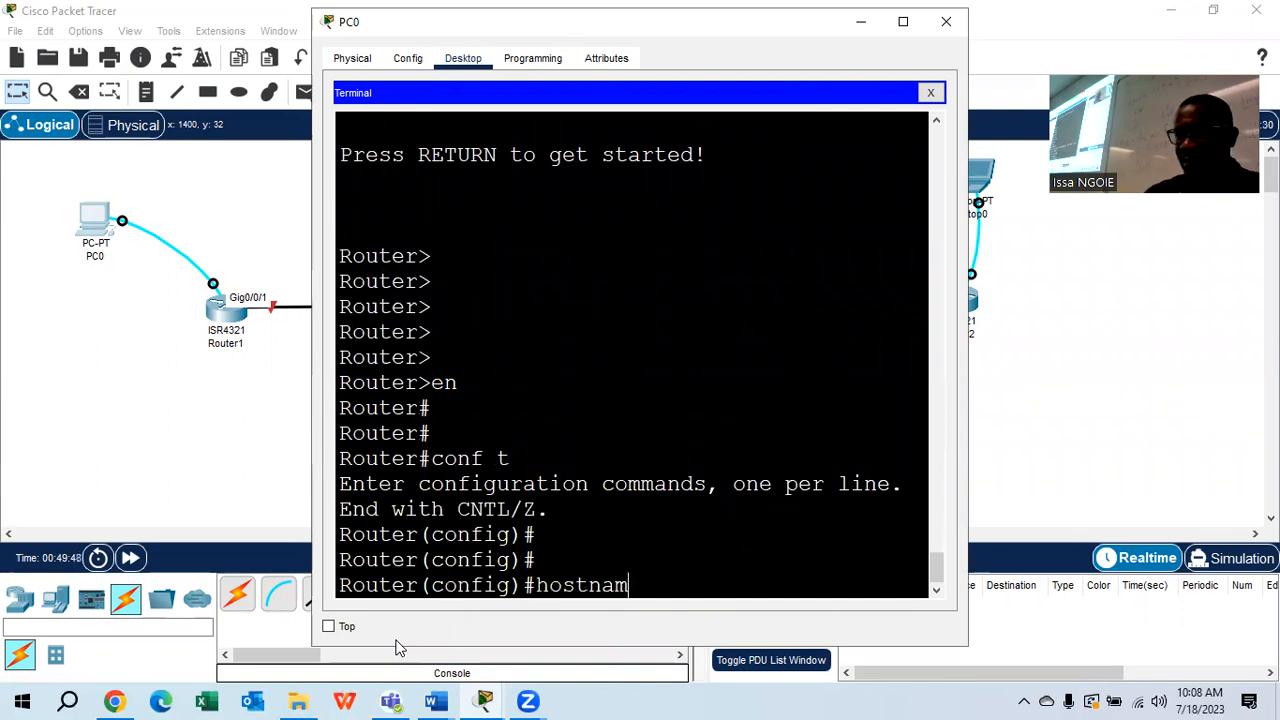
pyautogui.write('e SAB')
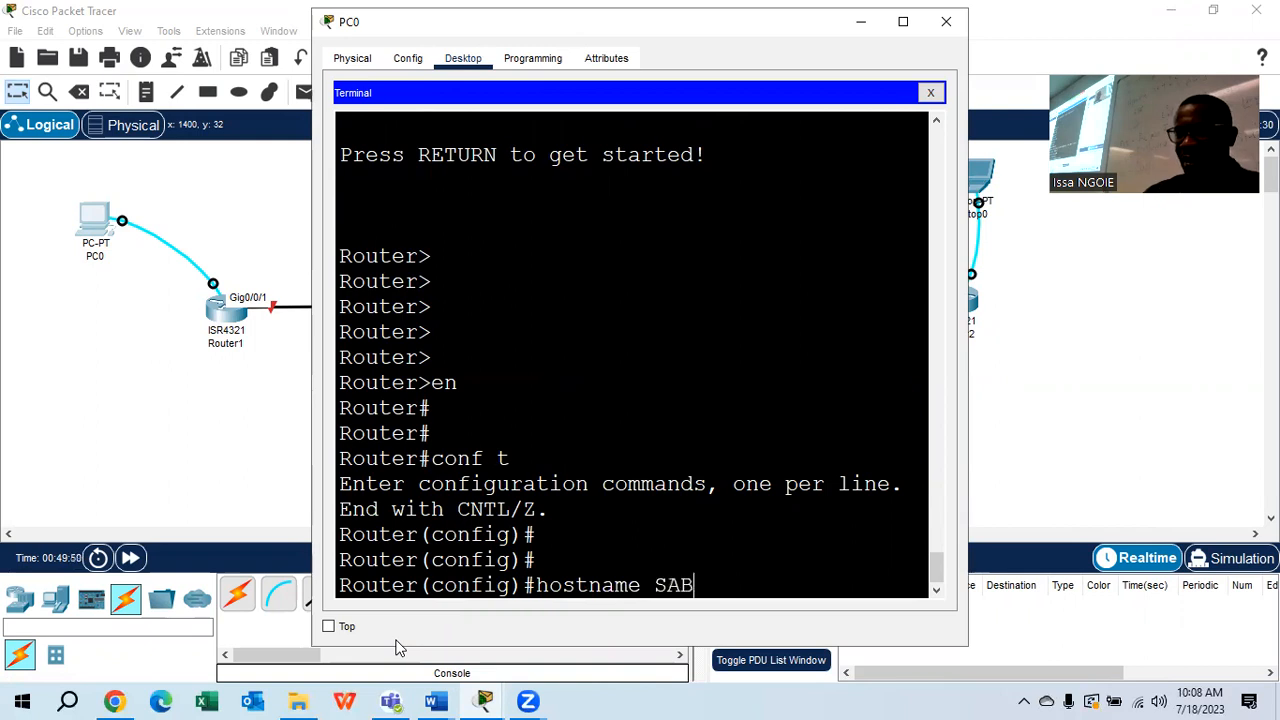
pyautogui.write('AR1')
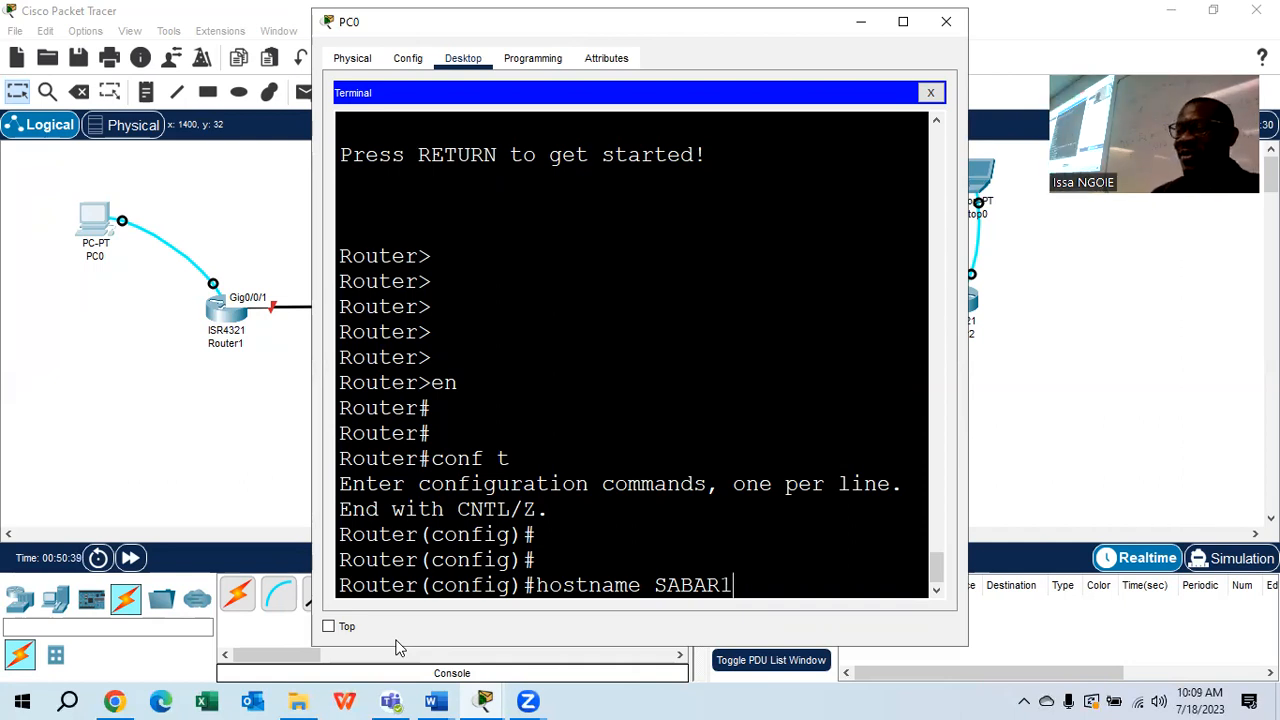
pyautogui.press('Return')
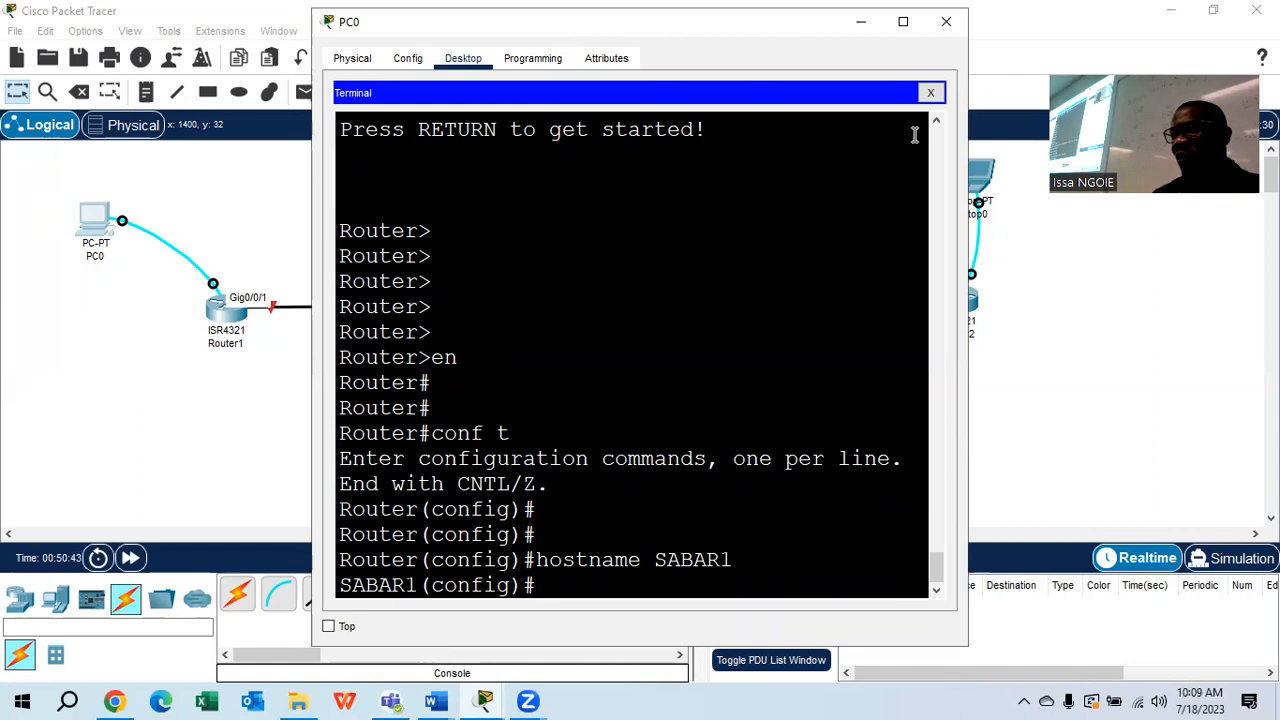
pyautogui.click(946, 21)
pyautogui.click(981, 175)
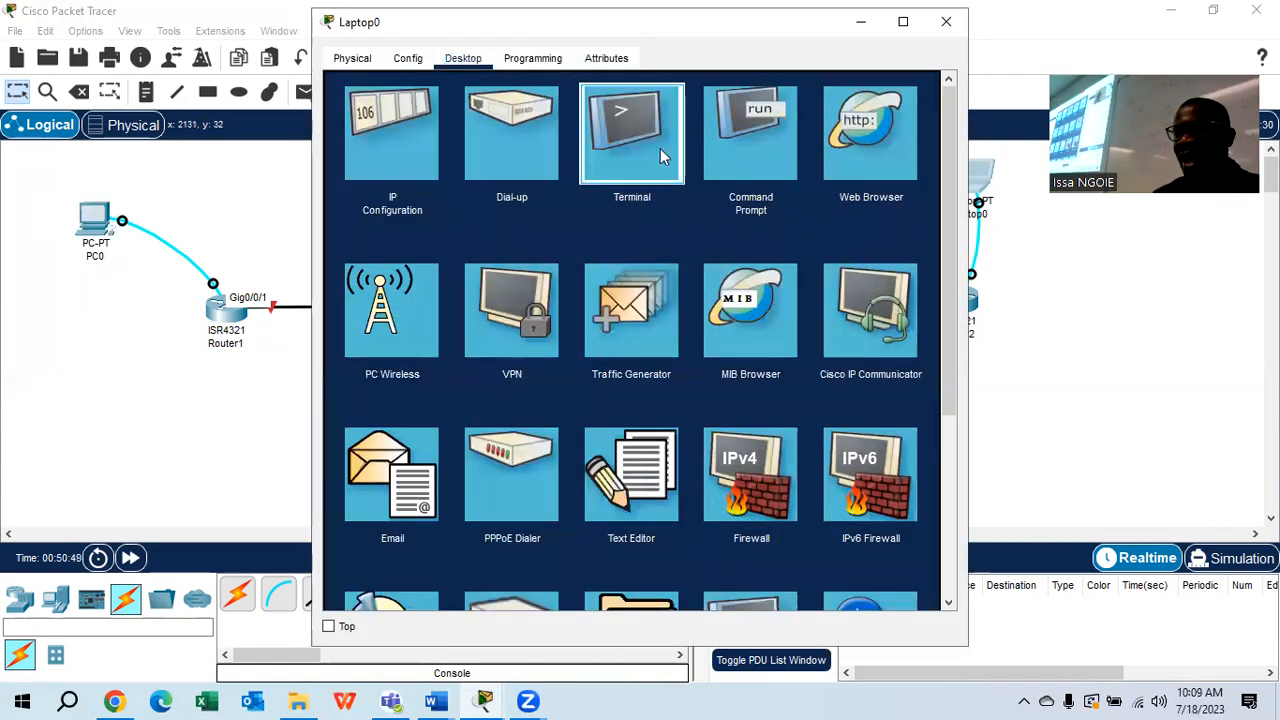
# Open Laptop0's console terminal and enter privileged EXEC, then global configuration mode
pyautogui.click(660, 148)
pyautogui.click(894, 266)
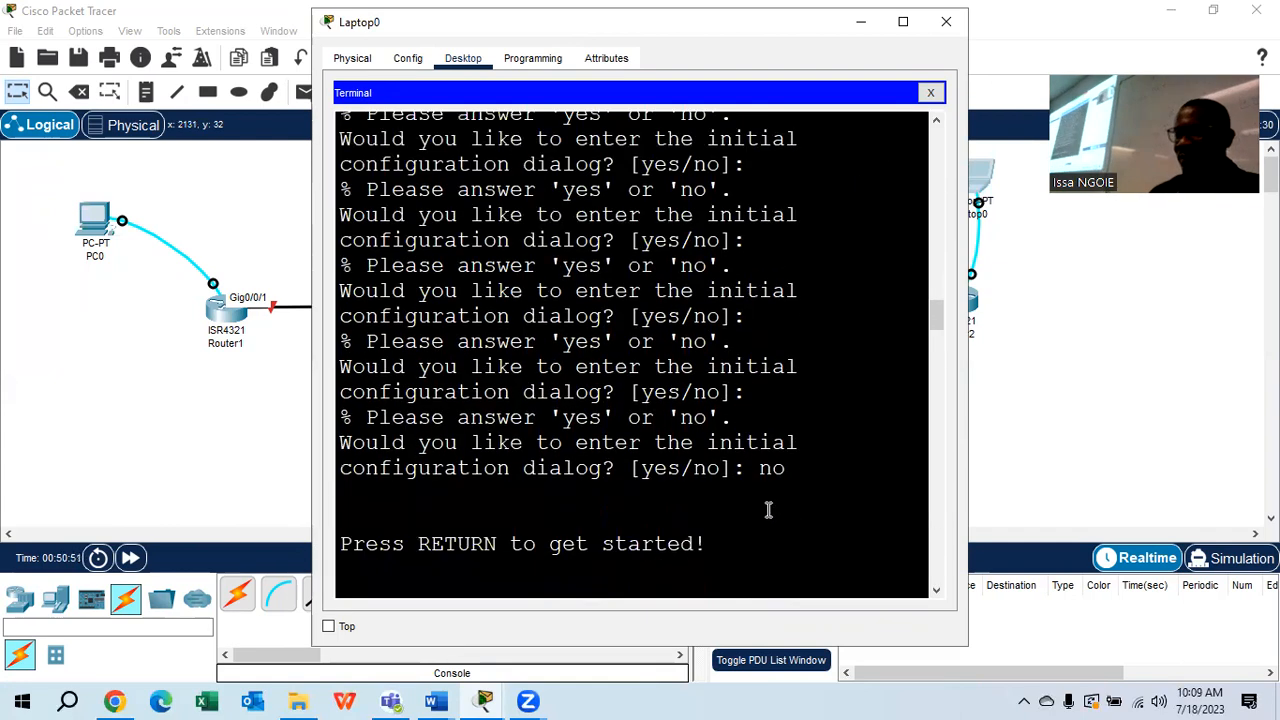
pyautogui.press('Return')
pyautogui.press('Return')
pyautogui.press('Return')
pyautogui.press('Return')
pyautogui.write('EN')
pyautogui.press('Return')
pyautogui.press('Return')
pyautogui.press('Return')
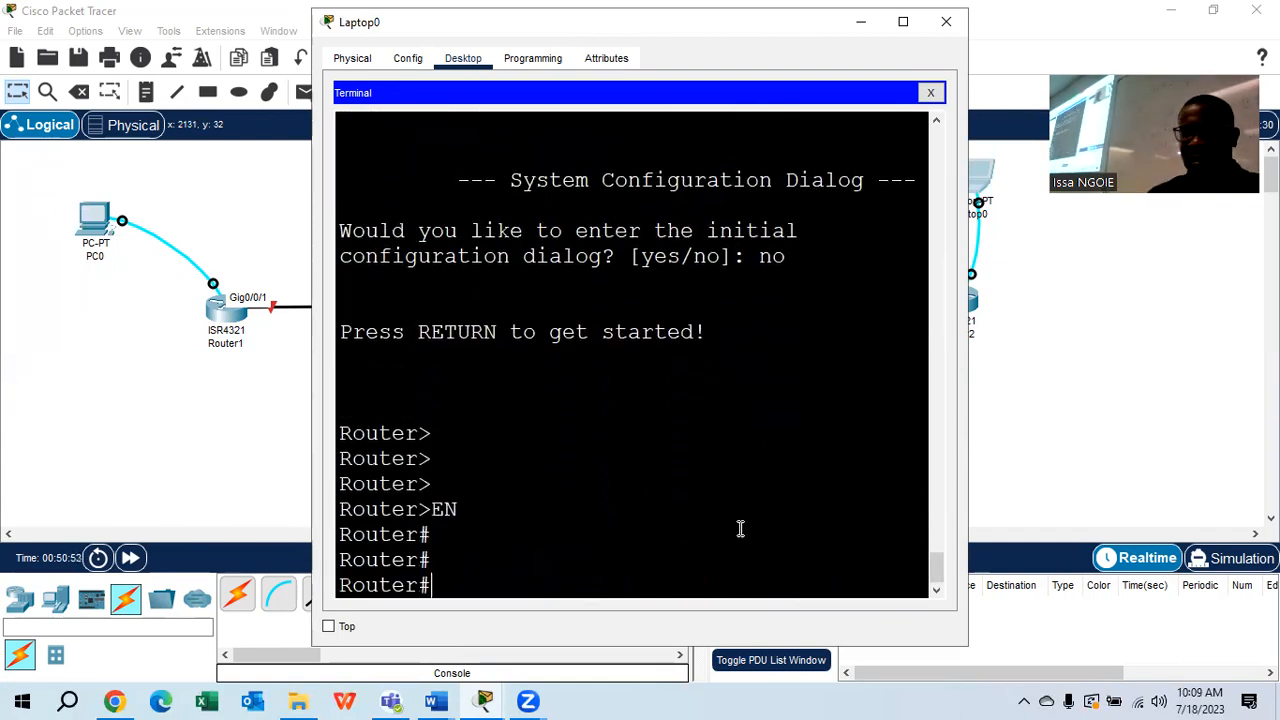
pyautogui.write('CONF')
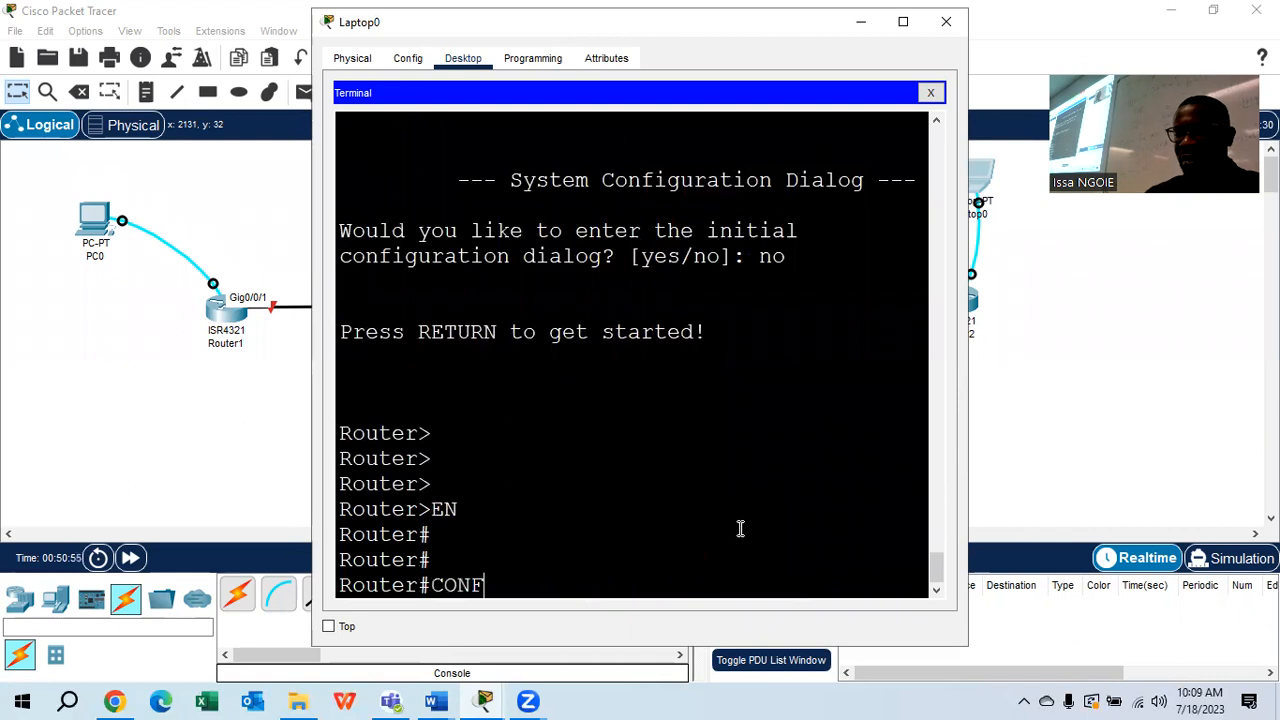
pyautogui.write(' T')
pyautogui.press('Return')
pyautogui.press('Return')
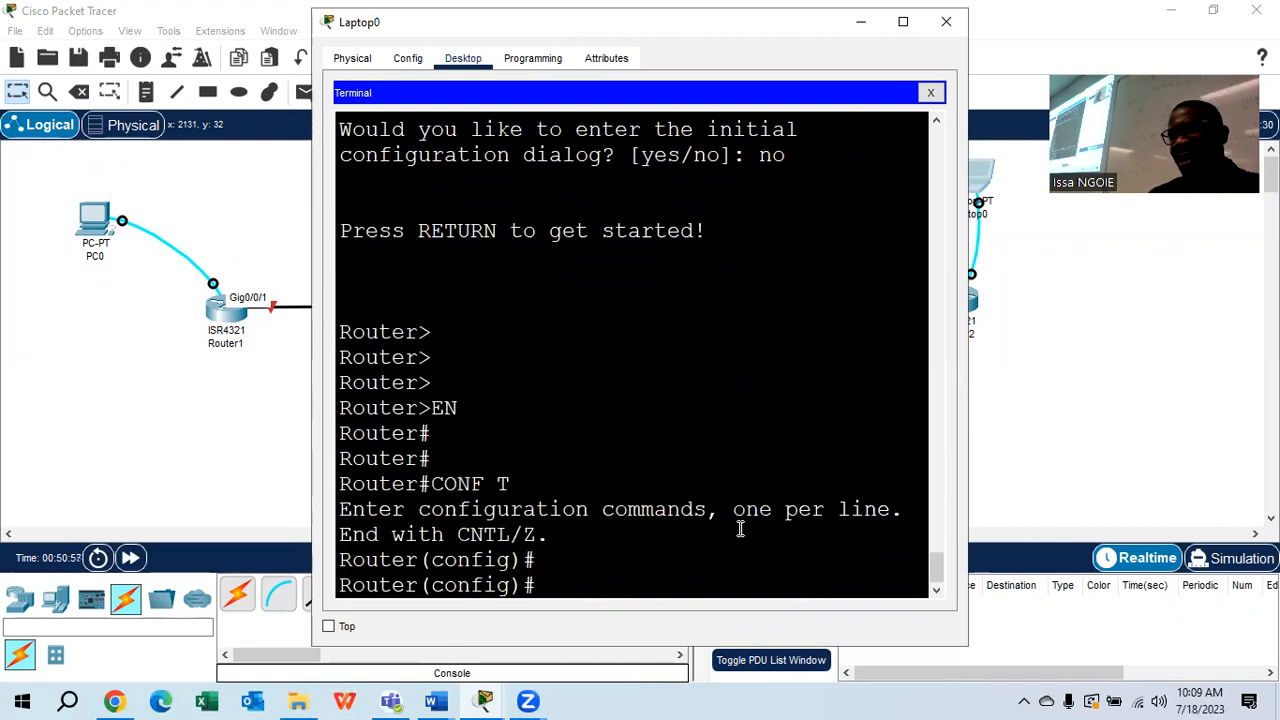
# Set the second router's hostname to SABAR2
pyautogui.write('HAST')
pyautogui.write('NAM')
pyautogui.press('BackSpace')
pyautogui.press('BackSpace')
pyautogui.press('BackSpace')
pyautogui.write('OSTNAME ')
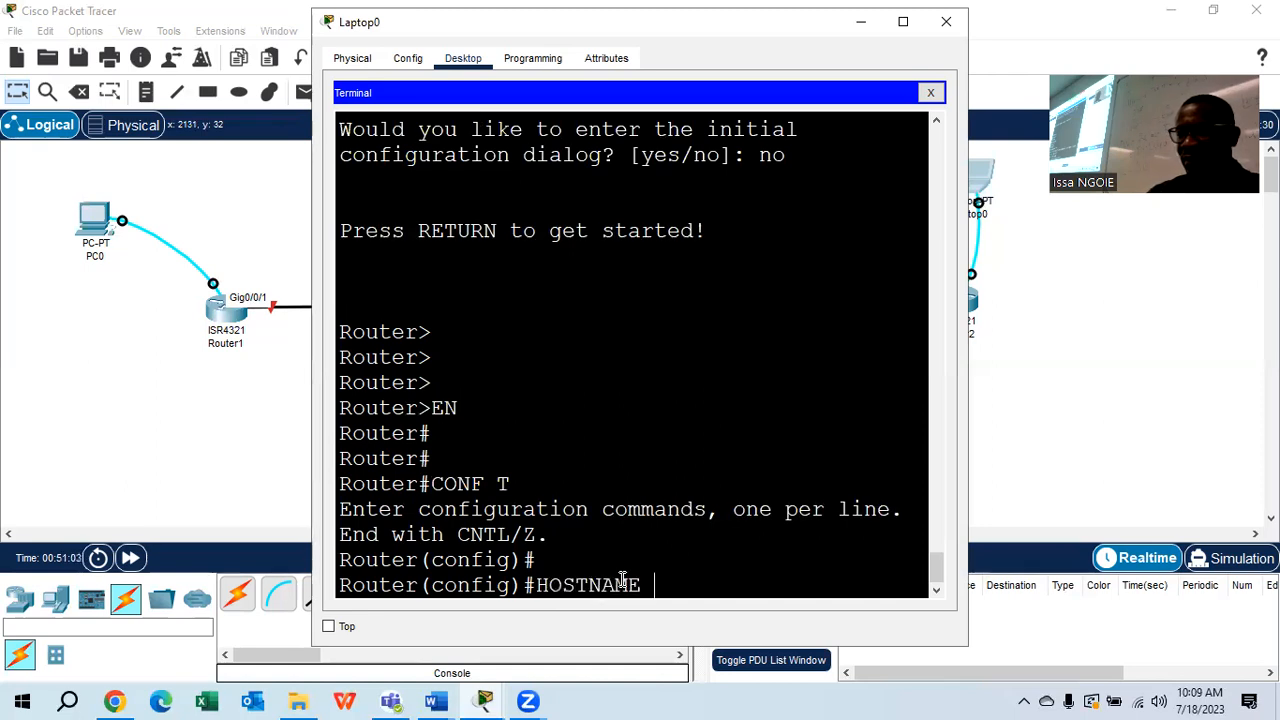
pyautogui.write('SABAR2')
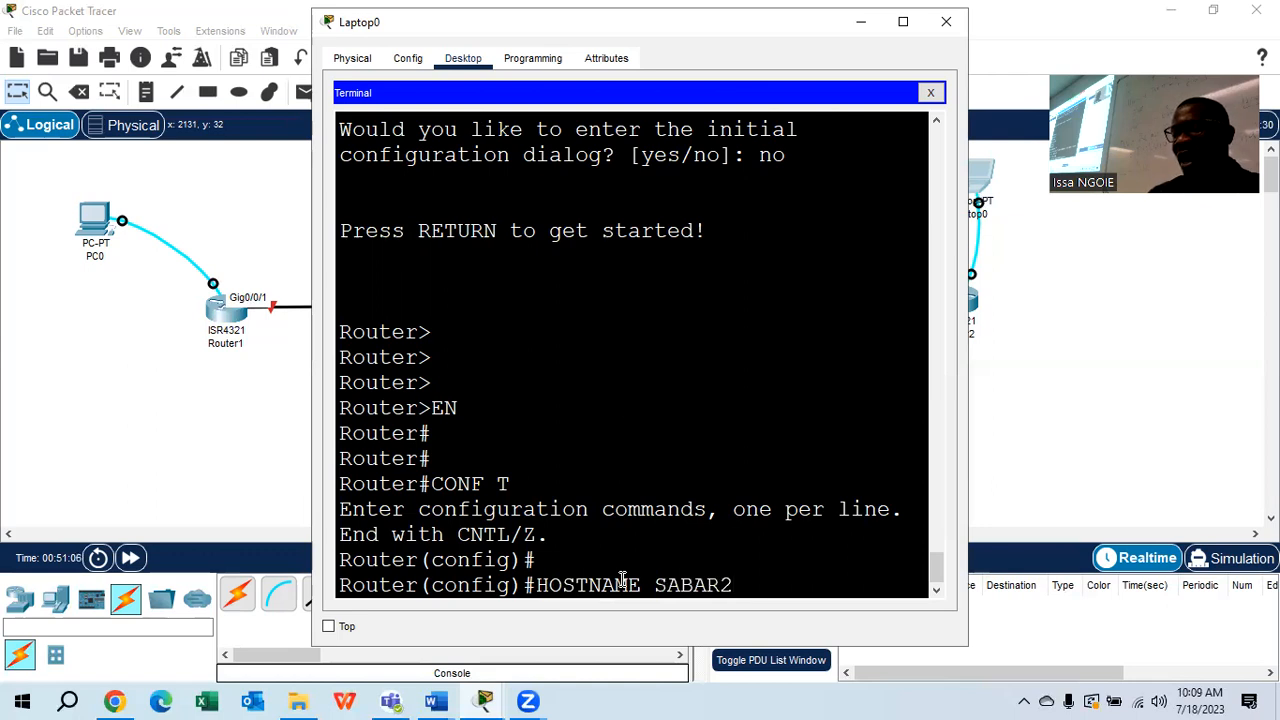
pyautogui.press('Return')
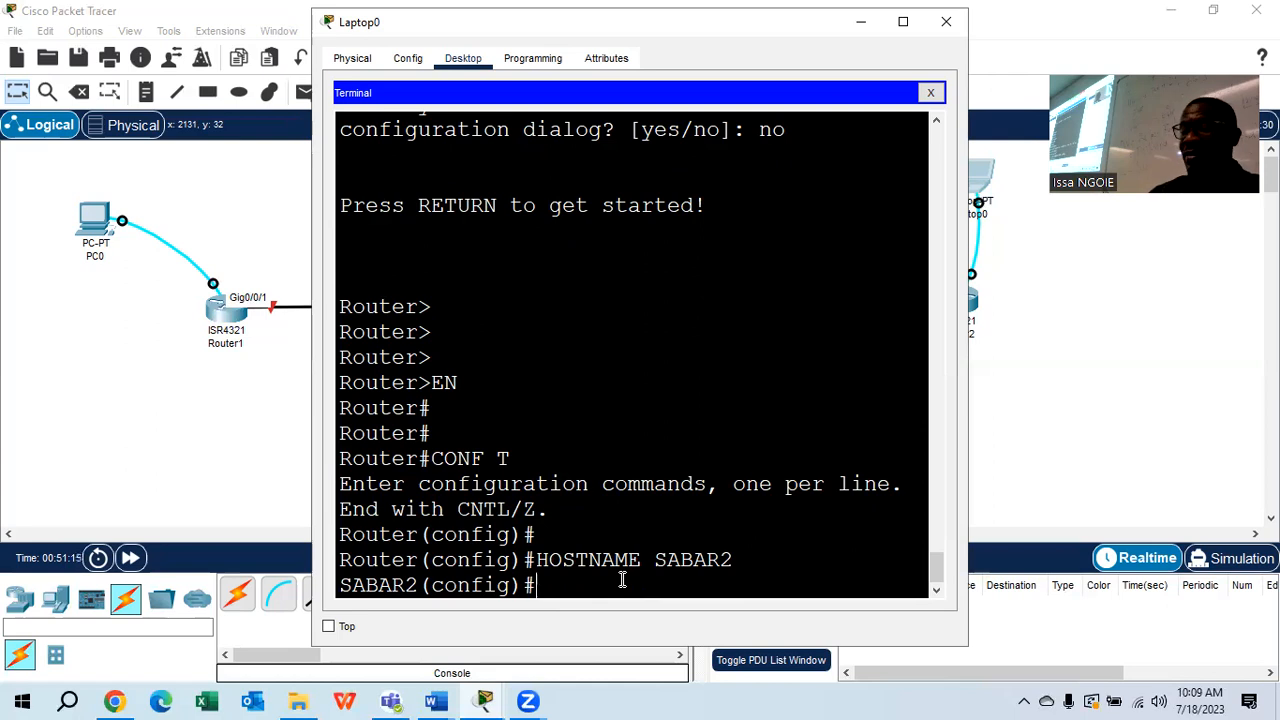
# Maximize Laptop0's window, check 'hostname SABAR2' in DO SHOW RUN output, then close the window
pyautogui.click(903, 21)
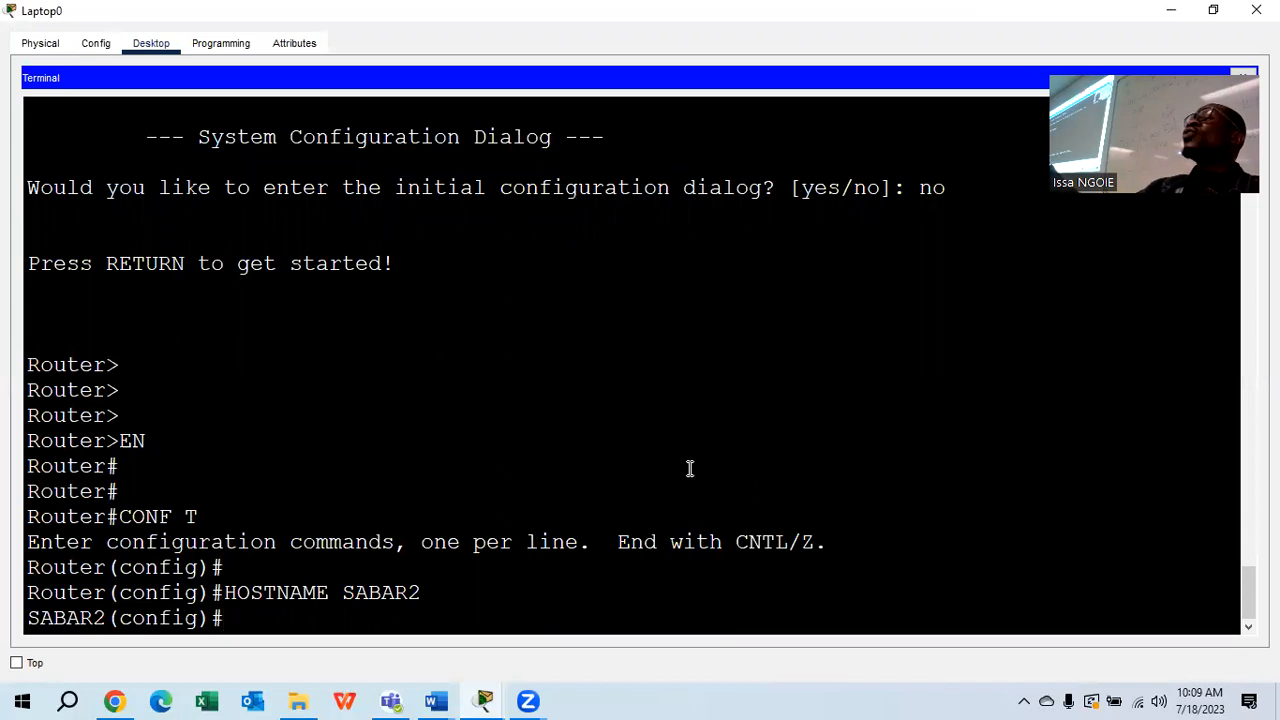
pyautogui.write('DO SHOW')
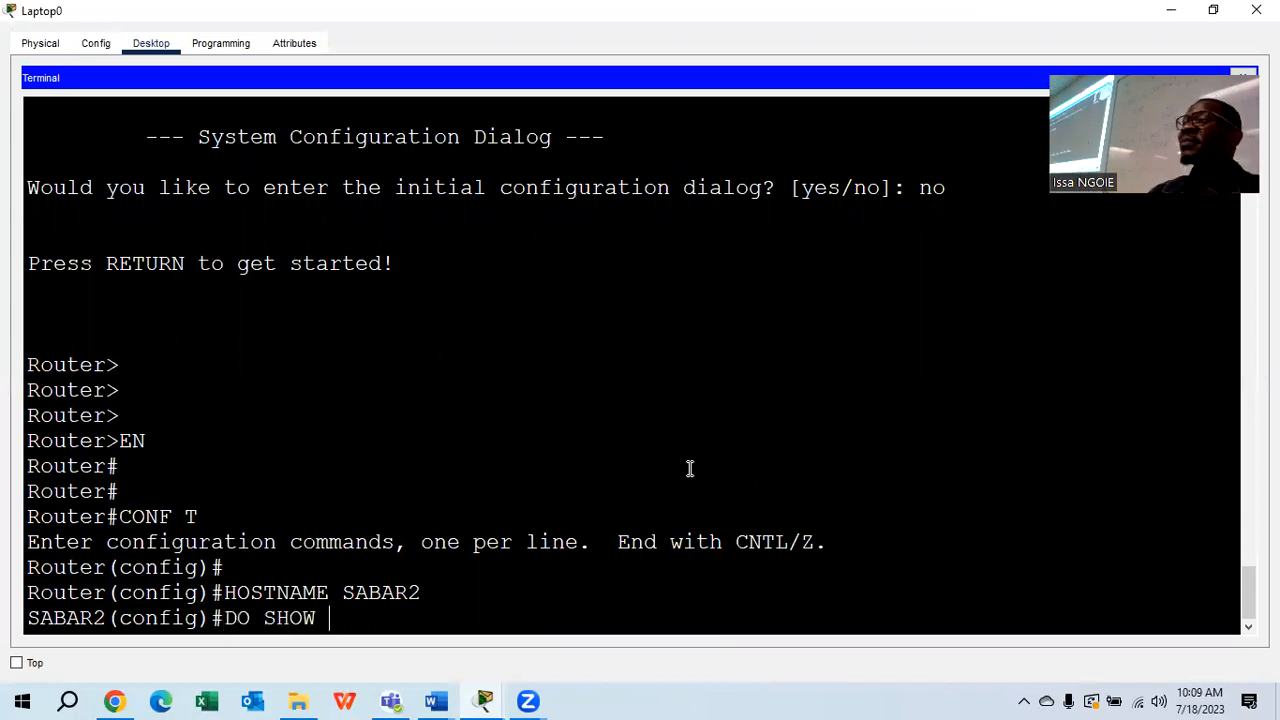
pyautogui.write(' RUN')
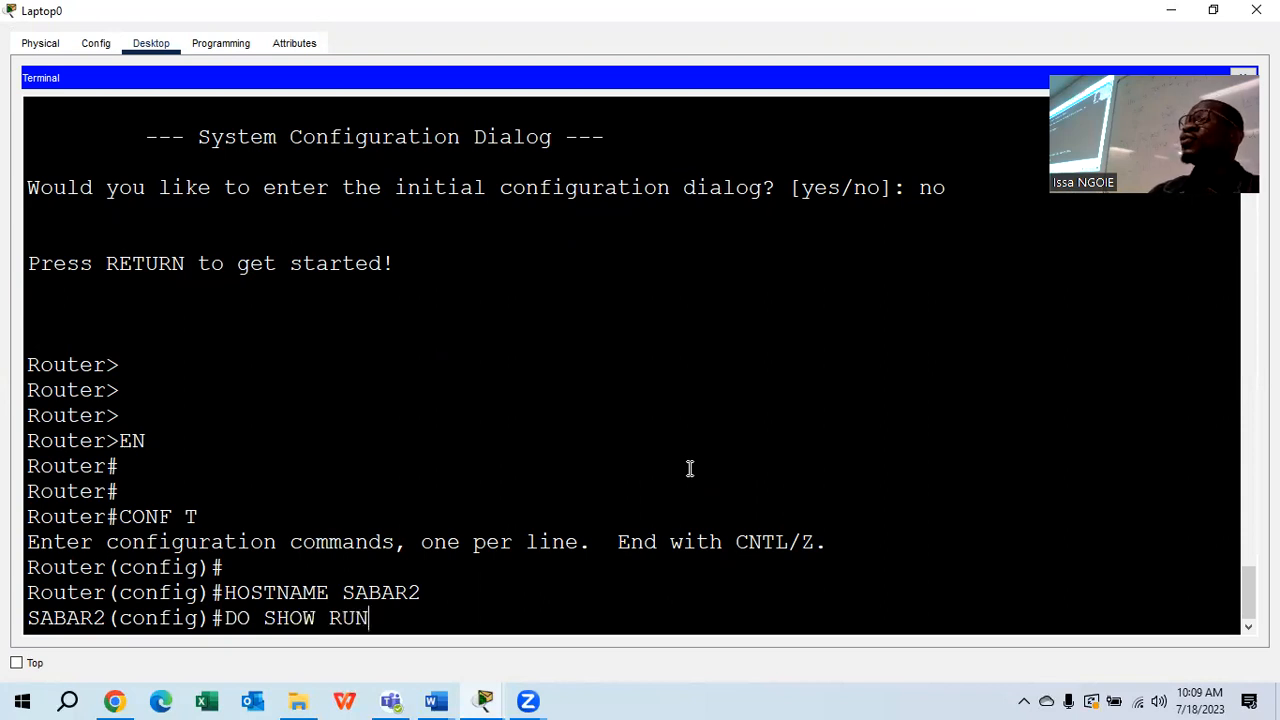
pyautogui.press('Return')
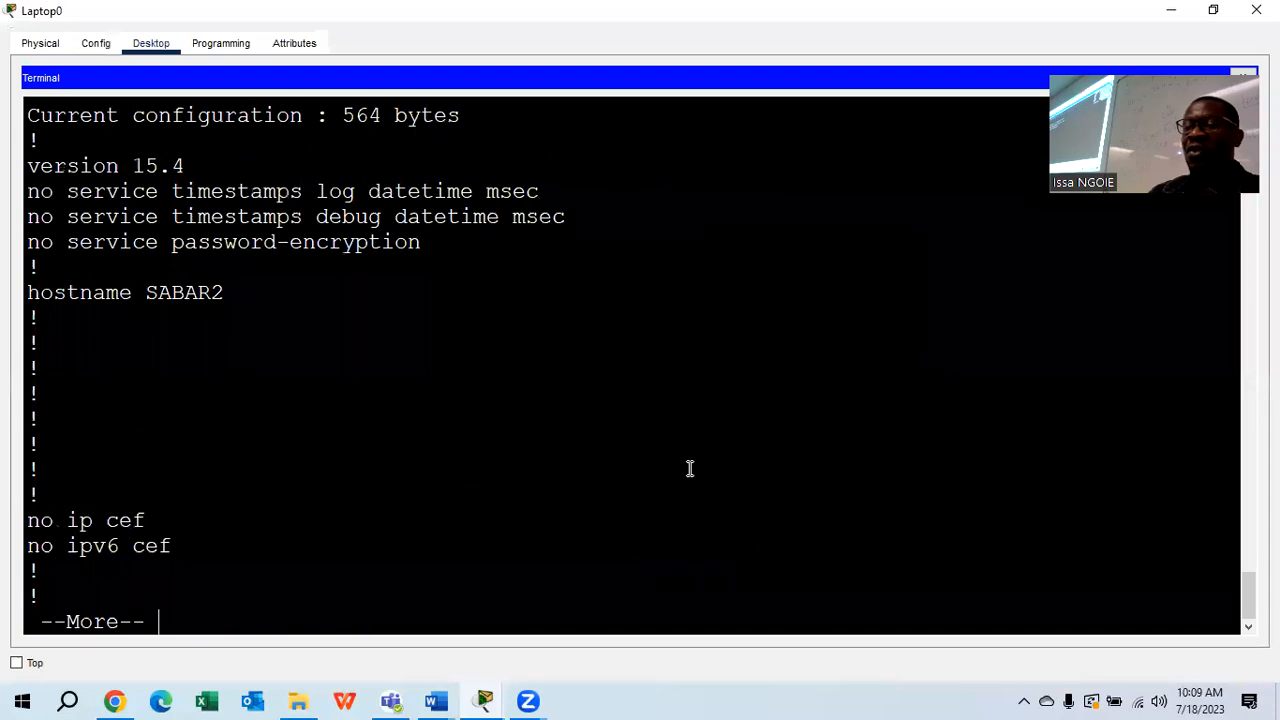
pyautogui.moveTo(224, 292); pyautogui.dragTo(11, 290)
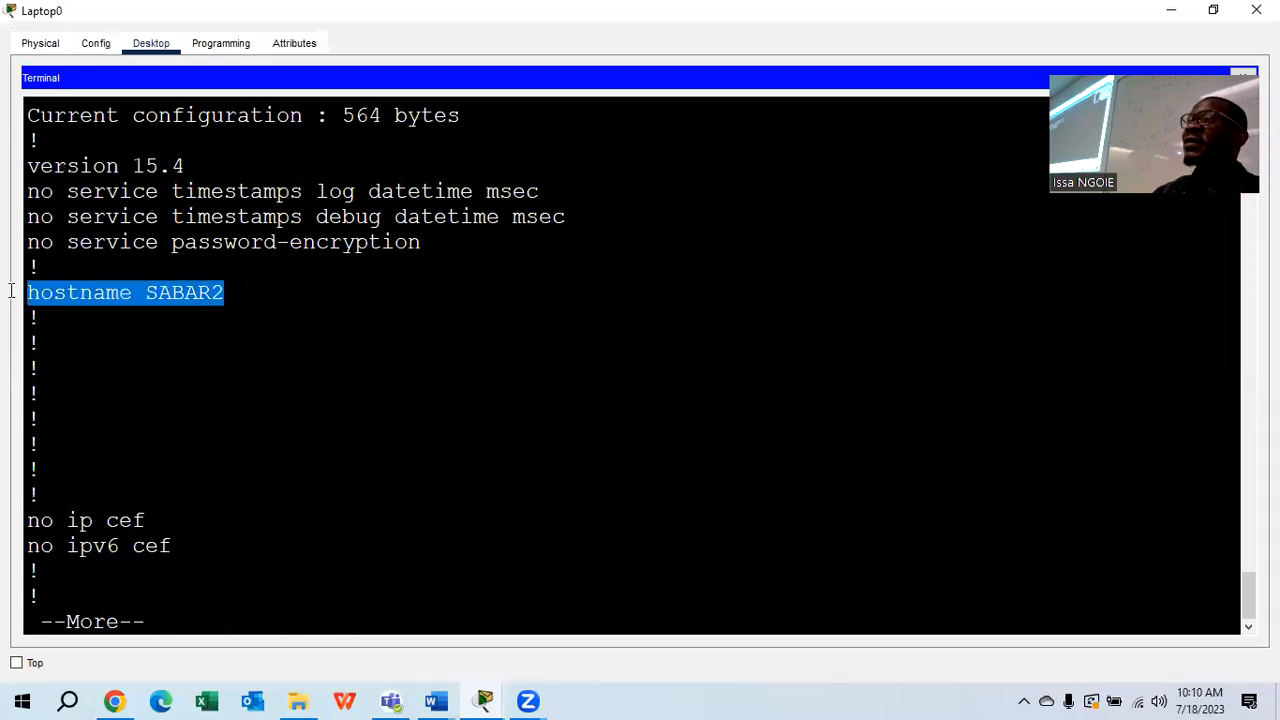
pyautogui.click(213, 467)
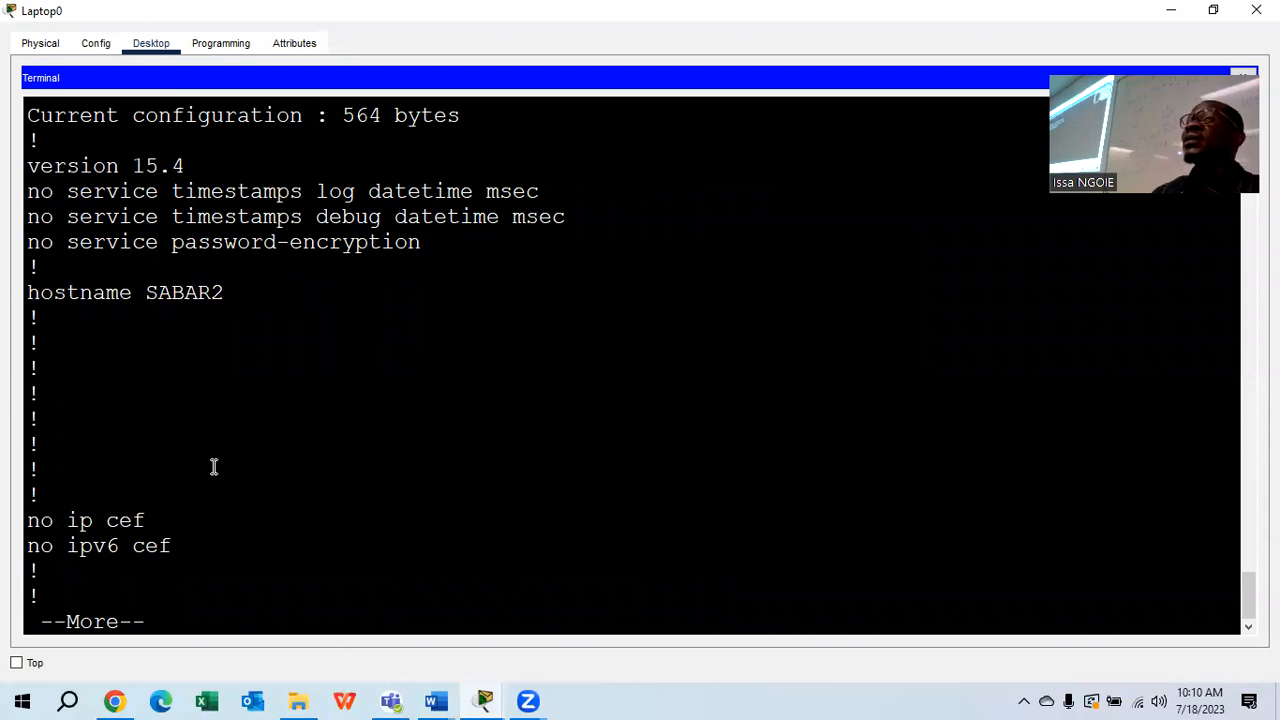
pyautogui.press('Return')
pyautogui.press('Return')
pyautogui.press('Return')
pyautogui.press('Return')
pyautogui.press('Return')
pyautogui.press('Return')
pyautogui.press('Return')
pyautogui.press('Return')
pyautogui.press('Return')
pyautogui.press('Return')
pyautogui.press('Return')
pyautogui.press('Return')
pyautogui.press('Return')
pyautogui.press('Return')
pyautogui.press('Return')
pyautogui.press('Return')
pyautogui.press('Return')
pyautogui.press('Return')
pyautogui.press('Return')
pyautogui.press('Return')
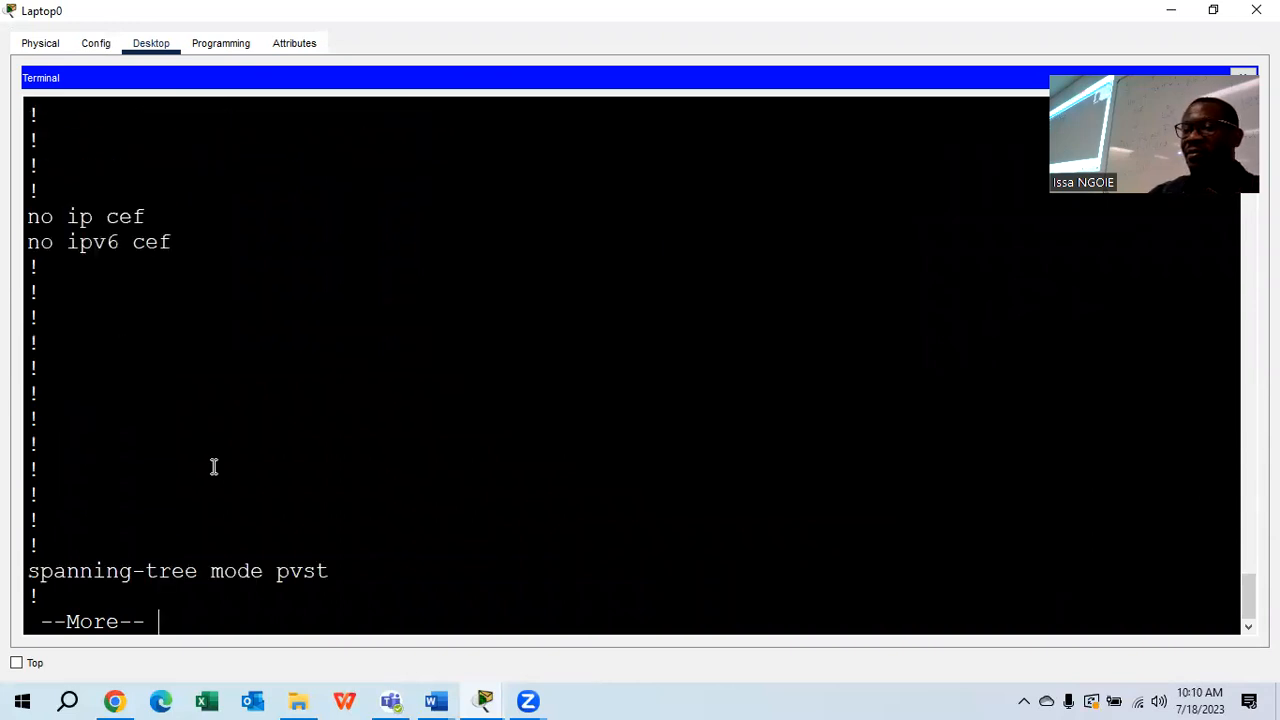
pyautogui.press('Return')
pyautogui.press('Return')
pyautogui.press('Return')
pyautogui.press('Return')
pyautogui.press('Return')
pyautogui.press('Return')
pyautogui.press('Return')
pyautogui.press('Return')
pyautogui.press('Return')
pyautogui.press('Return')
pyautogui.press('Return')
pyautogui.press('Return')
pyautogui.press('Return')
pyautogui.press('Return')
pyautogui.press('Return')
pyautogui.press('Return')
pyautogui.press('Return')
pyautogui.press('Return')
pyautogui.press('Return')
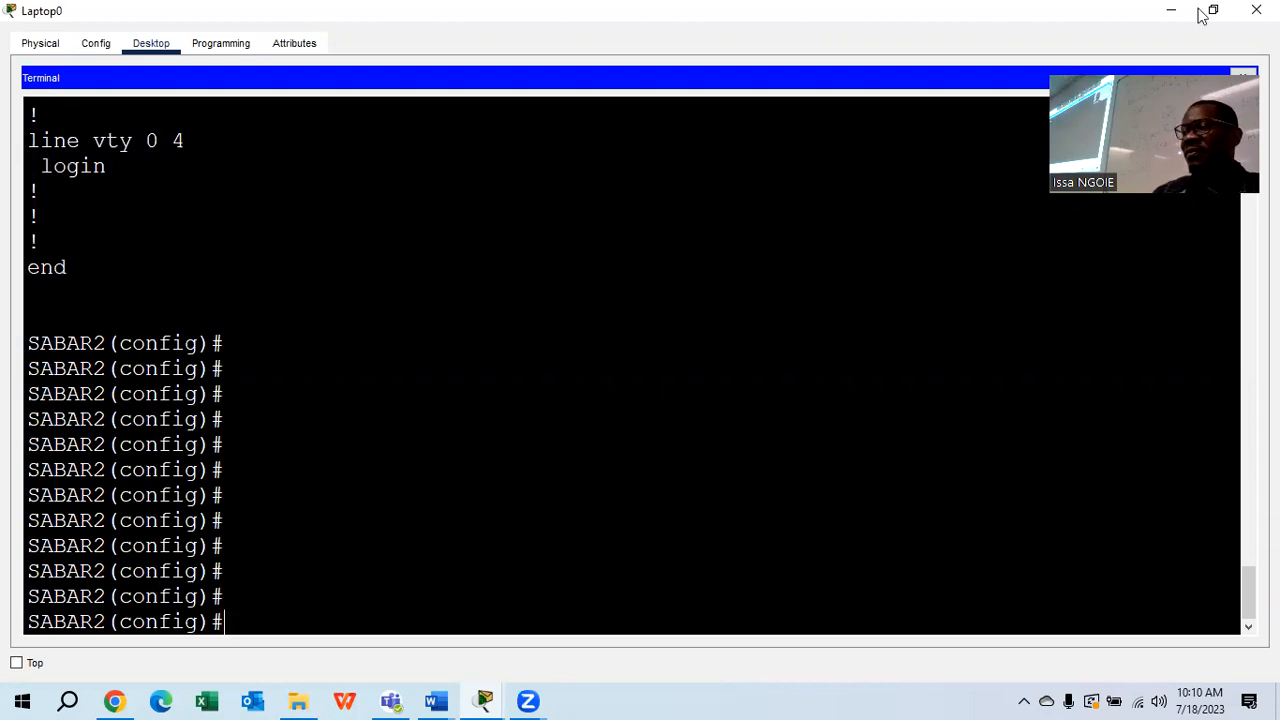
pyautogui.hotkey('alt', 'Tab')
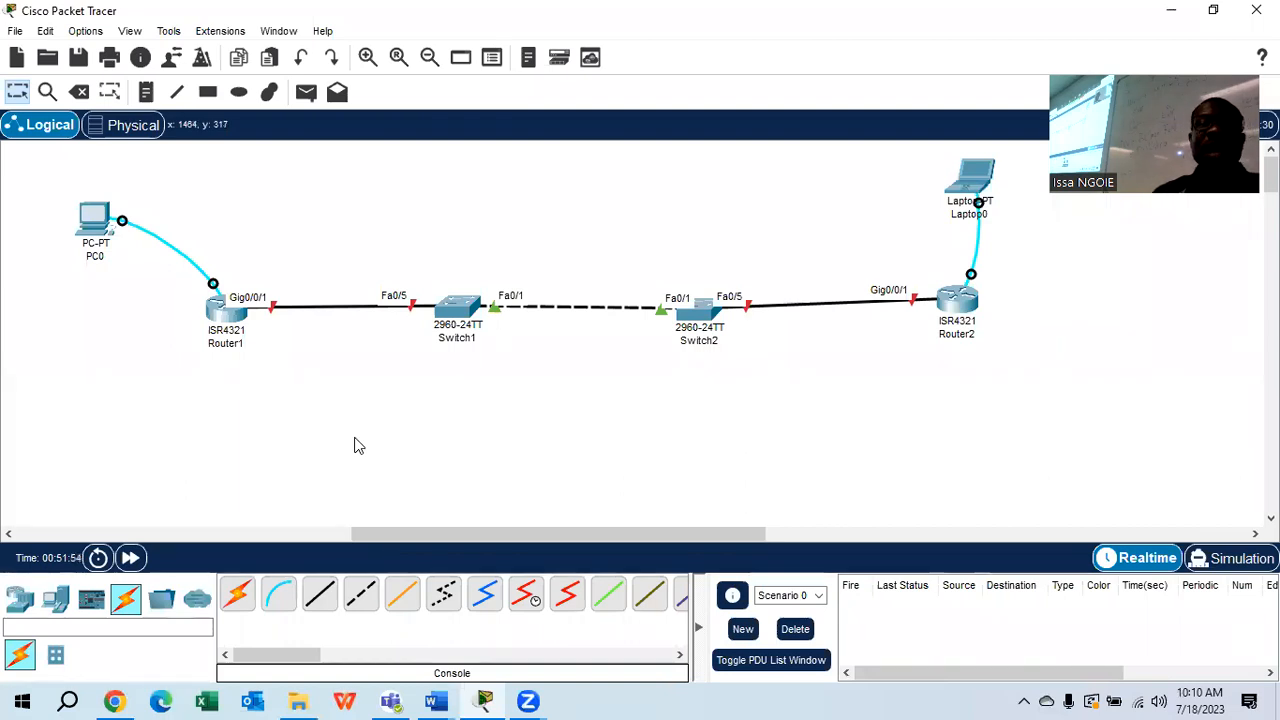
pyautogui.click(437, 700)
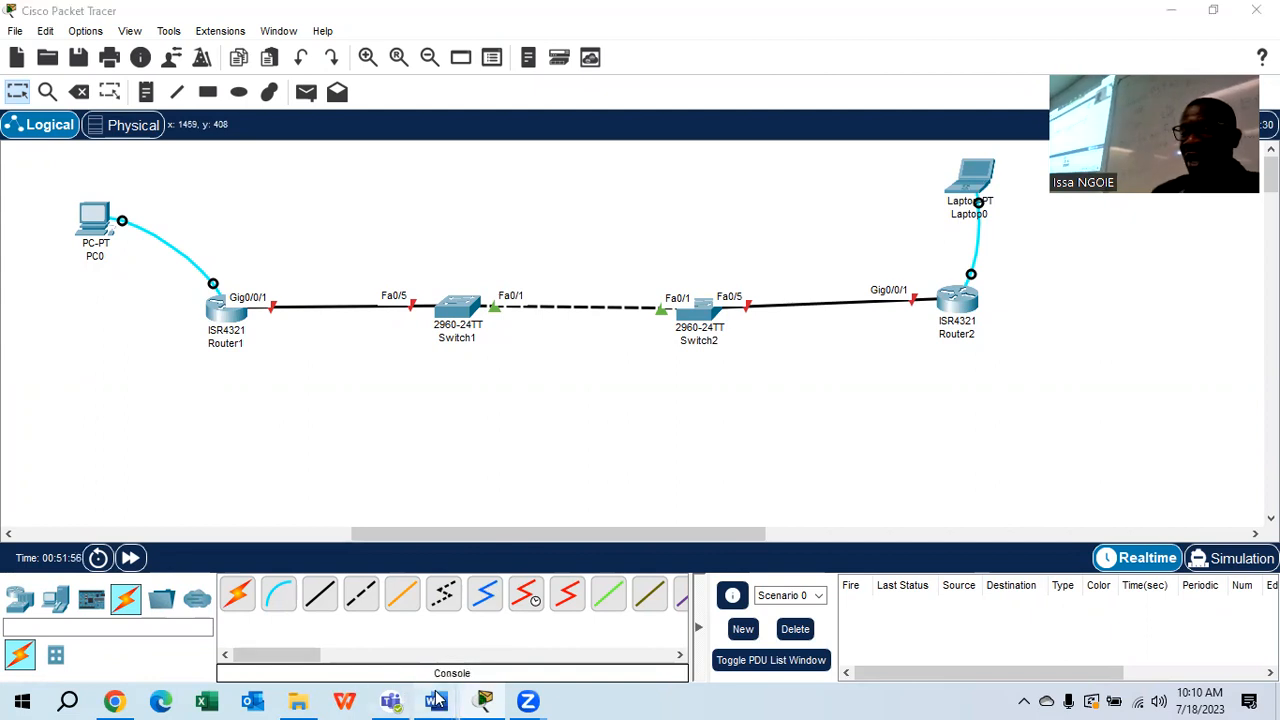
pyautogui.click(643, 625)
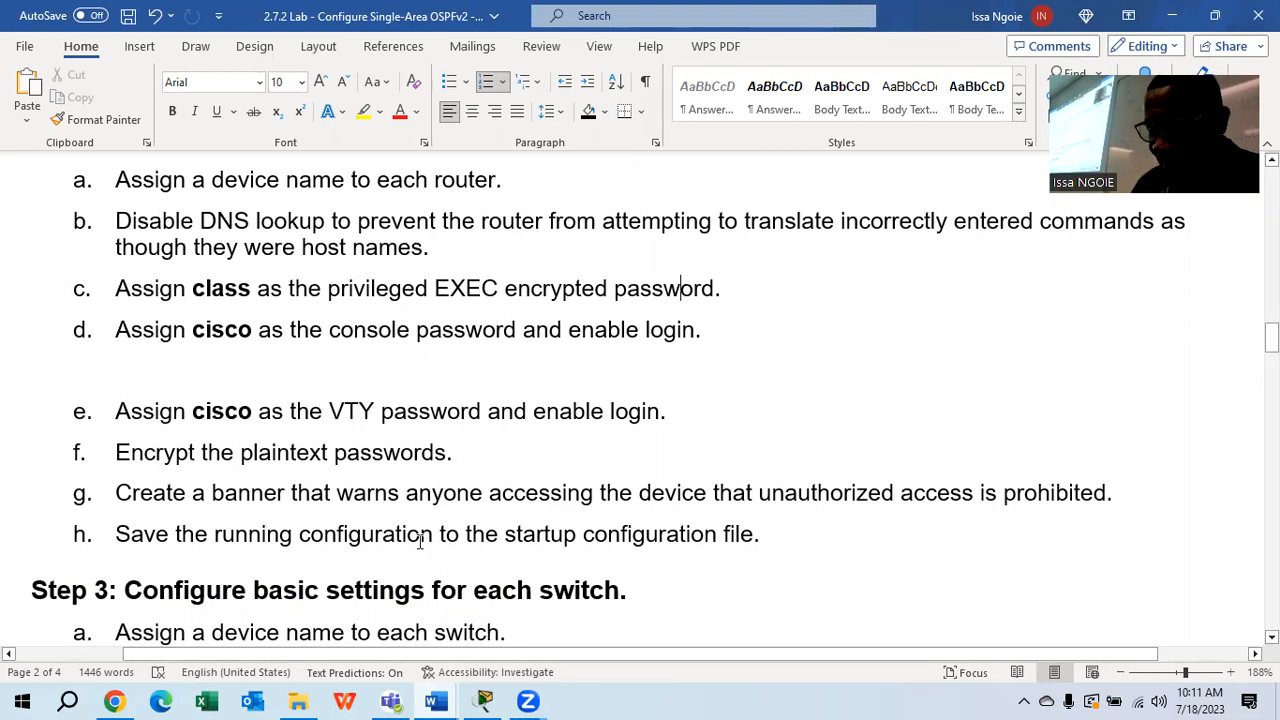
pyautogui.click(484, 701)
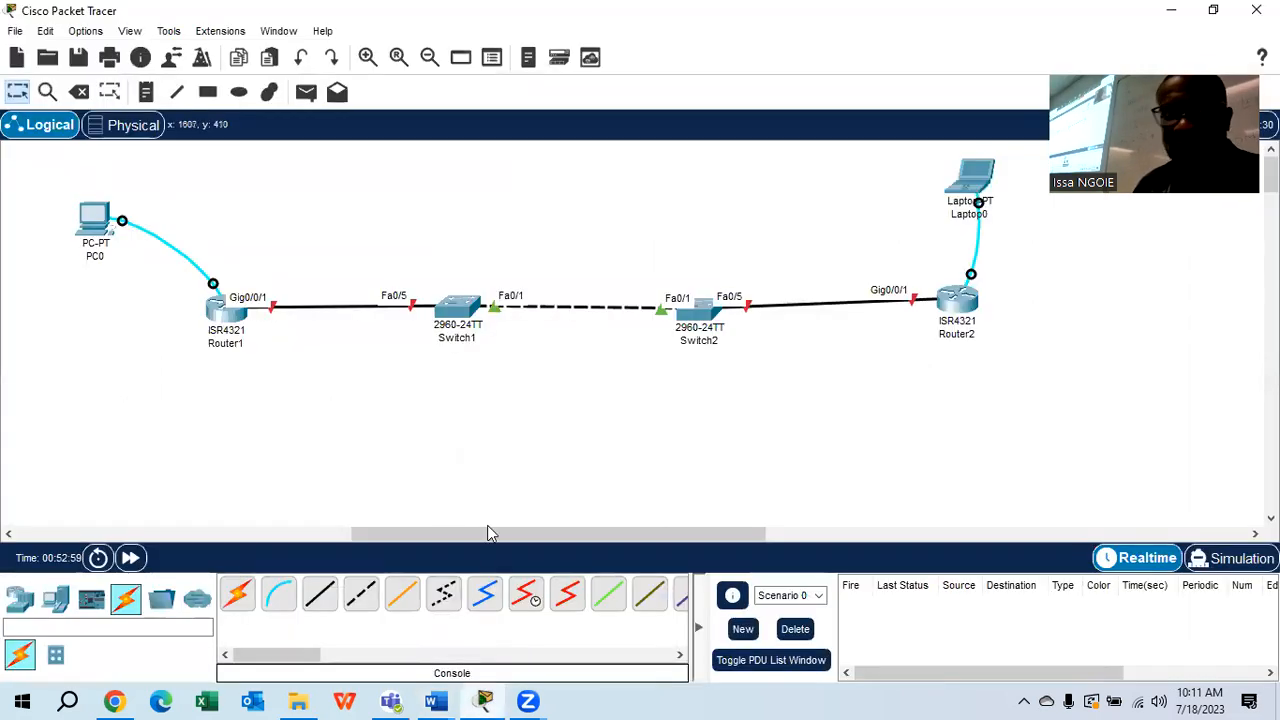
# Open PC0's console to SABAR1, widen the window, and list the NO IP help options
pyautogui.click(98, 222)
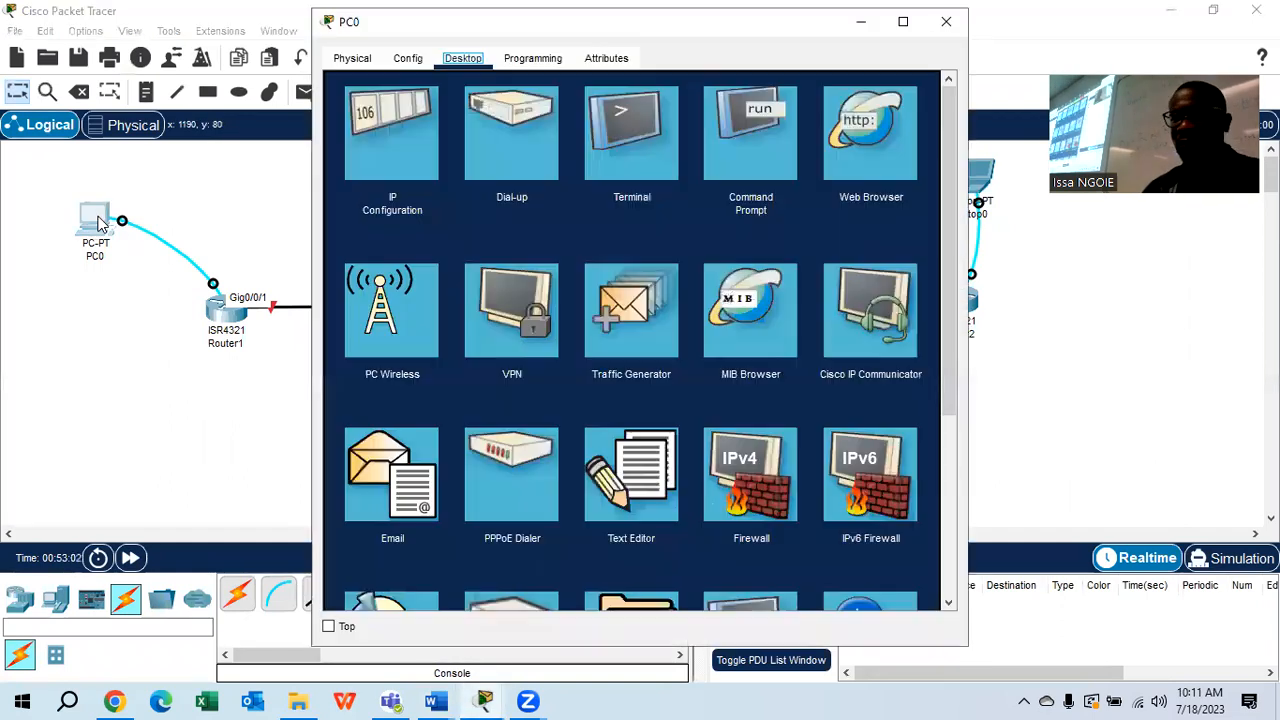
pyautogui.click(639, 161)
pyautogui.click(921, 274)
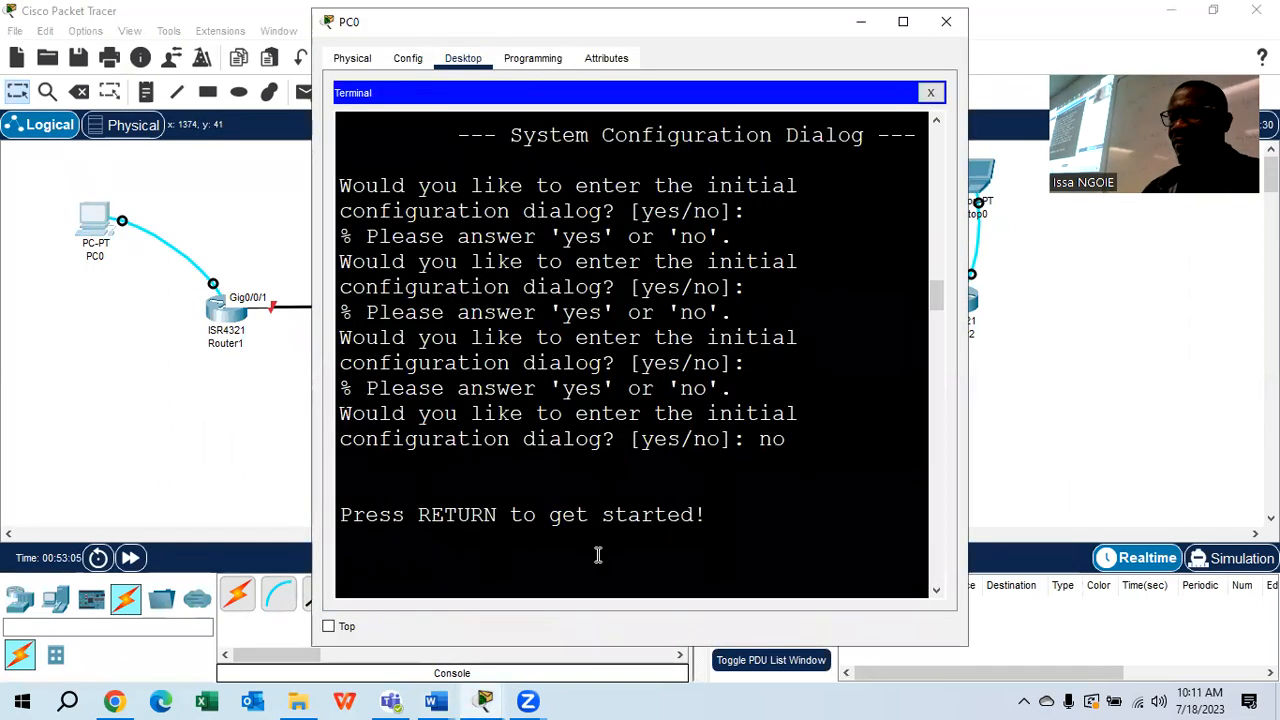
pyautogui.write('NO IP')
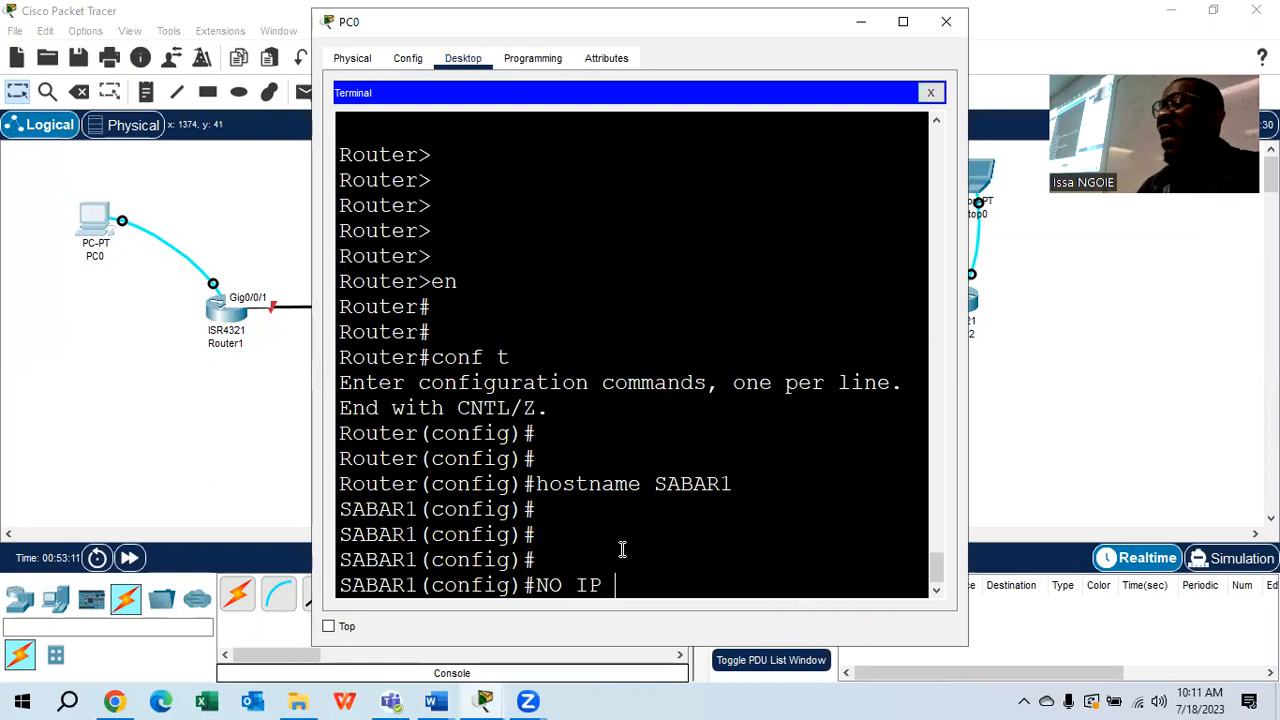
pyautogui.moveTo(968, 342); pyautogui.dragTo(1179, 342)
pyautogui.click(660, 553)
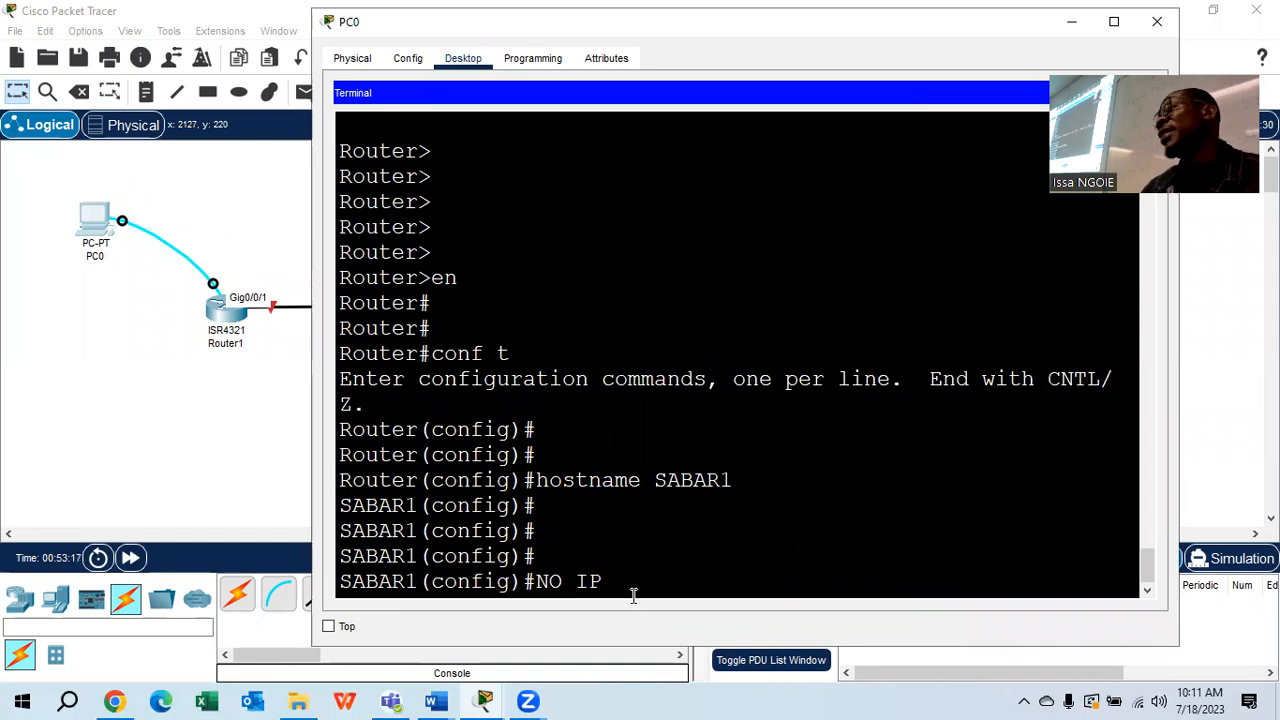
pyautogui.write('?')
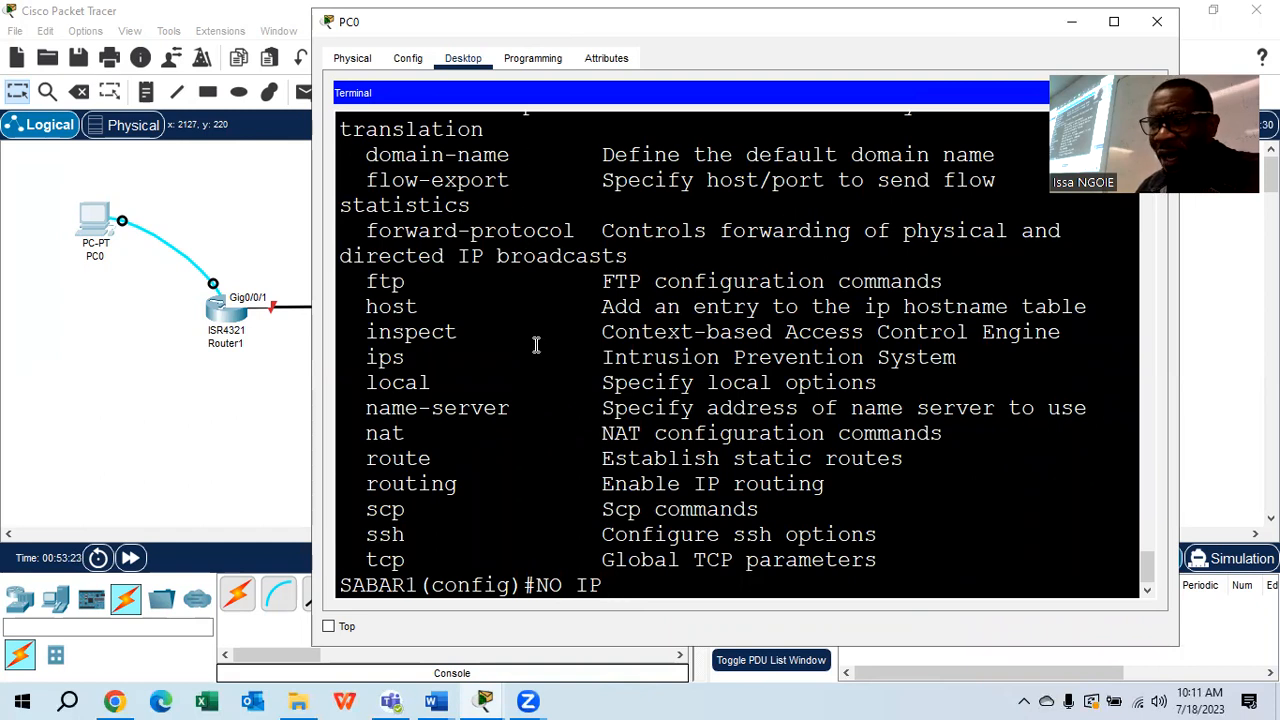
pyautogui.scroll(3, 536, 345)
pyautogui.scroll(1, 536, 345)
pyautogui.scroll(1, 536, 345)
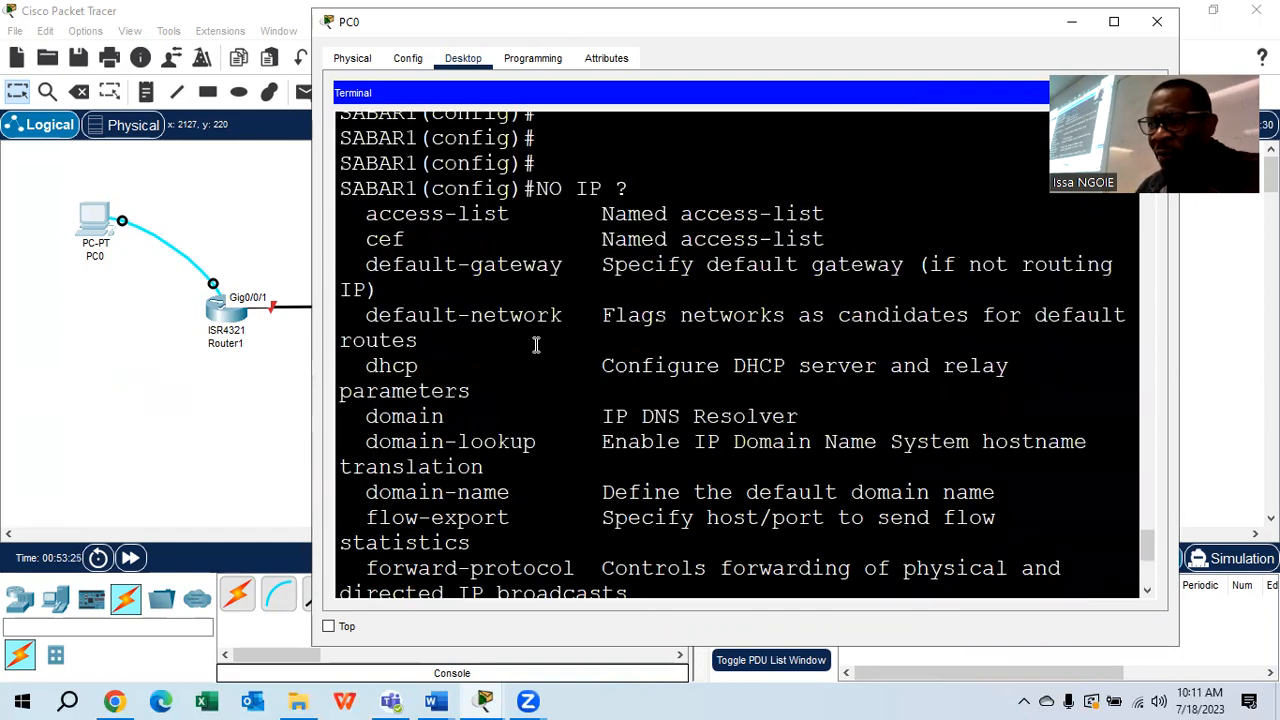
# Run NO IP DOMAIN-LOOKUP on SABAR1 and close PC0's window
pyautogui.moveTo(552, 442); pyautogui.dragTo(366, 441)
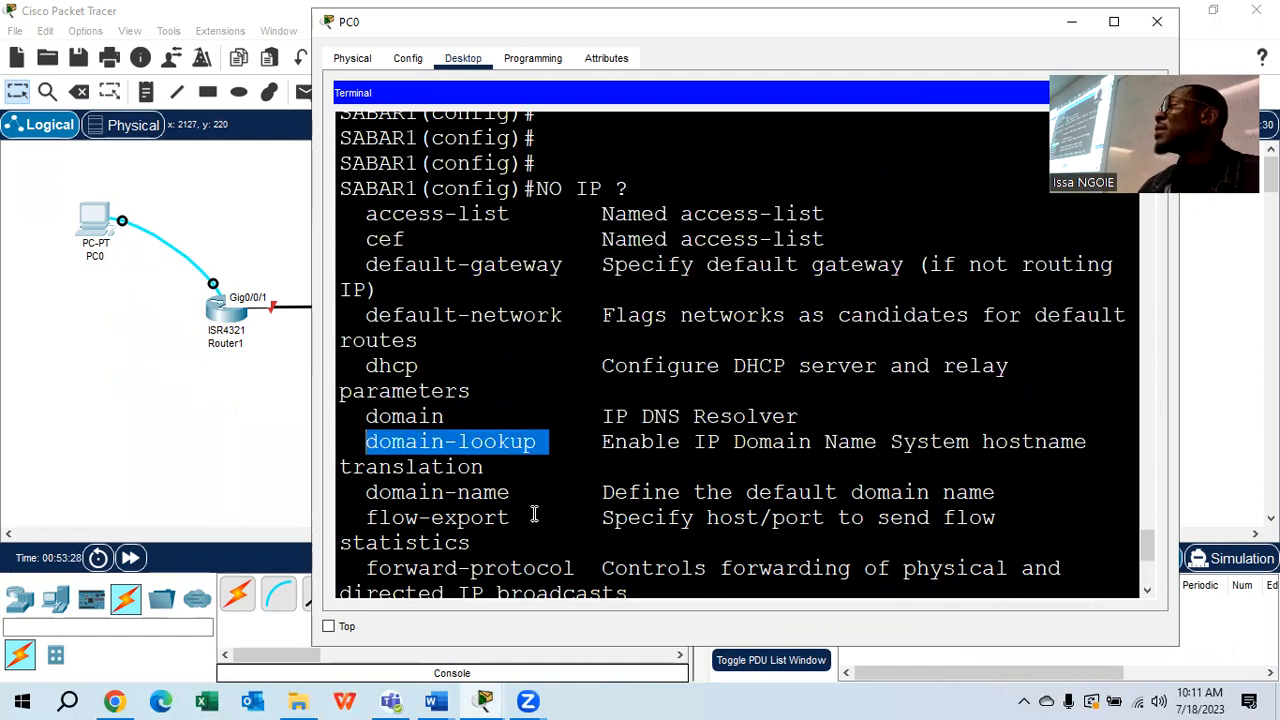
pyautogui.scroll(-5, 534, 514)
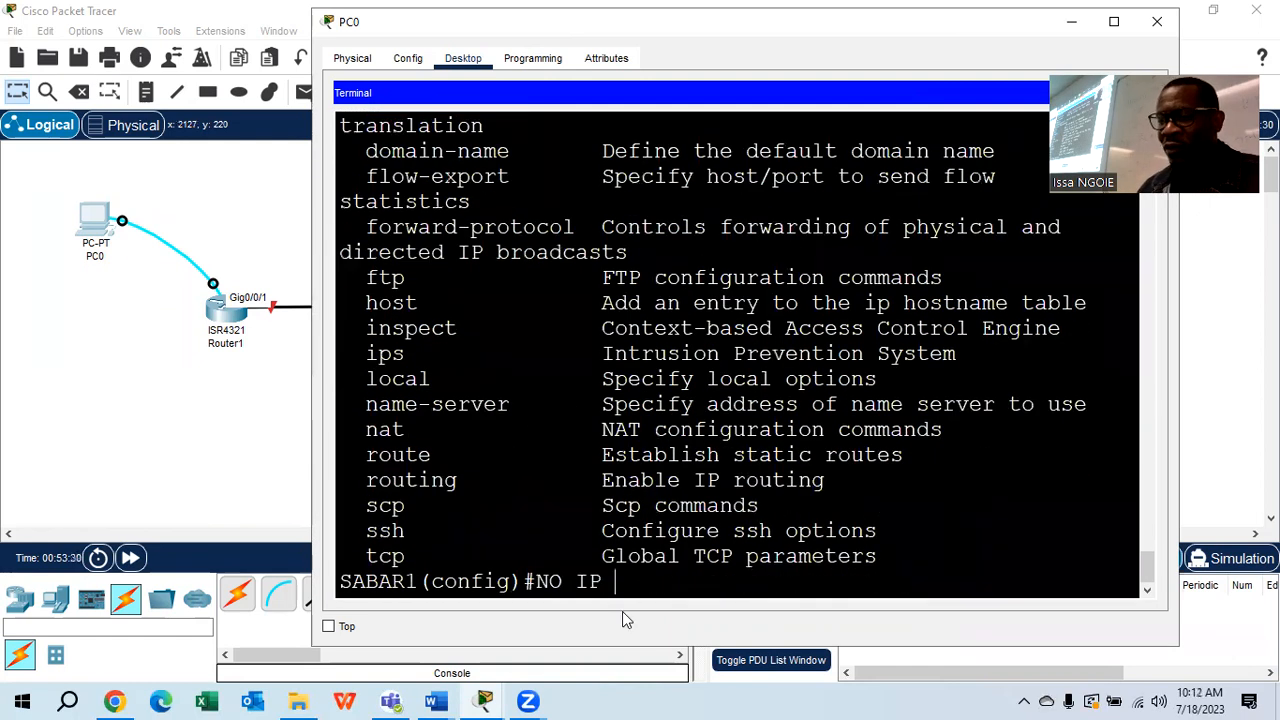
pyautogui.write('DOMAIN')
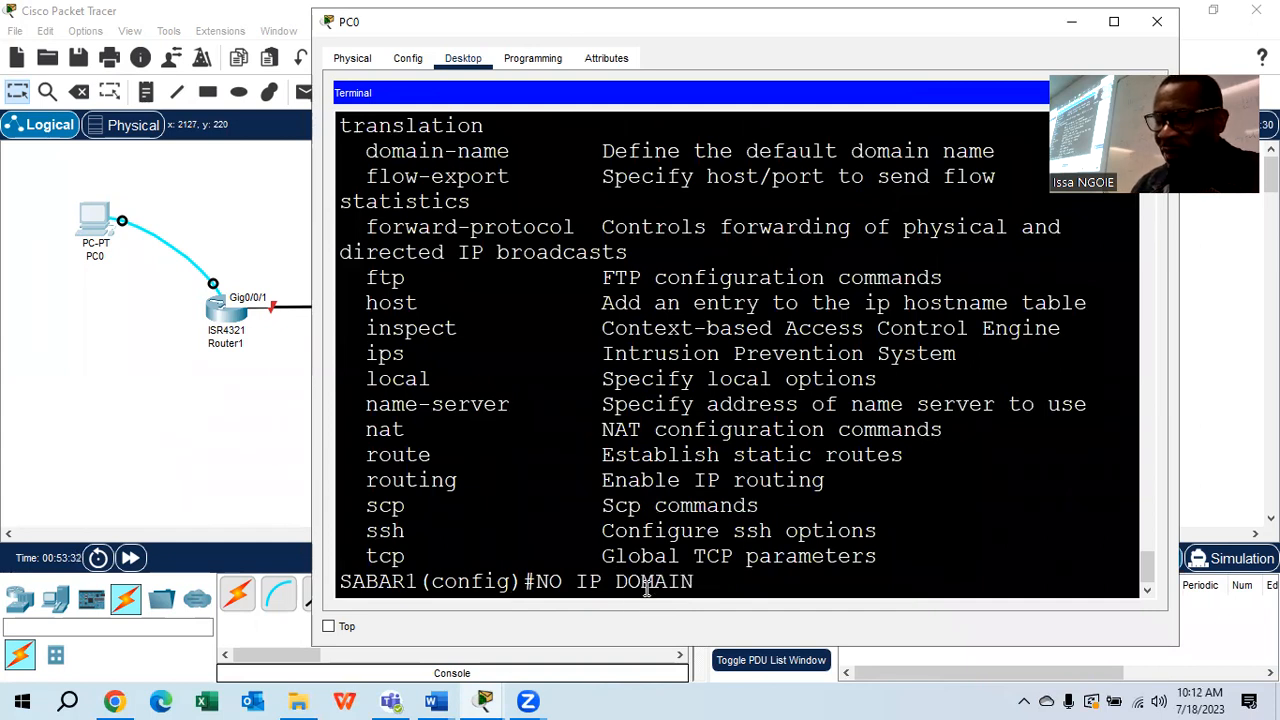
pyautogui.write('-LOOKUP')
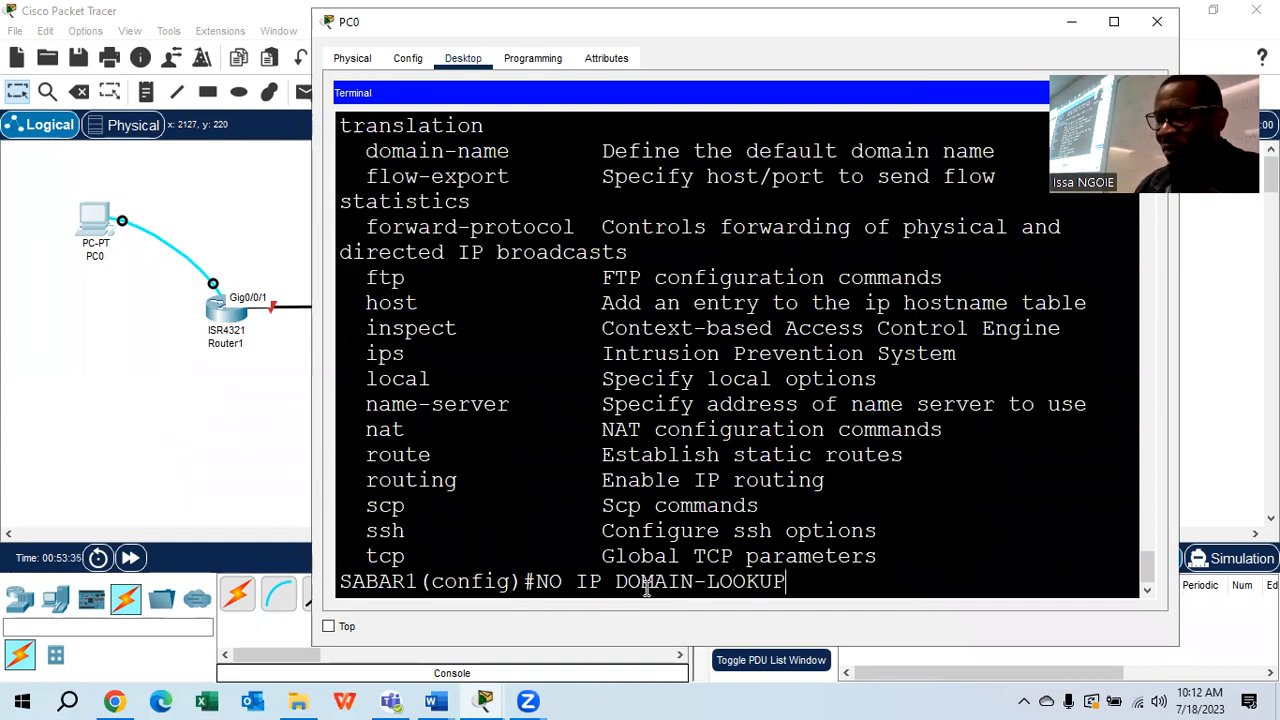
pyautogui.press('Return')
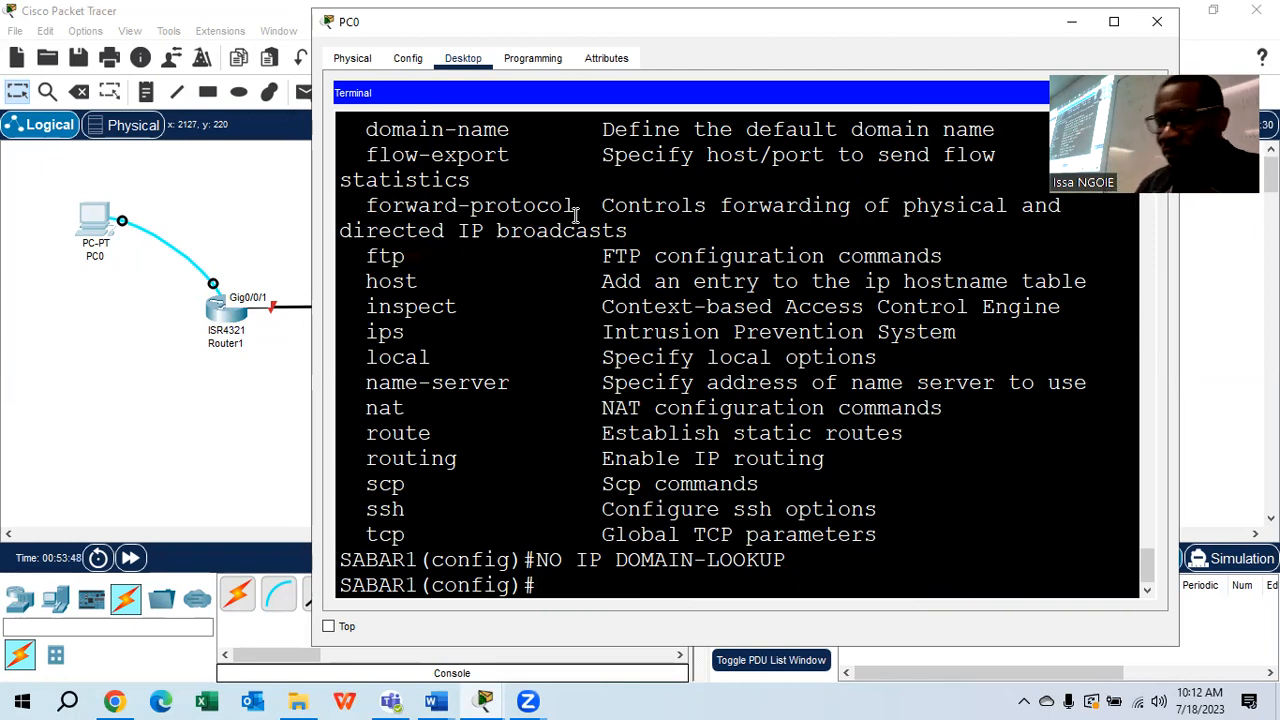
pyautogui.click(1157, 21)
# Open Laptop0's console terminal to reach SABAR2's prompt
pyautogui.click(981, 184)
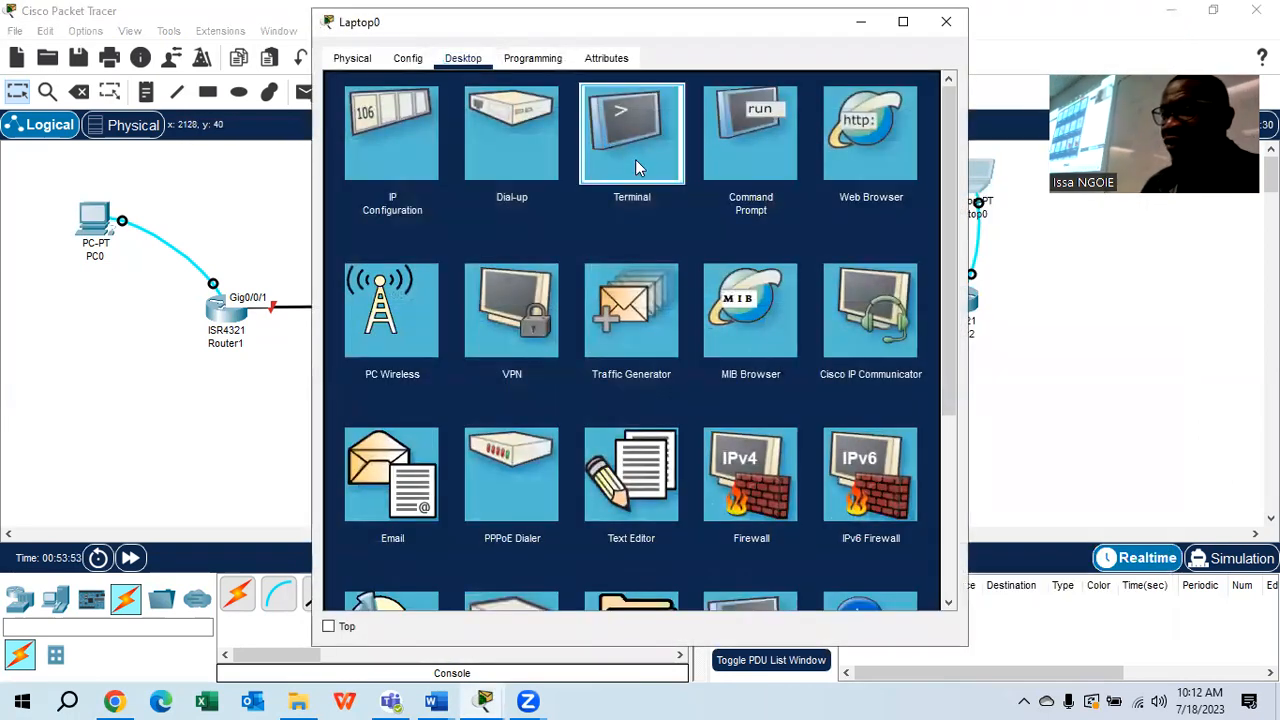
pyautogui.click(635, 159)
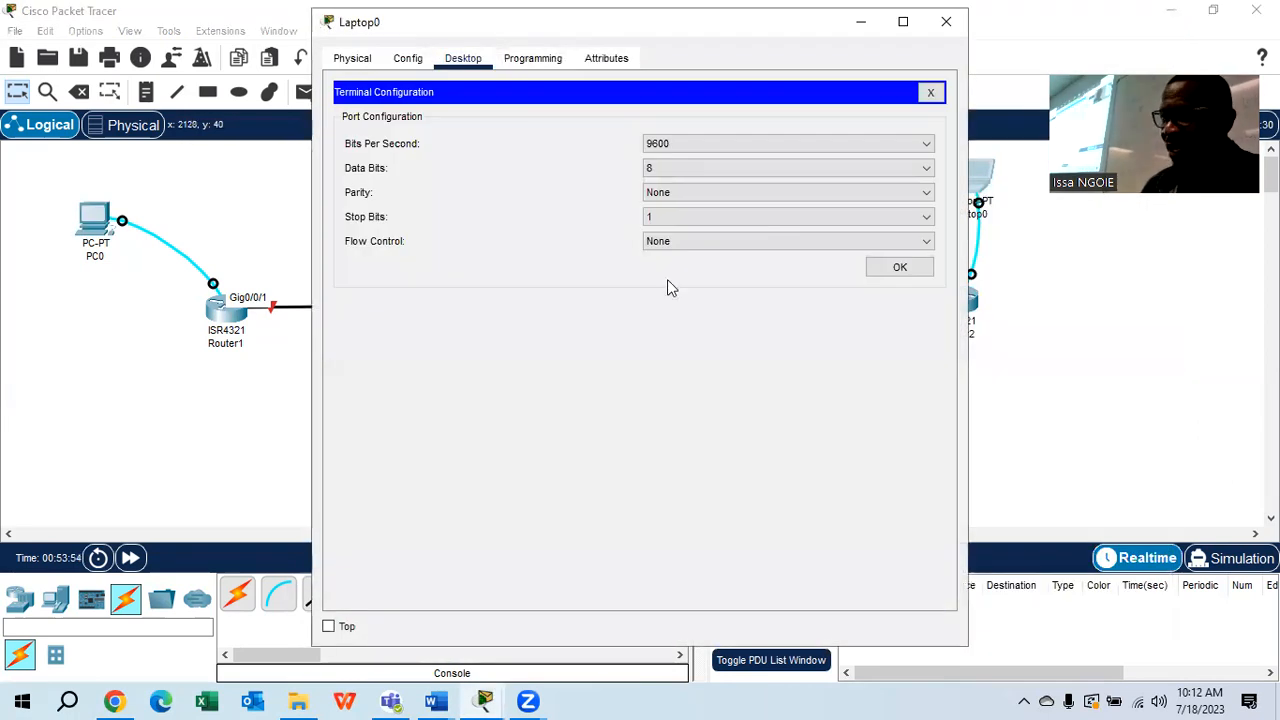
pyautogui.click(893, 264)
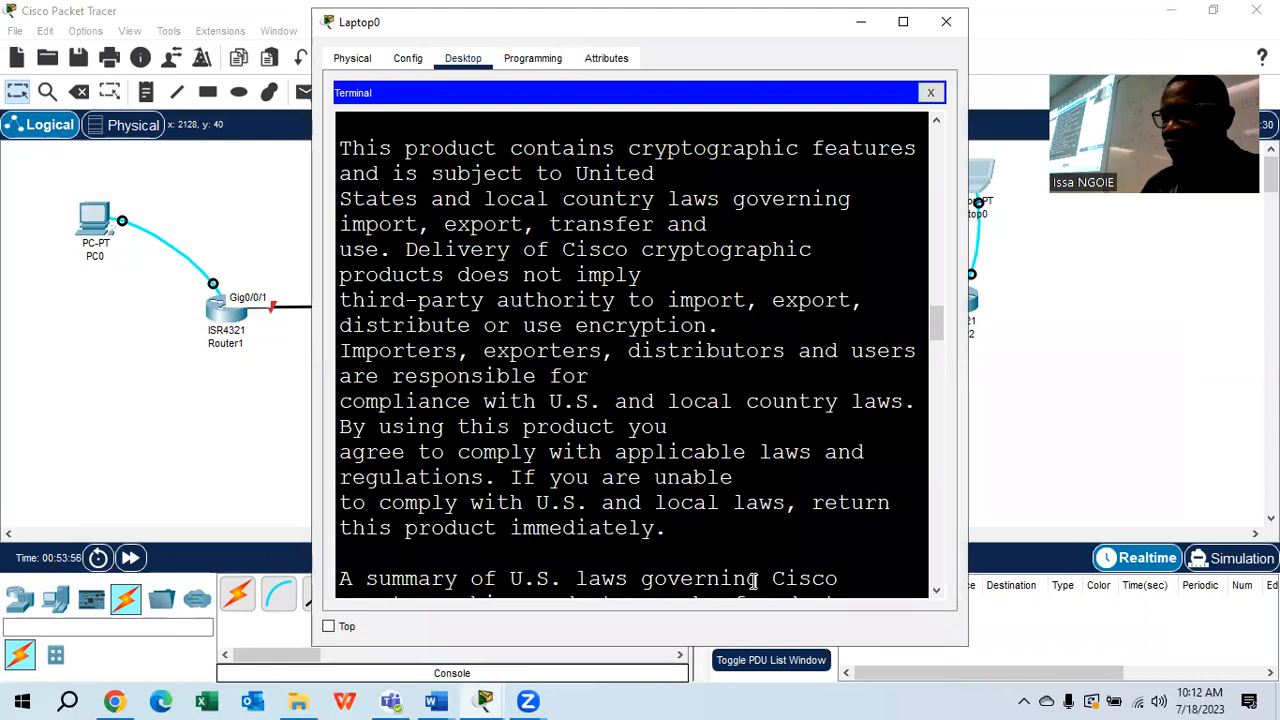
pyautogui.press('Return')
pyautogui.press('Return')
pyautogui.press('Return')
pyautogui.press('Return')
pyautogui.press('Return')
pyautogui.press('Return')
pyautogui.press('Return')
pyautogui.press('Return')
pyautogui.press('Return')
pyautogui.press('Return')
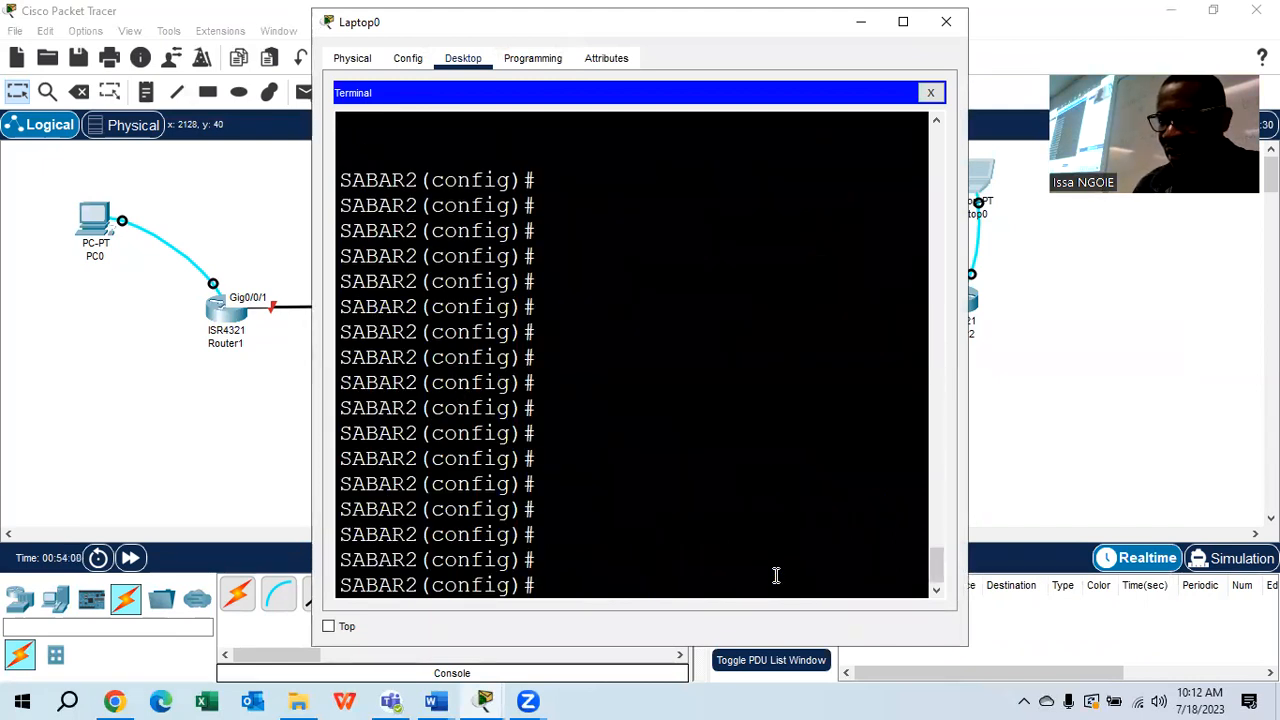
# Run NO IP DOMAIN-LOOKUP on SABAR2 to disable DNS lookup
pyautogui.write('NO')
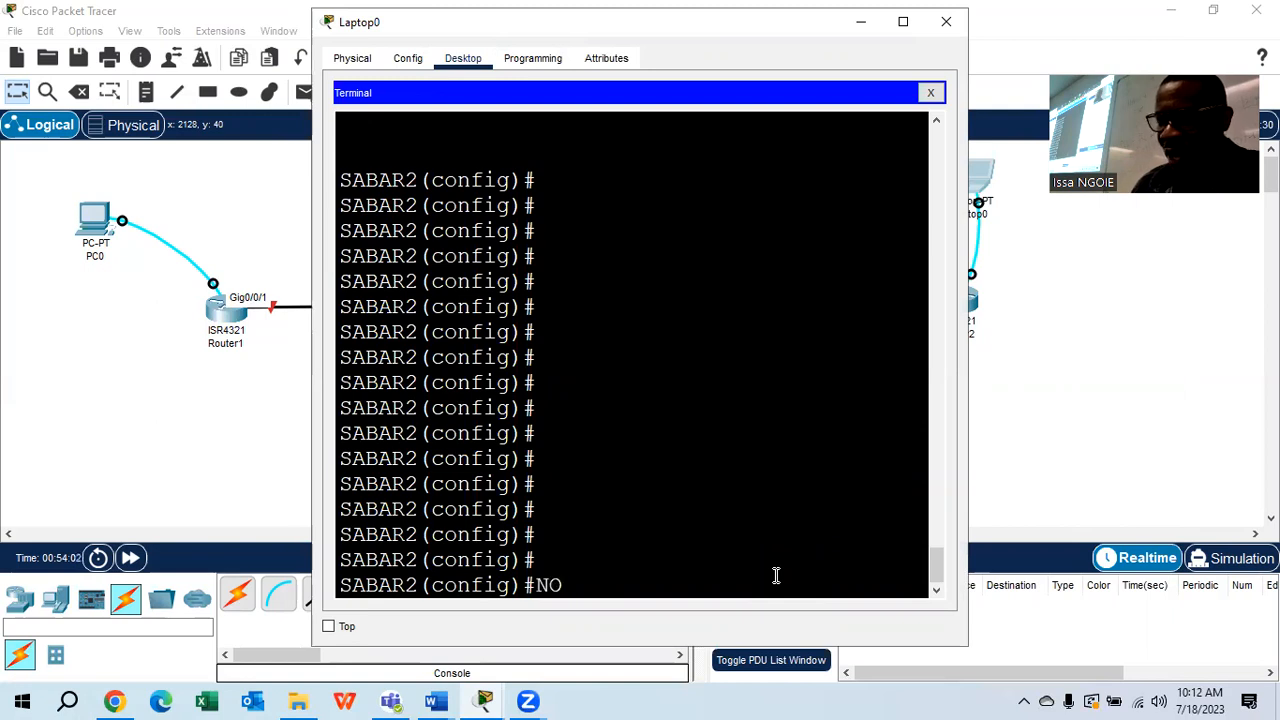
pyautogui.write(' IP D')
pyautogui.press('Tab')
pyautogui.write('O')
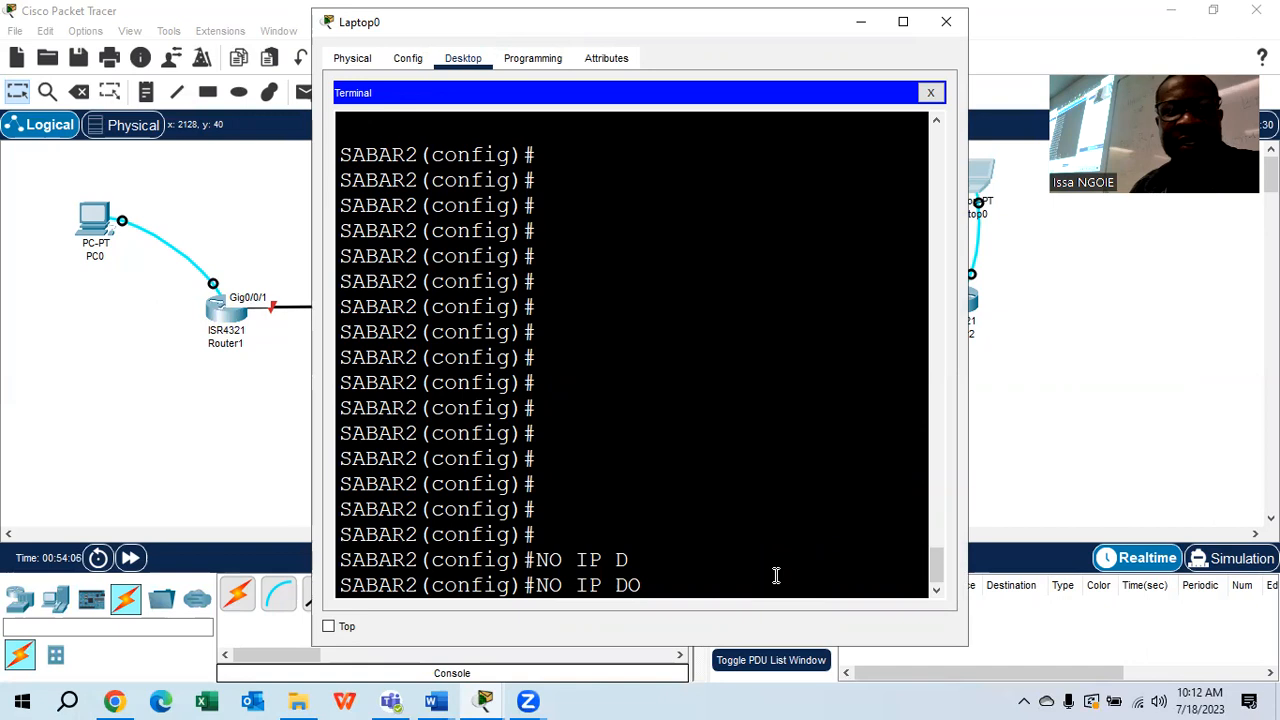
pyautogui.press('Tab')
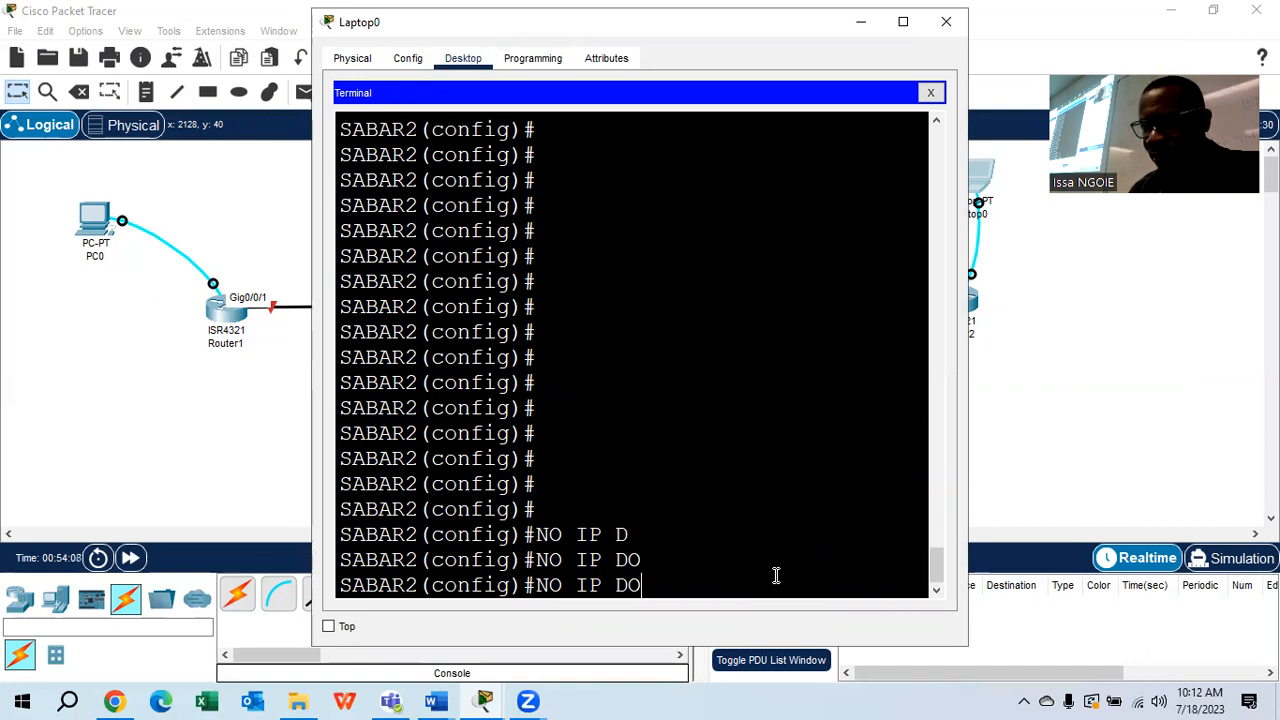
pyautogui.write('MAIN')
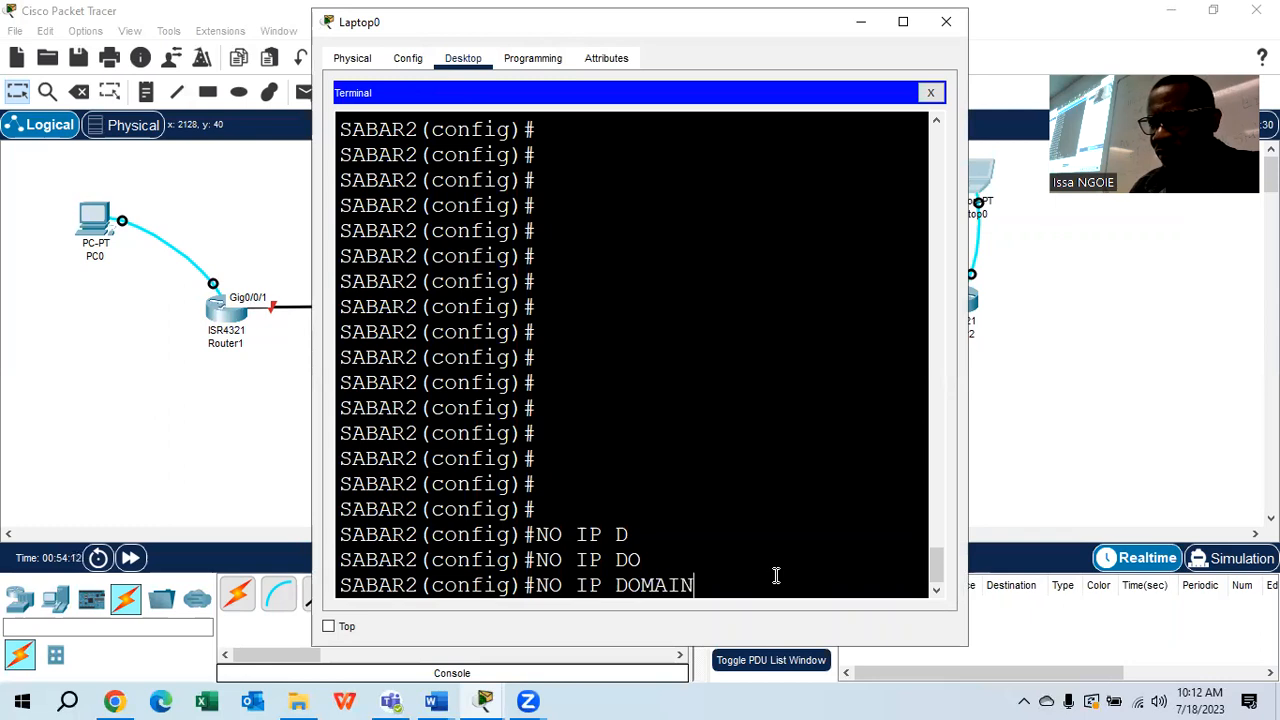
pyautogui.write('-LO')
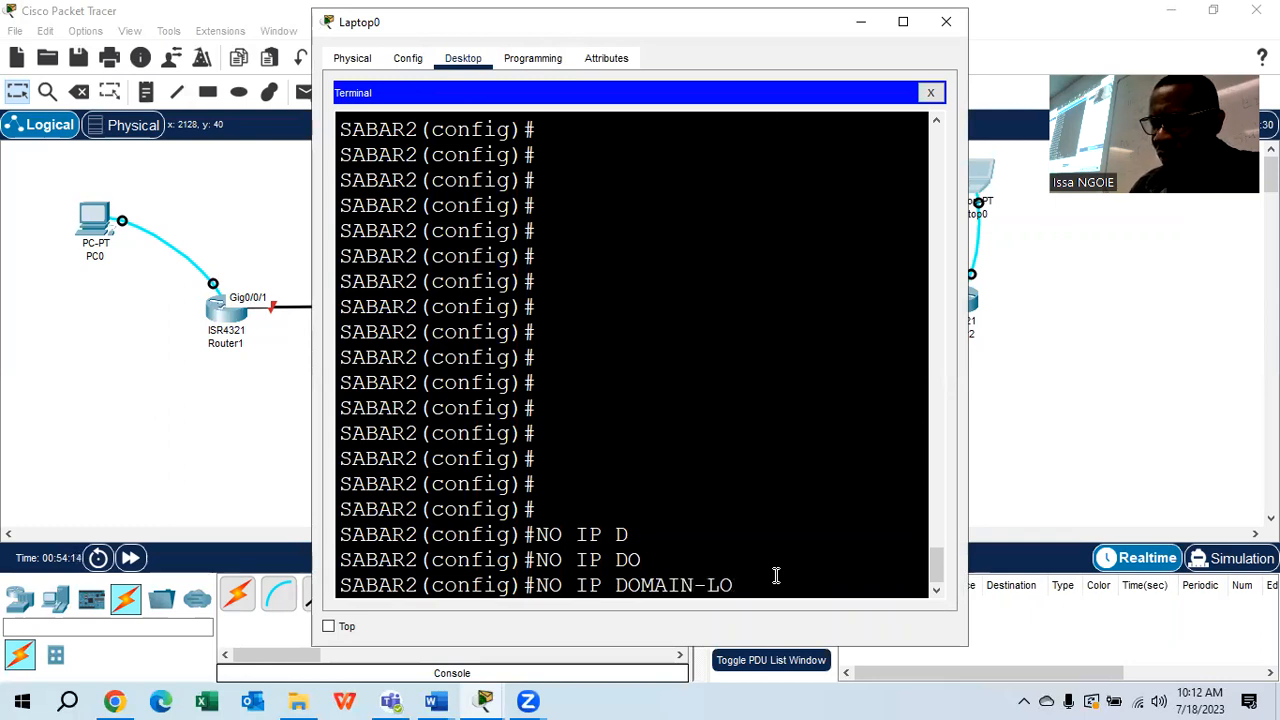
pyautogui.write('OKUP')
pyautogui.press('Return')
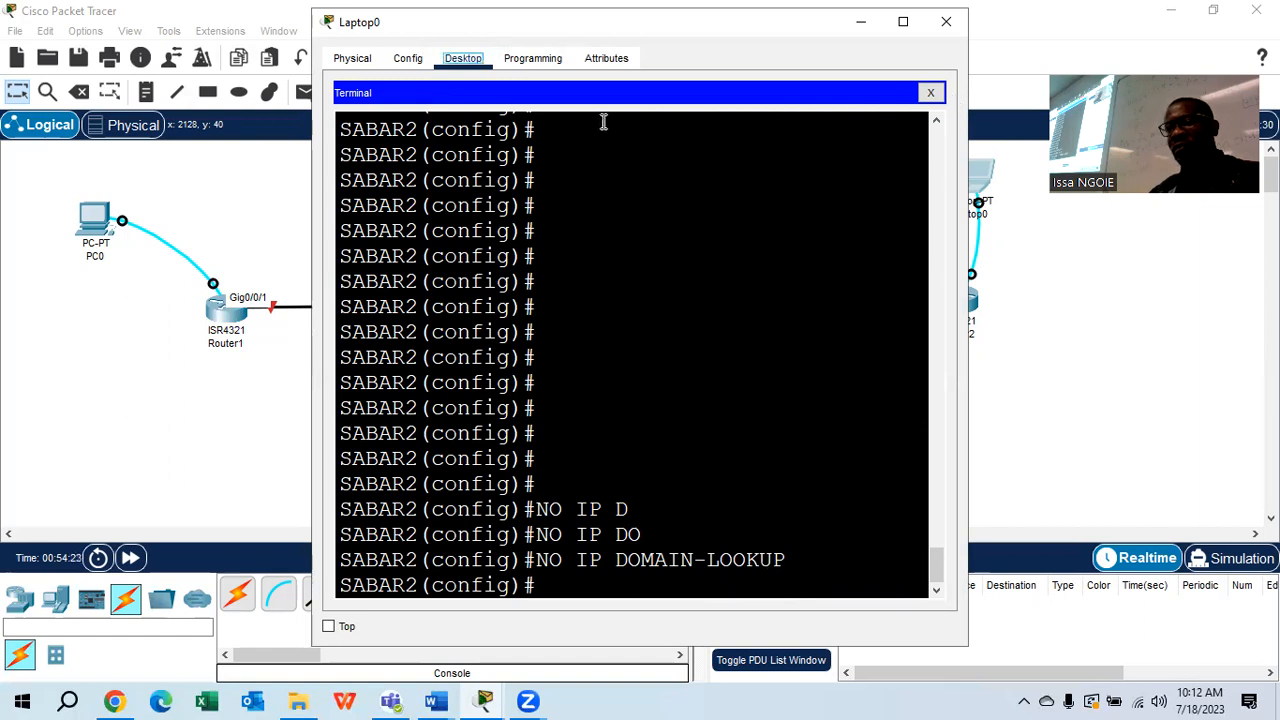
pyautogui.click(1086, 335)
pyautogui.click(978, 178)
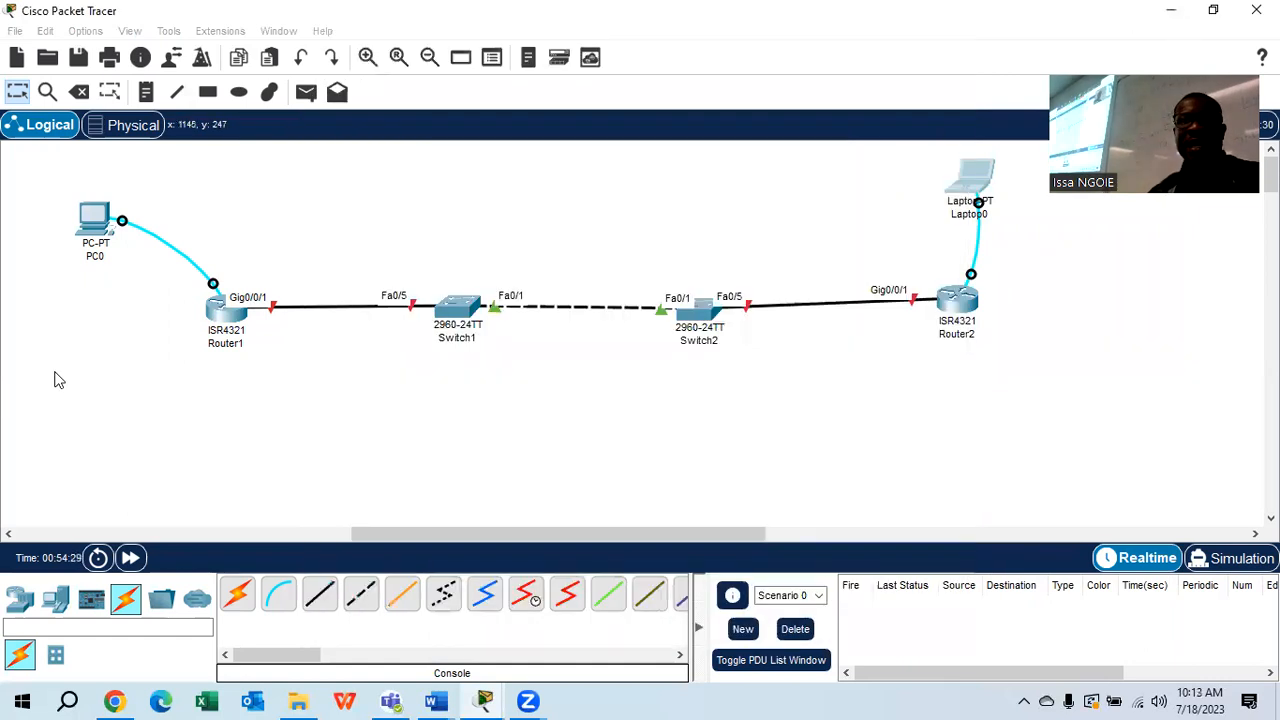
# Switch to the OSPFv2 lab document and locate the DNS lookup step
pyautogui.click(54, 374)
pyautogui.scroll(-1, 474, 418)
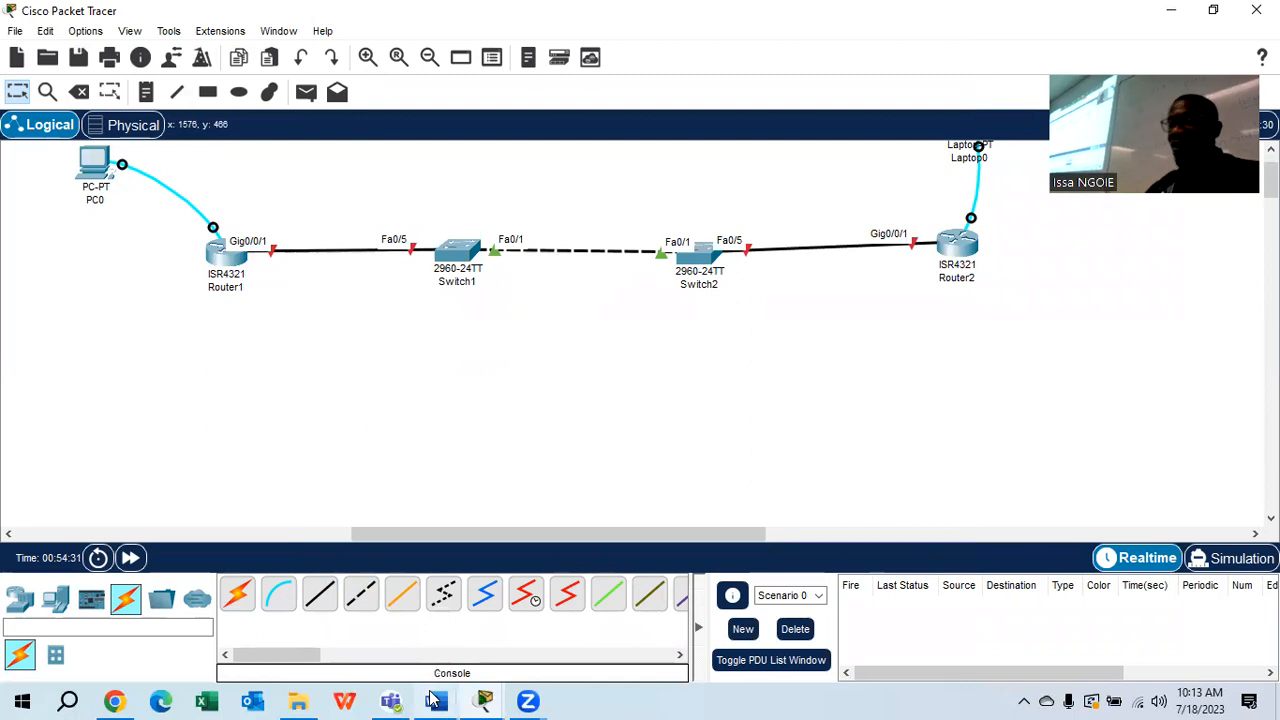
pyautogui.moveTo(436, 700)
pyautogui.click(620, 622)
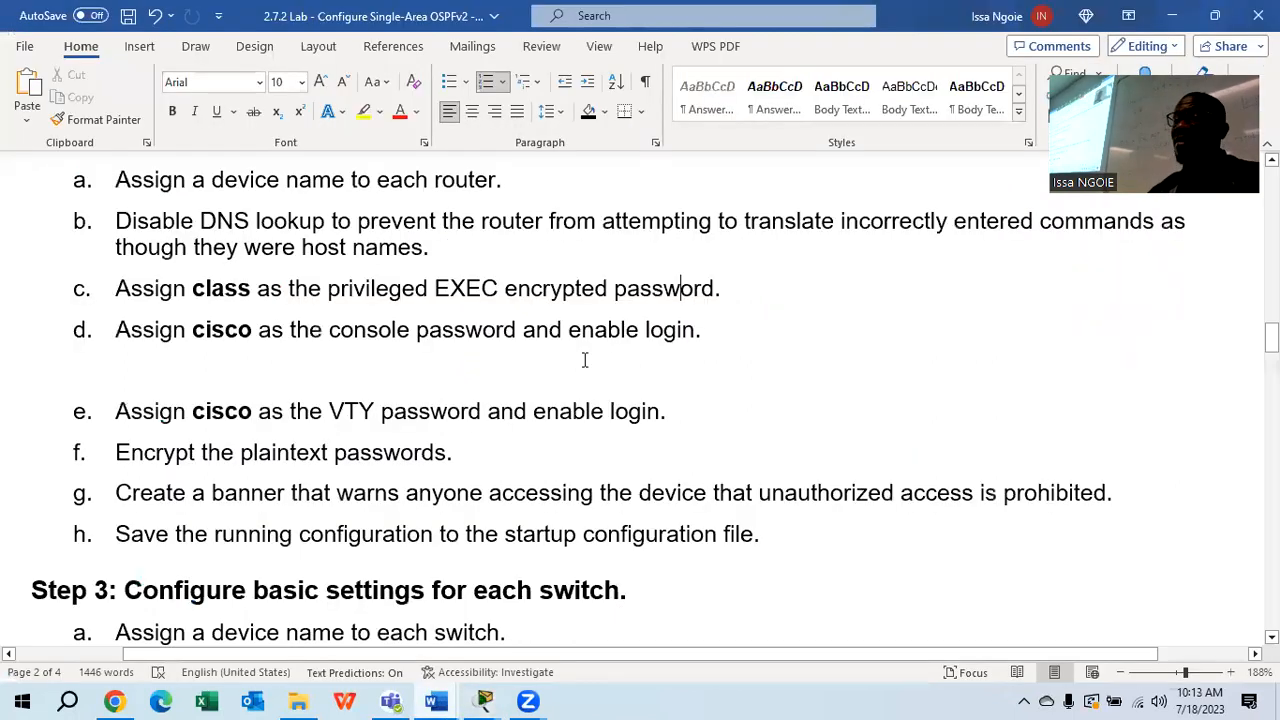
pyautogui.scroll(2, 585, 360)
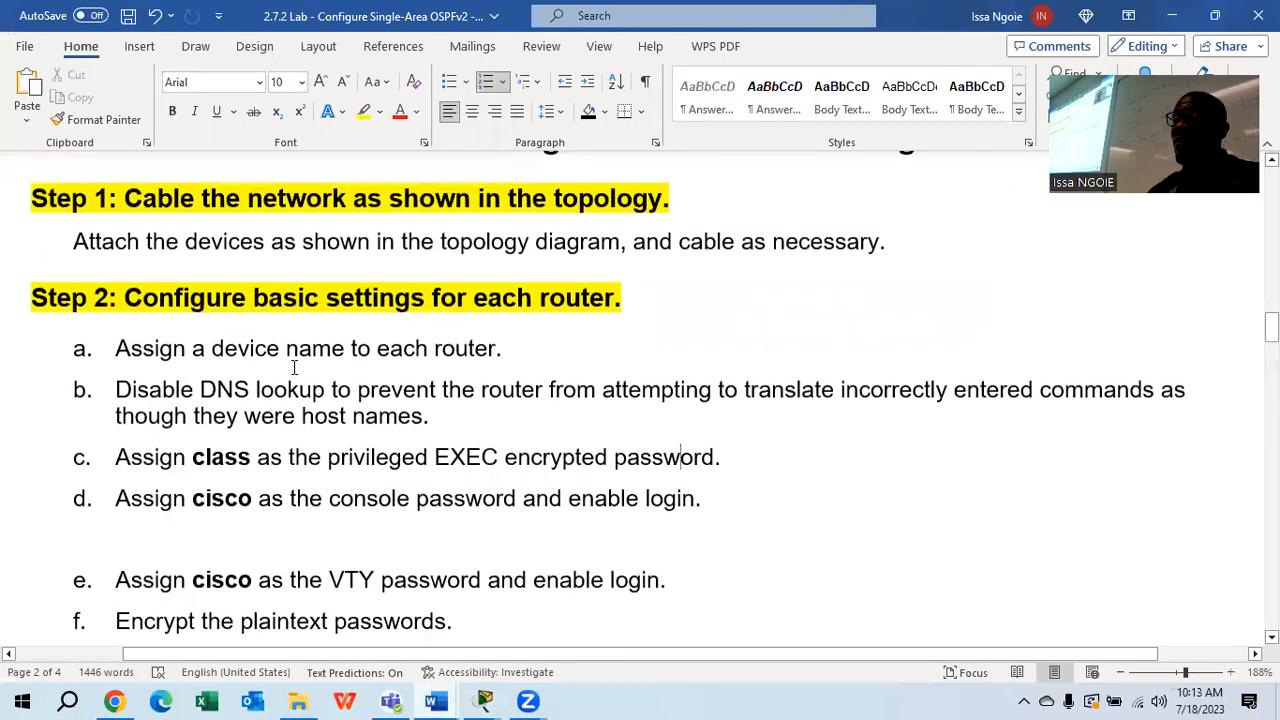
pyautogui.click(455, 420)
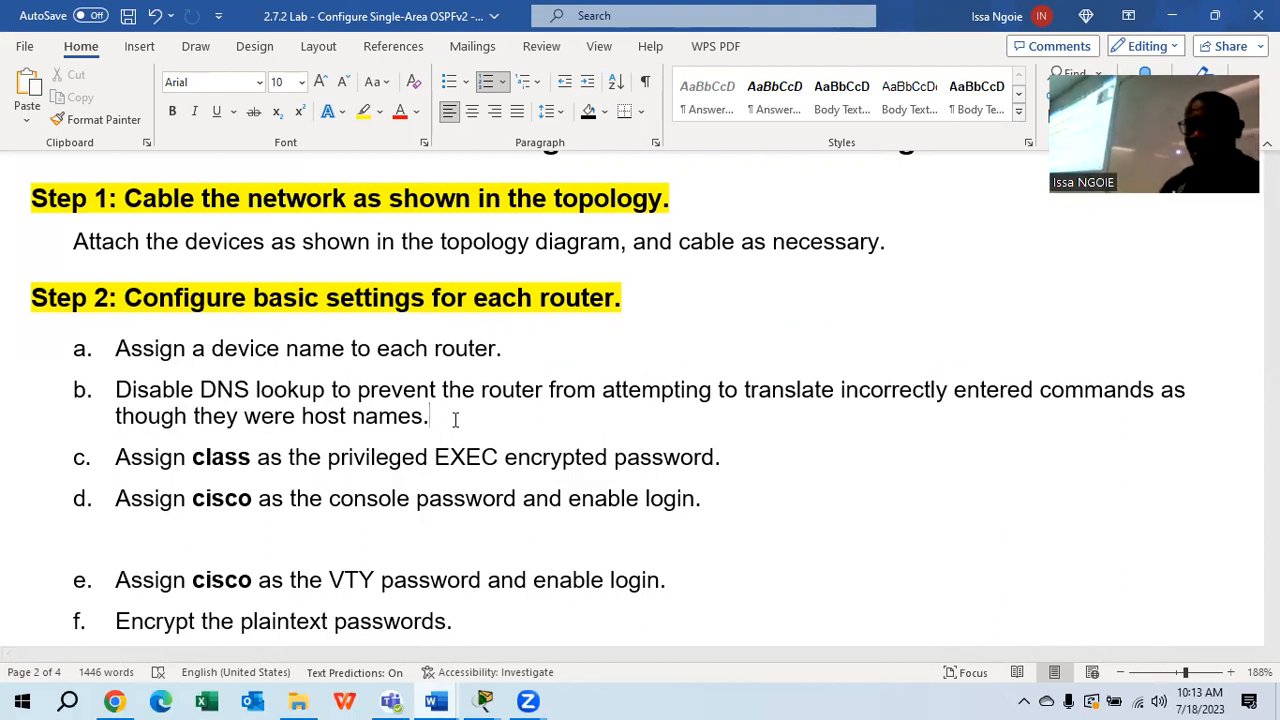
# Select the privileged EXEC password in Step 2 item c, then return to Packet Tracer
pyautogui.scroll(-2, 646, 457)
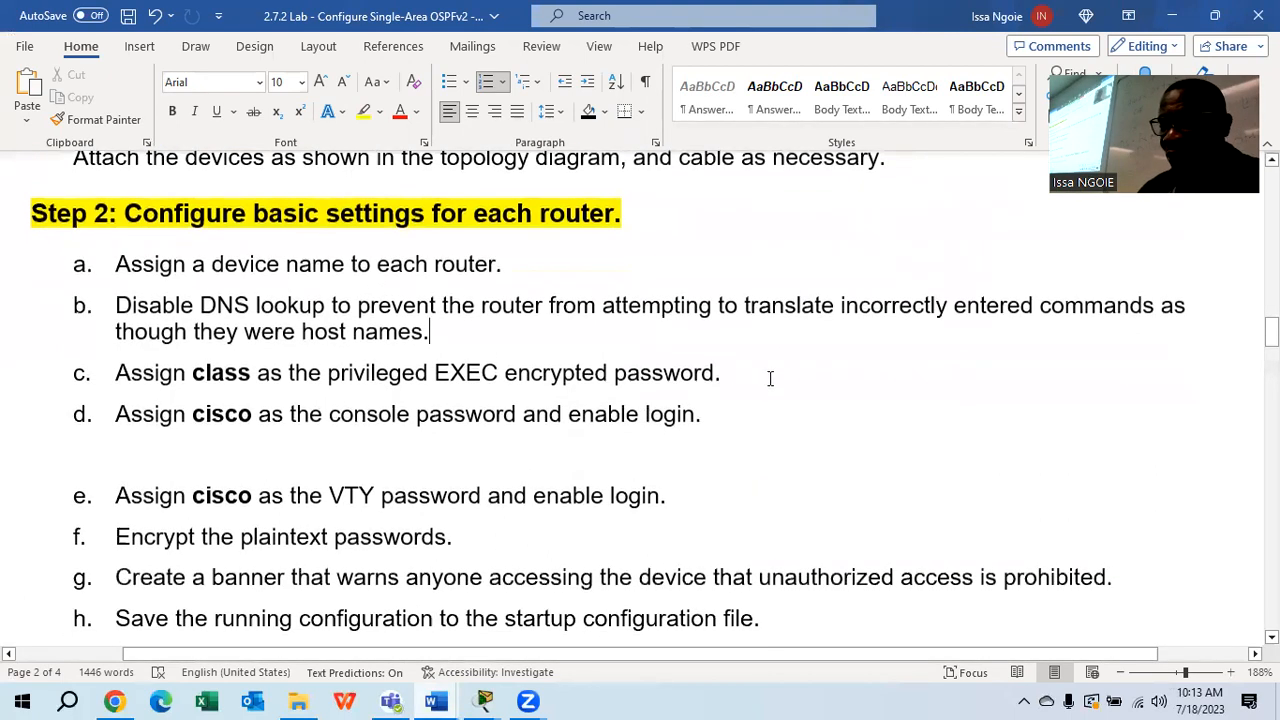
pyautogui.click(768, 365)
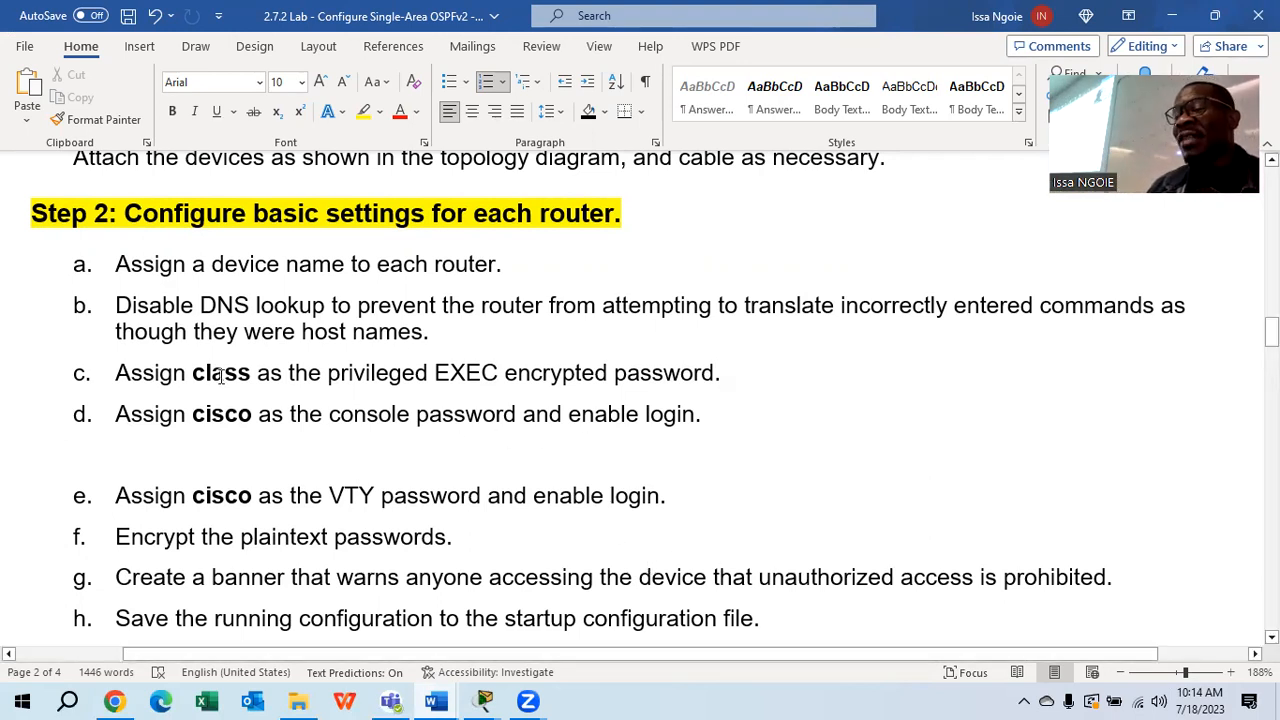
pyautogui.moveTo(250, 374); pyautogui.dragTo(197, 374)
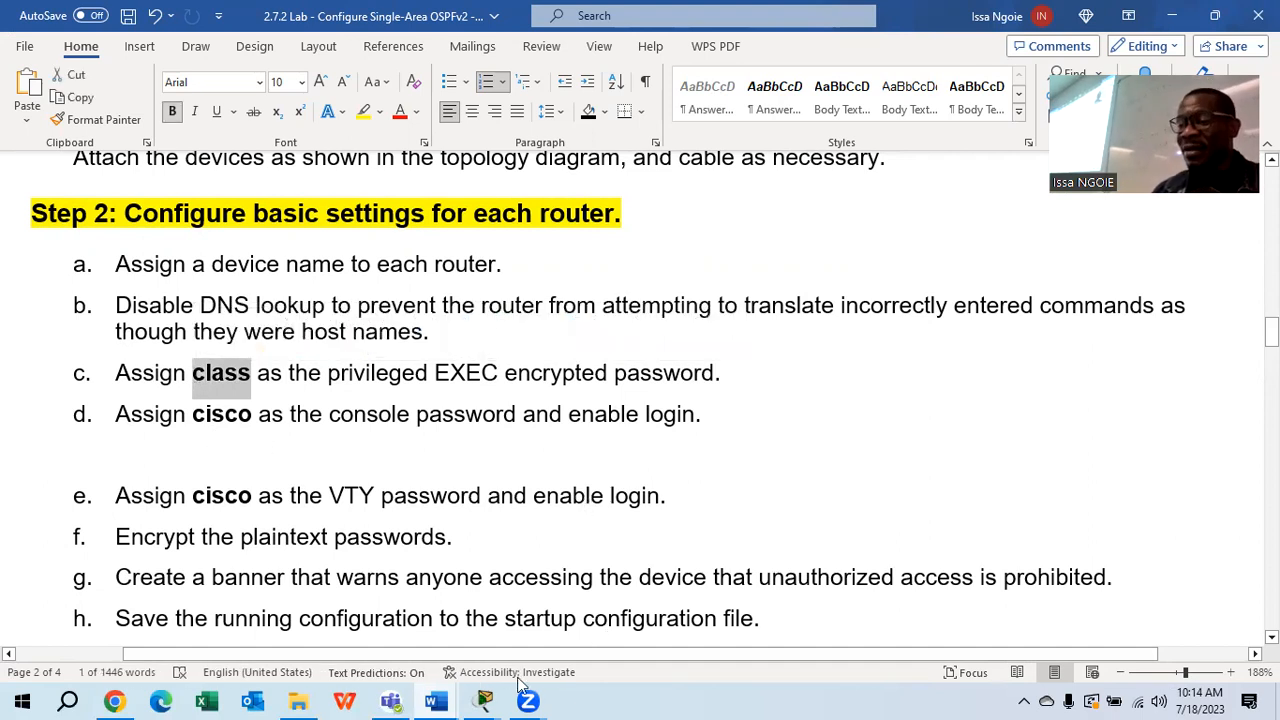
pyautogui.moveTo(441, 700)
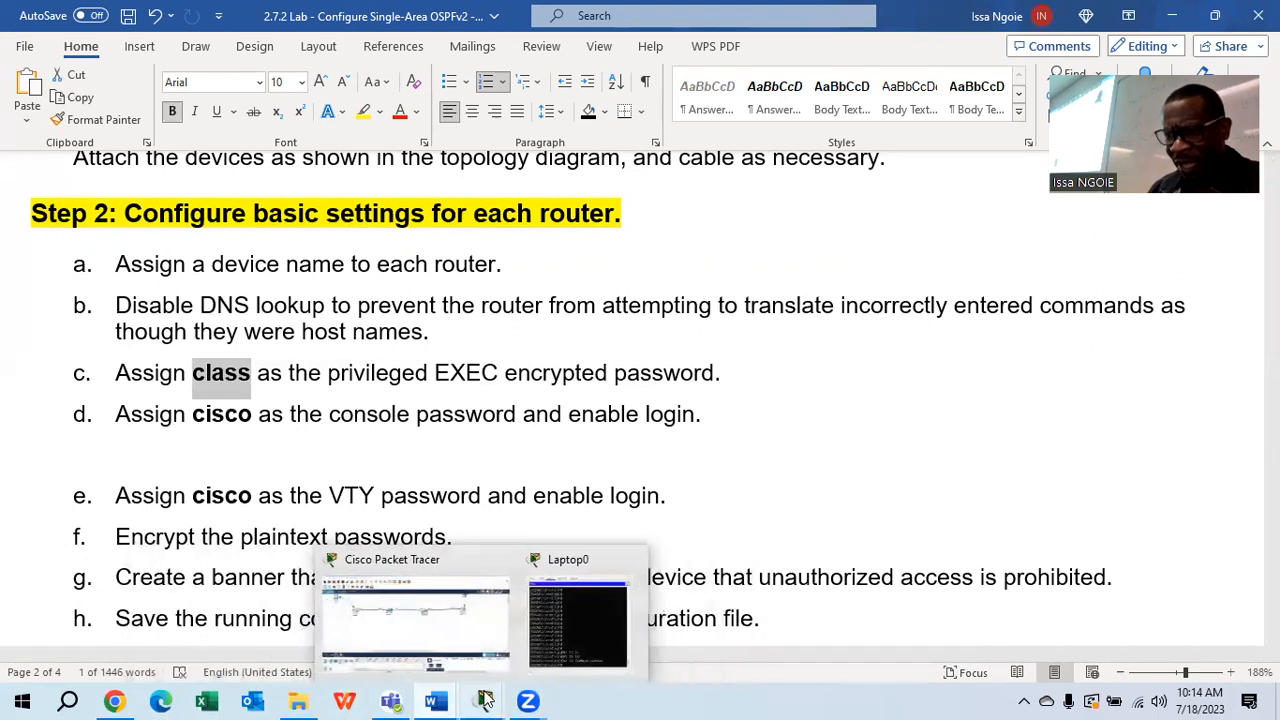
pyautogui.click(487, 702)
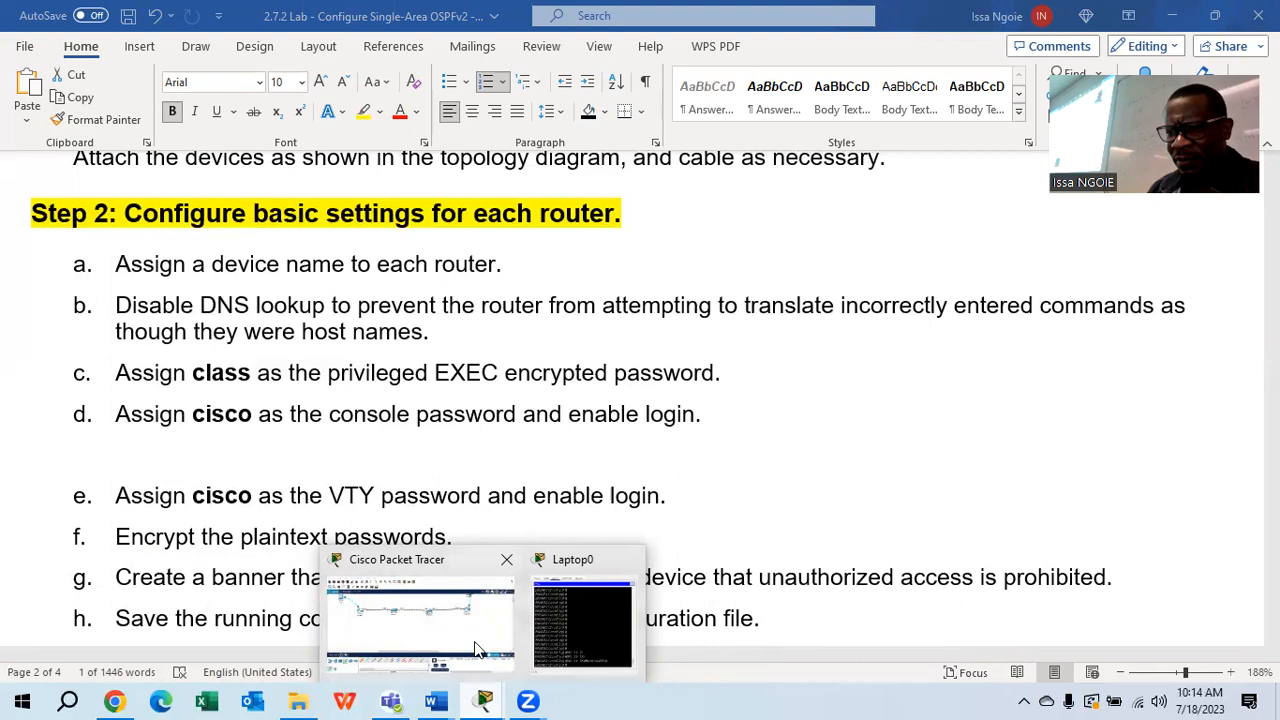
pyautogui.click(480, 628)
# Open PC0's console terminal for a fresh SABAR1 prompt
pyautogui.click(93, 163)
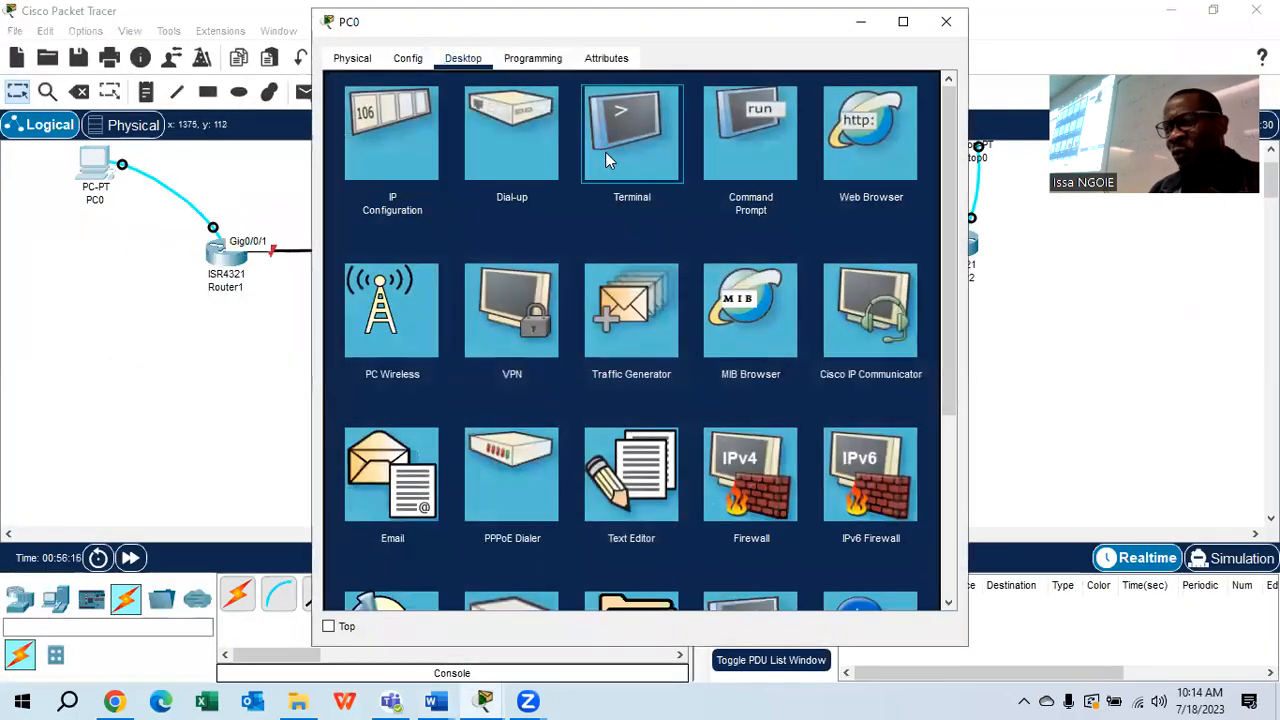
pyautogui.click(605, 152)
pyautogui.click(894, 274)
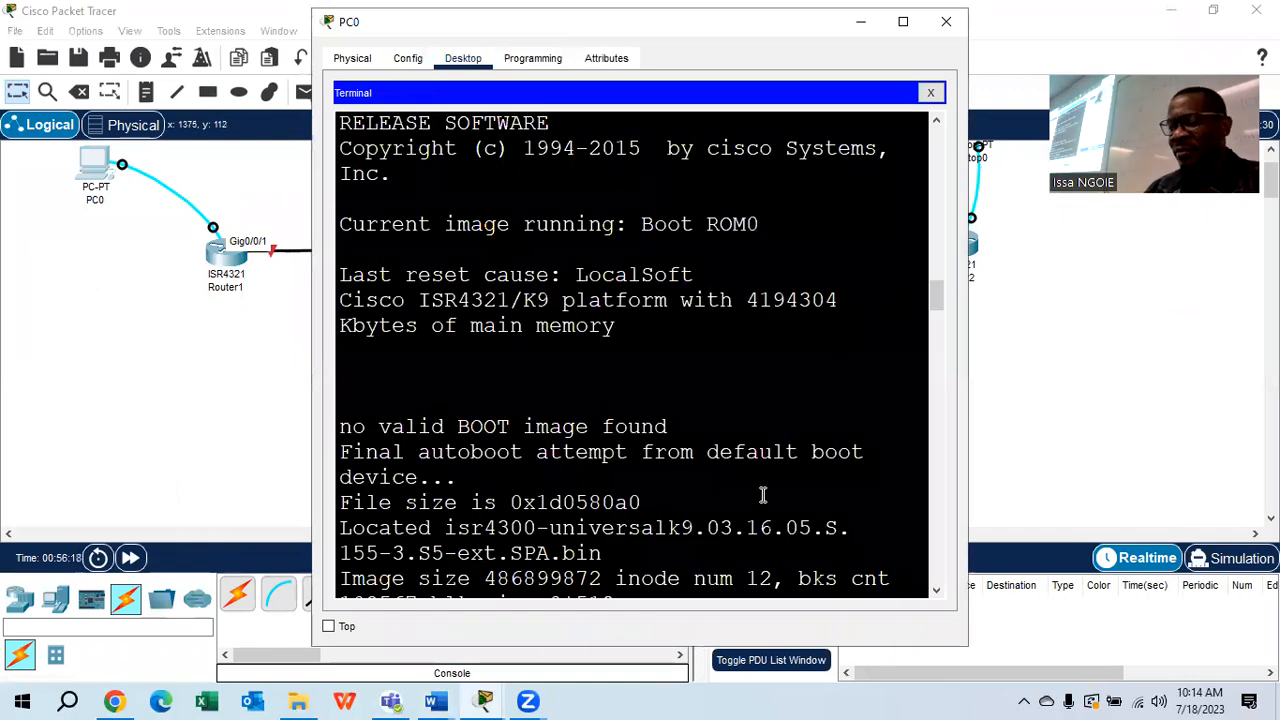
pyautogui.press('Return')
# Set SABAR1's ENABLE SECRET to the lab's privileged EXEC password, then type DO SHOW RUN
pyautogui.write('EN')
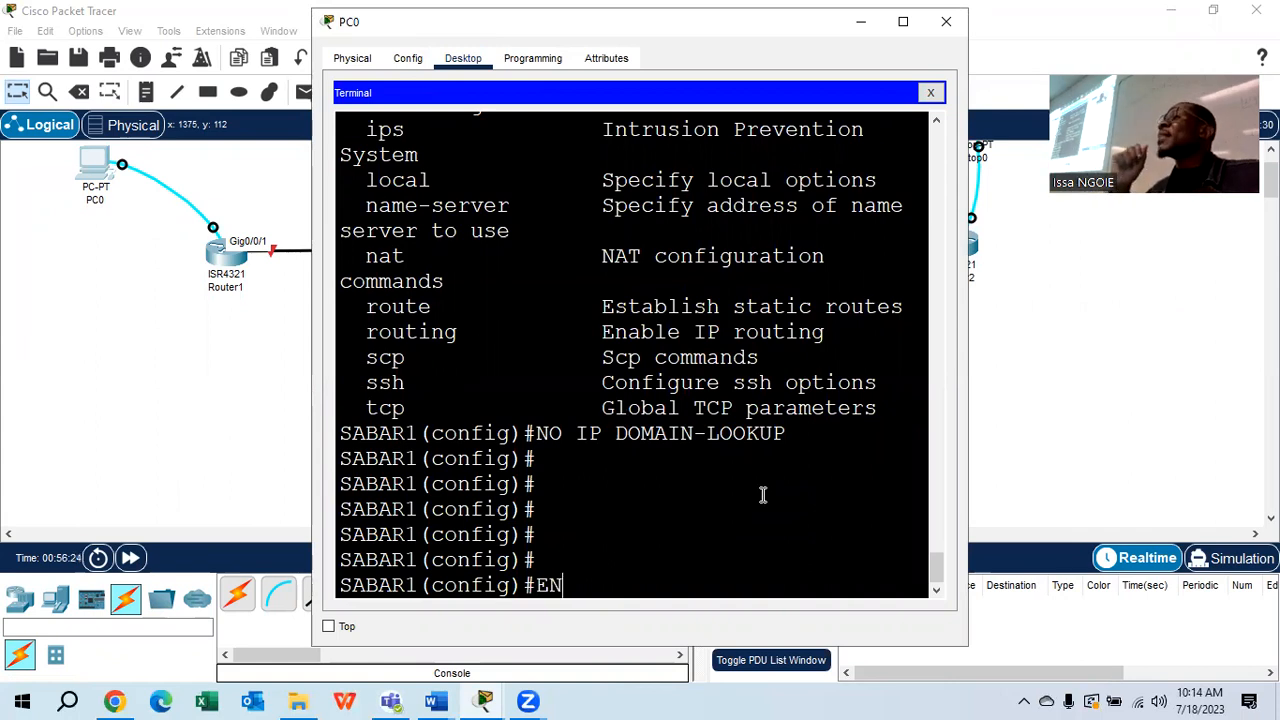
pyautogui.write('ABLE')
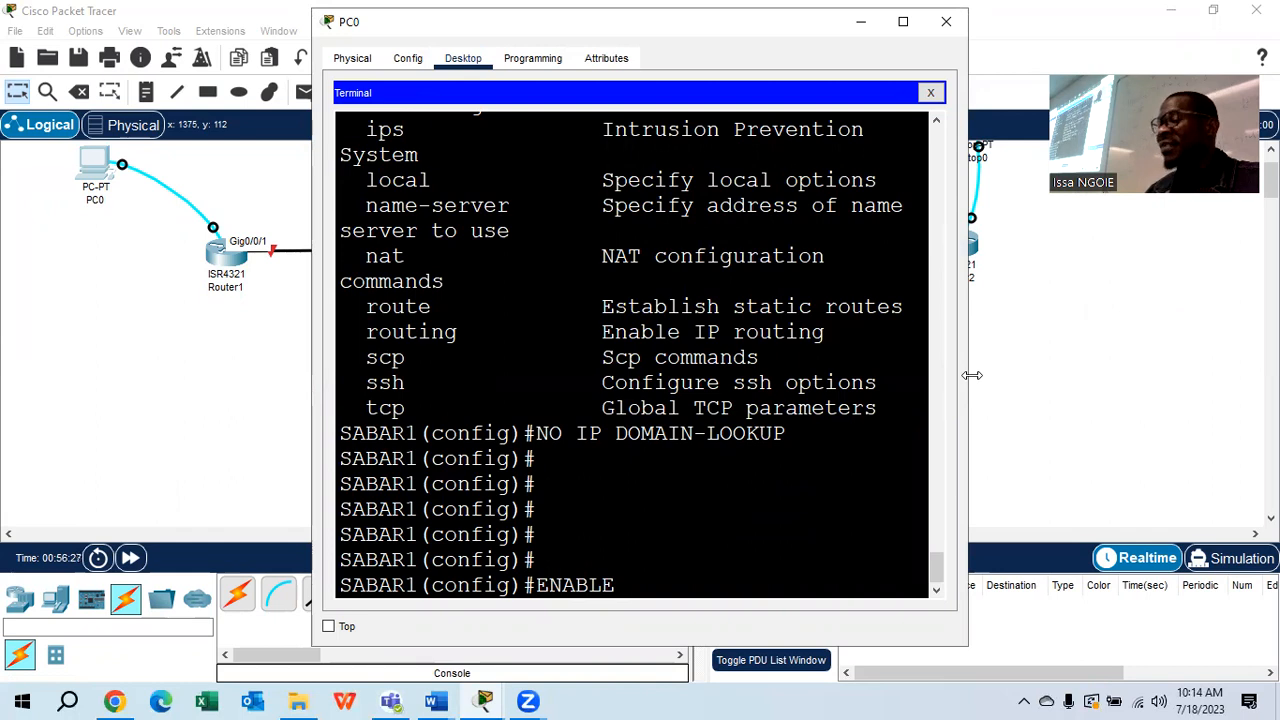
pyautogui.moveTo(972, 375); pyautogui.dragTo(1110, 375)
pyautogui.write('SEV')
pyautogui.press('BackSpace')
pyautogui.write('CRET CLASS')
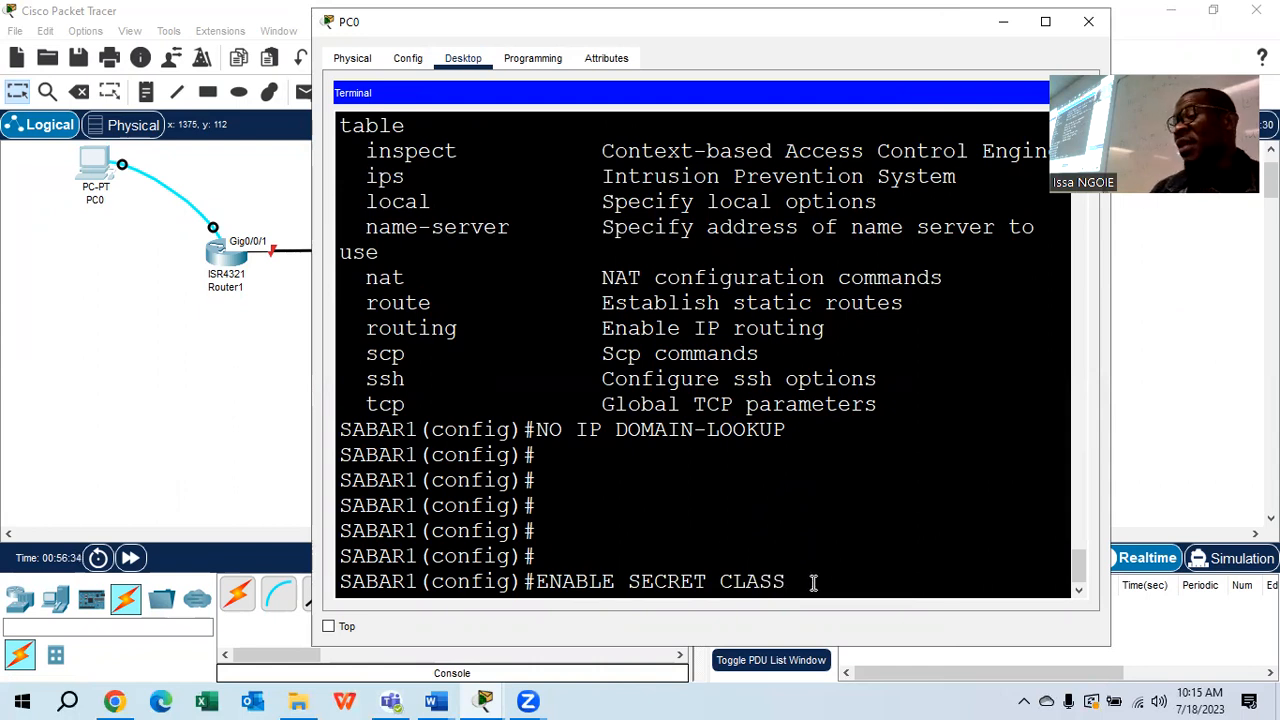
pyautogui.moveTo(813, 584); pyautogui.dragTo(720, 581)
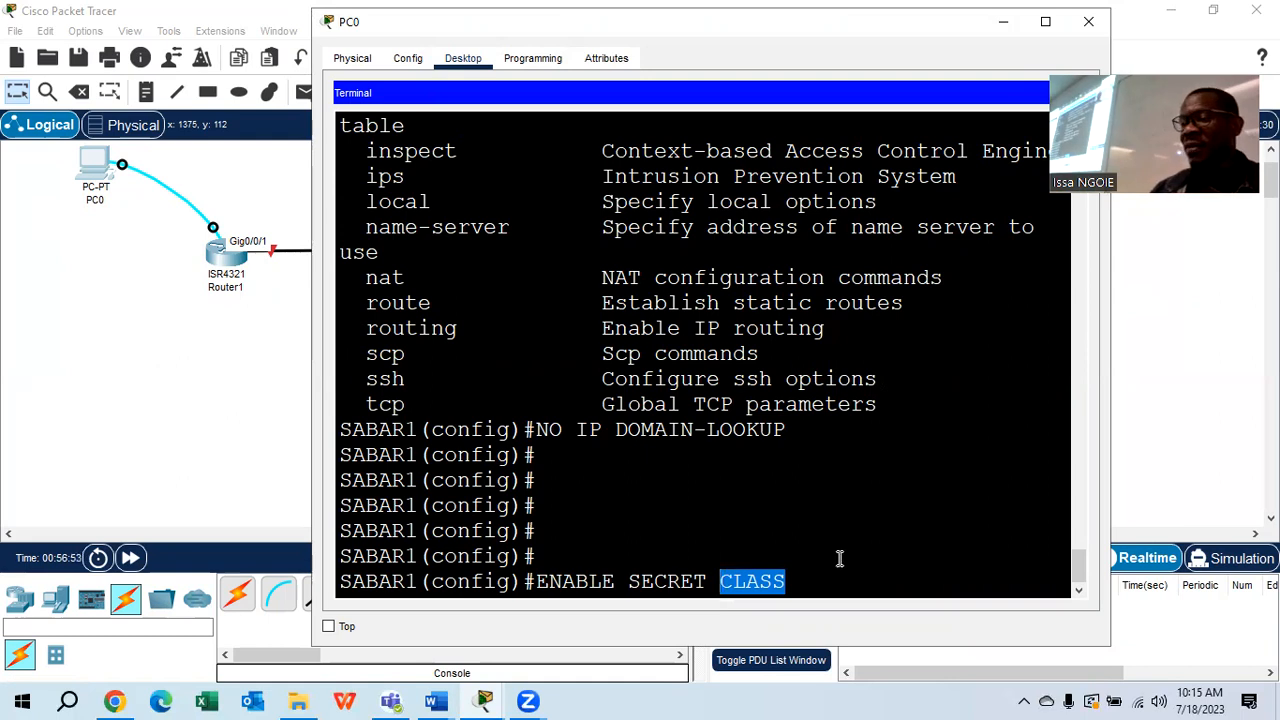
pyautogui.click(820, 581)
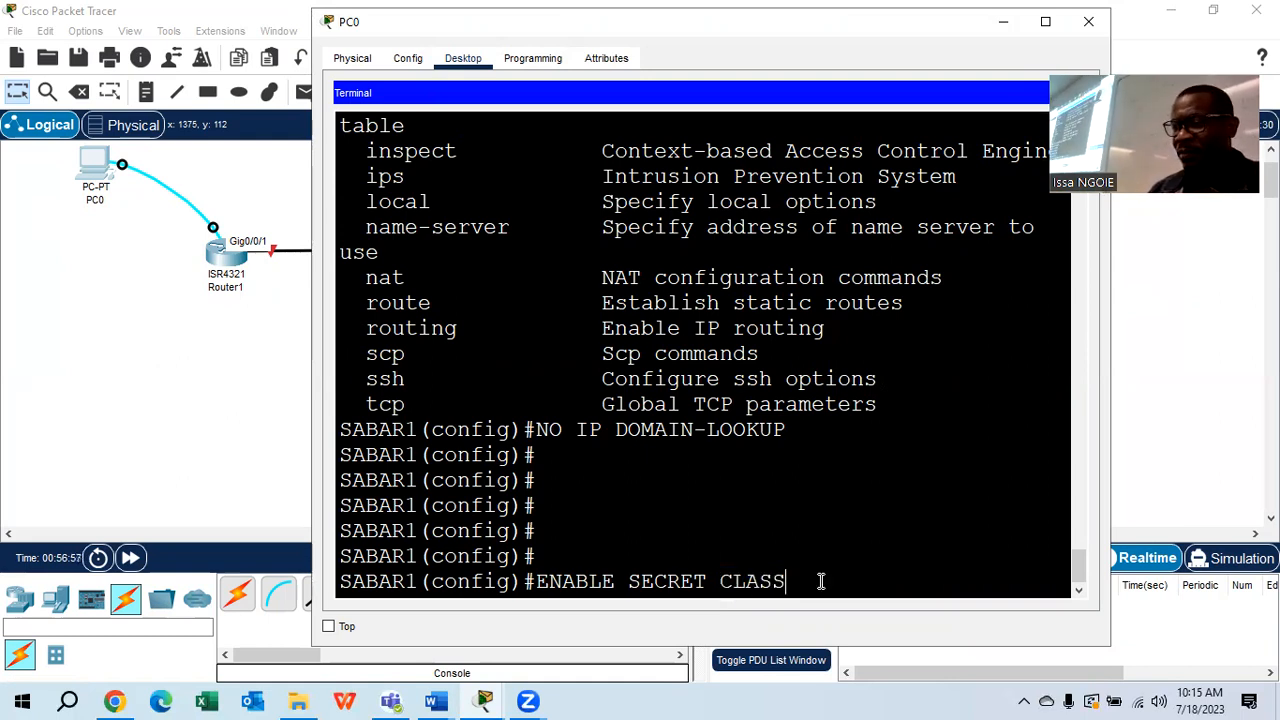
pyautogui.press('Return')
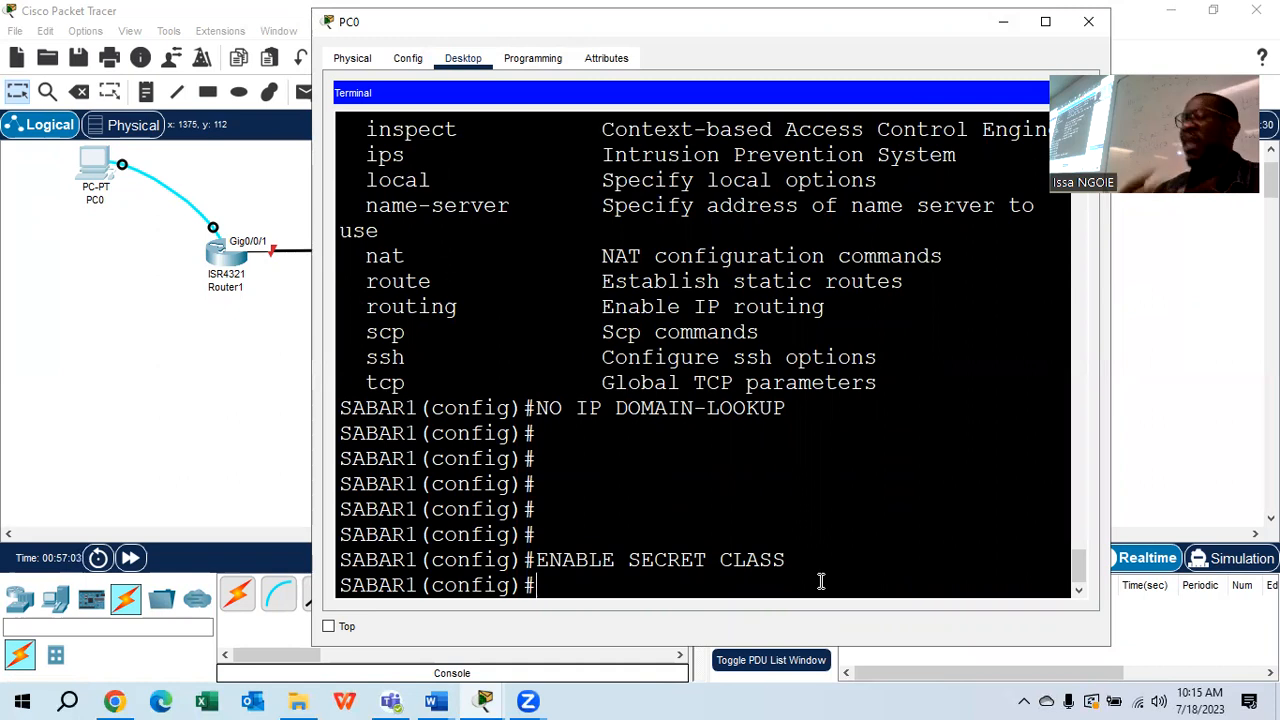
pyautogui.write('DO SHOW ')
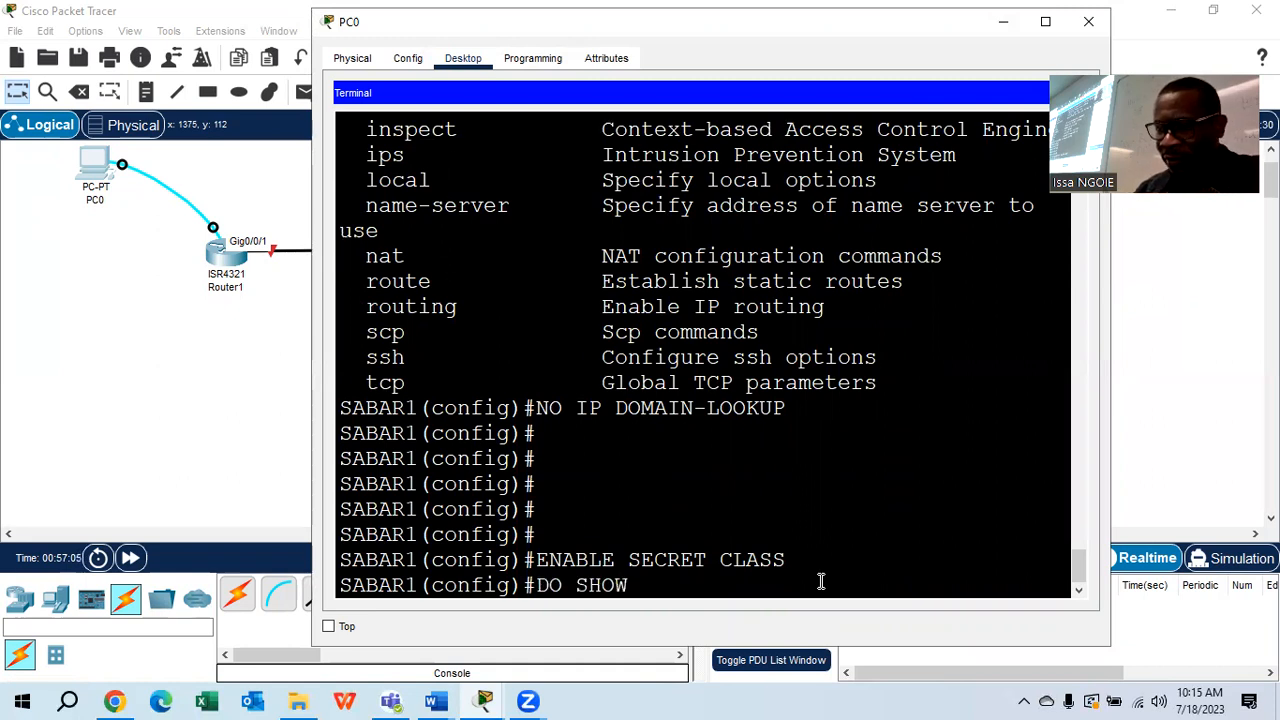
pyautogui.write('RUN')
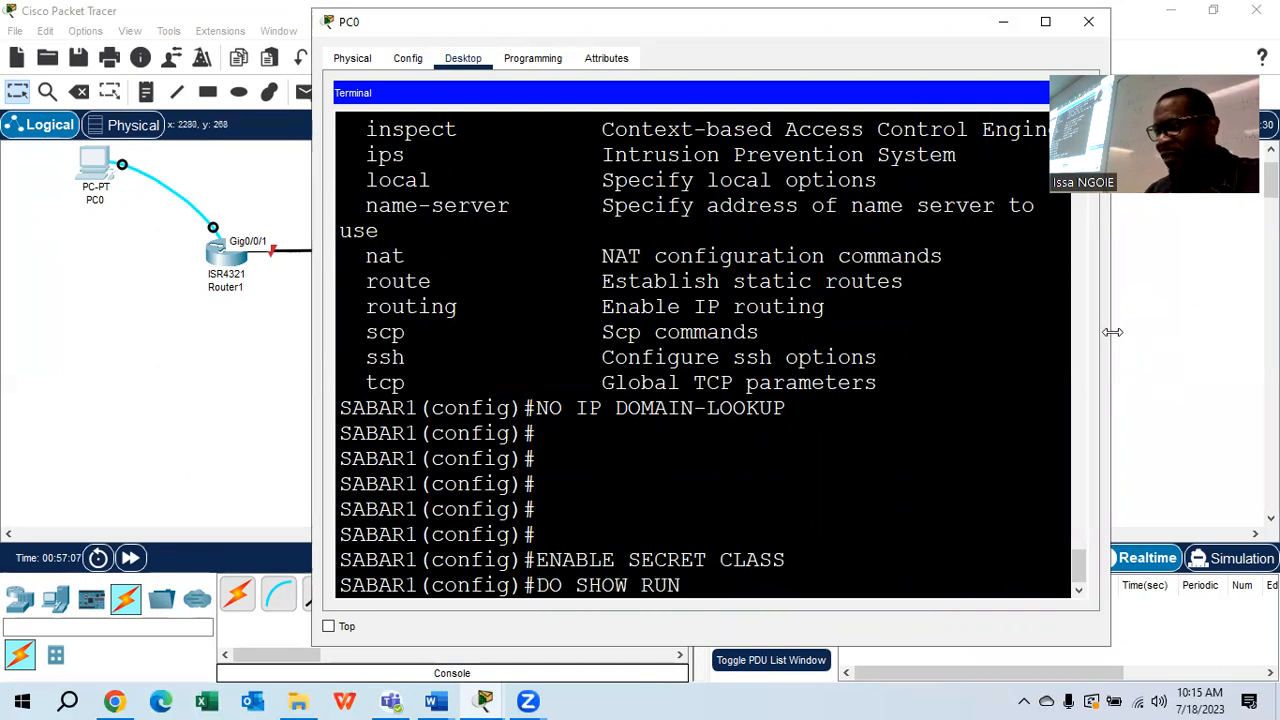
# List SABAR1's running configuration and inspect the hashed 'enable secret 5' line
pyautogui.moveTo(1112, 331); pyautogui.dragTo(1207, 331)
pyautogui.press('Return')
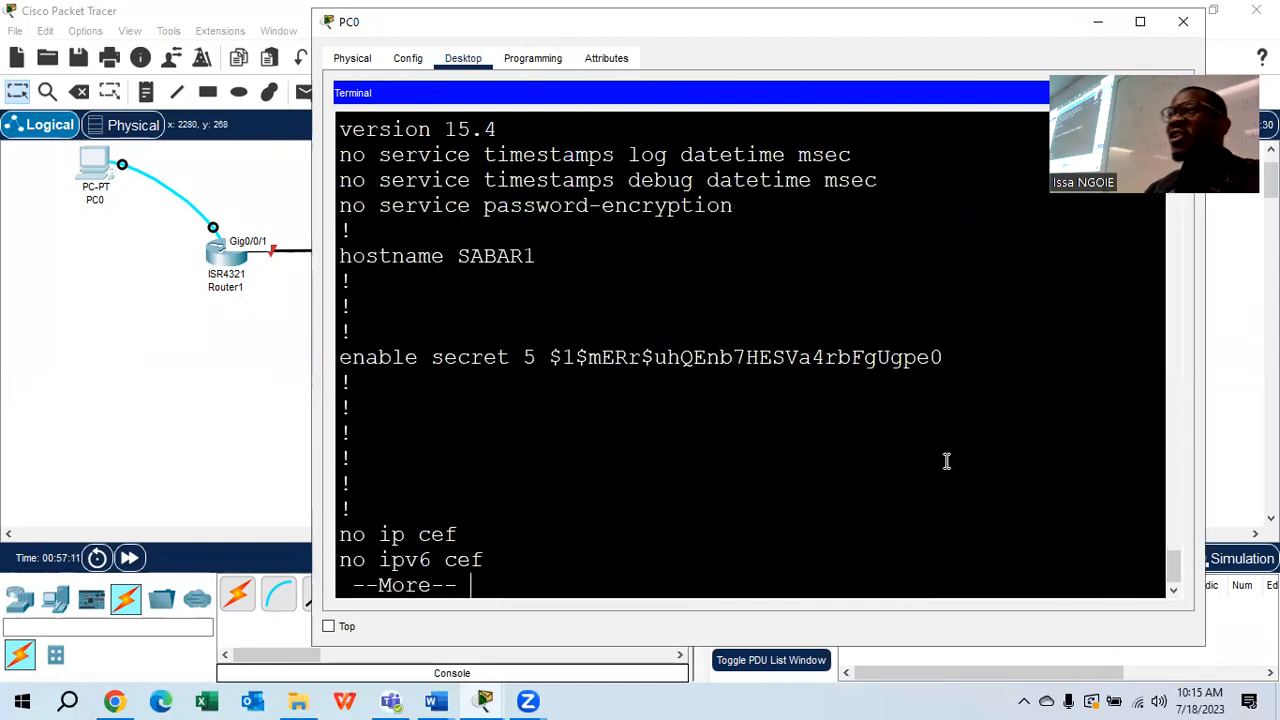
pyautogui.moveTo(944, 357); pyautogui.dragTo(552, 362)
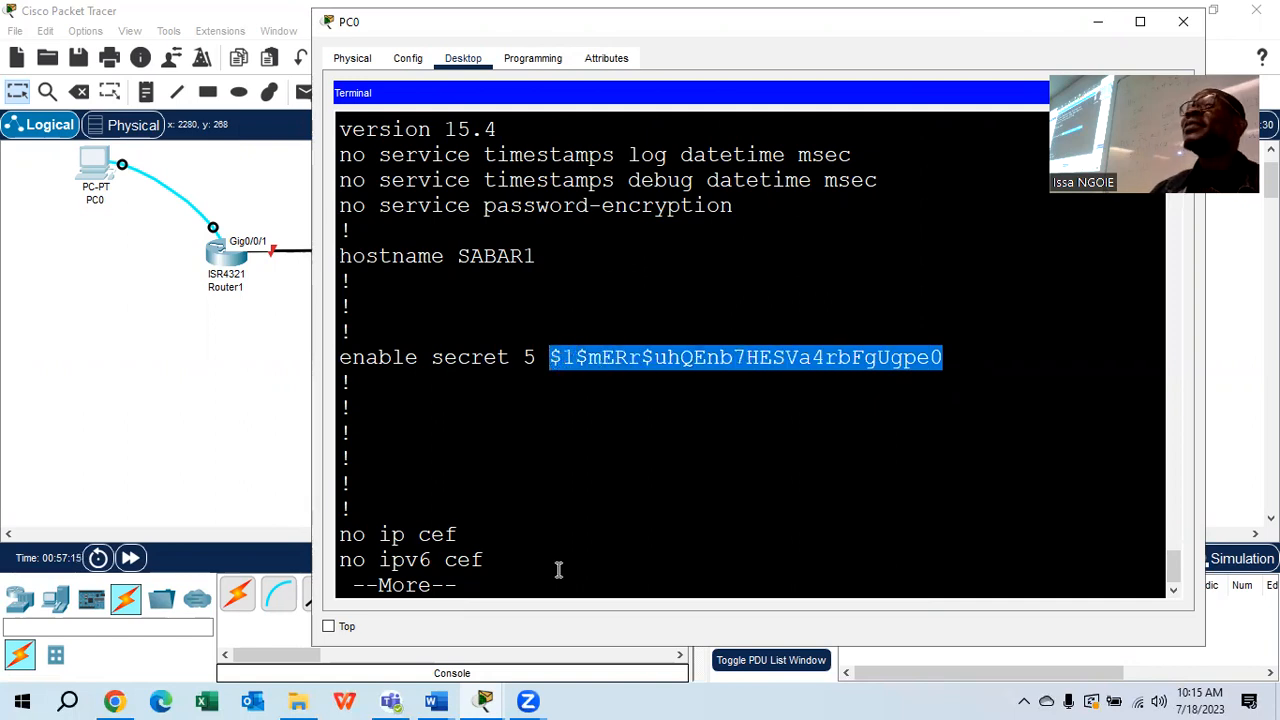
pyautogui.click(560, 503)
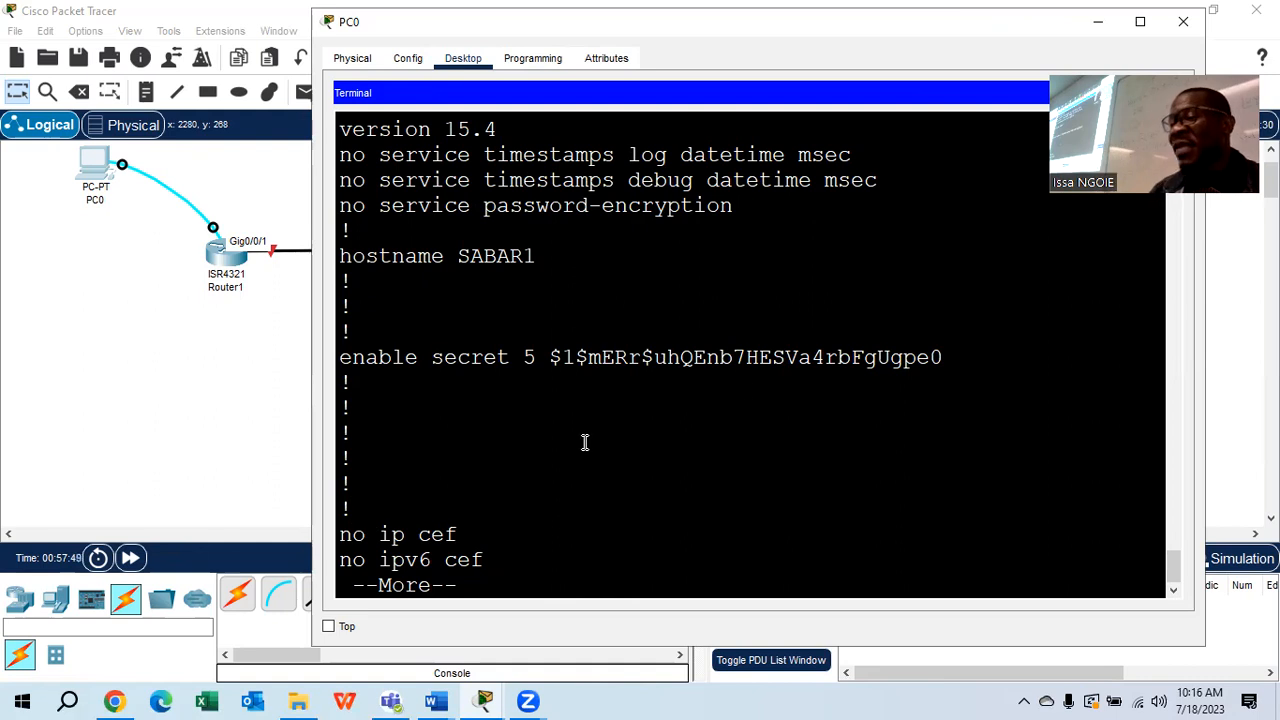
pyautogui.doubleClick(549, 357)
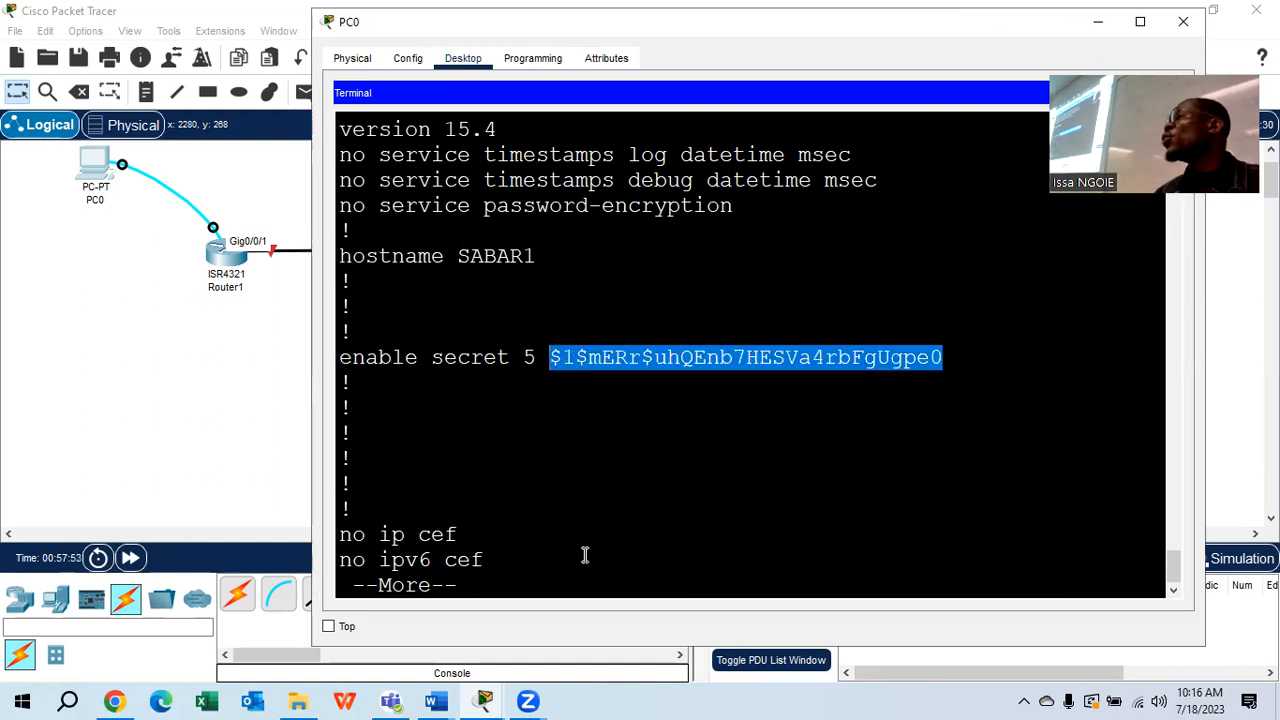
pyautogui.click(712, 492)
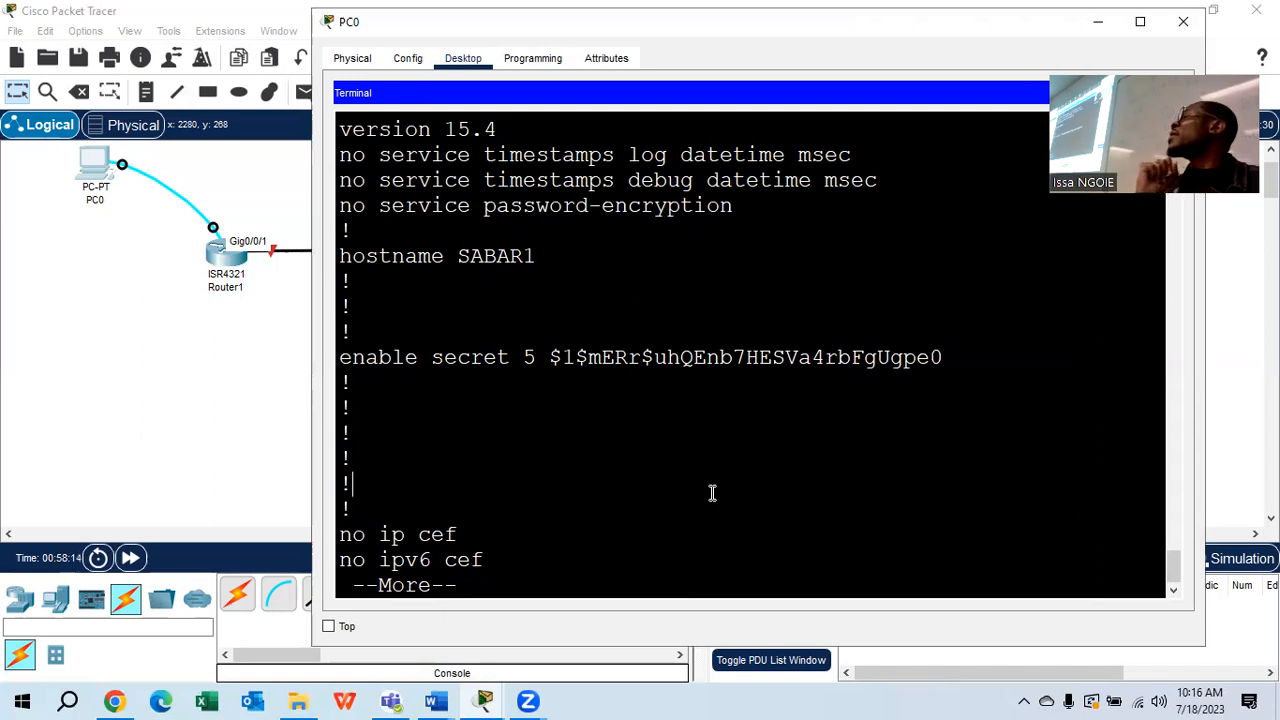
pyautogui.press('Return')
pyautogui.press('Return')
pyautogui.press('Return')
pyautogui.press('Return')
pyautogui.press('Return')
pyautogui.press('Return')
pyautogui.press('Return')
pyautogui.press('Return')
pyautogui.press('Return')
pyautogui.press('Return')
pyautogui.press('Return')
pyautogui.press('Return')
pyautogui.press('Return')
pyautogui.press('Return')
pyautogui.press('Return')
pyautogui.press('Return')
pyautogui.press('Return')
pyautogui.press('Return')
pyautogui.press('Return')
pyautogui.press('Return')
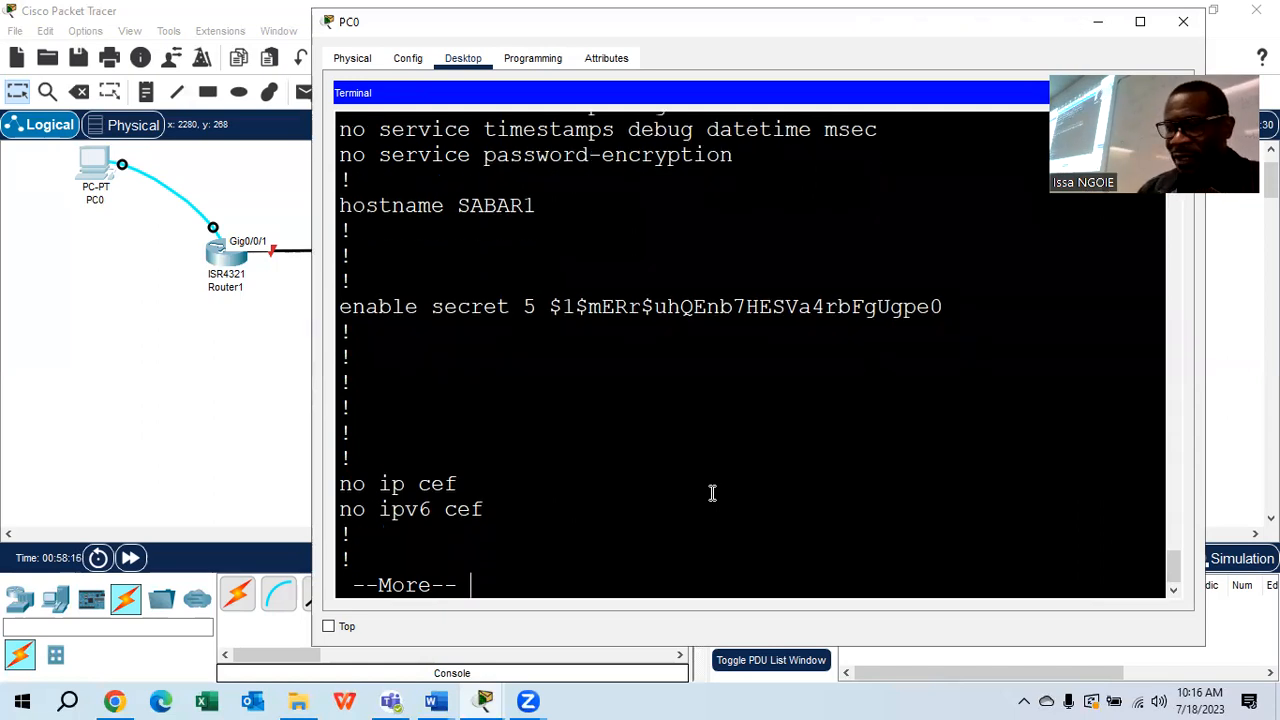
pyautogui.press('Return')
pyautogui.press('Return')
pyautogui.press('Return')
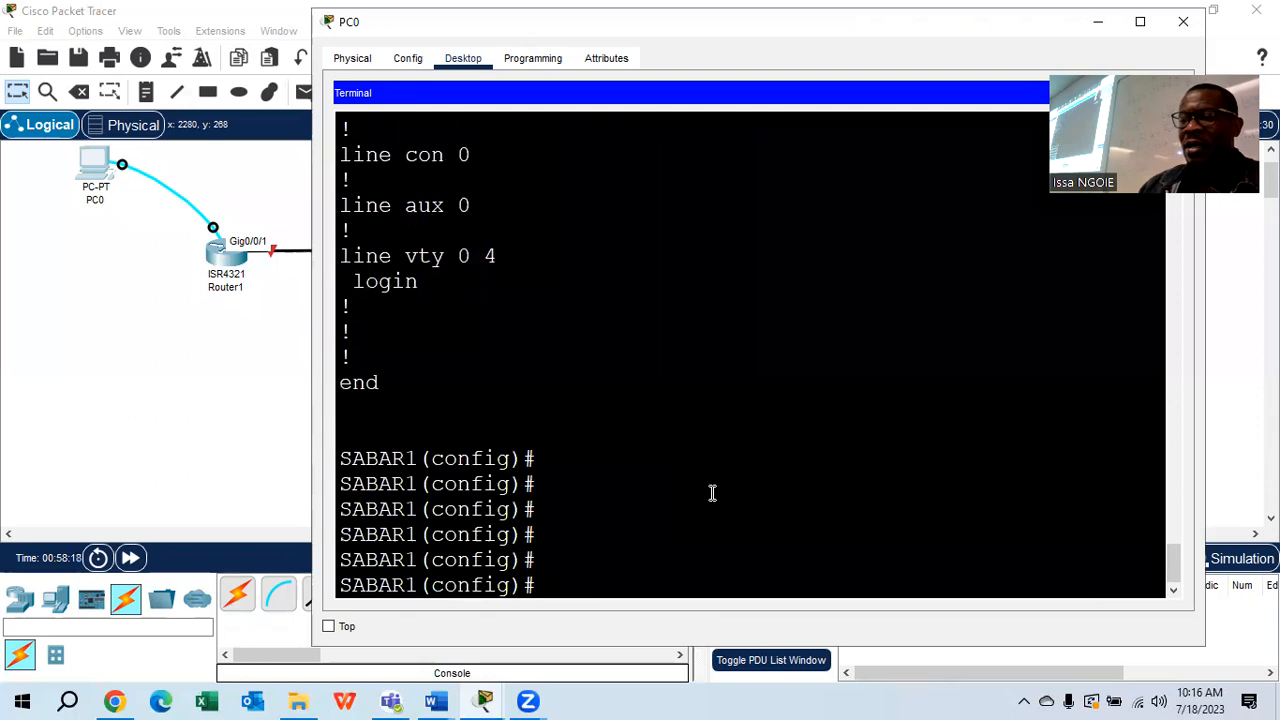
# From Laptop0's terminal, set SABAR2's ENABLE SECRET to the lab password
pyautogui.click(106, 316)
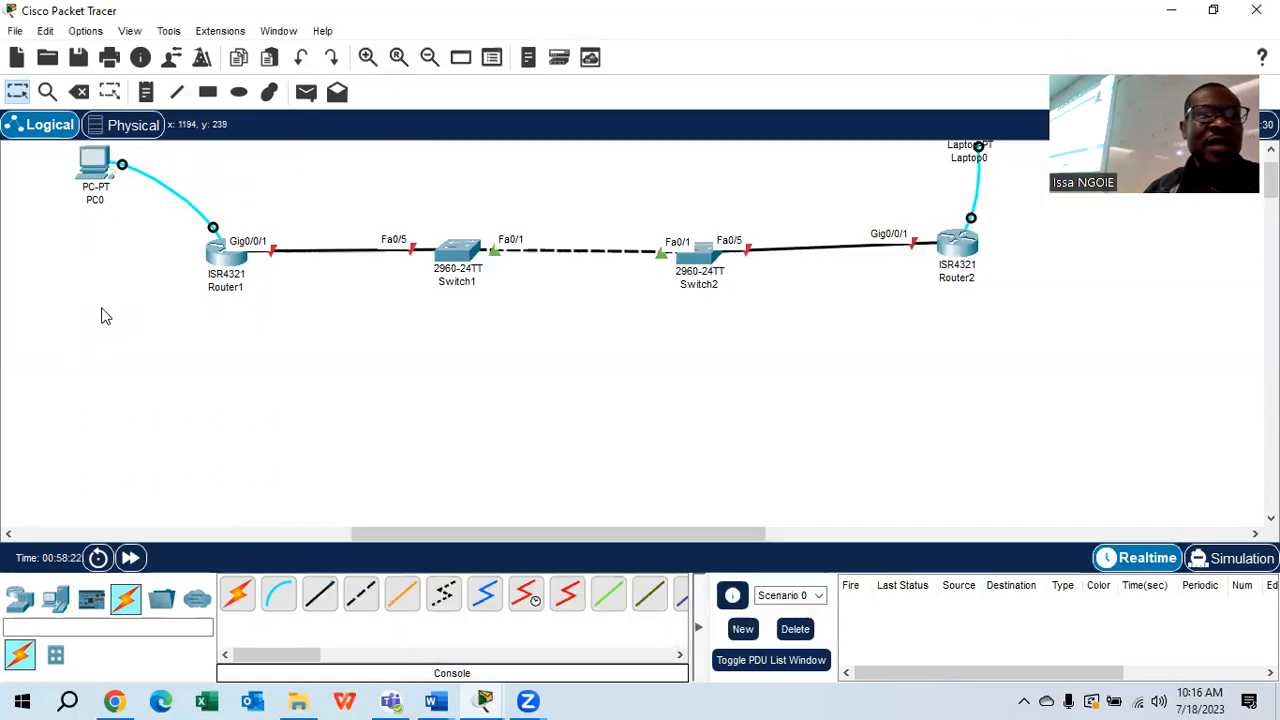
pyautogui.scroll(1, 997, 338)
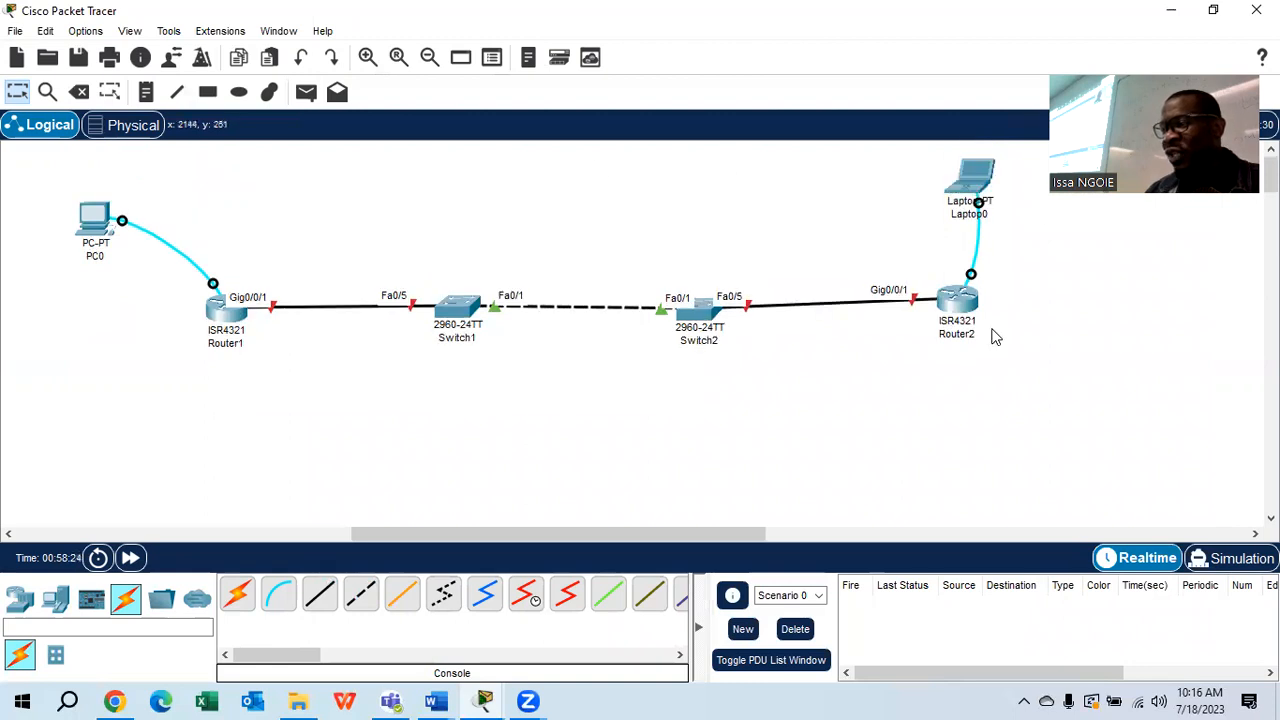
pyautogui.click(972, 171)
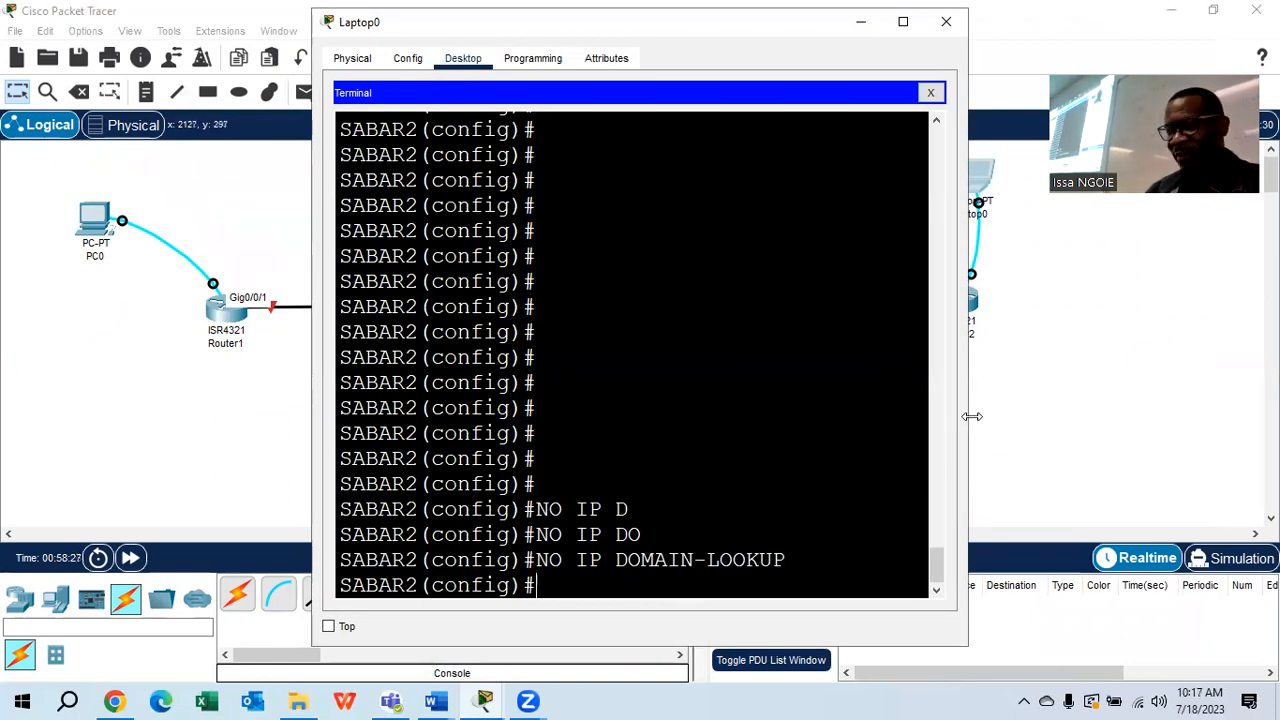
pyautogui.moveTo(968, 417); pyautogui.dragTo(1183, 420)
pyautogui.write('ENAB')
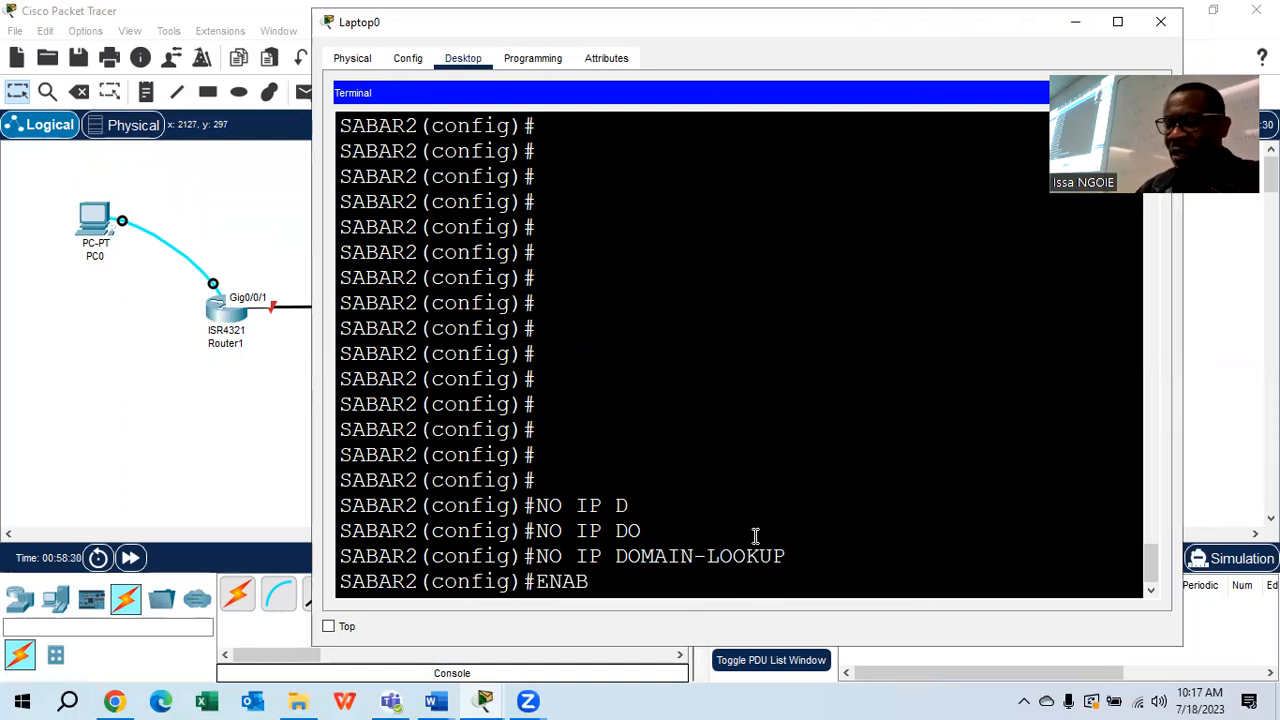
pyautogui.write('LE SECRE')
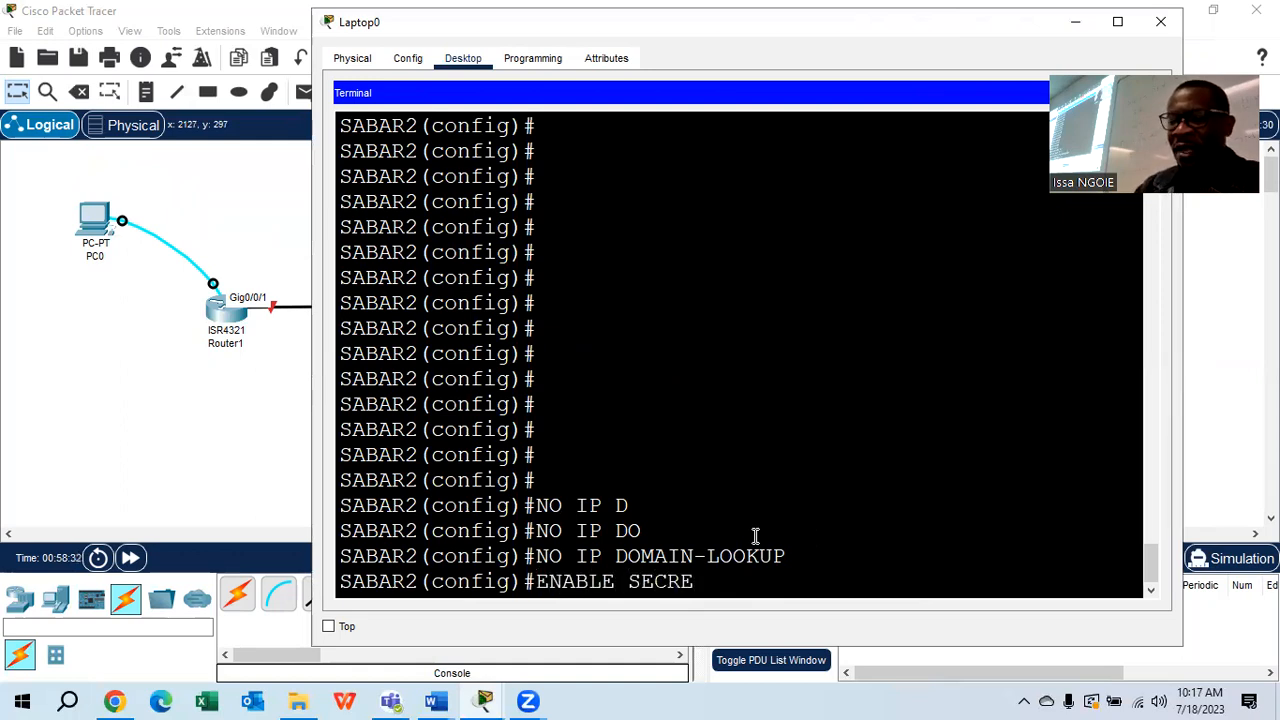
pyautogui.write('T CLAA')
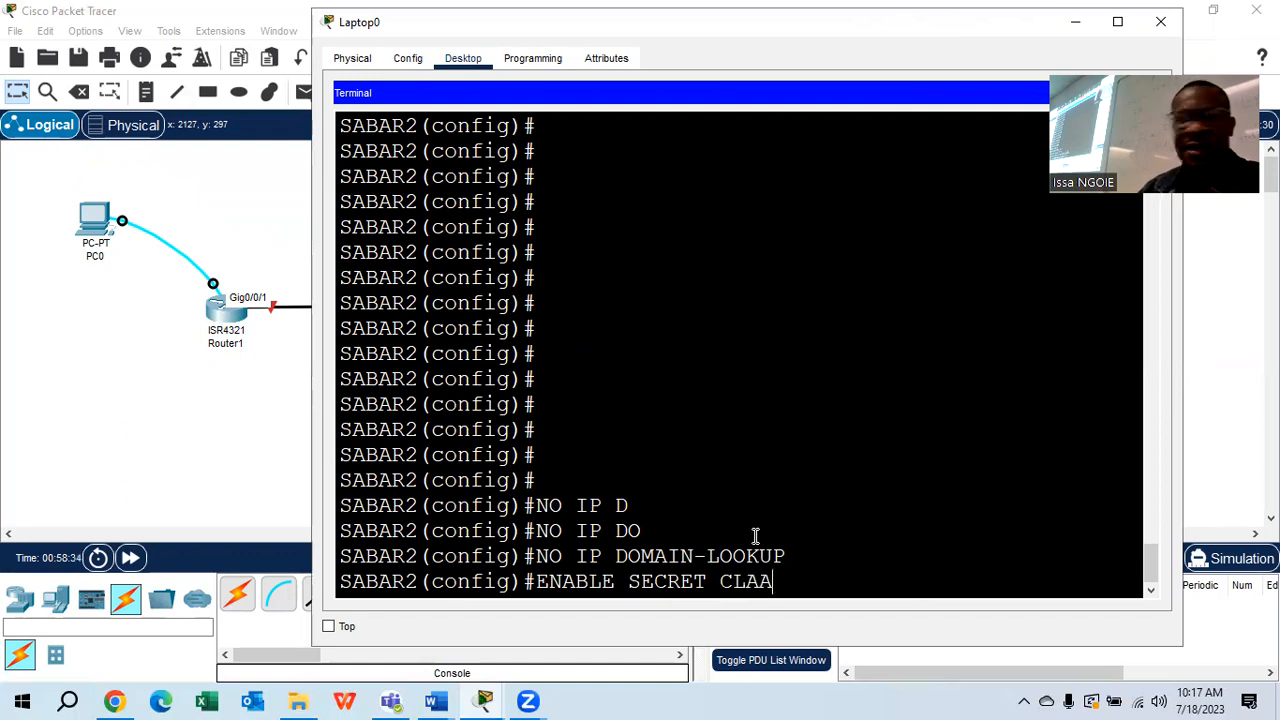
pyautogui.press('BackSpace')
pyautogui.write('SS')
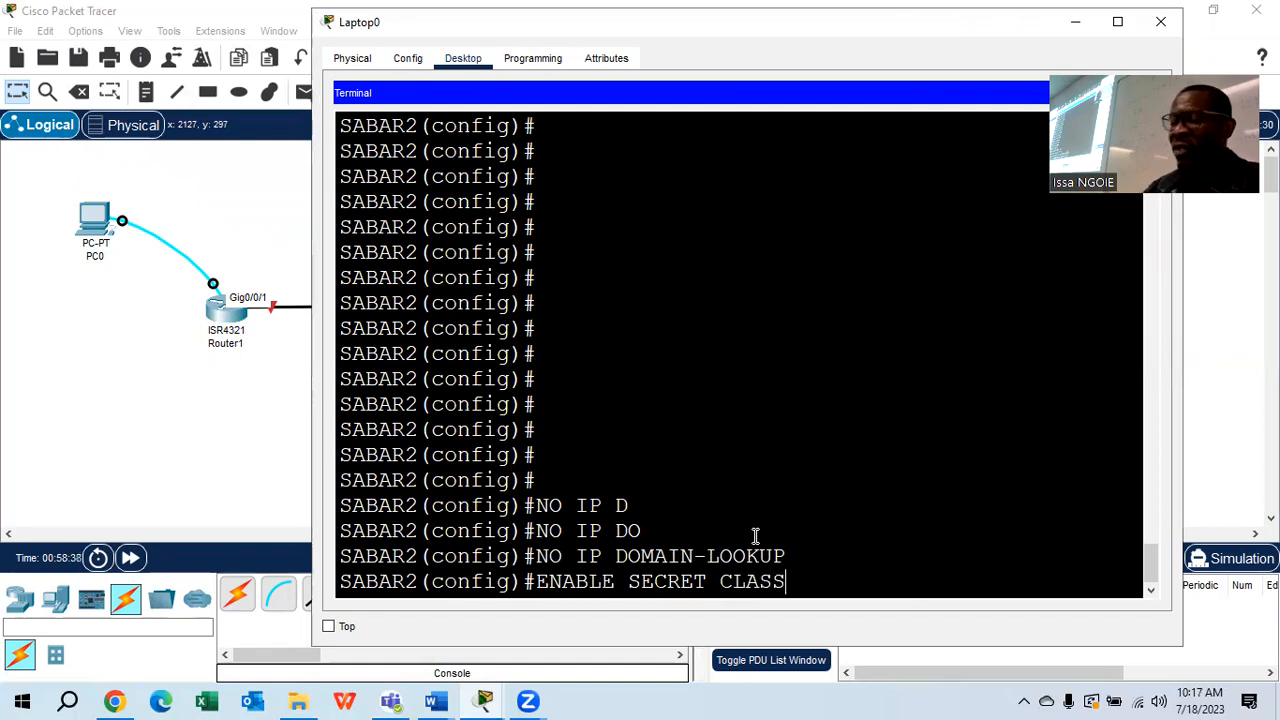
pyautogui.press('Return')
# Run DO SHOW RUN on SABAR2, check the hashed enable secret, then switch to Word
pyautogui.write('DO')
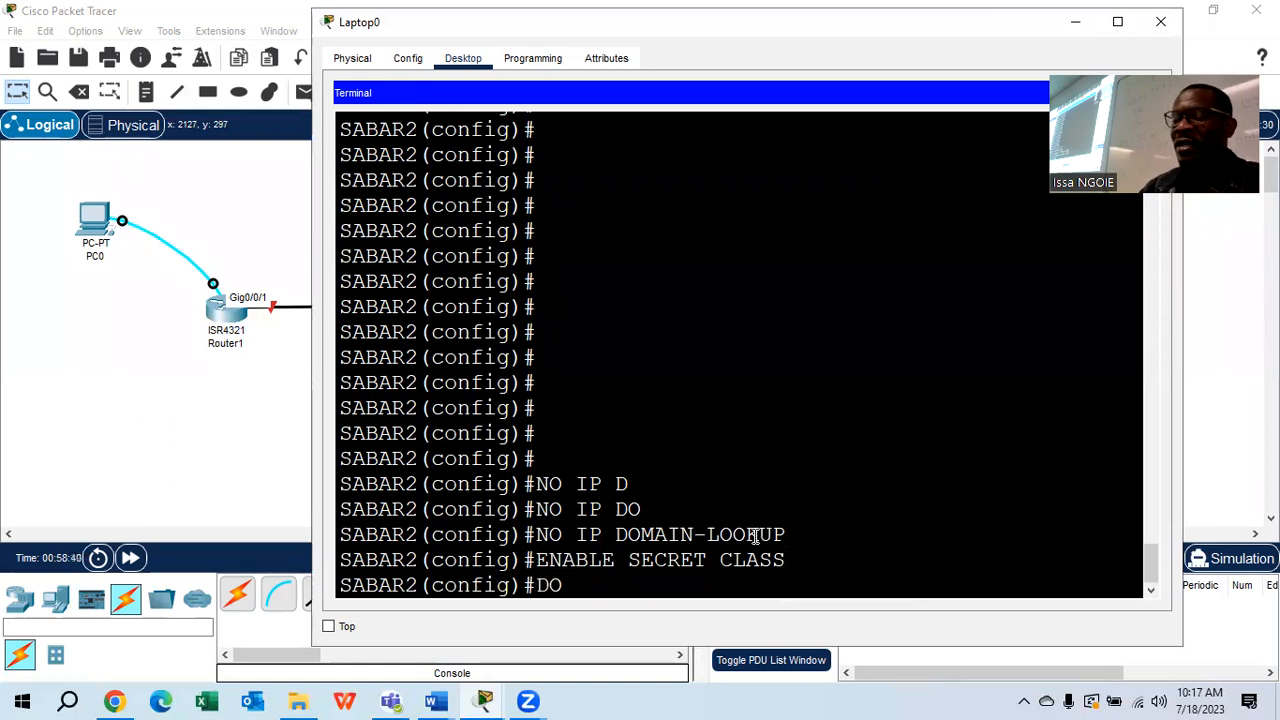
pyautogui.write(' SHOW RUN')
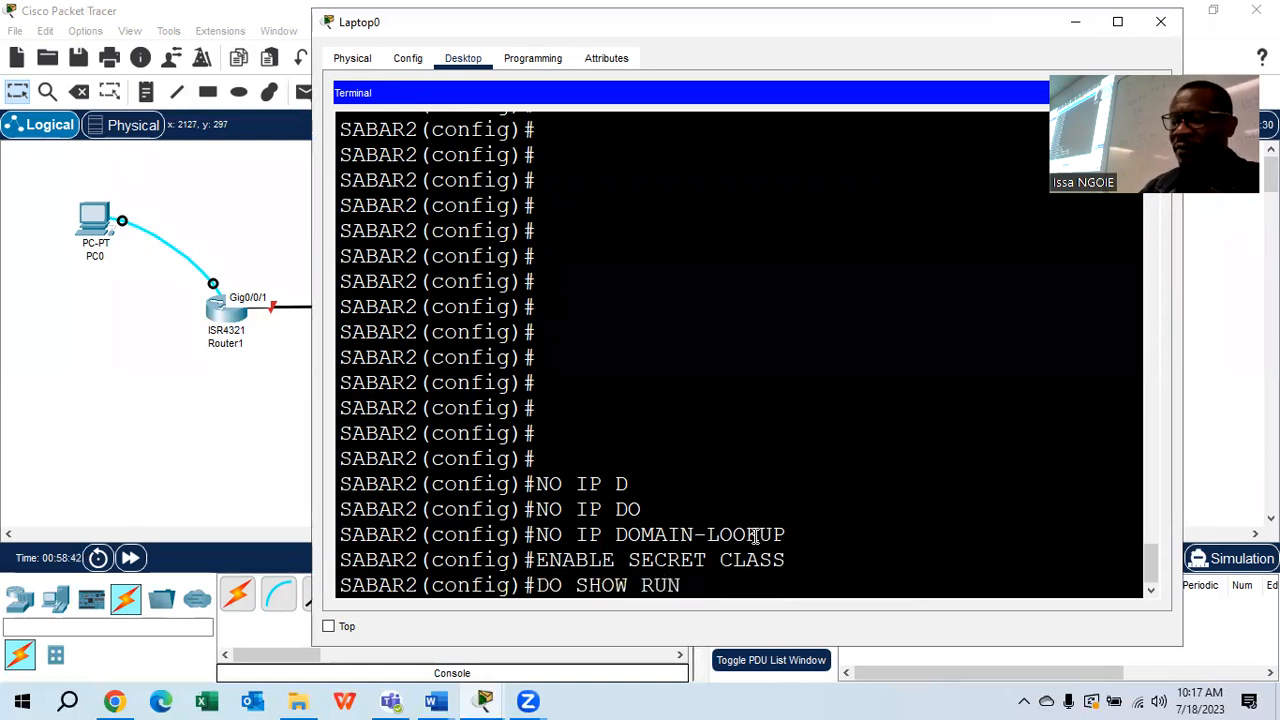
pyautogui.press('Return')
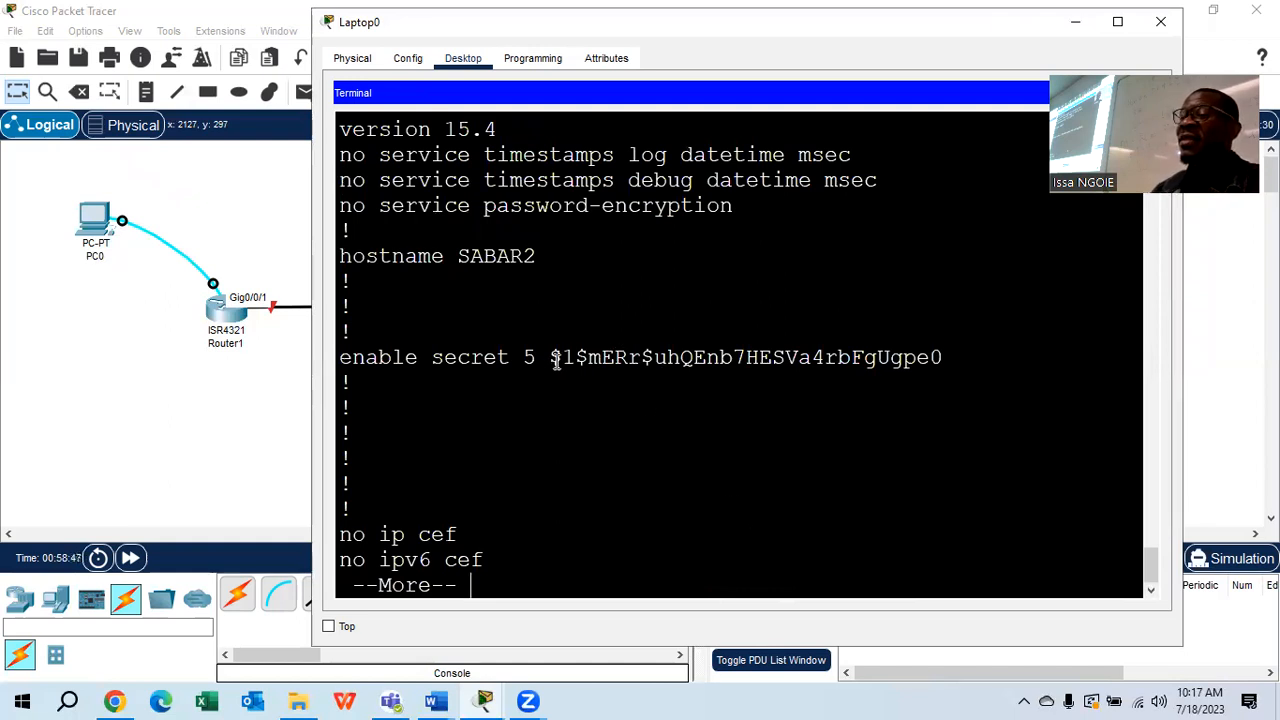
pyautogui.moveTo(551, 357); pyautogui.dragTo(945, 357)
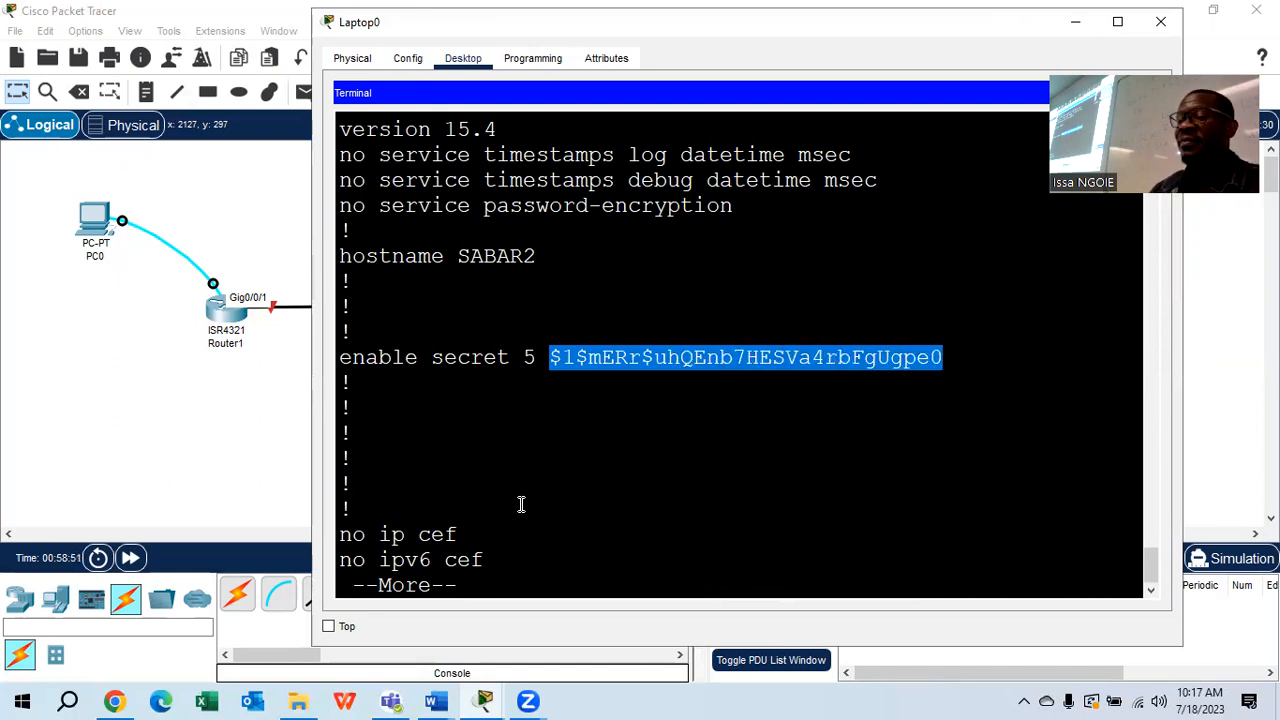
pyautogui.click(485, 584)
pyautogui.press('Return')
pyautogui.press('Return')
pyautogui.press('Return')
pyautogui.press('Return')
pyautogui.press('Return')
pyautogui.press('Return')
pyautogui.press('Return')
pyautogui.press('Return')
pyautogui.press('Return')
pyautogui.press('Return')
pyautogui.press('Return')
pyautogui.press('Return')
pyautogui.press('Return')
pyautogui.press('Return')
pyautogui.press('Return')
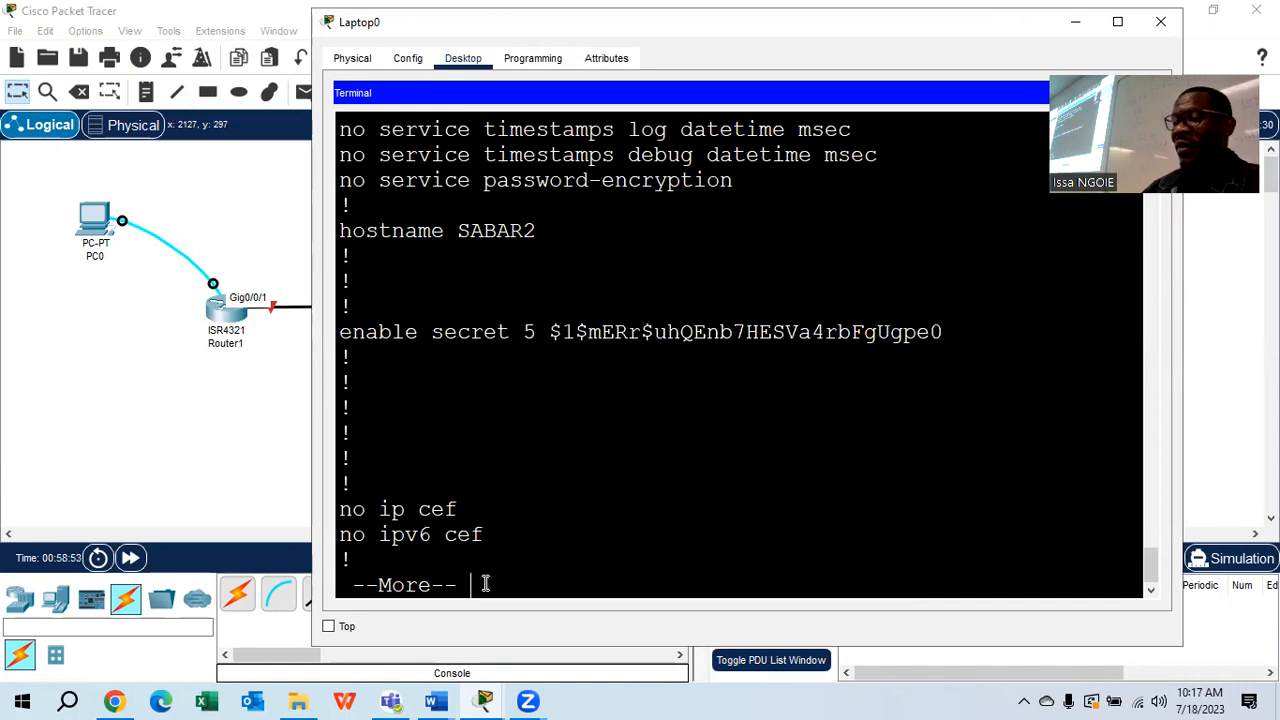
pyautogui.press('Return')
pyautogui.press('Return')
pyautogui.press('Return')
pyautogui.press('Return')
pyautogui.press('Return')
pyautogui.press('Return')
pyautogui.press('Return')
pyautogui.press('Return')
pyautogui.press('Return')
pyautogui.press('Return')
pyautogui.press('Return')
pyautogui.press('Return')
pyautogui.press('Return')
pyautogui.press('Return')
pyautogui.press('Return')
pyautogui.press('Return')
pyautogui.press('Return')
pyautogui.press('Return')
pyautogui.press('Return')
pyautogui.press('Return')
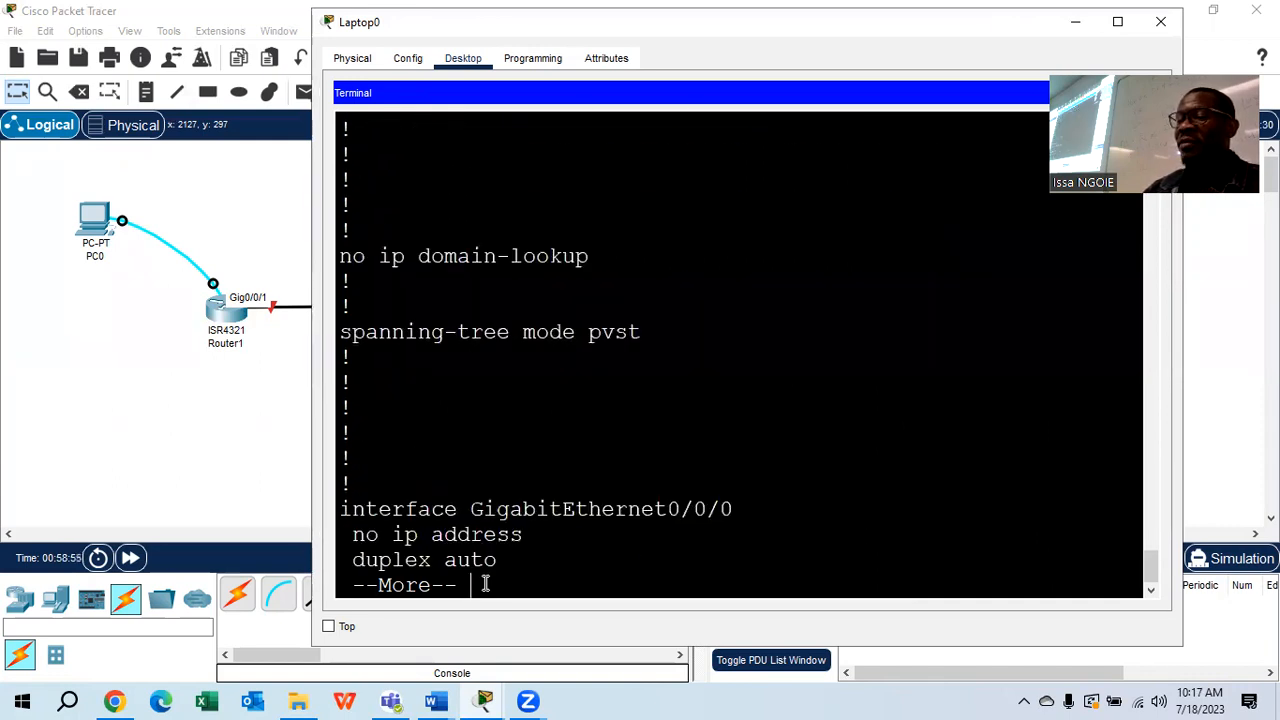
pyautogui.press('Return')
pyautogui.press('Return')
pyautogui.press('Return')
pyautogui.press('Return')
pyautogui.press('Return')
pyautogui.press('Return')
pyautogui.press('Return')
pyautogui.press('Return')
pyautogui.press('Return')
pyautogui.press('Return')
pyautogui.press('Return')
pyautogui.press('Return')
pyautogui.press('Return')
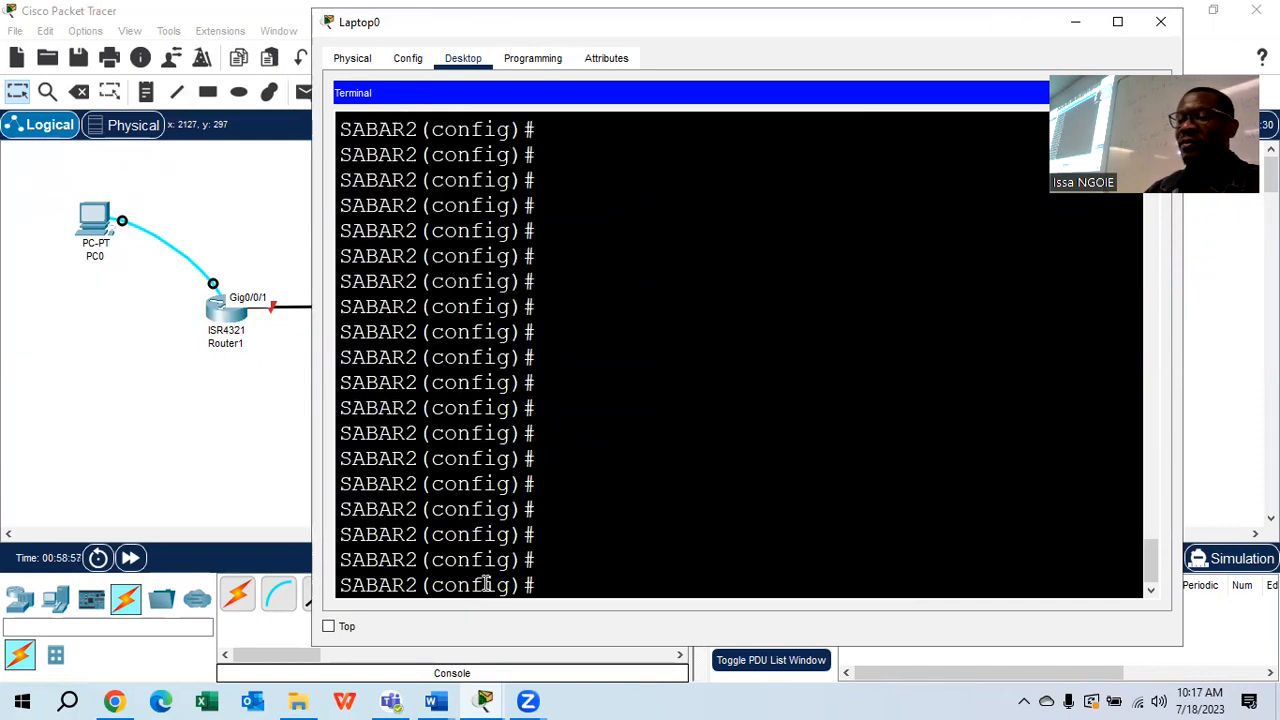
pyautogui.moveTo(445, 700)
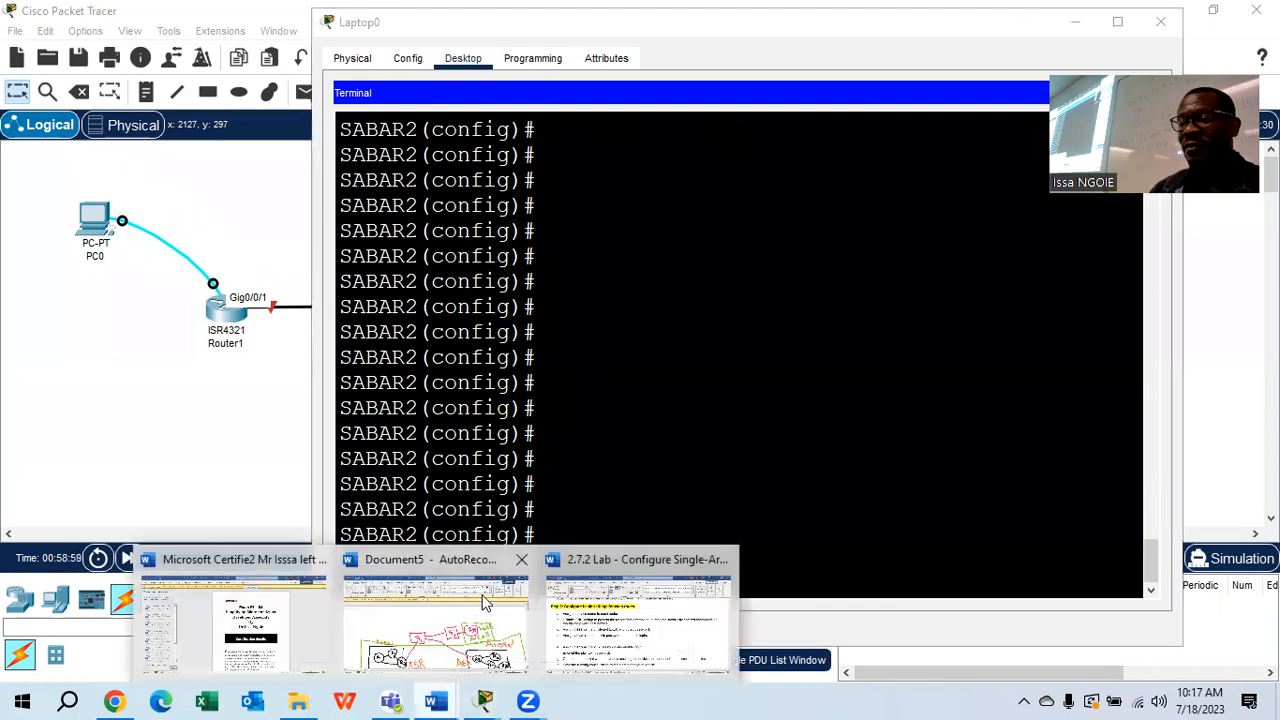
pyautogui.click(618, 650)
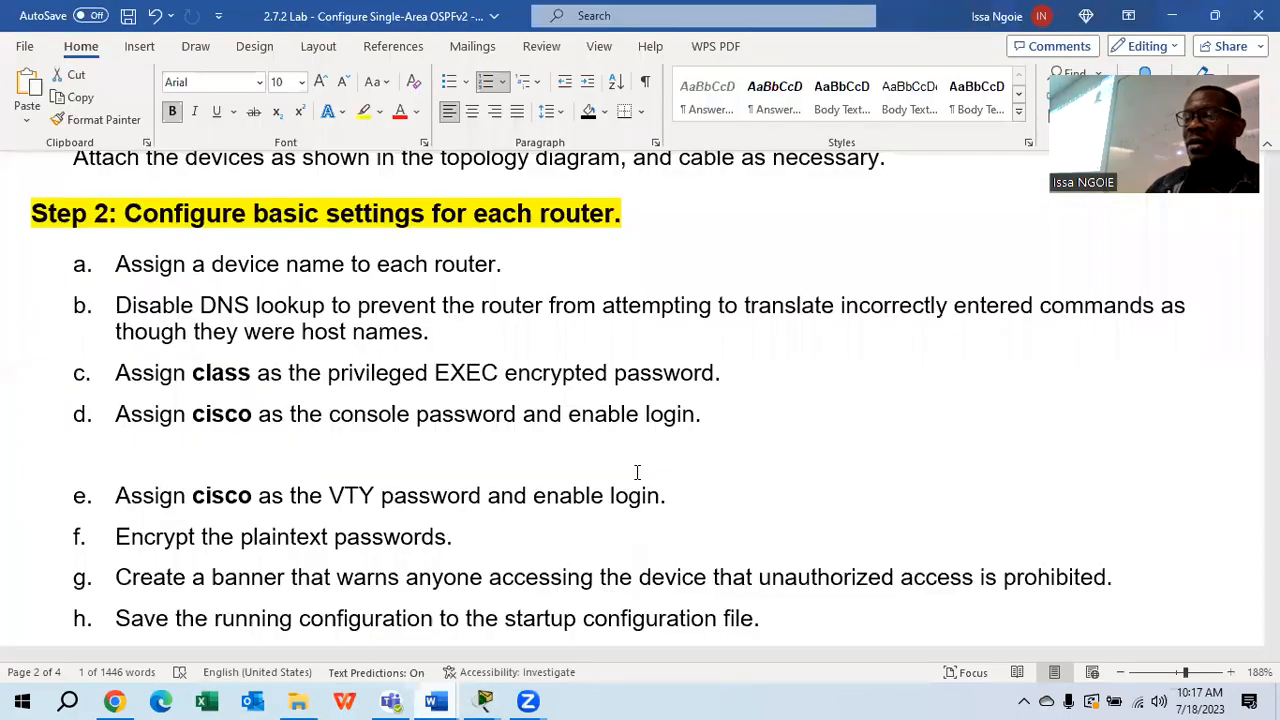
pyautogui.click(737, 373)
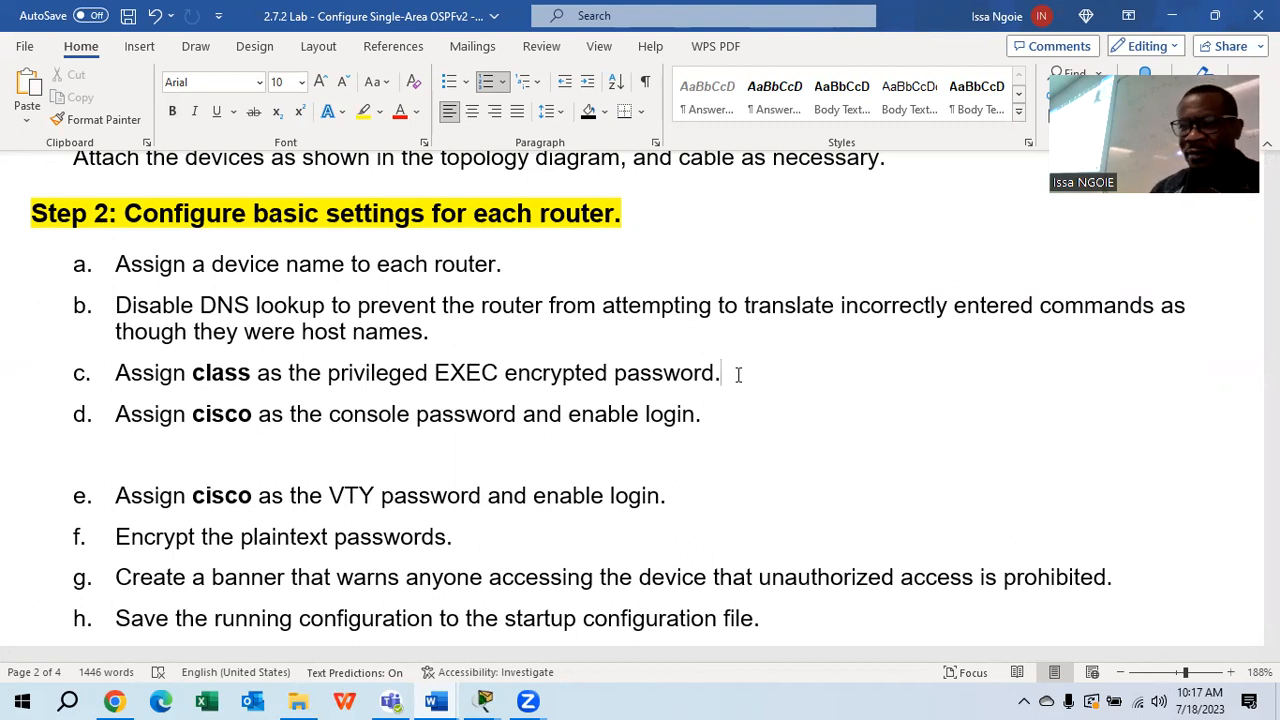
pyautogui.scroll(-3, 720, 365)
pyautogui.scroll(1, 720, 365)
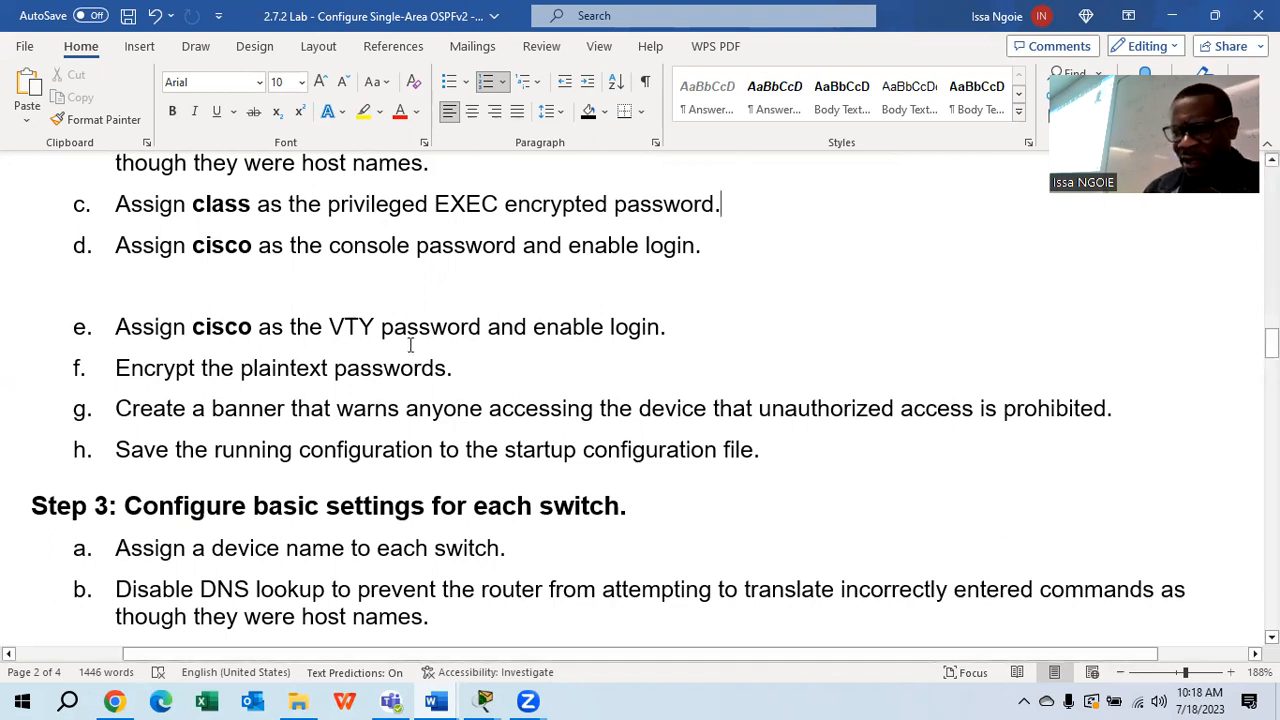
pyautogui.moveTo(484, 701)
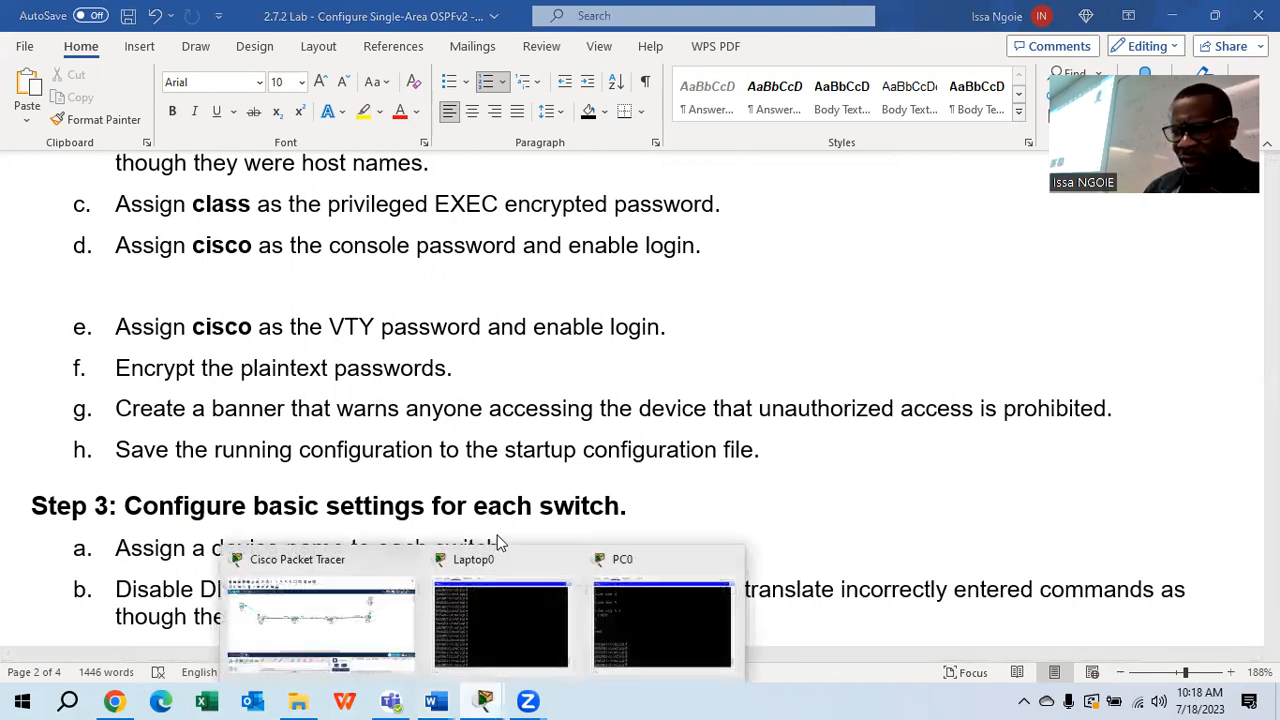
pyautogui.click(382, 618)
# On SABAR1, enter LINE CONSOLE 0, set the console password, and type LOGIN
pyautogui.click(96, 221)
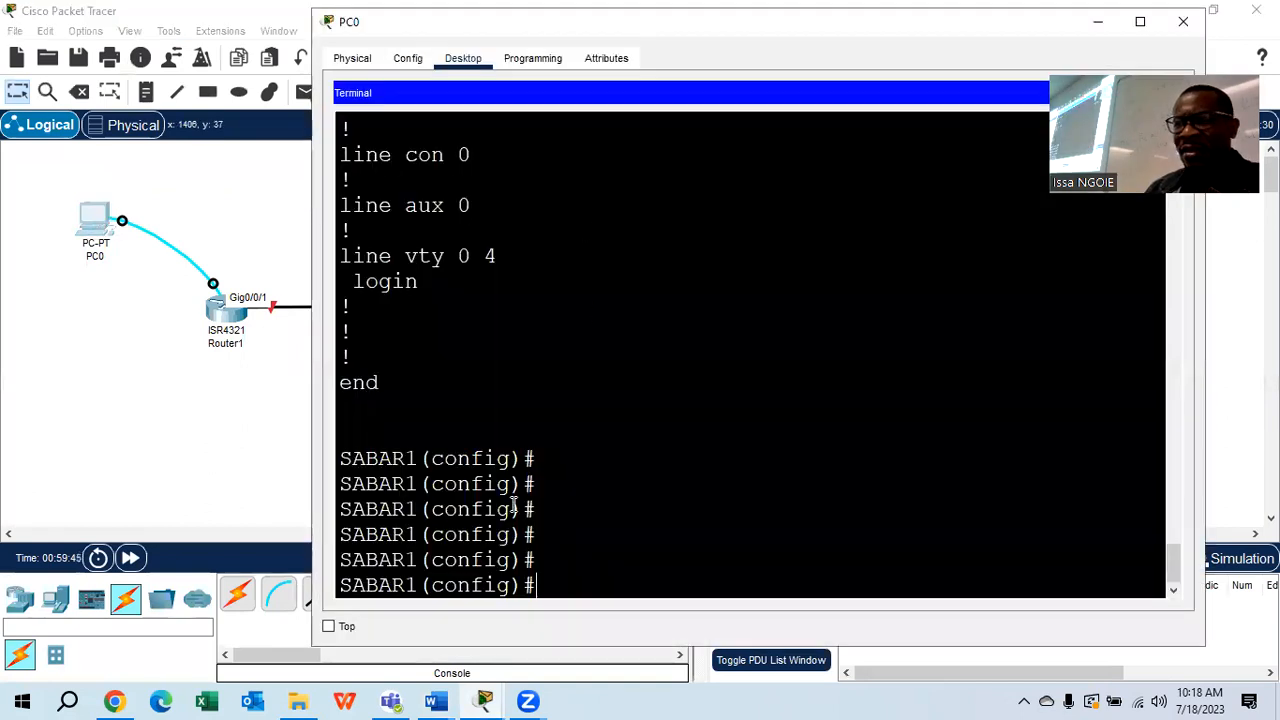
pyautogui.write('LINE ')
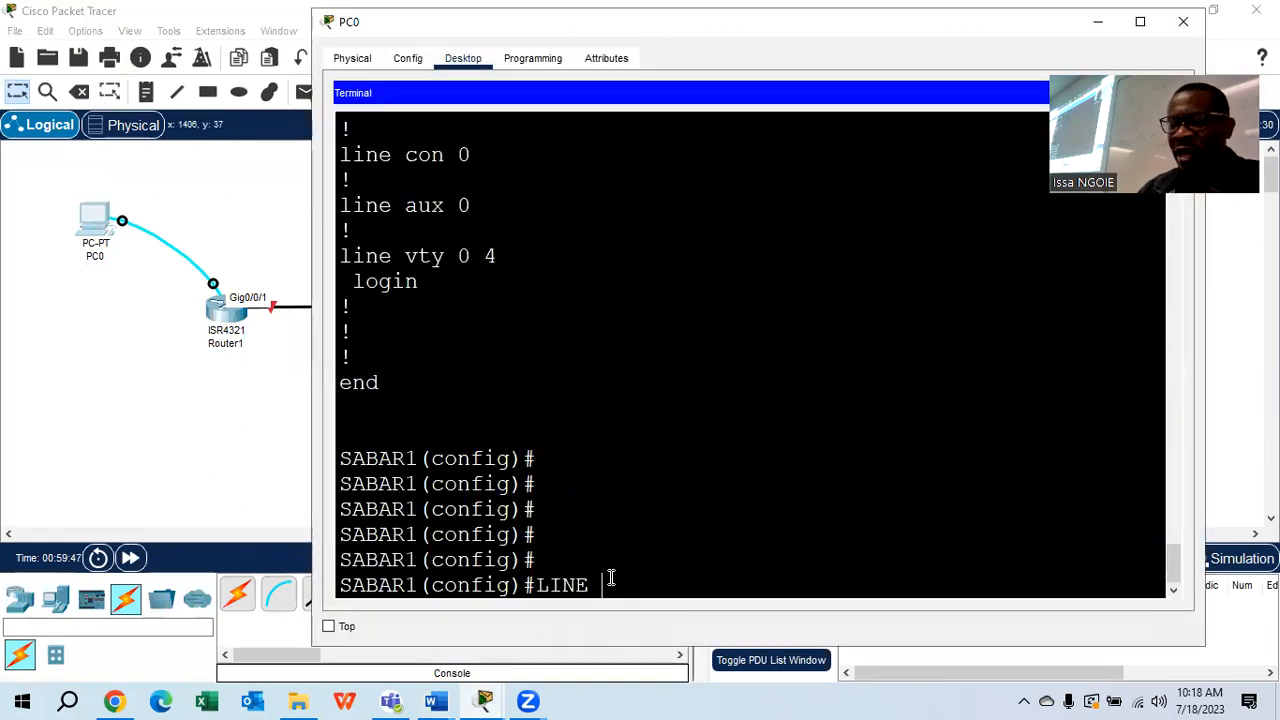
pyautogui.write('CONSOLE 0')
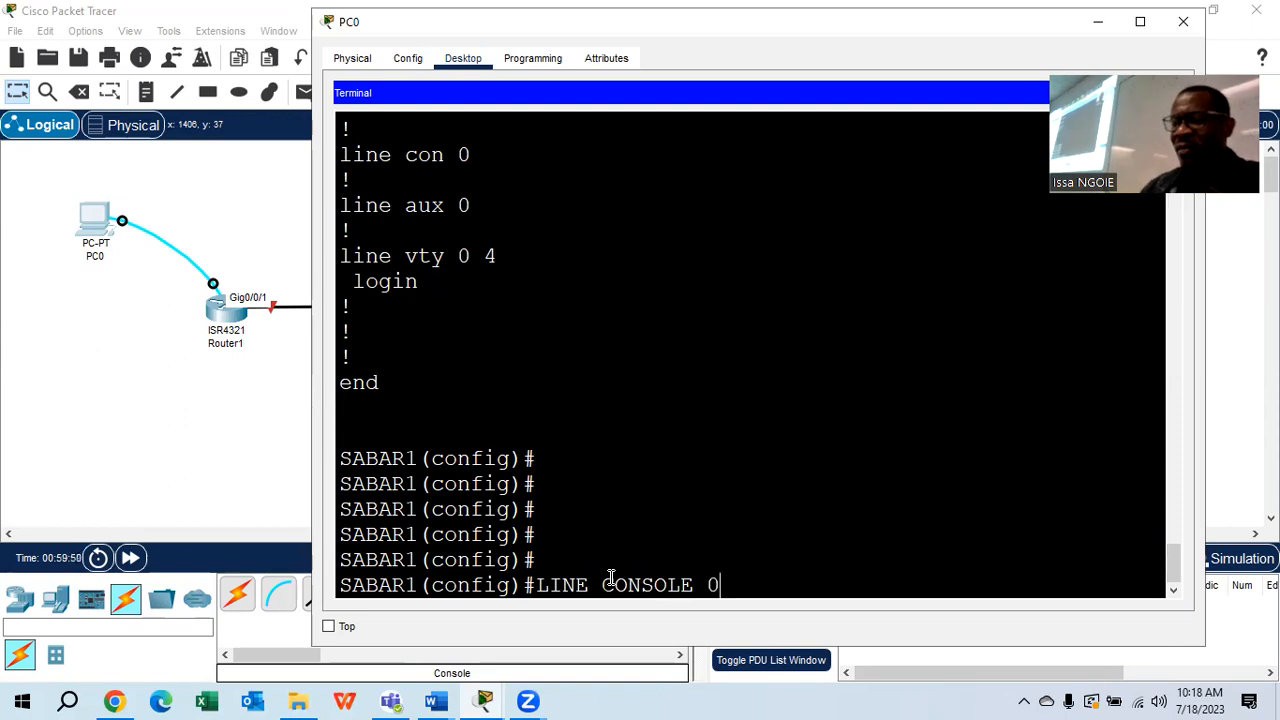
pyautogui.press('Return')
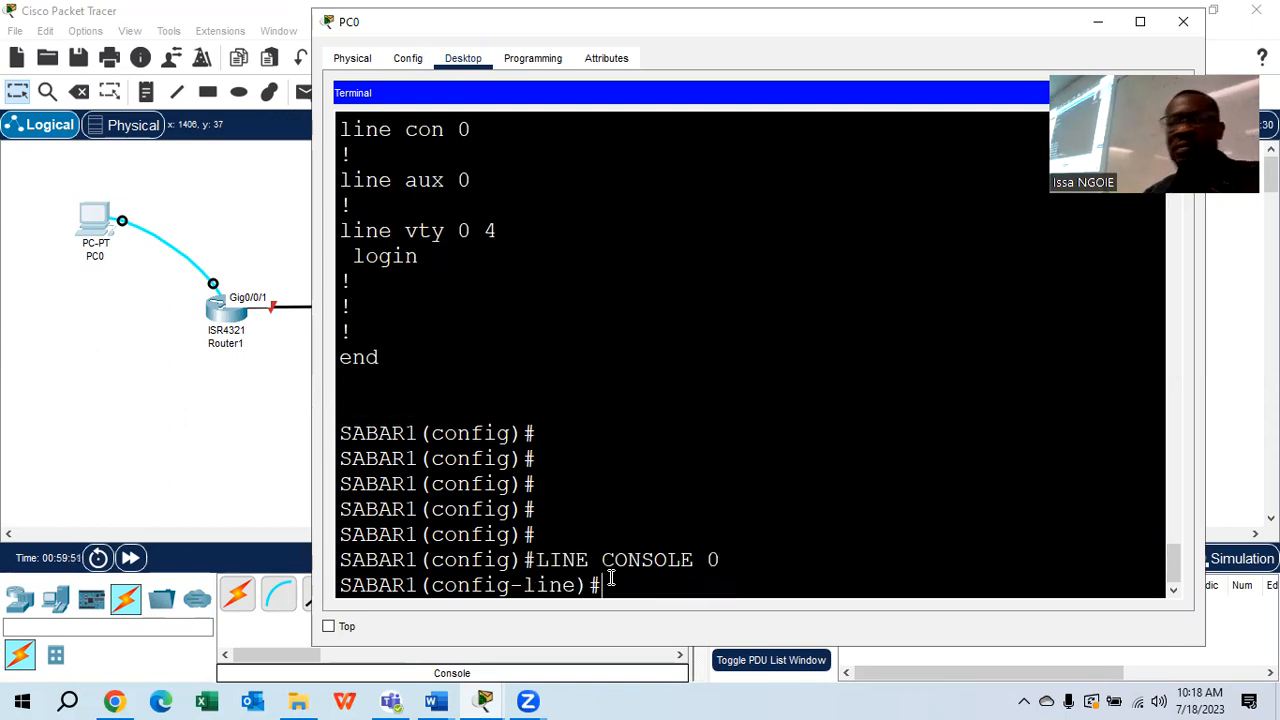
pyautogui.write('PASSWOR')
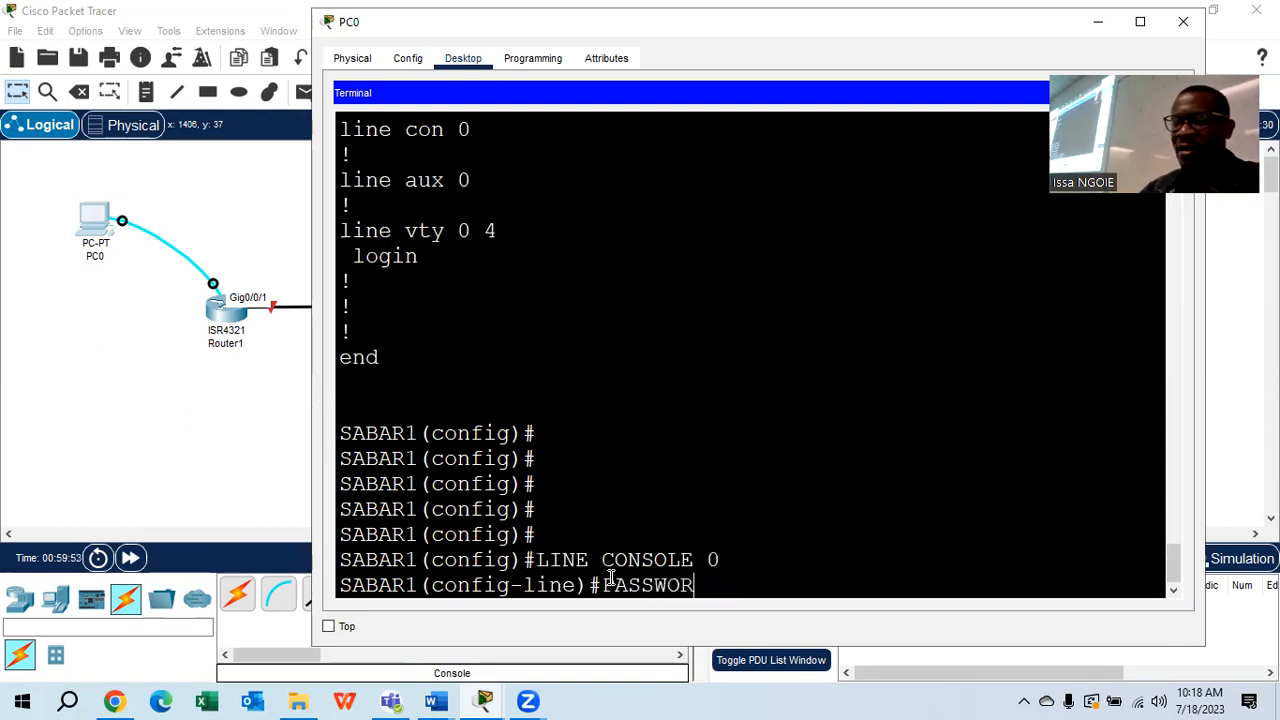
pyautogui.write('D CISCO')
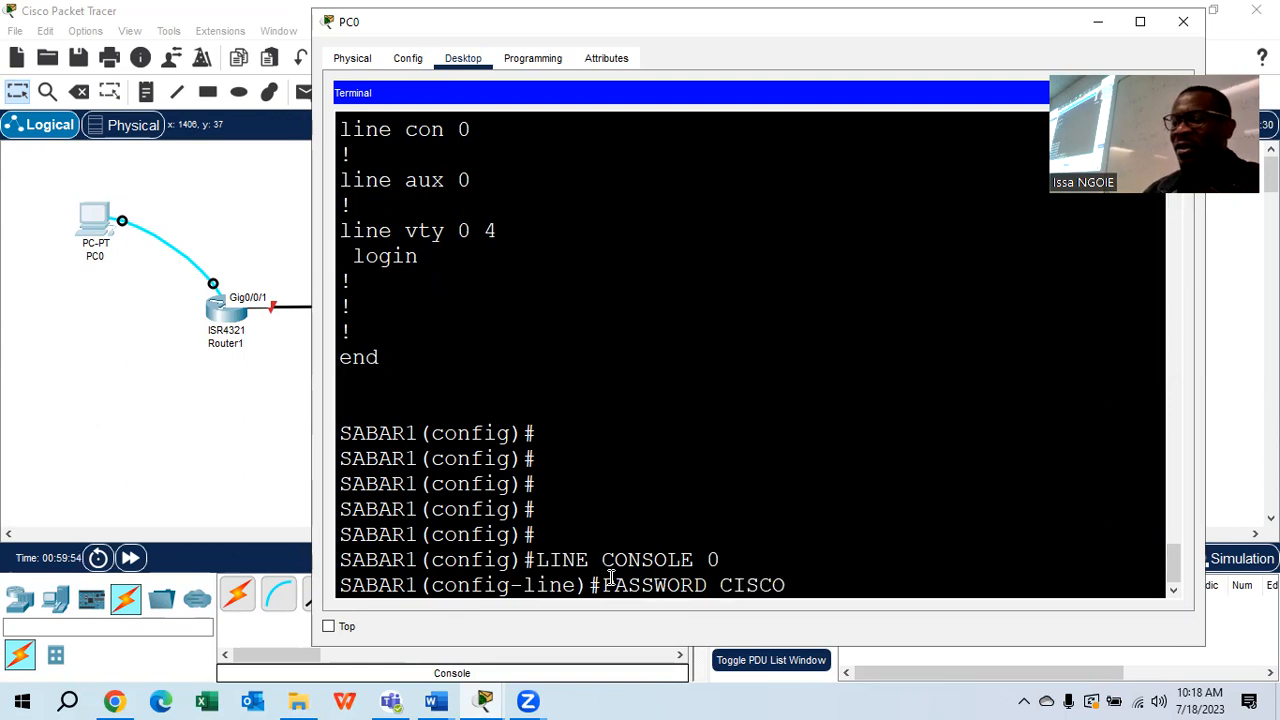
pyautogui.press('Return')
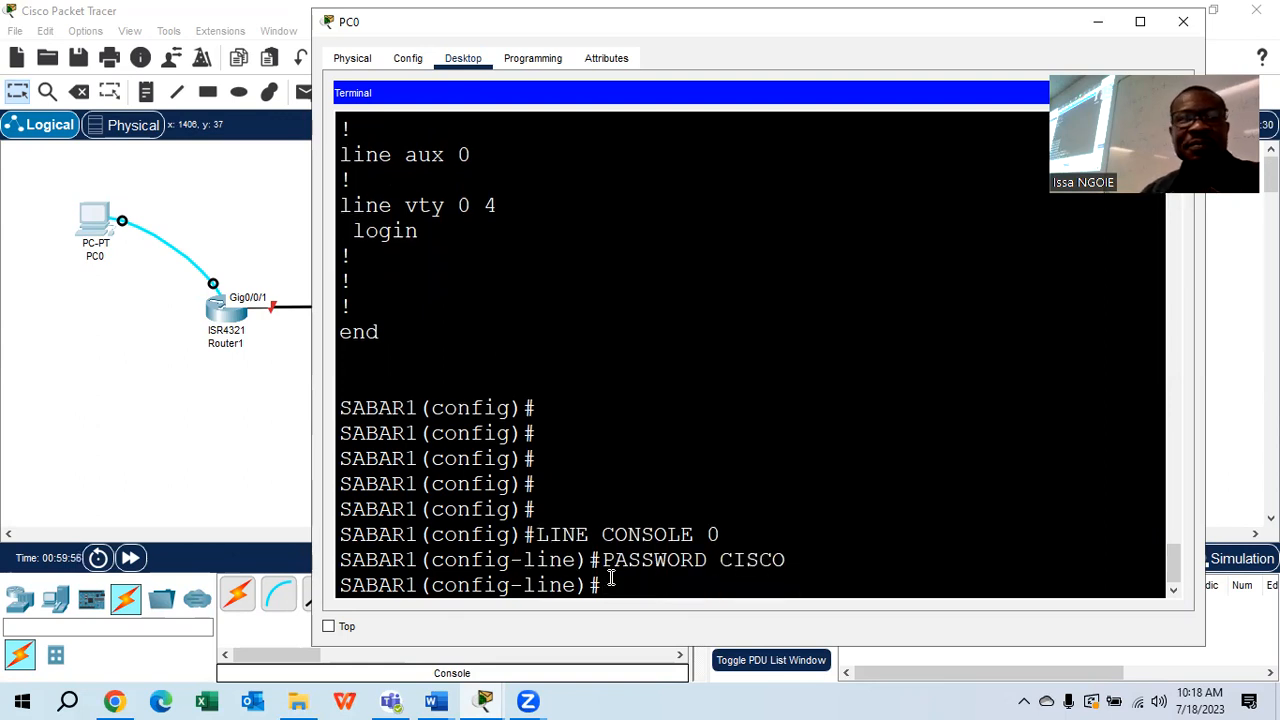
pyautogui.write('LOGIN')
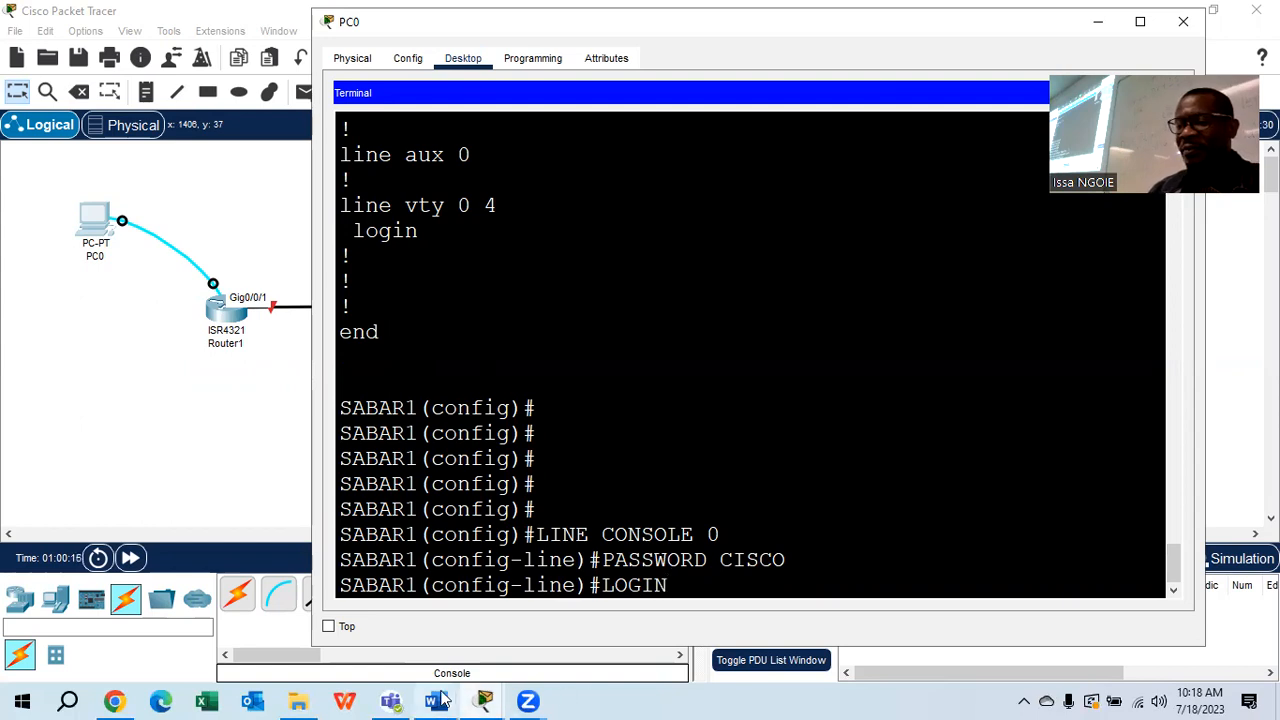
# Select item d on the console password in the Word handout, then return to PC0's terminal
pyautogui.moveTo(435, 701)
pyautogui.click(572, 627)
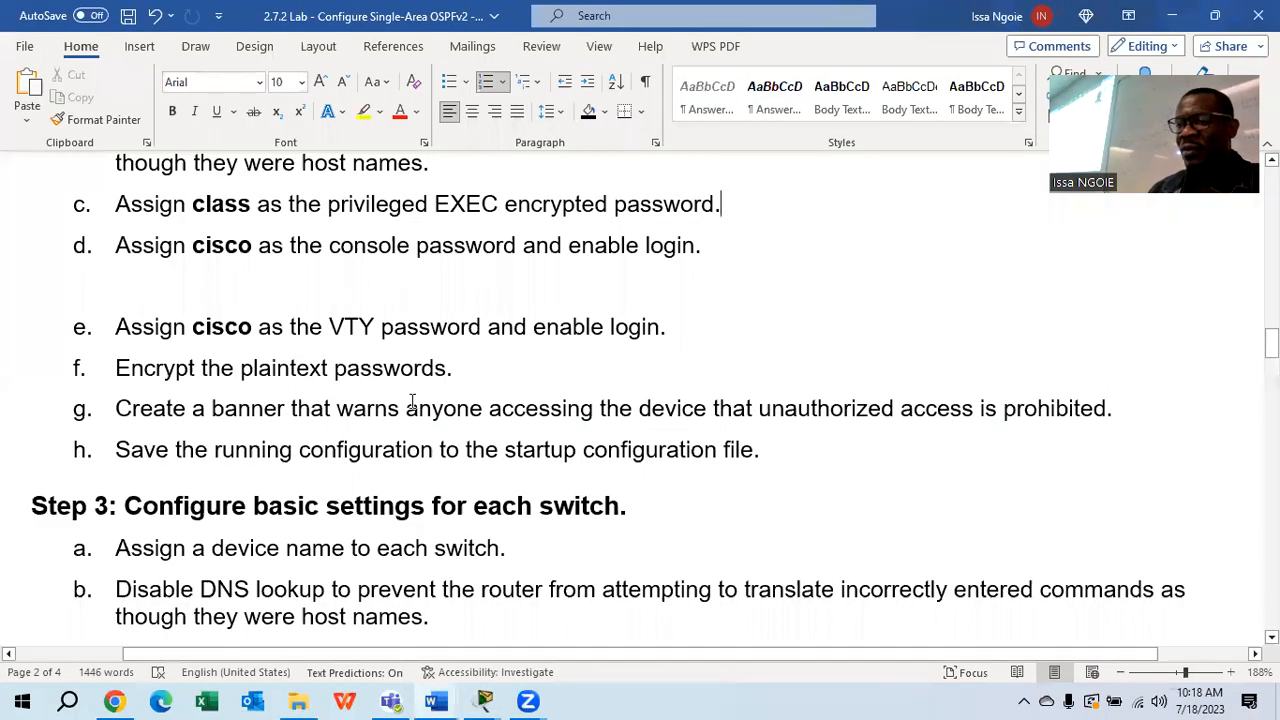
pyautogui.moveTo(113, 248); pyautogui.dragTo(714, 246)
pyautogui.moveTo(684, 328); pyautogui.dragTo(684, 328)
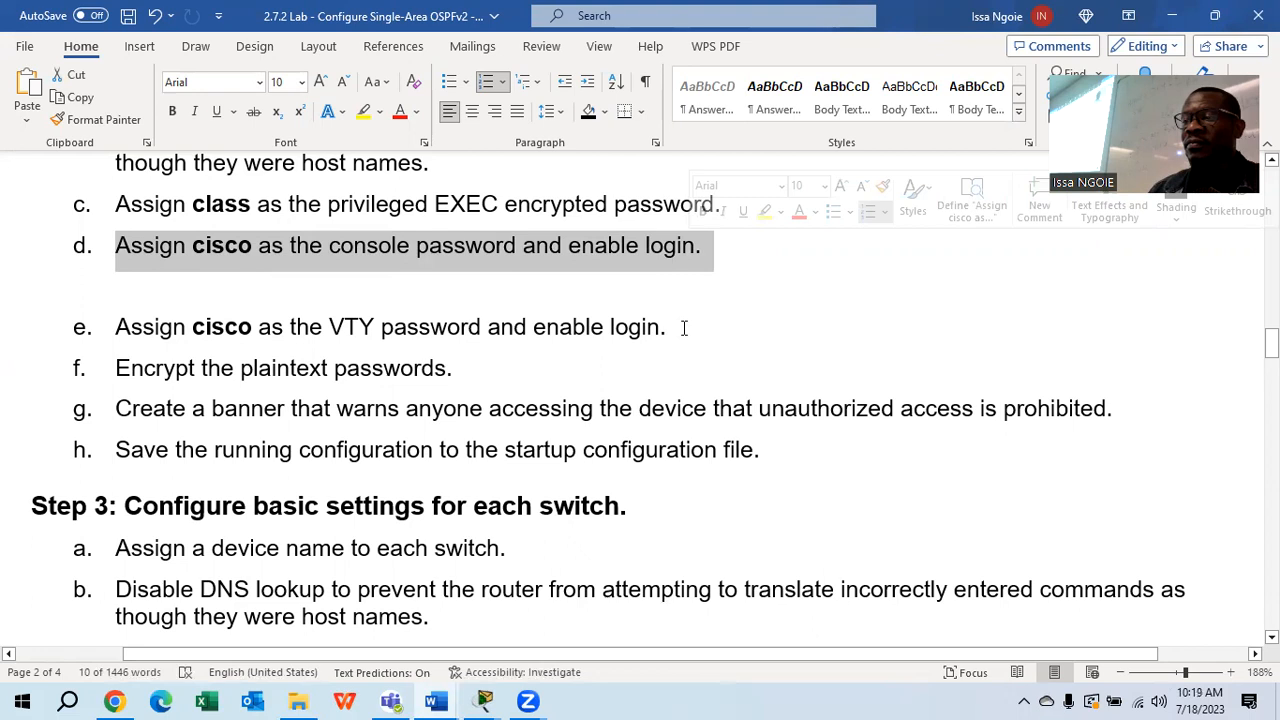
pyautogui.click(684, 328)
pyautogui.moveTo(484, 701)
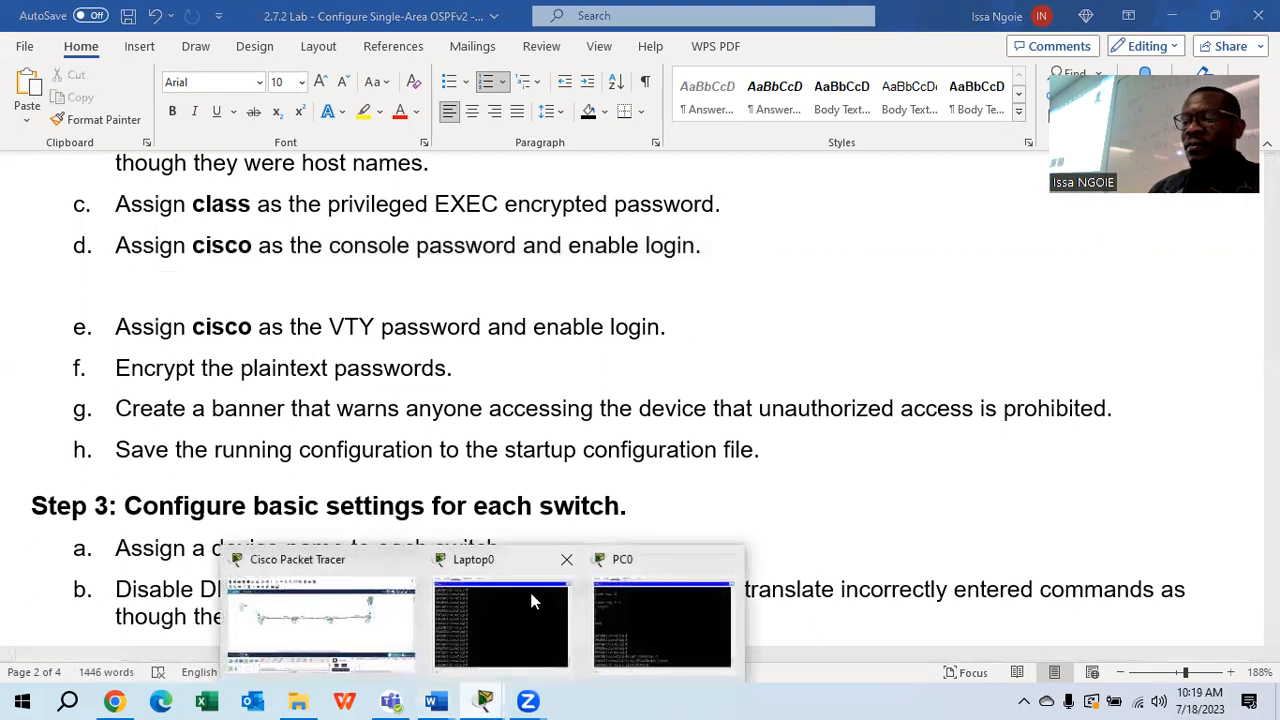
pyautogui.click(658, 626)
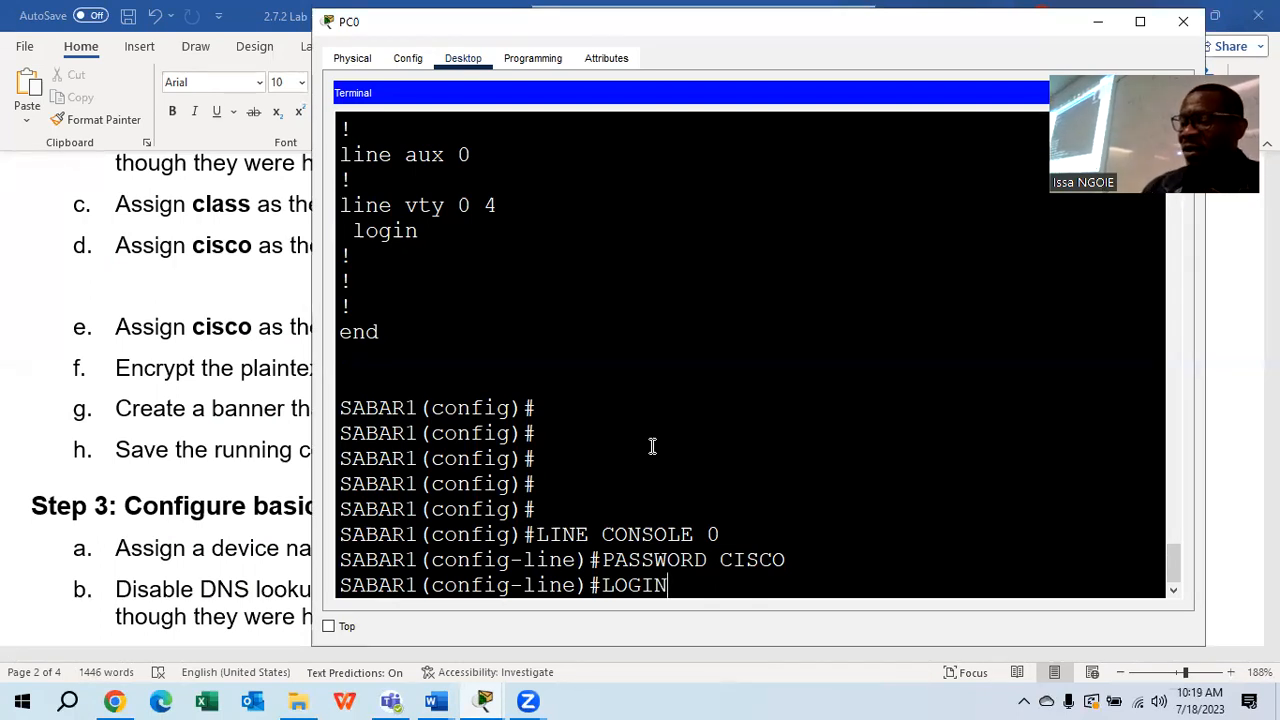
# Enable console login on SABAR1 and list its running configuration with DO SHOW RUN
pyautogui.press('Return')
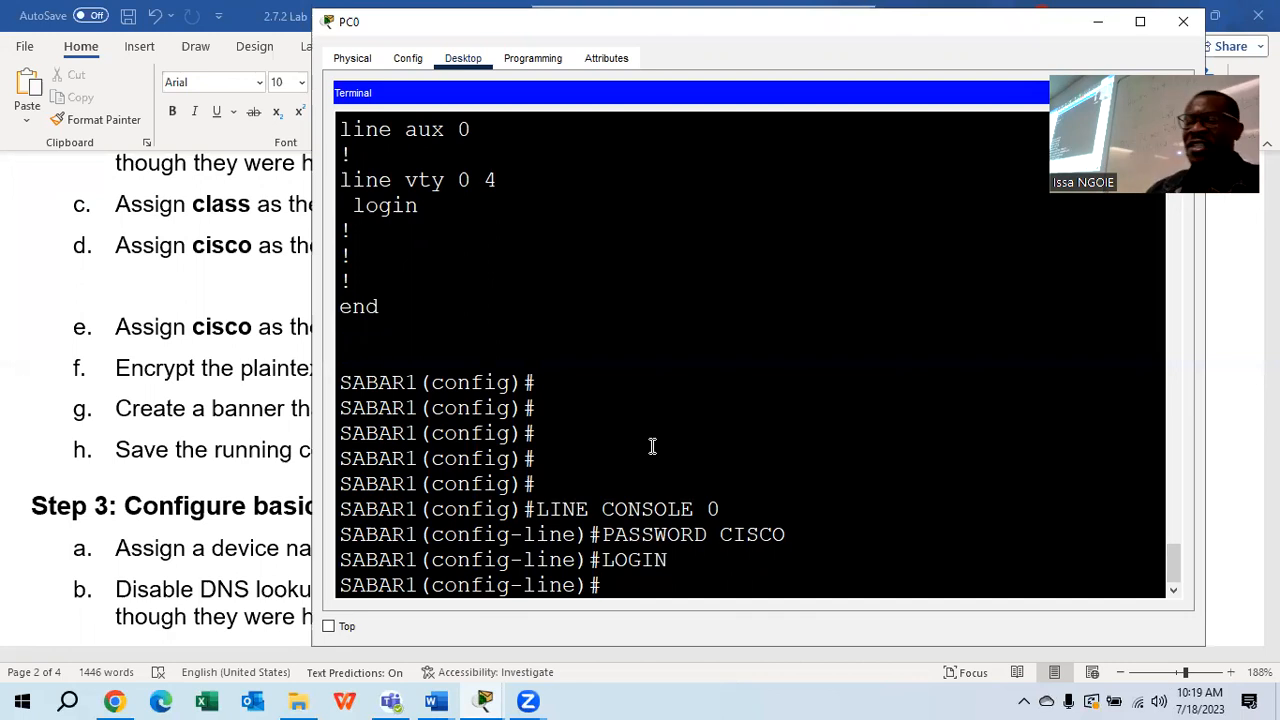
pyautogui.write('DO SHOW RUN')
pyautogui.press('Return')
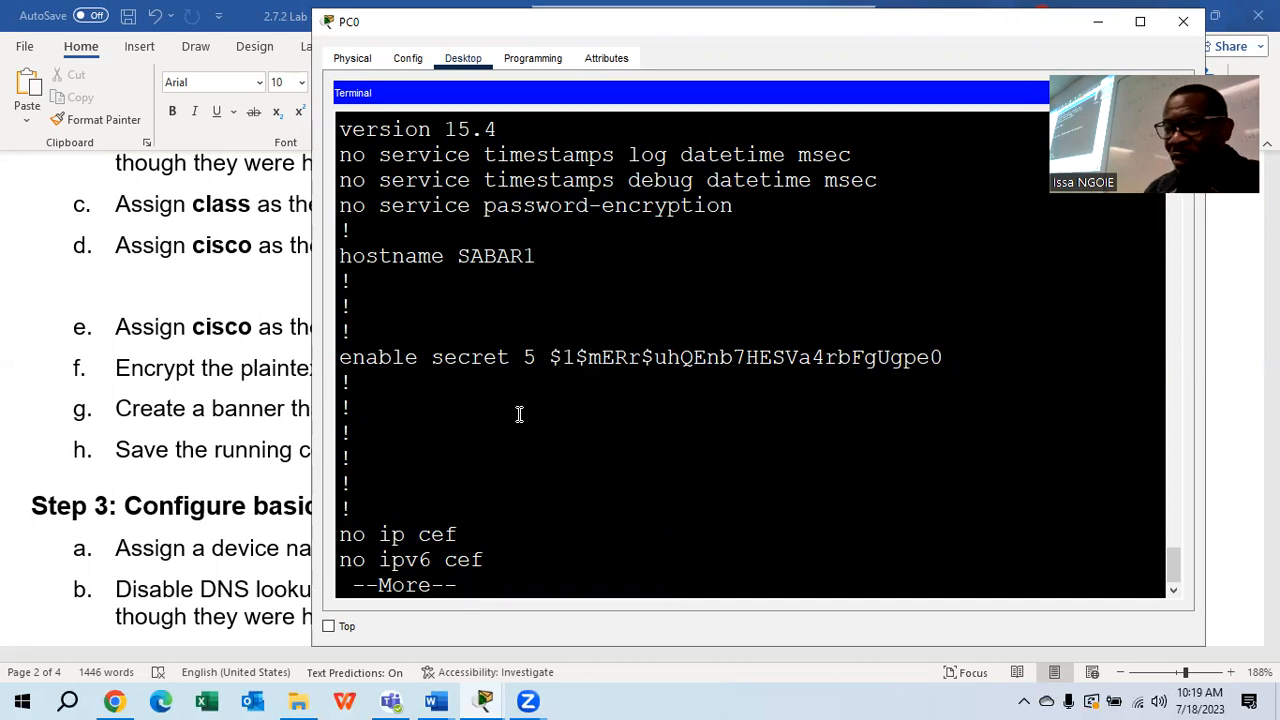
pyautogui.press('Return')
pyautogui.press('Return')
pyautogui.press('Return')
pyautogui.press('Return')
pyautogui.press('Return')
pyautogui.press('Return')
pyautogui.press('Return')
pyautogui.press('Return')
pyautogui.press('Return')
pyautogui.press('Return')
pyautogui.press('Return')
pyautogui.press('Return')
pyautogui.press('Return')
pyautogui.press('Return')
pyautogui.press('Return')
pyautogui.press('Return')
pyautogui.press('Return')
pyautogui.press('Return')
pyautogui.press('Return')
pyautogui.press('Return')
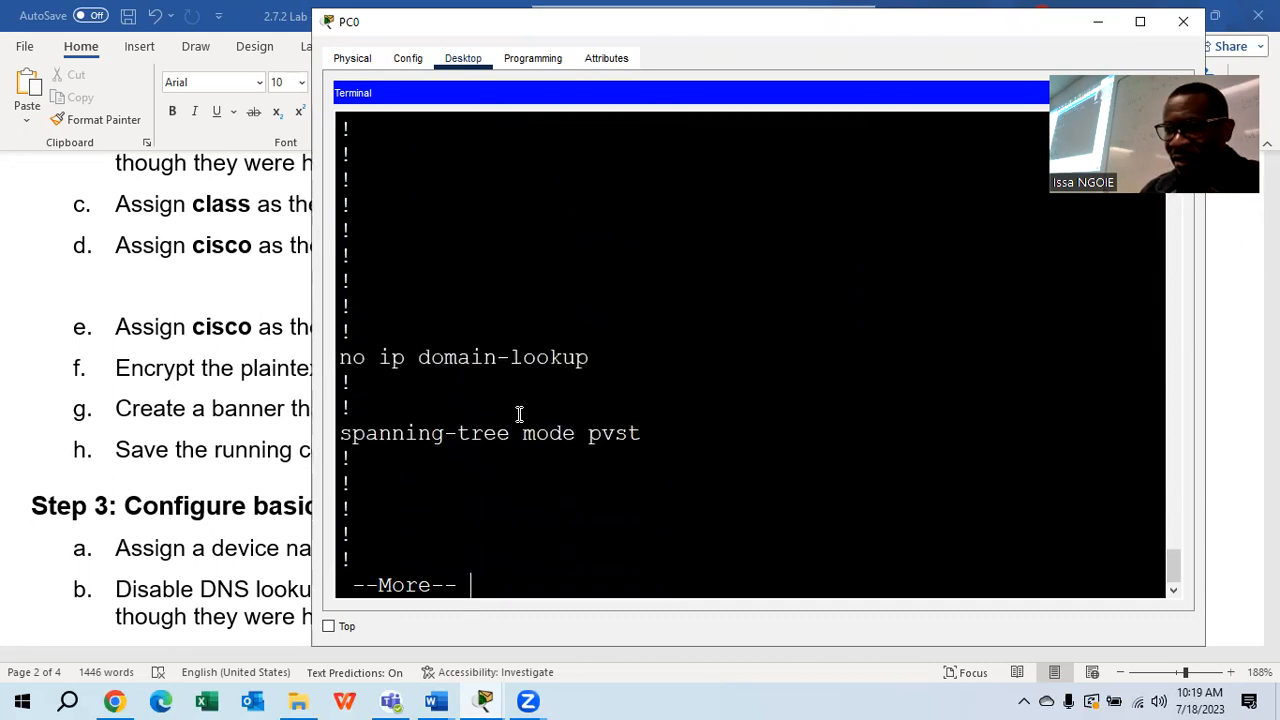
# Page through the running configuration to confirm line con 0 shows a password and login
pyautogui.scroll(2, 519, 414)
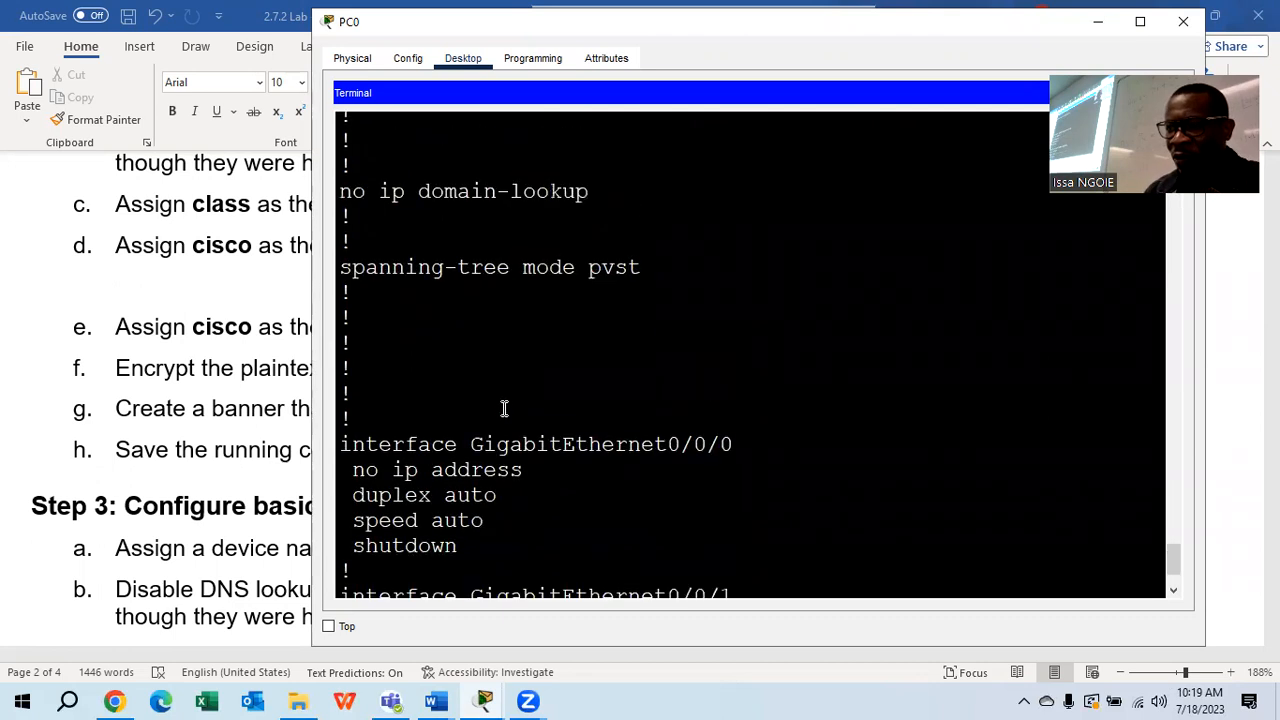
pyautogui.scroll(1, 510, 400)
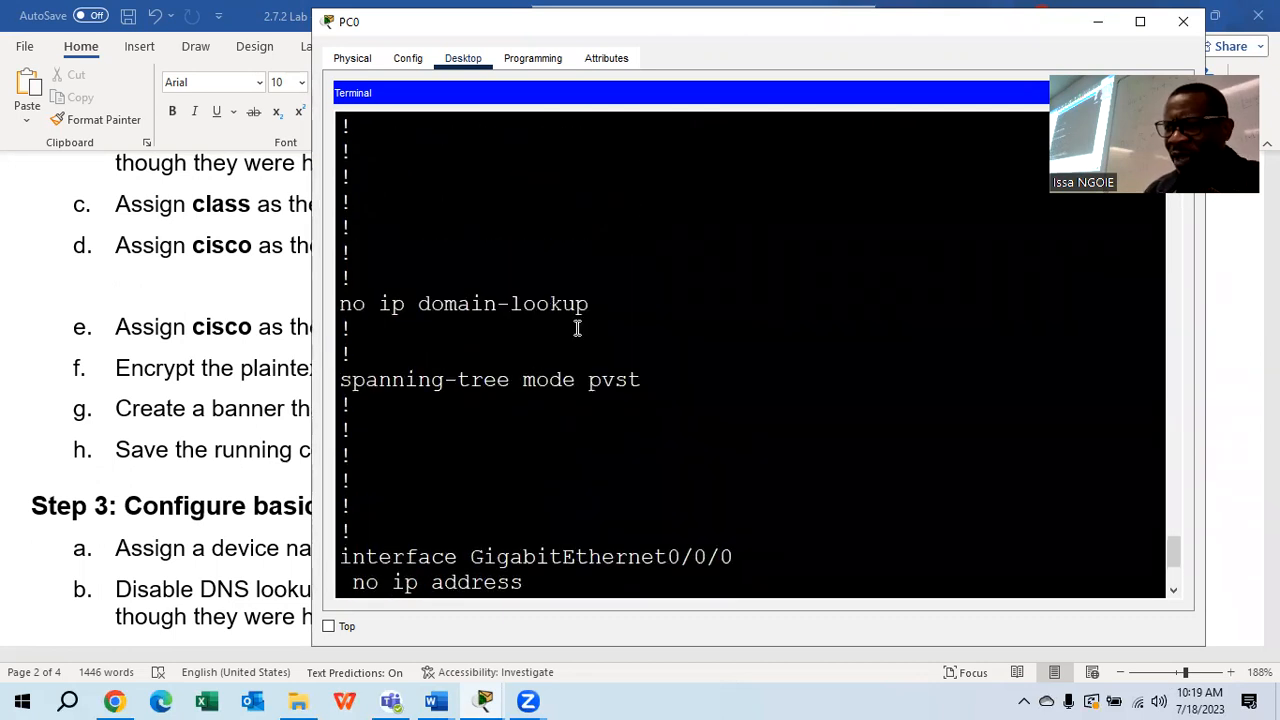
pyautogui.moveTo(590, 304); pyautogui.dragTo(437, 335)
pyautogui.scroll(3, 508, 412)
pyautogui.scroll(8, 508, 410)
pyautogui.scroll(-3, 510, 401)
pyautogui.scroll(-10, 510, 400)
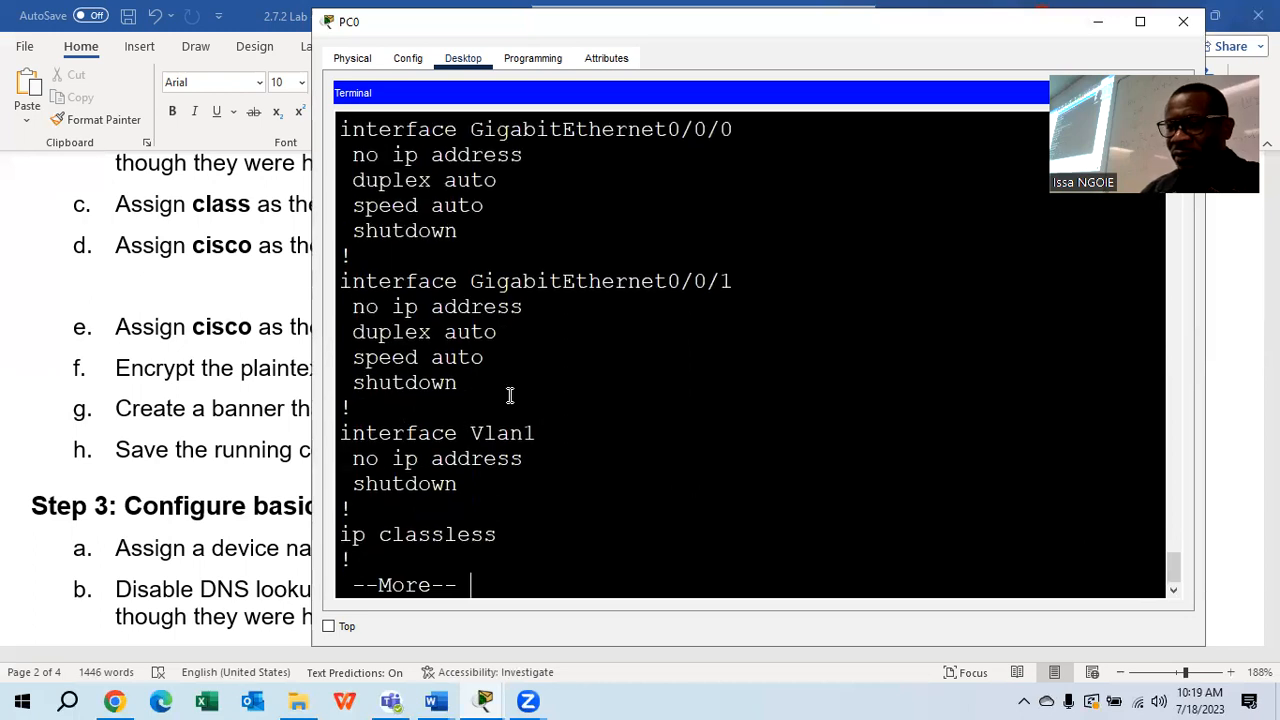
pyautogui.press('Return')
pyautogui.press('Return')
pyautogui.press('Return')
pyautogui.press('Return')
pyautogui.press('Return')
pyautogui.press('Return')
pyautogui.press('Return')
pyautogui.press('Return')
pyautogui.press('Return')
pyautogui.press('Return')
pyautogui.press('Return')
pyautogui.press('Return')
pyautogui.press('Return')
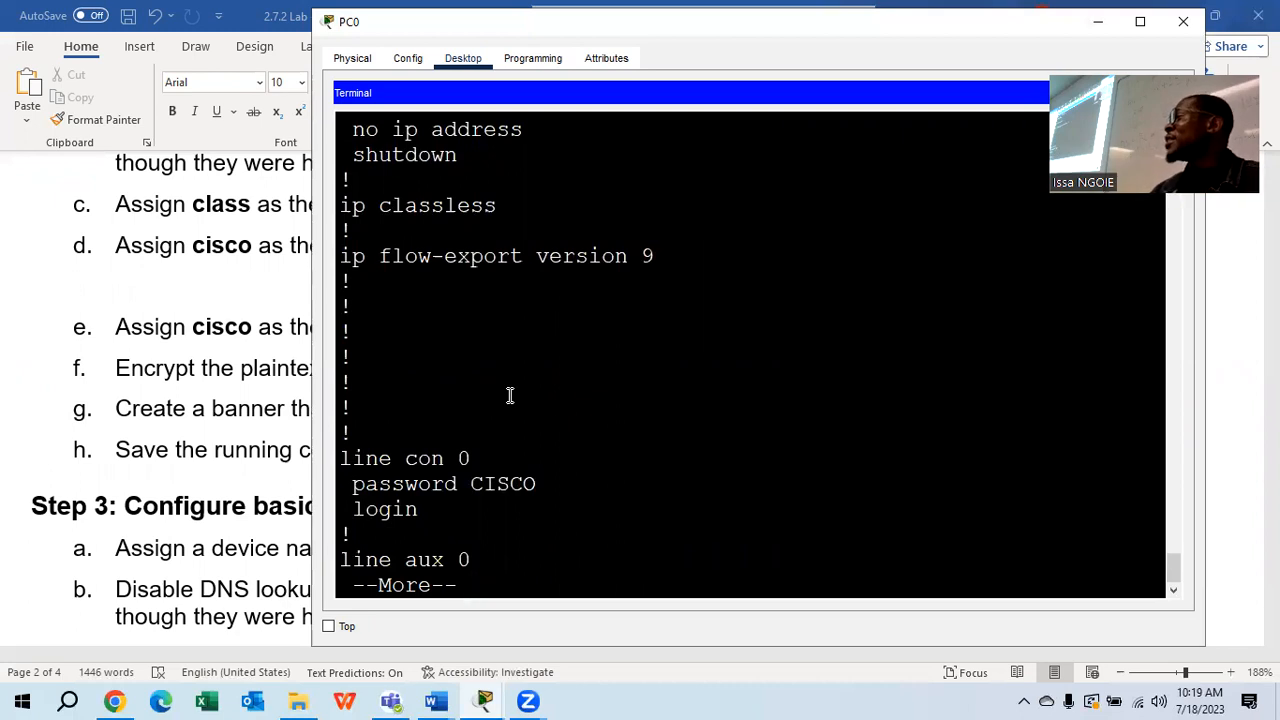
pyautogui.moveTo(546, 490); pyautogui.dragTo(470, 487)
pyautogui.click(472, 519)
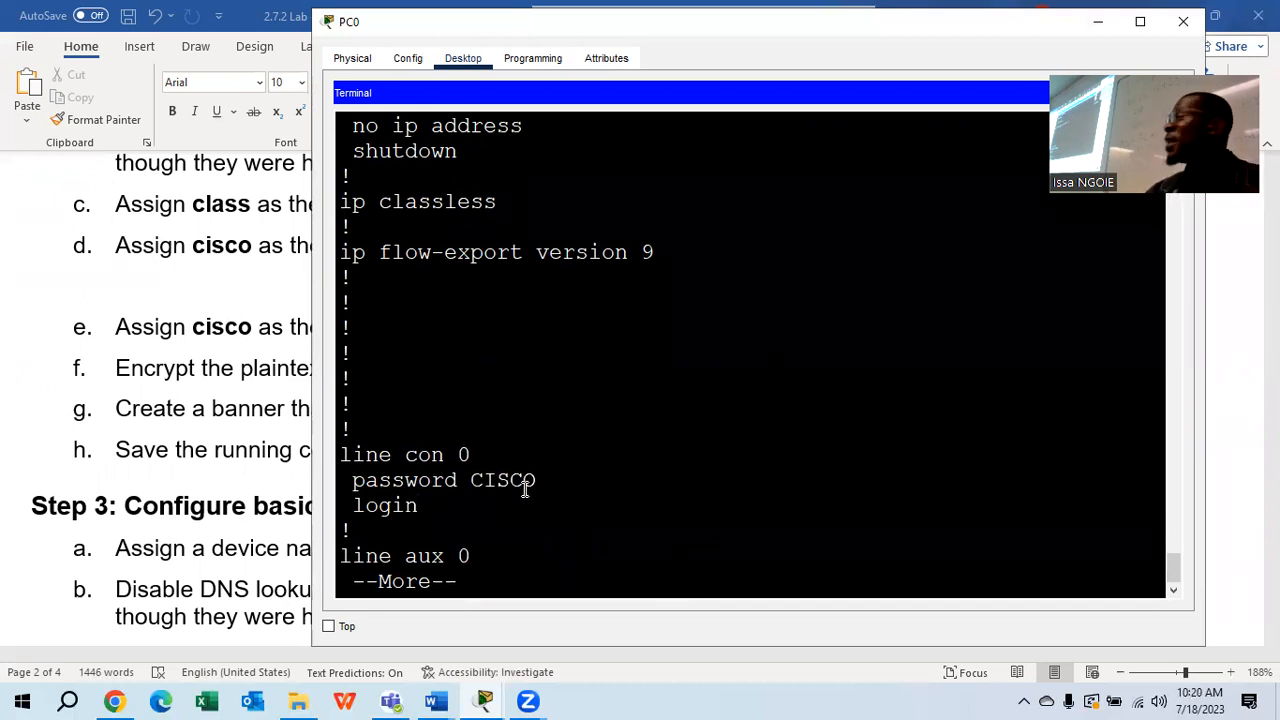
pyautogui.press('Return')
pyautogui.press('Return')
pyautogui.press('Return')
pyautogui.press('Return')
pyautogui.press('Return')
pyautogui.press('Return')
pyautogui.press('Return')
pyautogui.press('Return')
pyautogui.press('Return')
pyautogui.press('Return')
pyautogui.press('Return')
pyautogui.press('Return')
pyautogui.press('Return')
pyautogui.press('Return')
pyautogui.press('Return')
pyautogui.press('Return')
pyautogui.press('Return')
pyautogui.press('Return')
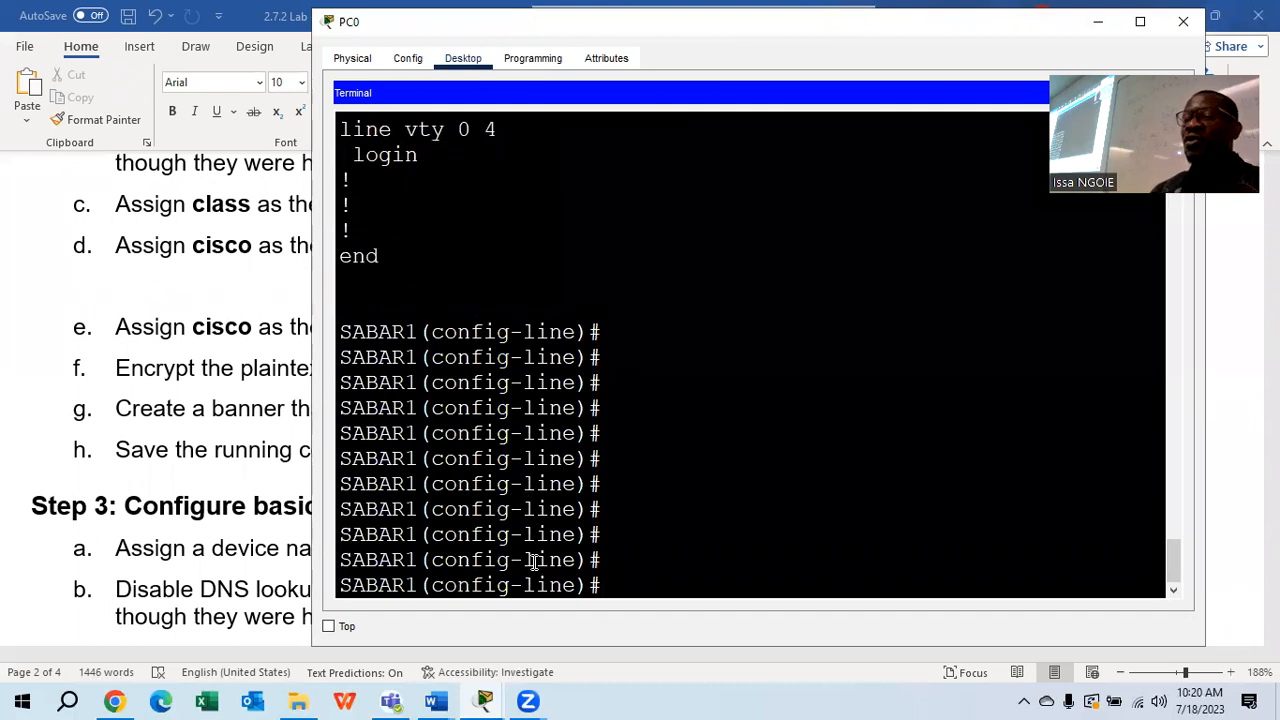
# Bring Packet Tracer forward and open Laptop0's terminal connected to SABAR2
pyautogui.click(484, 700)
pyautogui.click(455, 643)
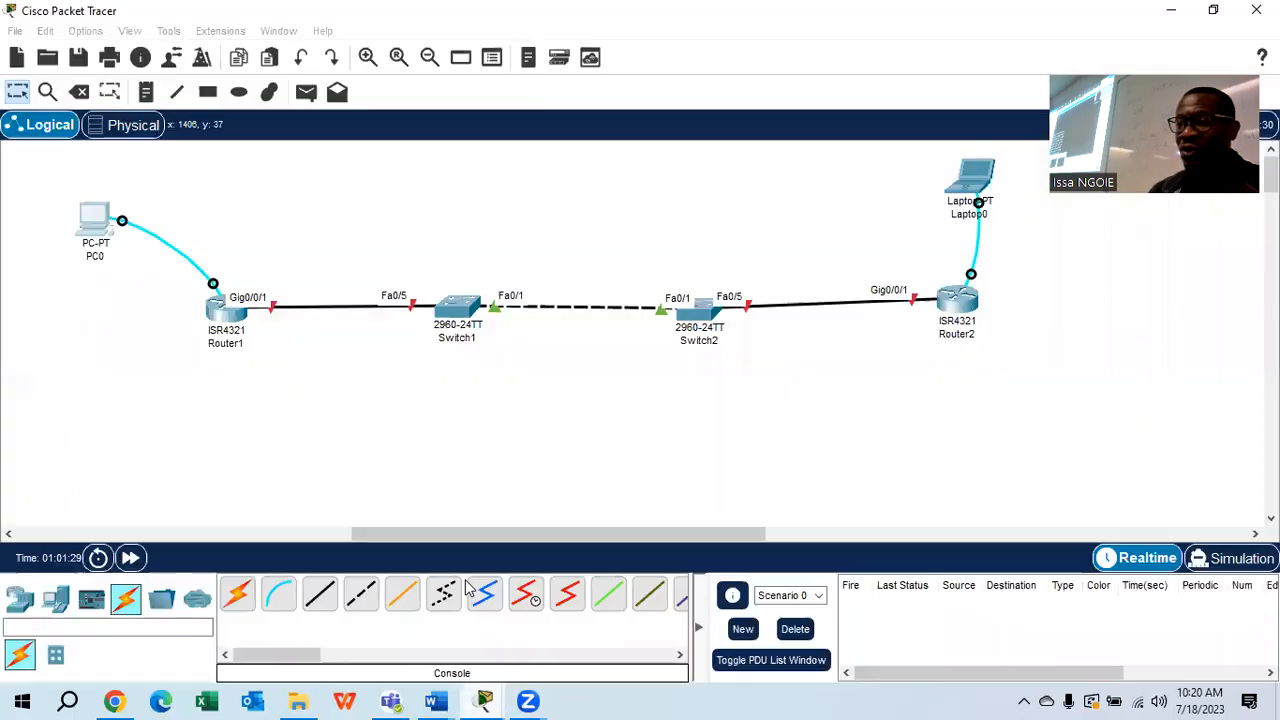
pyautogui.click(971, 181)
pyautogui.scroll(3, 723, 300)
pyautogui.scroll(-4, 700, 400)
# On SABAR2, give console line 0 the lab password and enable login
pyautogui.write('LI')
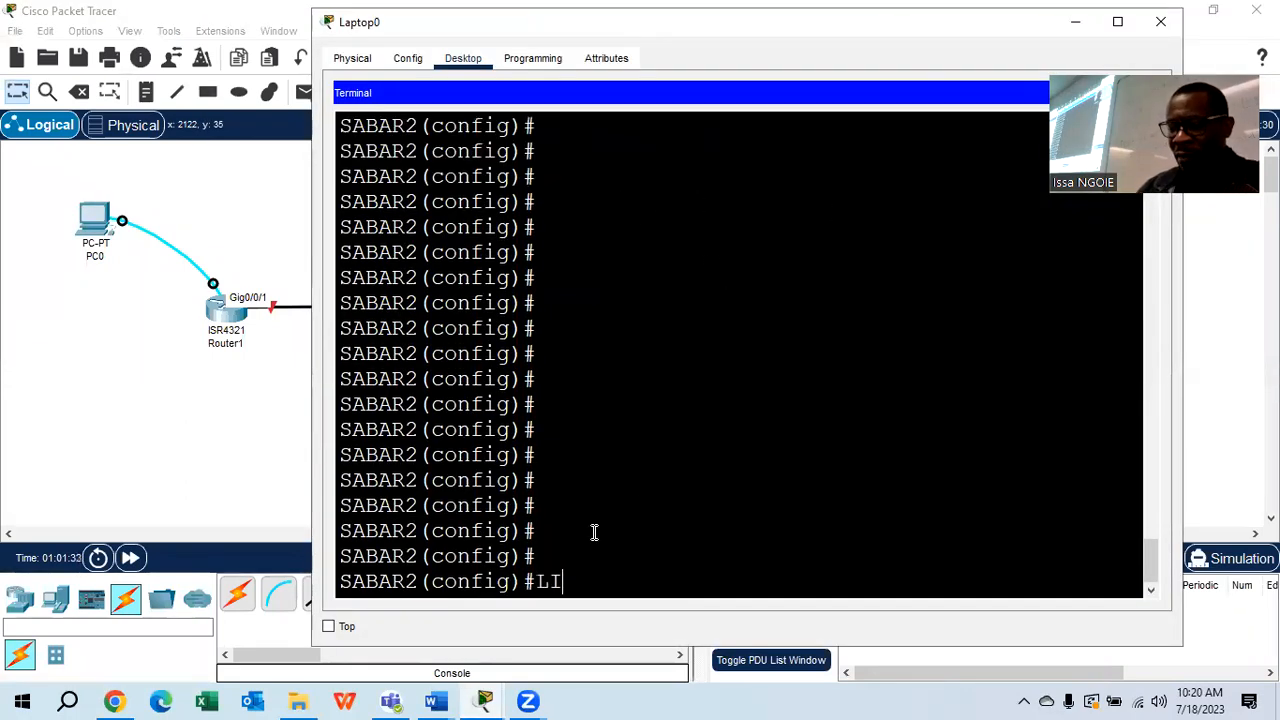
pyautogui.write('NE CONSOLE 0')
pyautogui.press('Return')
pyautogui.write('PASSWORD CISCO')
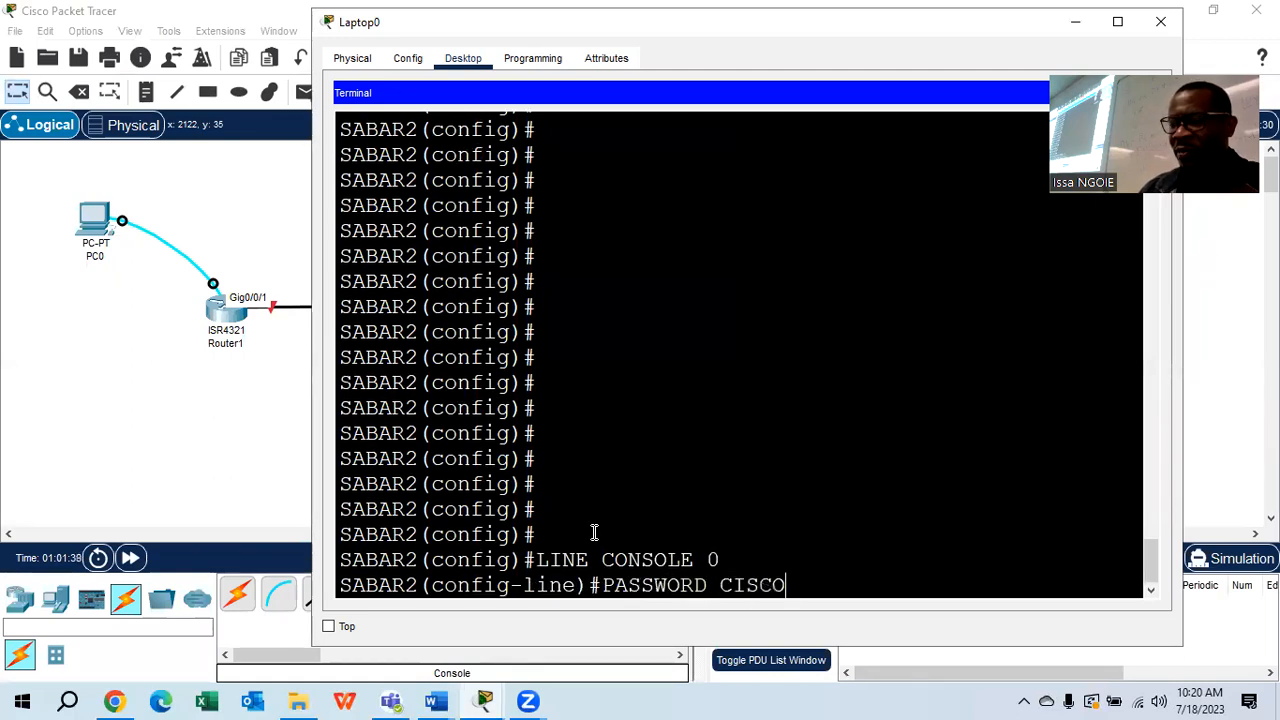
pyautogui.press('Return')
pyautogui.write('LOGIN')
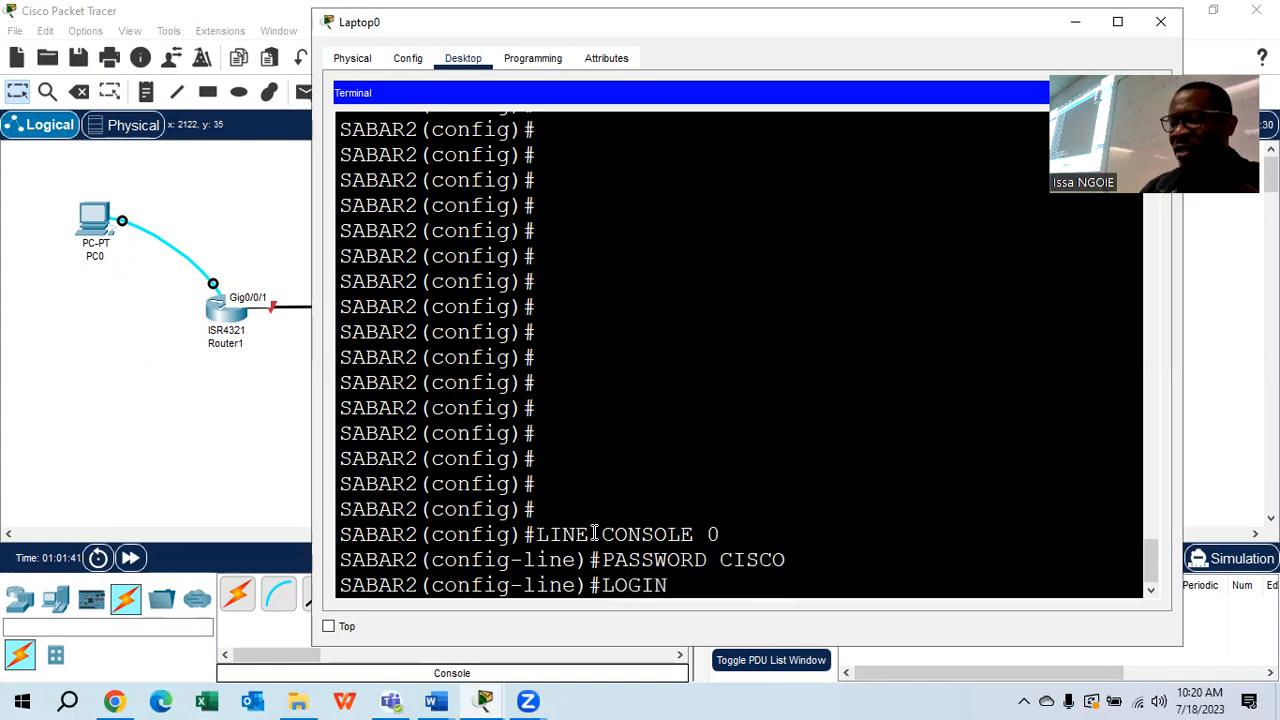
pyautogui.press('Return')
pyautogui.press('Return')
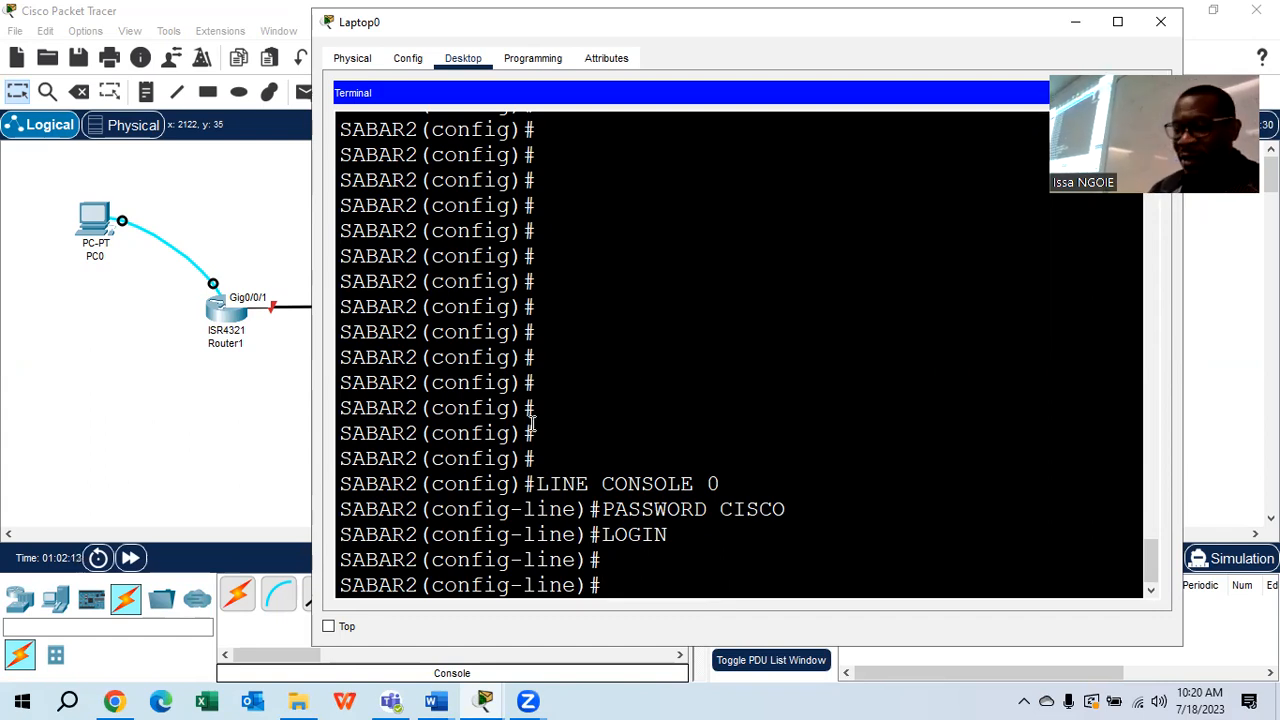
pyautogui.click(435, 701)
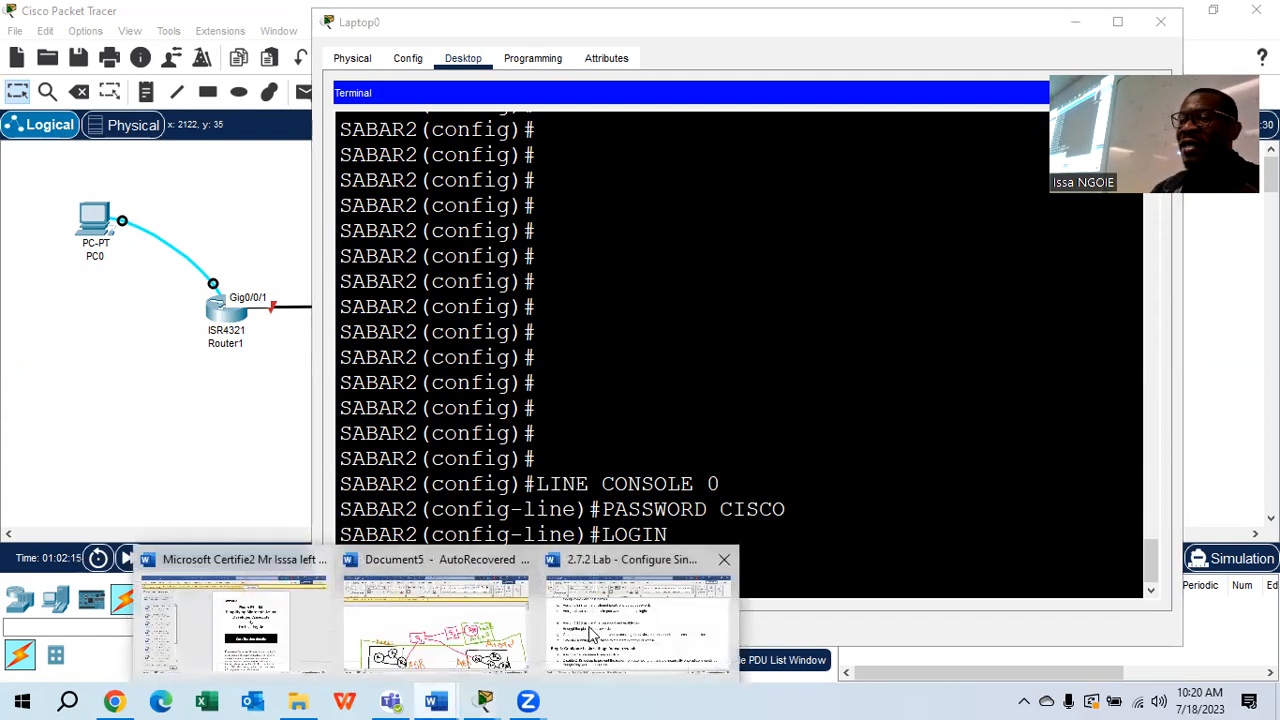
# Bring the 2.7.2 Lab handout forward and highlight step e on VTY password and login
pyautogui.click(562, 632)
pyautogui.scroll(-2, 646, 400)
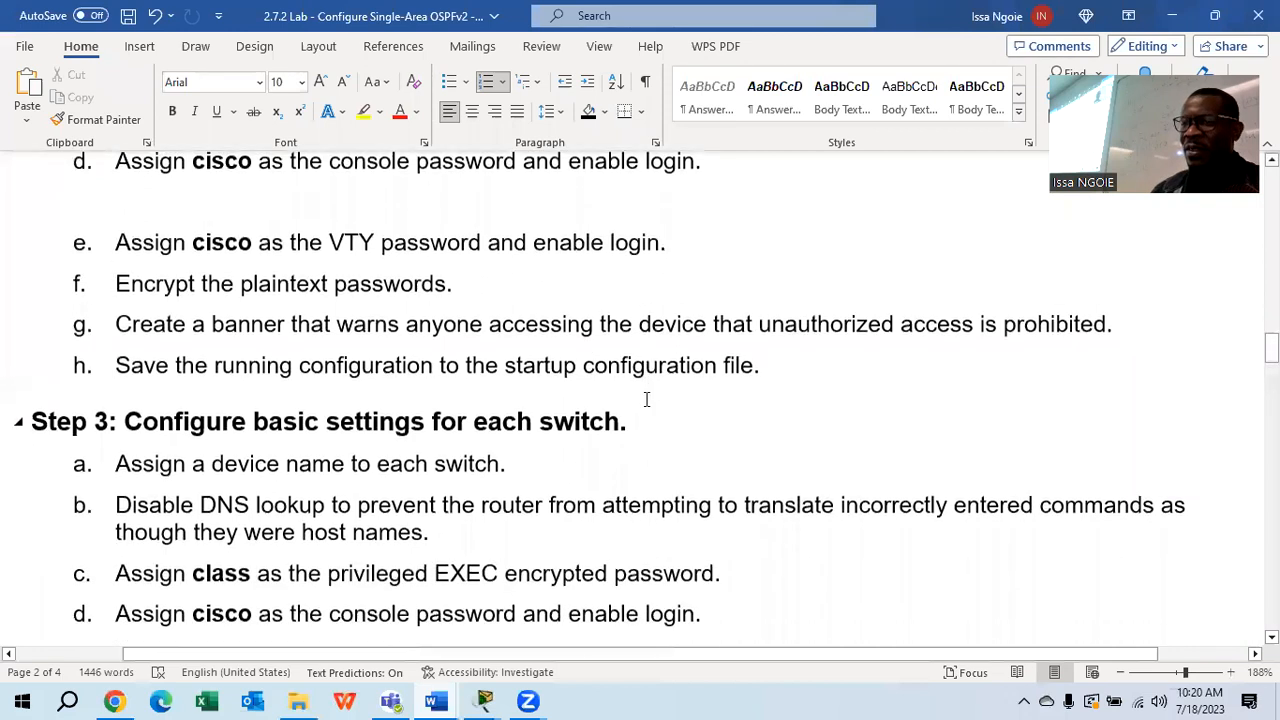
pyautogui.scroll(1, 646, 397)
pyautogui.moveTo(684, 247); pyautogui.dragTo(113, 244)
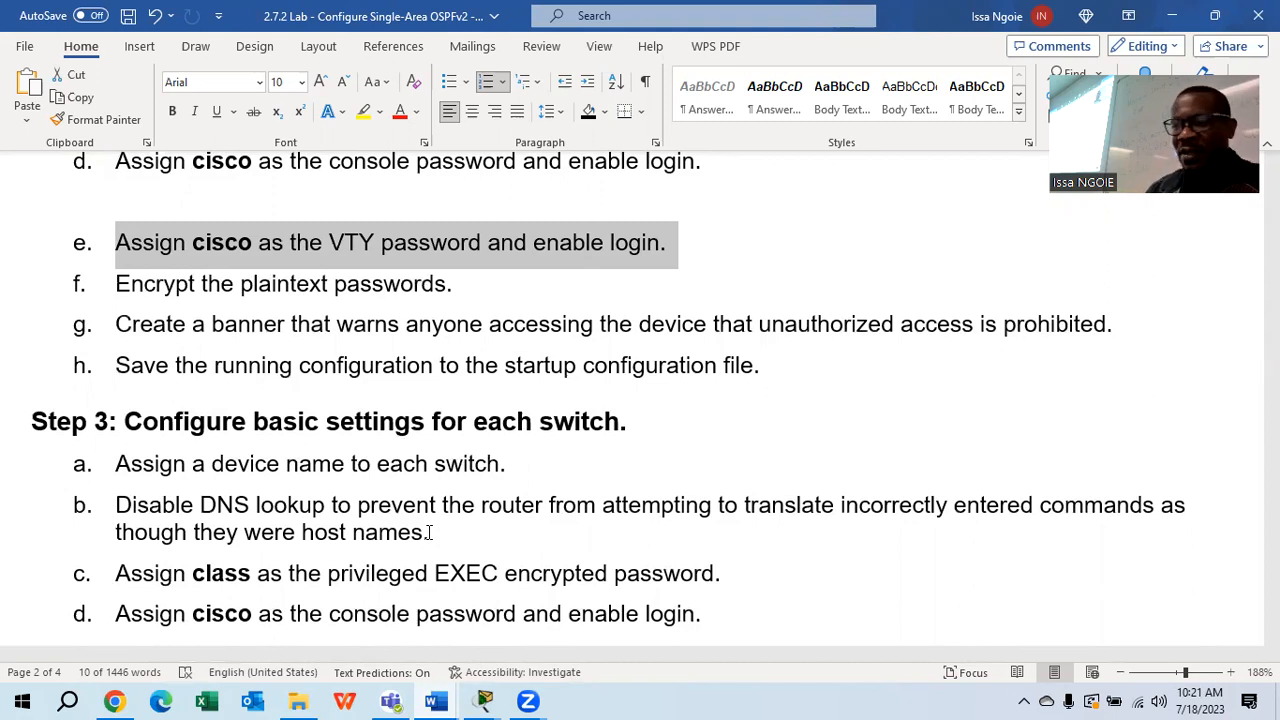
pyautogui.moveTo(492, 676)
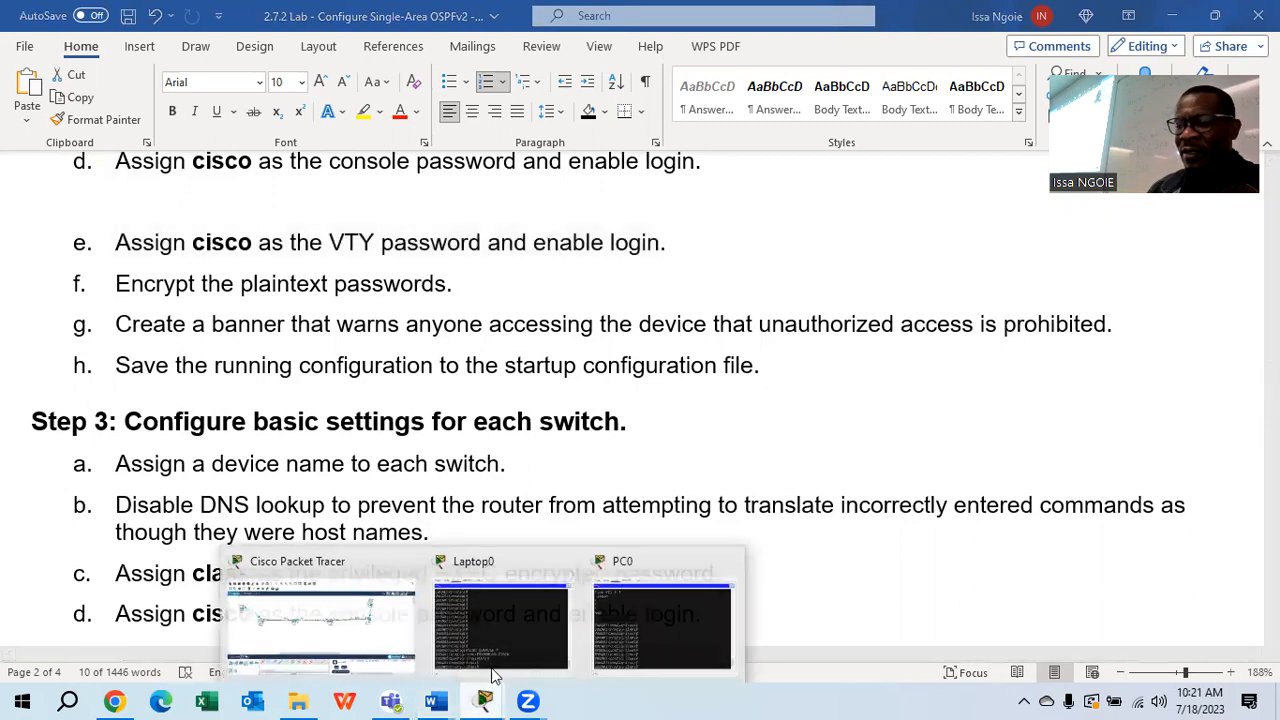
# From PC0's terminal, give SABAR1's line vty 0 4 the lab password and enable login
pyautogui.click(385, 636)
pyautogui.click(92, 220)
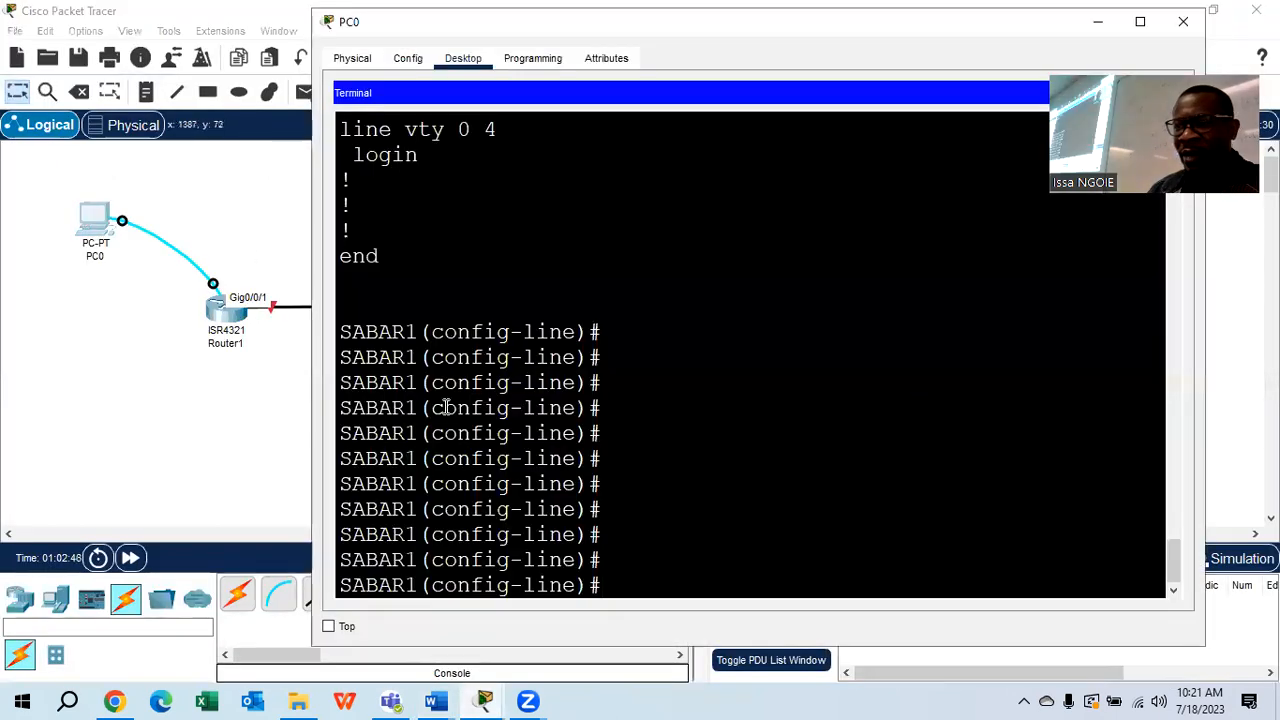
pyautogui.write('EXIT')
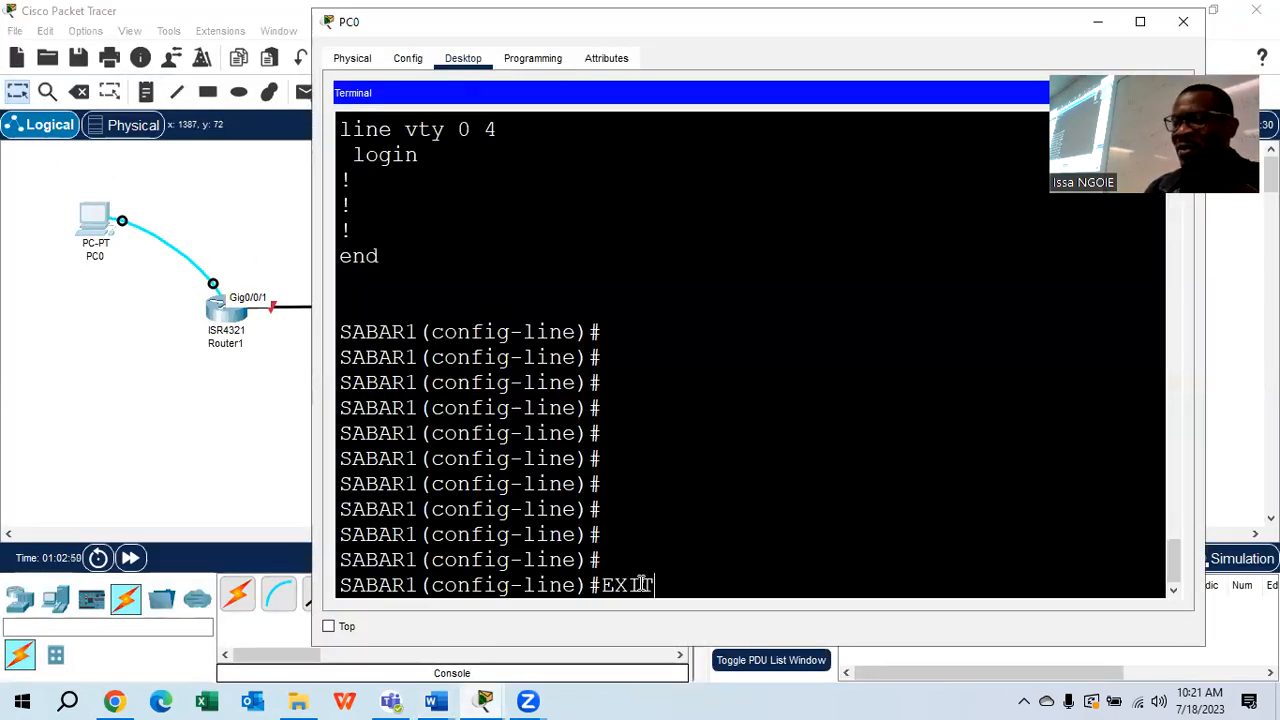
pyautogui.press('Return')
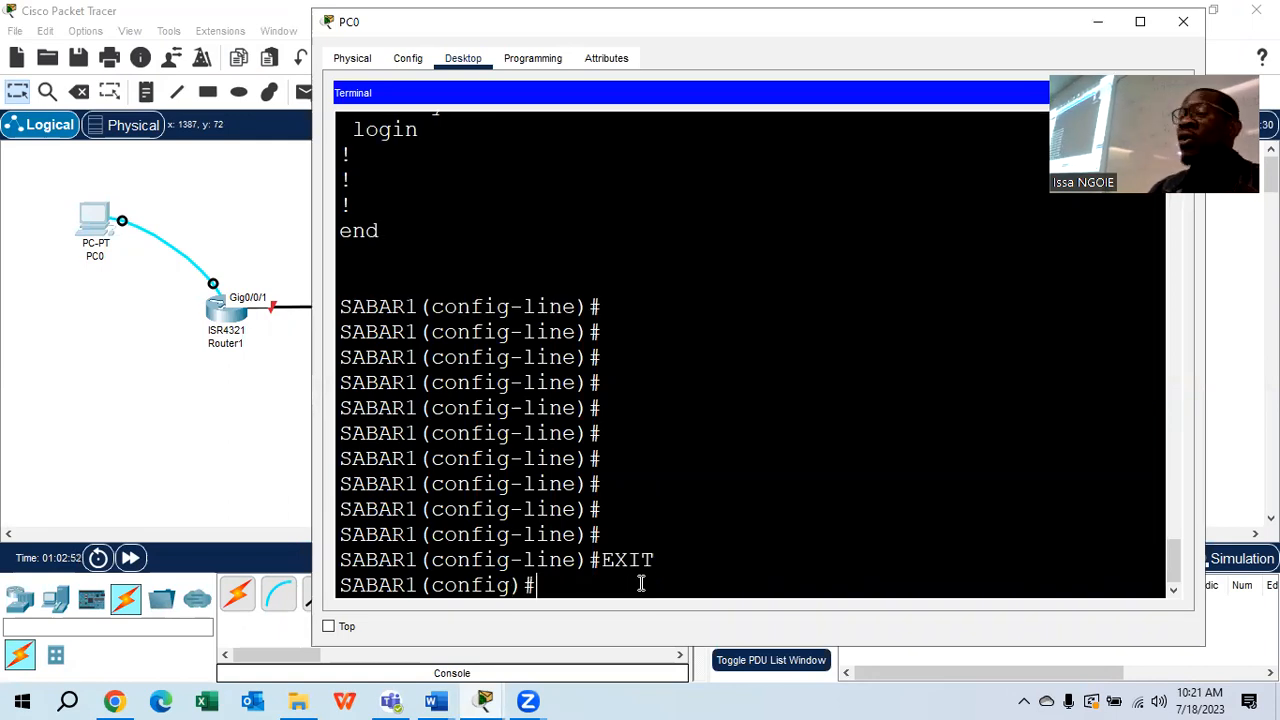
pyautogui.write('LINE VTY')
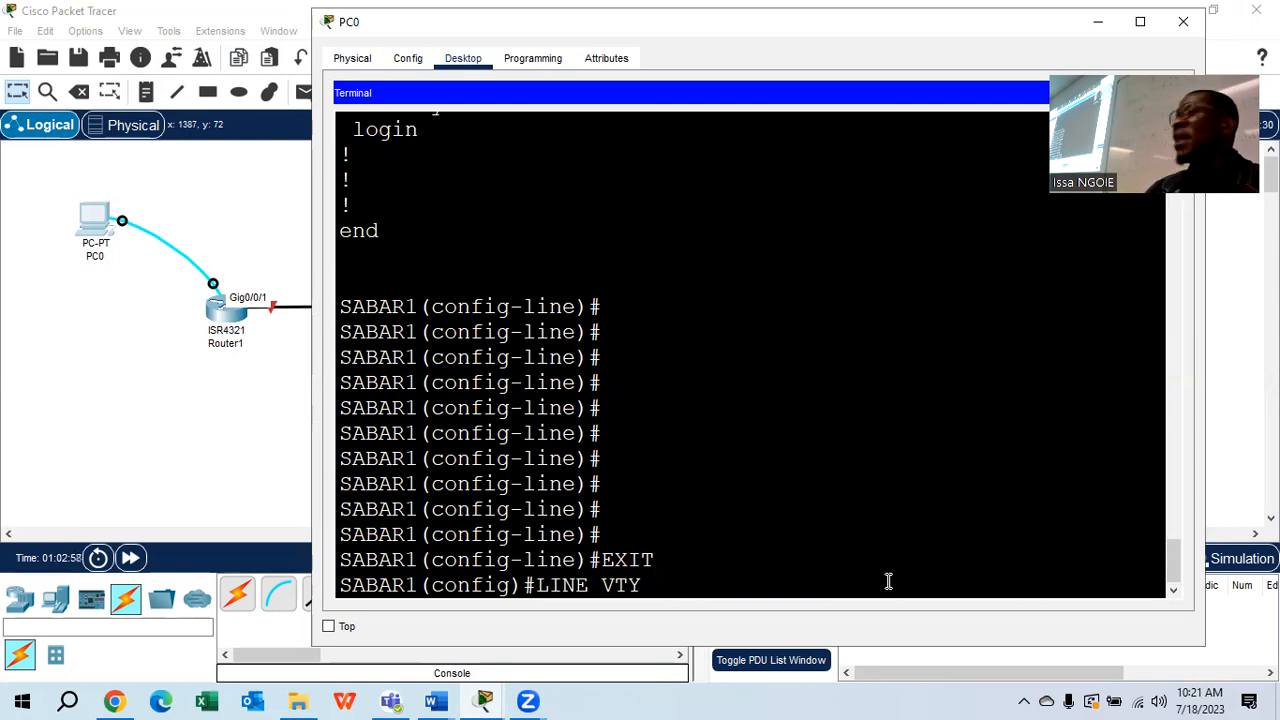
pyautogui.write('0 4')
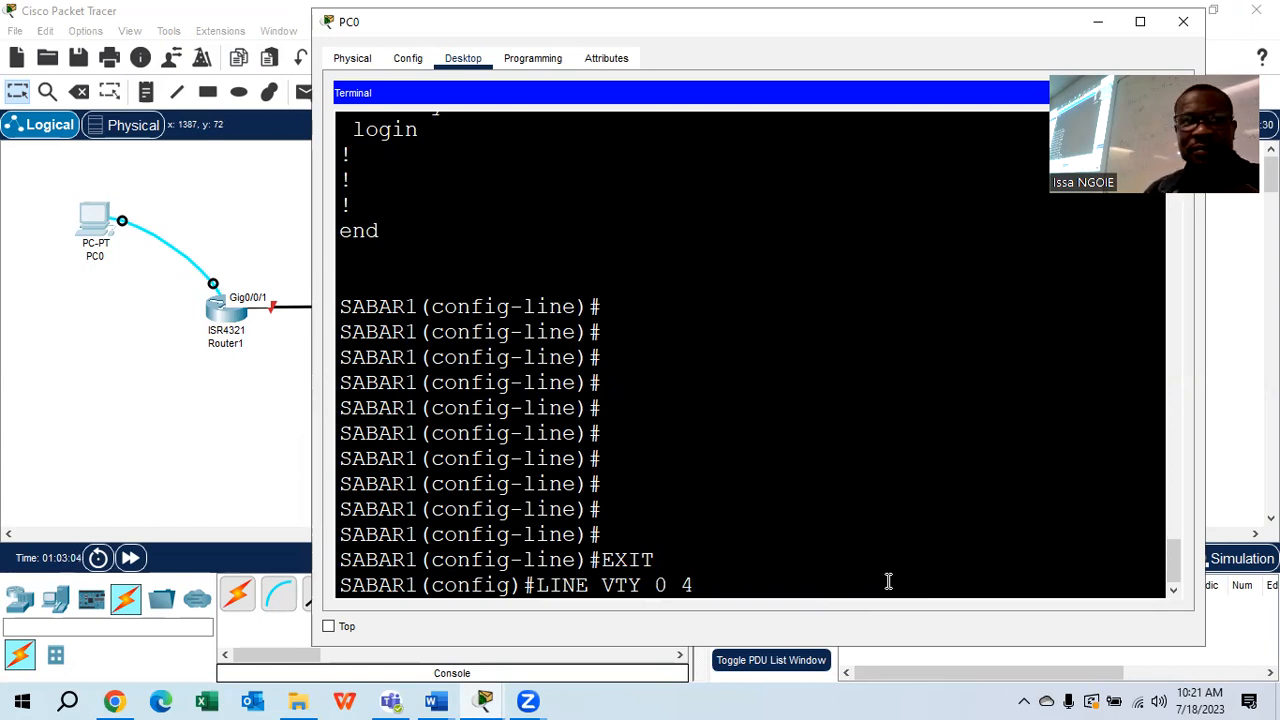
pyautogui.press('Return')
pyautogui.write('PAS')
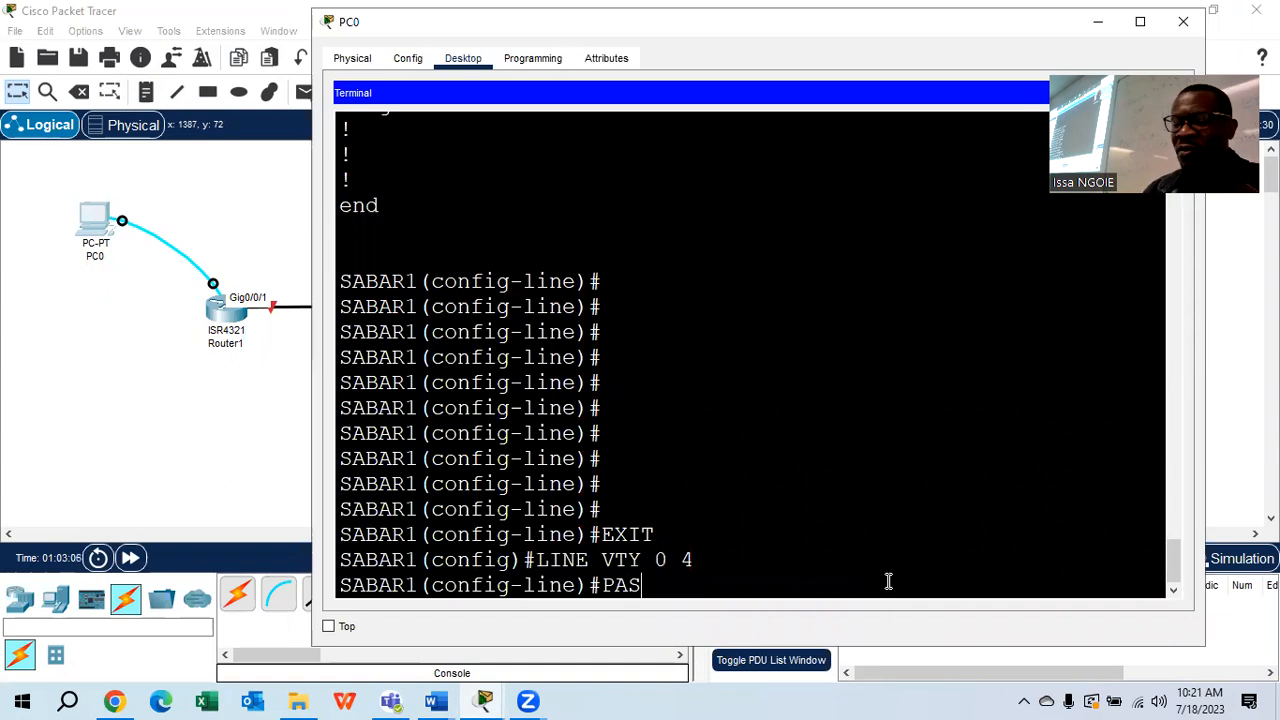
pyautogui.write('SWORD CISCO')
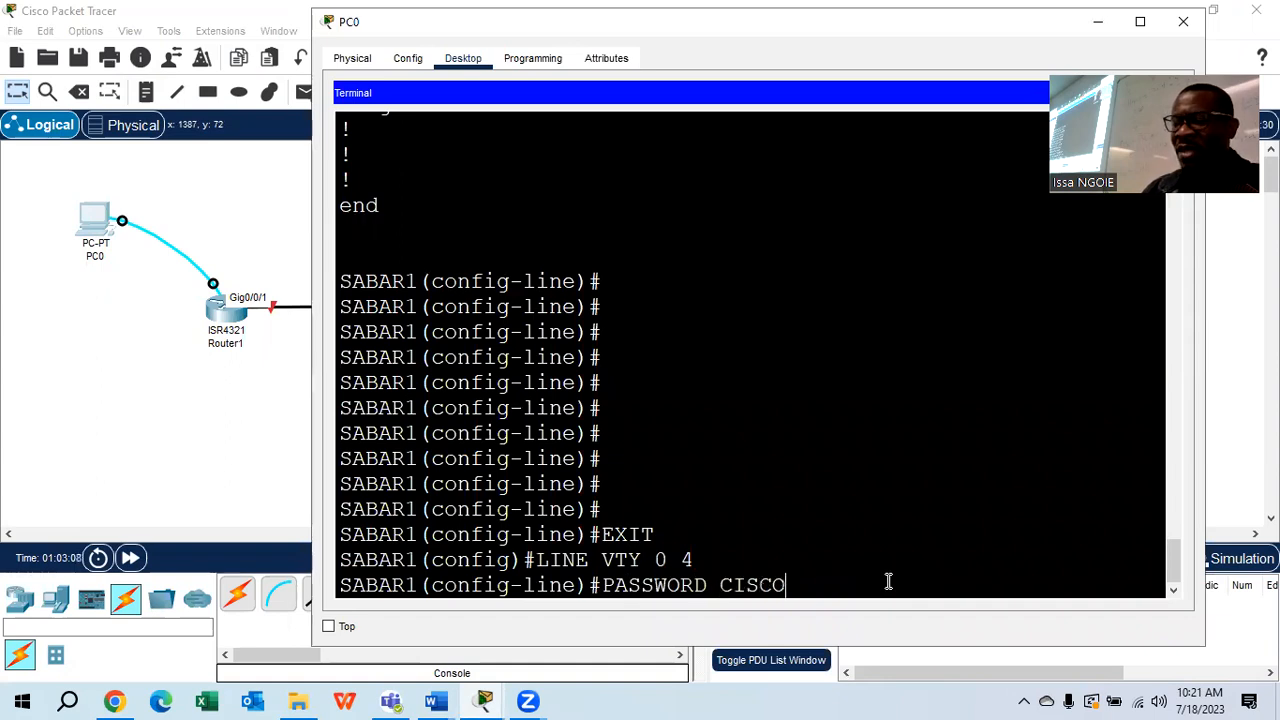
pyautogui.press('Return')
pyautogui.write('LOGIN')
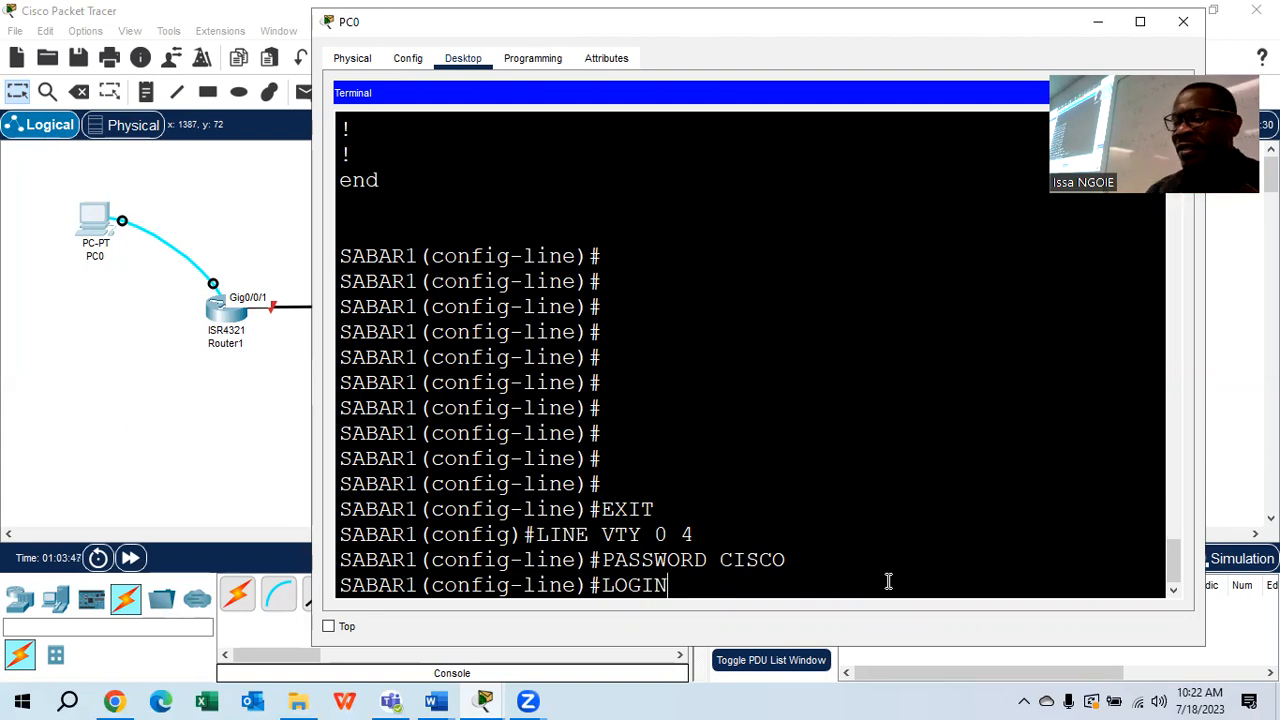
pyautogui.press('Return')
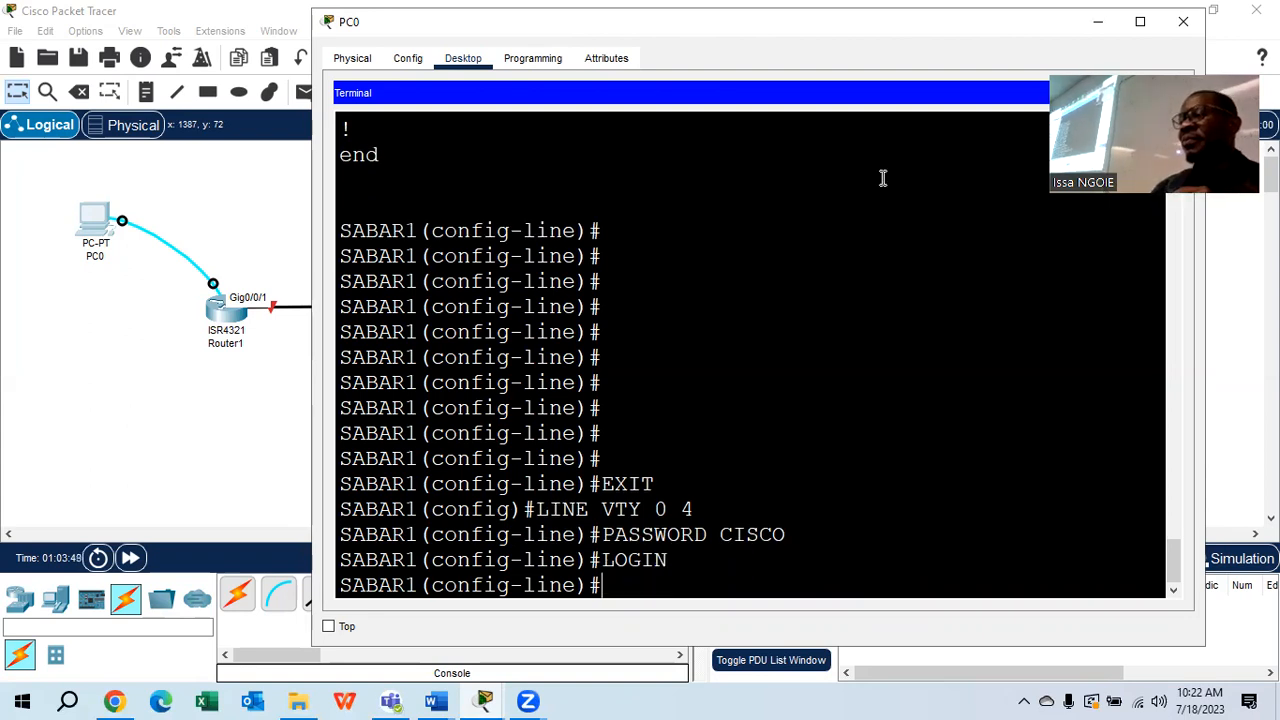
# Switch to Laptop0's terminal on SABAR2 and exit console line configuration
pyautogui.click(1183, 21)
pyautogui.click(972, 176)
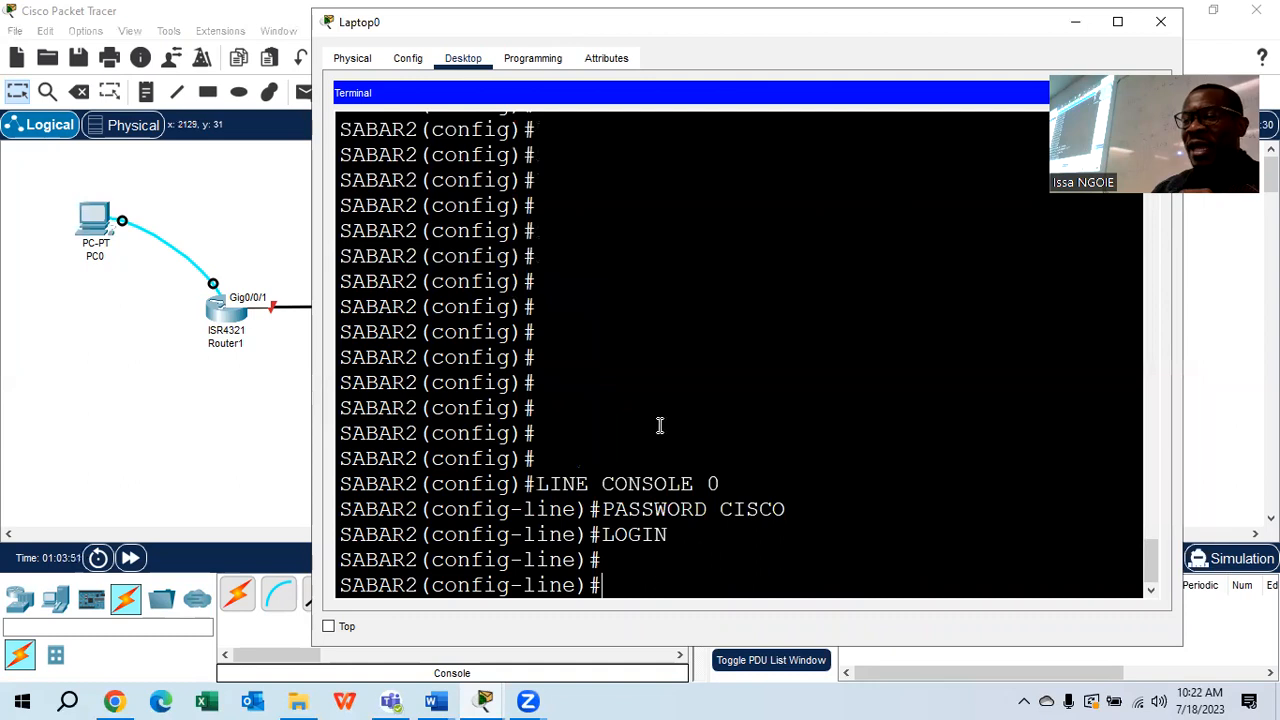
pyautogui.write('EXIT')
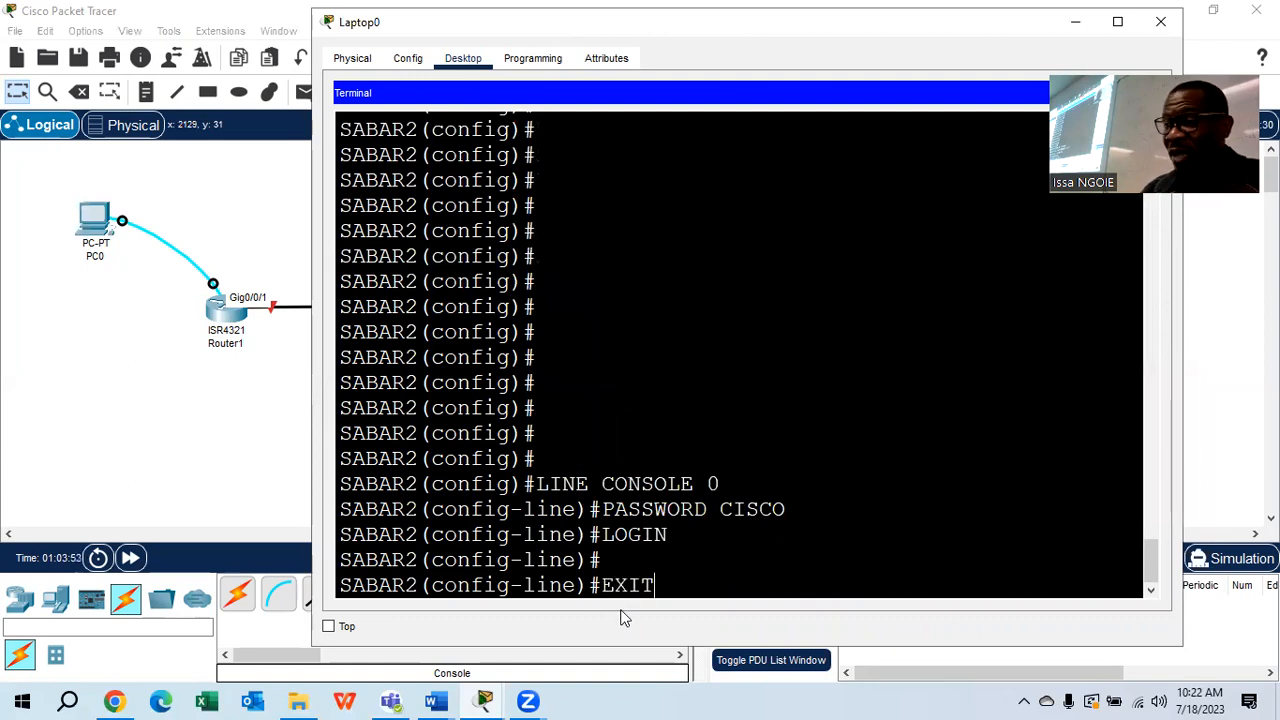
pyautogui.press('Return')
# Enter line vty 0 4 on SABAR2, fixing the LINR typo, set the lab password and type LOGI
pyautogui.write('LINR VT')
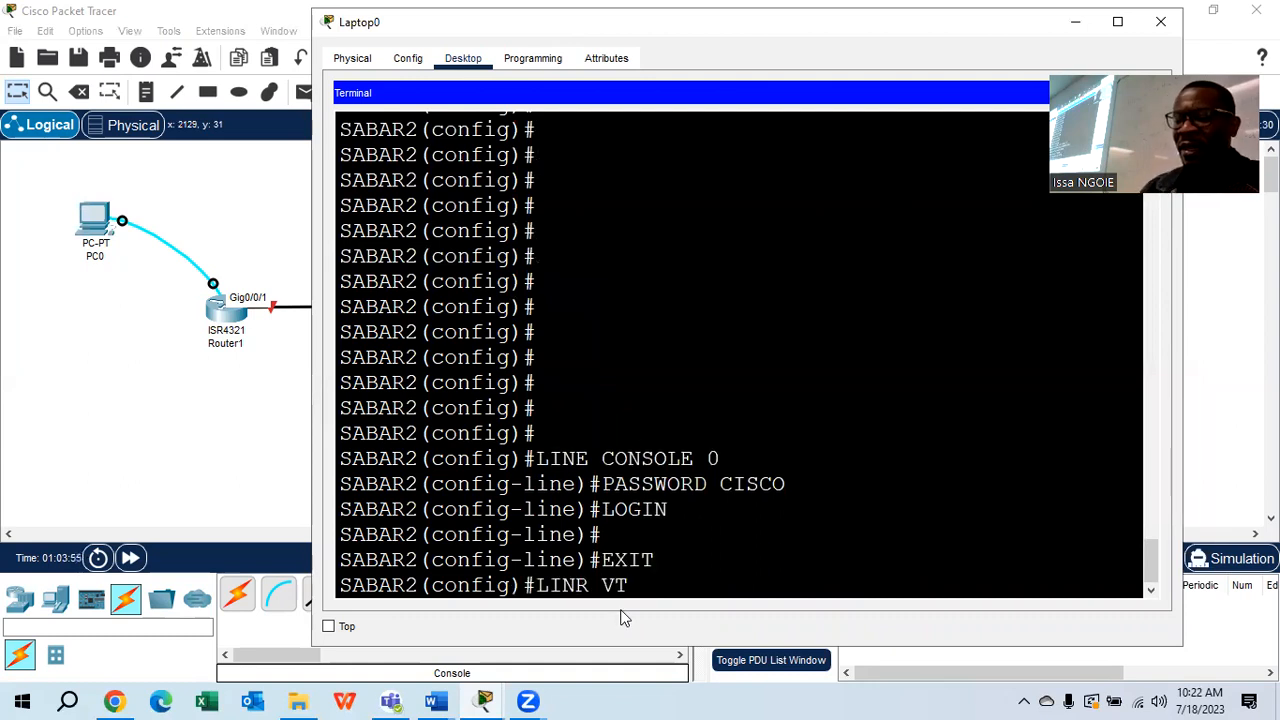
pyautogui.write('Y 0 4')
pyautogui.press('Return')
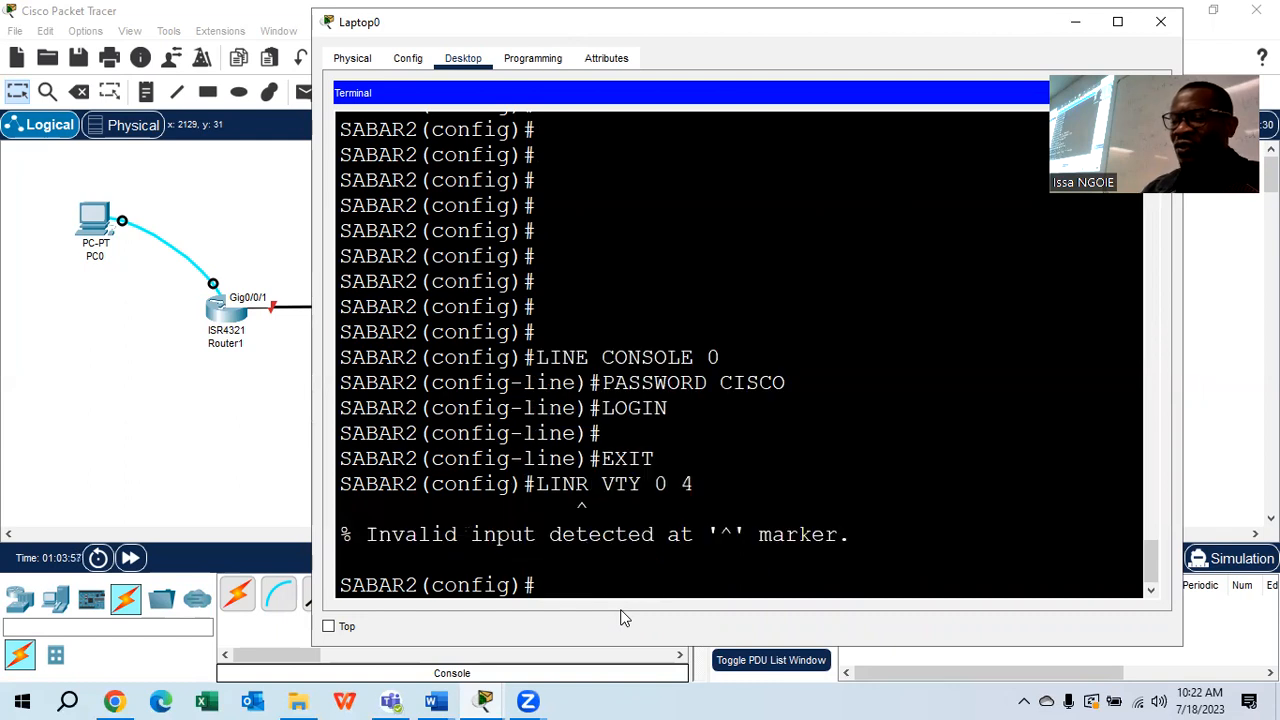
pyautogui.press('Up')
pyautogui.press('BackSpace')
pyautogui.press('BackSpace')
pyautogui.press('BackSpace')
pyautogui.press('BackSpace')
pyautogui.press('BackSpace')
pyautogui.press('BackSpace')
pyautogui.press('BackSpace')
pyautogui.press('BackSpace')
pyautogui.press('BackSpace')
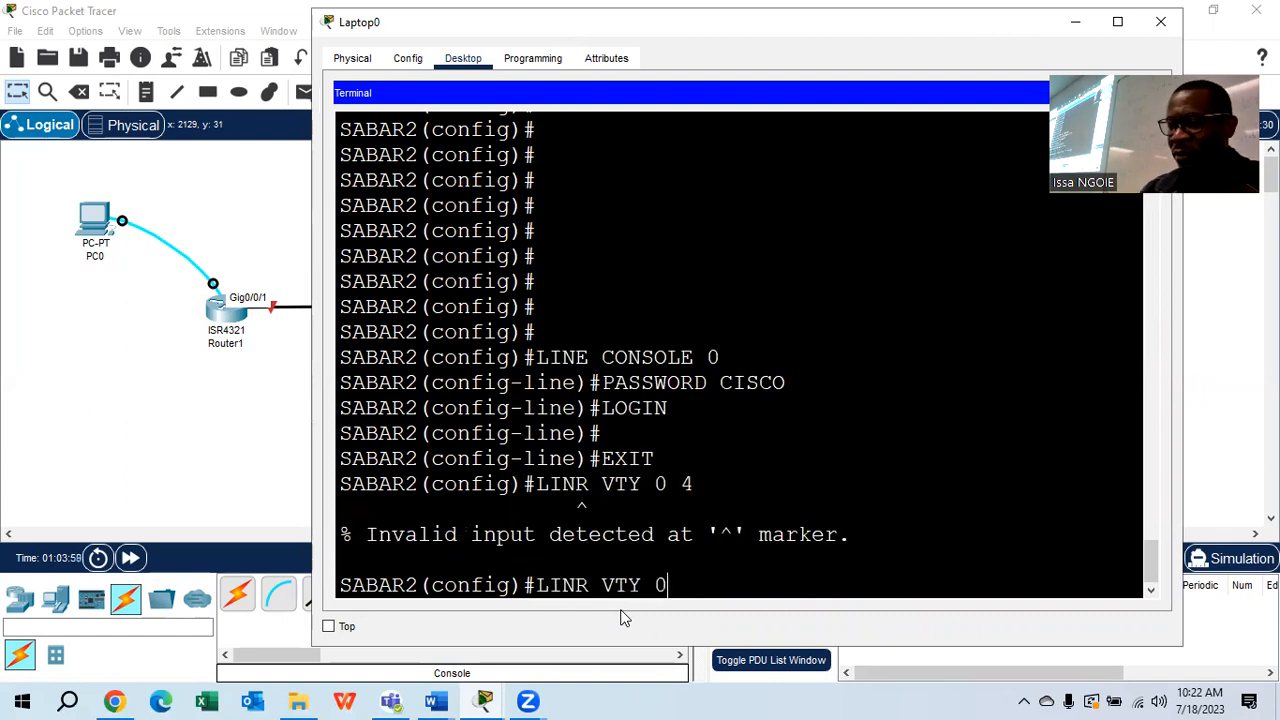
pyautogui.write('E V')
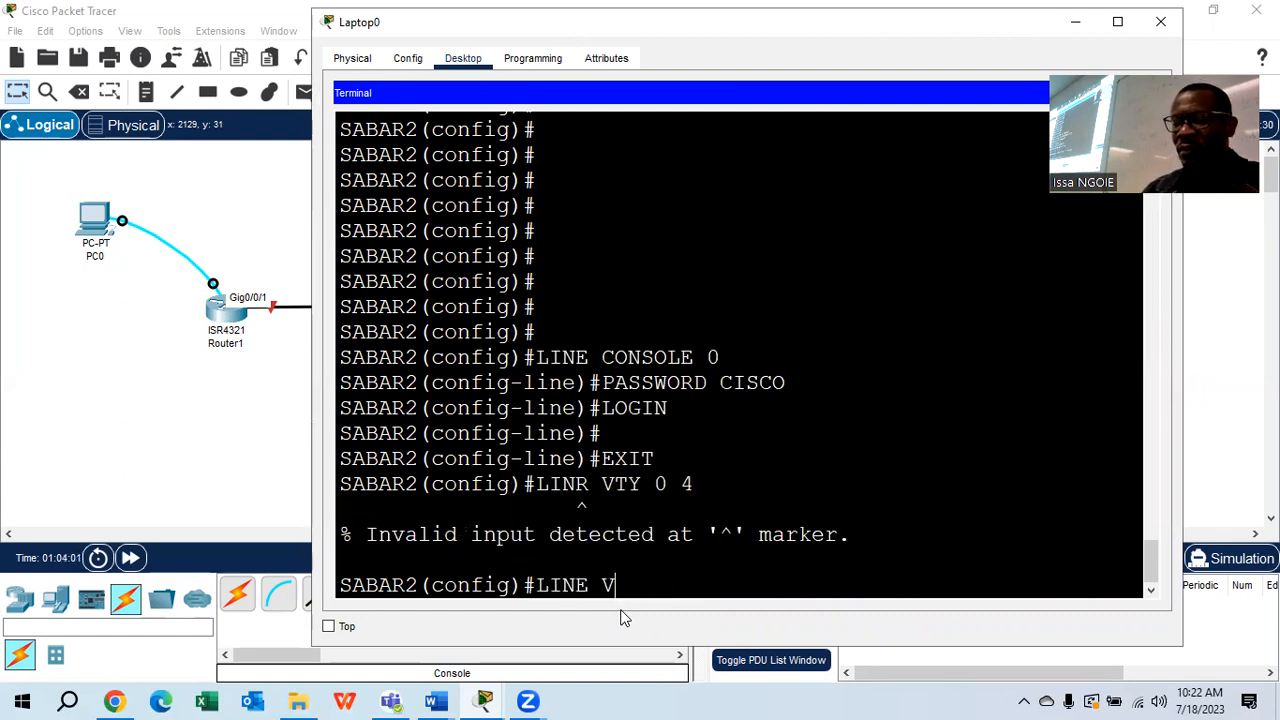
pyautogui.write('TY 0 4')
pyautogui.press('Return')
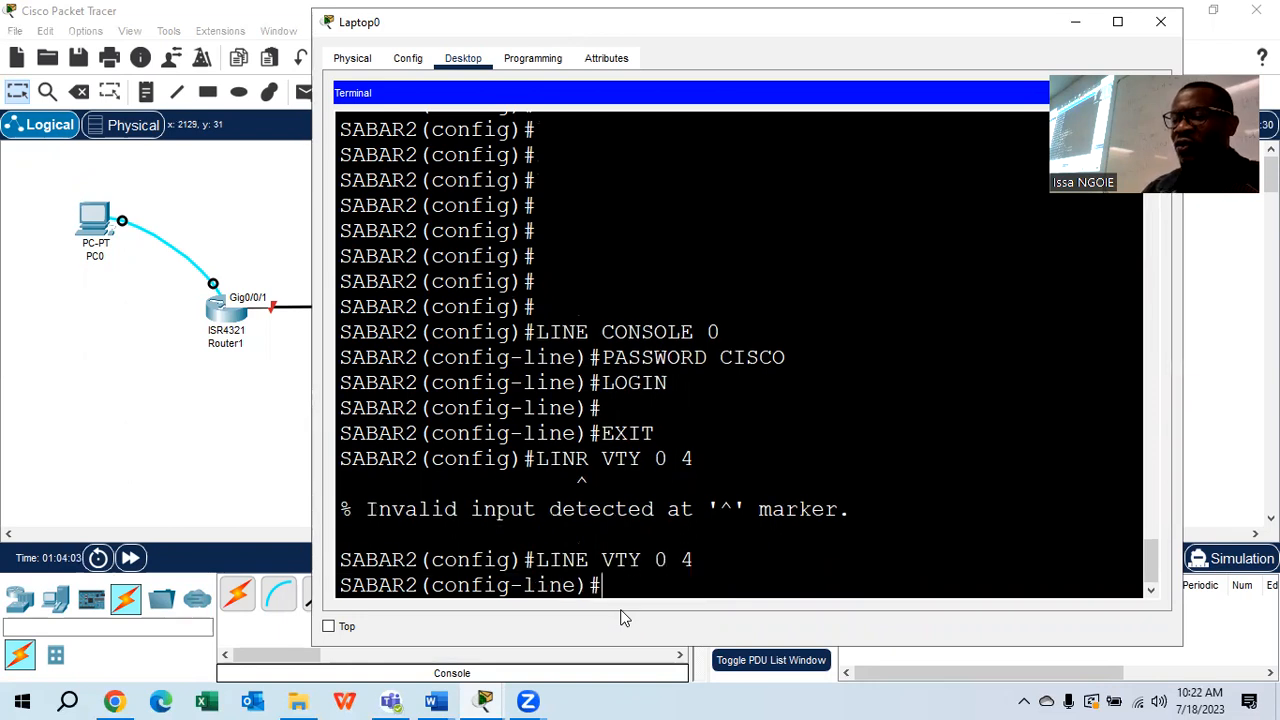
pyautogui.write('PASSWORD CISCO')
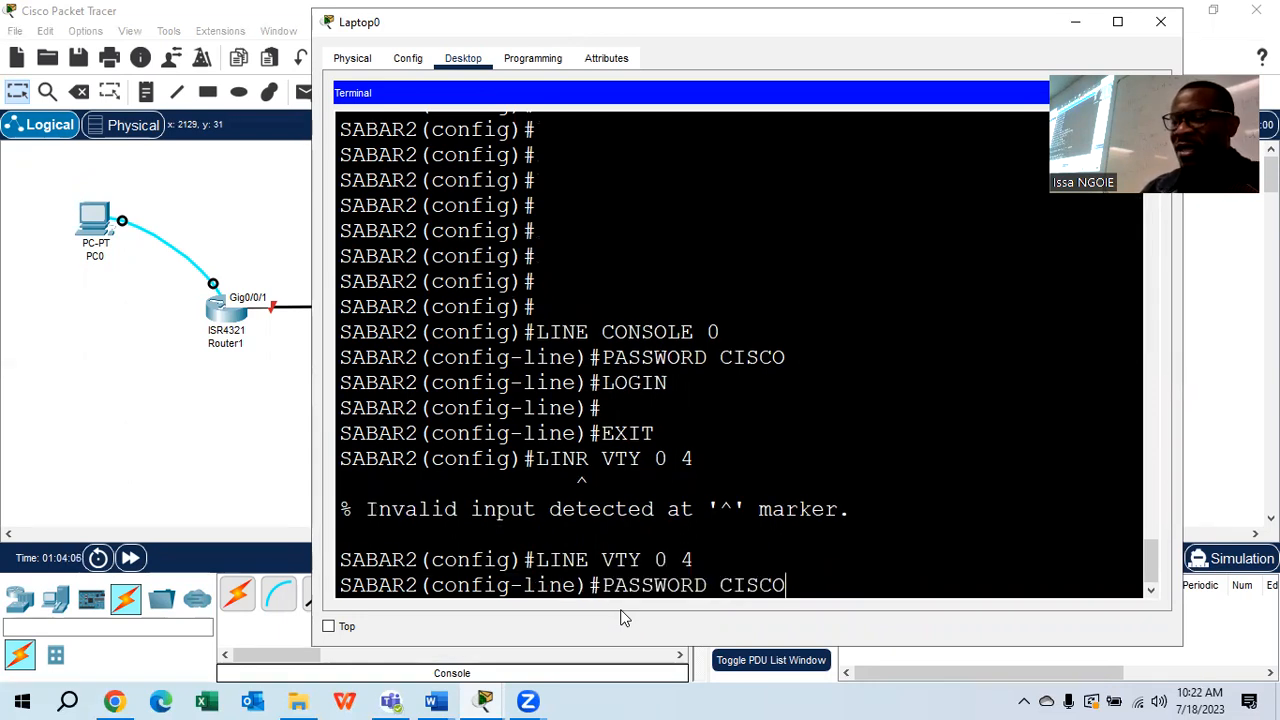
pyautogui.press('Return')
pyautogui.write('LOGIN')
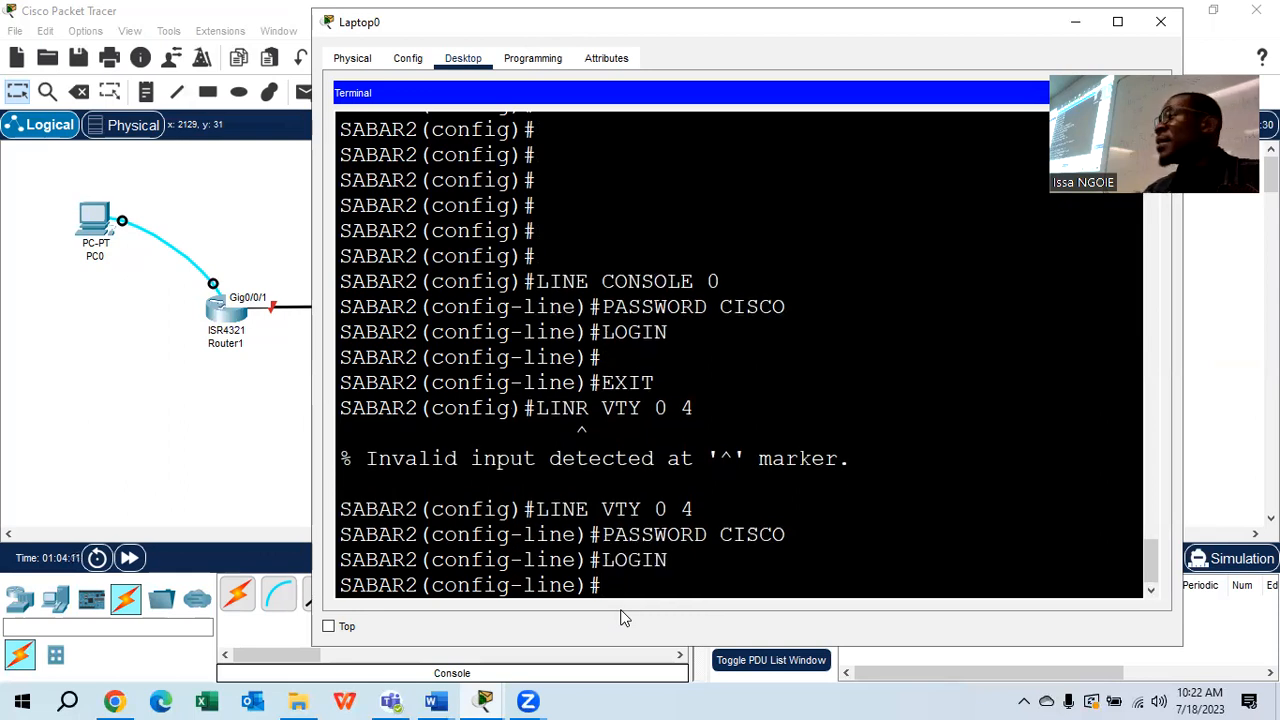
# Check SABAR2's running configuration for the VTY password and login, then close Laptop0's terminal
pyautogui.write('DO')
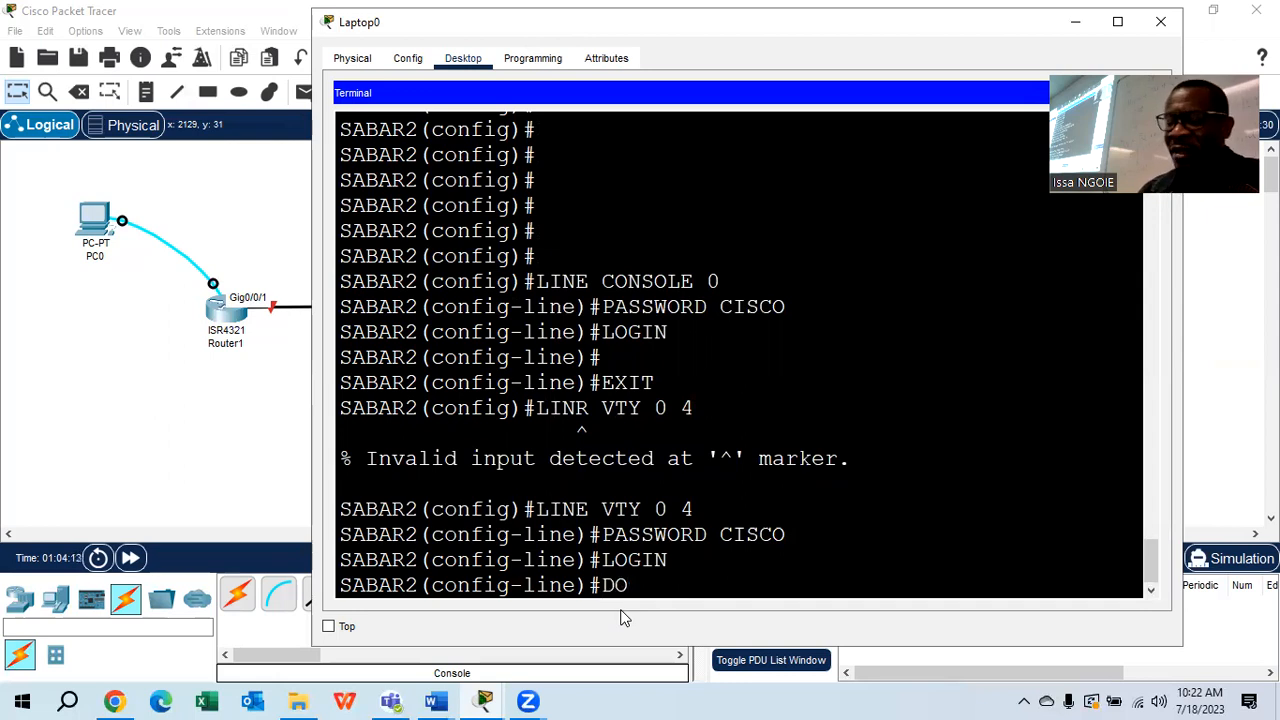
pyautogui.write(' SHOW RUN')
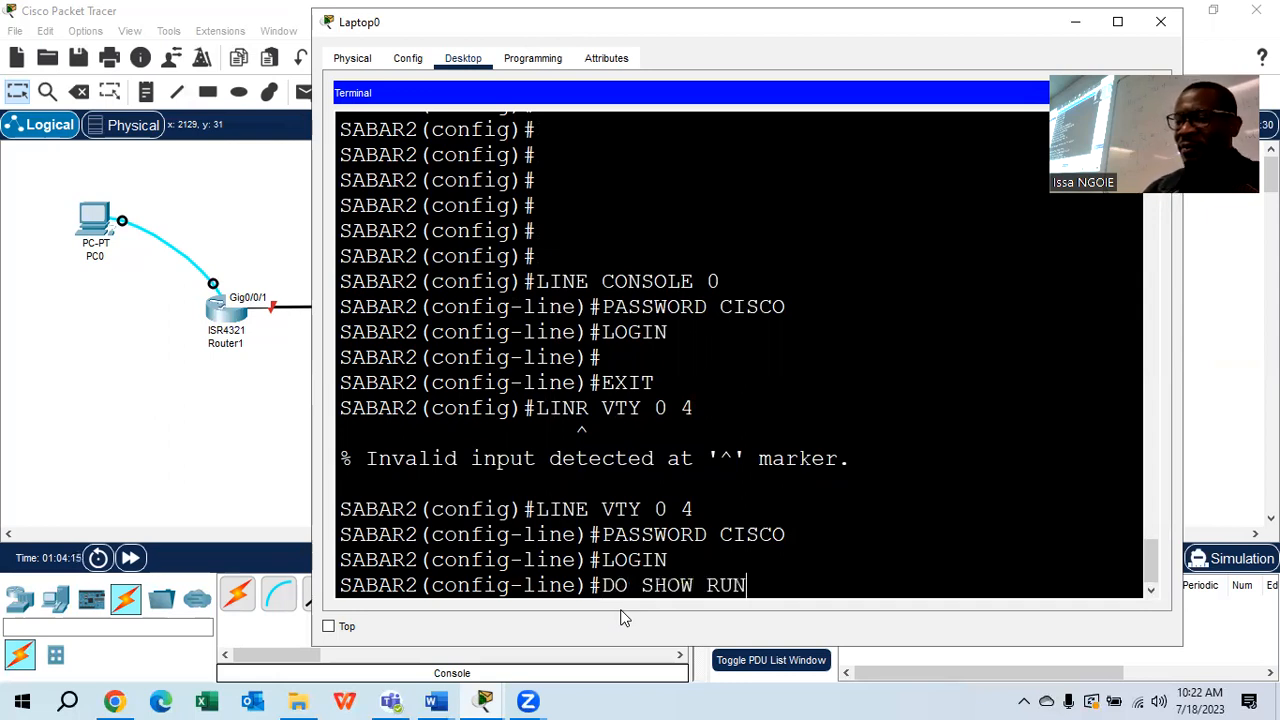
pyautogui.press('Return')
pyautogui.press('space')
pyautogui.press('Return')
pyautogui.press('Return')
pyautogui.press('Return')
pyautogui.press('Return')
pyautogui.press('Return')
pyautogui.press('Return')
pyautogui.press('Return')
pyautogui.press('Return')
pyautogui.press('Return')
pyautogui.press('Return')
pyautogui.press('Return')
pyautogui.press('Return')
pyautogui.press('Return')
pyautogui.press('Return')
pyautogui.press('Return')
pyautogui.press('Return')
pyautogui.press('Return')
pyautogui.press('Return')
pyautogui.press('Return')
pyautogui.press('Return')
pyautogui.press('Return')
pyautogui.press('Return')
pyautogui.press('Return')
pyautogui.press('Return')
pyautogui.press('Return')
pyautogui.press('Return')
pyautogui.press('Return')
pyautogui.press('Return')
pyautogui.press('Return')
pyautogui.press('Return')
pyautogui.press('Return')
pyautogui.press('Return')
pyautogui.press('Return')
pyautogui.press('Return')
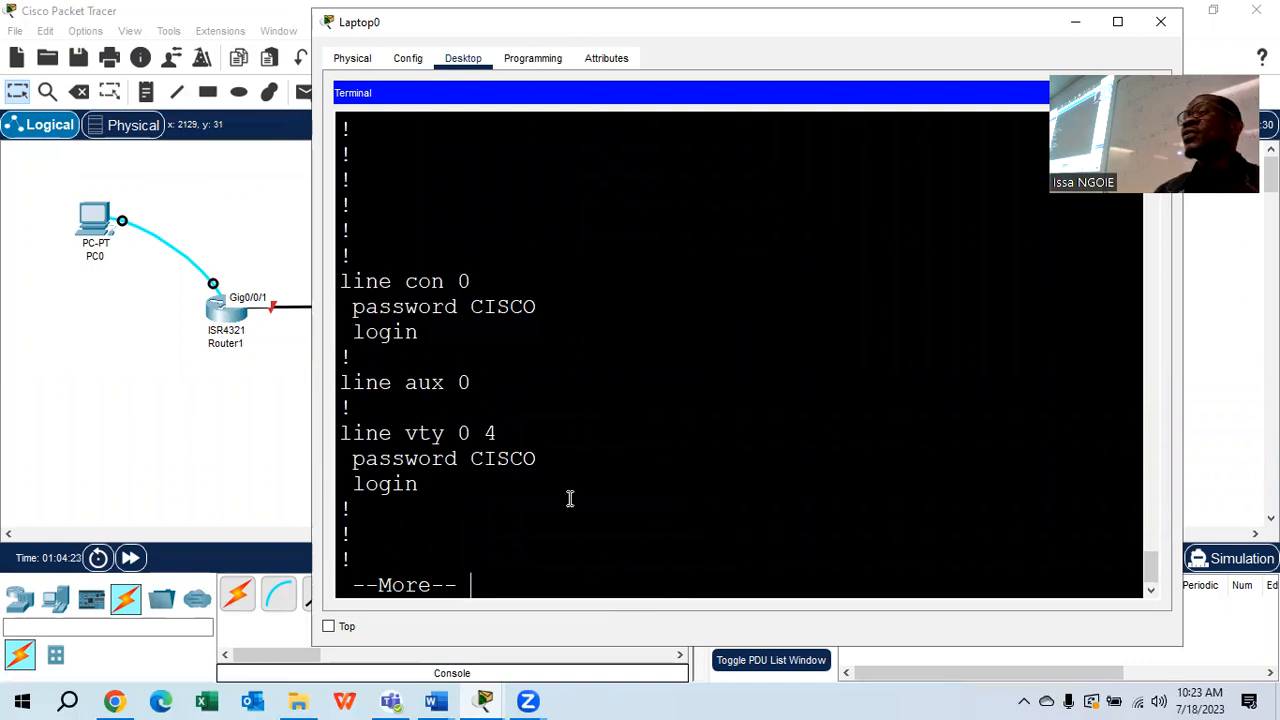
pyautogui.press('Return')
pyautogui.press('Return')
pyautogui.press('Return')
pyautogui.press('Return')
pyautogui.press('Return')
pyautogui.press('Return')
pyautogui.press('Return')
pyautogui.press('Return')
pyautogui.press('Return')
pyautogui.press('Return')
pyautogui.press('Return')
pyautogui.press('Return')
pyautogui.press('Return')
pyautogui.press('Return')
pyautogui.press('Return')
pyautogui.press('Return')
pyautogui.press('Return')
pyautogui.press('Return')
pyautogui.press('Return')
pyautogui.press('Return')
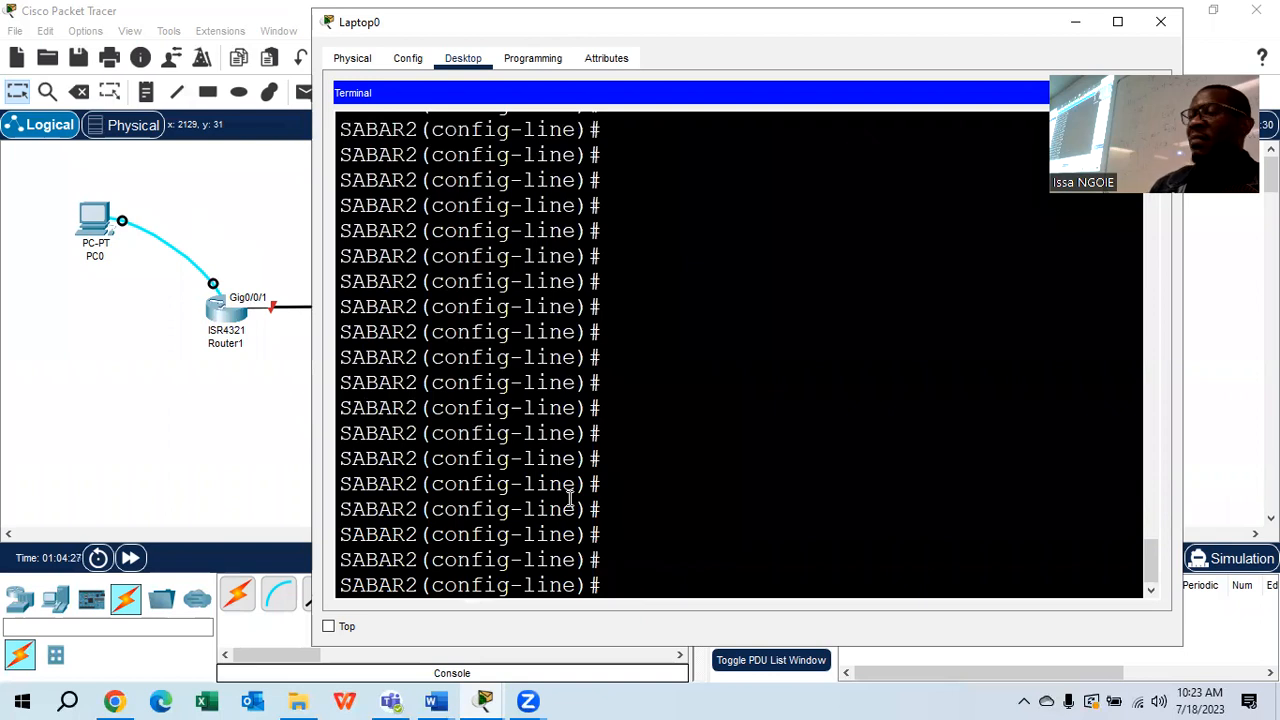
pyautogui.click(1160, 24)
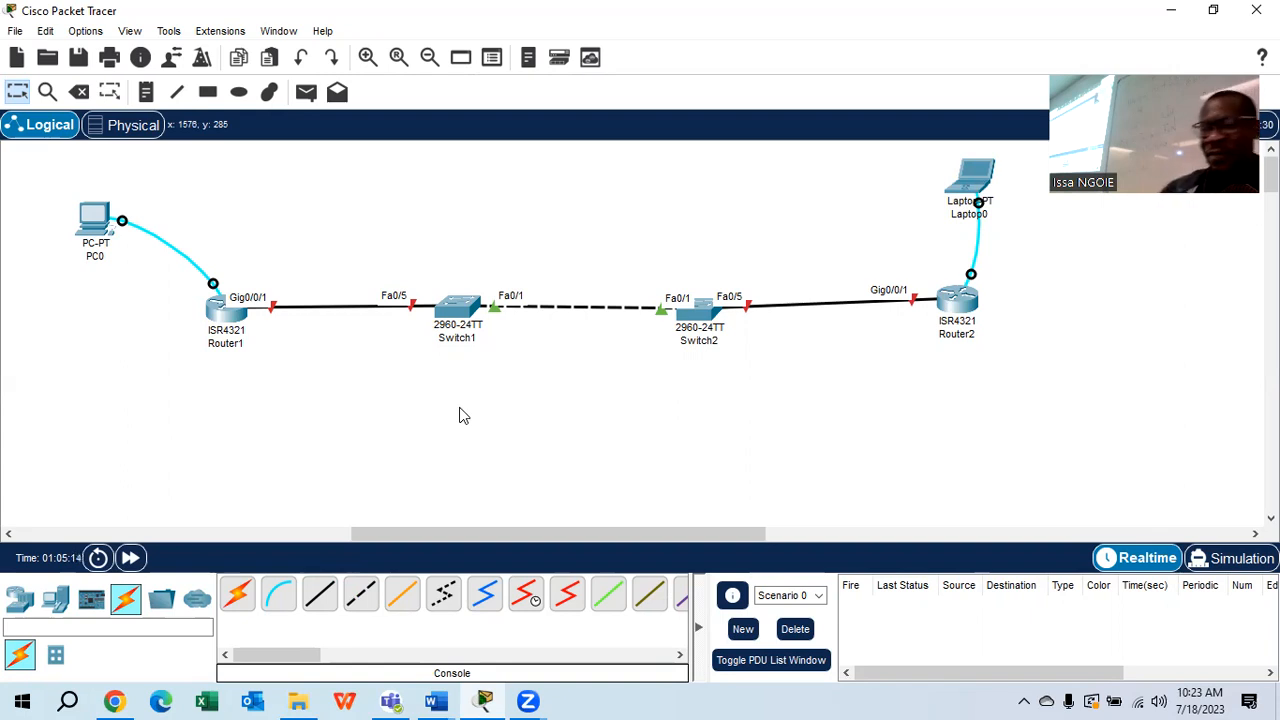
# Switch to the 2.7.2 Lab handout in Word from the taskbar preview
pyautogui.moveTo(436, 701)
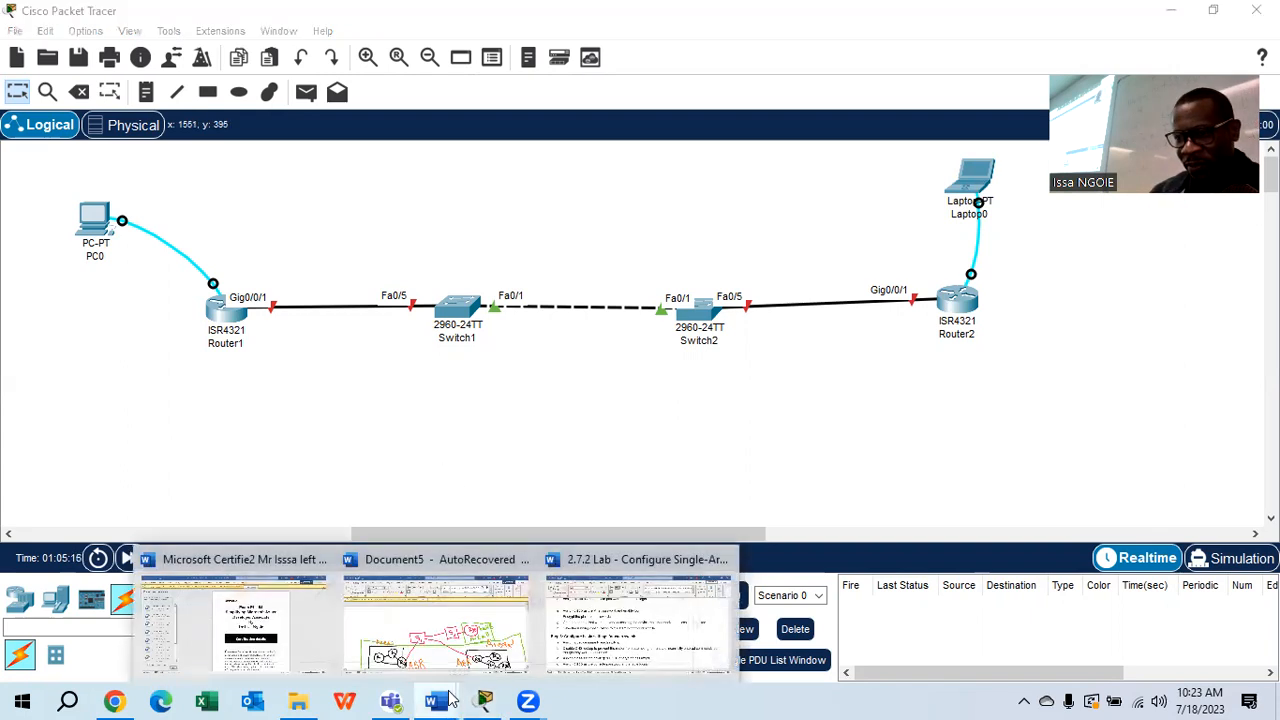
pyautogui.click(618, 616)
# Highlight step f, 'Encrypt the plaintext passwords.', then return to Packet Tracer and open PC0
pyautogui.scroll(-1, 514, 410)
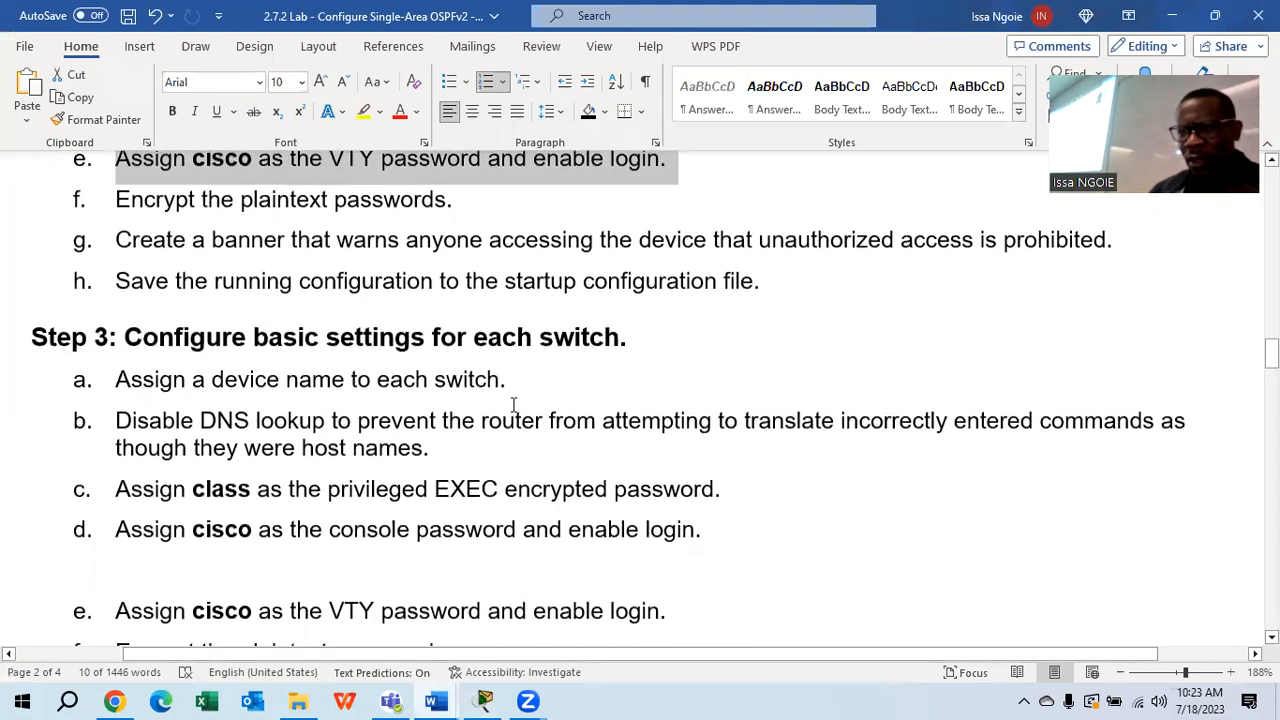
pyautogui.click(483, 202)
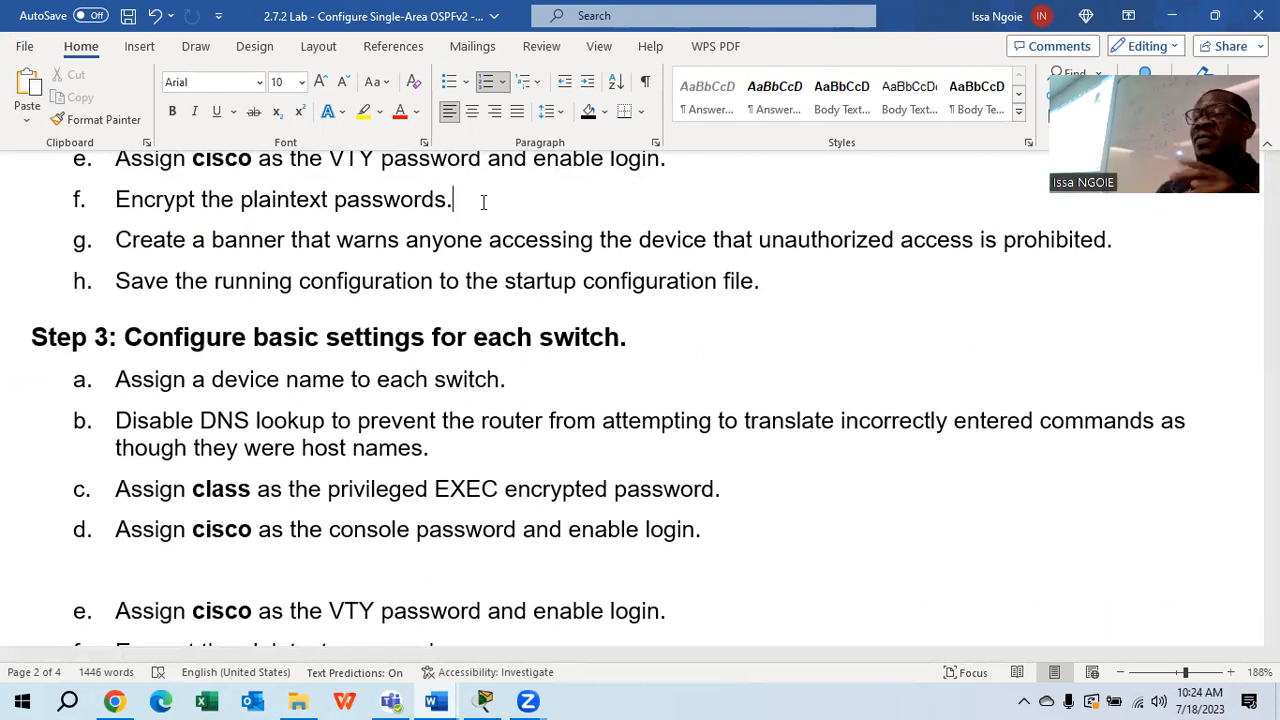
pyautogui.moveTo(483, 202); pyautogui.dragTo(334, 200)
pyautogui.click(478, 220)
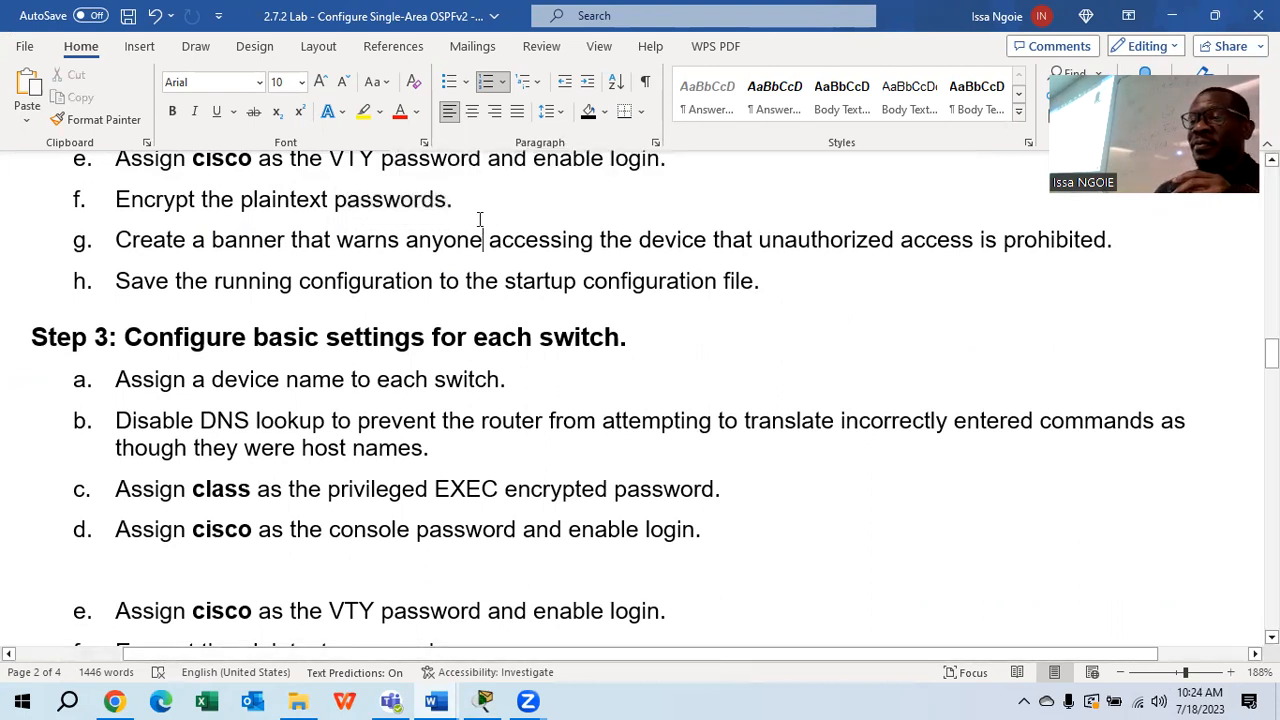
pyautogui.moveTo(412, 202); pyautogui.dragTo(115, 200)
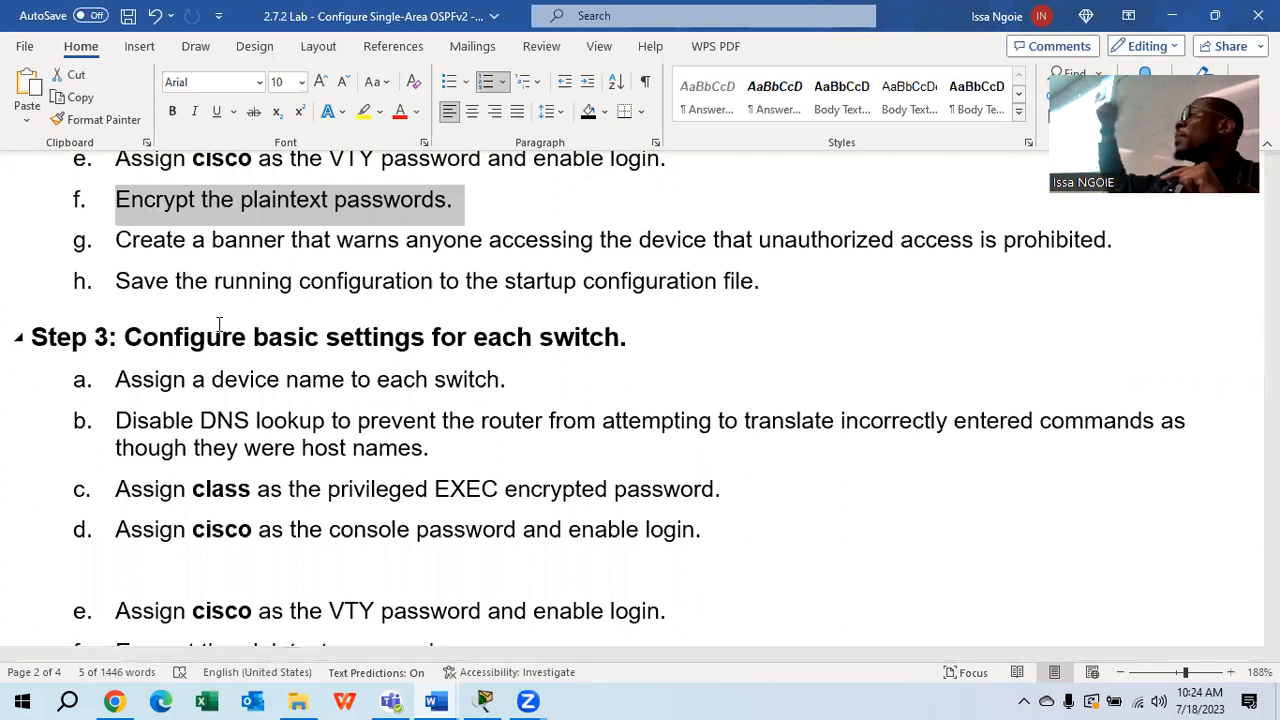
pyautogui.click(483, 697)
pyautogui.click(94, 218)
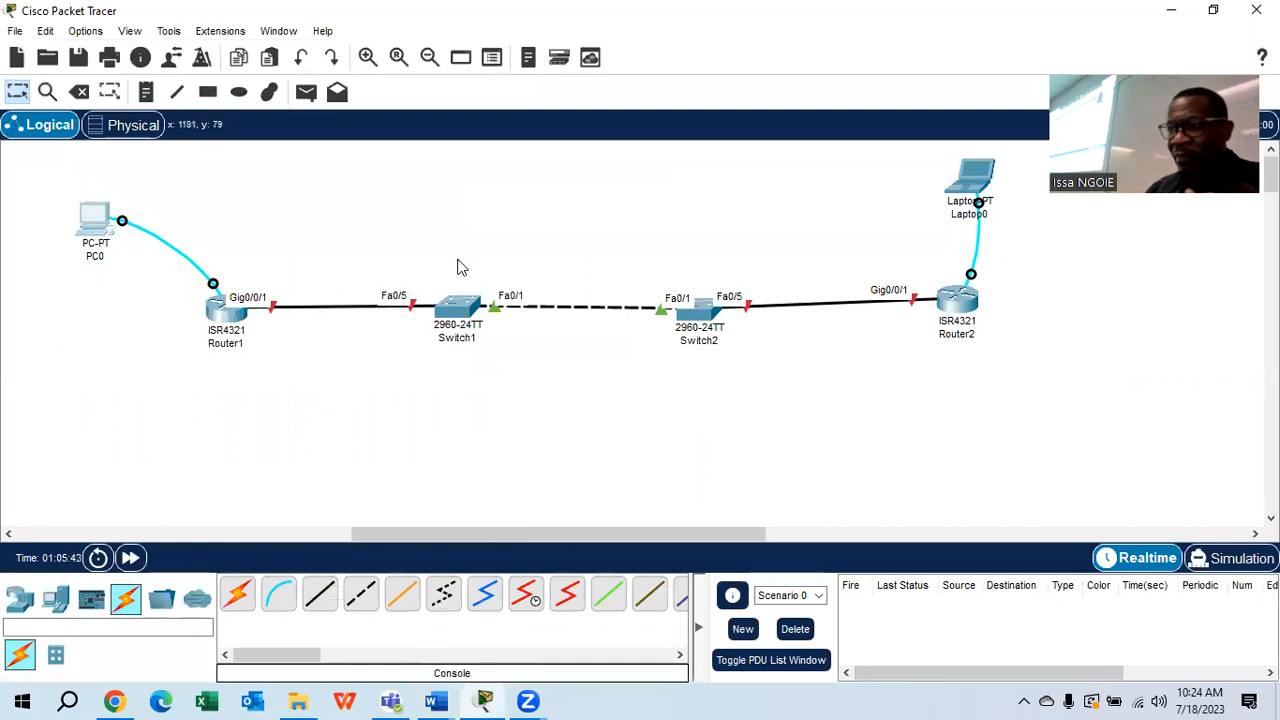
# Connect PC0's terminal to SABAR1, exit to global configuration and run DO SHOW RUN
pyautogui.click(623, 186)
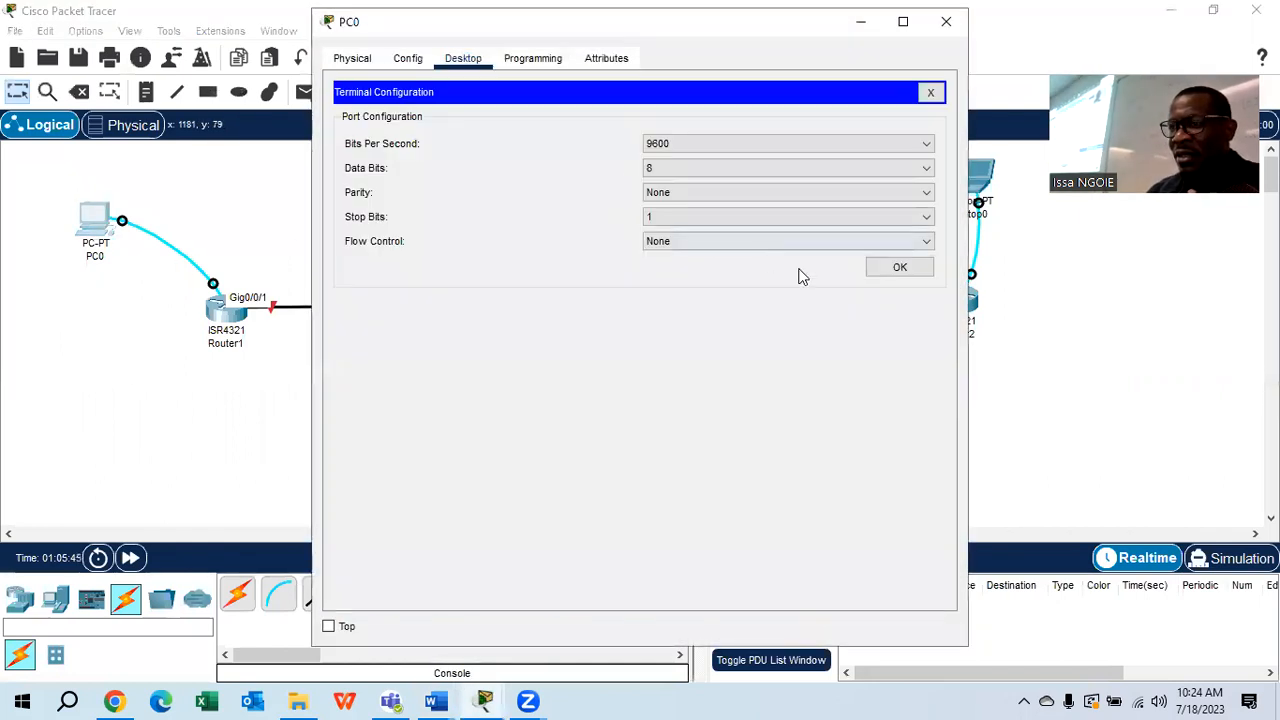
pyautogui.click(894, 266)
pyautogui.scroll(-20, 543, 526)
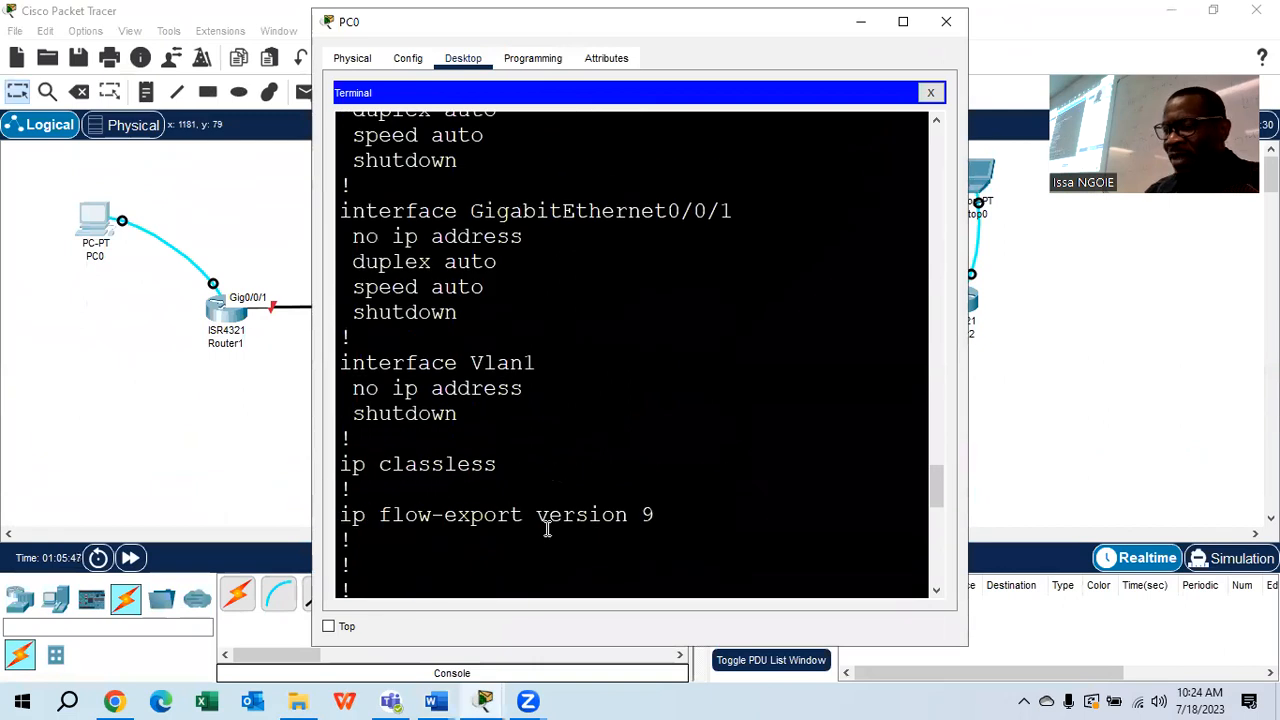
pyautogui.press('Return')
pyautogui.press('Return')
pyautogui.write('EXIT')
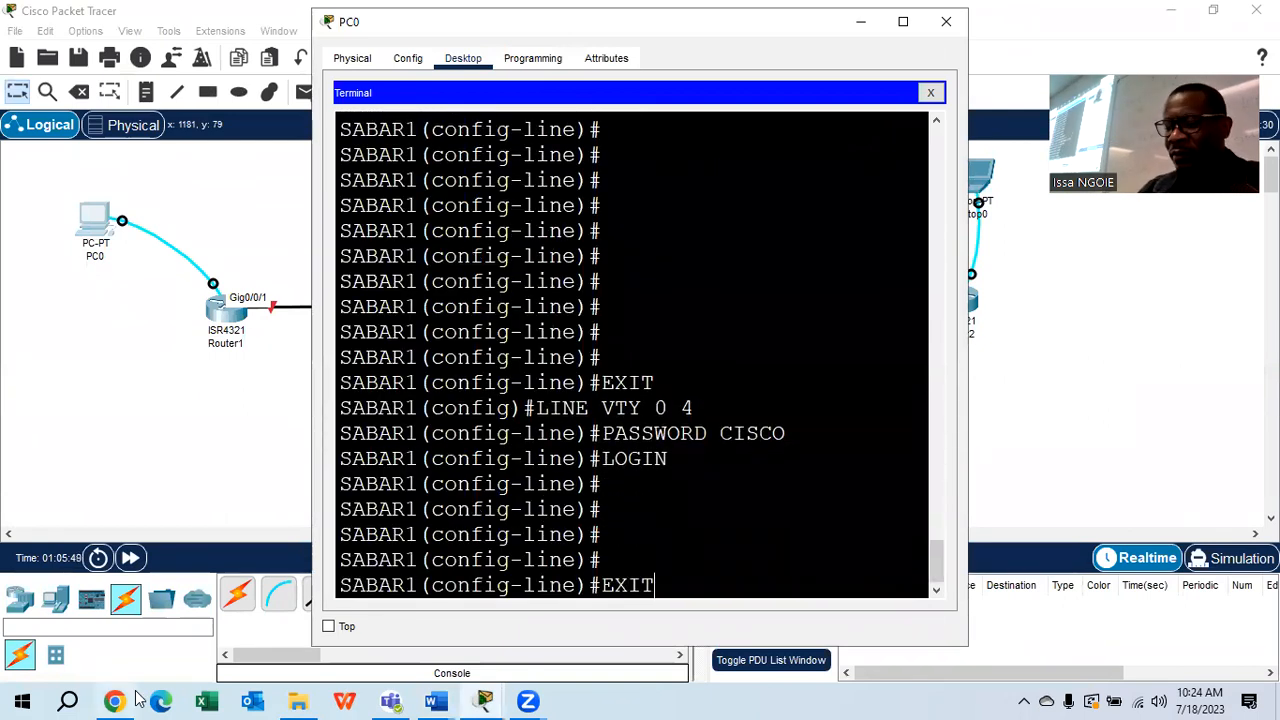
pyautogui.press('Return')
pyautogui.press('Return')
pyautogui.moveTo(137, 697)
pyautogui.write('DO SHOW')
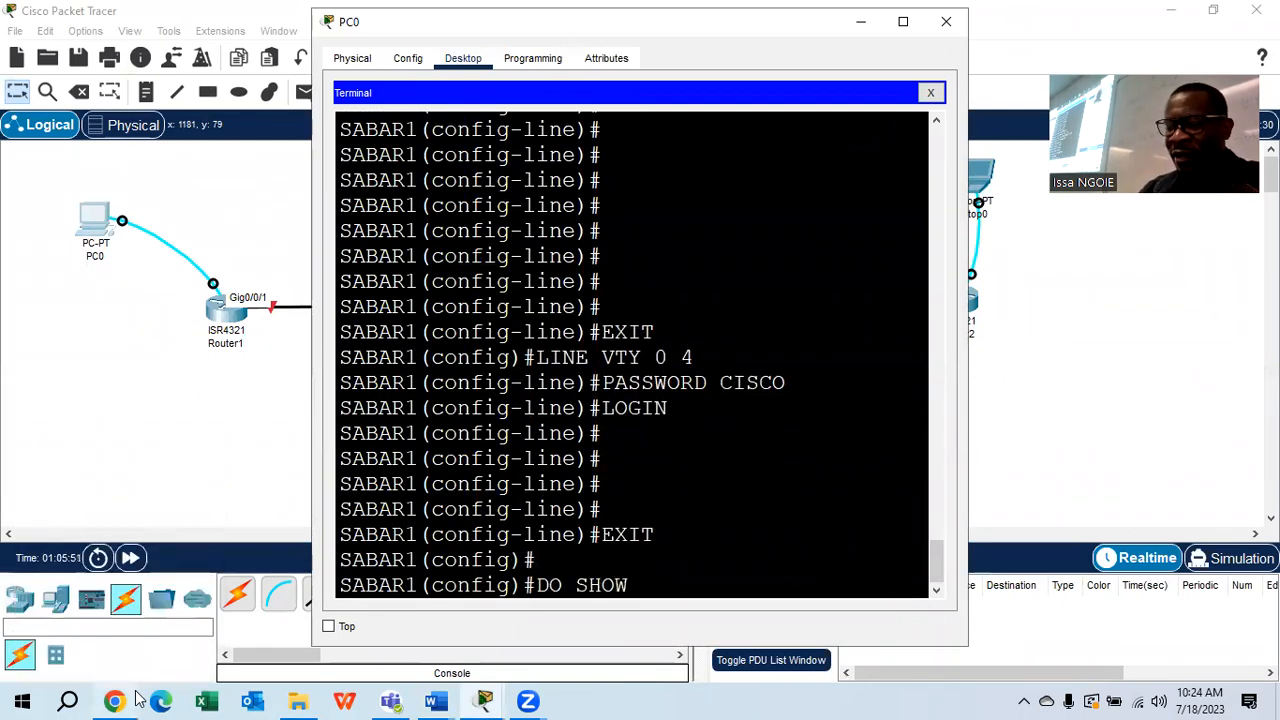
pyautogui.write(' RUN')
pyautogui.press('Return')
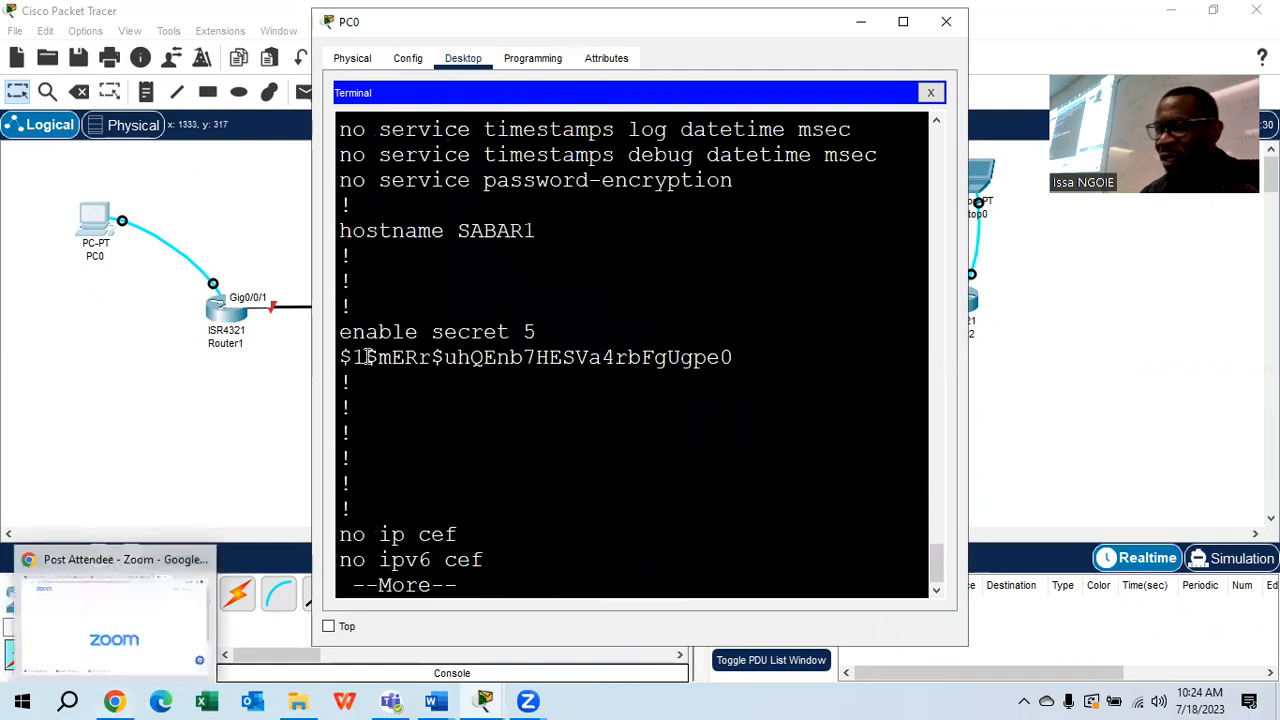
# Page through SABAR1's configuration and highlight the plaintext console and VTY passwords
pyautogui.moveTo(968, 332); pyautogui.dragTo(1062, 335)
pyautogui.press('space')
pyautogui.press('Return')
pyautogui.press('Return')
pyautogui.press('Return')
pyautogui.press('Return')
pyautogui.press('Return')
pyautogui.press('Return')
pyautogui.press('Return')
pyautogui.press('Return')
pyautogui.press('Return')
pyautogui.press('Return')
pyautogui.press('Return')
pyautogui.press('Return')
pyautogui.press('Return')
pyautogui.press('Return')
pyautogui.press('Return')
pyautogui.press('Return')
pyautogui.press('Return')
pyautogui.press('Return')
pyautogui.press('Return')
pyautogui.press('Return')
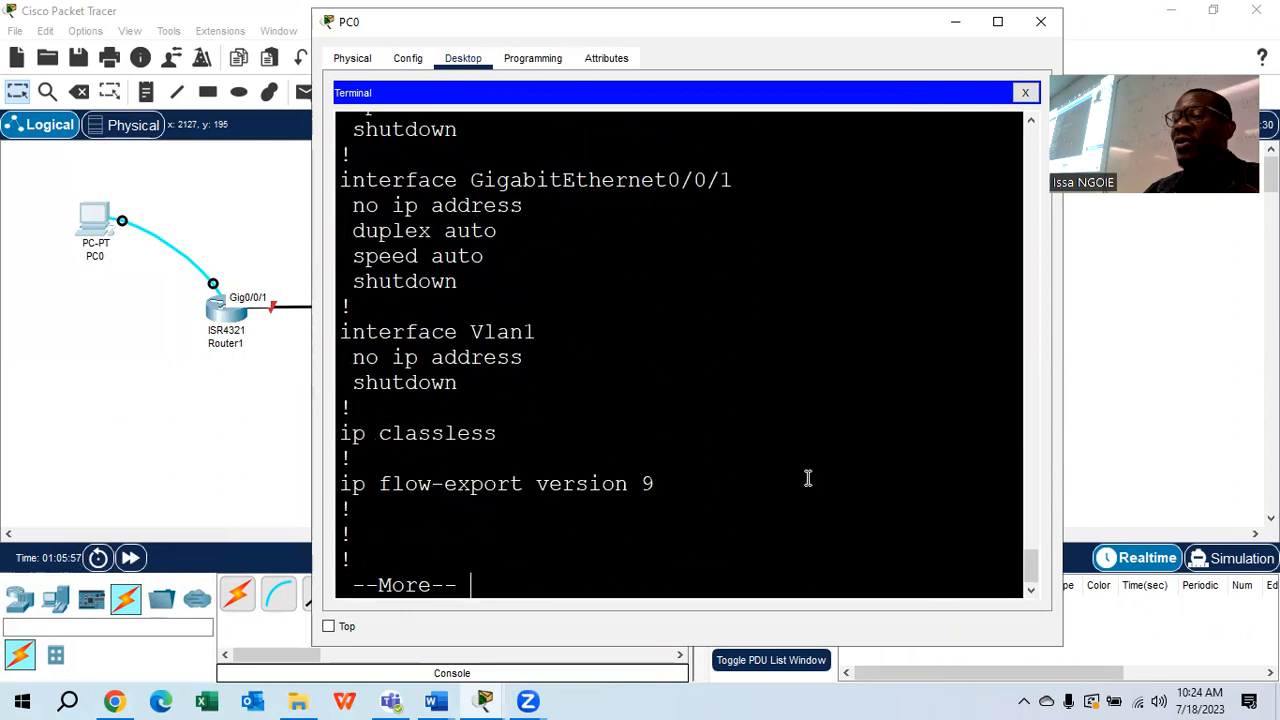
pyautogui.press('Return')
pyautogui.press('Return')
pyautogui.press('Return')
pyautogui.press('Return')
pyautogui.press('Return')
pyautogui.press('Return')
pyautogui.press('Return')
pyautogui.press('Return')
pyautogui.press('Return')
pyautogui.press('Return')
pyautogui.press('Return')
pyautogui.press('Return')
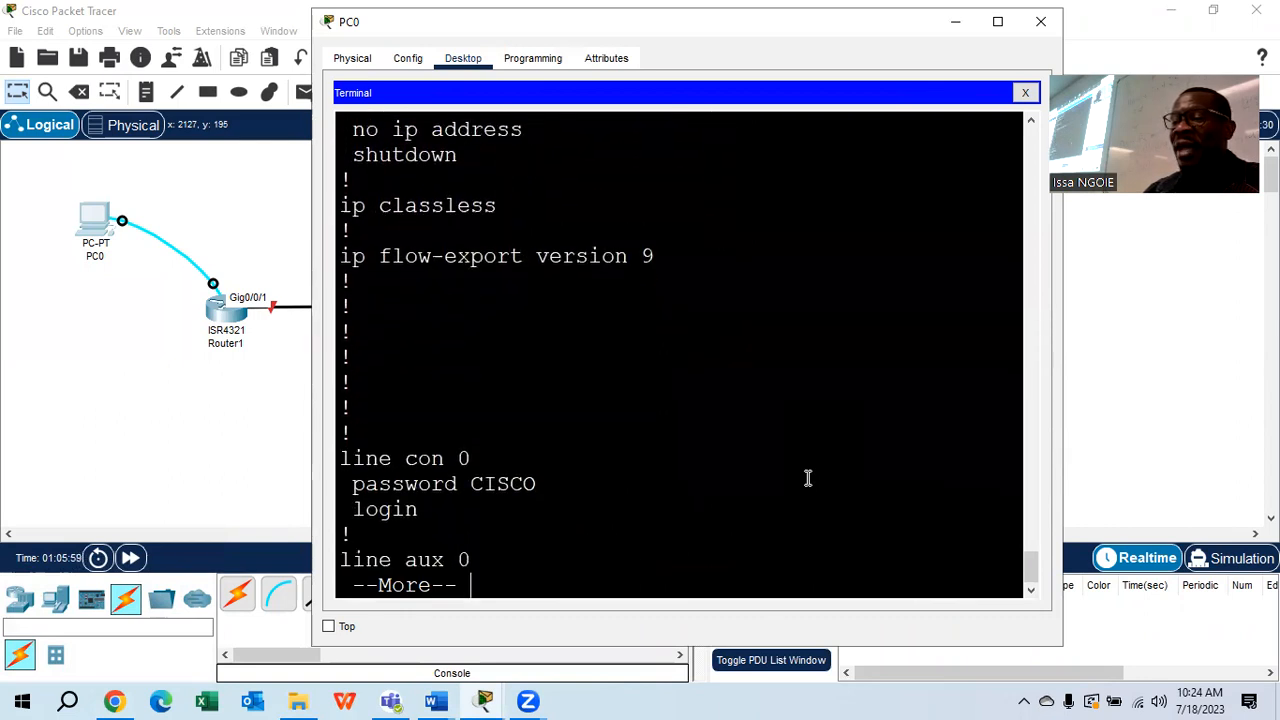
pyautogui.press('Return')
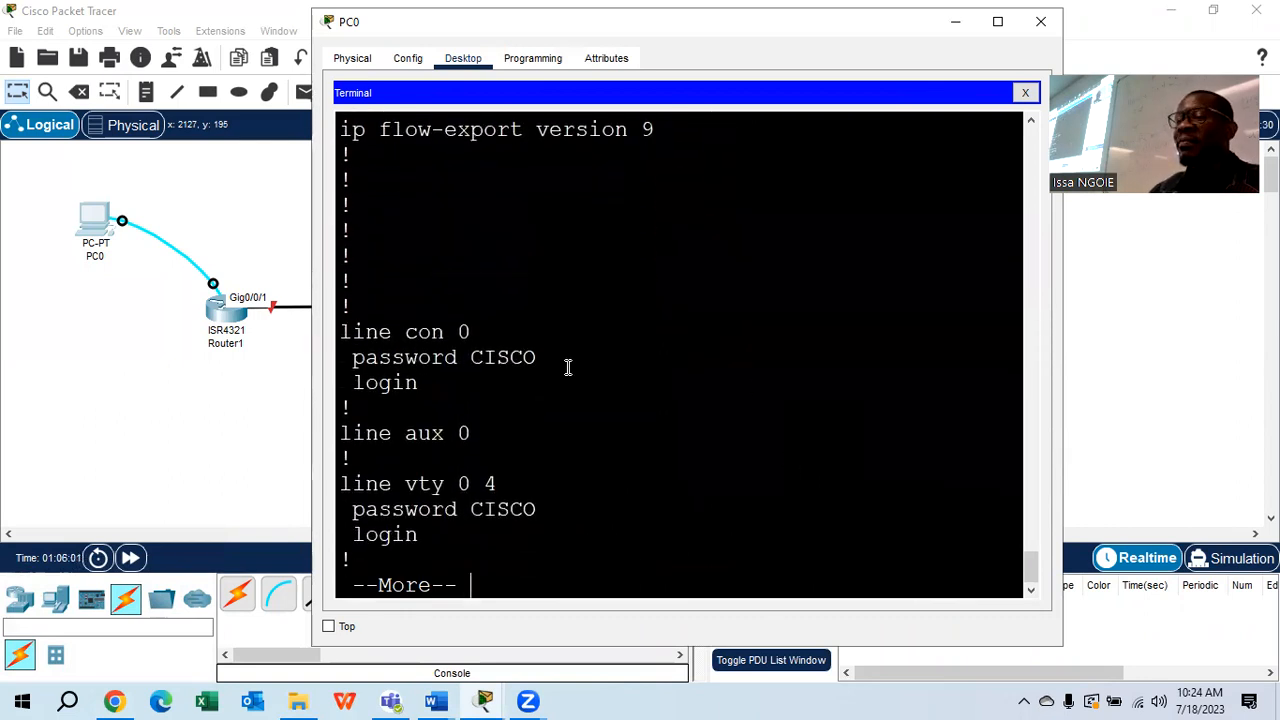
pyautogui.moveTo(548, 357); pyautogui.dragTo(470, 358)
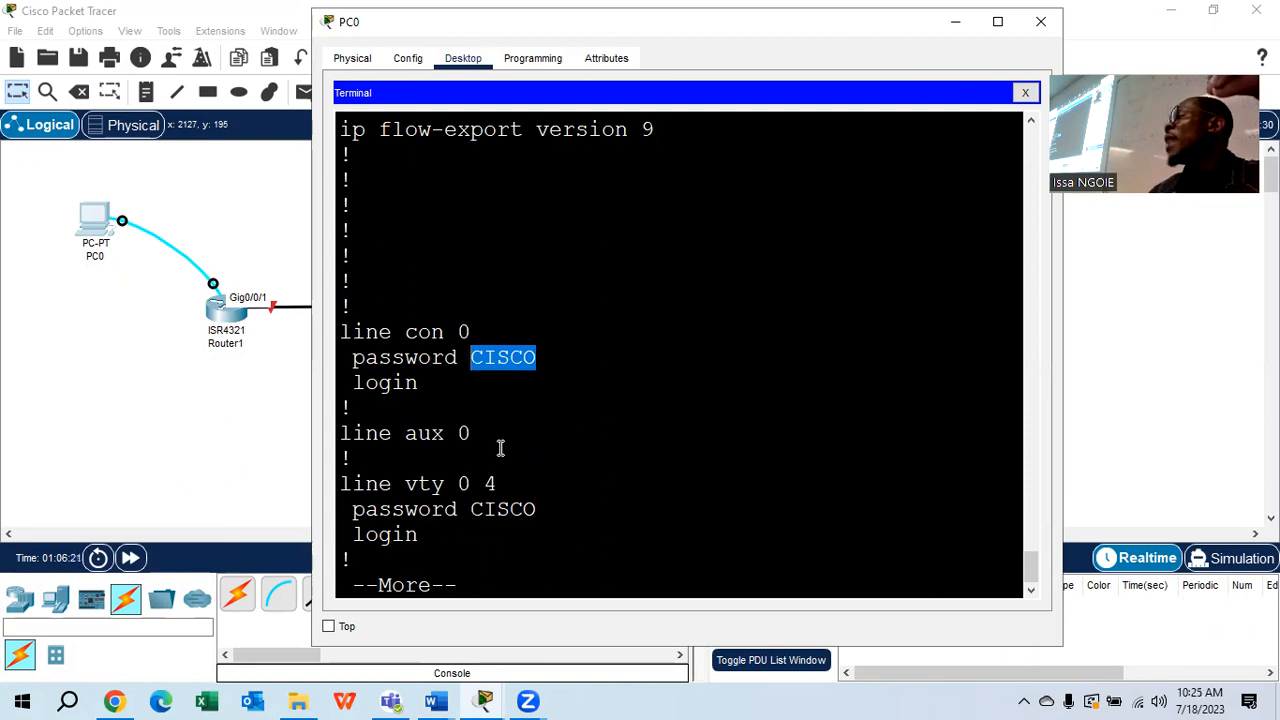
pyautogui.moveTo(540, 512); pyautogui.dragTo(474, 522)
pyautogui.click(461, 547)
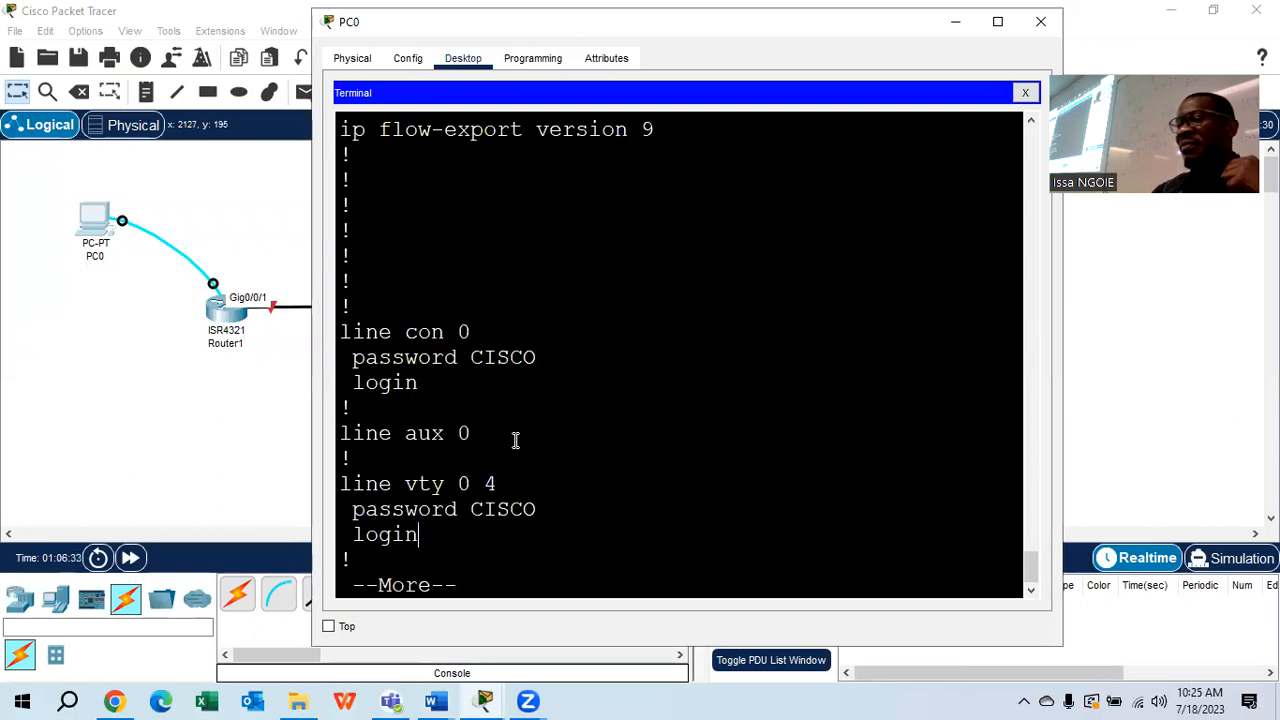
pyautogui.press('Return')
pyautogui.press('Return')
pyautogui.press('Return')
pyautogui.press('Return')
pyautogui.press('Return')
pyautogui.press('Return')
pyautogui.press('Return')
pyautogui.press('Return')
pyautogui.press('Return')
pyautogui.press('Return')
pyautogui.press('Return')
pyautogui.press('Return')
pyautogui.press('Return')
pyautogui.press('Return')
pyautogui.press('Return')
pyautogui.press('Return')
pyautogui.press('Return')
pyautogui.press('Return')
pyautogui.press('Return')
pyautogui.press('Return')
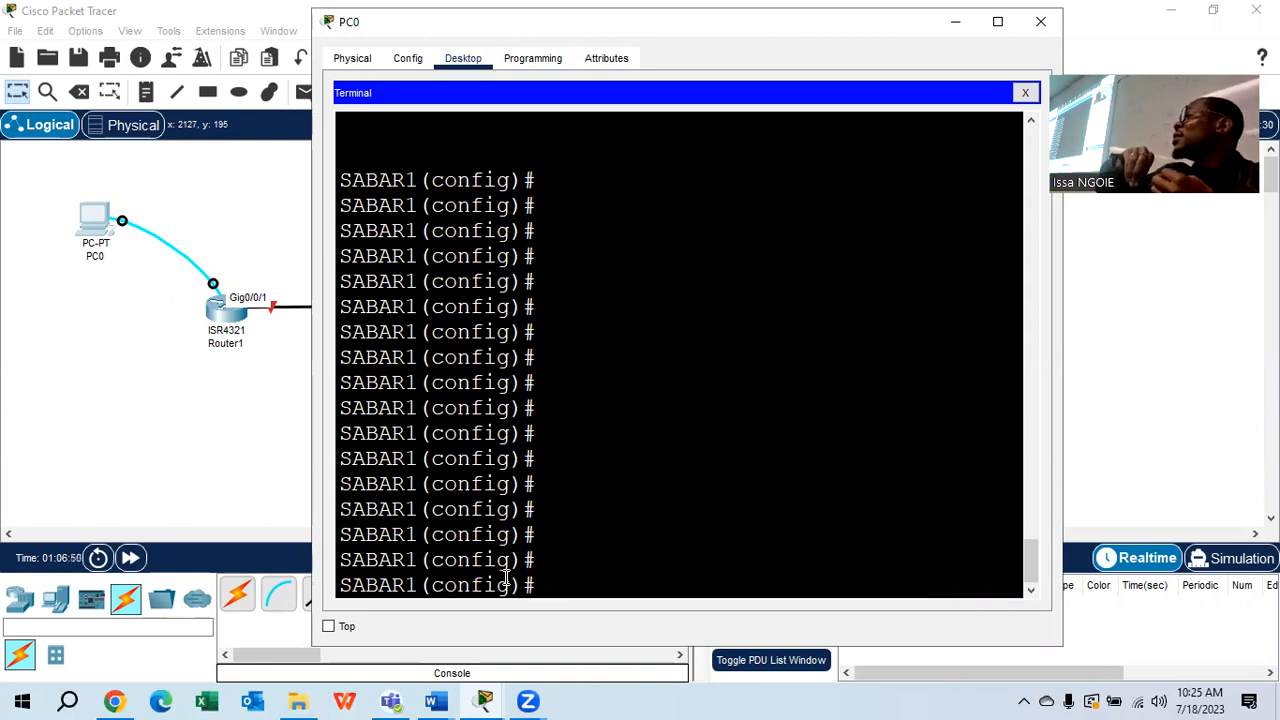
# Reread step f, then type SERVICE PASSWORD-ENCRYPTION at SABAR1's prompt without submitting it
pyautogui.click(437, 700)
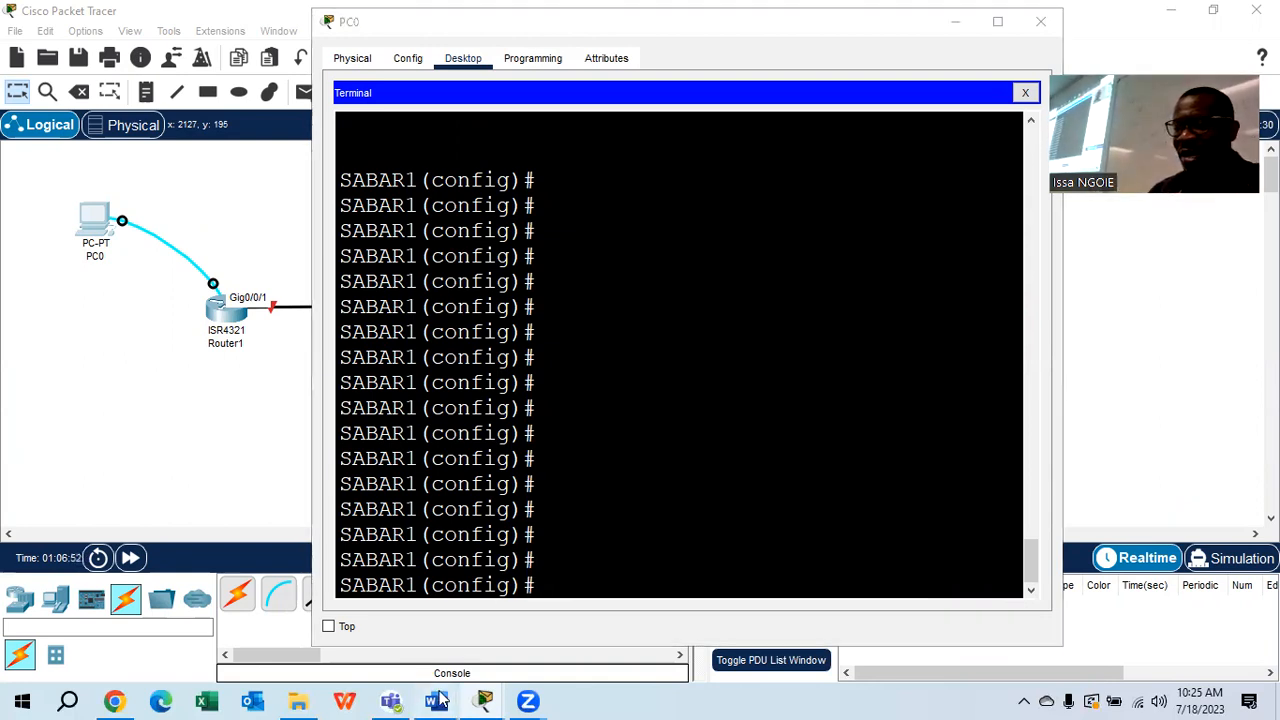
pyautogui.click(580, 600)
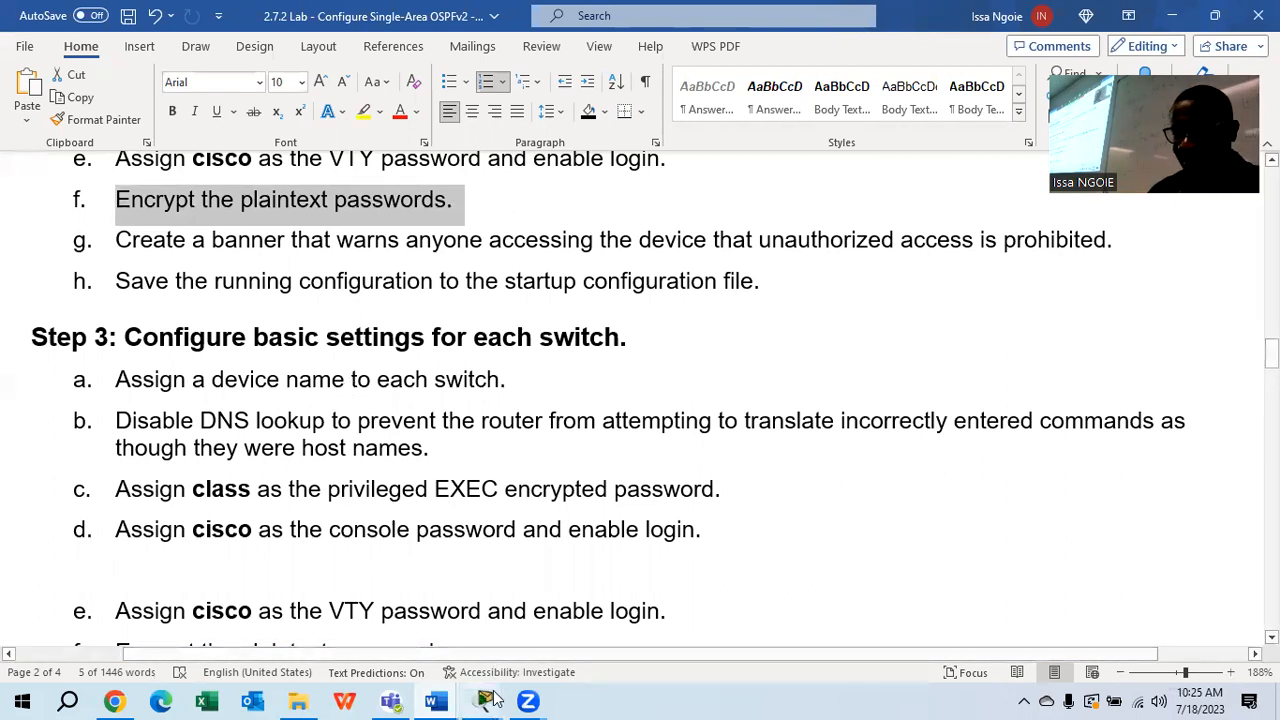
pyautogui.moveTo(484, 701)
pyautogui.click(592, 626)
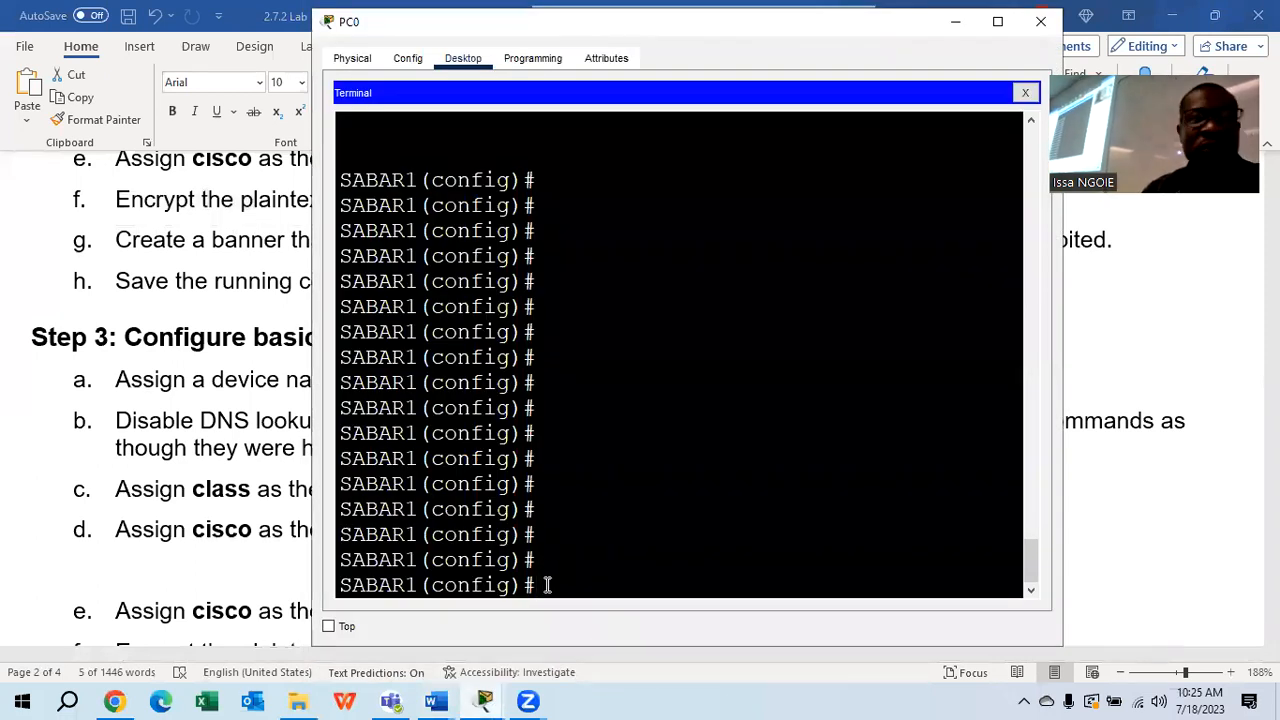
pyautogui.write('SERVICE P')
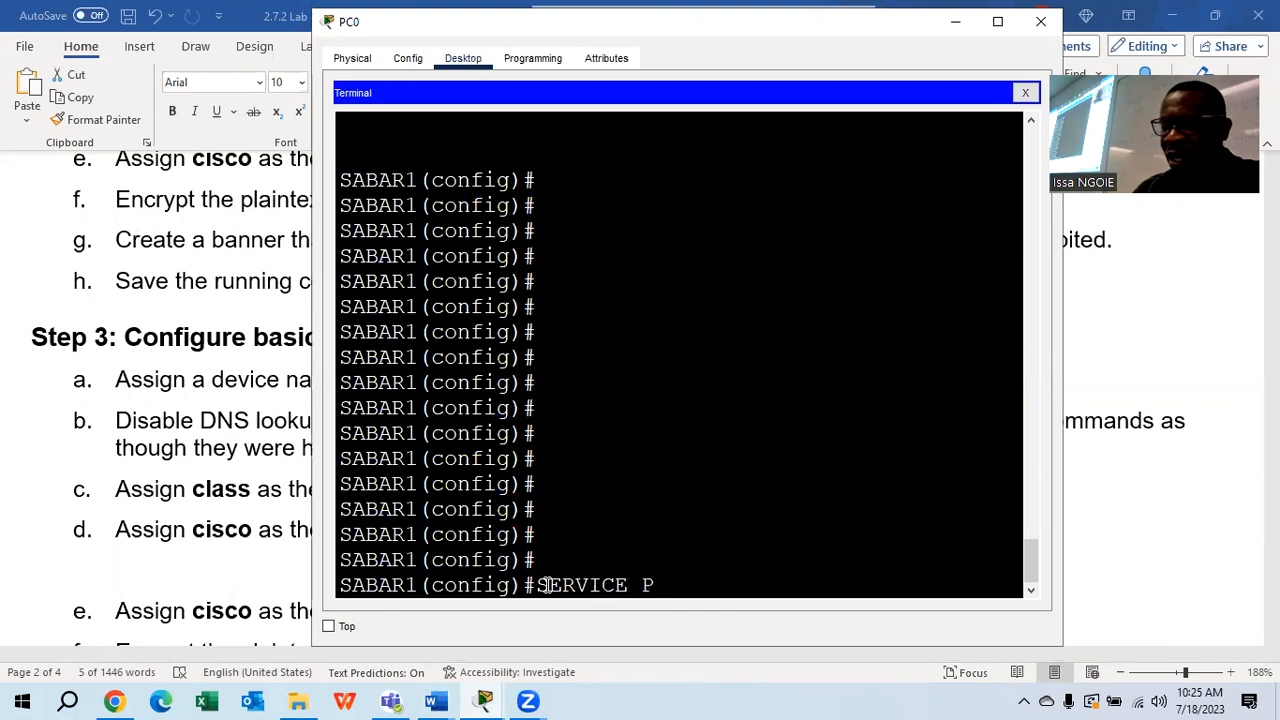
pyautogui.write('ASSWORD ')
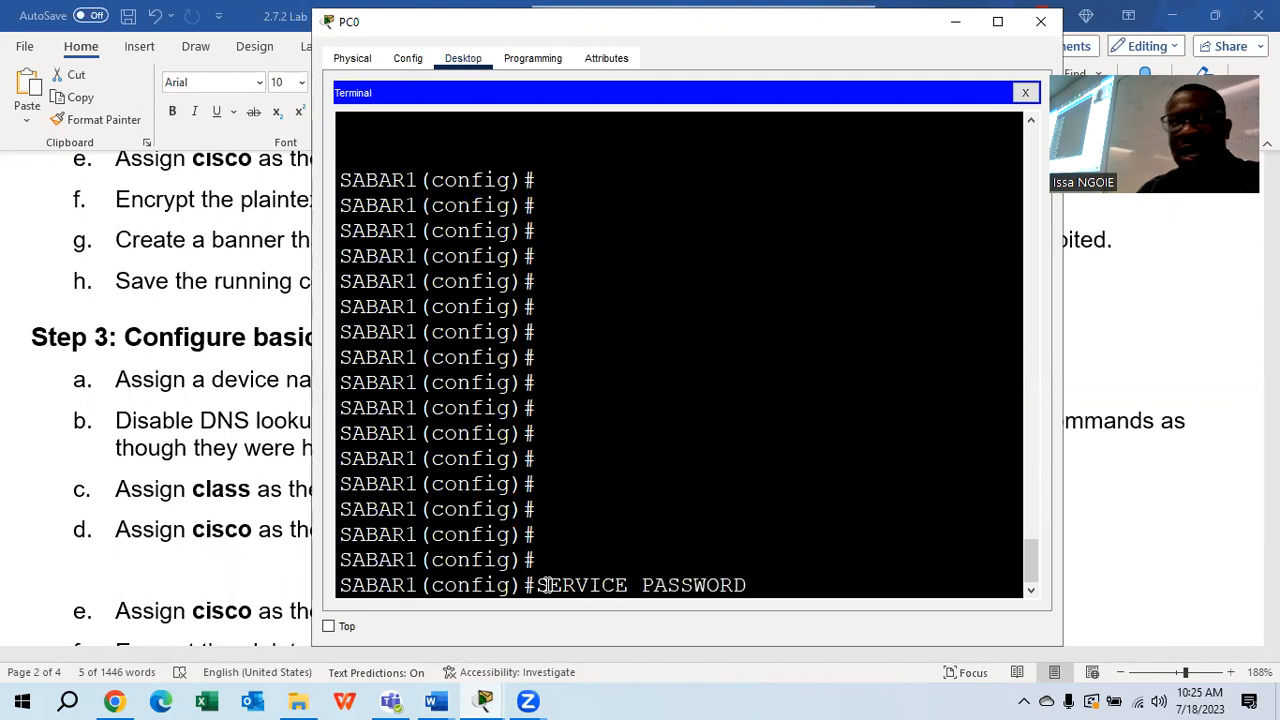
pyautogui.write('-E')
pyautogui.press('Tab')
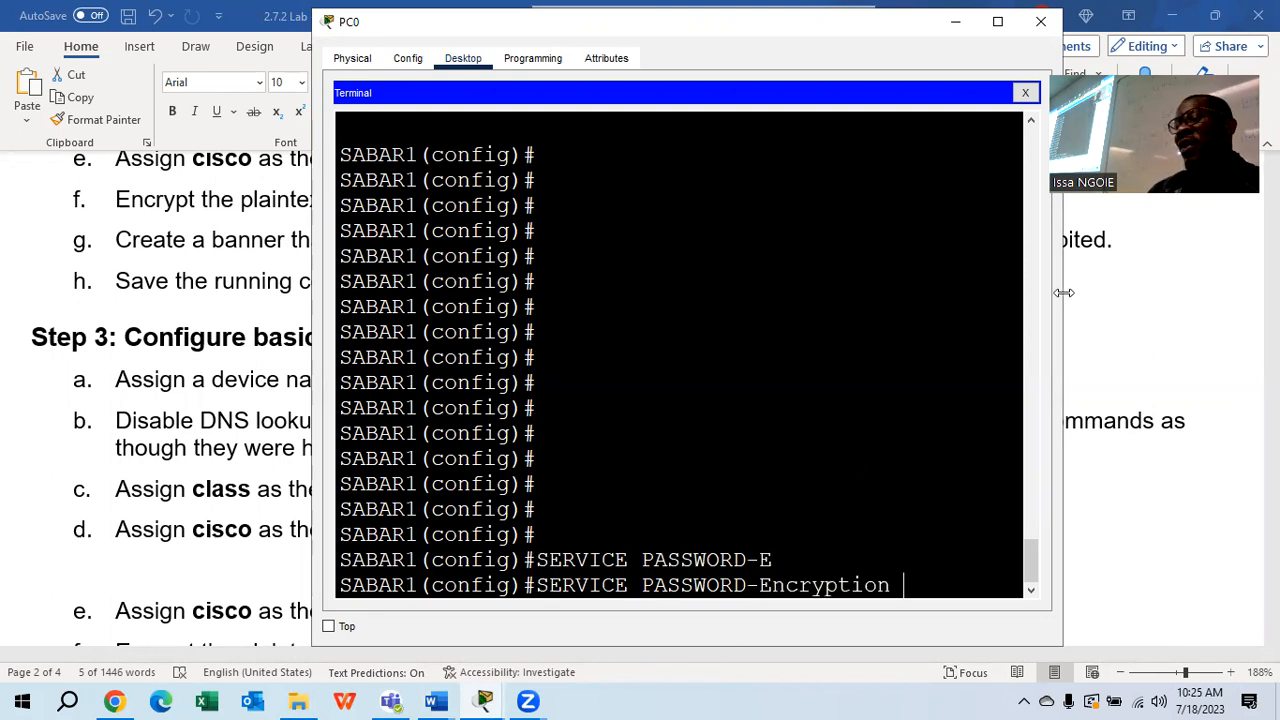
pyautogui.moveTo(1063, 292); pyautogui.dragTo(1171, 295)
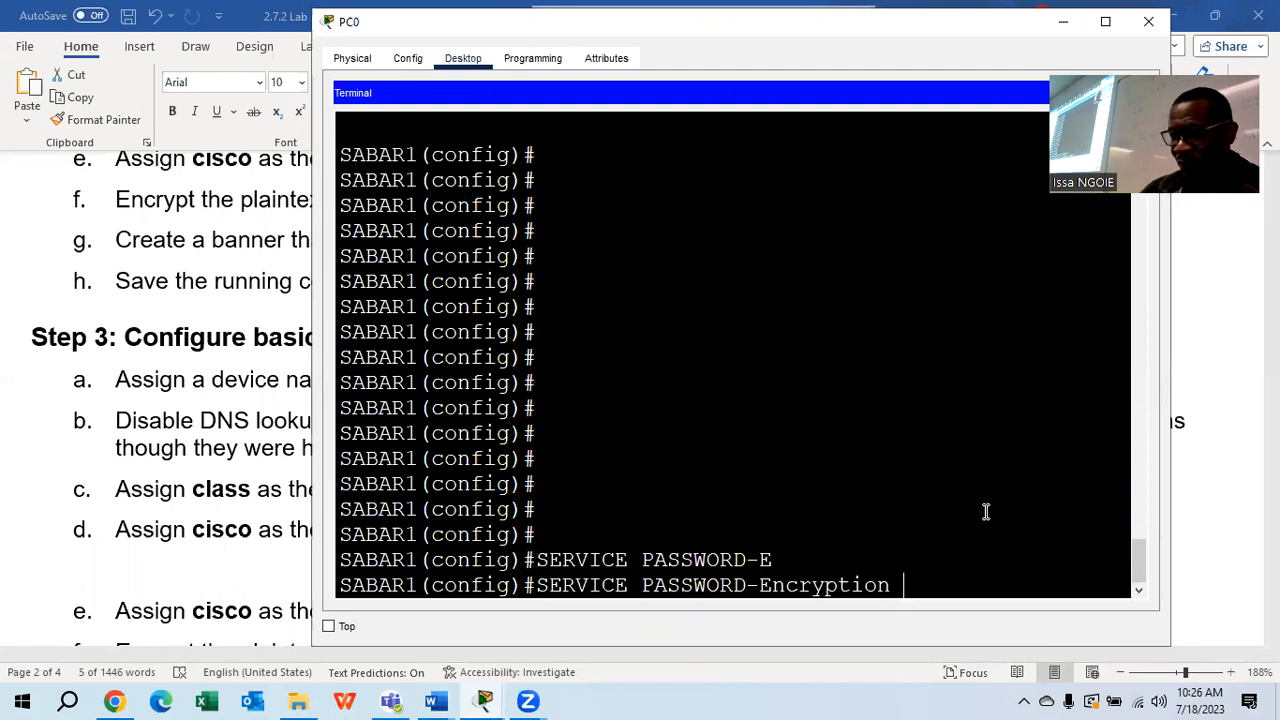
# Apply service password-encryption on SABAR1 and page through the 'do show run' output
pyautogui.press('Return')
pyautogui.write('DO H')
pyautogui.press('BackSpace')
pyautogui.write('SHOW RUN')
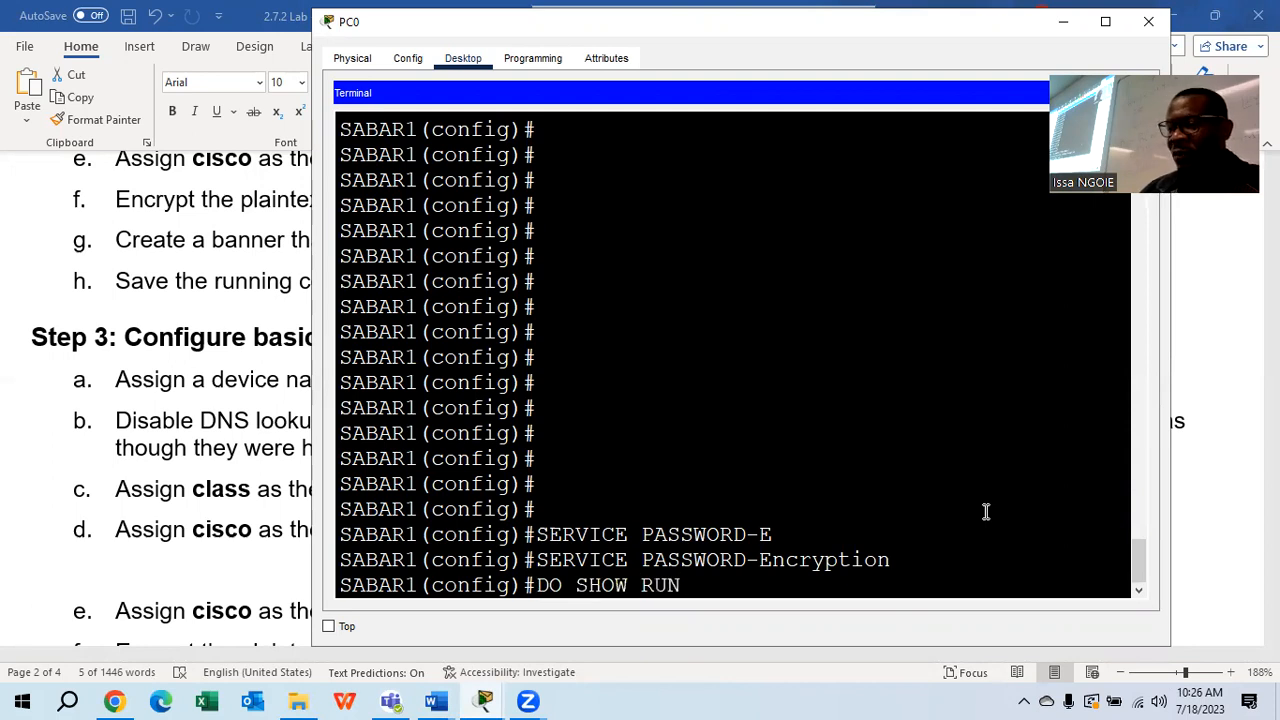
pyautogui.press('Return')
pyautogui.press('space')
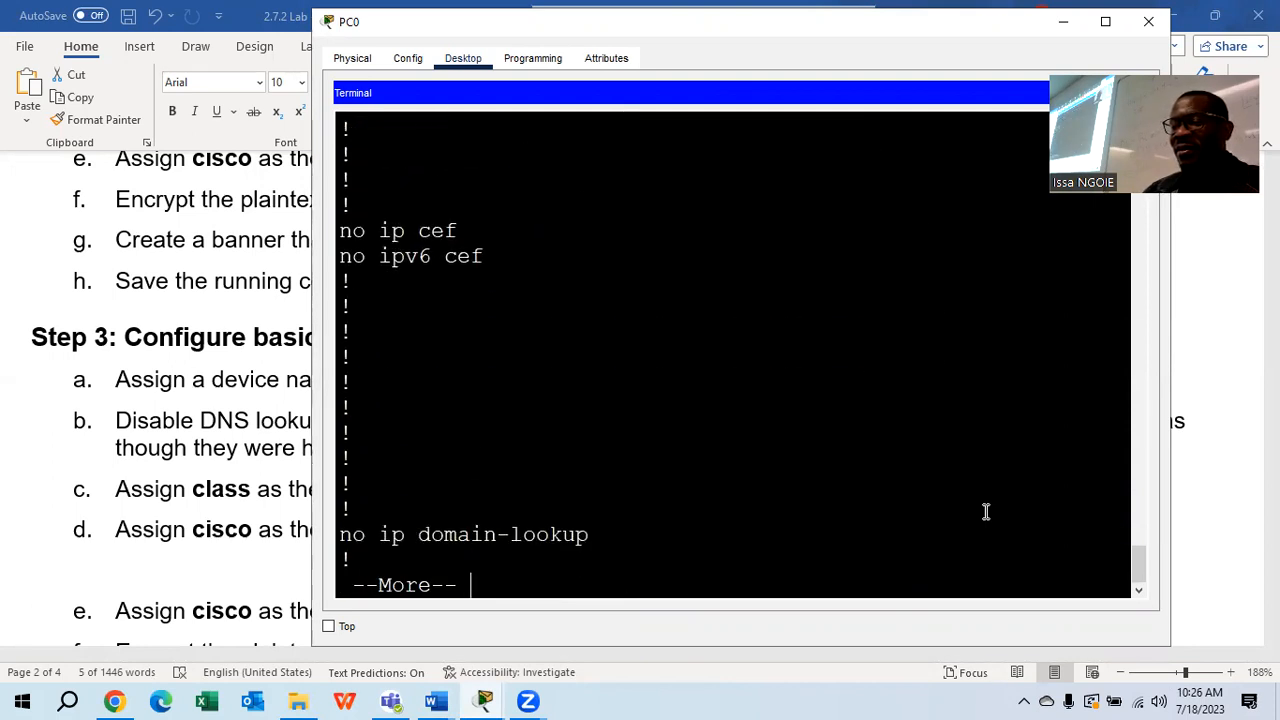
pyautogui.press('Return')
pyautogui.press('space')
pyautogui.press('Return')
pyautogui.press('Return')
pyautogui.press('Return')
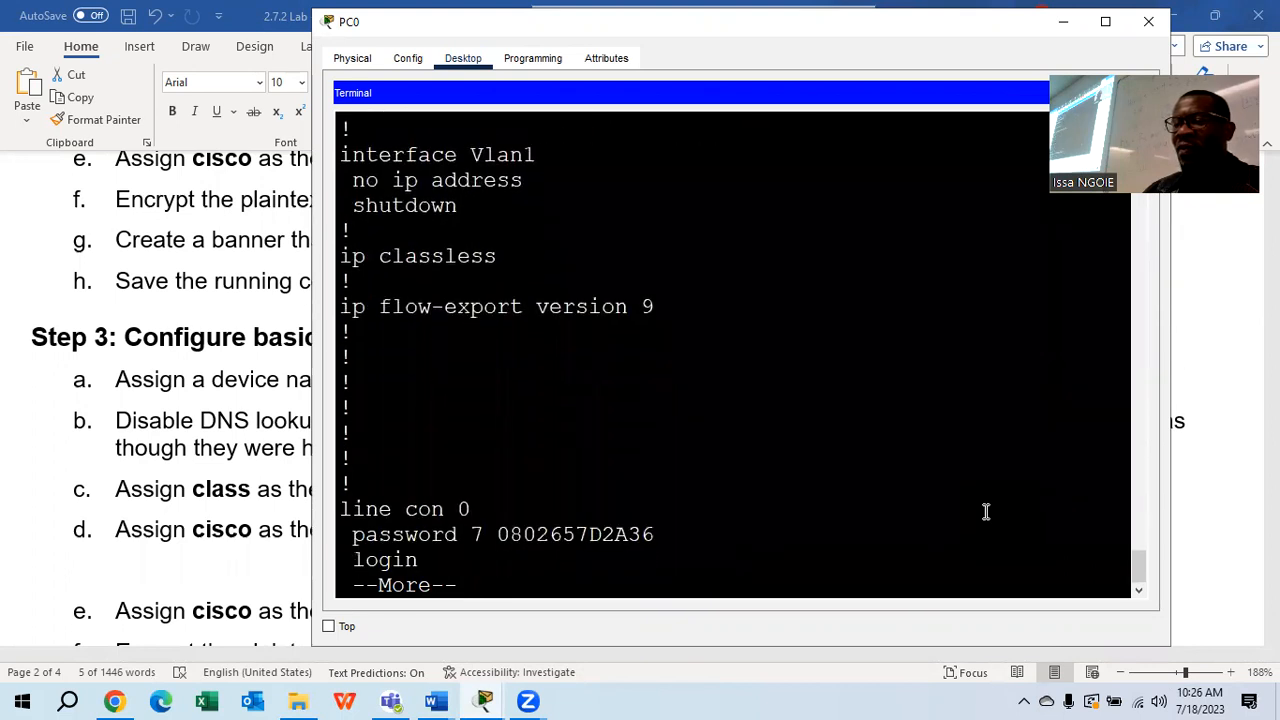
pyautogui.press('Return')
pyautogui.press('Return')
pyautogui.press('Return')
pyautogui.press('Return')
pyautogui.press('Return')
pyautogui.press('Return')
pyautogui.press('Return')
pyautogui.press('Return')
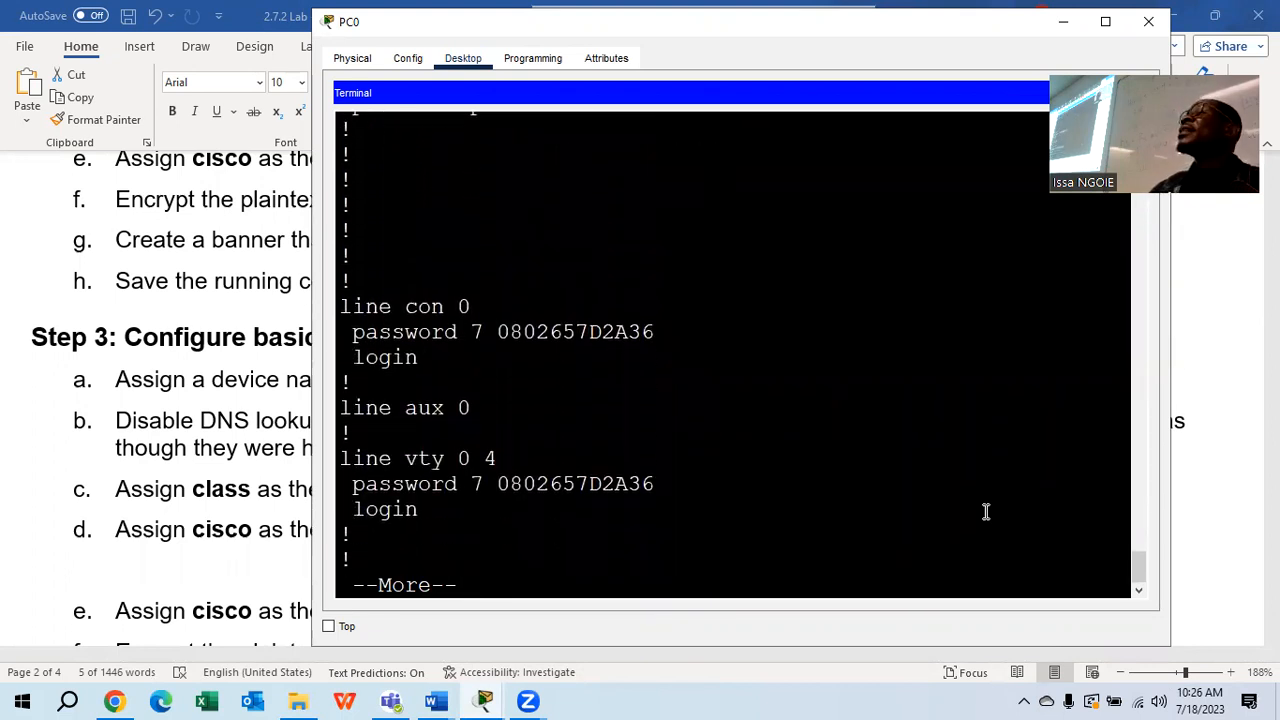
# Highlight the type 7 encrypted console and VTY passwords, then end the output
pyautogui.moveTo(700, 334); pyautogui.dragTo(501, 334)
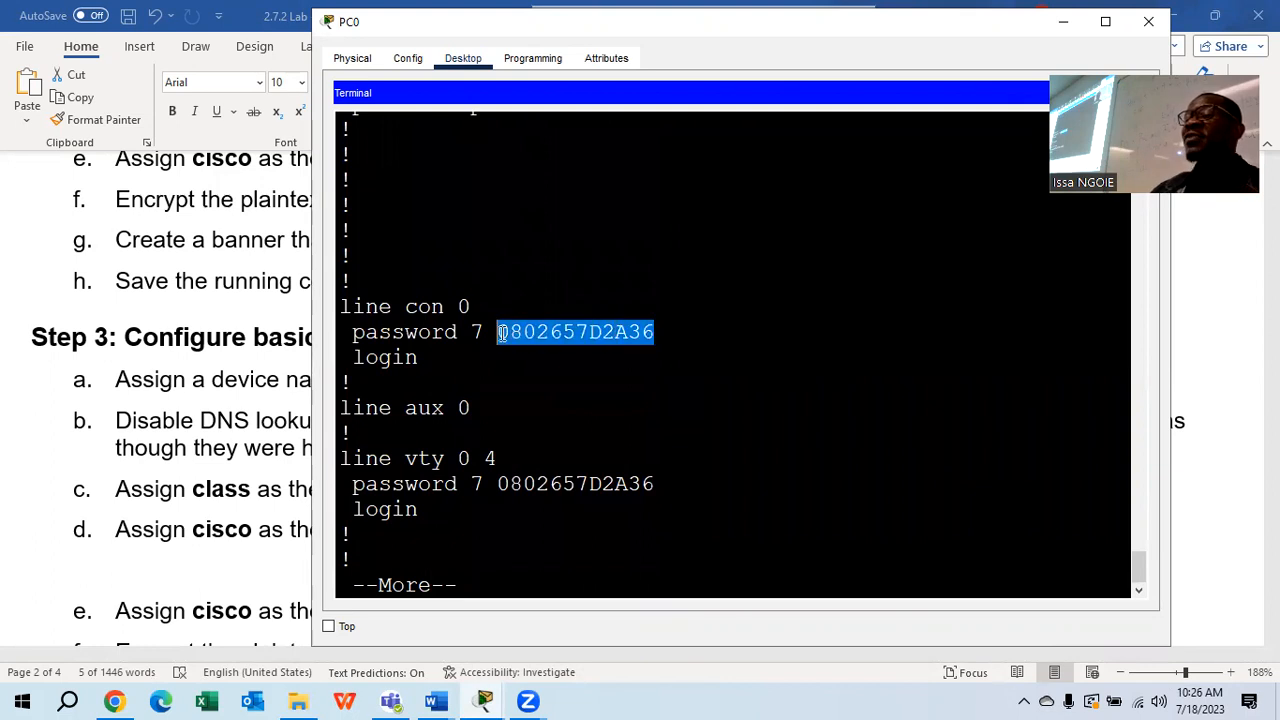
pyautogui.click(538, 428)
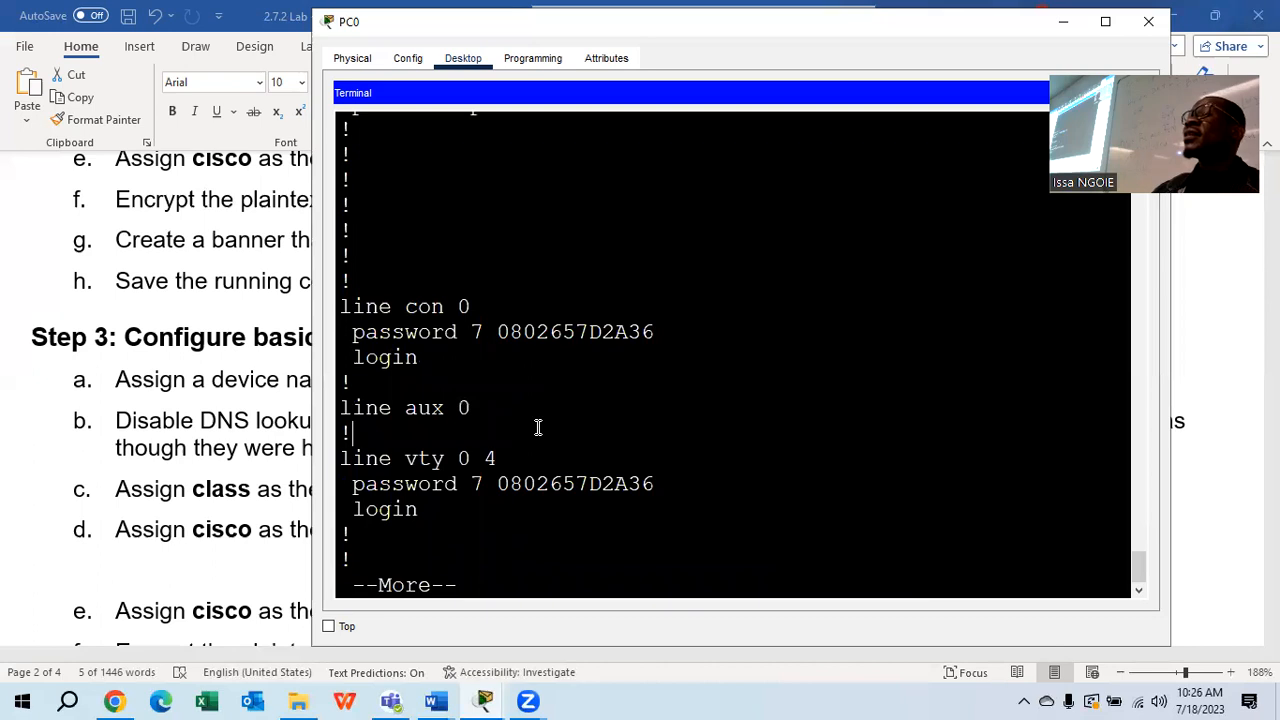
pyautogui.moveTo(664, 485); pyautogui.dragTo(500, 484)
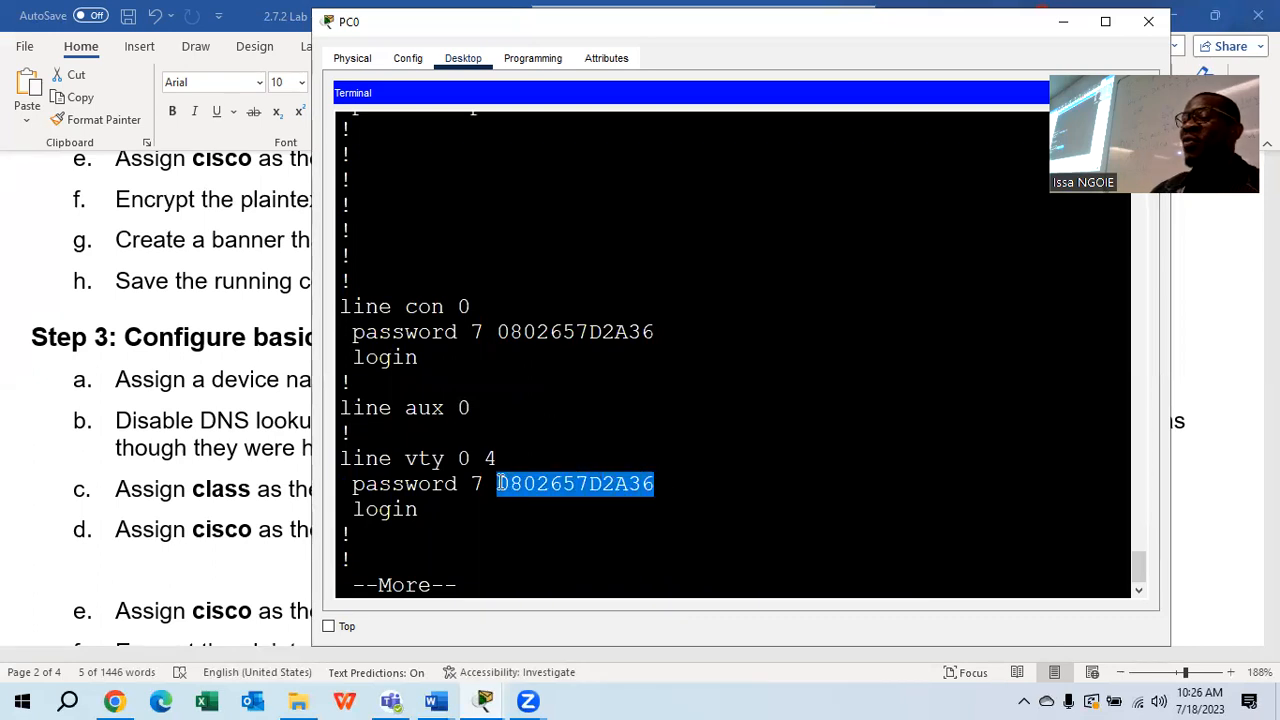
pyautogui.click(517, 532)
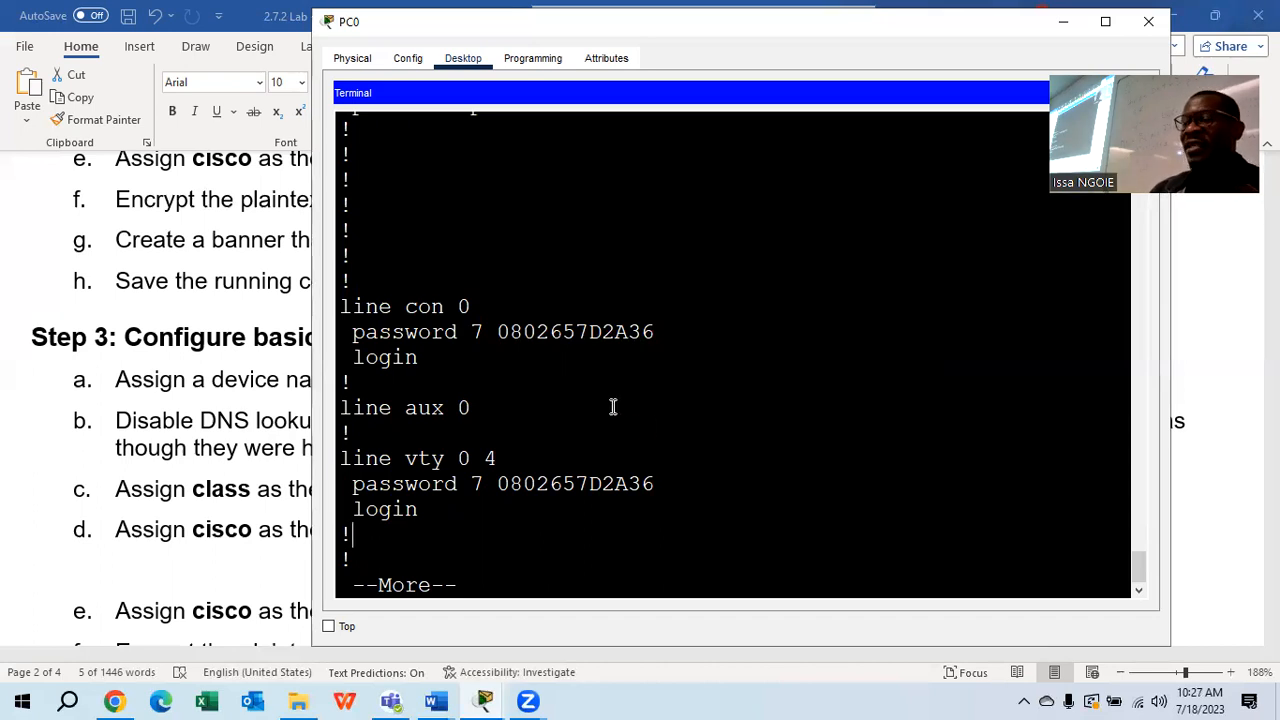
pyautogui.press('Return')
pyautogui.press('Return')
pyautogui.press('Return')
pyautogui.press('Return')
pyautogui.press('Return')
pyautogui.press('Return')
pyautogui.press('Return')
pyautogui.press('Return')
pyautogui.press('Return')
pyautogui.press('Return')
pyautogui.press('Return')
pyautogui.press('Return')
pyautogui.press('Return')
pyautogui.press('Return')
pyautogui.press('Return')
pyautogui.press('Return')
pyautogui.press('Return')
pyautogui.press('Return')
pyautogui.press('Return')
pyautogui.press('Return')
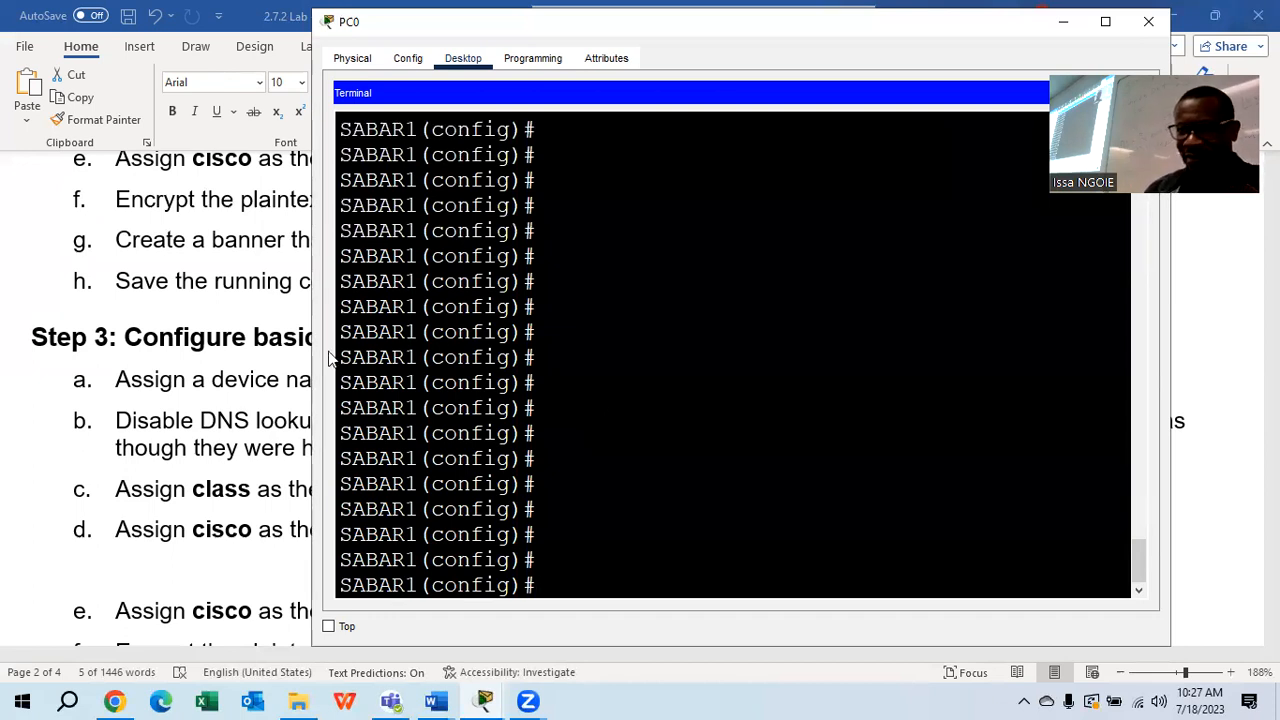
# Close PC0's terminal, return to Packet Tracer, and open Laptop0's device window
pyautogui.click(225, 289)
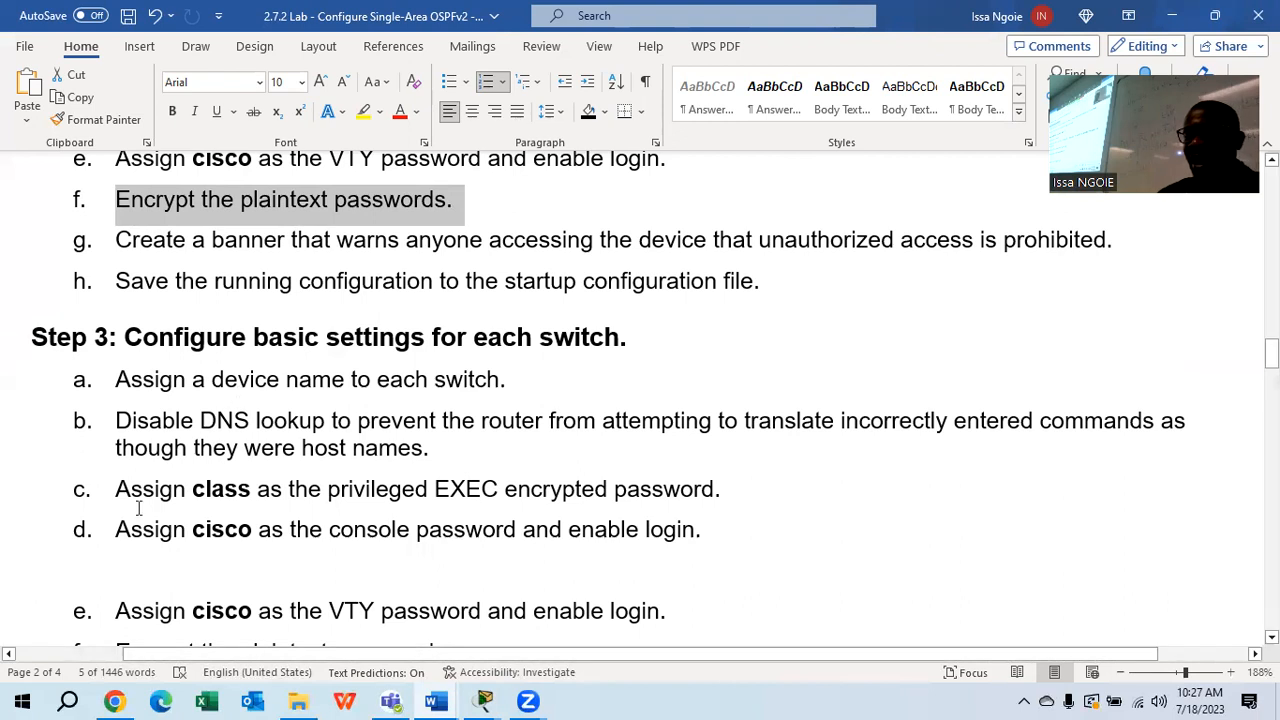
pyautogui.click(482, 700)
pyautogui.click(488, 625)
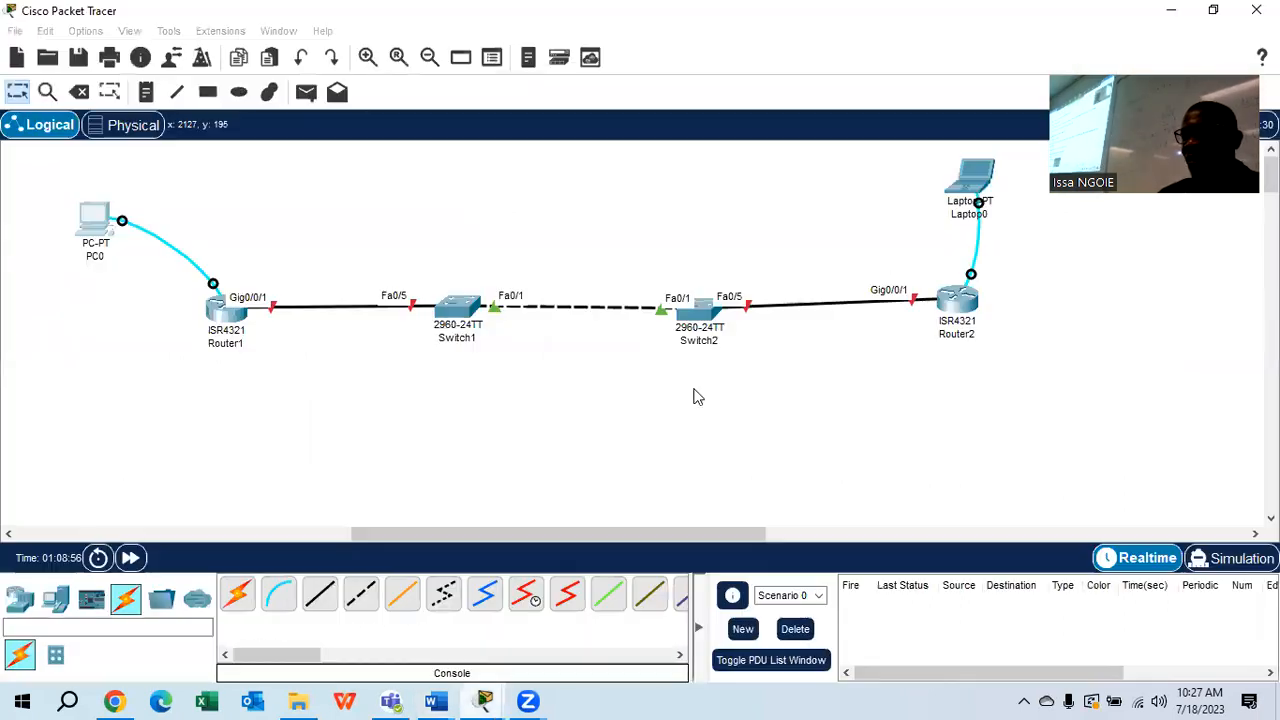
pyautogui.click(975, 180)
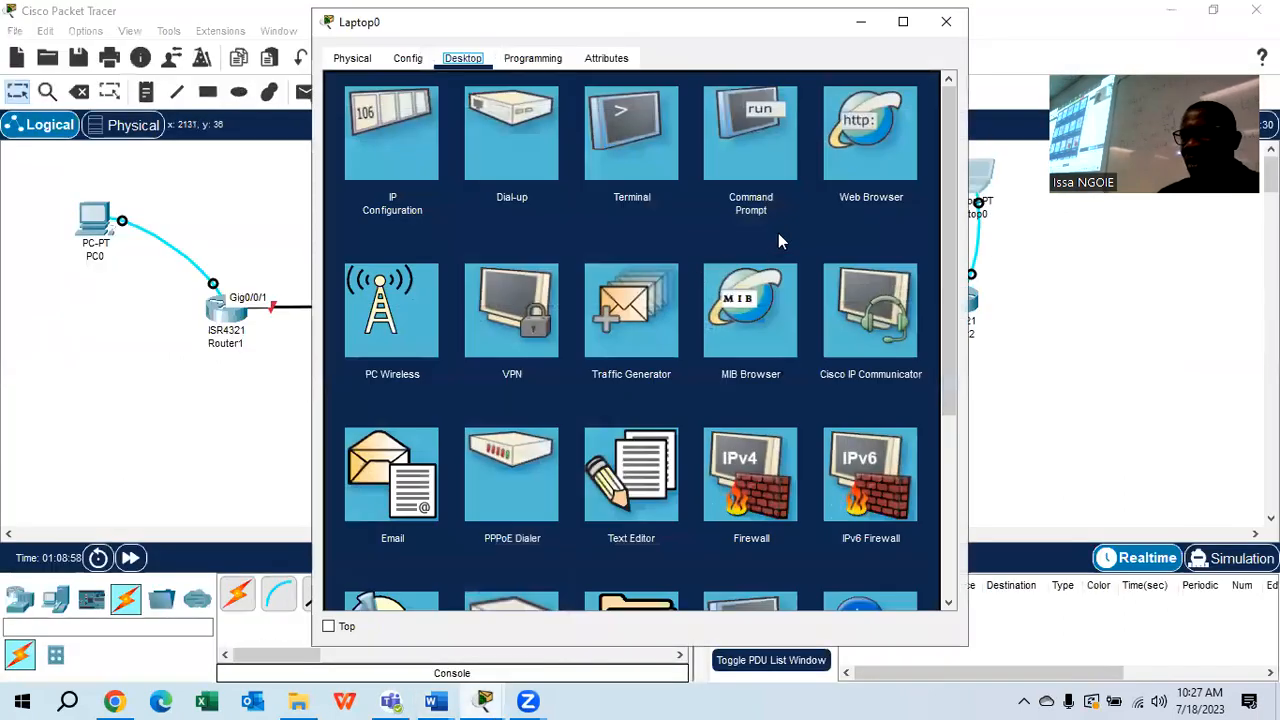
# Connect to SABAR2 through Laptop0's Terminal with the default port settings
pyautogui.click(600, 165)
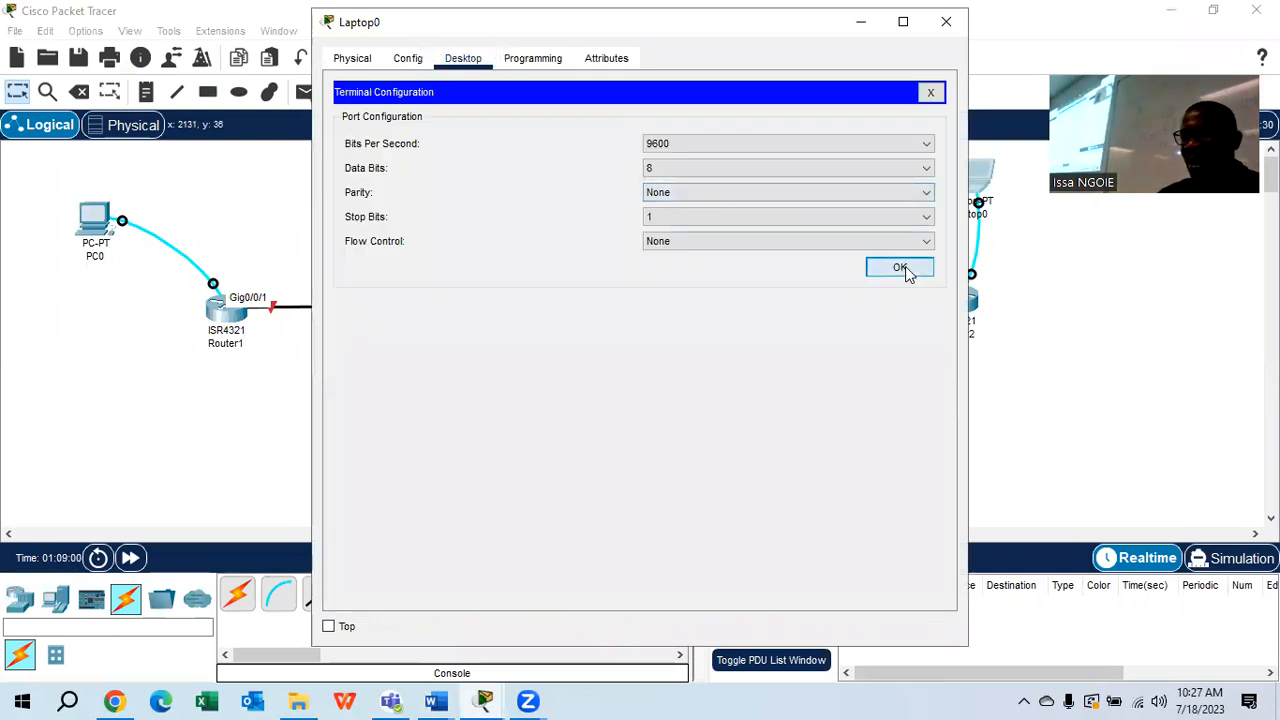
pyautogui.click(904, 270)
pyautogui.press('Return')
# Exit line configuration and enable service password-encryption on SABAR2
pyautogui.write('EXIT')
pyautogui.press('Return')
pyautogui.press('Return')
pyautogui.write('SERV')
pyautogui.press('Tab')
pyautogui.press('Tab')
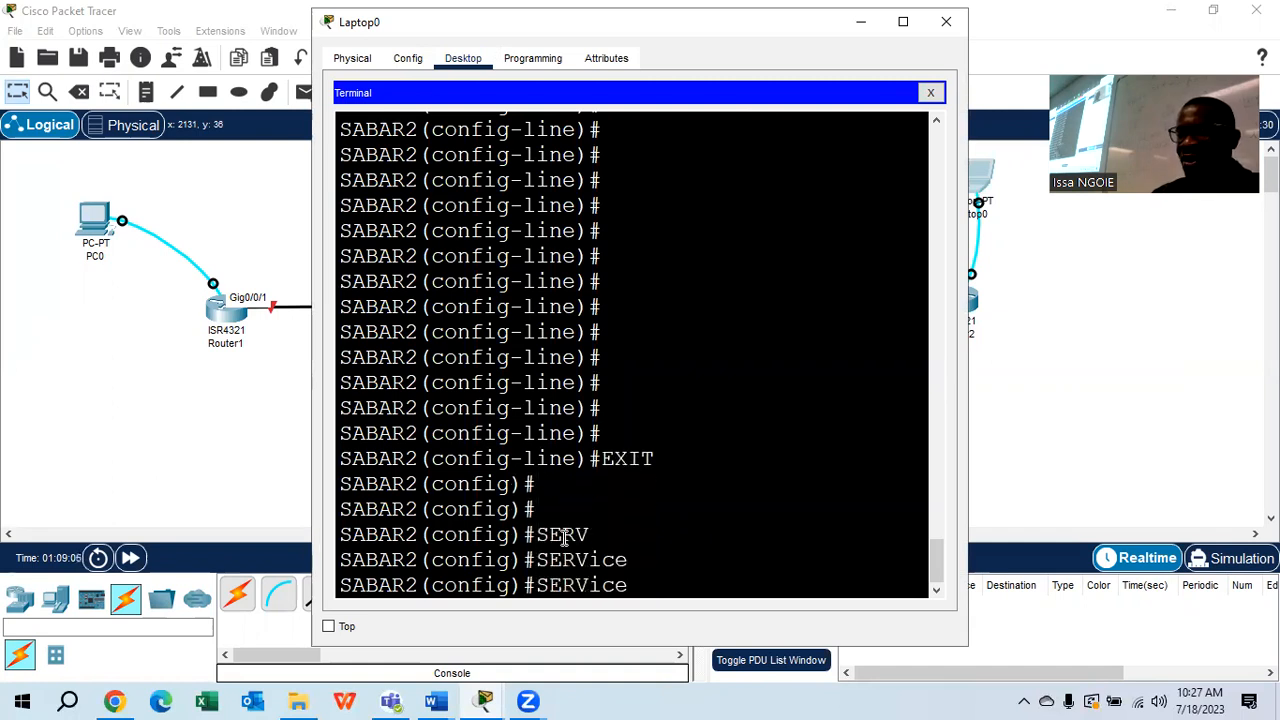
pyautogui.write('PA')
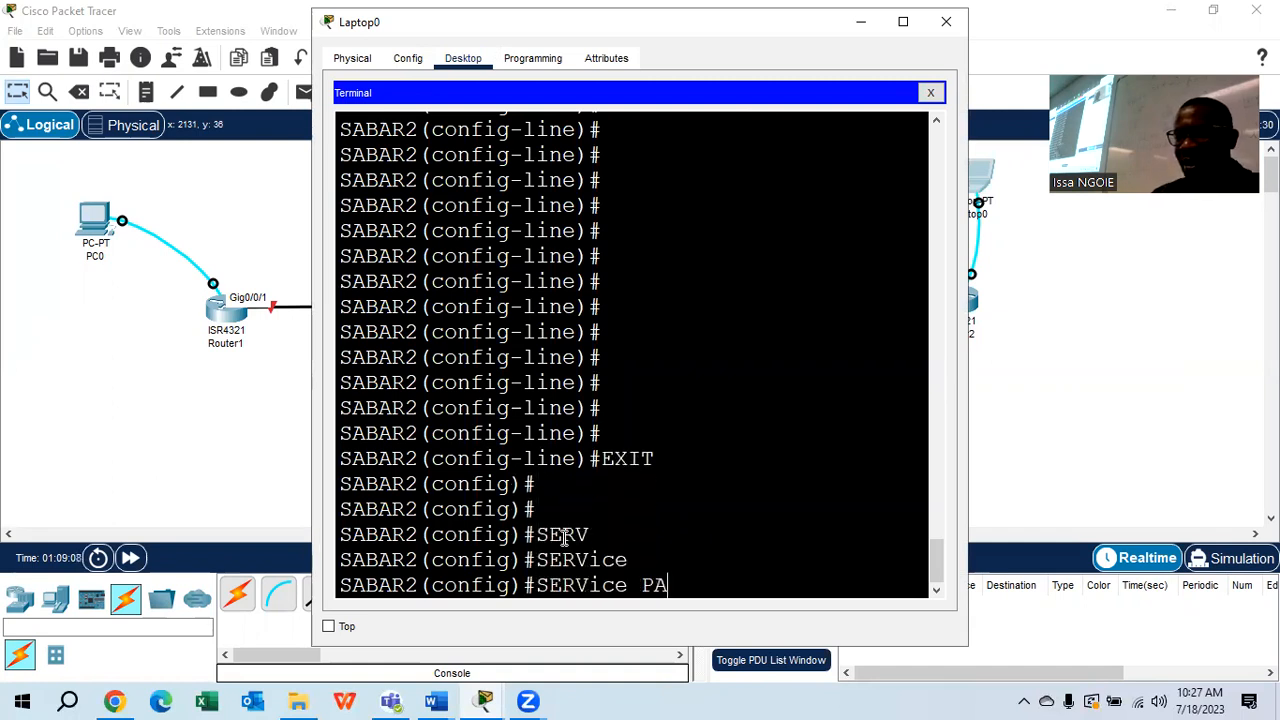
pyautogui.press('Tab')
pyautogui.press('Return')
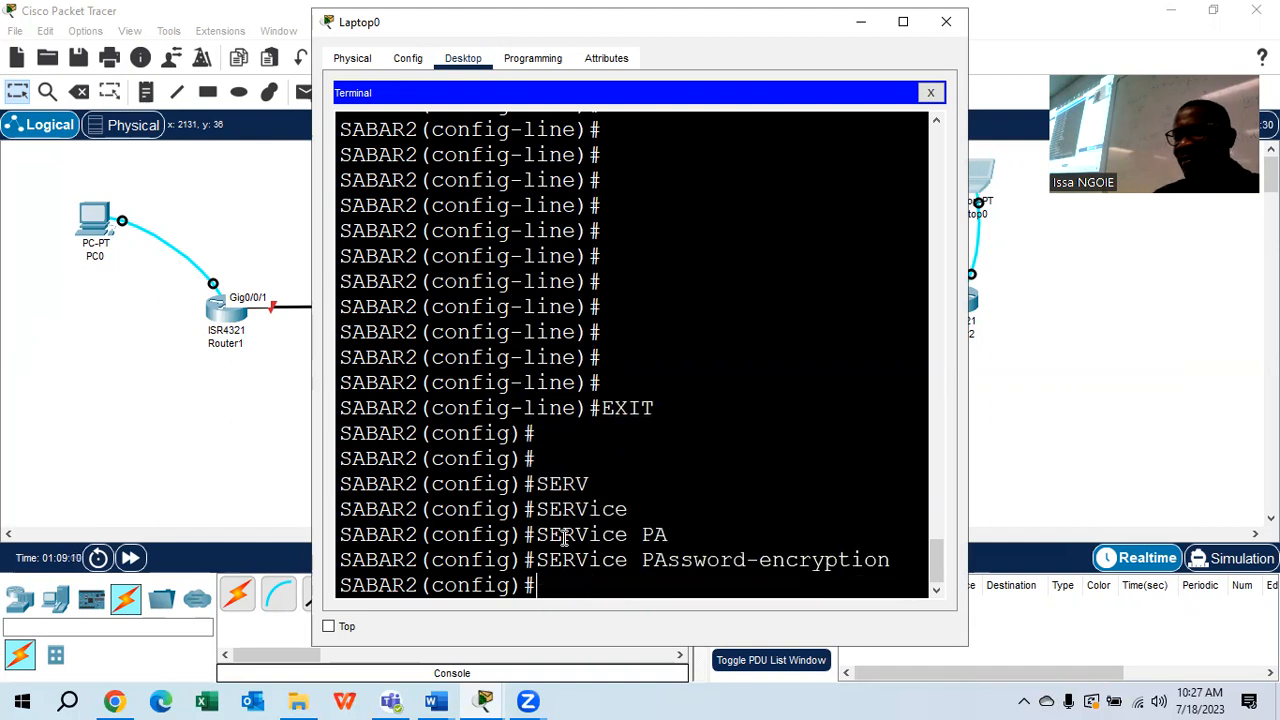
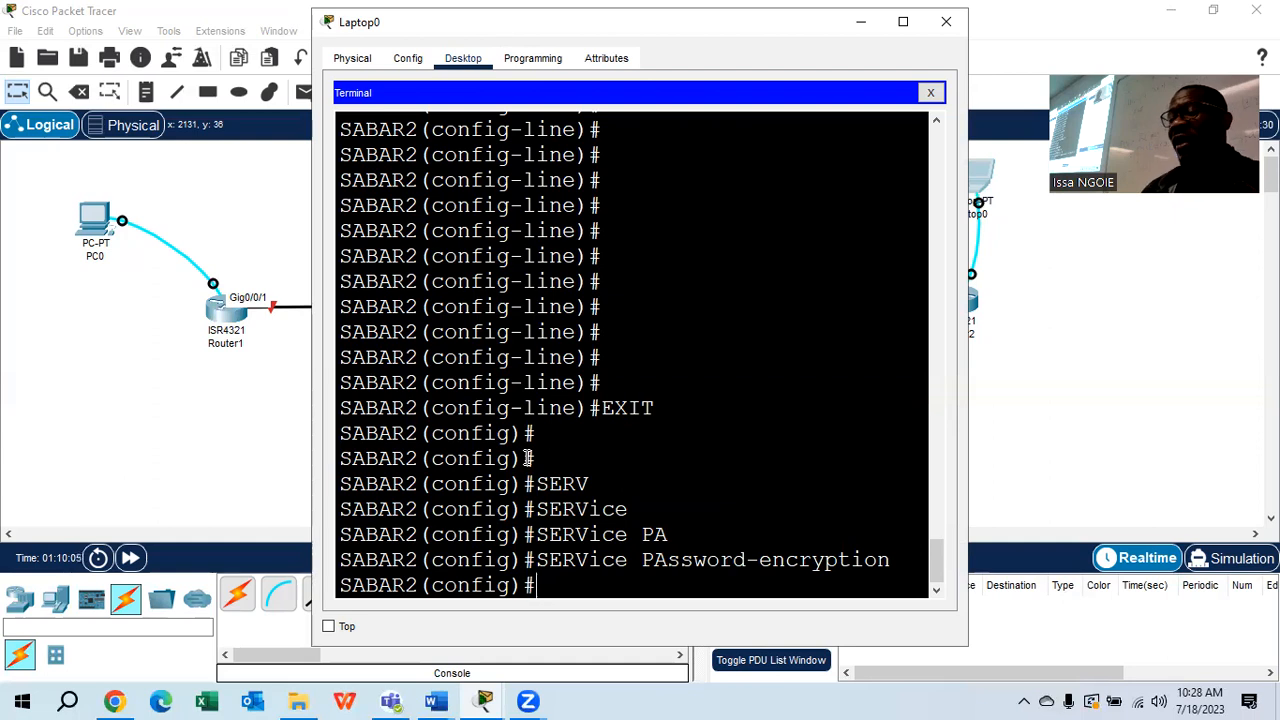
# Bring up previews of the open Word documents from the taskbar
pyautogui.click(435, 700)
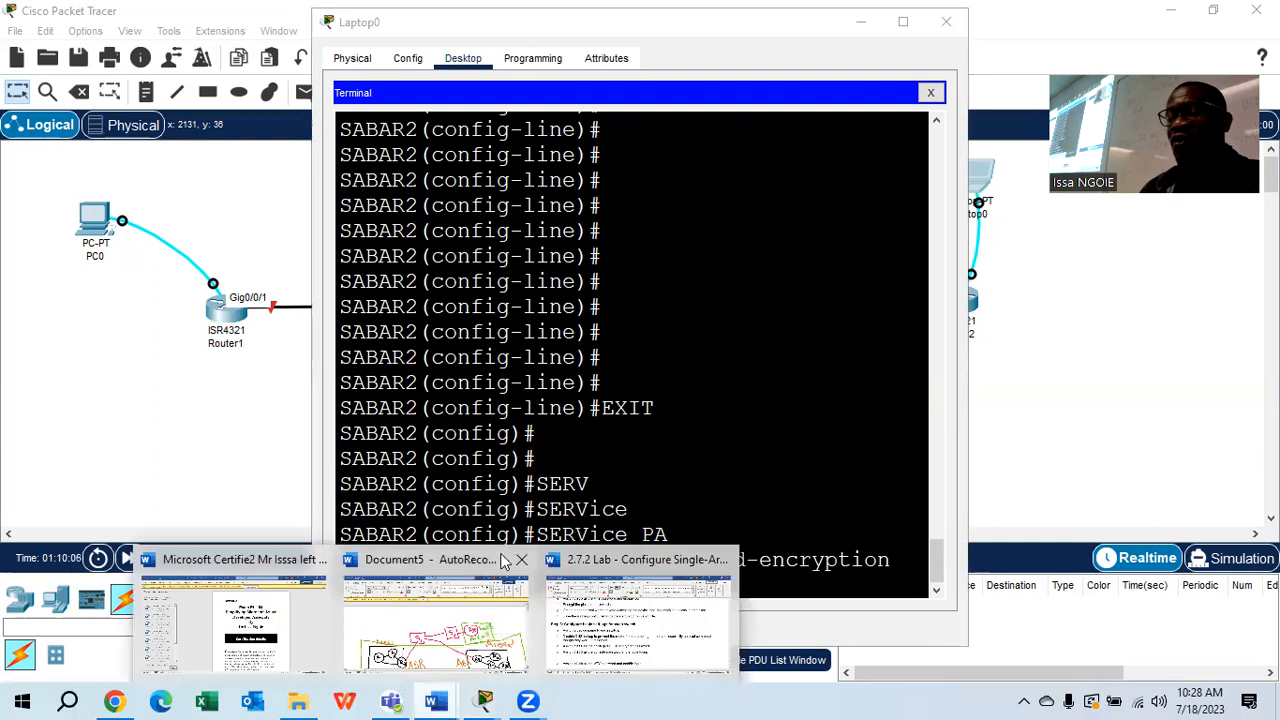
# Switch to the 2.7.2 Lab document and highlight step g on creating a warning banner
pyautogui.click(628, 640)
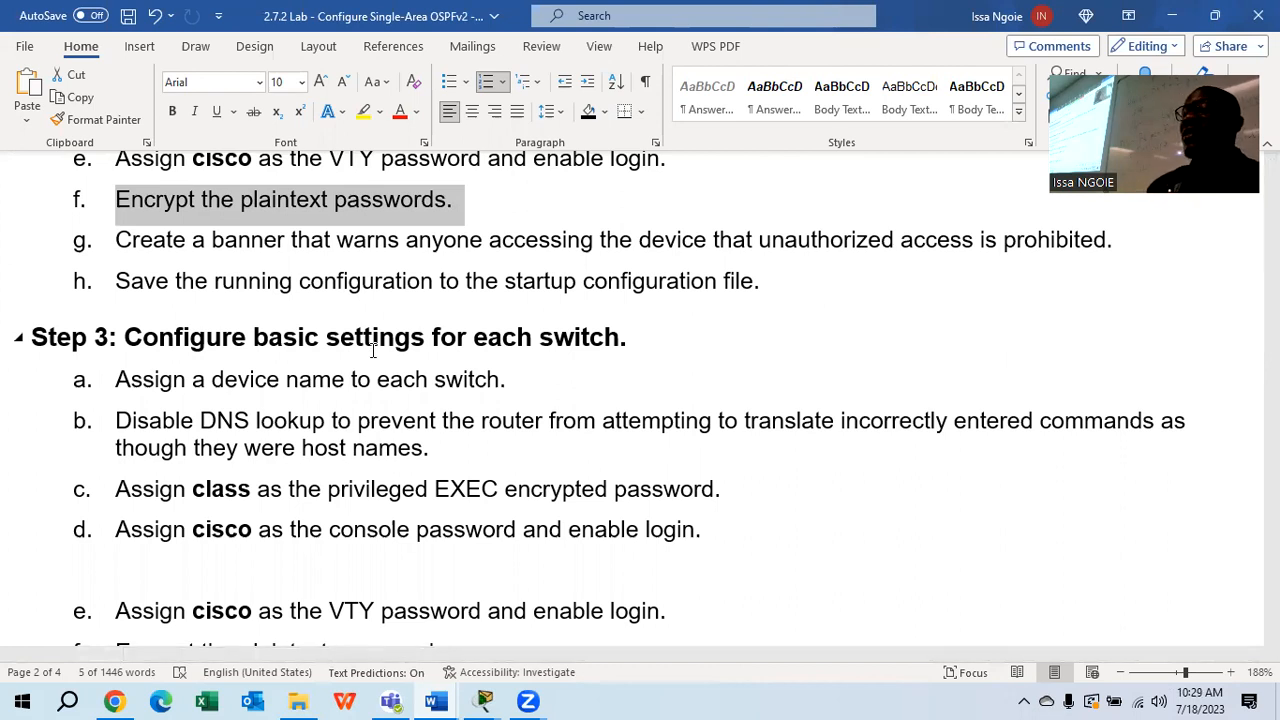
pyautogui.moveTo(1134, 243); pyautogui.dragTo(113, 243)
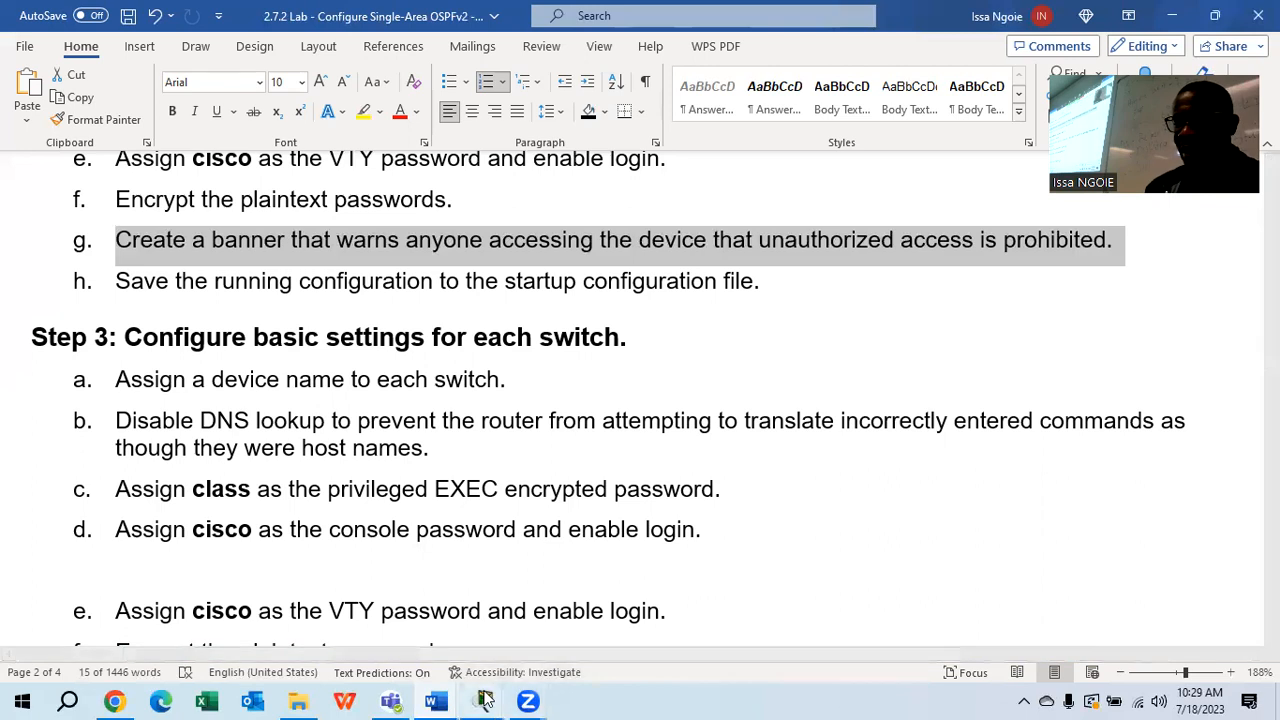
# Bring Packet Tracer forward and open PC0's terminal connected to SABAR1
pyautogui.moveTo(484, 700)
pyautogui.click(418, 620)
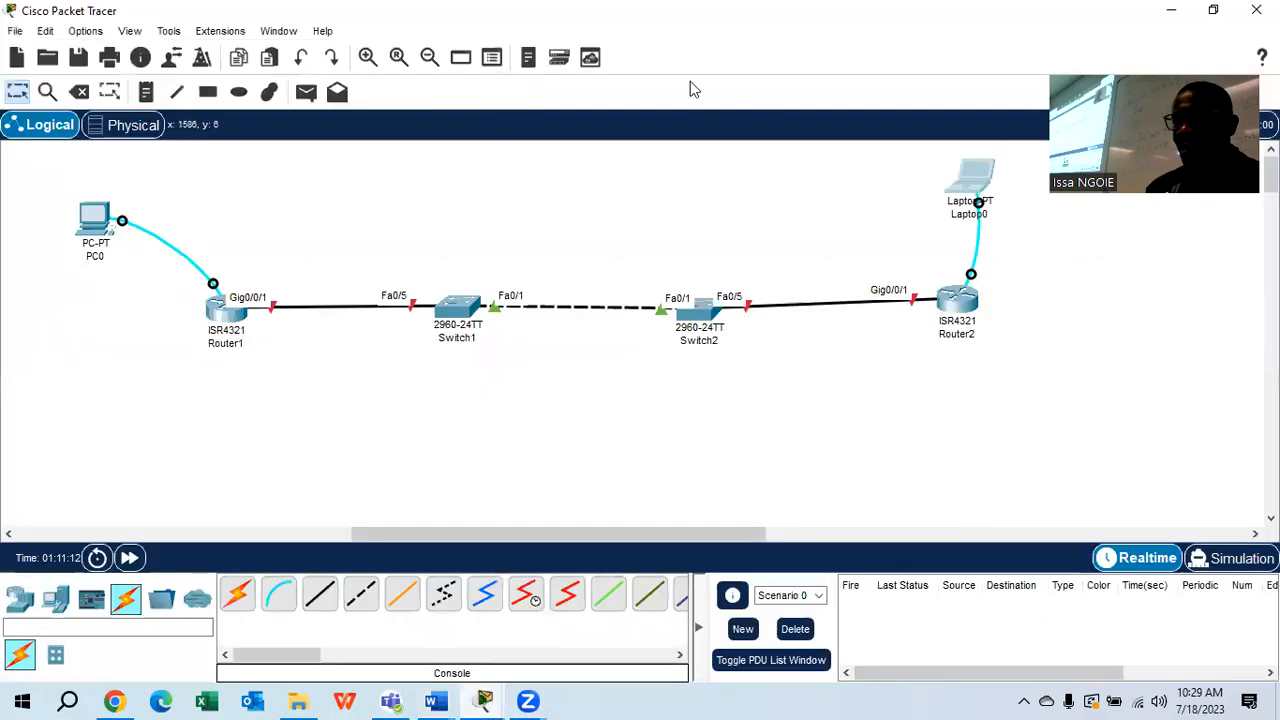
pyautogui.click(94, 215)
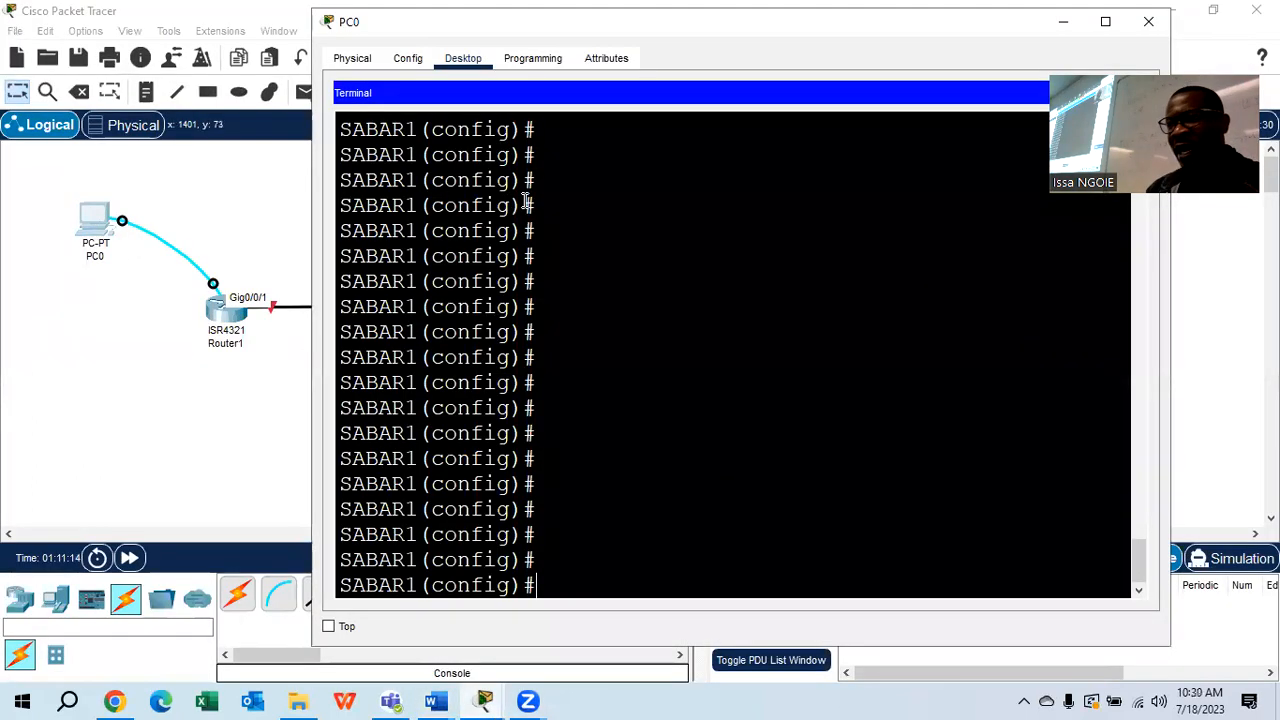
# Begin the banner command 'BANNER MOTD @ Please you are not allowed to a'
pyautogui.write('B')
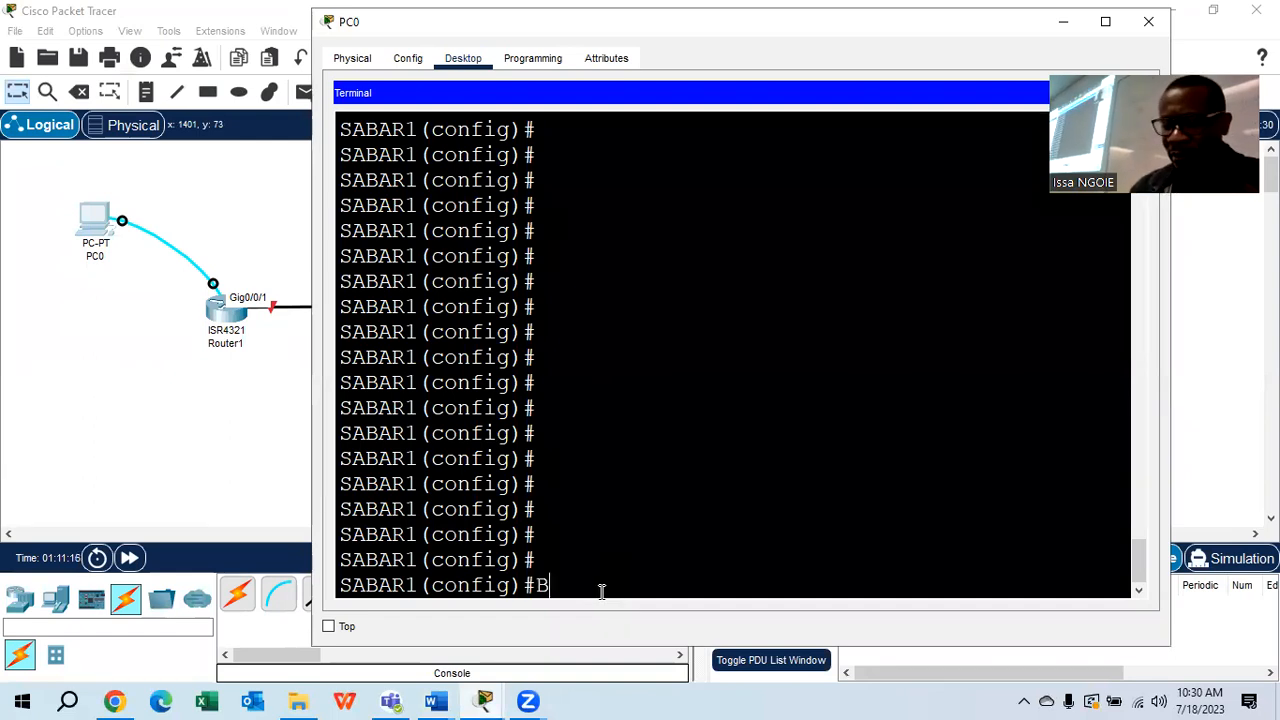
pyautogui.write('ANNER MO')
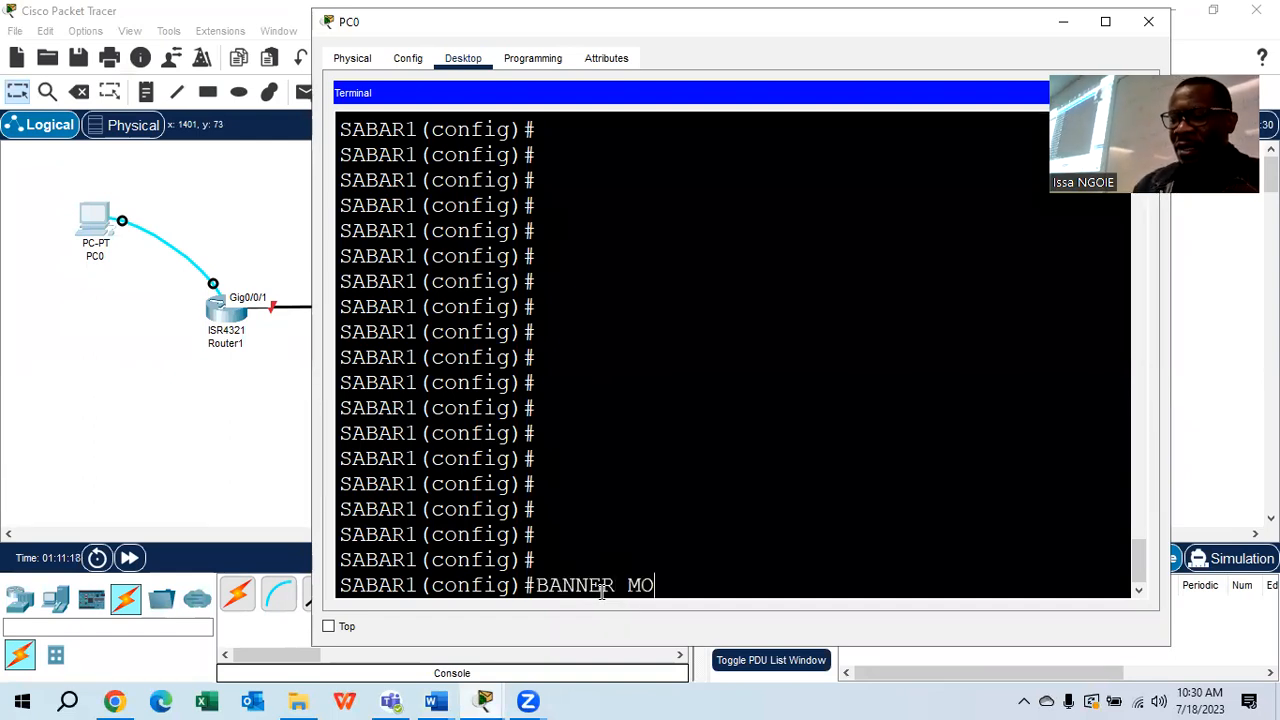
pyautogui.write('TD')
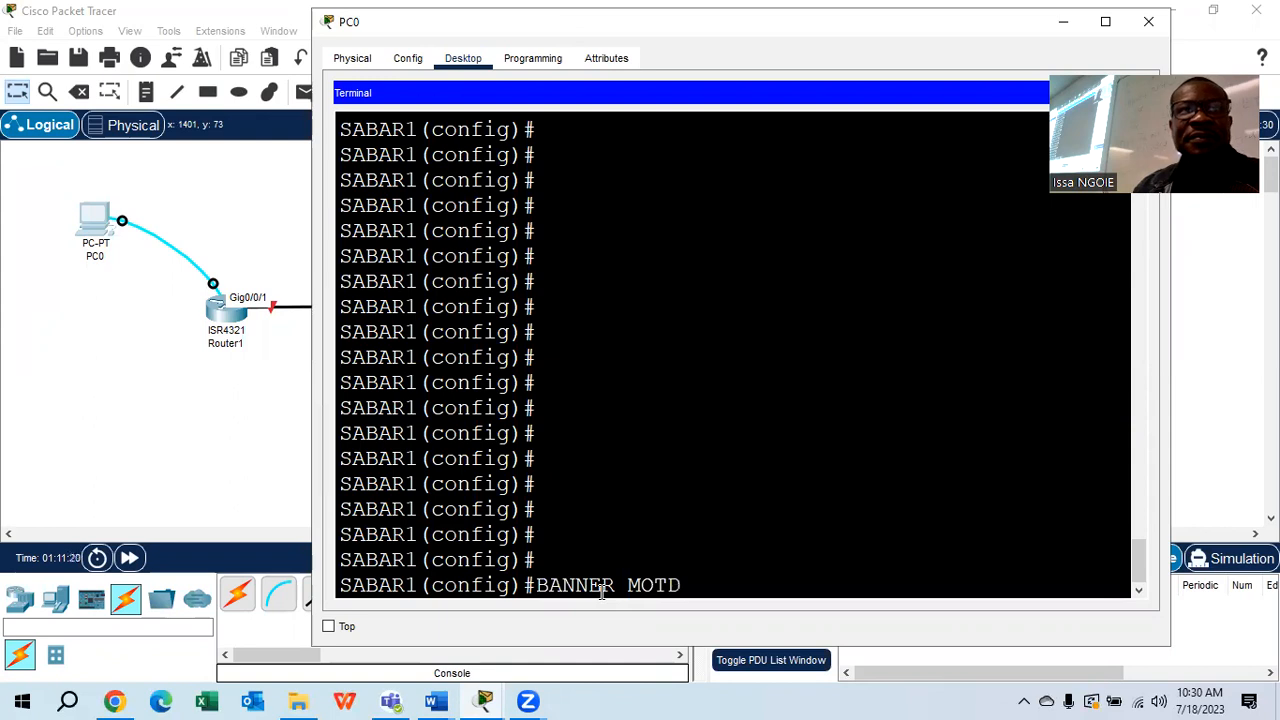
pyautogui.write(' @')
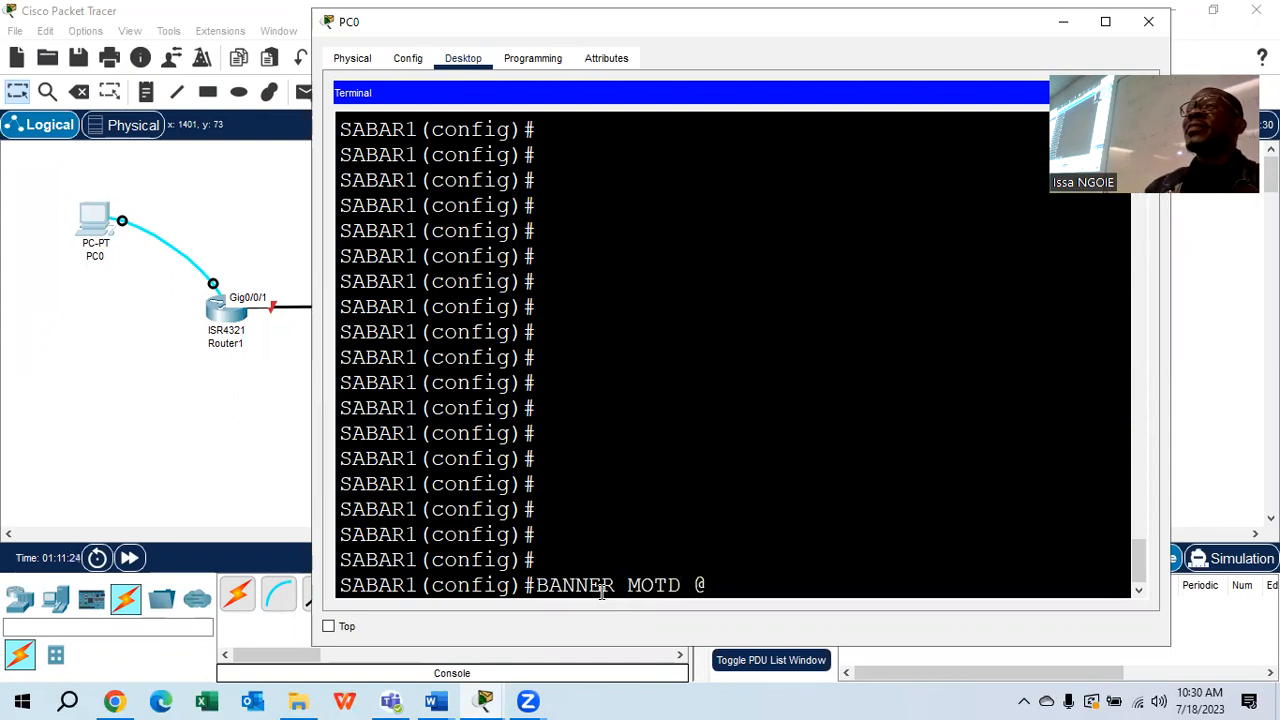
pyautogui.write(' pl')
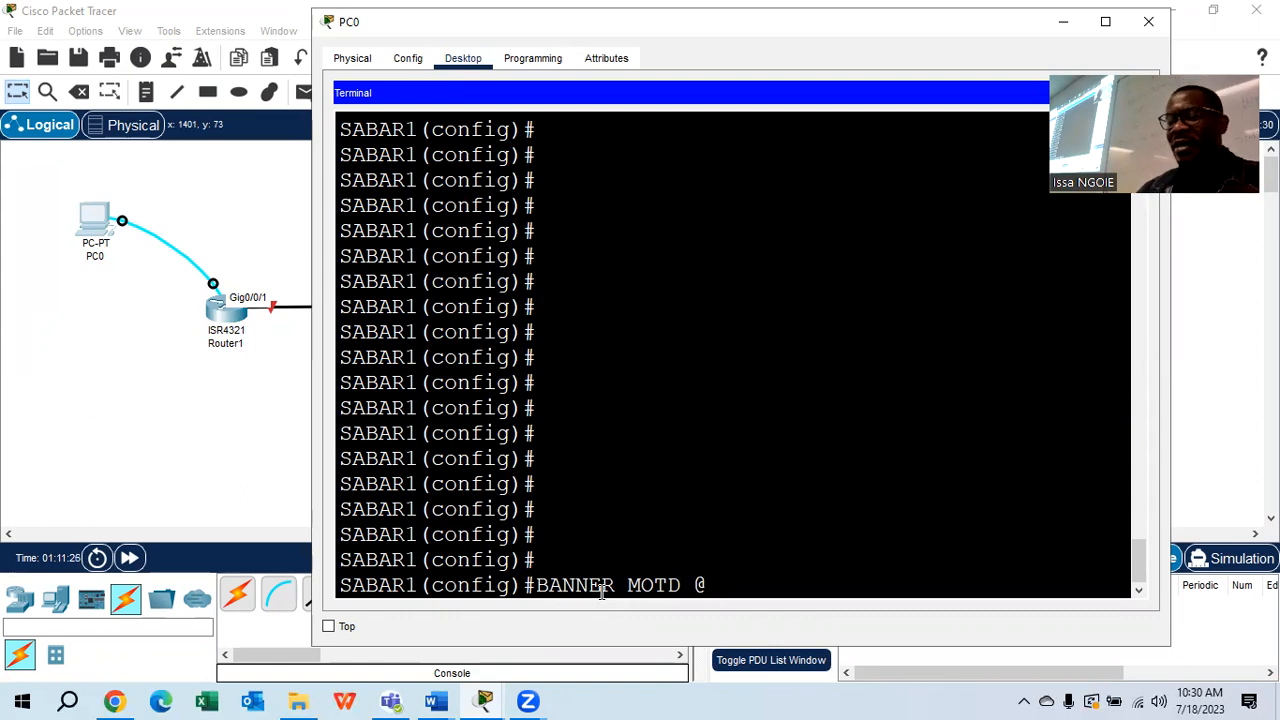
pyautogui.press('BackSpace')
pyautogui.press('BackSpace')
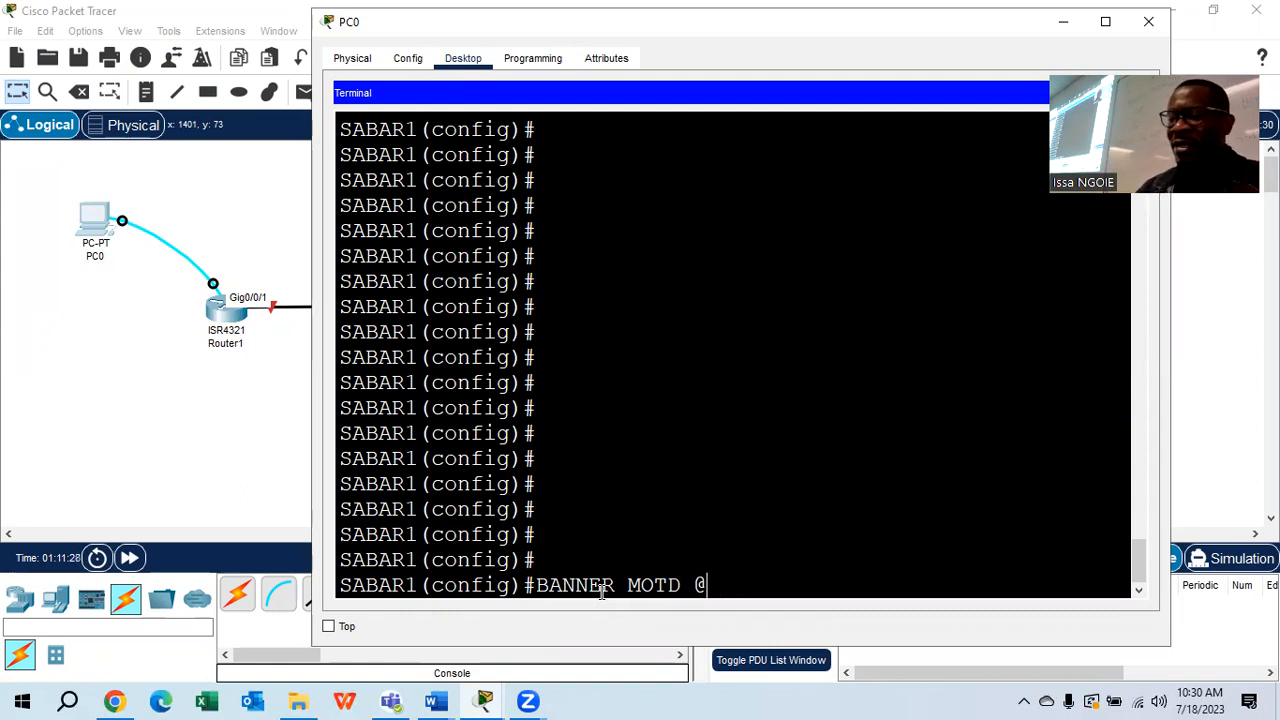
pyautogui.write('Please')
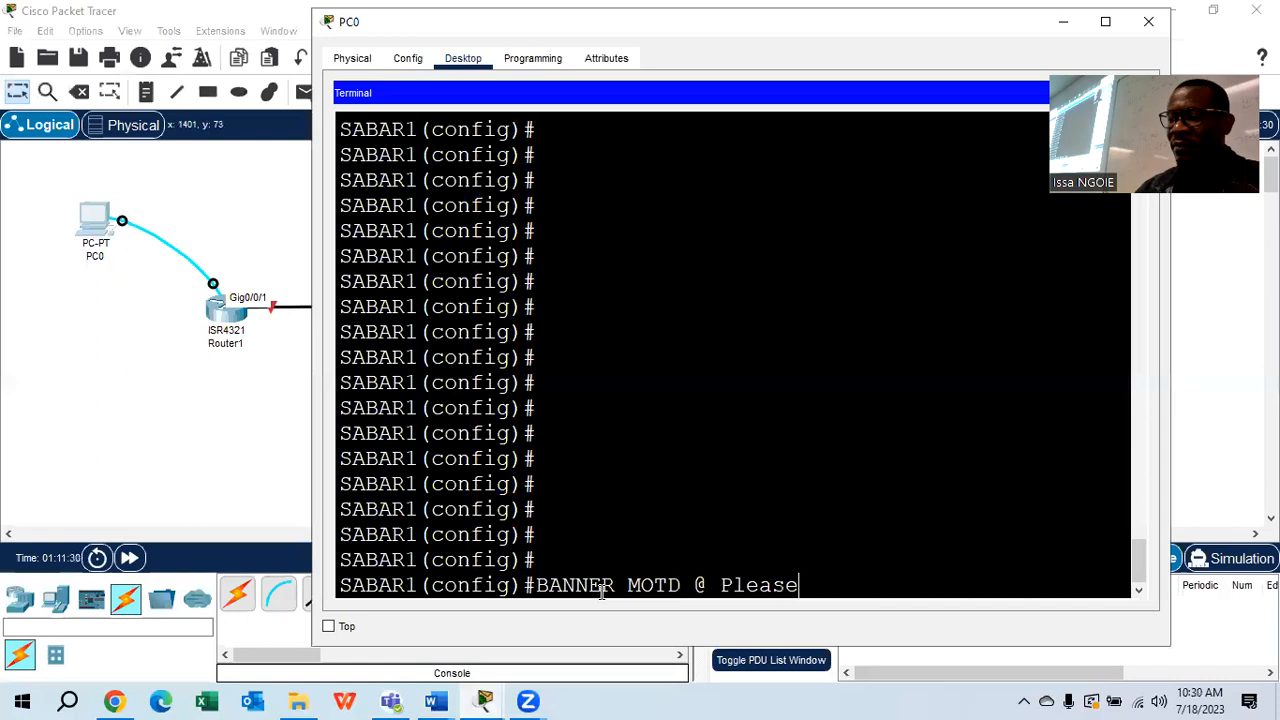
pyautogui.write(' you')
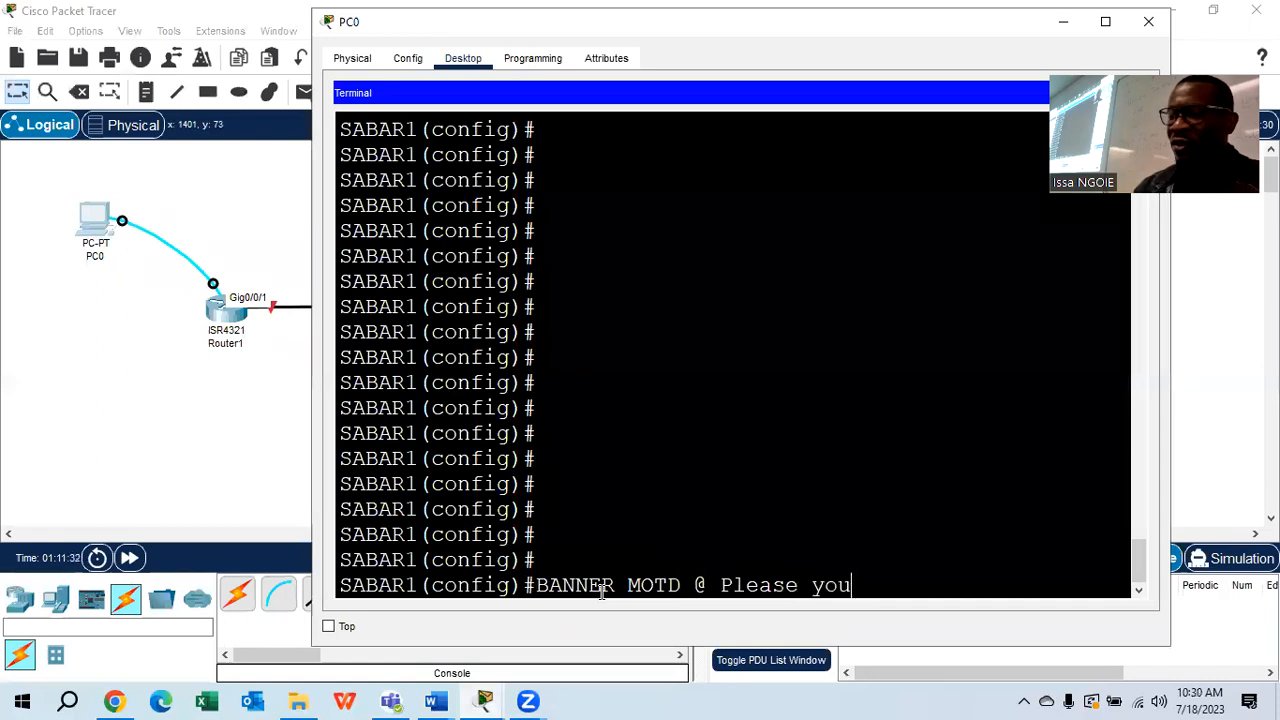
pyautogui.write(' are not')
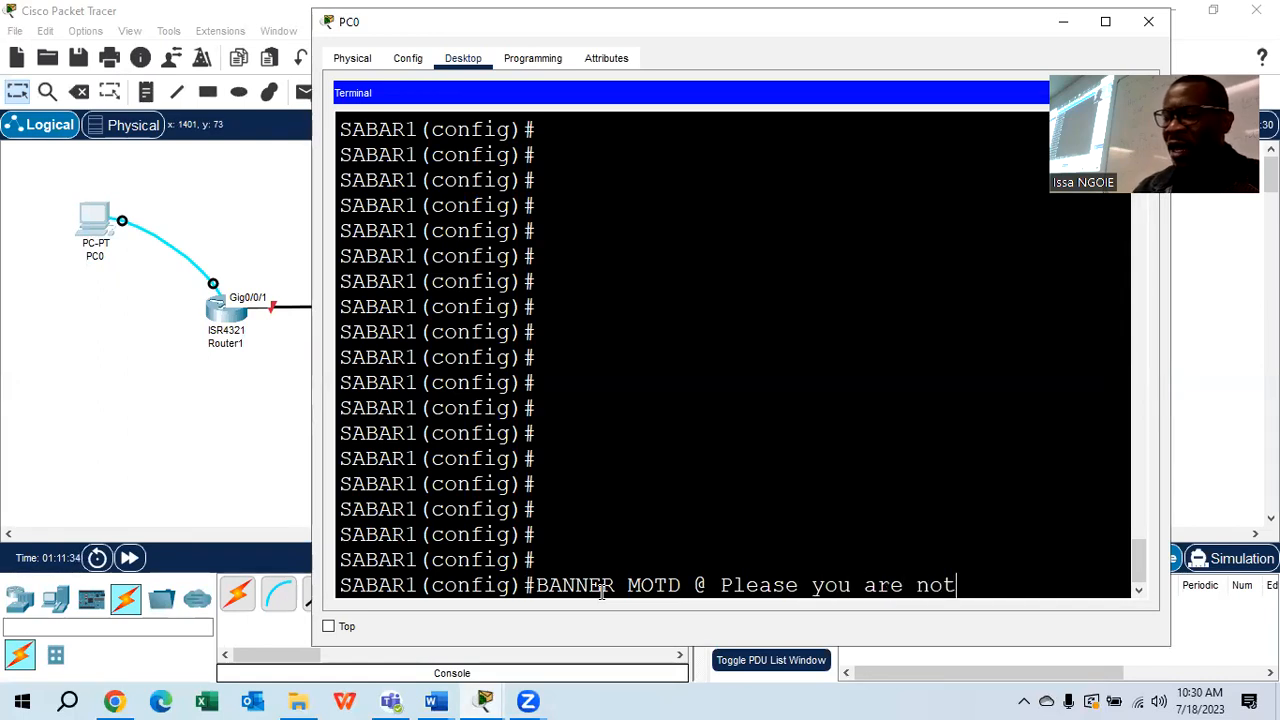
pyautogui.write(' allowed ')
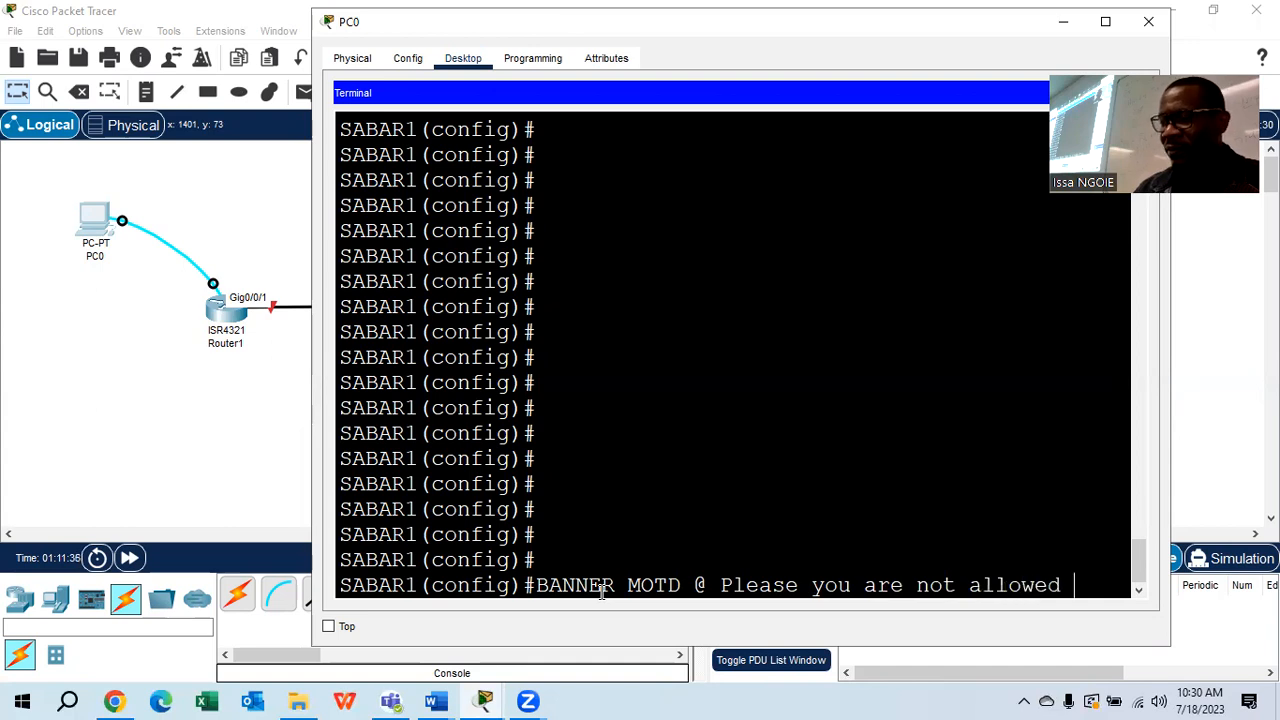
pyautogui.write('to a')
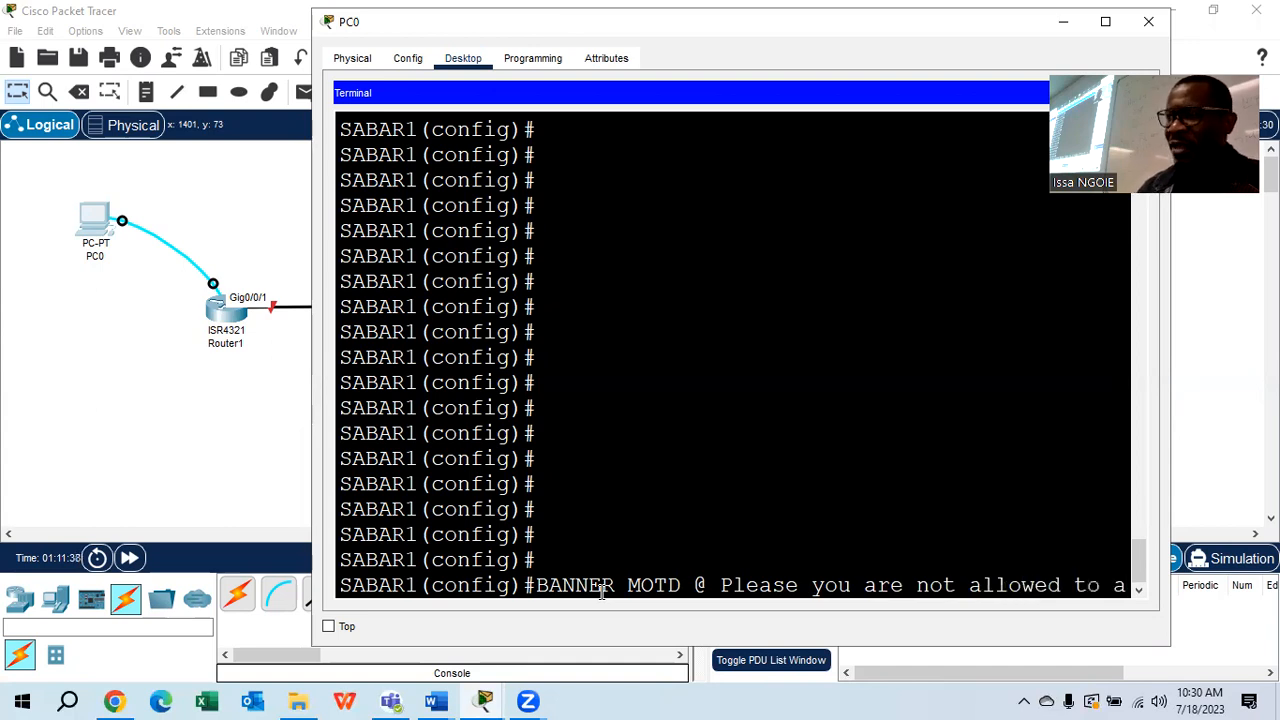
# Maximize the terminal and finish the banner with 'access this device!' closed by the @ delimiter
pyautogui.click(1122, 27)
pyautogui.write('cc')
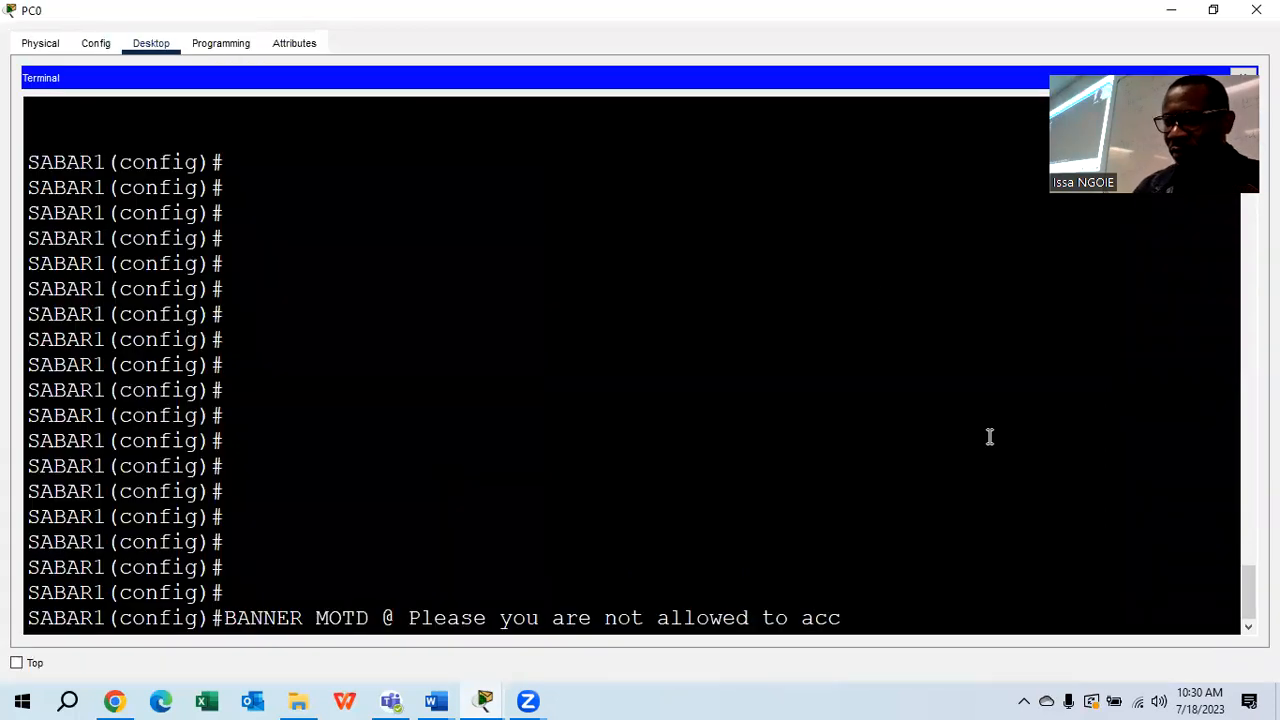
pyautogui.write('ess this ')
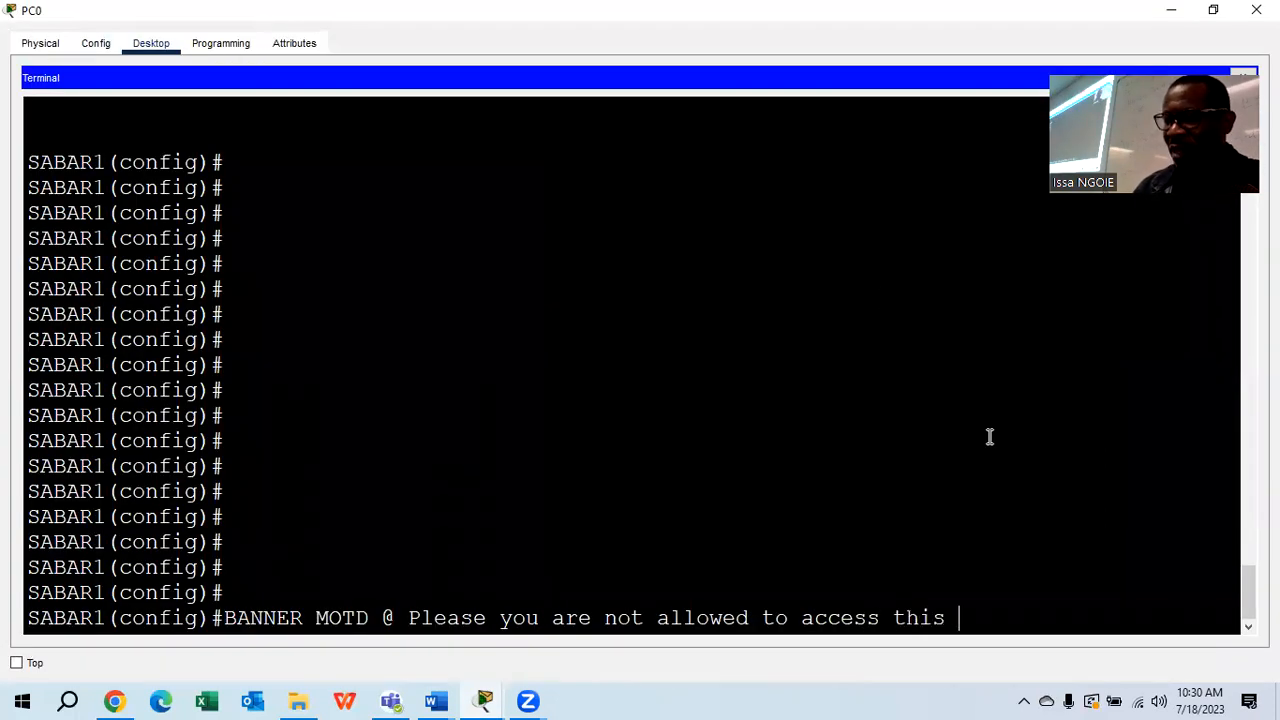
pyautogui.write('device!')
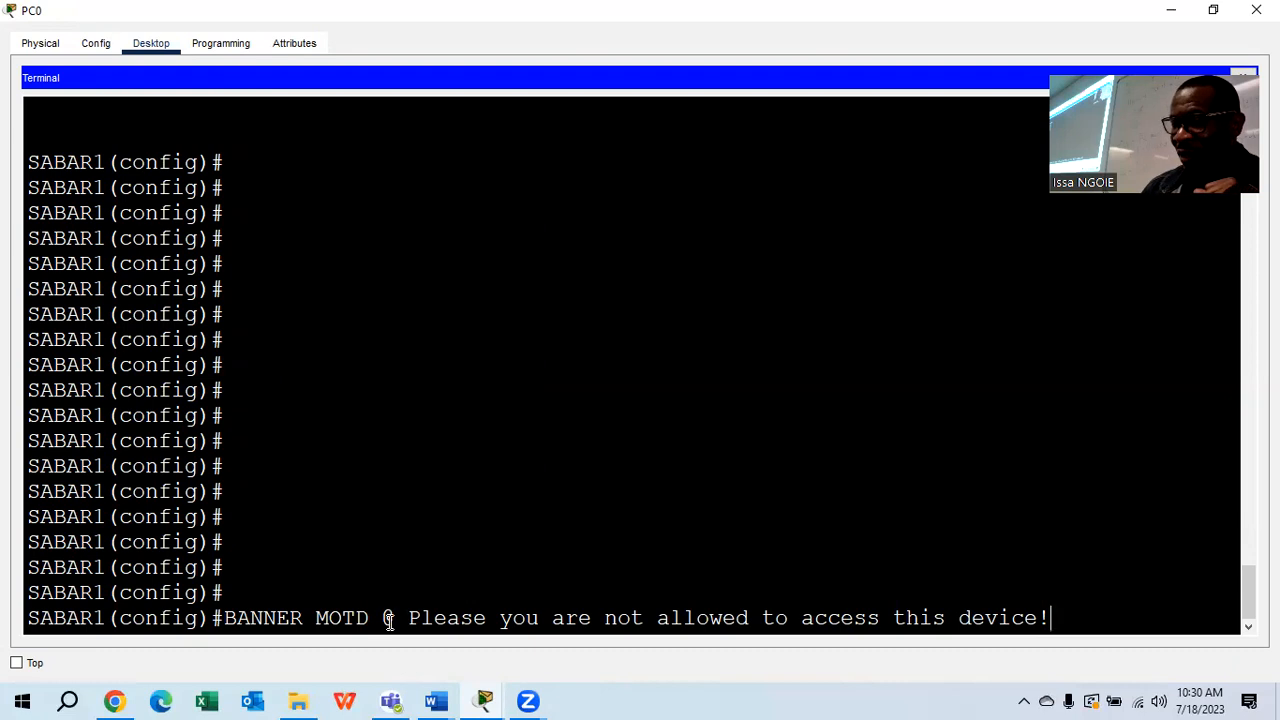
pyautogui.moveTo(397, 617); pyautogui.dragTo(383, 618)
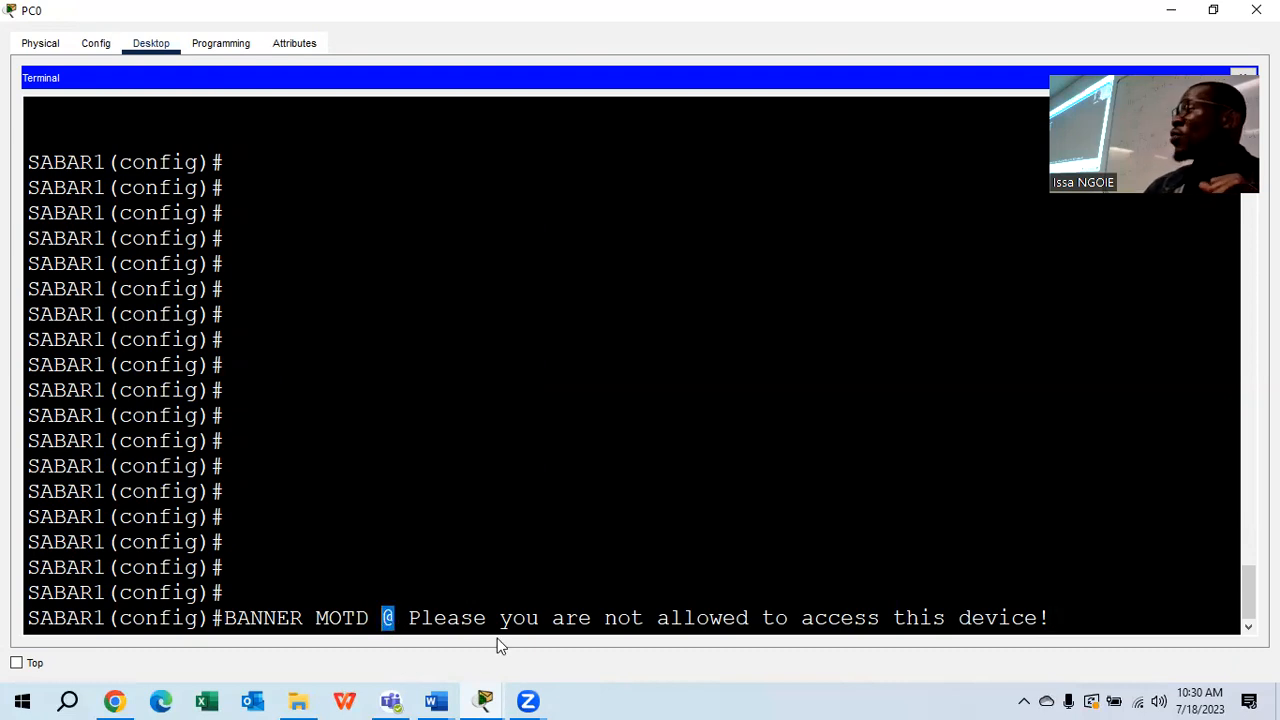
pyautogui.click(1061, 617)
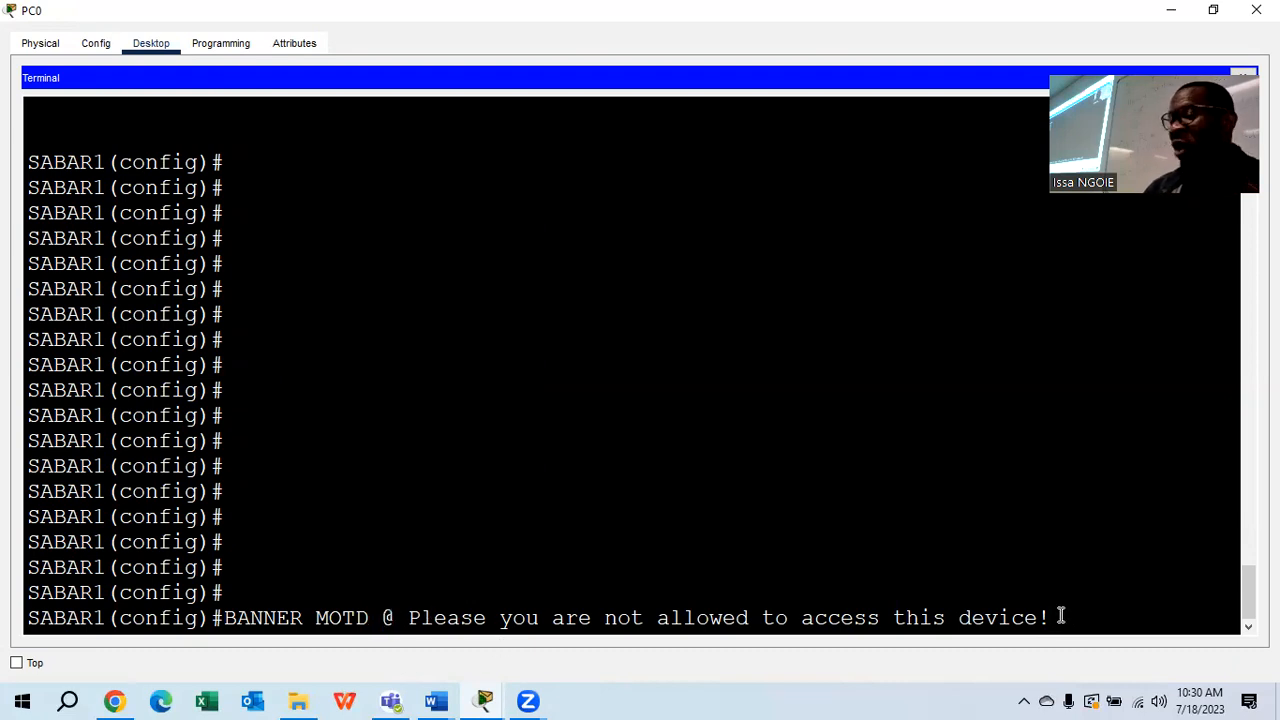
pyautogui.write('@')
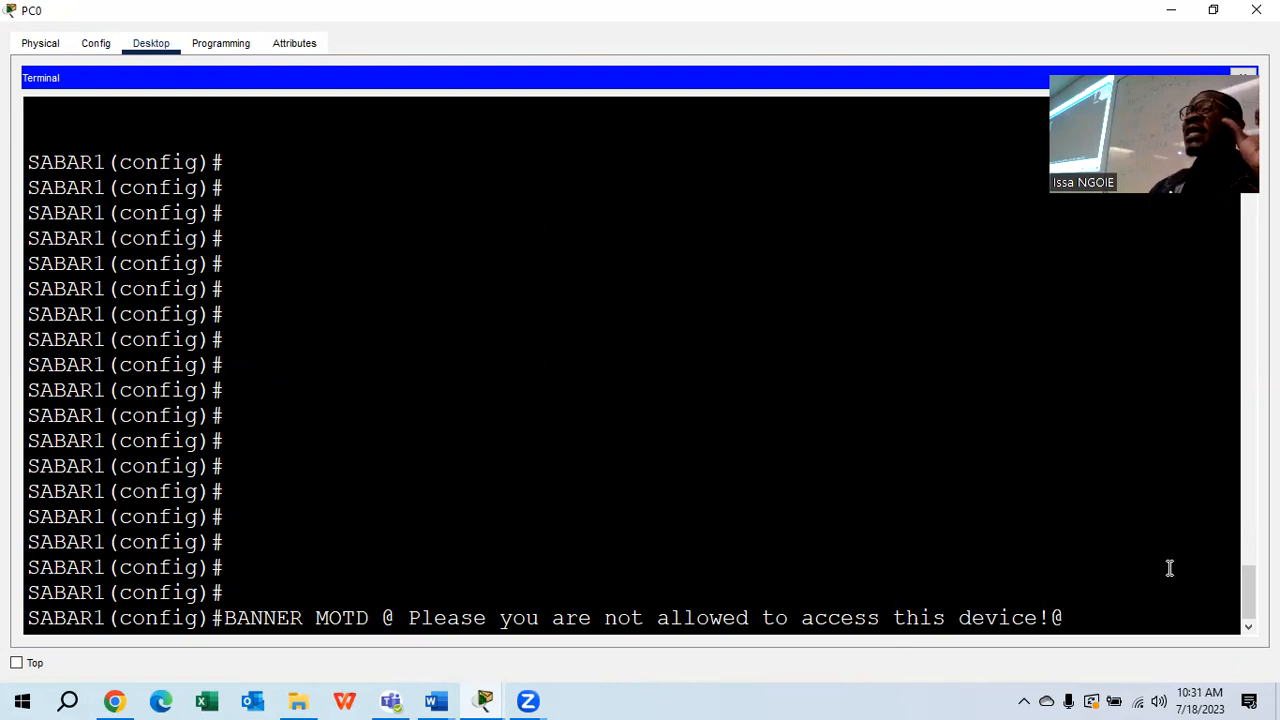
# Point out the banner message text and submit the MOTD command to SABAR1
pyautogui.moveTo(1050, 617); pyautogui.dragTo(408, 617)
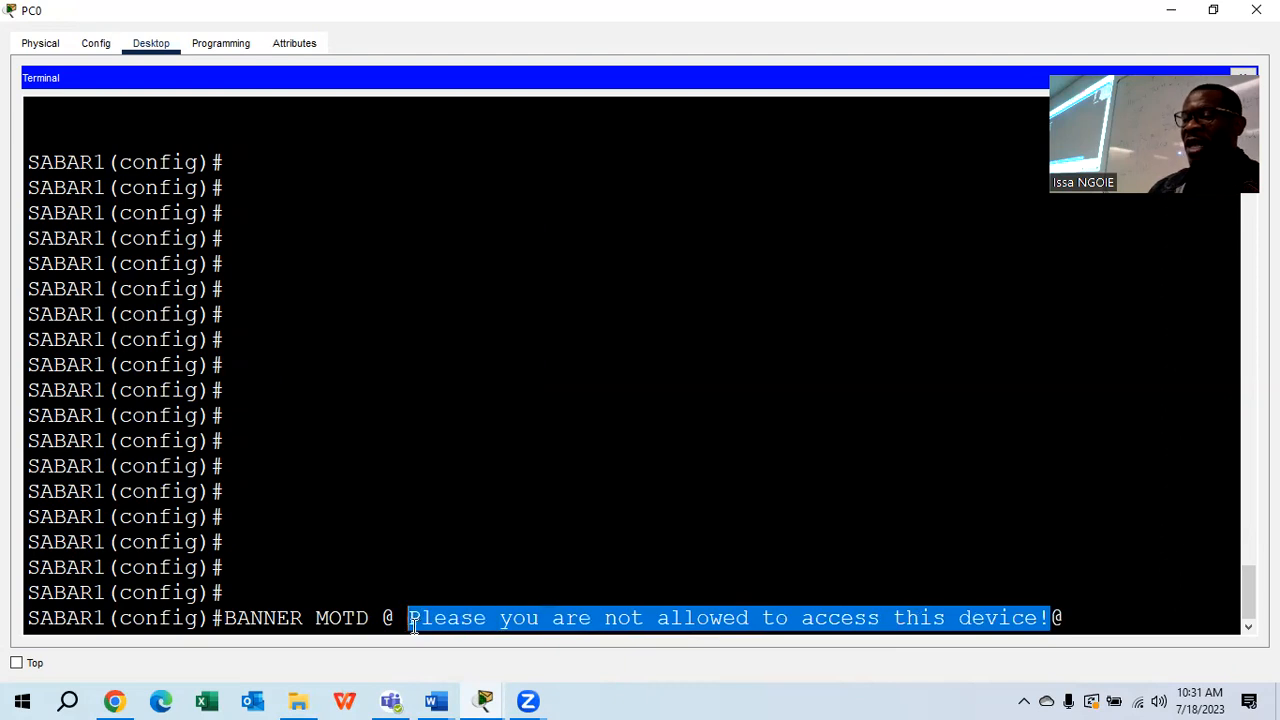
pyautogui.click(1066, 618)
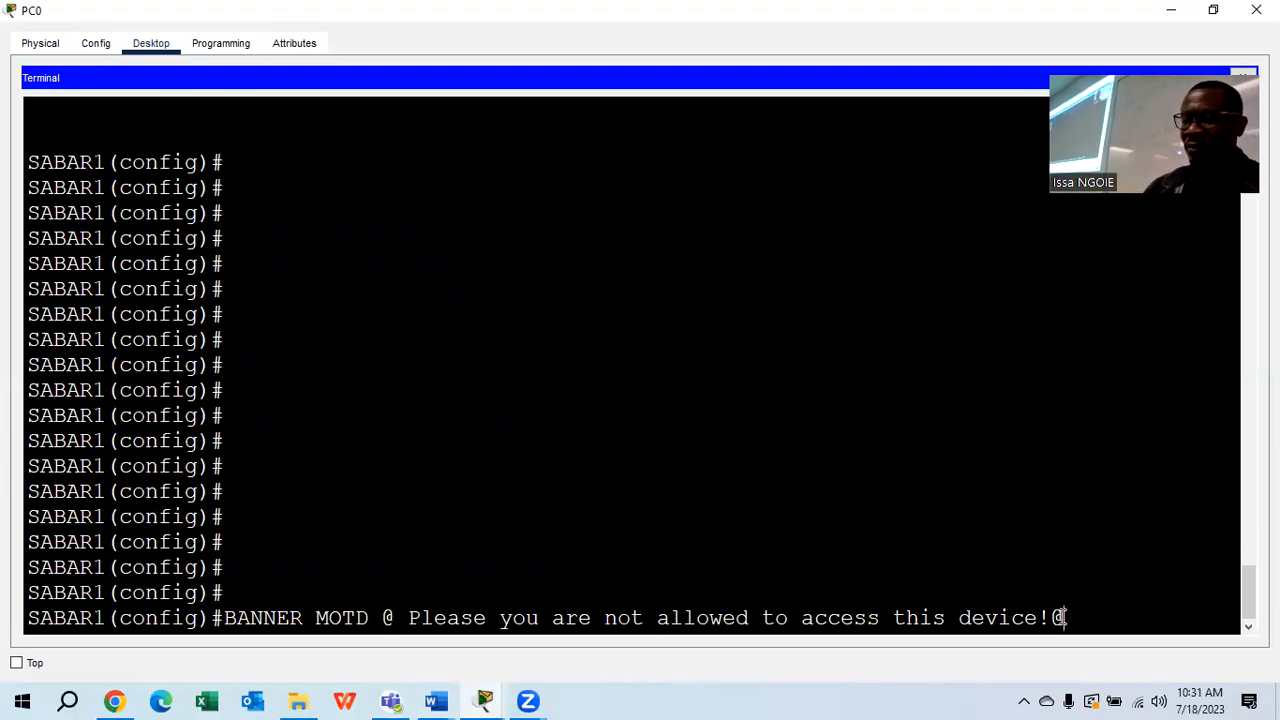
pyautogui.press('Return')
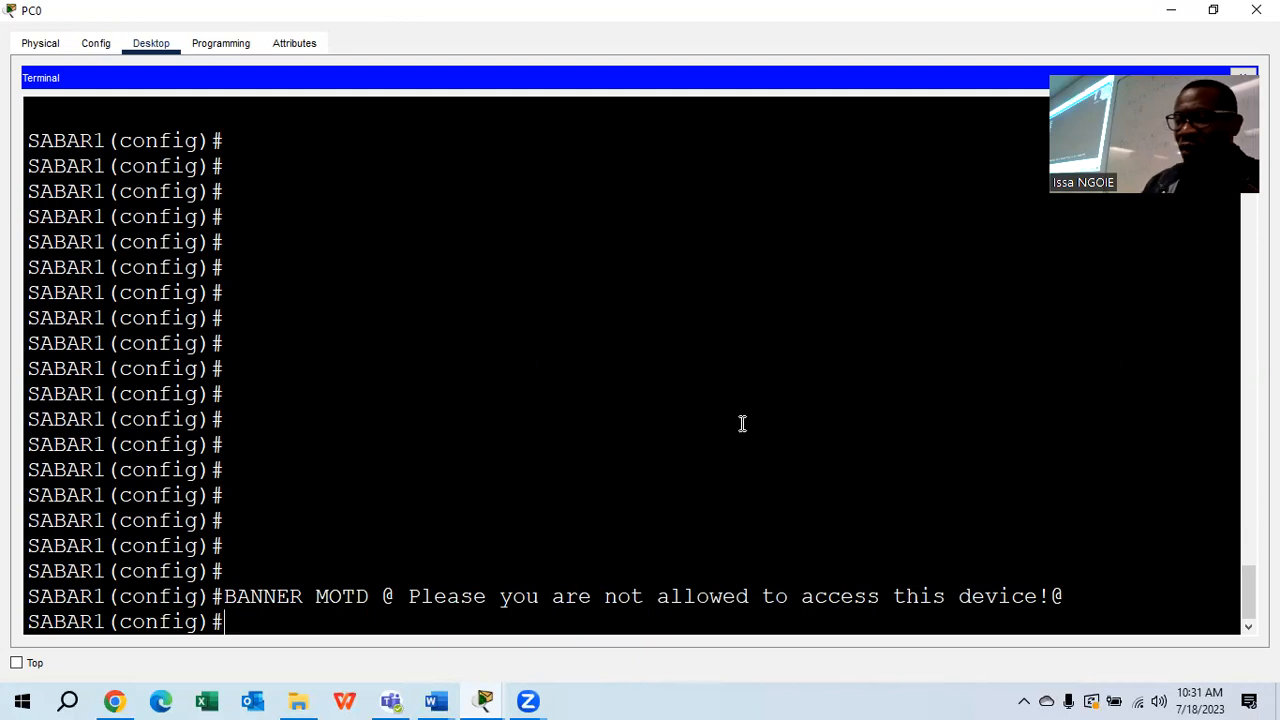
pyautogui.click(483, 701)
# Open Laptop0's terminal to SABAR2 and widen the window
pyautogui.click(394, 603)
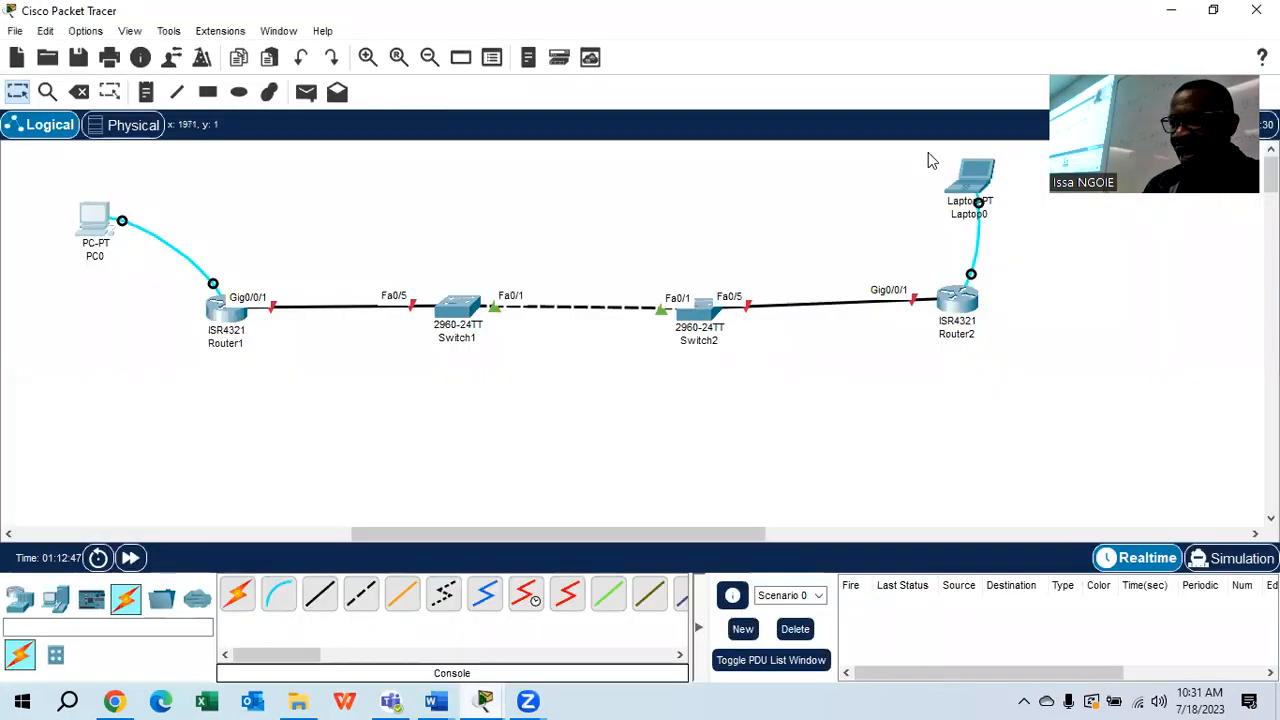
pyautogui.click(972, 183)
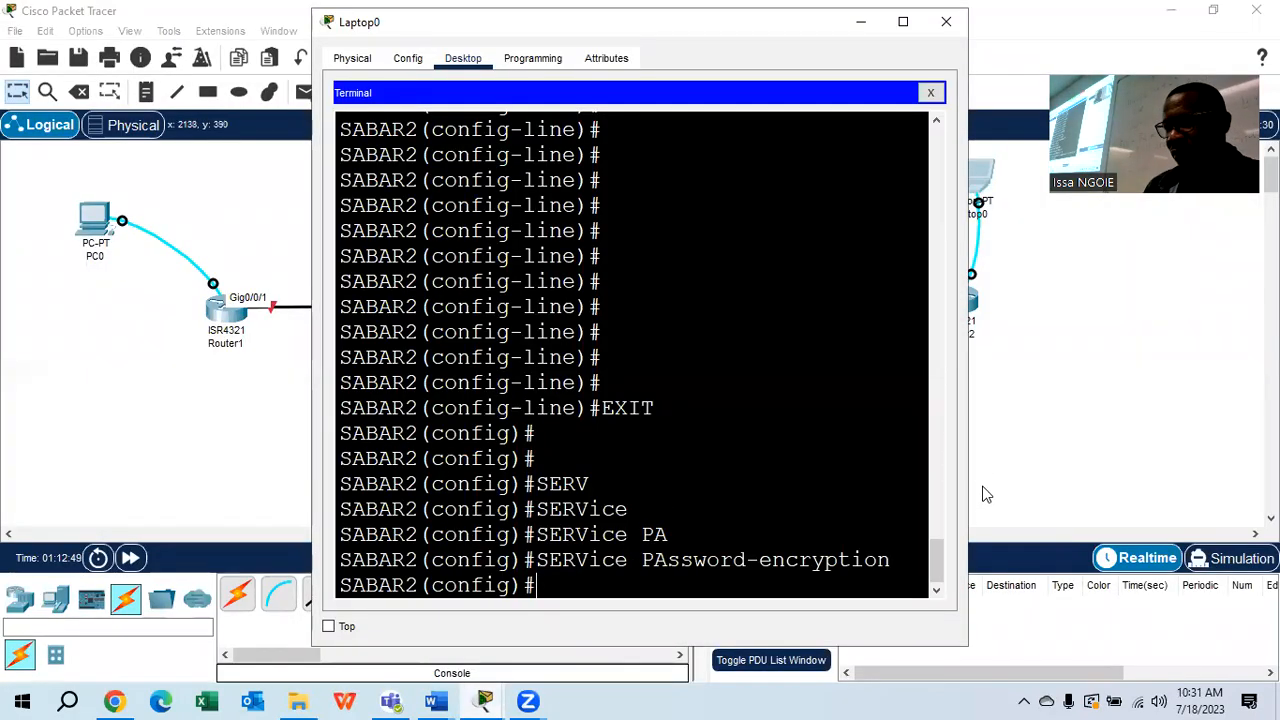
pyautogui.moveTo(968, 460); pyautogui.dragTo(1203, 460)
# Enter banner motd @ Please you are not allowed to access this device!@ on SABAR2
pyautogui.write('b')
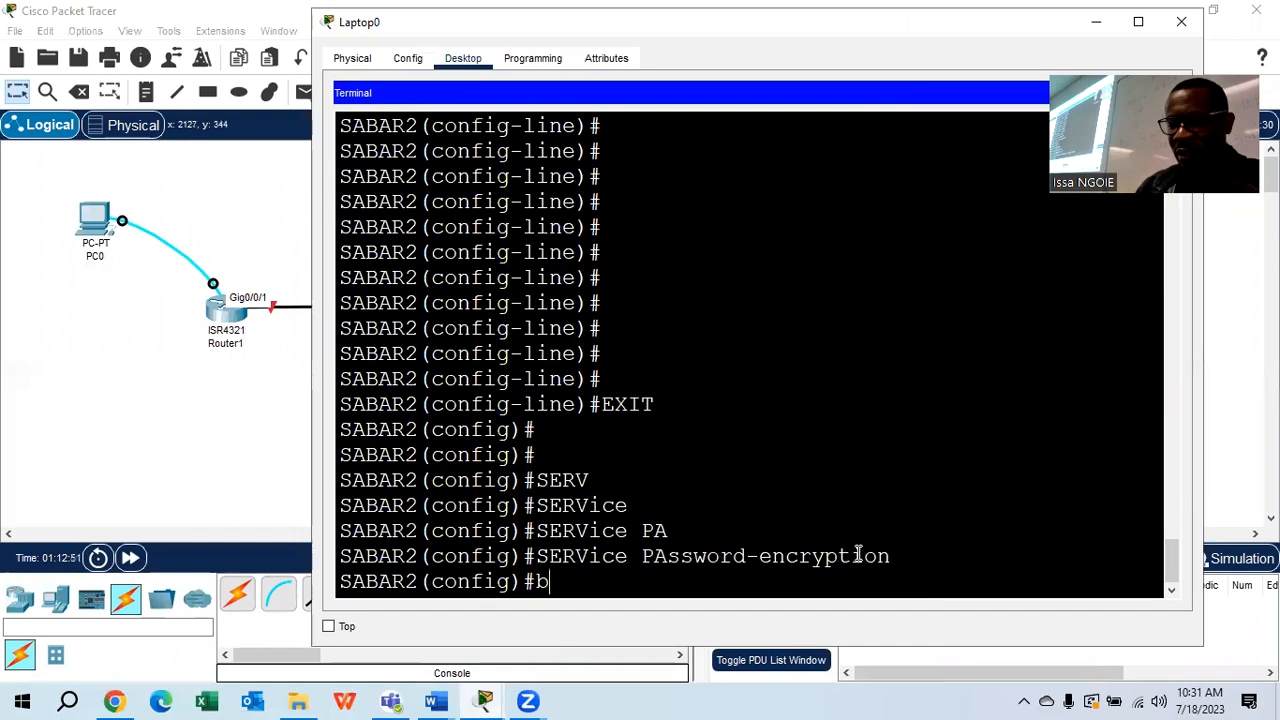
pyautogui.write('annermot')
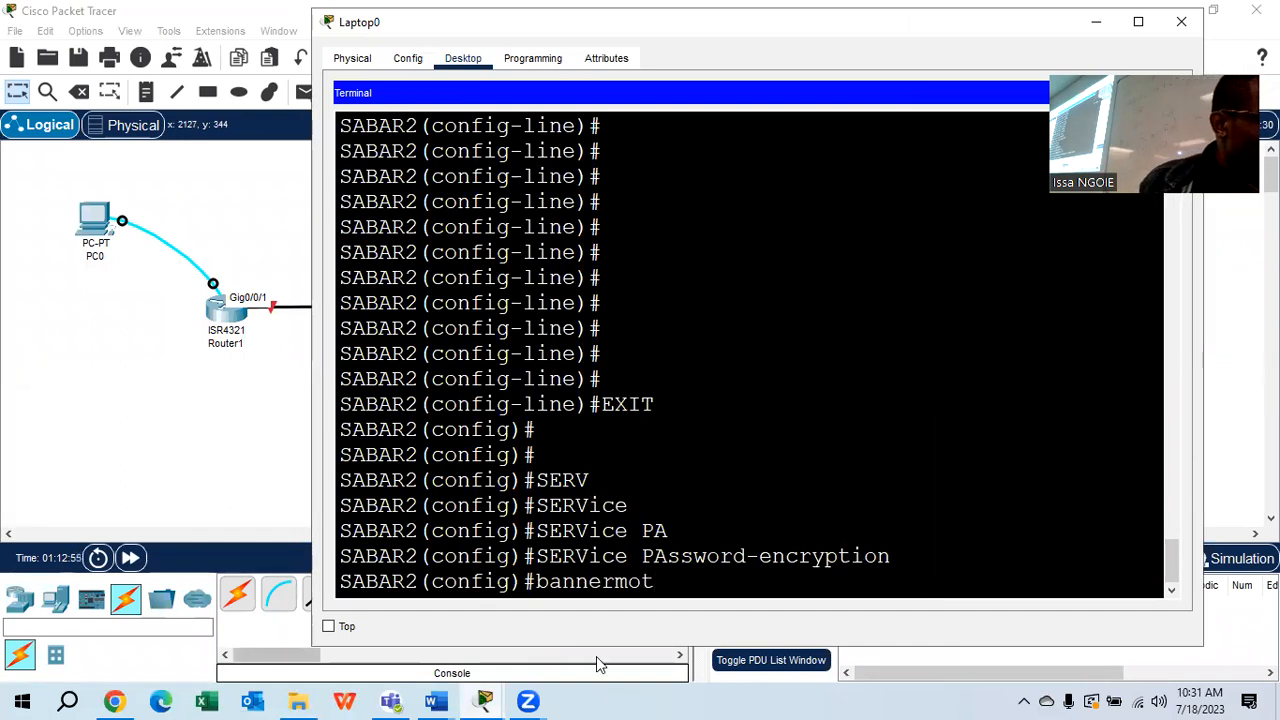
pyautogui.press('BackSpace')
pyautogui.press('BackSpace')
pyautogui.press('BackSpace')
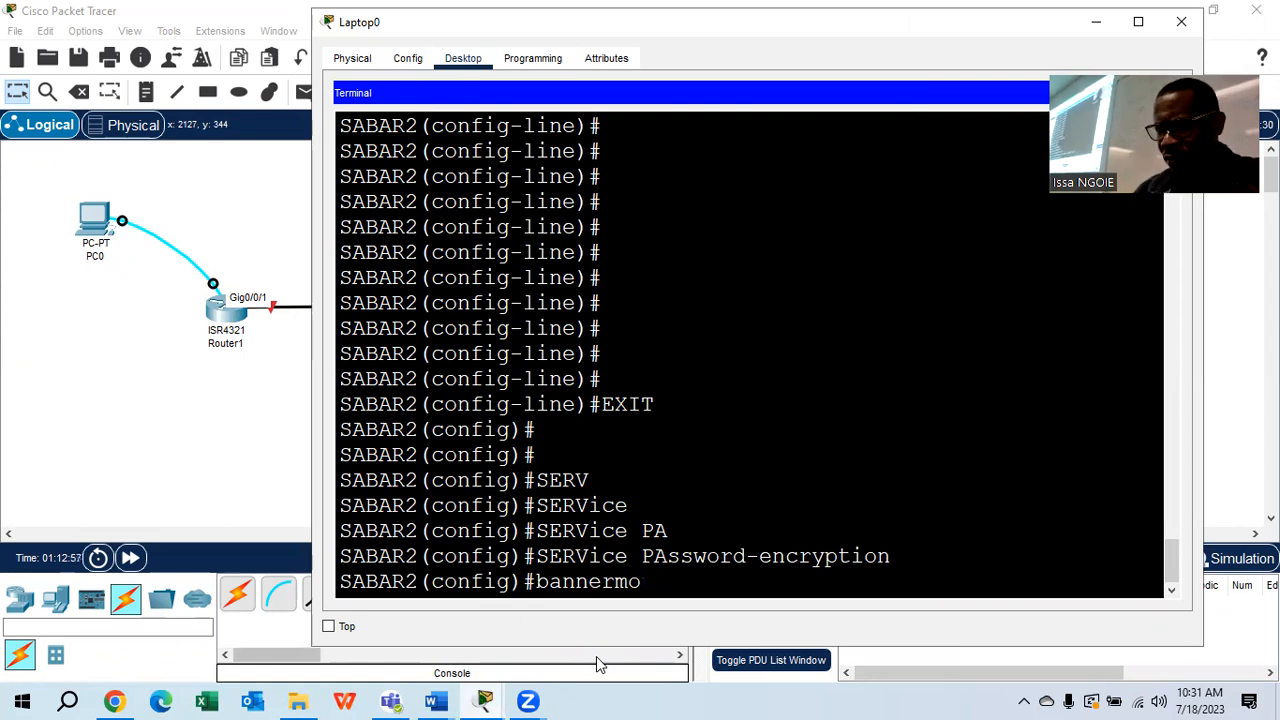
pyautogui.write('mot')
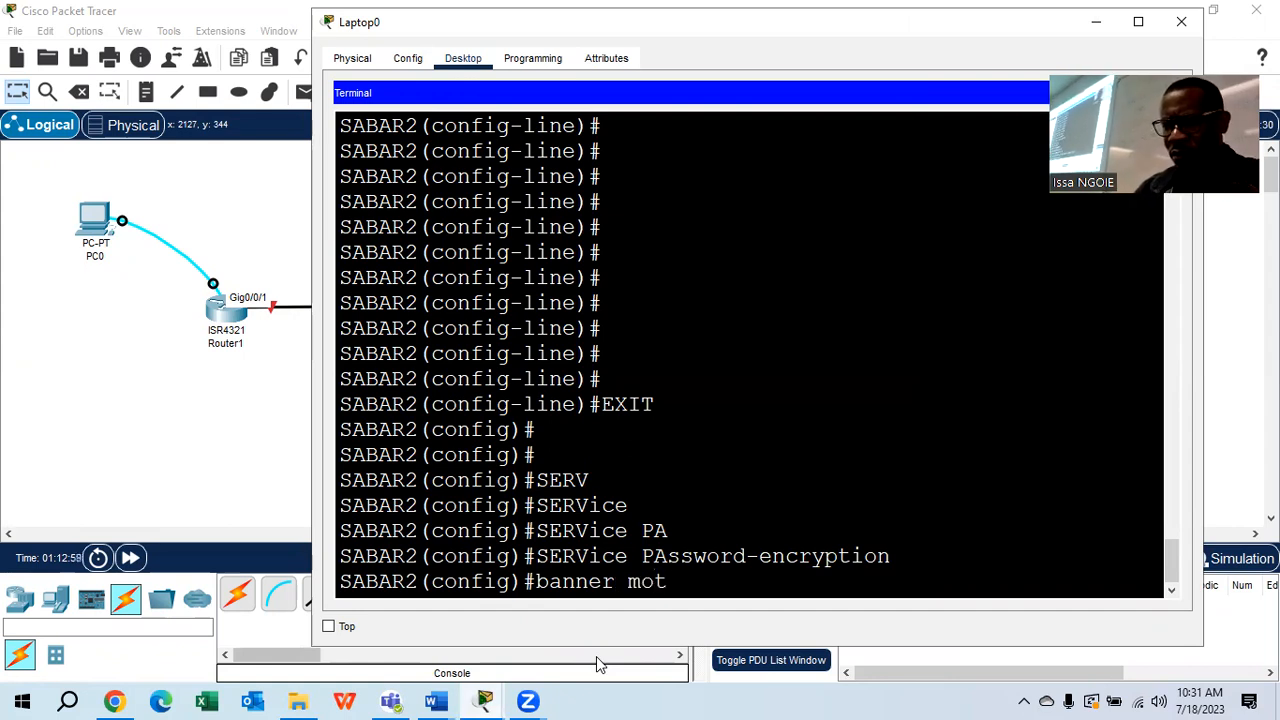
pyautogui.write('d @')
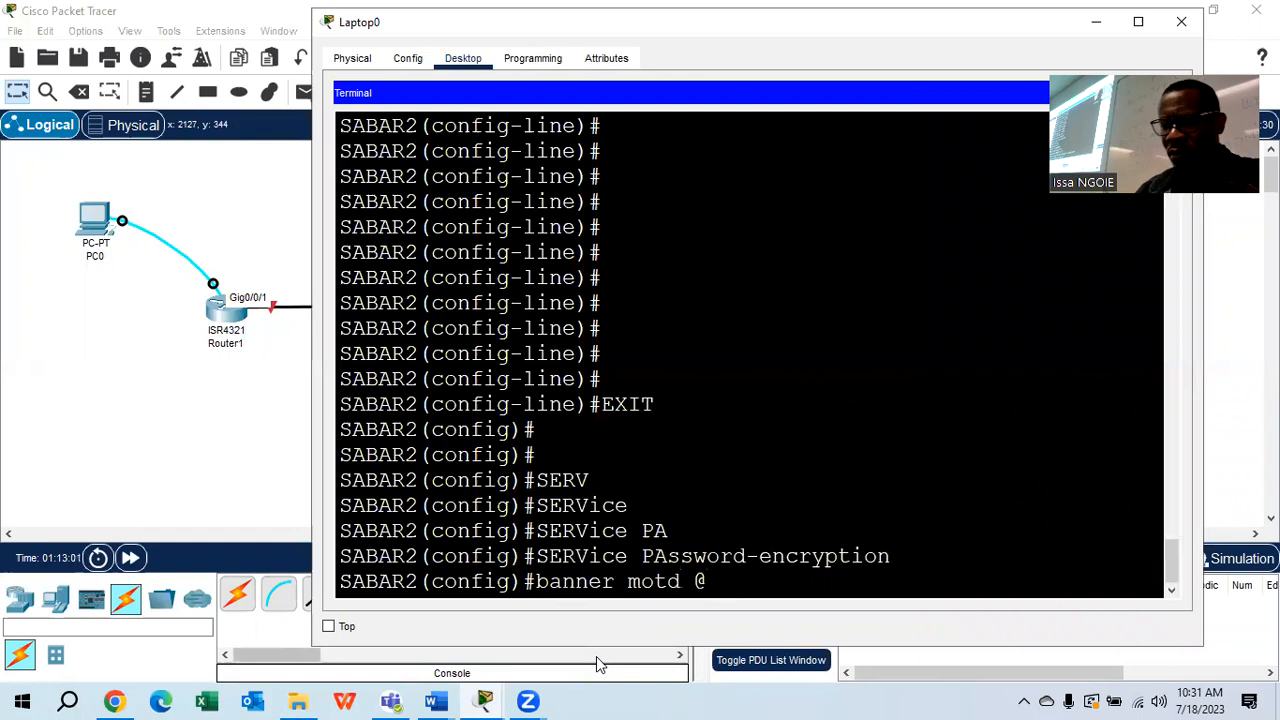
pyautogui.write(' Please do')
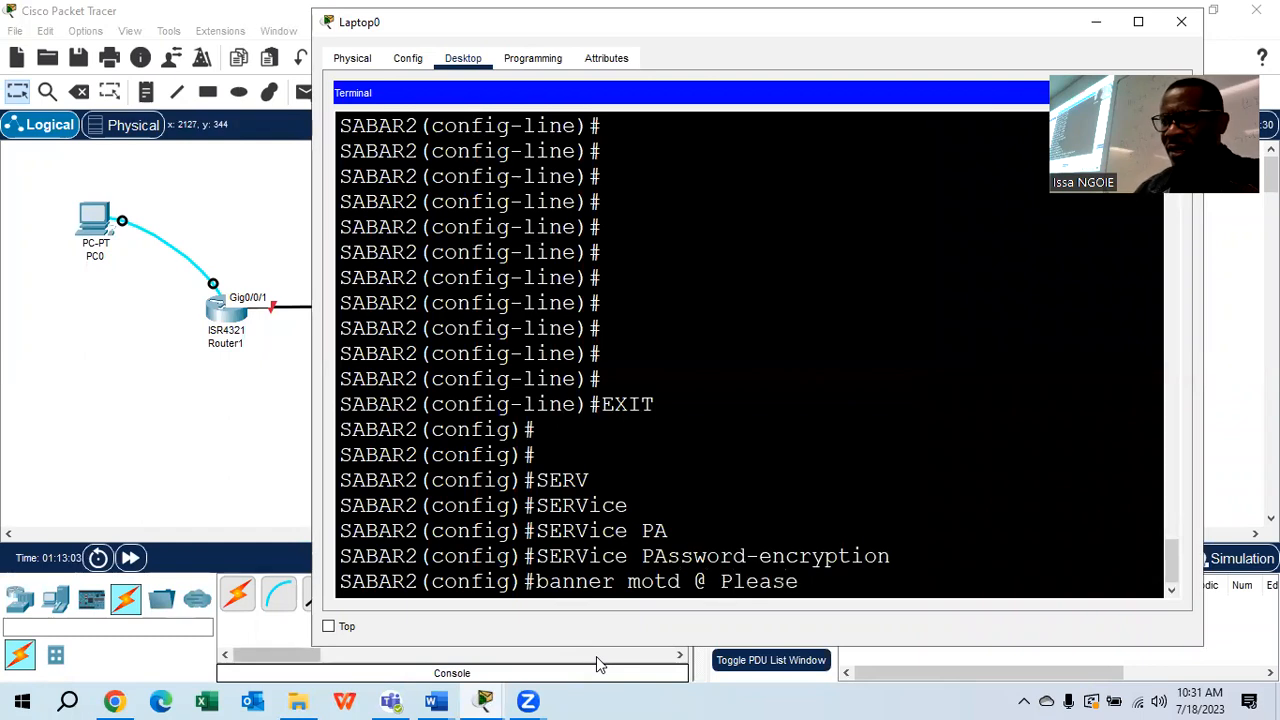
pyautogui.press('BackSpace')
pyautogui.press('BackSpace')
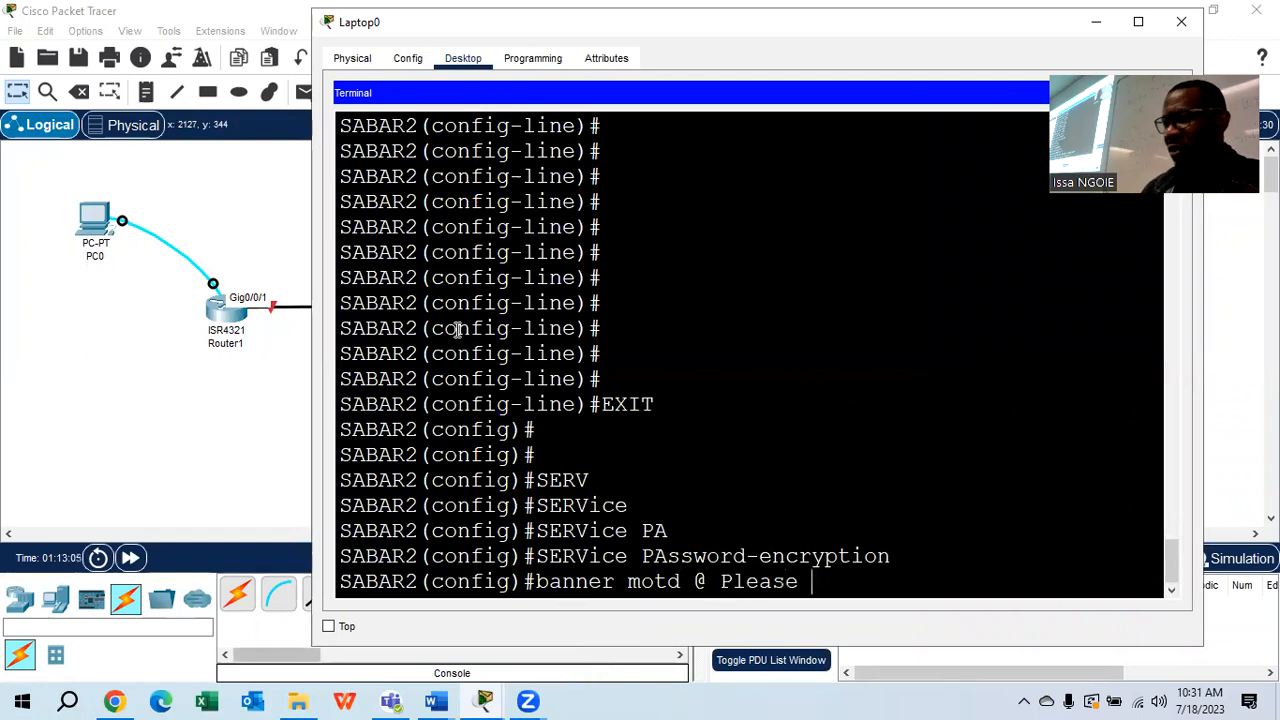
pyautogui.moveTo(1208, 285); pyautogui.dragTo(1266, 285)
pyautogui.write('you are no')
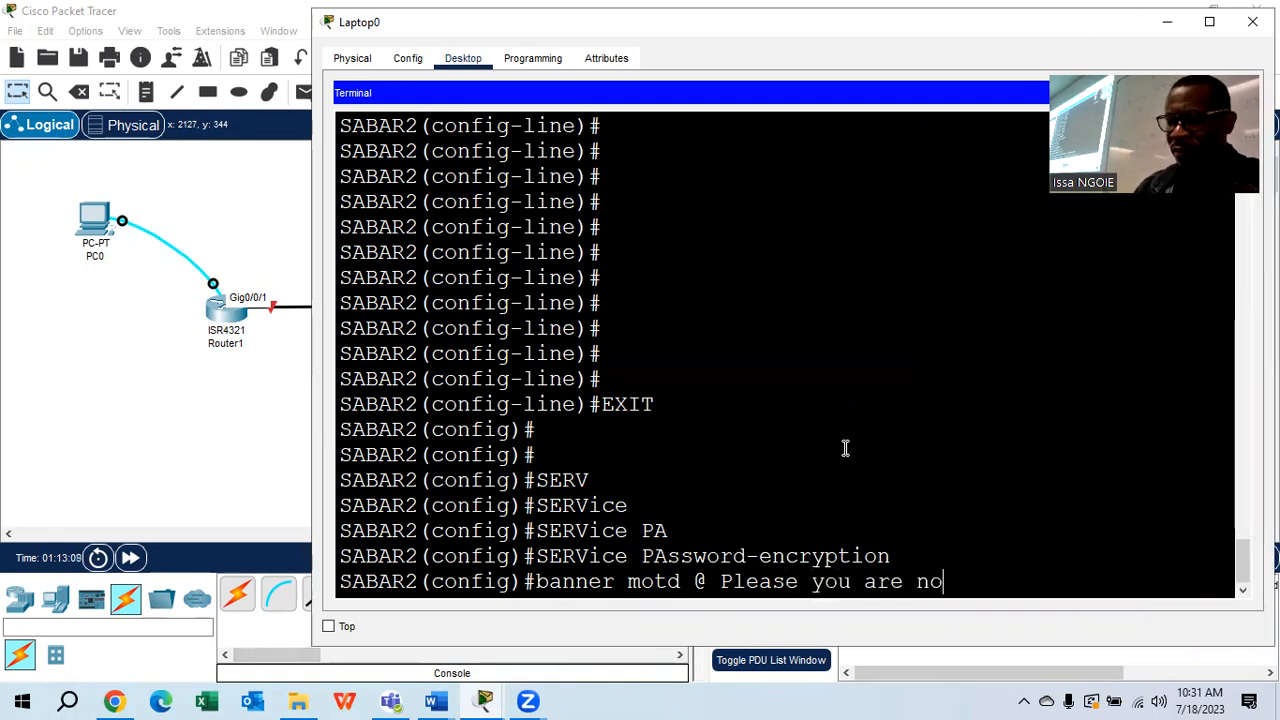
pyautogui.write('t allowed ')
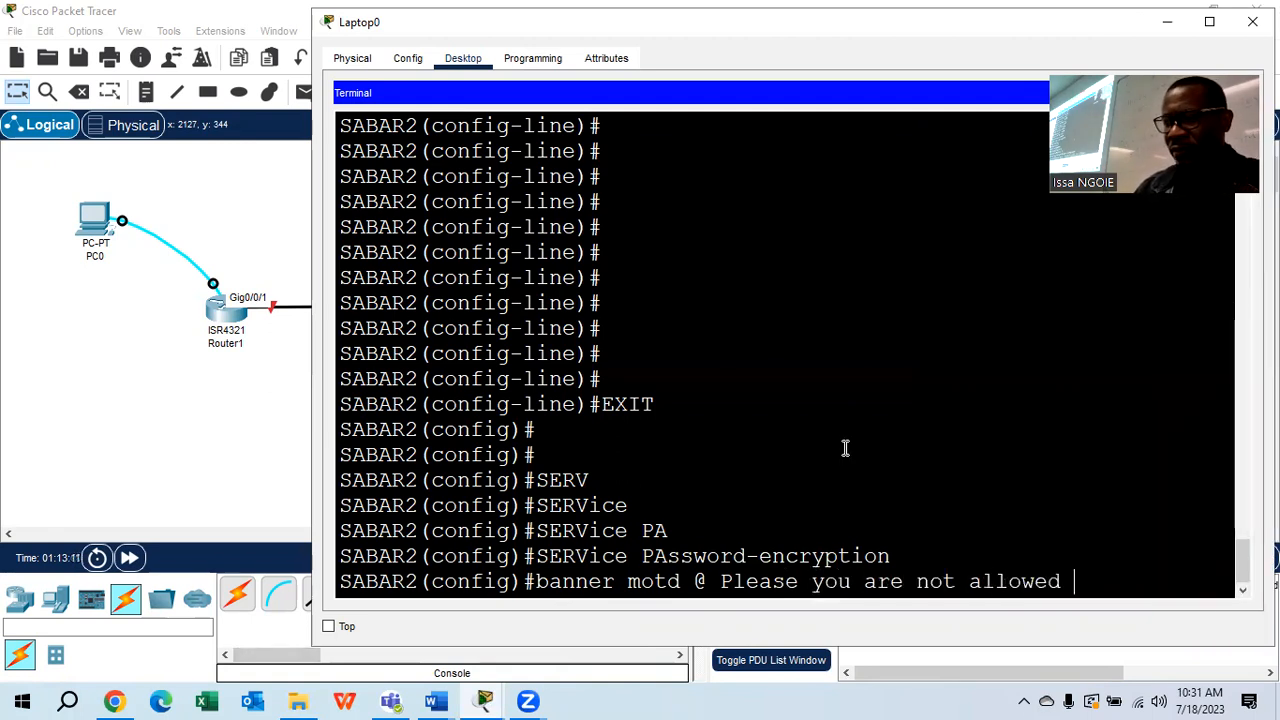
pyautogui.write('to access')
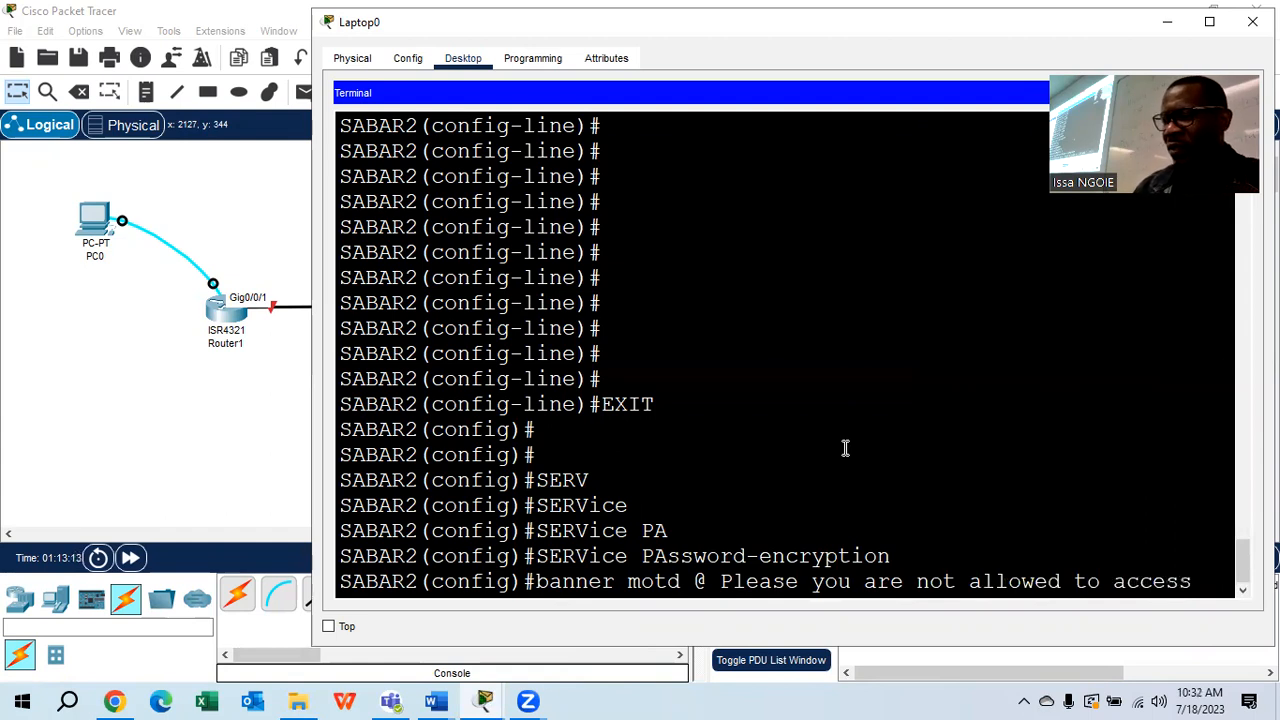
pyautogui.write(' this devi')
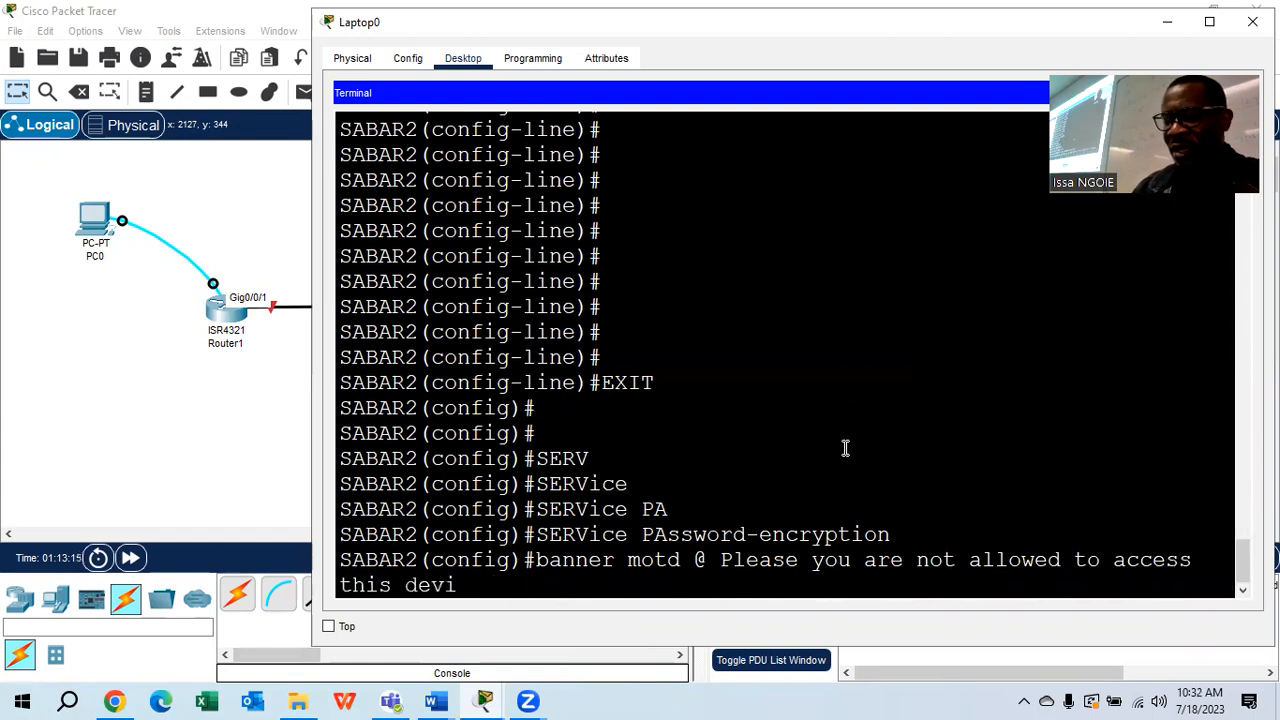
pyautogui.write('ce!@')
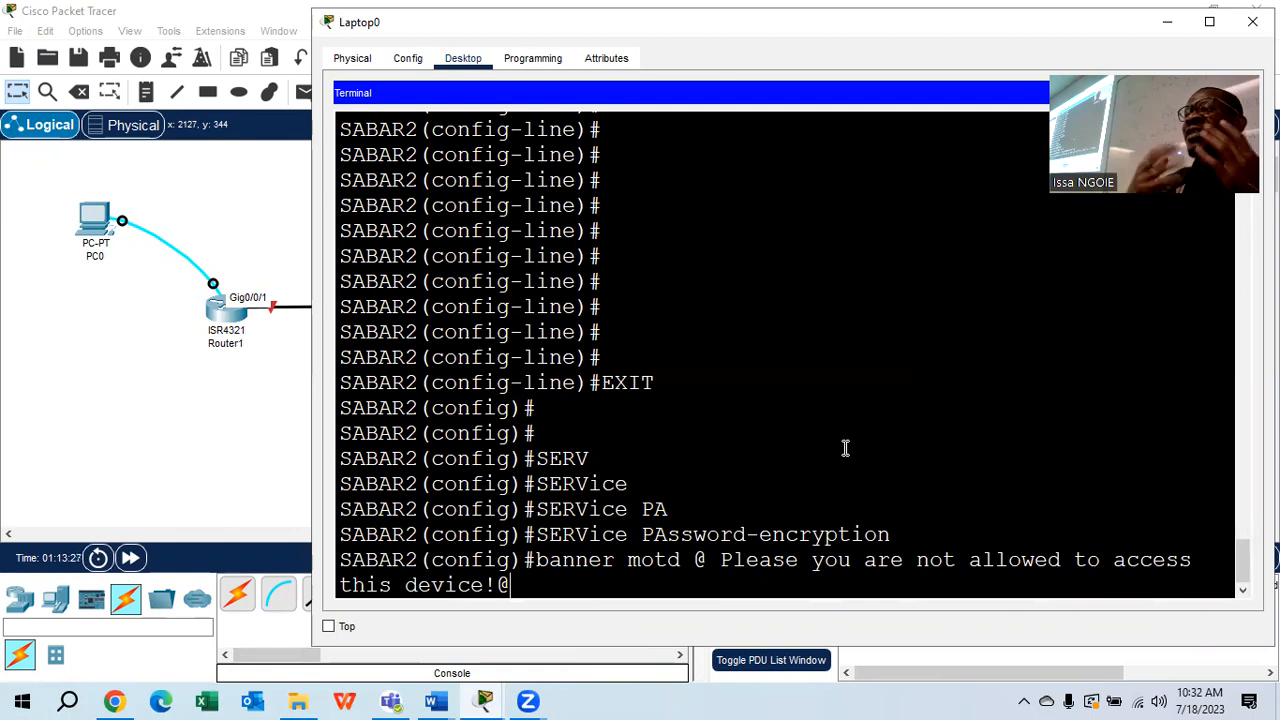
pyautogui.press('Return')
pyautogui.press('Return')
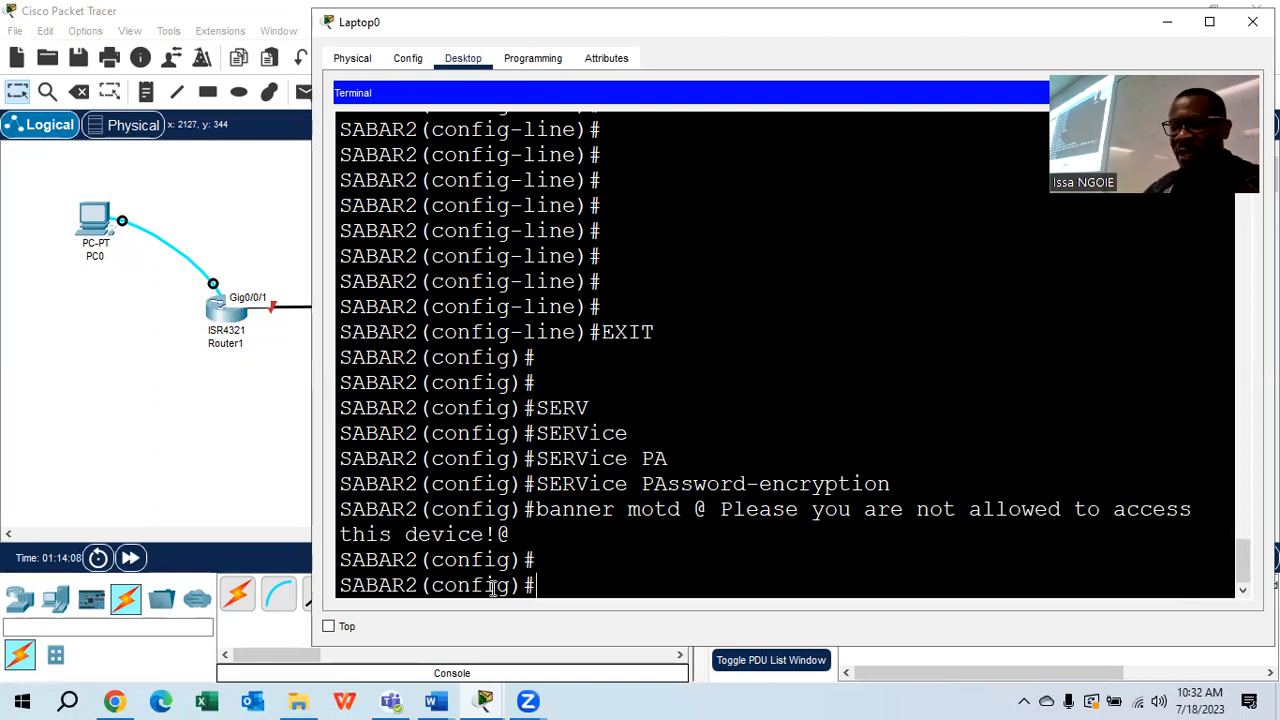
pyautogui.click(434, 700)
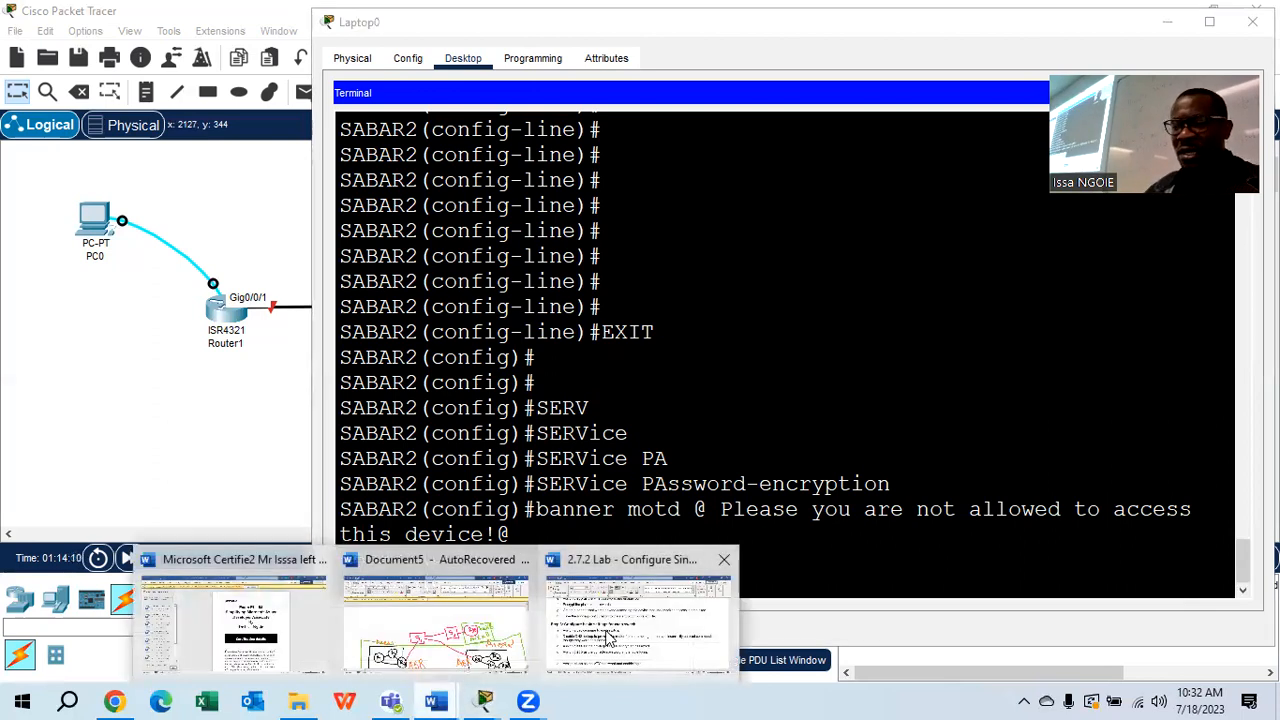
# Highlight step h on saving the running configuration in the 2.7.2 Lab document, then return to Packet Tracer
pyautogui.click(660, 625)
pyautogui.scroll(-2, 557, 380)
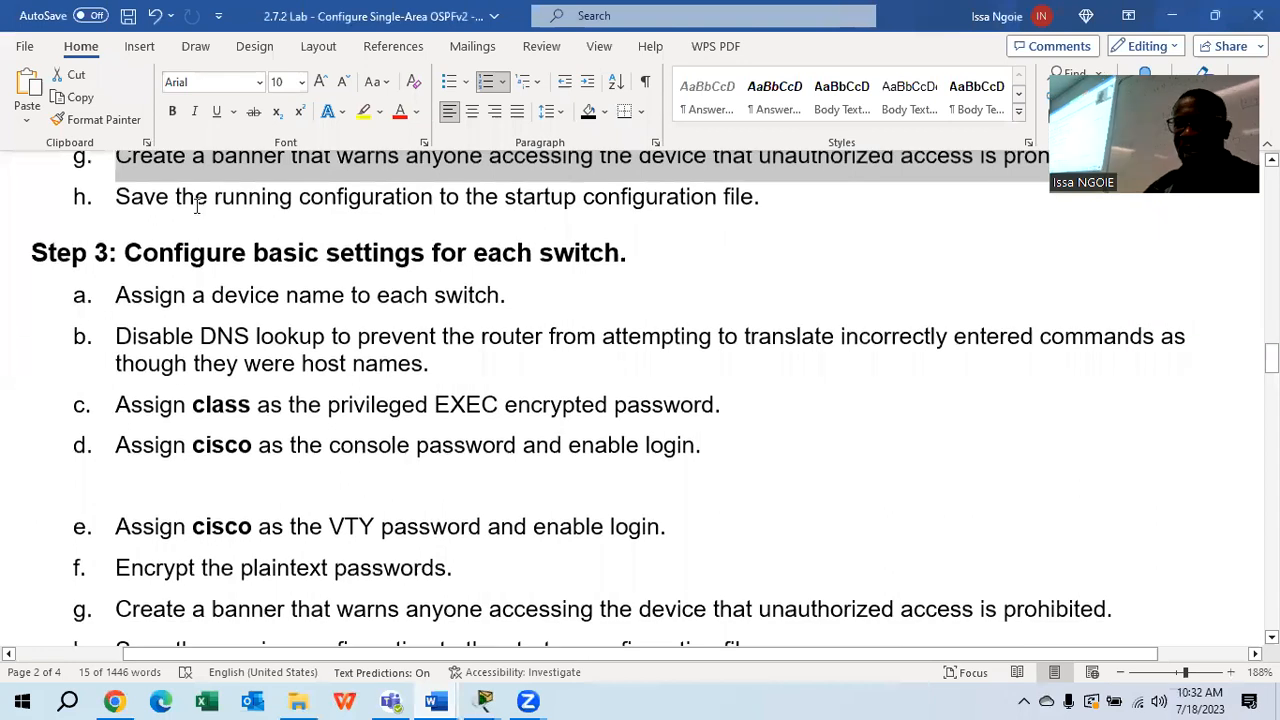
pyautogui.moveTo(114, 196); pyautogui.dragTo(772, 200)
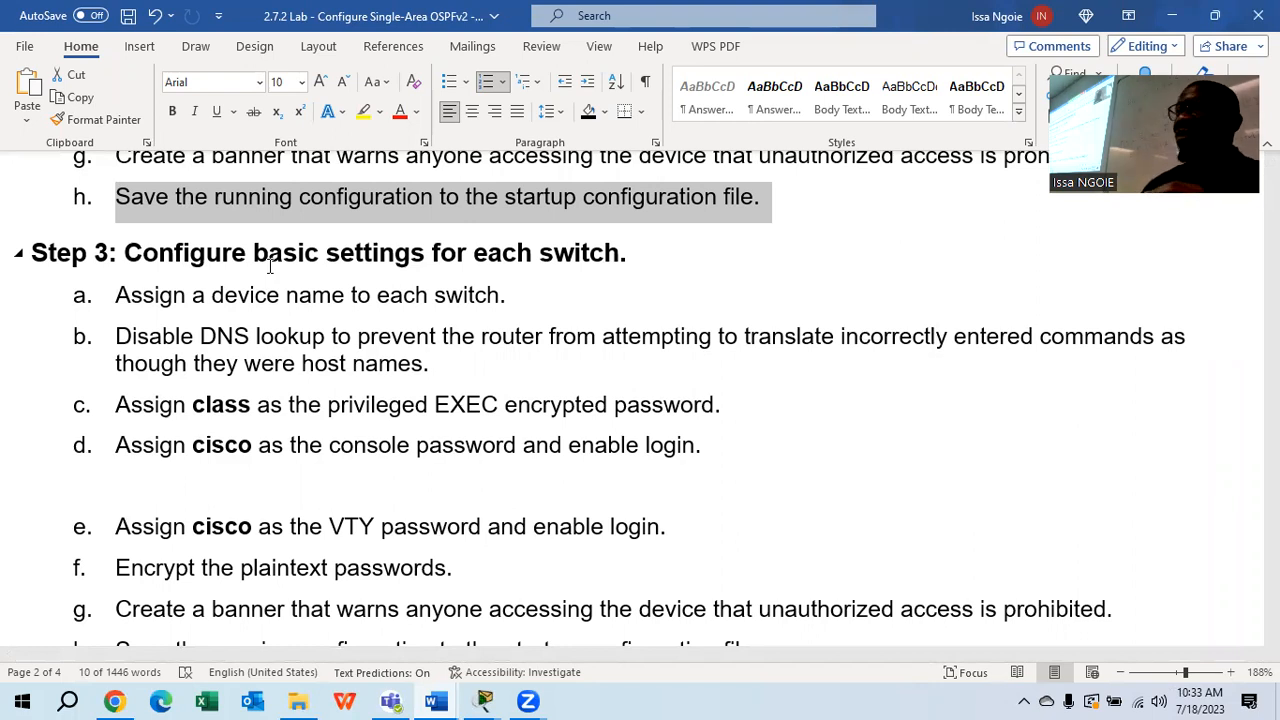
pyautogui.click(484, 701)
pyautogui.click(366, 632)
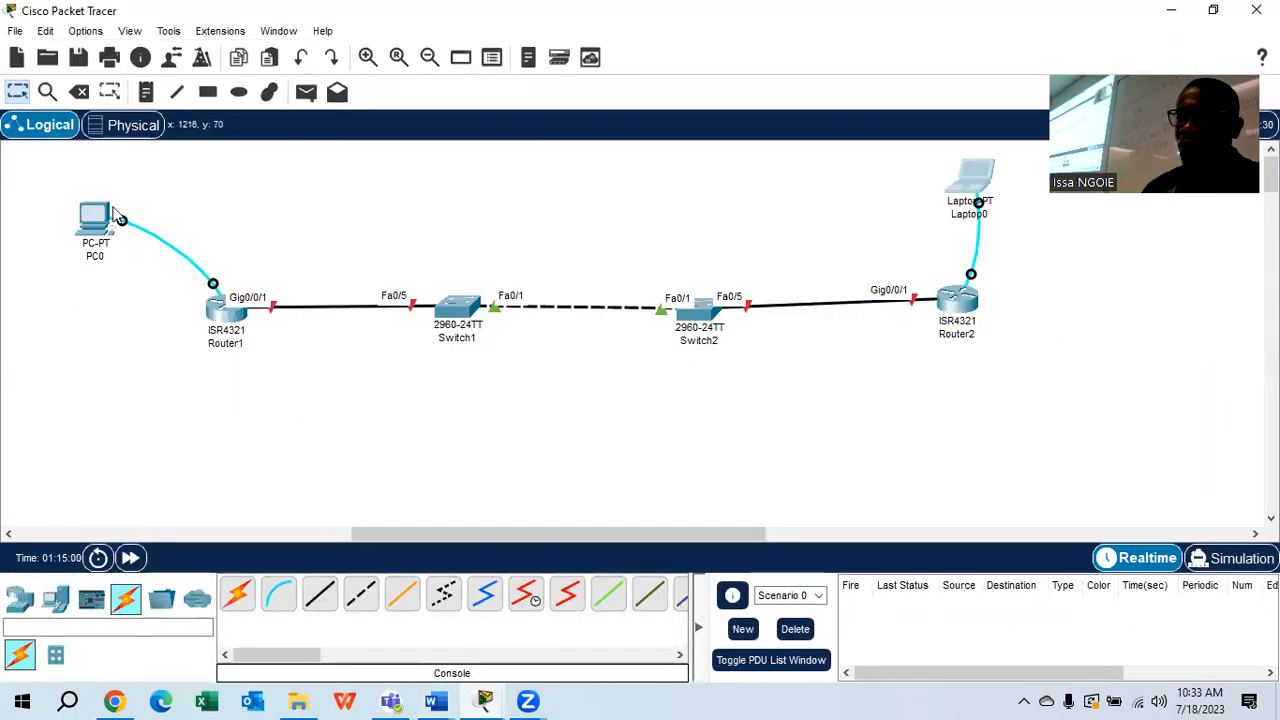
# On SABAR1, rerun the recalled banner command, exit configuration mode, and start typing copy
pyautogui.click(104, 213)
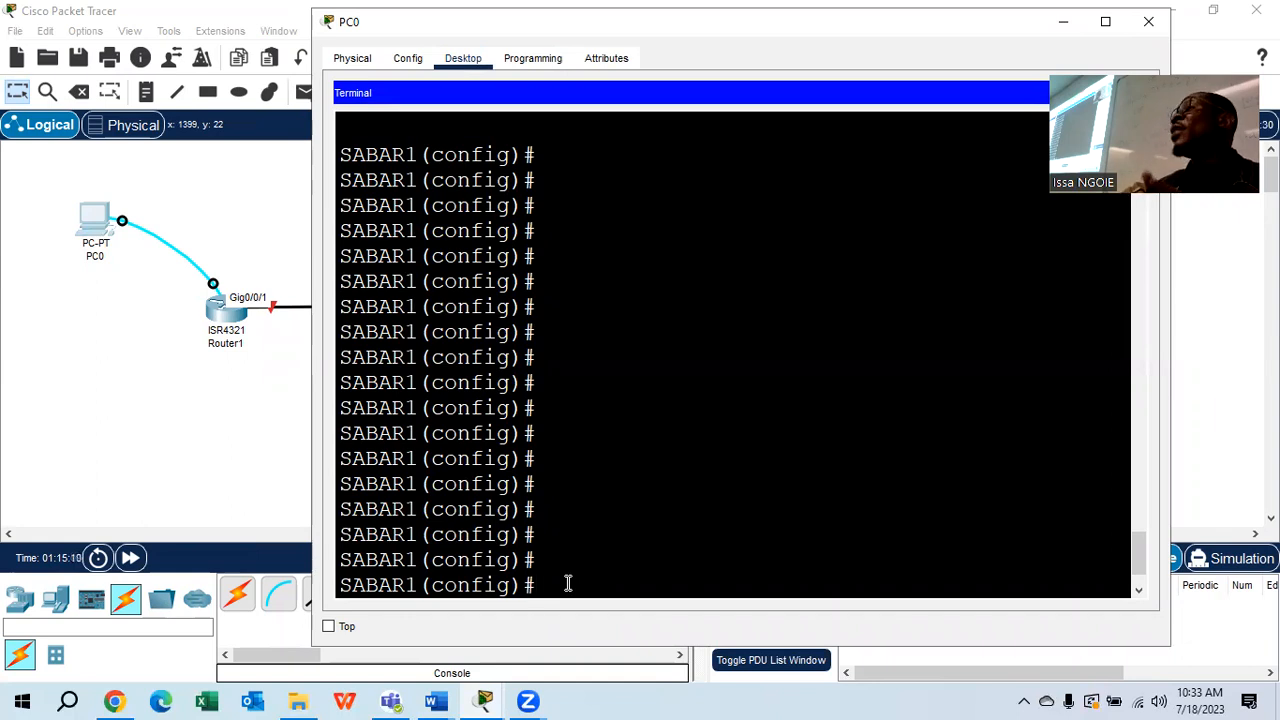
pyautogui.write('BANNER MOTD @ Please you are not allowed to access this device!@')
pyautogui.press('Return')
pyautogui.write('exit')
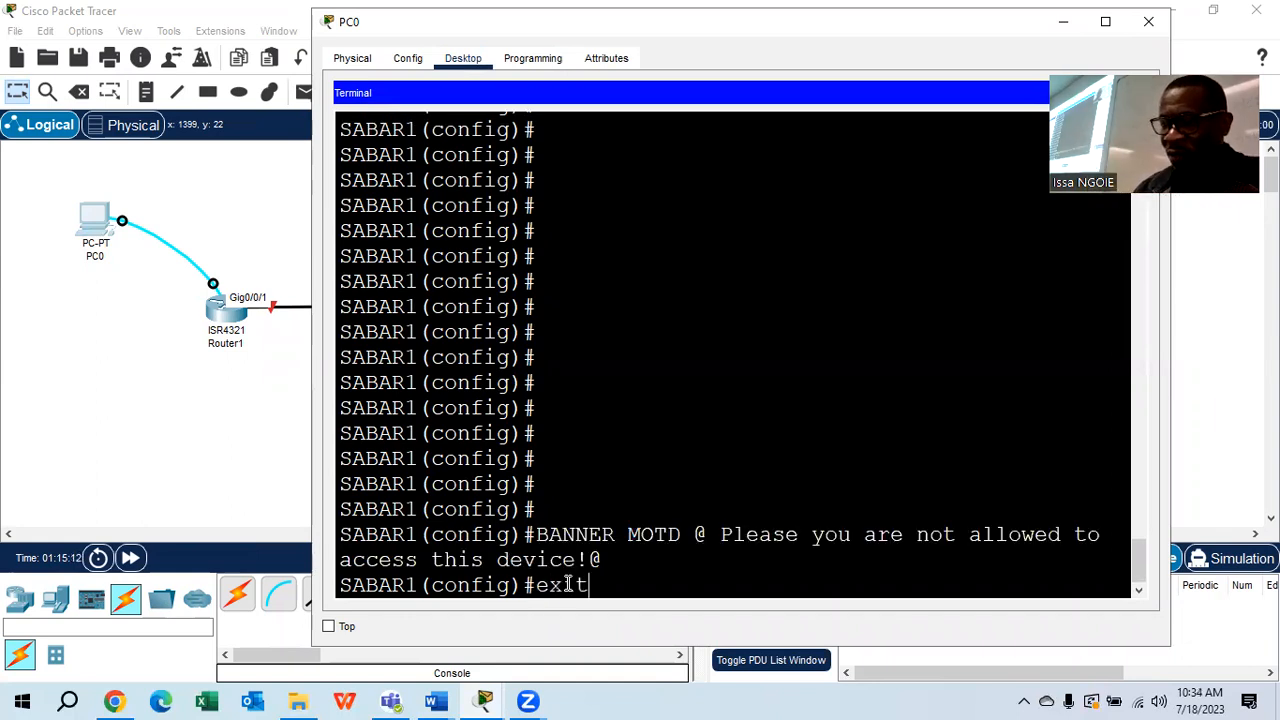
pyautogui.press('Return')
pyautogui.press('Return')
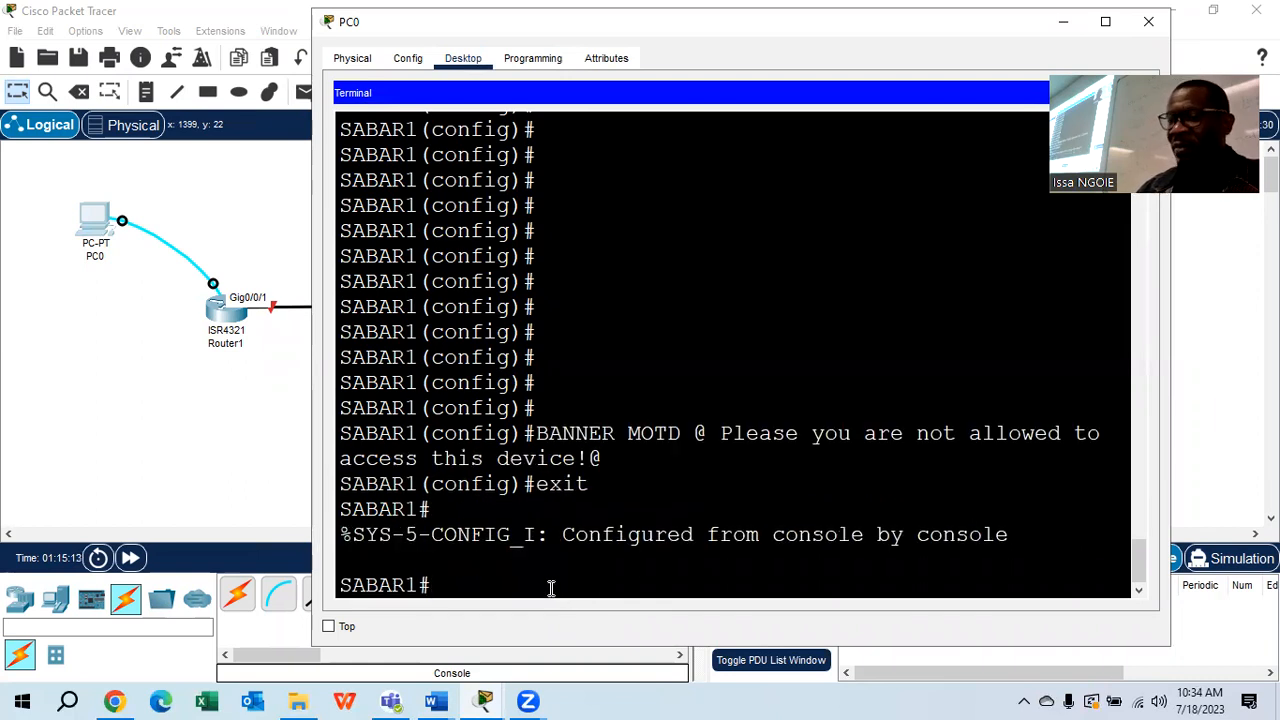
pyautogui.write('copy')
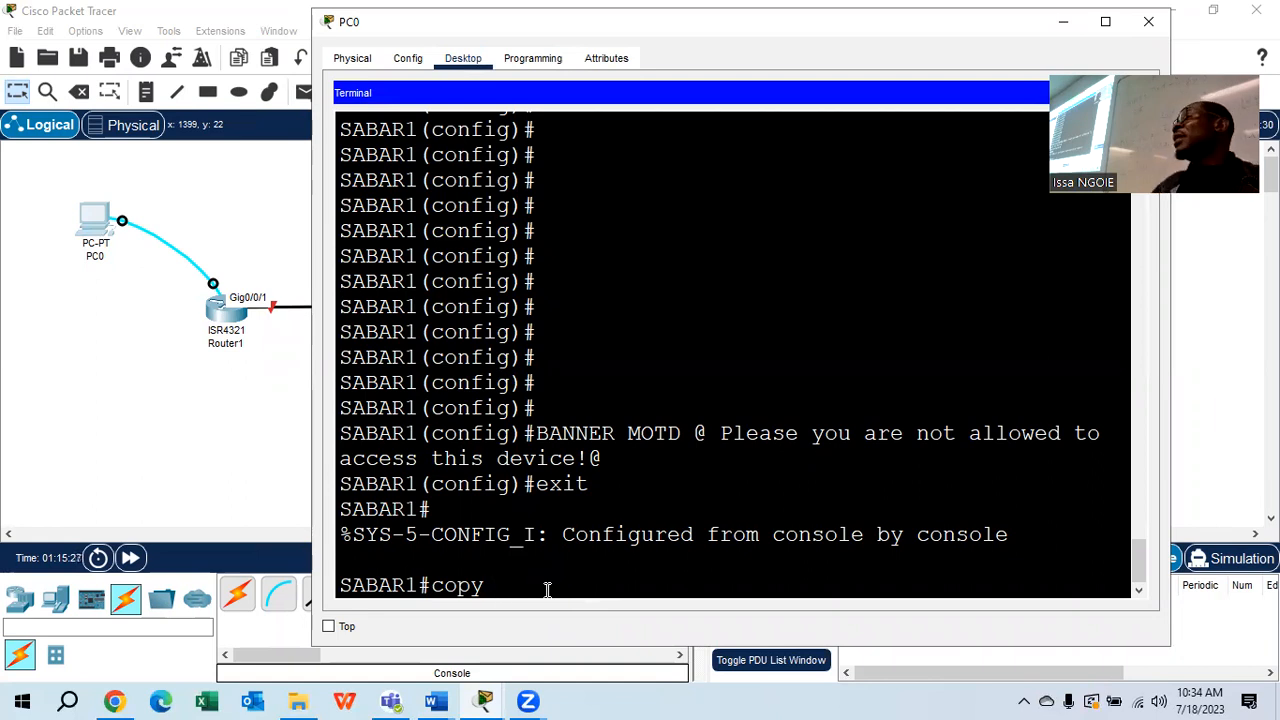
# Complete copy running-config startup-config on SABAR1, highlighting its source and destination
pyautogui.write('running-config sta')
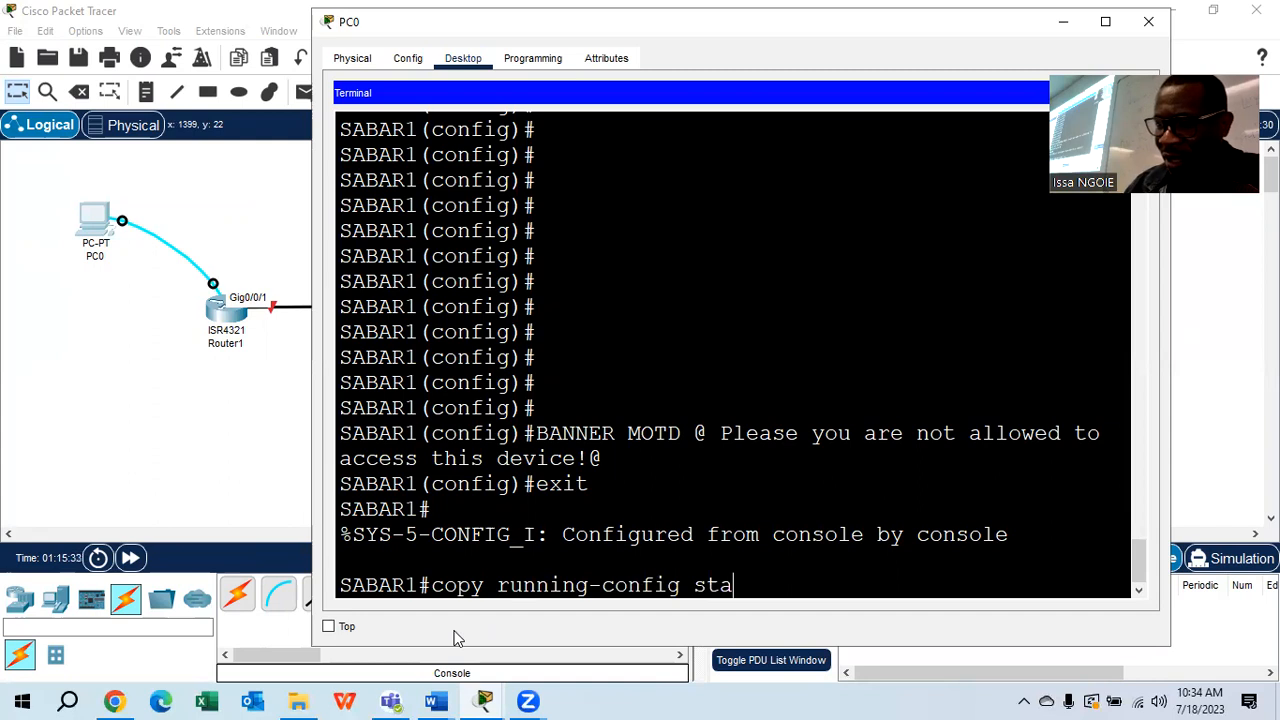
pyautogui.write('rtup-config')
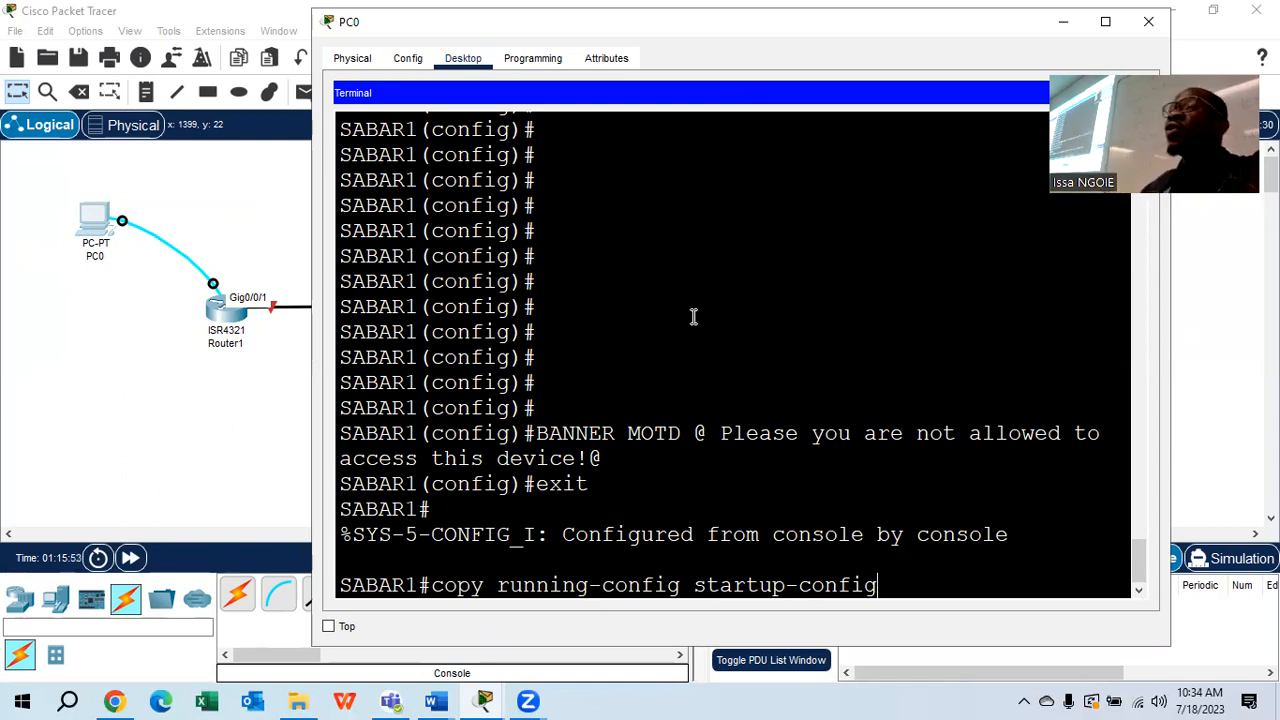
pyautogui.moveTo(683, 589); pyautogui.dragTo(500, 590)
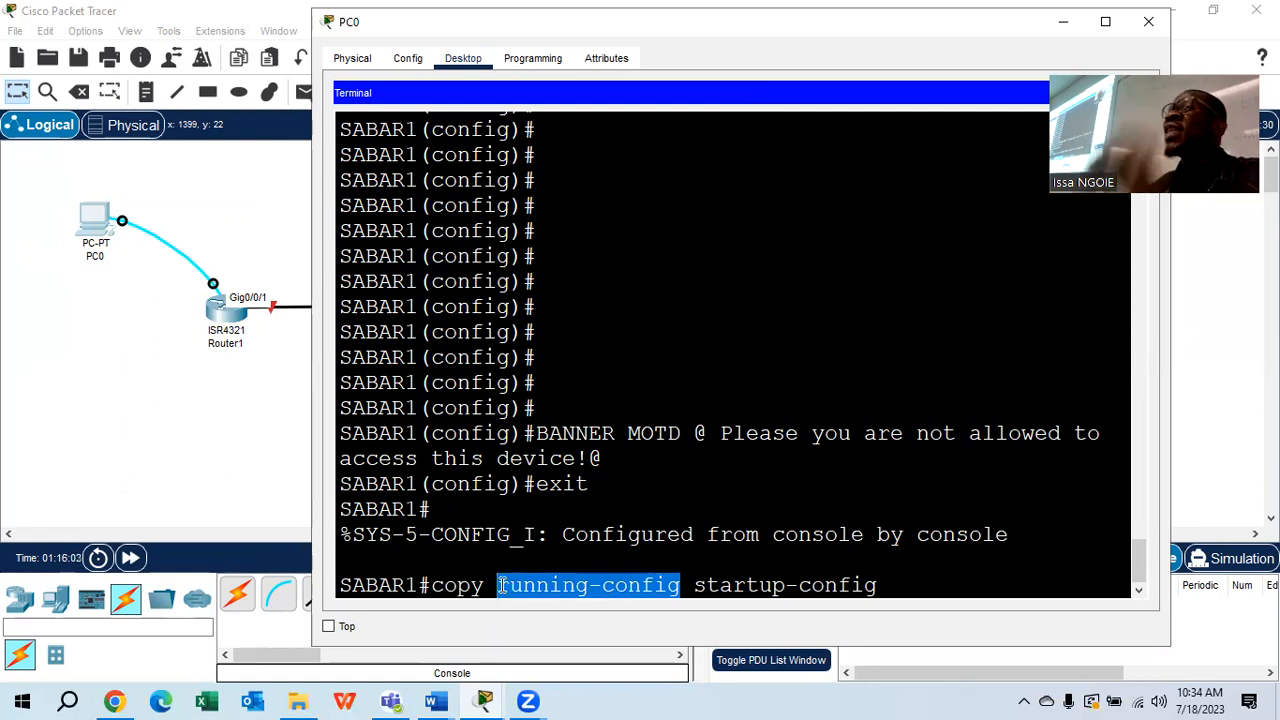
pyautogui.moveTo(880, 586); pyautogui.dragTo(695, 592)
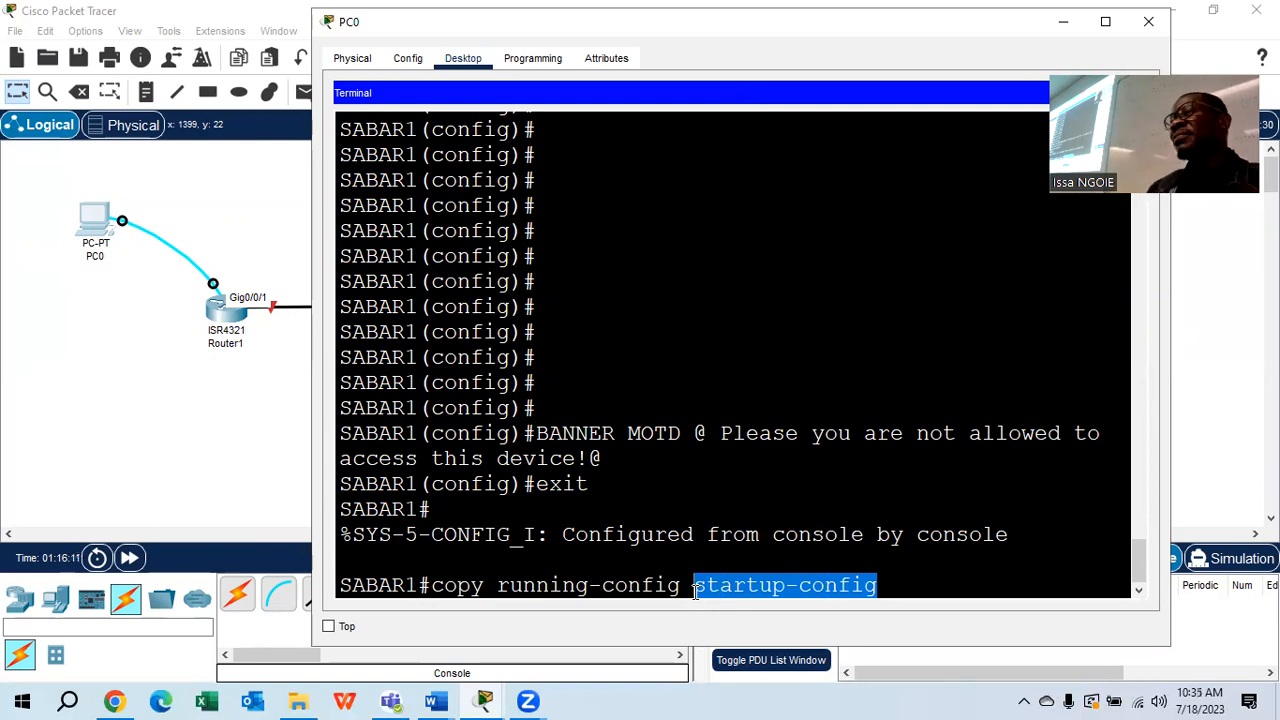
pyautogui.click(886, 588)
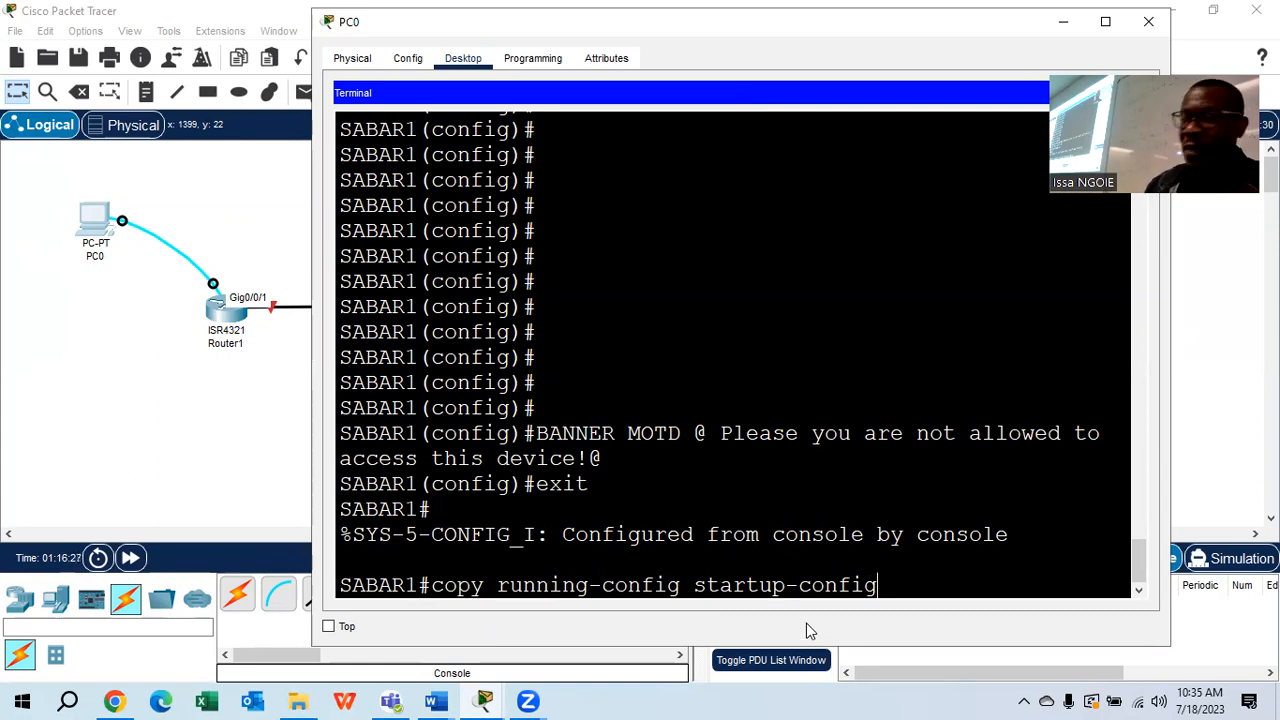
# Run the save on SABAR1, accept the startup-config filename, and switch to SABAR2's terminal
pyautogui.press('Return')
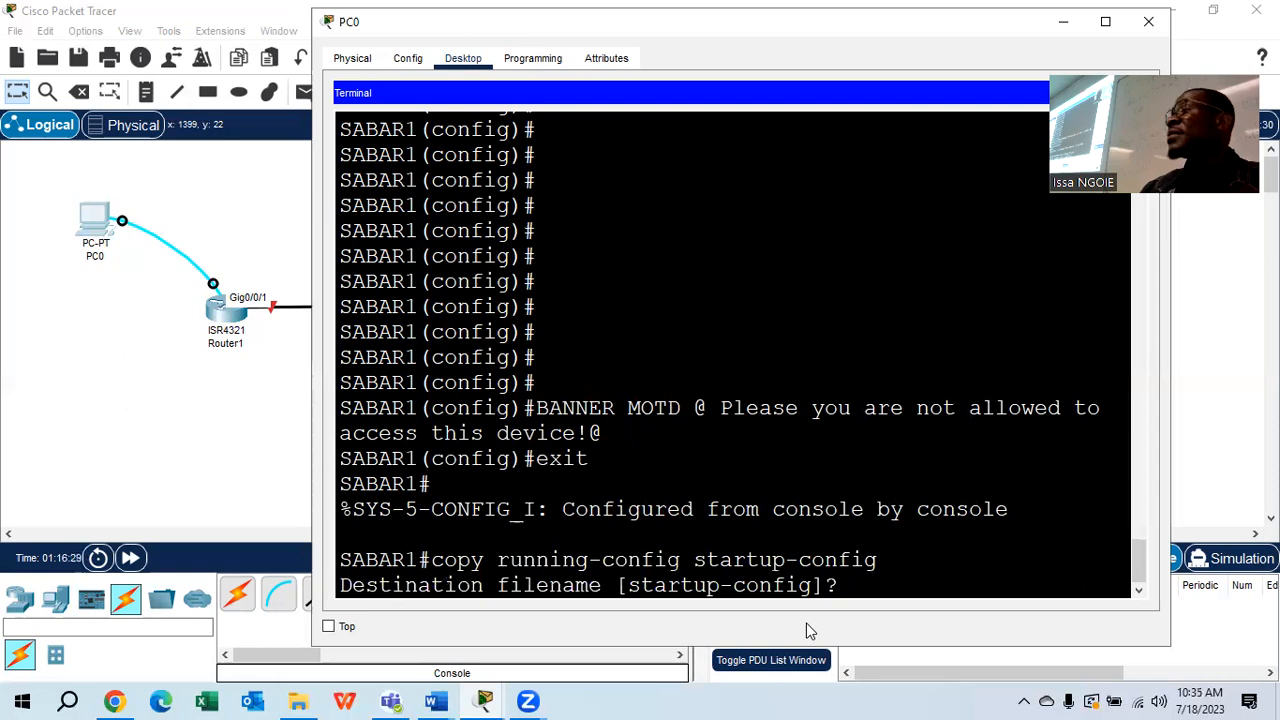
pyautogui.press('Return')
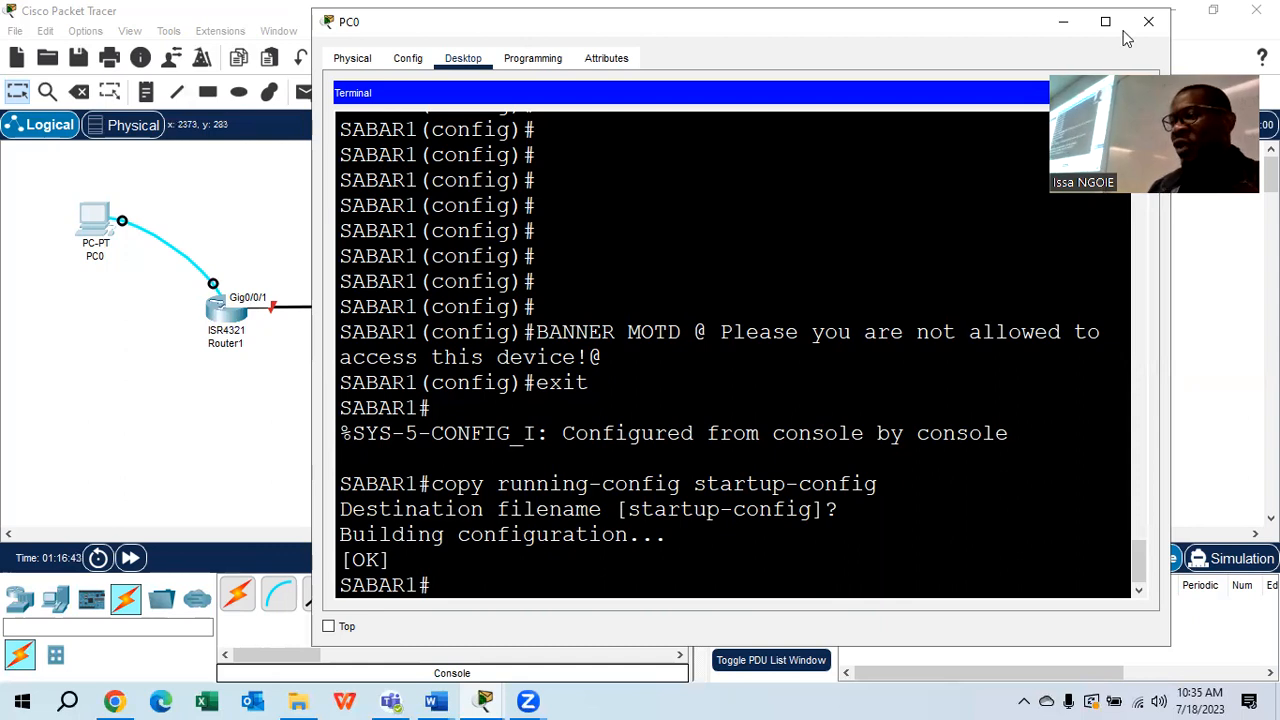
pyautogui.hotkey('alt', 'Tab')
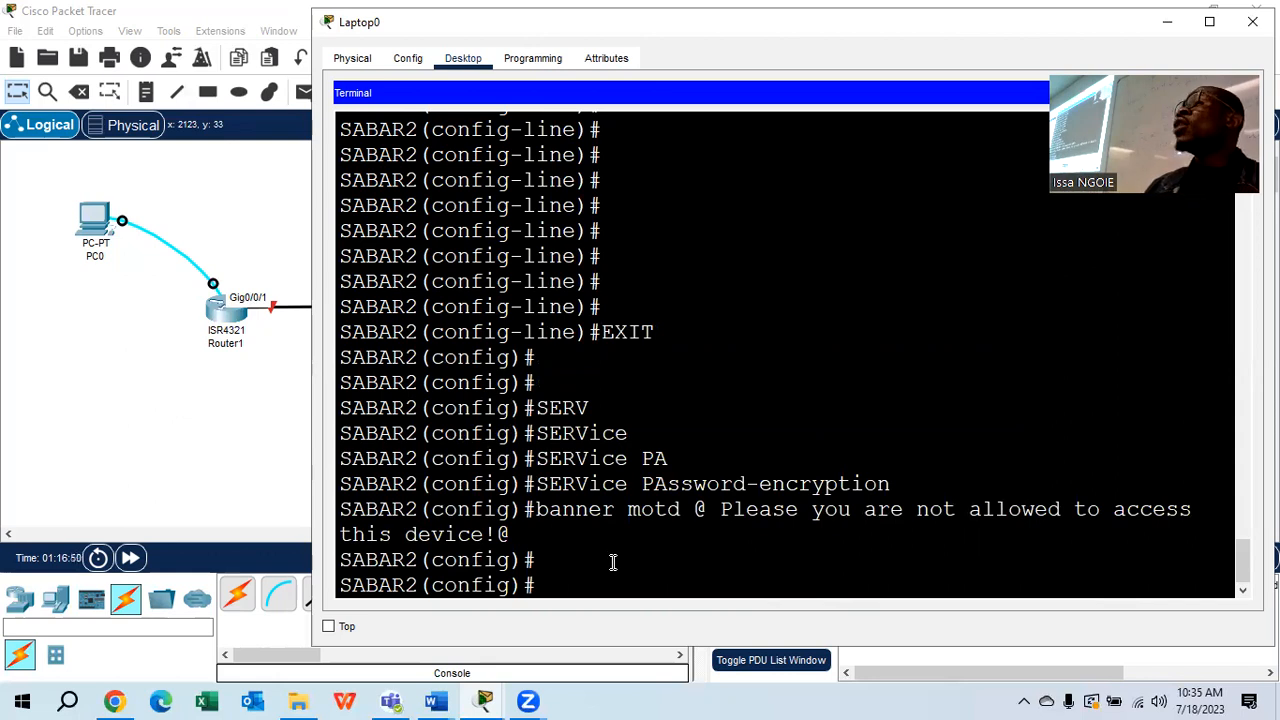
# Exit configuration mode on SABAR2 and run copy running-config startup-config
pyautogui.write('do')
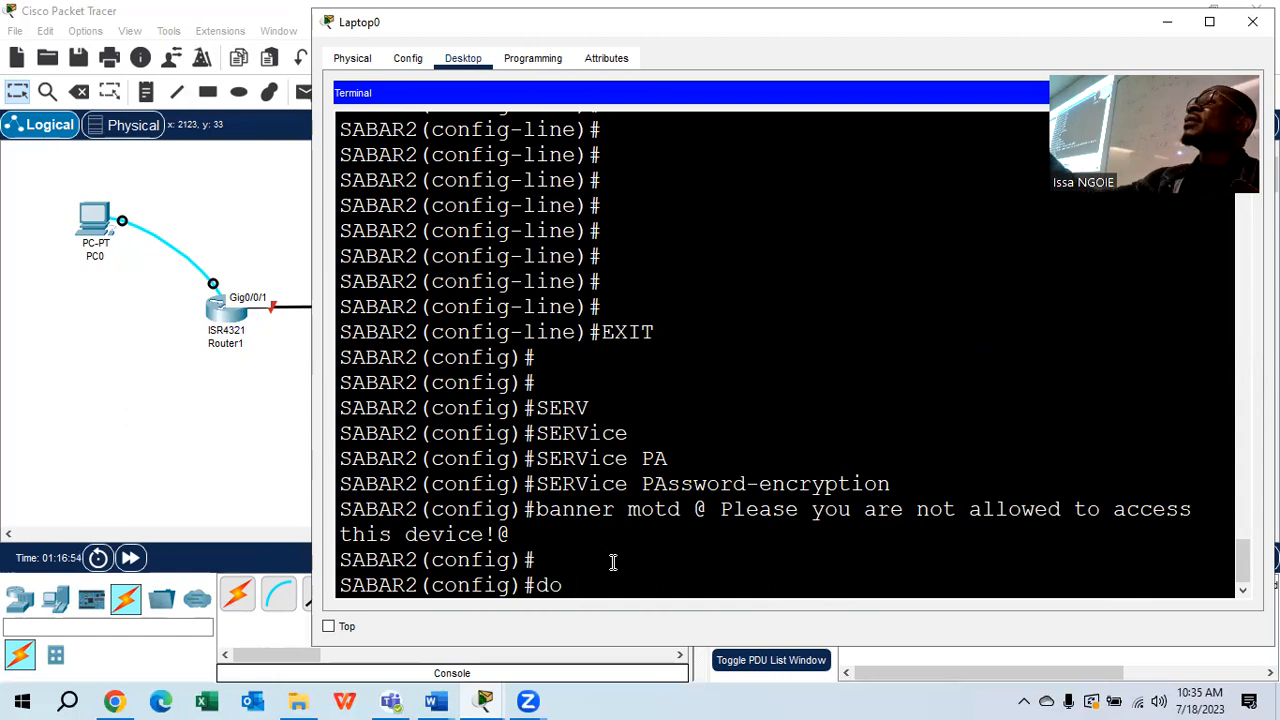
pyautogui.press('BackSpace')
pyautogui.press('BackSpace')
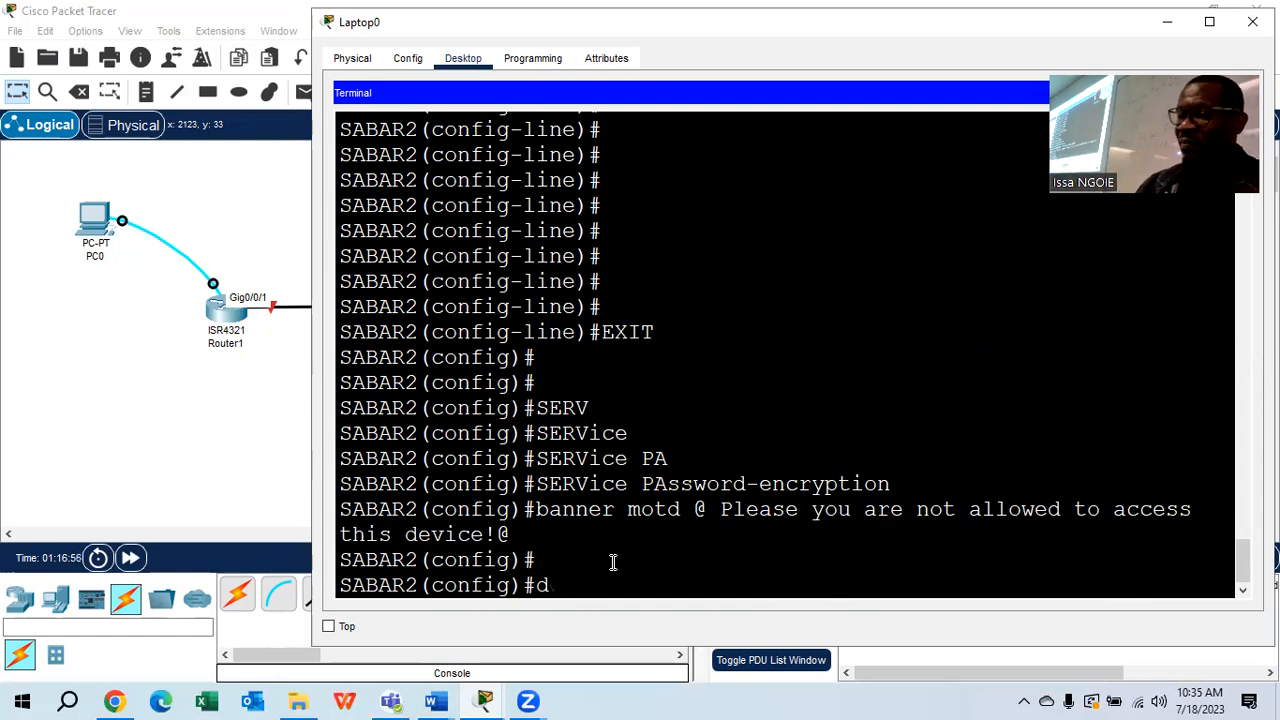
pyautogui.write('exit')
pyautogui.press('Return')
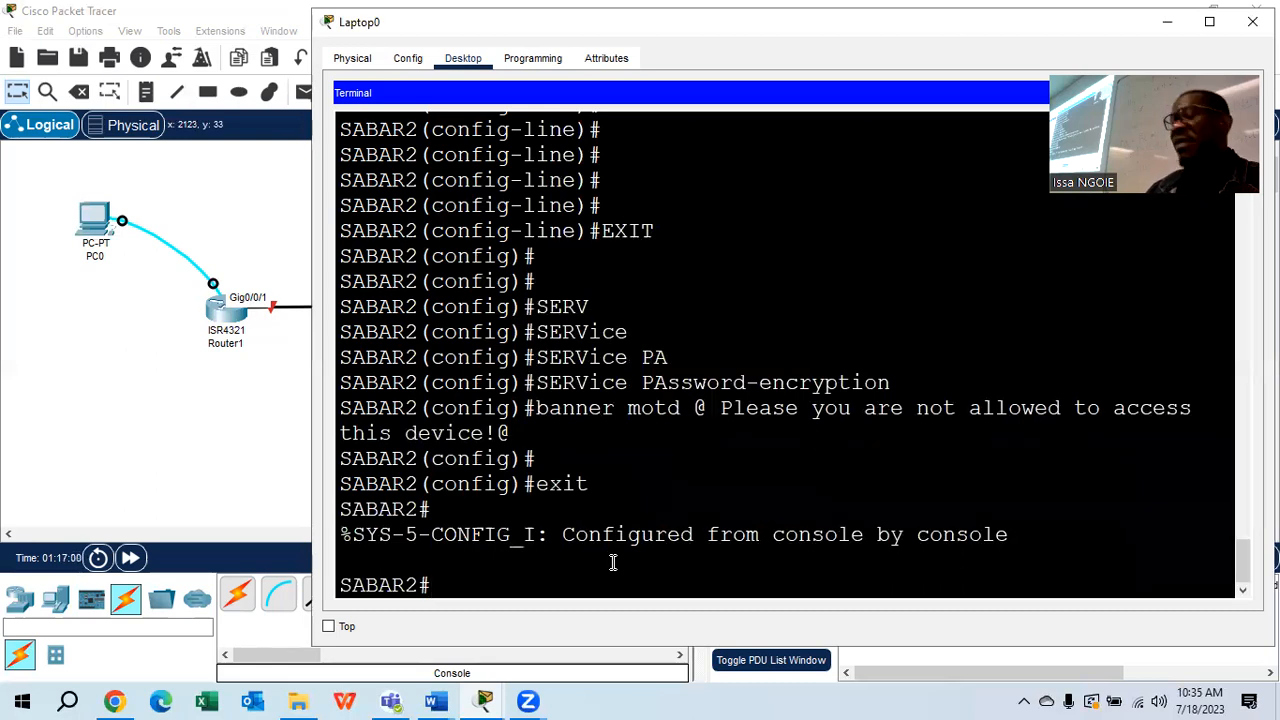
pyautogui.write('copy runn')
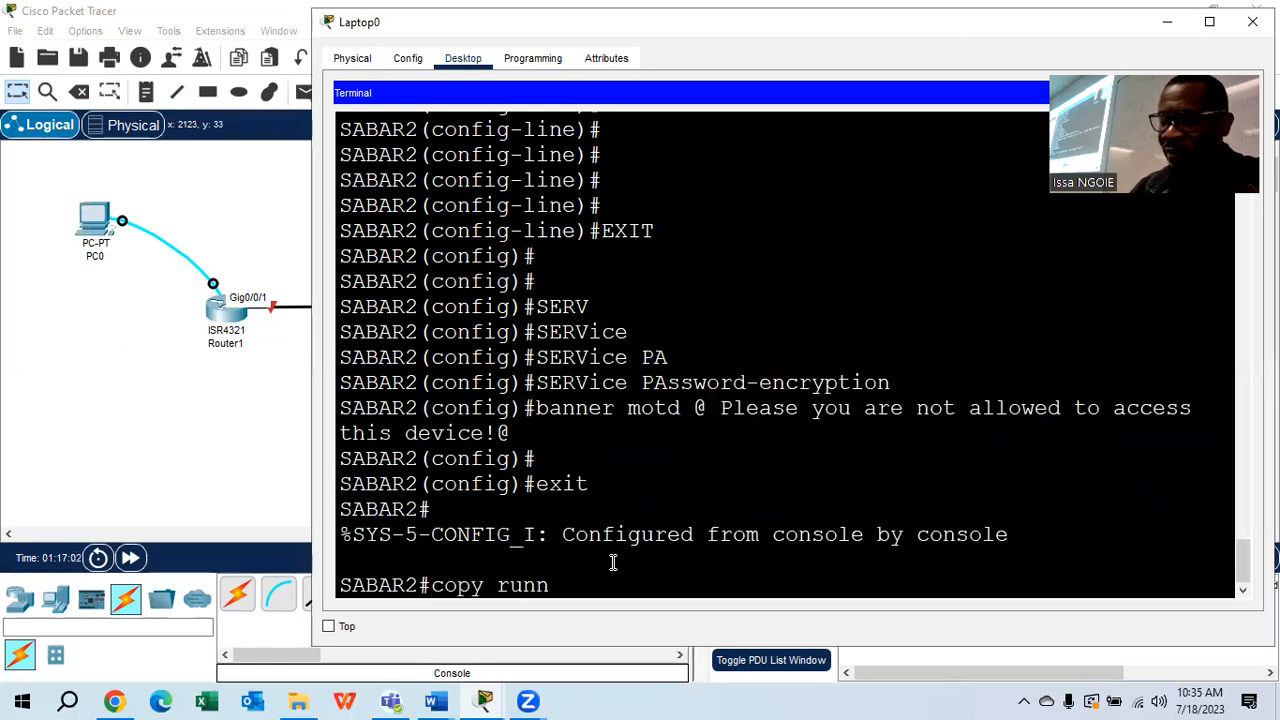
pyautogui.write('ing-config')
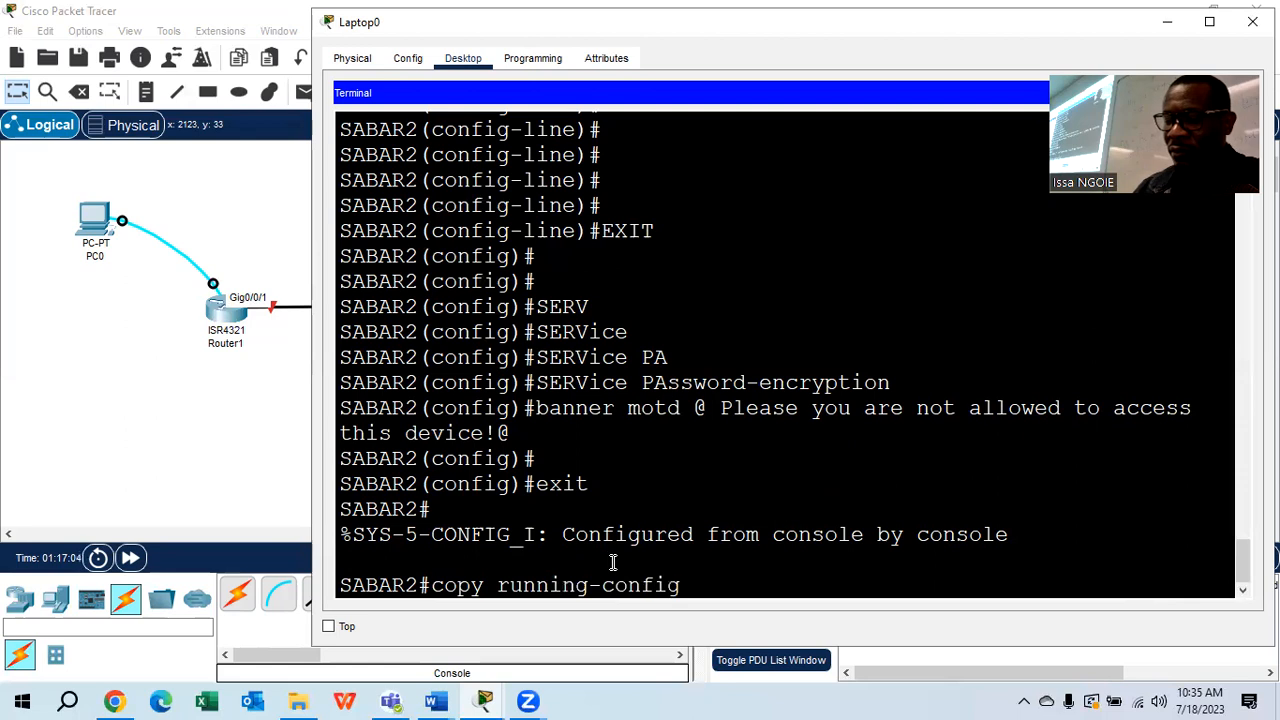
pyautogui.write(' startup-config')
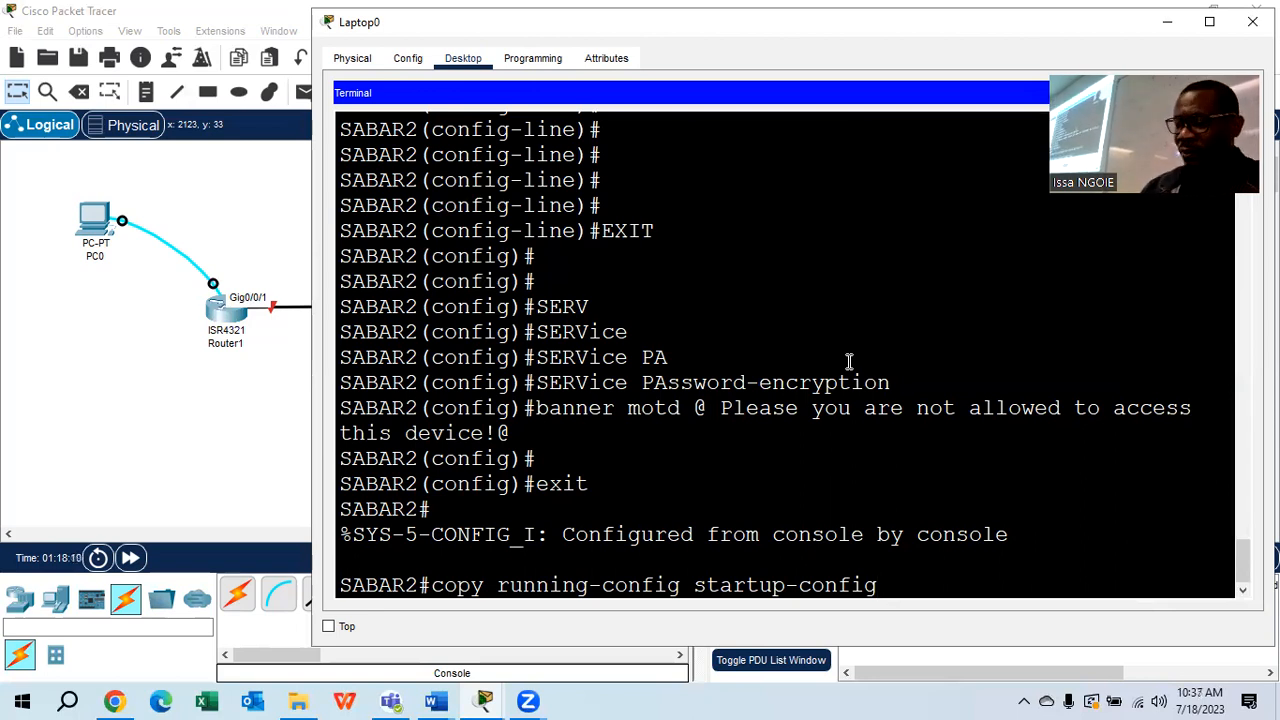
pyautogui.press('Return')
pyautogui.press('Return')
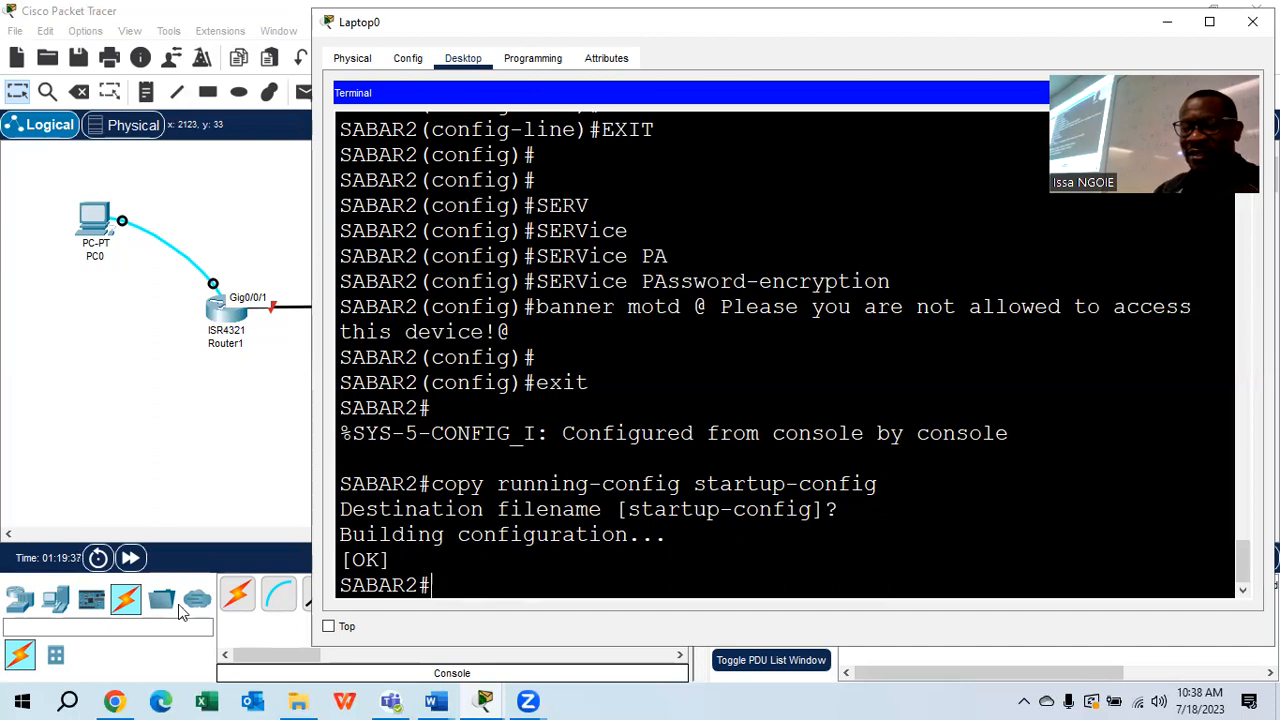
# Switch to the 2.7.2 Lab OSPFv2 document and scroll to Step 3's basic switch settings
pyautogui.moveTo(435, 700)
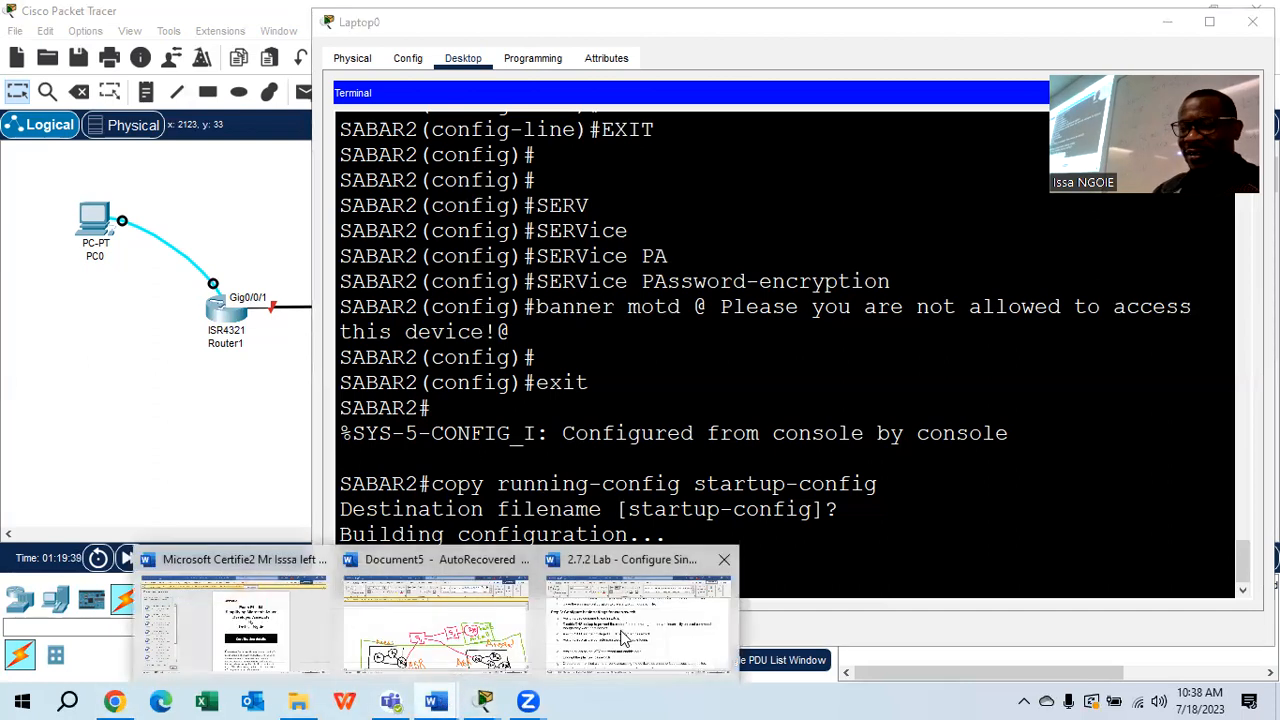
pyautogui.click(617, 590)
pyautogui.scroll(-2, 648, 358)
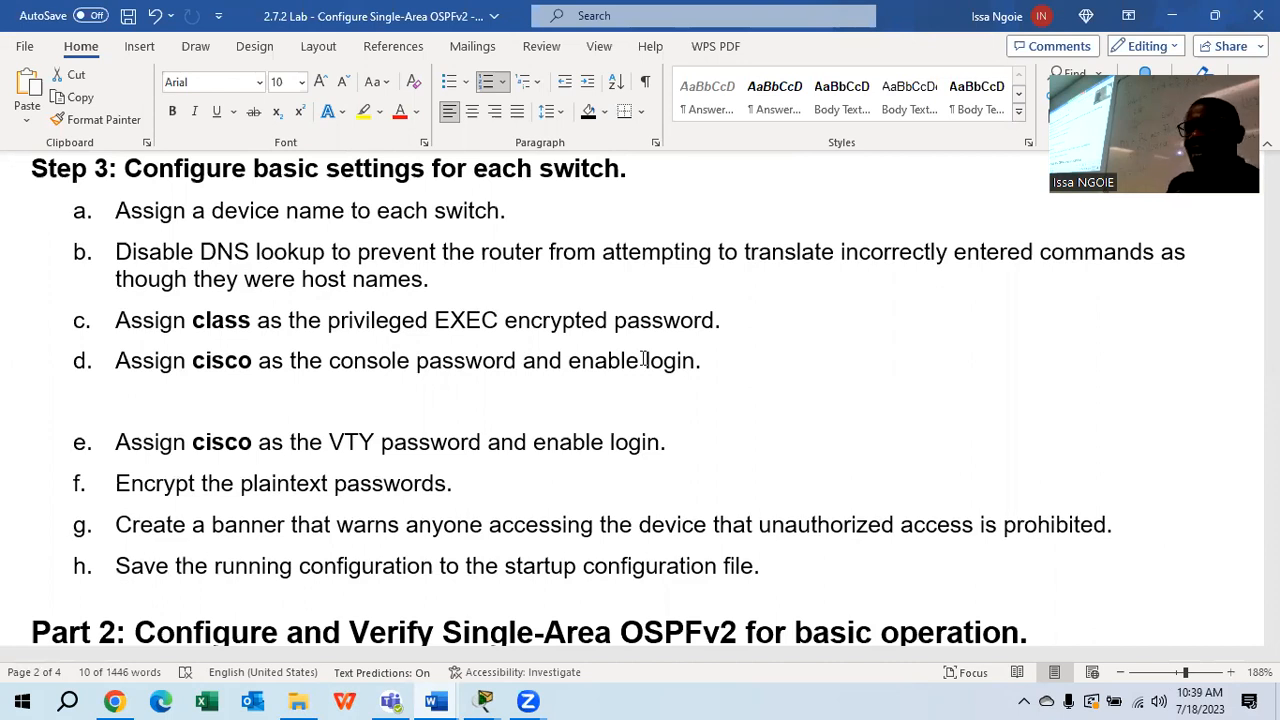
# Highlight the Step 3 switch-settings heading in yellow
pyautogui.scroll(1, 638, 363)
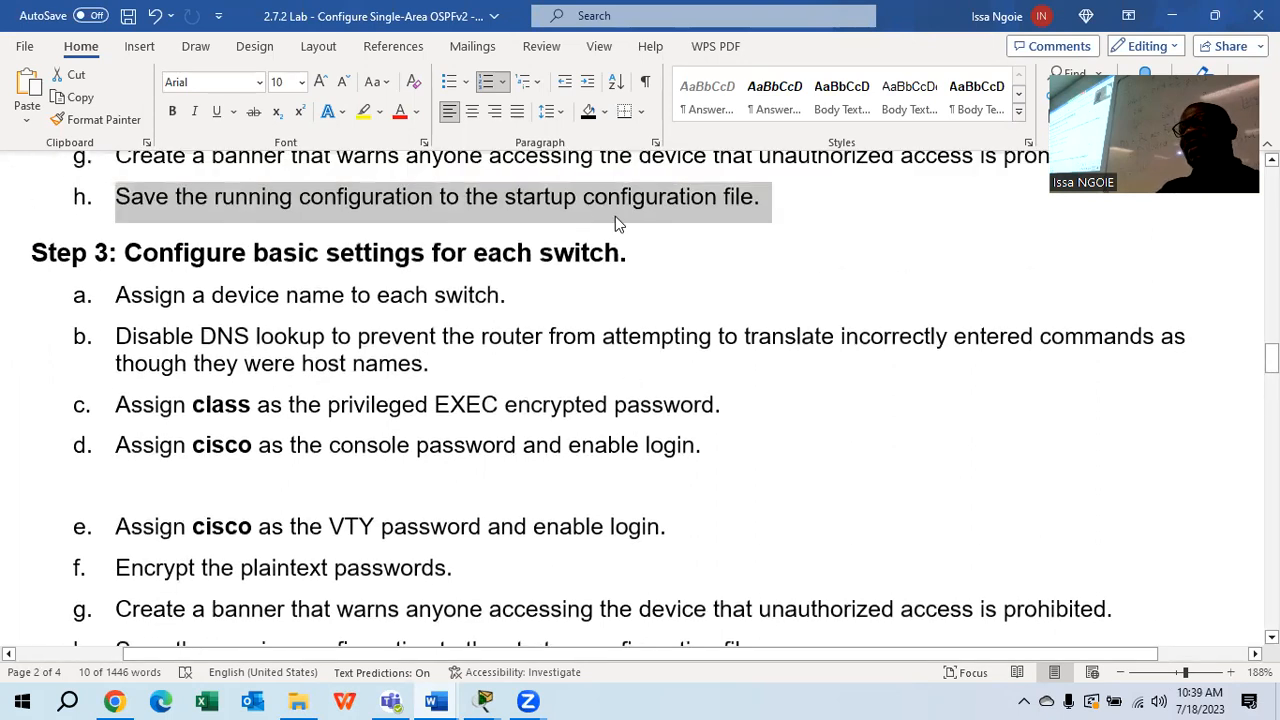
pyautogui.click(657, 255)
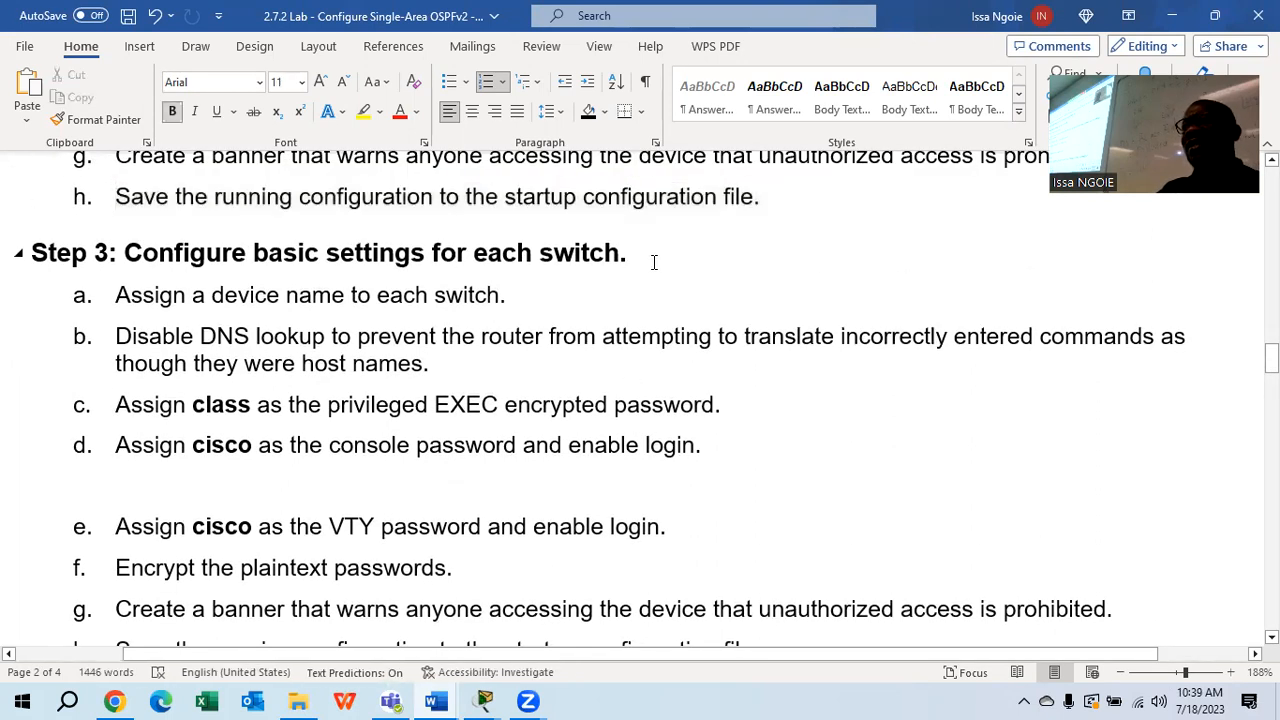
pyautogui.moveTo(646, 257); pyautogui.dragTo(38, 262)
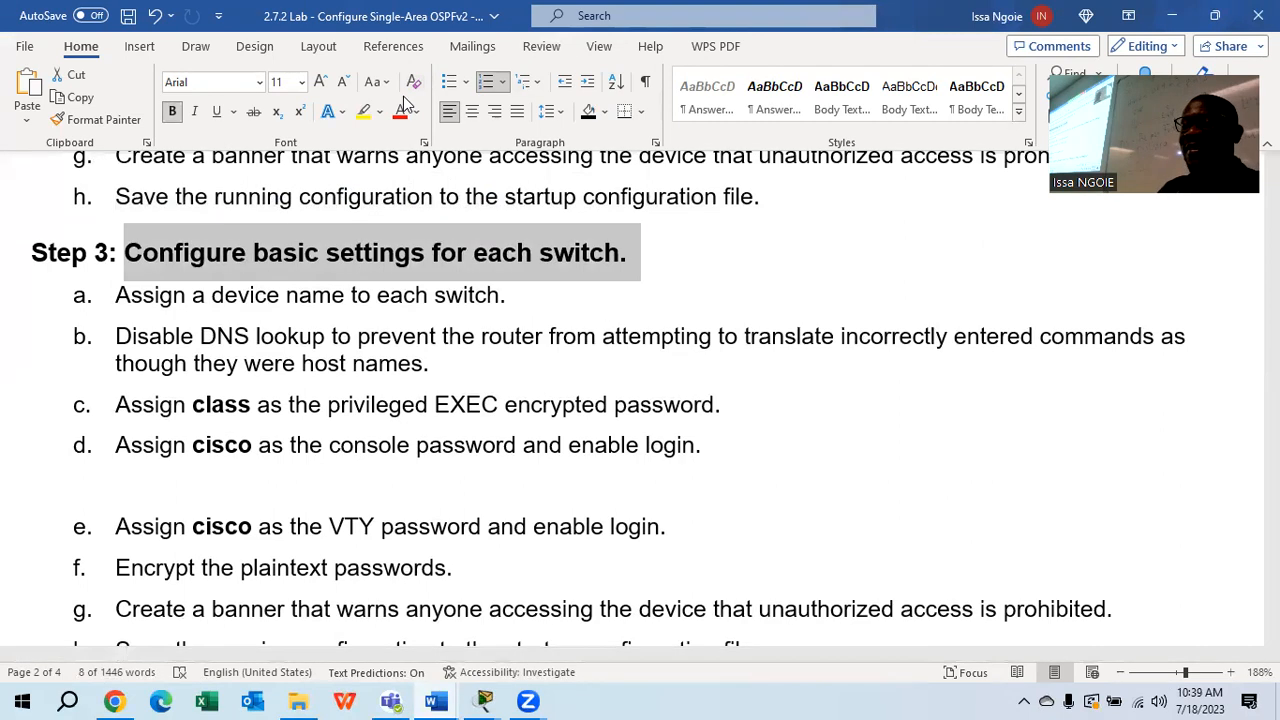
pyautogui.click(364, 113)
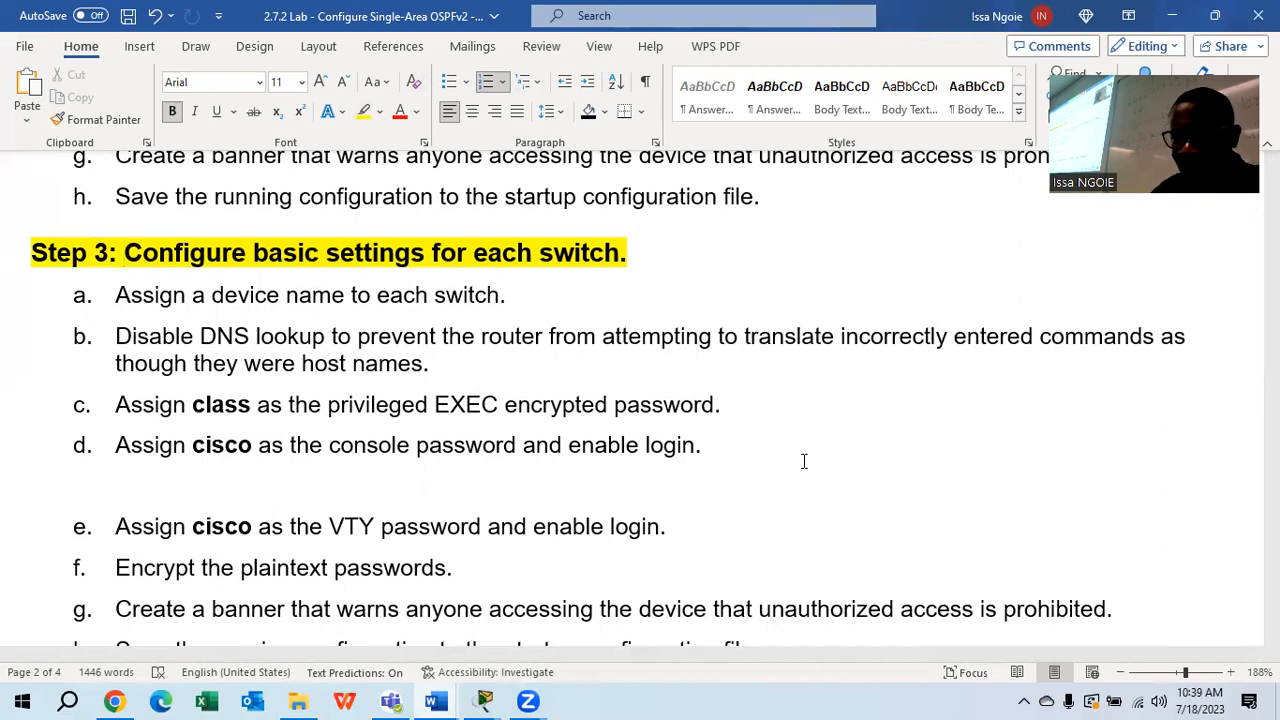
# Highlight the Part 2 heading 'Configure and Verify Single-Area OSPFv2 for basic operation' in turquoise
pyautogui.scroll(-5, 810, 462)
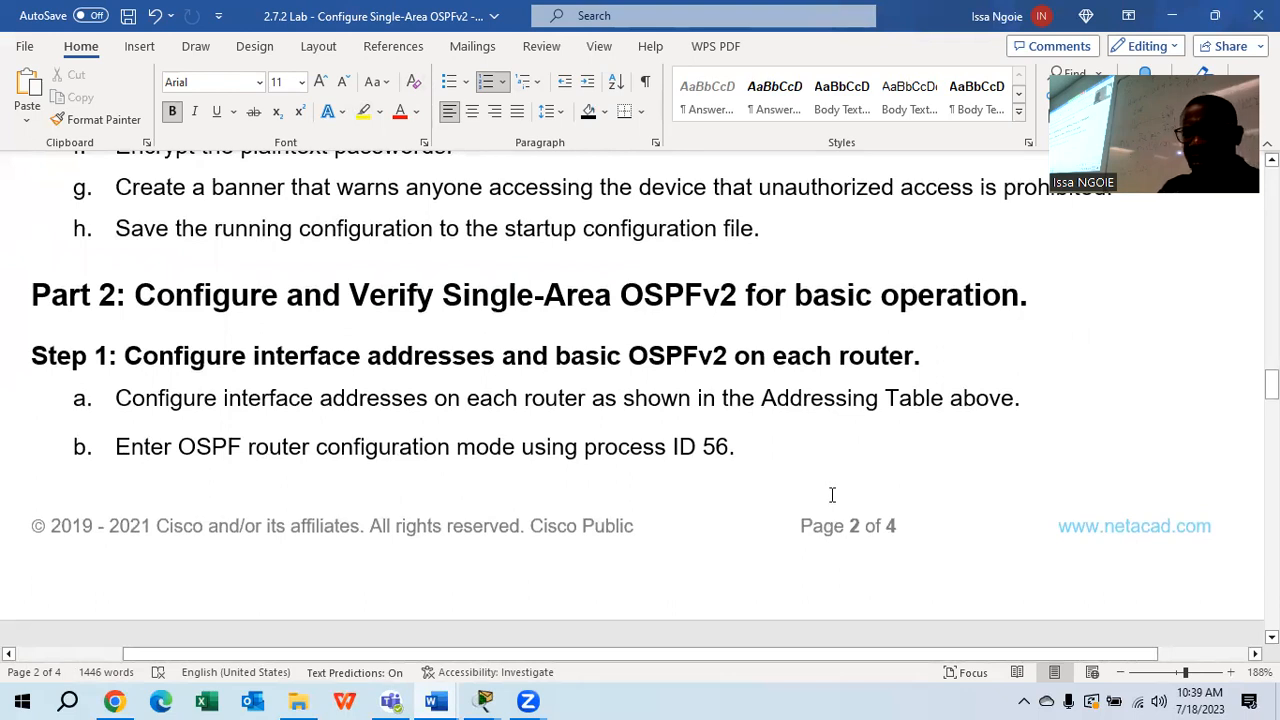
pyautogui.scroll(-1, 808, 499)
pyautogui.moveTo(1038, 205); pyautogui.dragTo(34, 217)
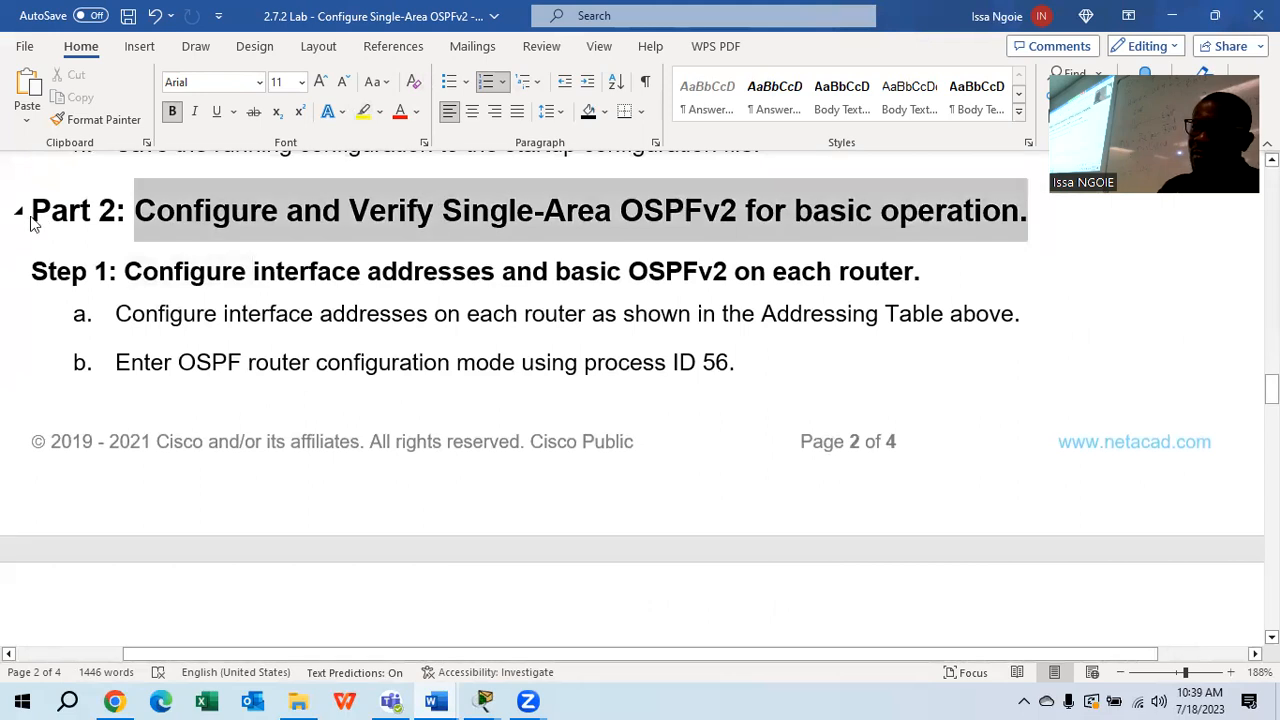
pyautogui.click(380, 111)
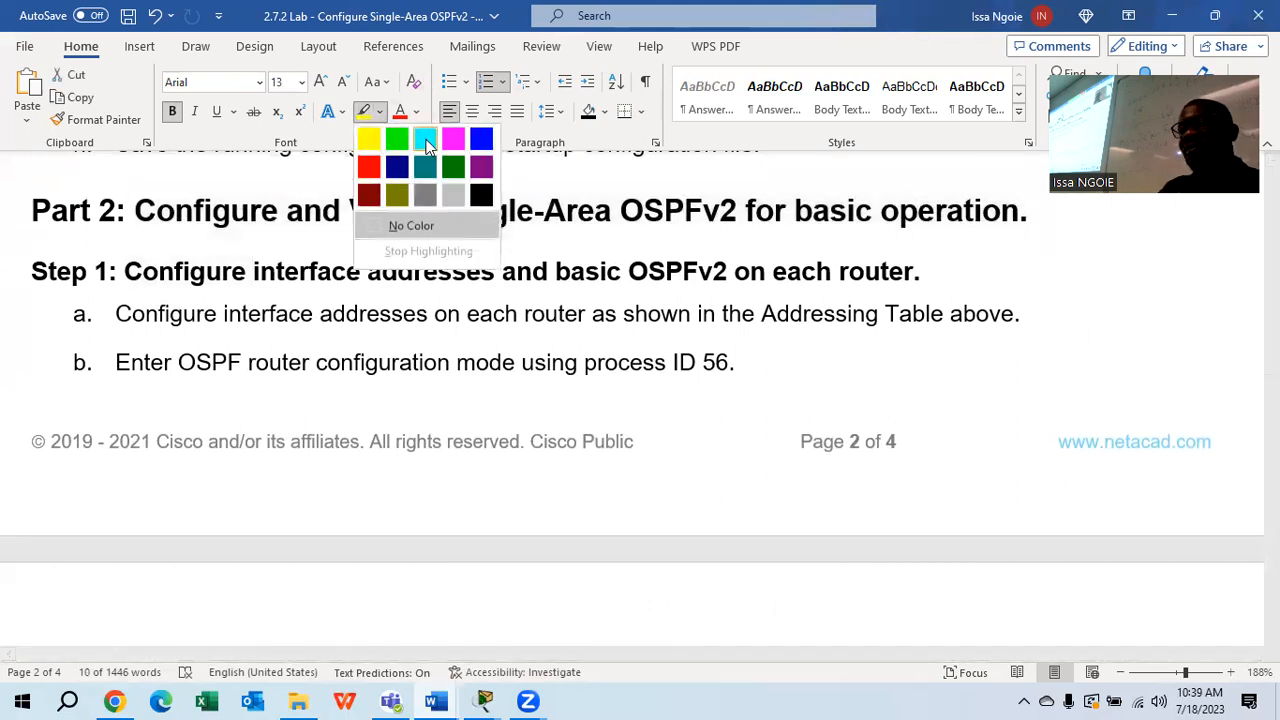
pyautogui.click(425, 138)
pyautogui.click(467, 318)
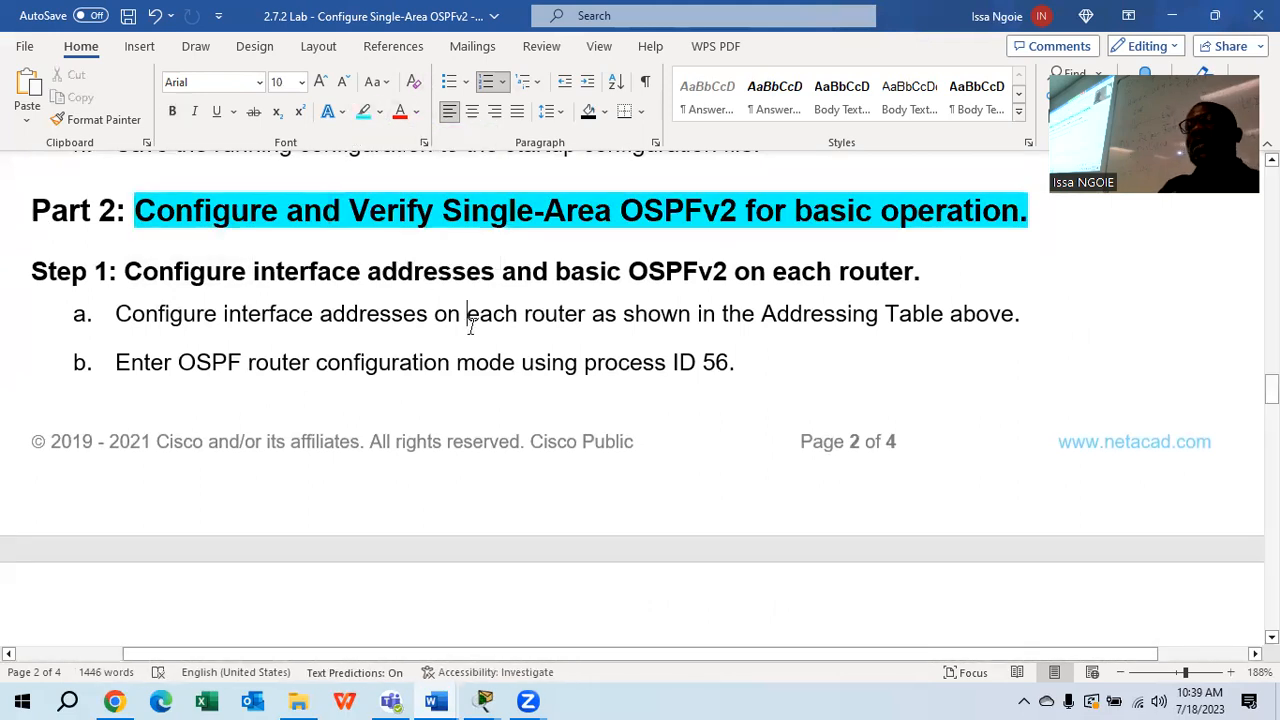
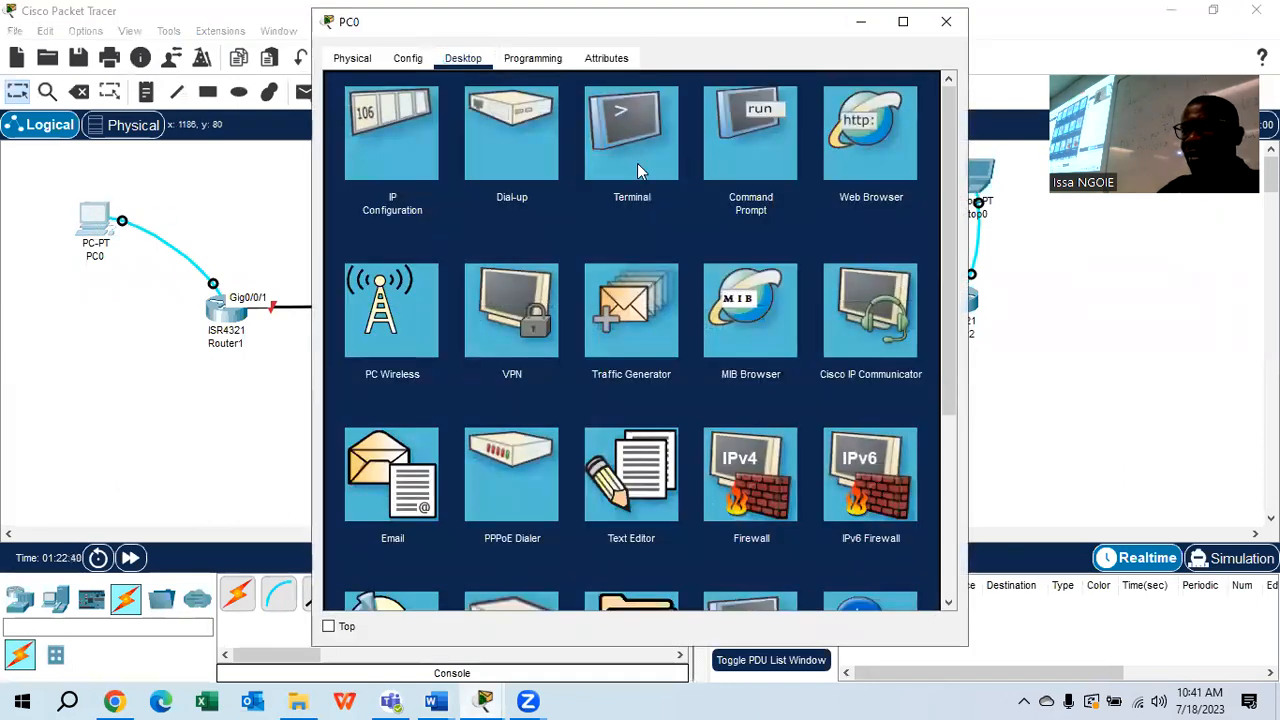
# Open PC0's terminal to SABAR1 and enter configuration for interface G0/0/1 via conf t
pyautogui.click(637, 163)
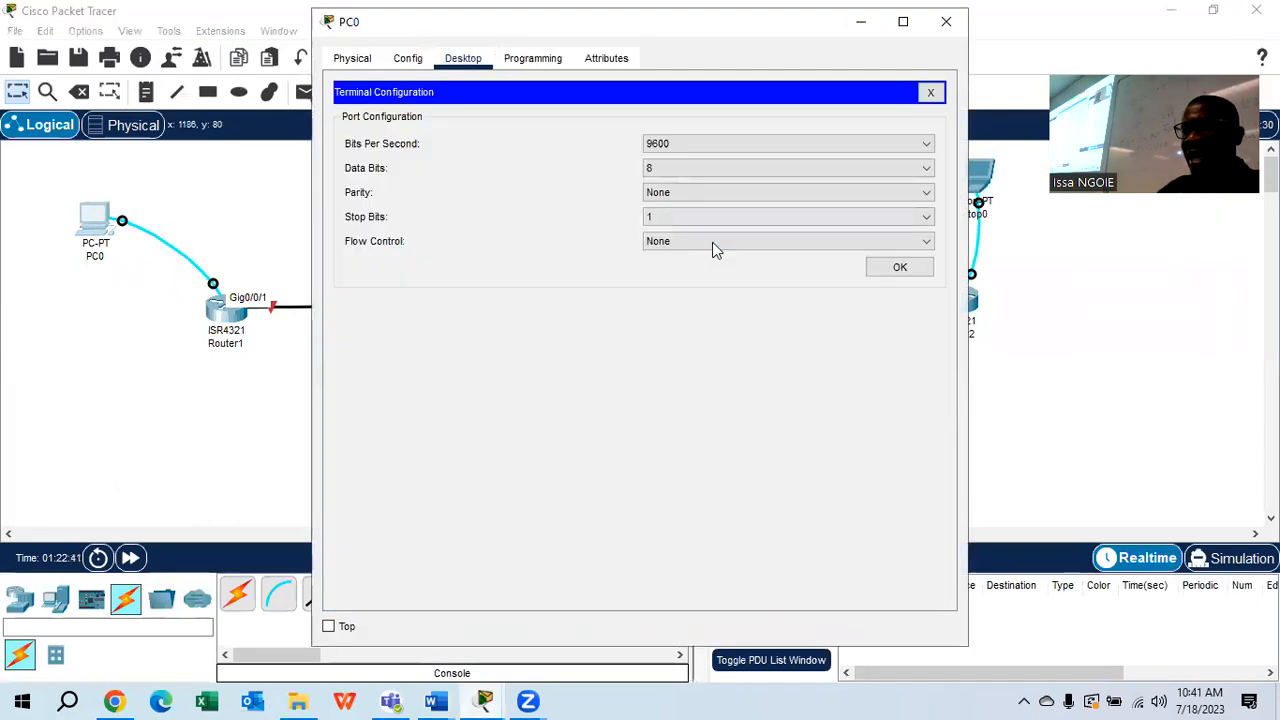
pyautogui.click(892, 268)
pyautogui.press('Return')
pyautogui.press('Return')
pyautogui.press('Return')
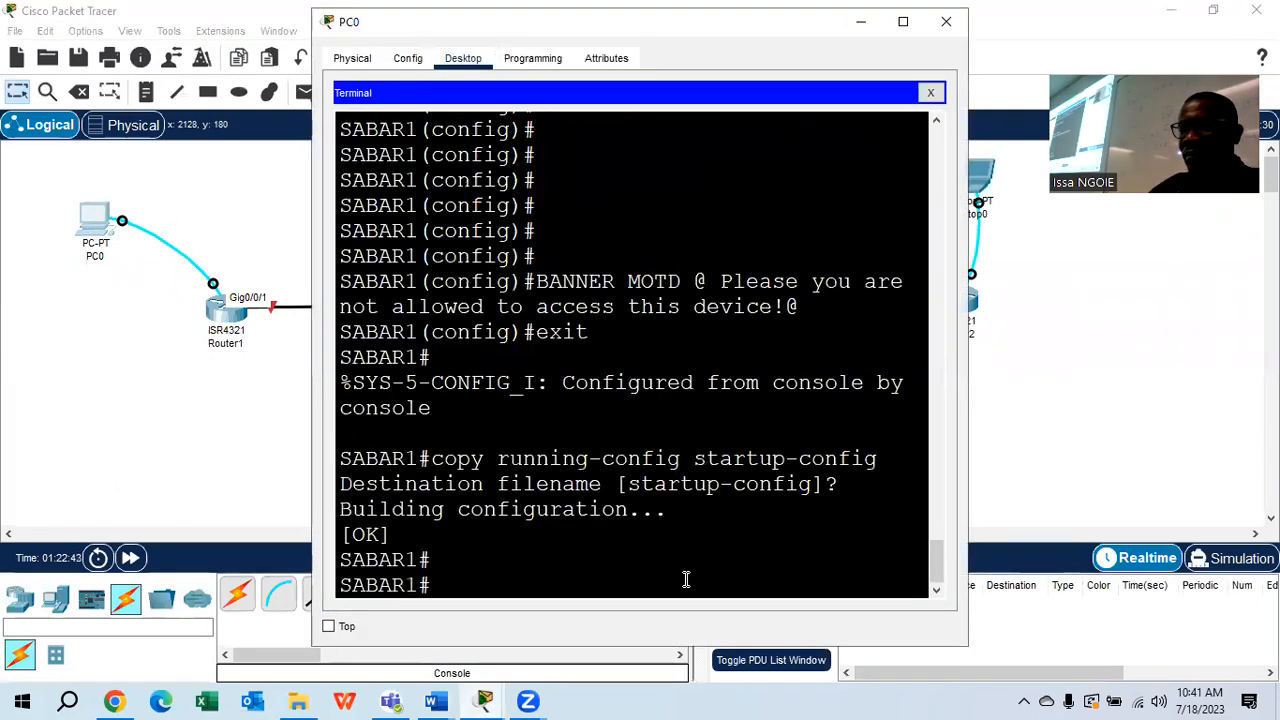
pyautogui.write('conf t')
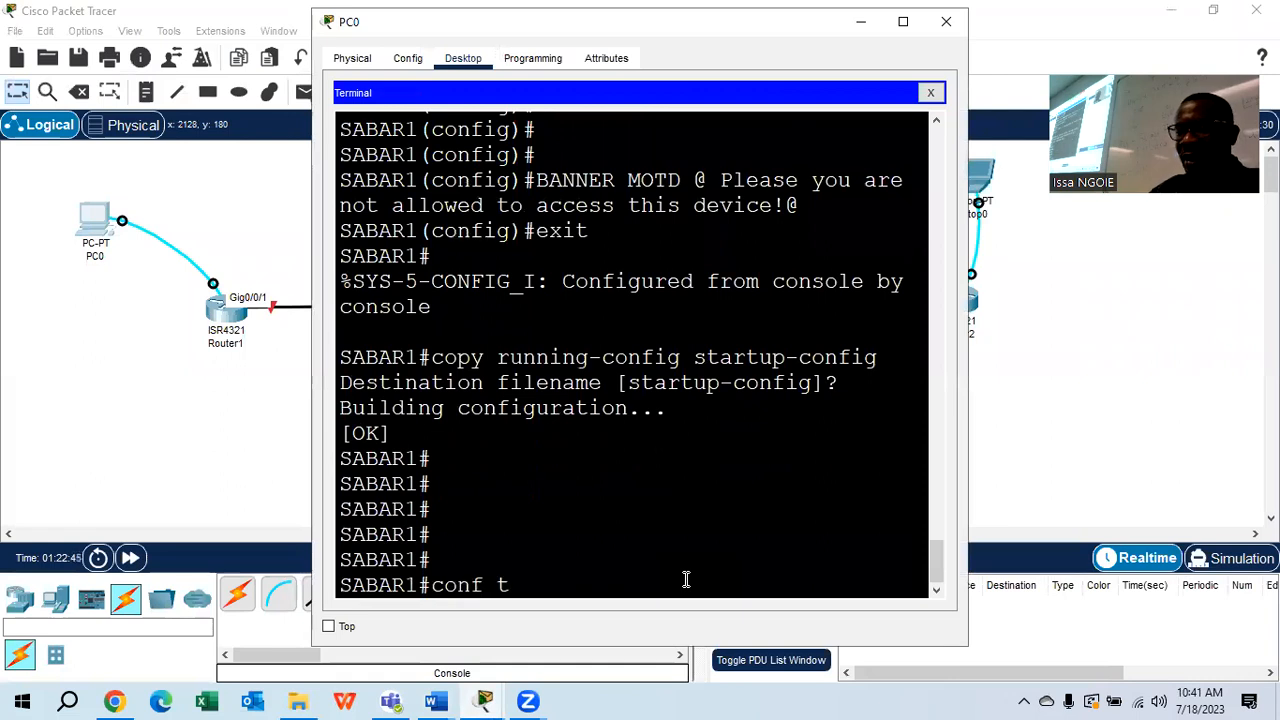
pyautogui.press('Return')
pyautogui.press('Return')
pyautogui.write('int g0')
pyautogui.write('/0/0')
pyautogui.press('BackSpace')
pyautogui.write('1')
pyautogui.press('Return')
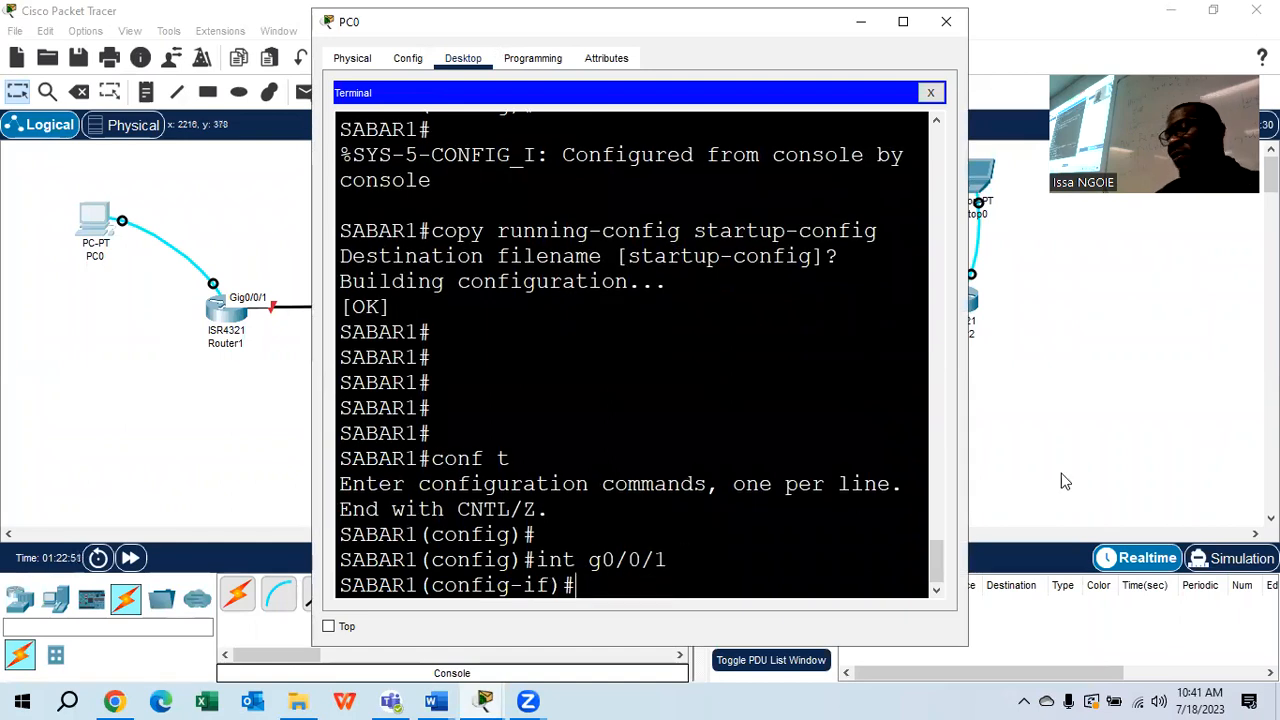
# Maximize the terminal, begin an ip address command, and bring up the Word Addressing Table
pyautogui.click(903, 21)
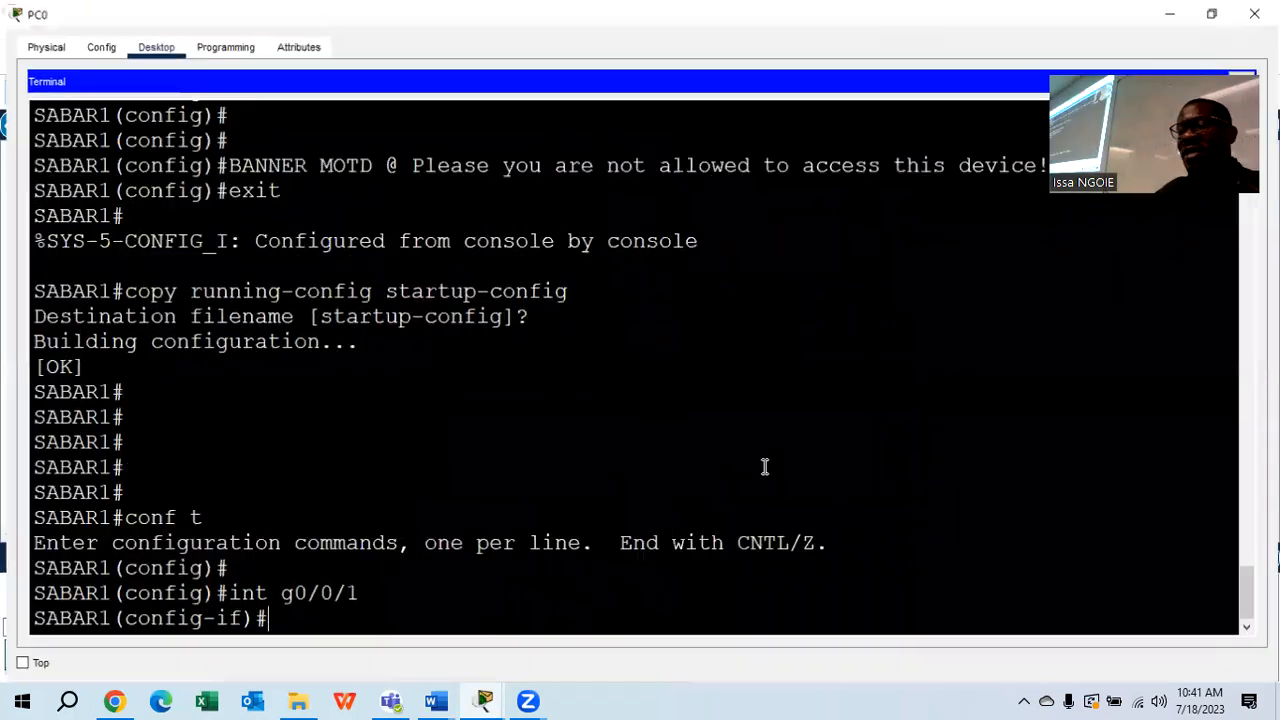
pyautogui.write('ip address')
pyautogui.click(430, 700)
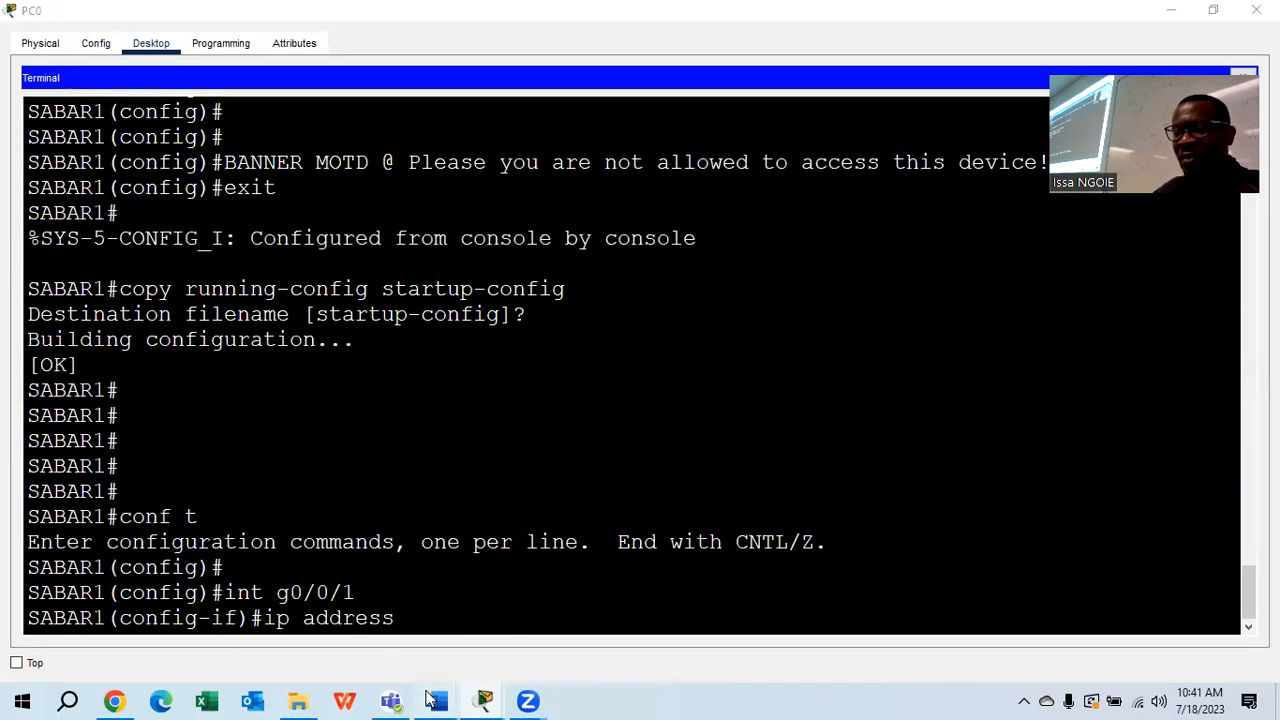
pyautogui.click(598, 632)
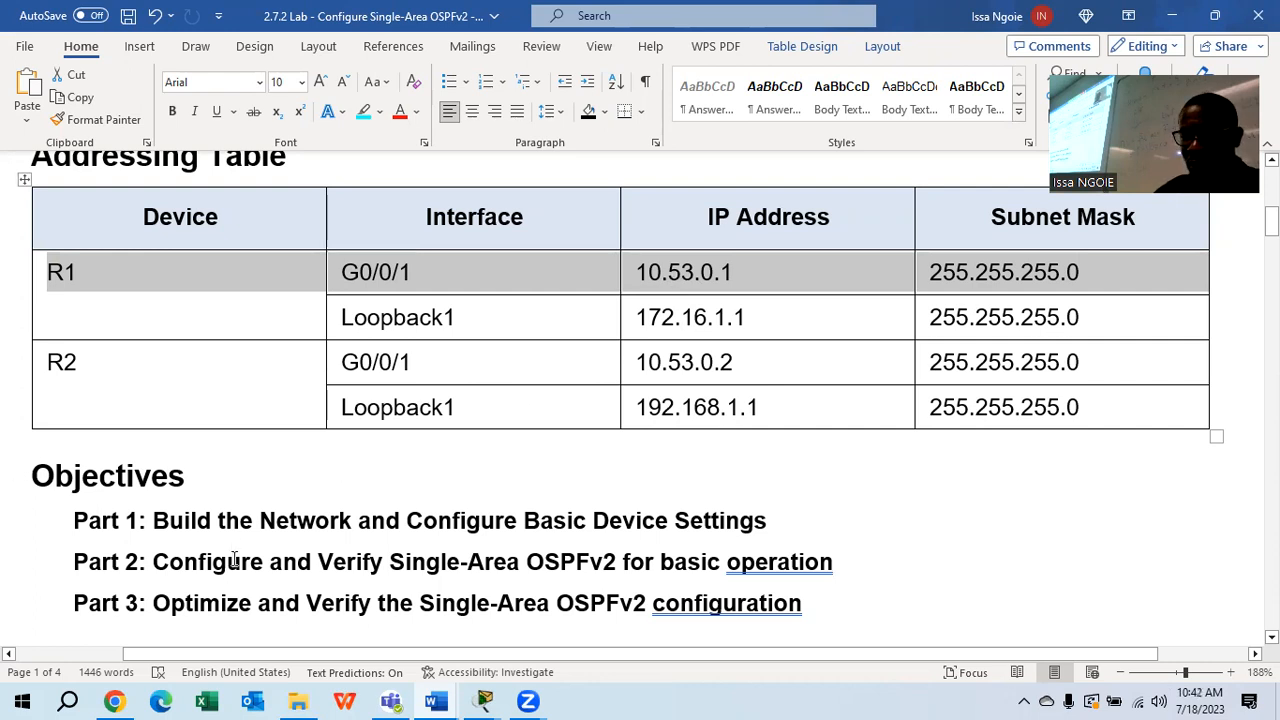
# Read R1 G0/0/1 as 10.53.0.1 255.255.255.0, then return to the Packet Tracer topology with PC0's window closed
pyautogui.moveTo(485, 700)
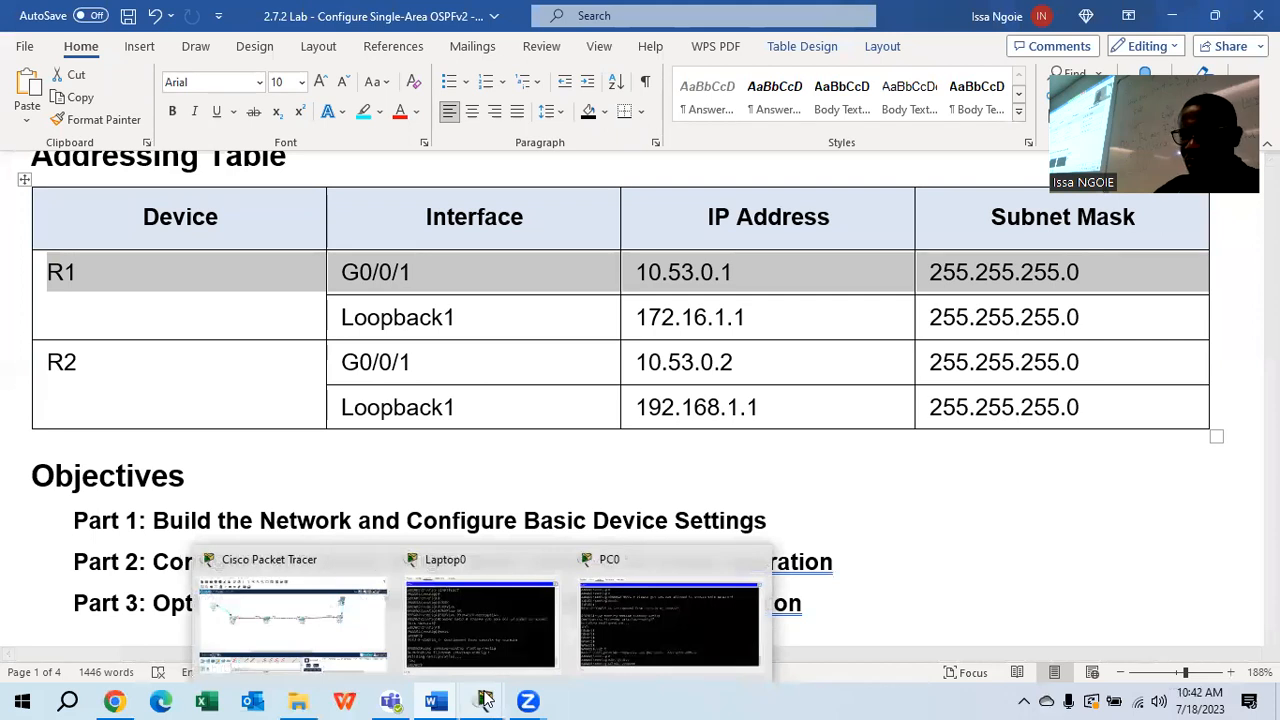
pyautogui.click(467, 643)
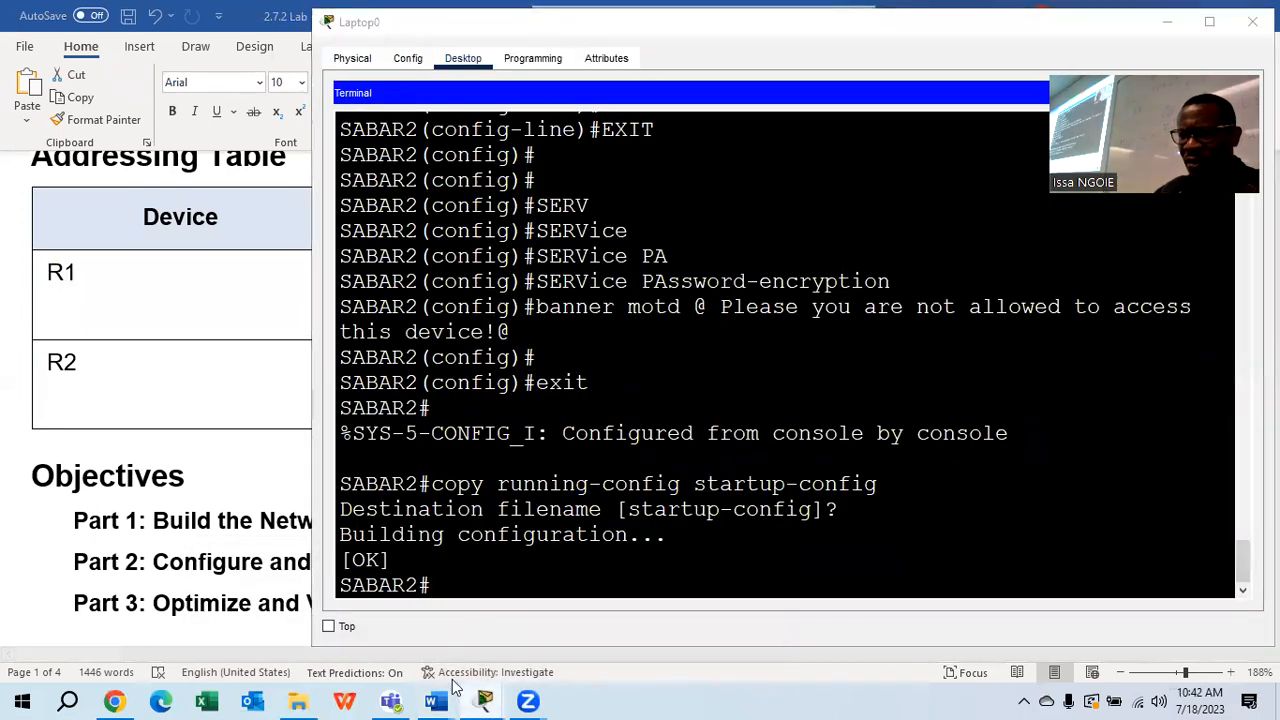
pyautogui.moveTo(485, 700)
pyautogui.click(345, 621)
pyautogui.click(94, 214)
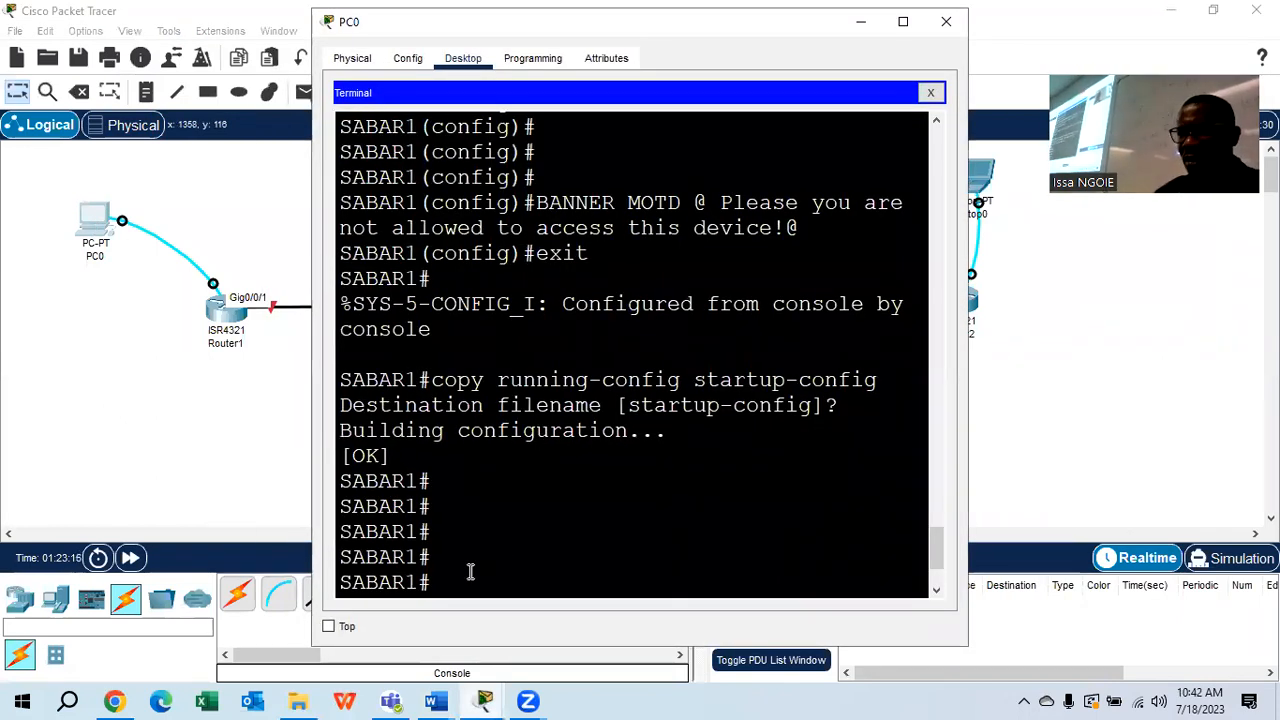
pyautogui.click(946, 21)
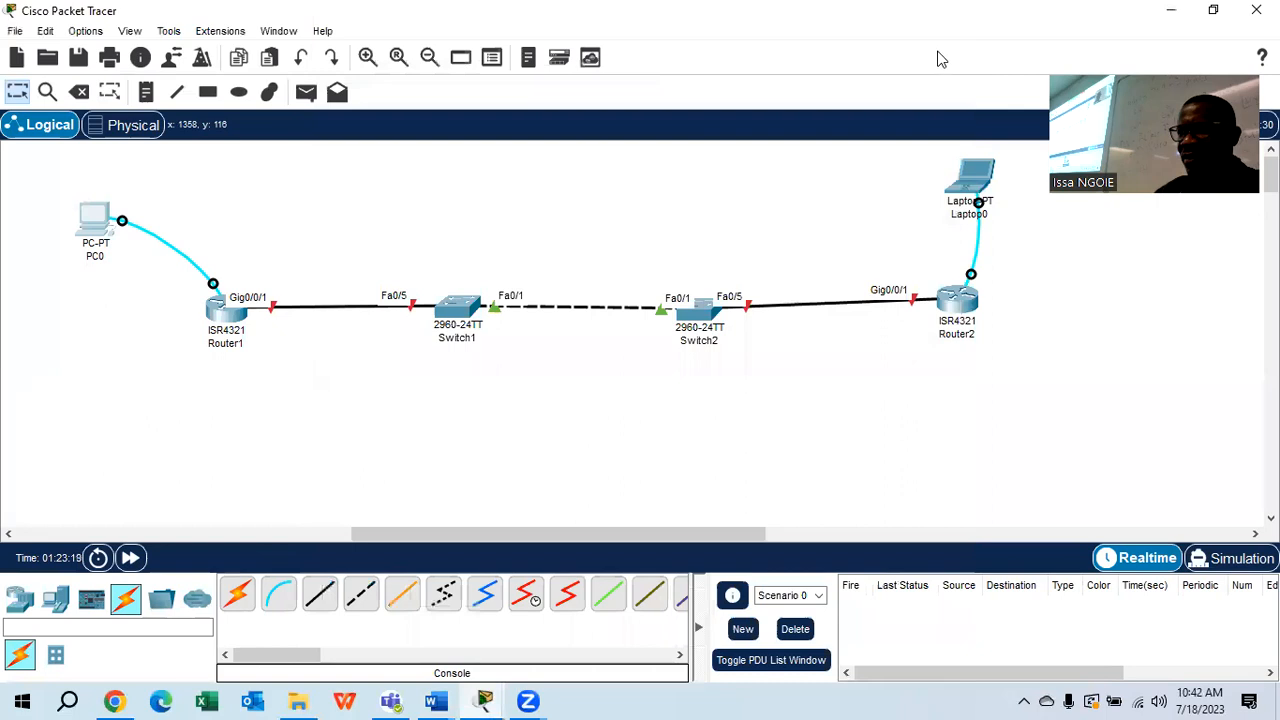
# Reopen PC0's terminal console to SABAR1 with default settings and widen the window
pyautogui.click(100, 222)
pyautogui.click(620, 150)
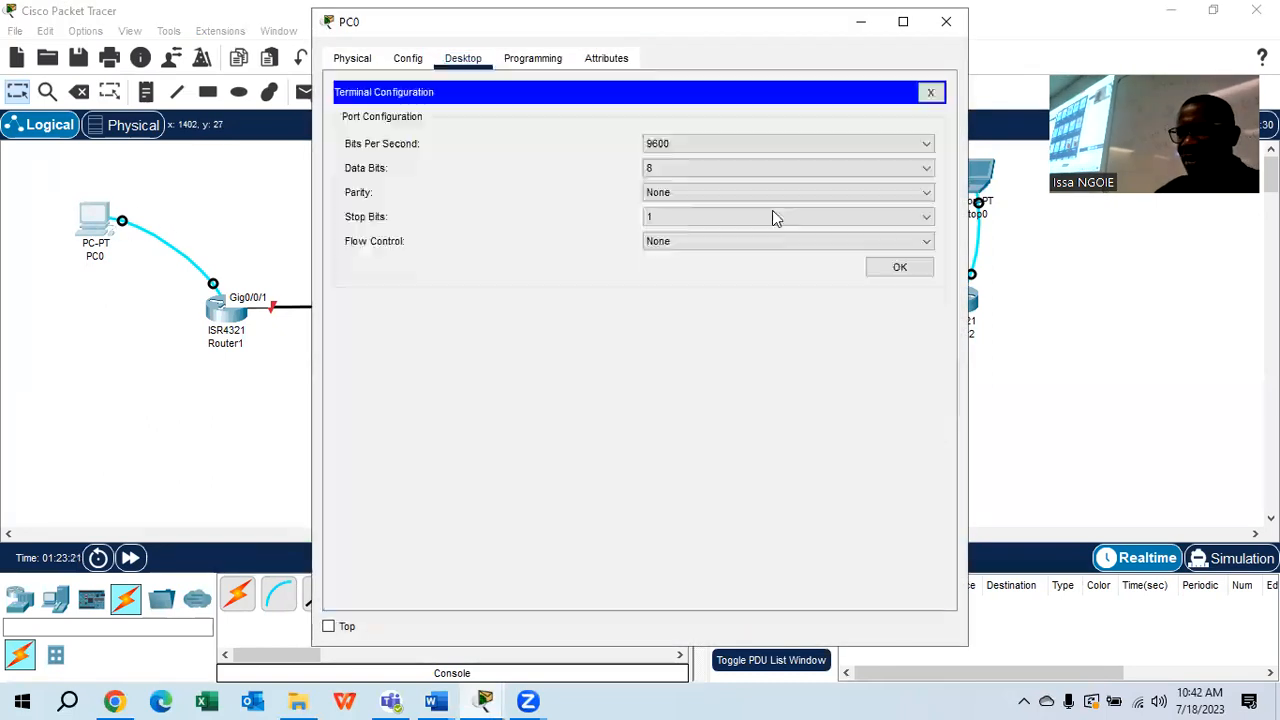
pyautogui.click(898, 268)
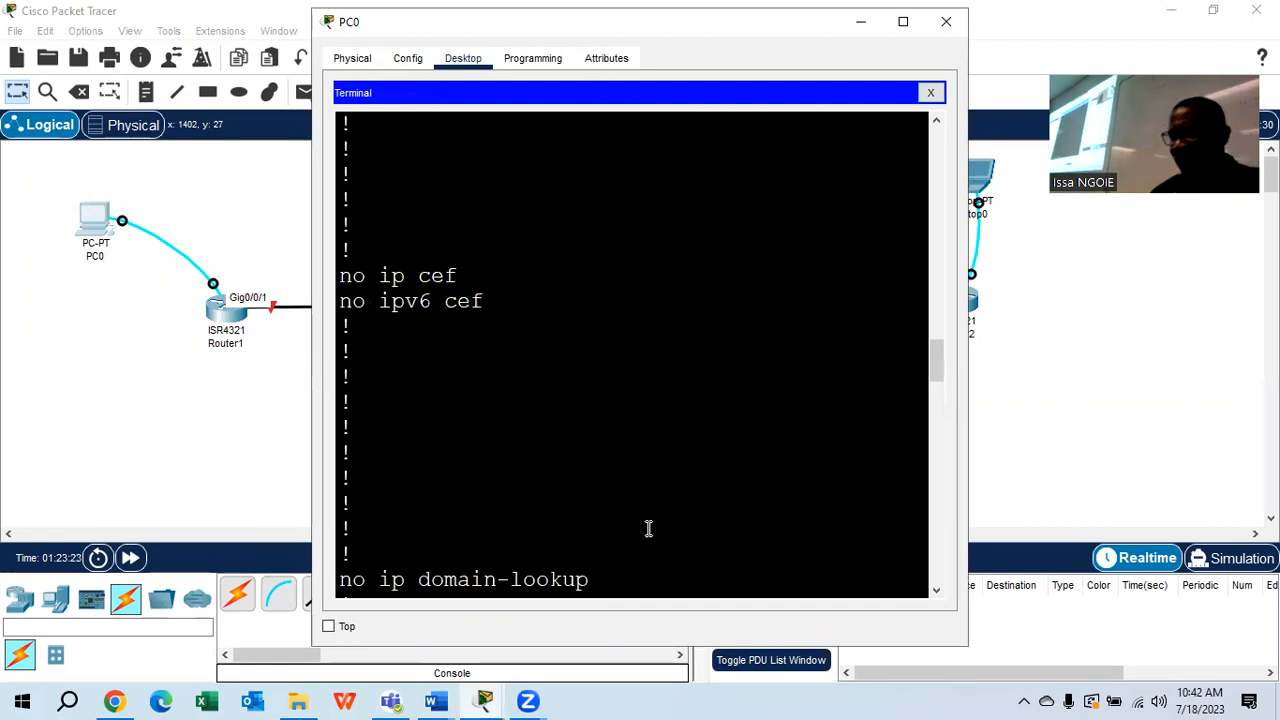
pyautogui.press('Return')
pyautogui.press('Return')
pyautogui.press('Return')
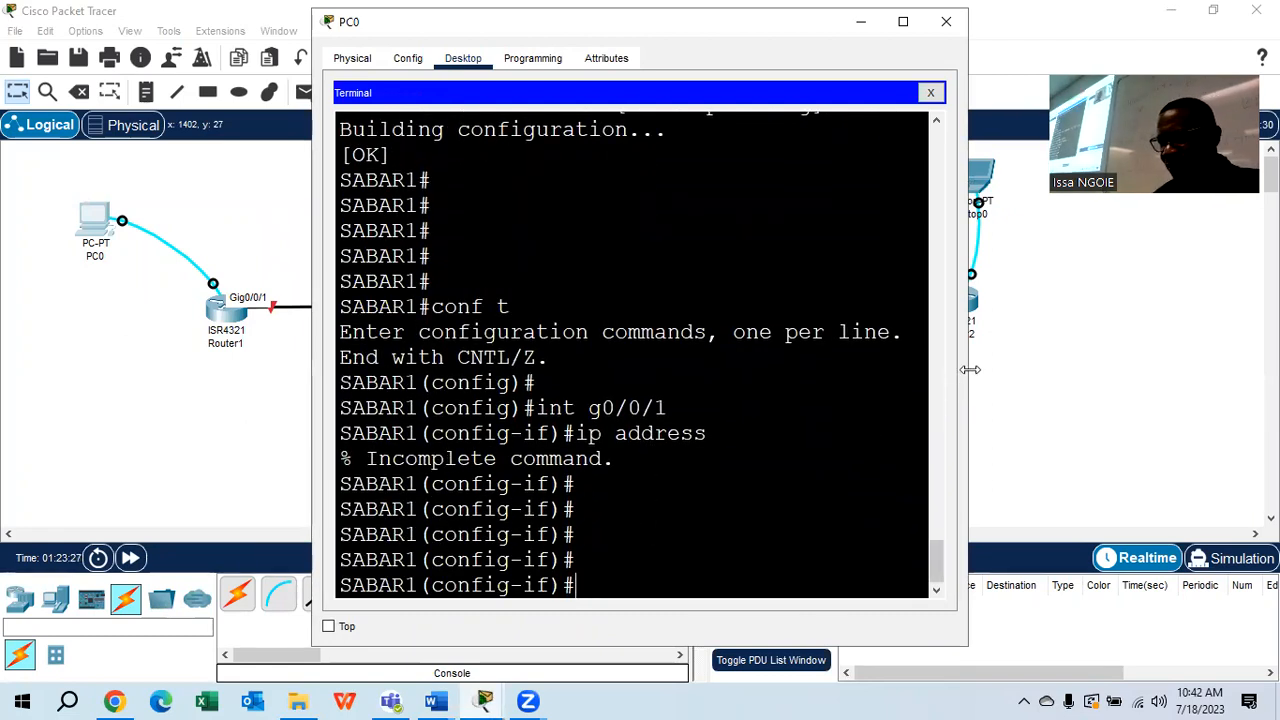
pyautogui.moveTo(969, 369); pyautogui.dragTo(1219, 370)
# Assign 10.53.0.1 255.255.255.0 to G0/0/1 and enable it with no shutdown
pyautogui.write('ip address 10.53')
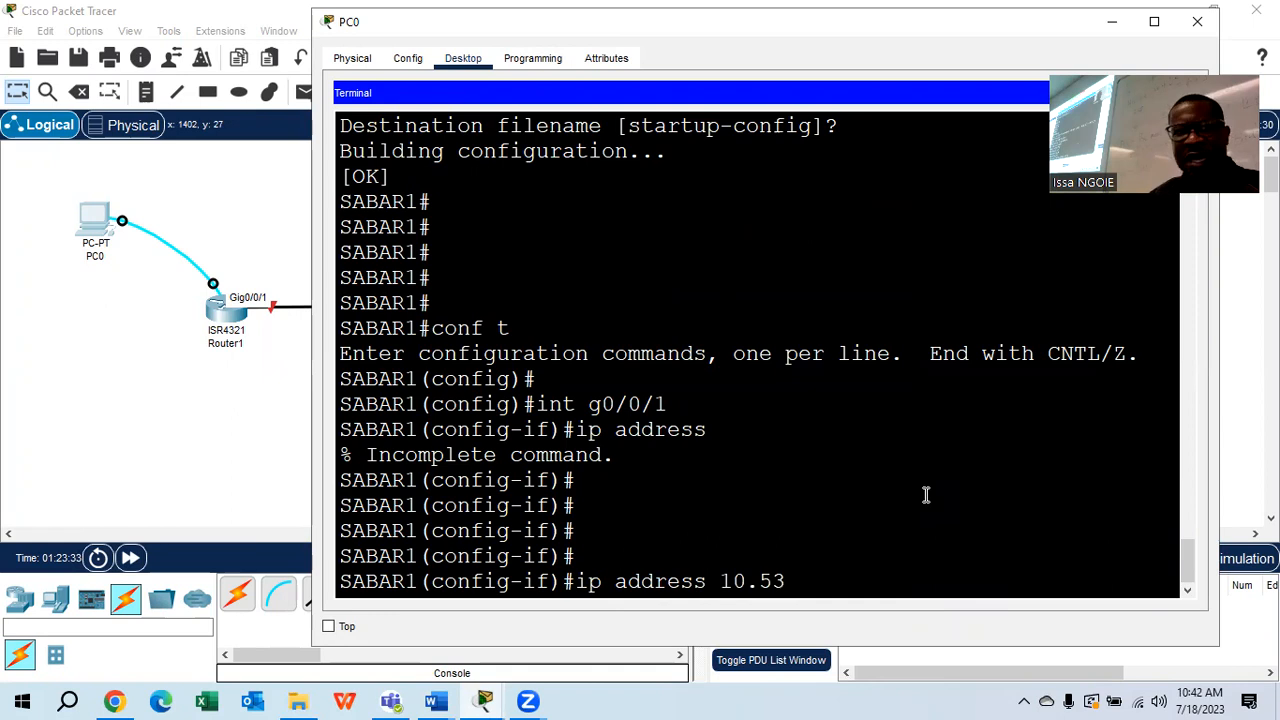
pyautogui.write('.0.')
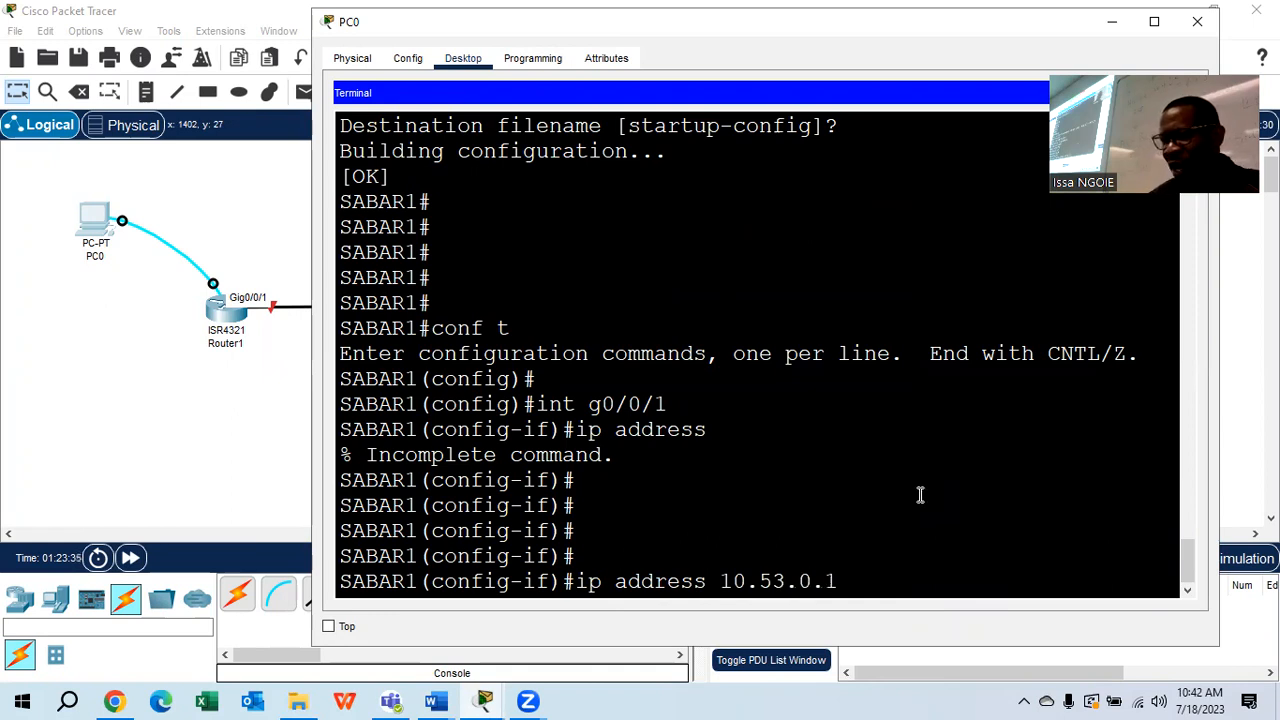
pyautogui.write('1 255')
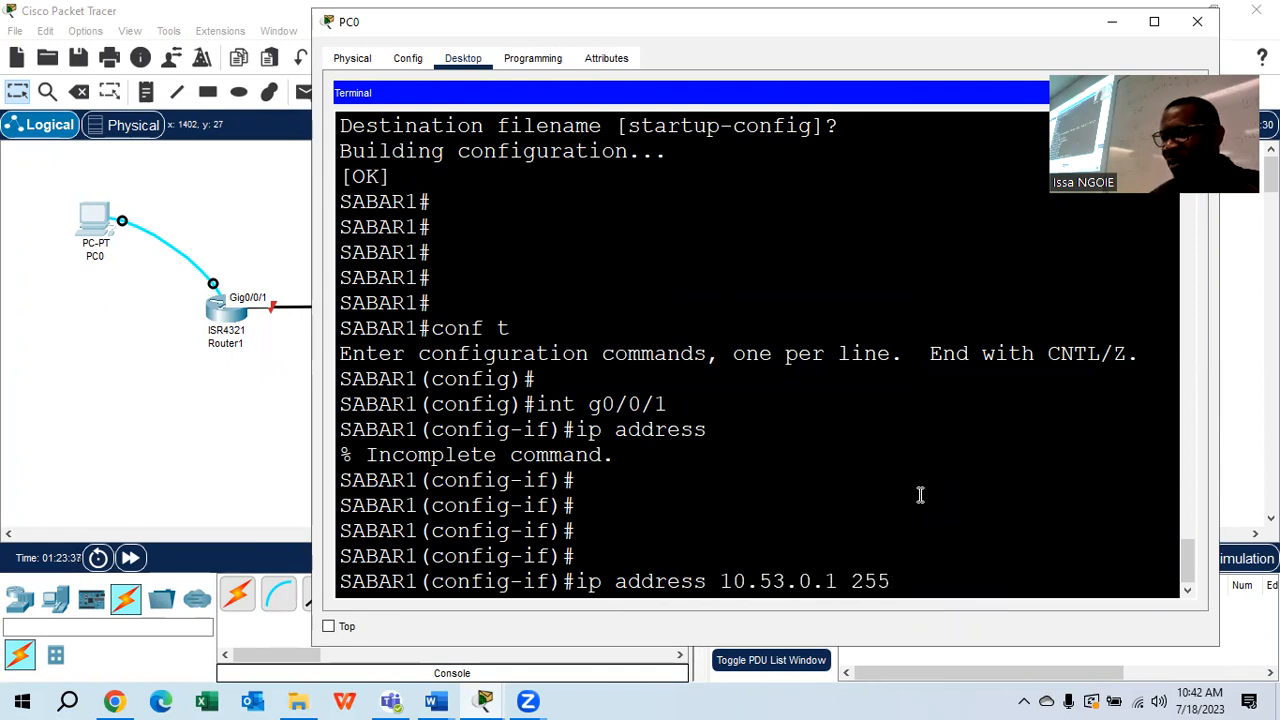
pyautogui.write('.255.255.0')
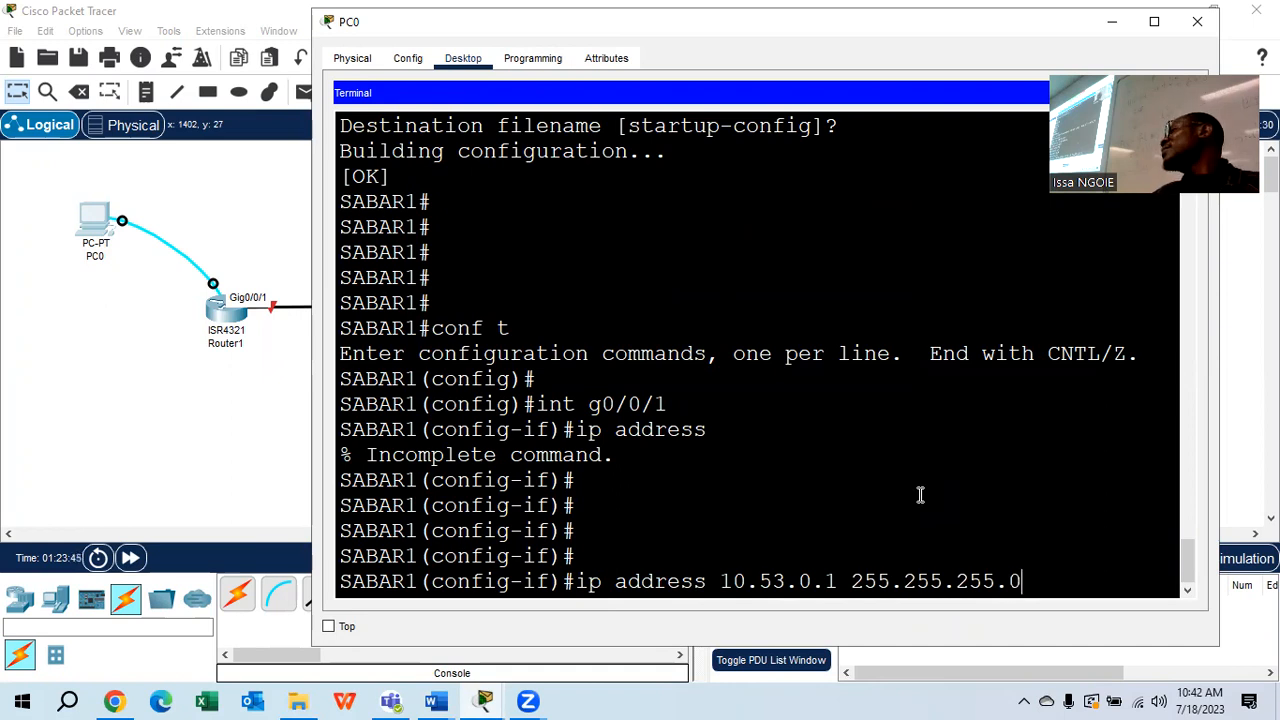
pyautogui.press('Return')
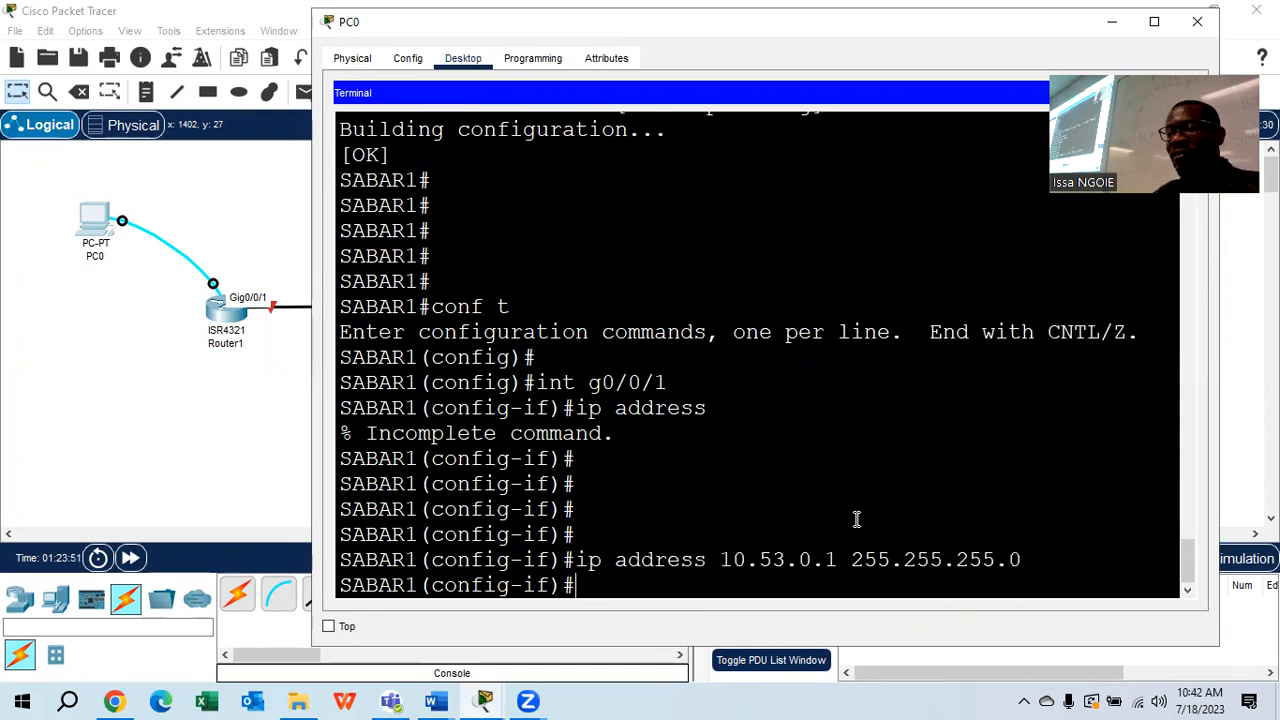
pyautogui.write('no sh')
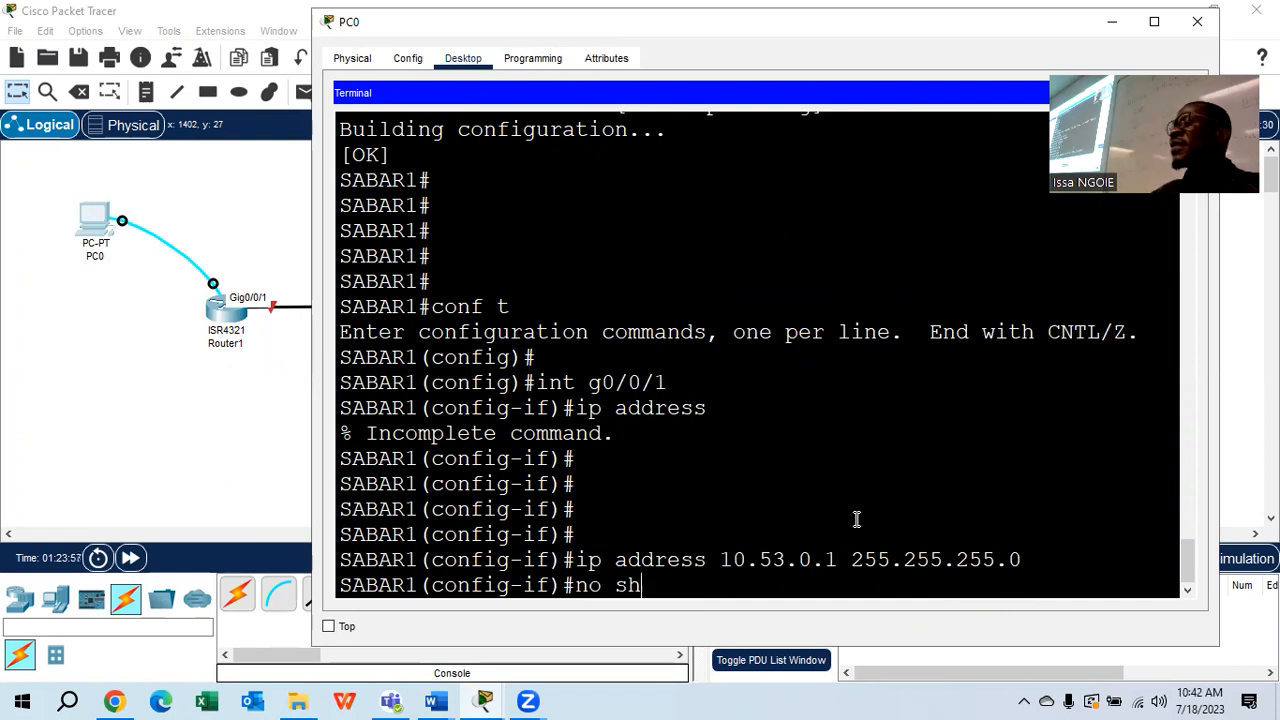
pyautogui.press('Return')
pyautogui.press('Return')
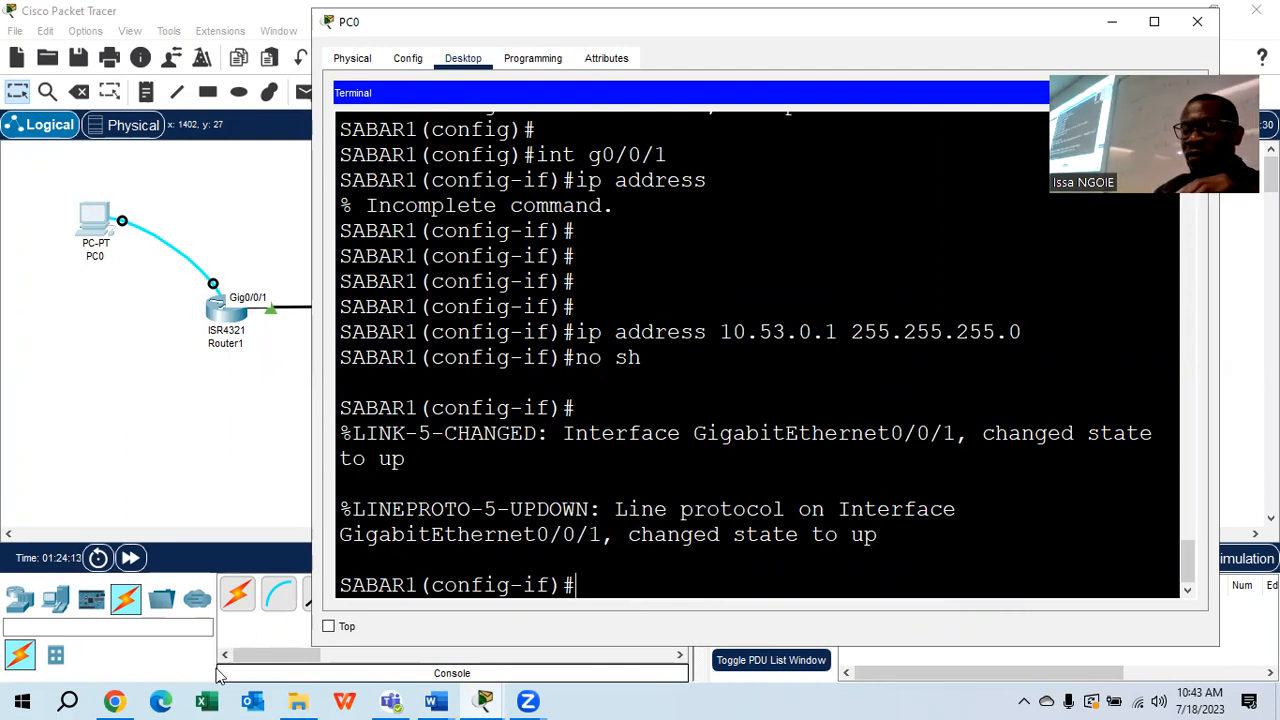
# Show the lab's Addressing Table and mark R1's Loopback1 address 172.16.1.1
pyautogui.moveTo(435, 700)
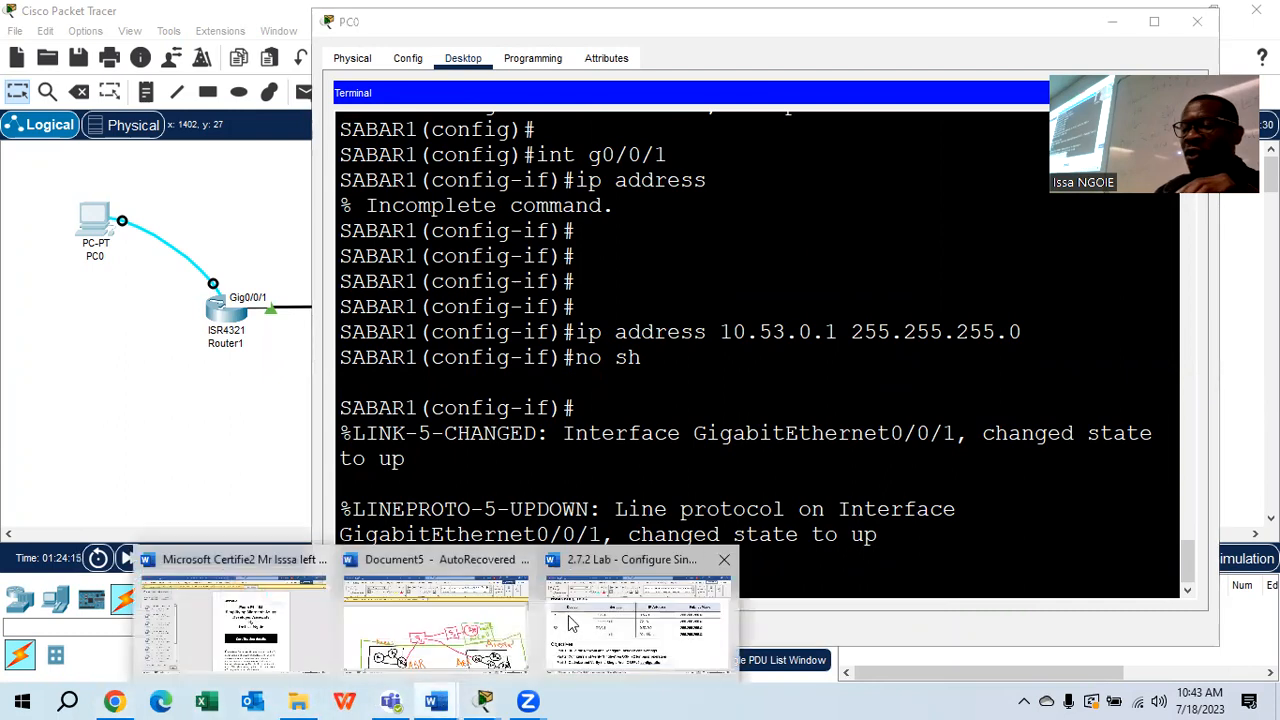
pyautogui.click(630, 572)
pyautogui.click(236, 308)
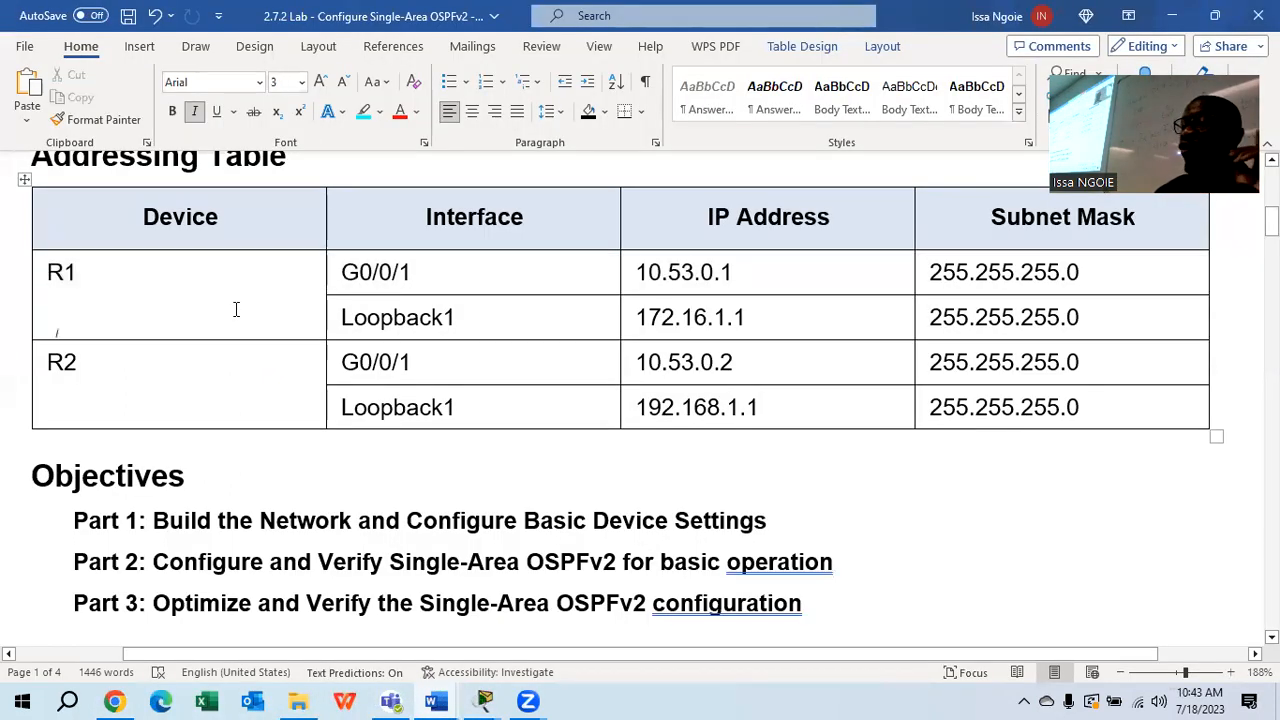
pyautogui.moveTo(491, 321); pyautogui.dragTo(340, 320)
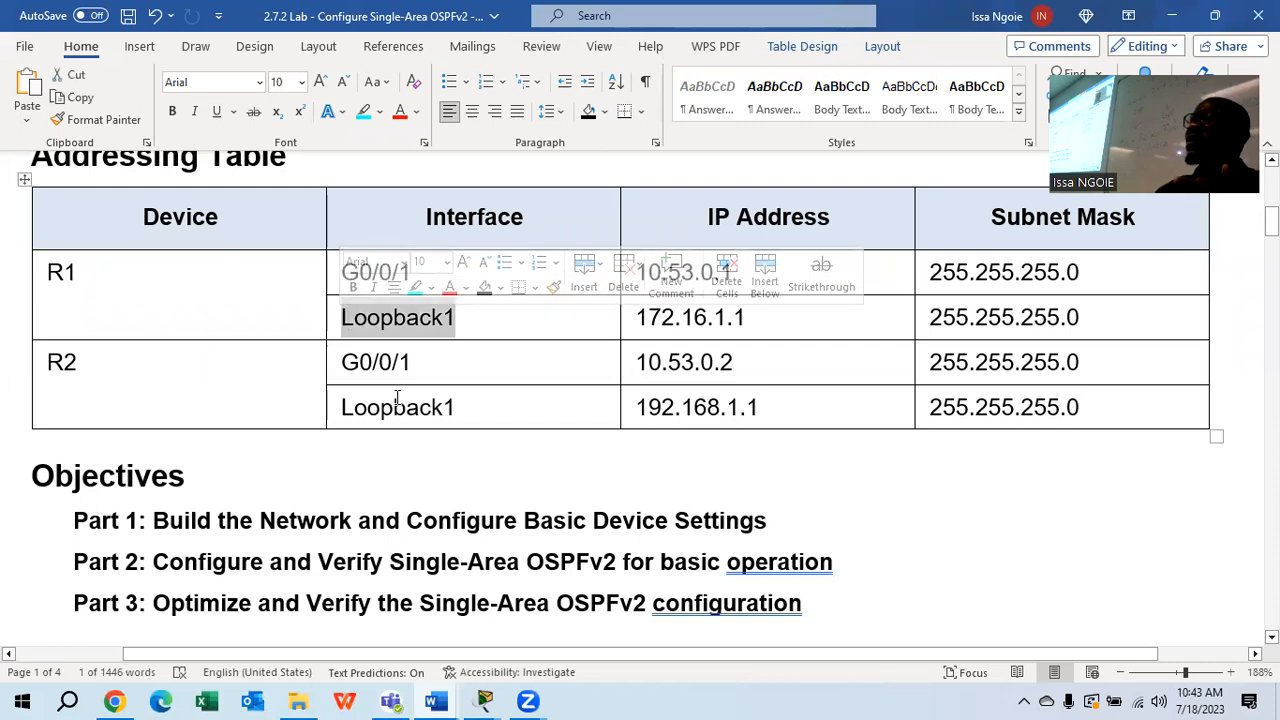
pyautogui.click(775, 317)
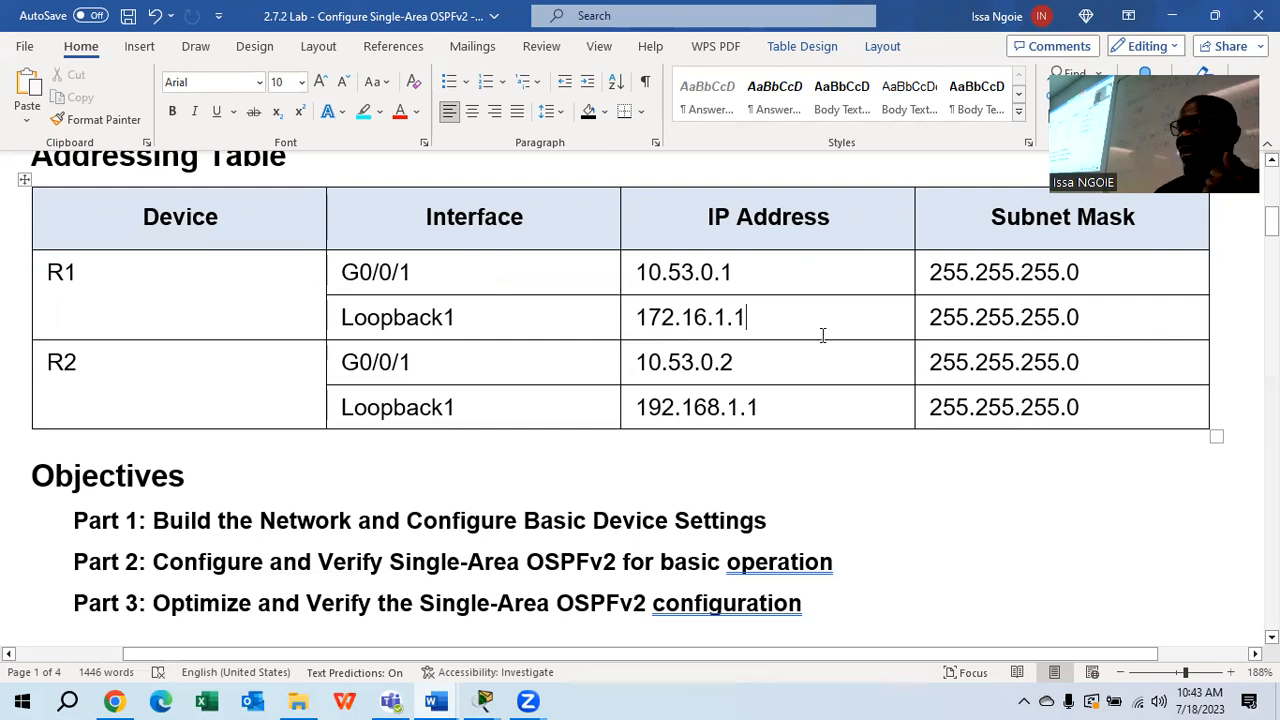
# Switch to SABAR1's PC0 terminal and exit interface configuration
pyautogui.moveTo(484, 701)
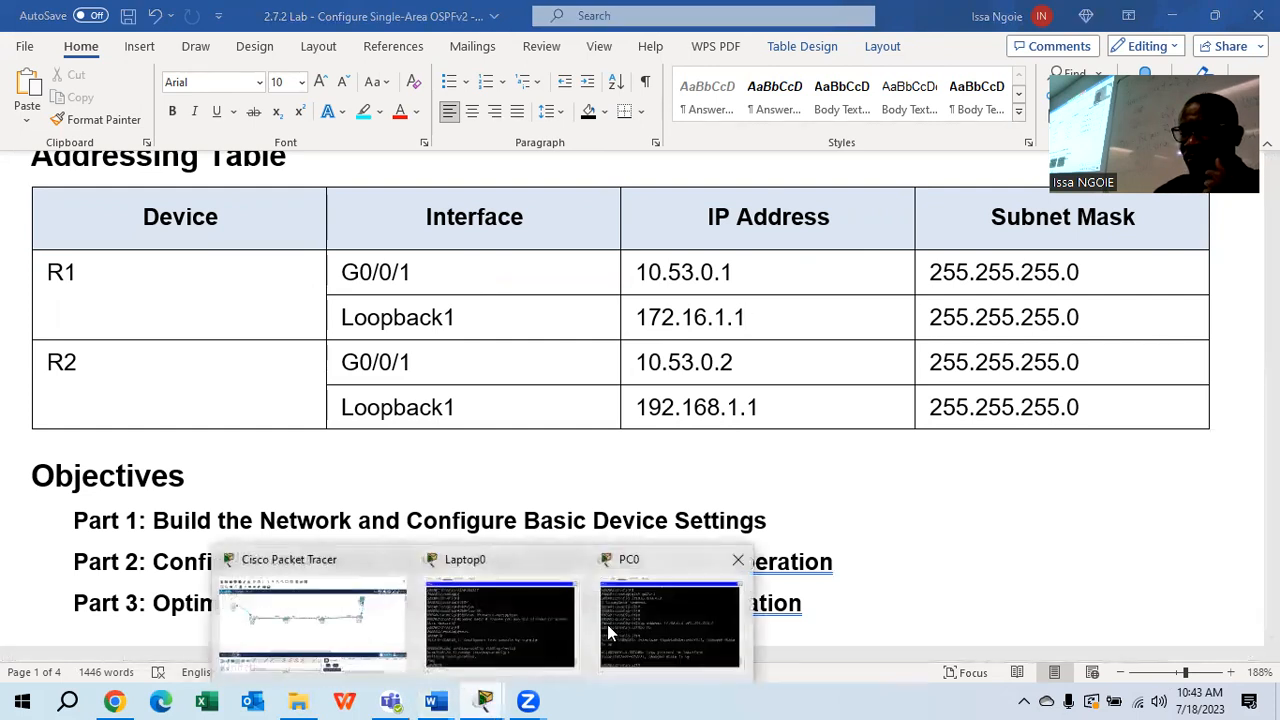
pyautogui.click(510, 630)
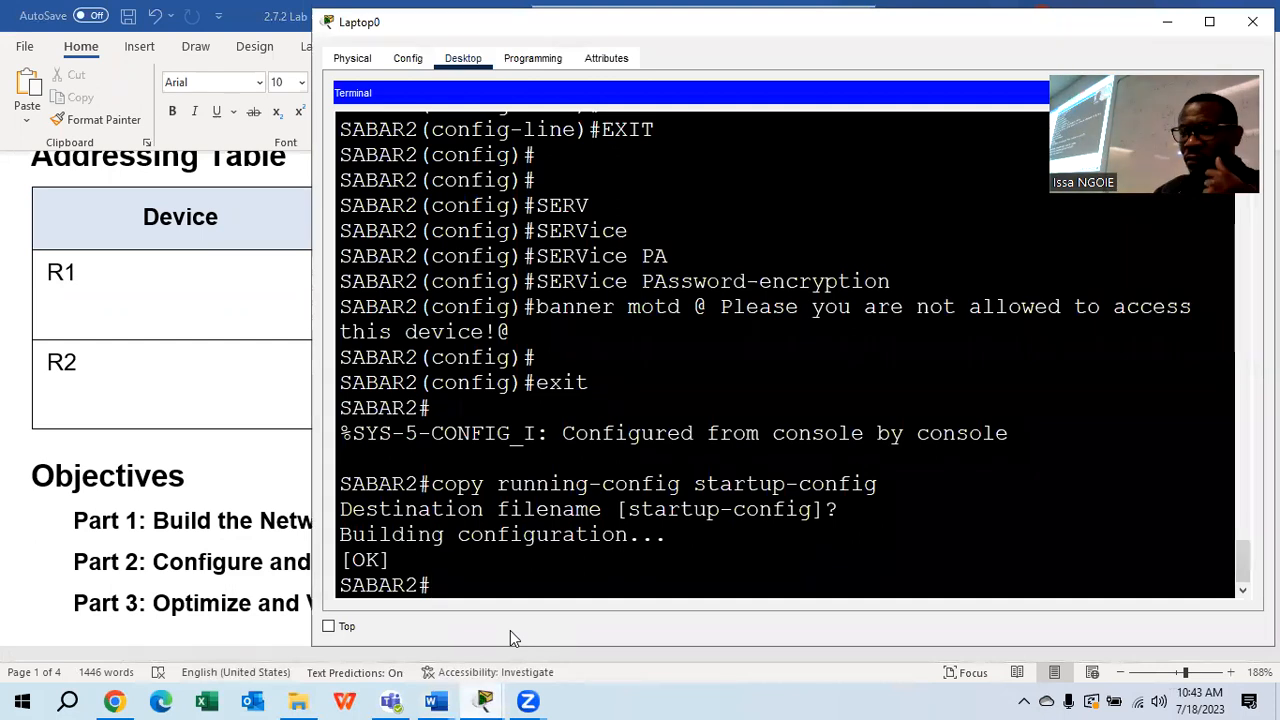
pyautogui.moveTo(484, 701)
pyautogui.click(662, 634)
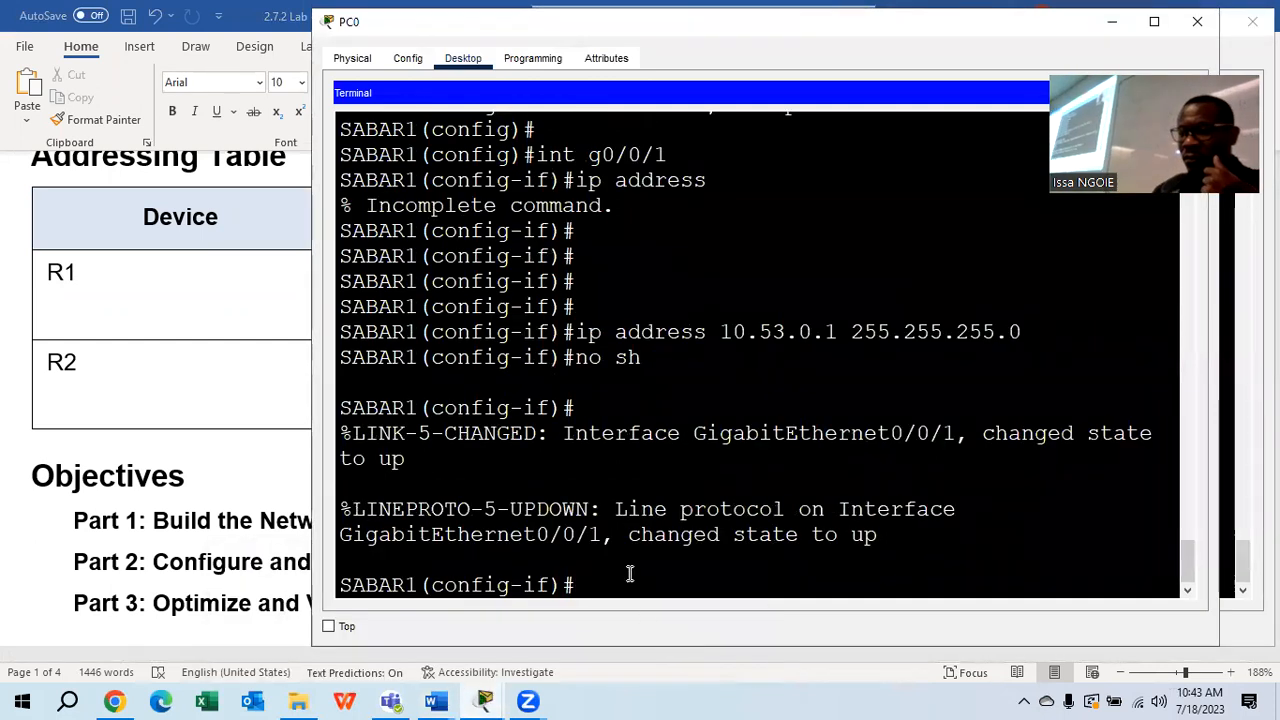
pyautogui.write('exiyt')
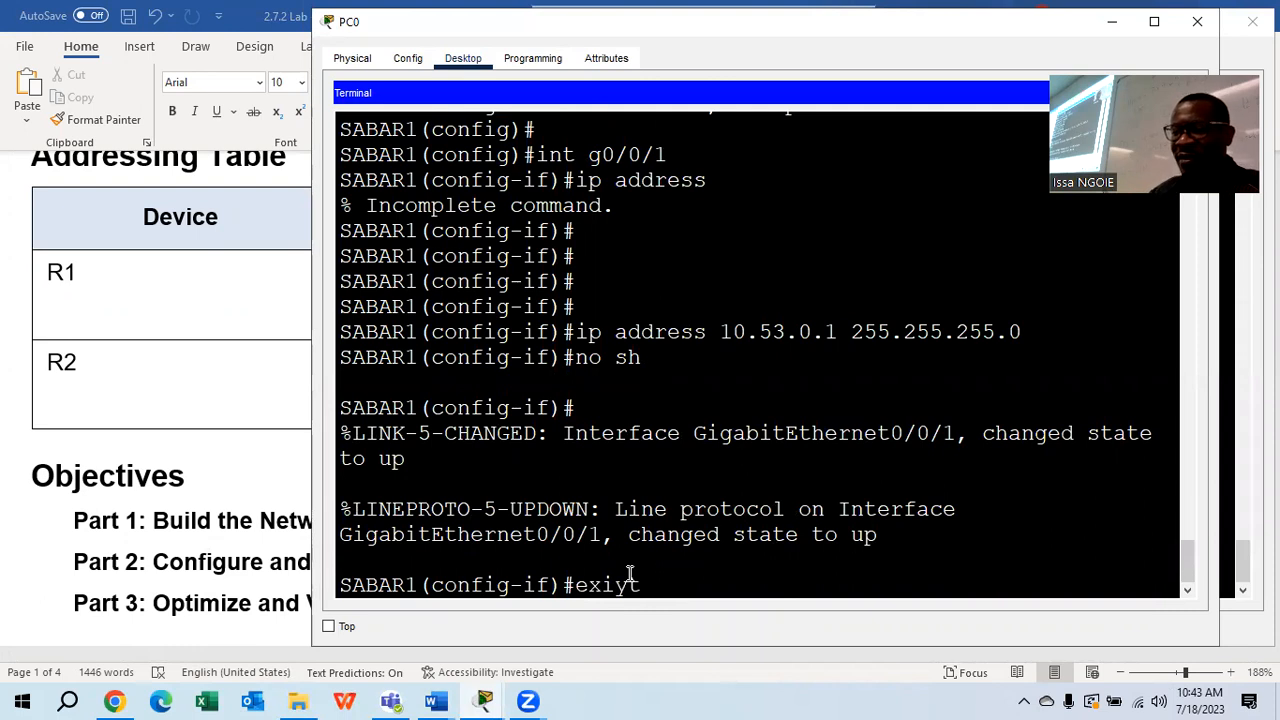
pyautogui.press('BackSpace')
pyautogui.press('BackSpace')
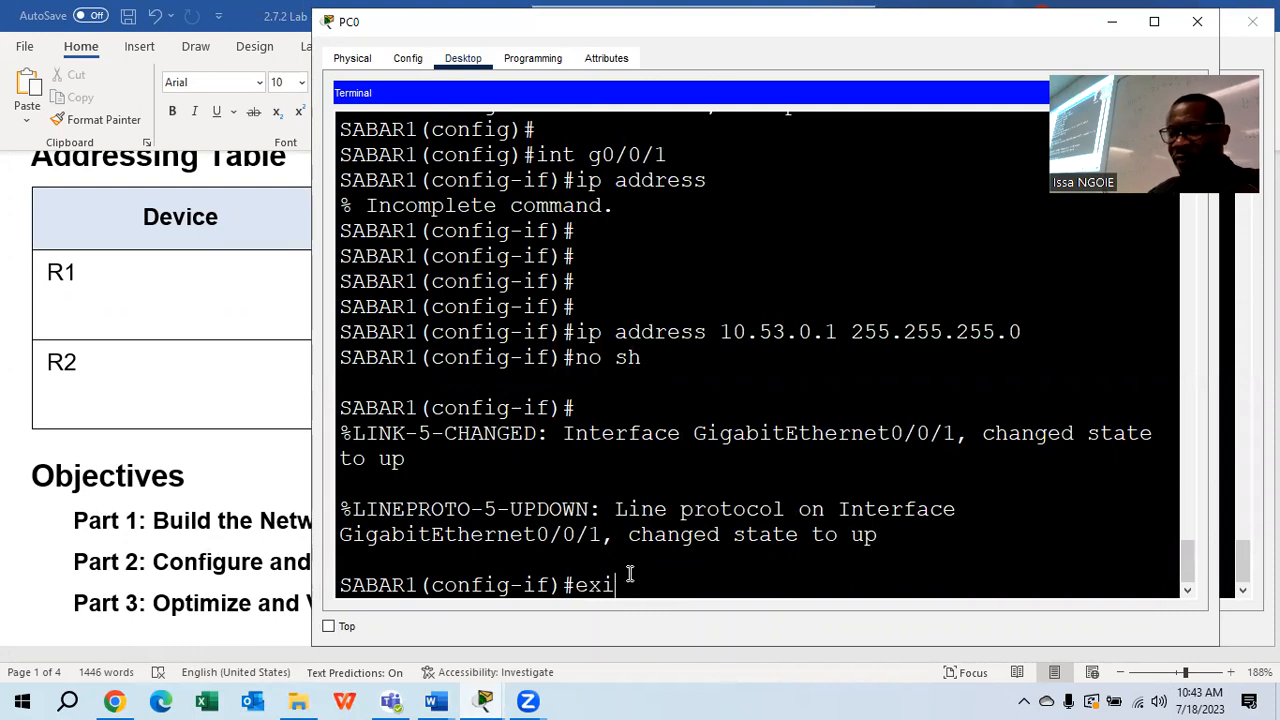
pyautogui.write('t')
pyautogui.press('Return')
# Create interface loopback 1, correcting the misspelled 'inteface' command
pyautogui.write('inteface')
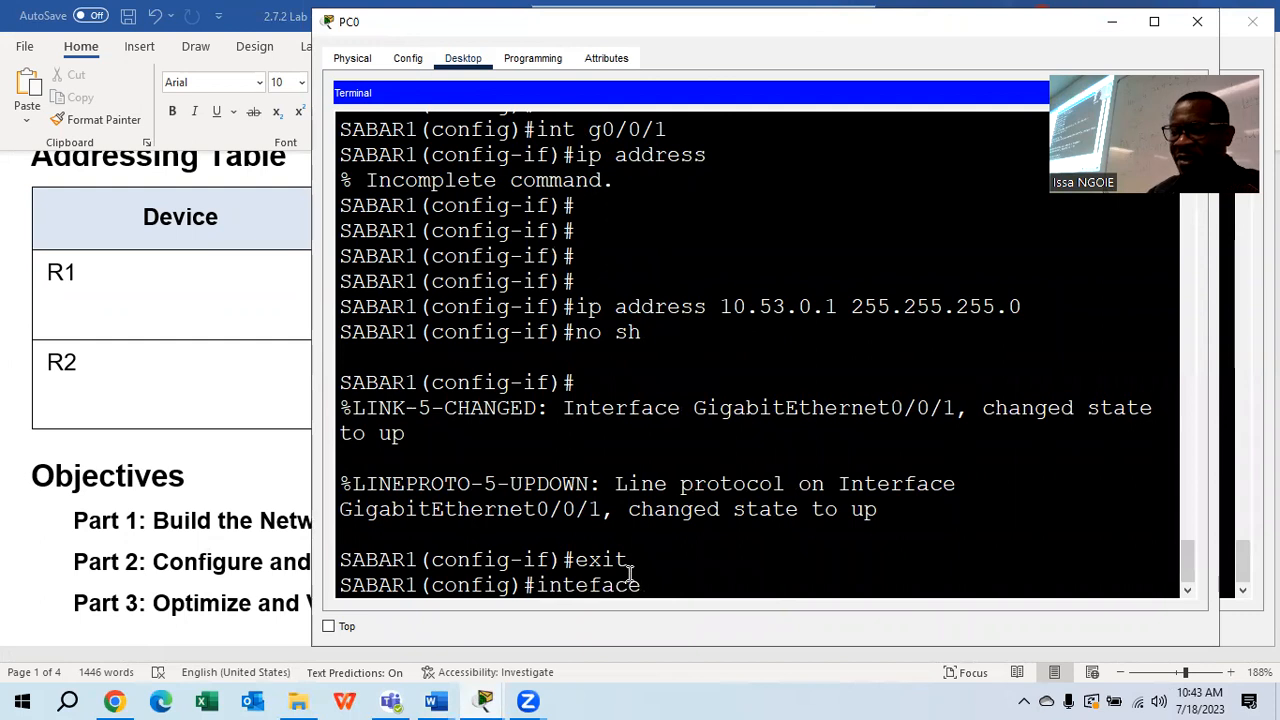
pyautogui.write(' loopback')
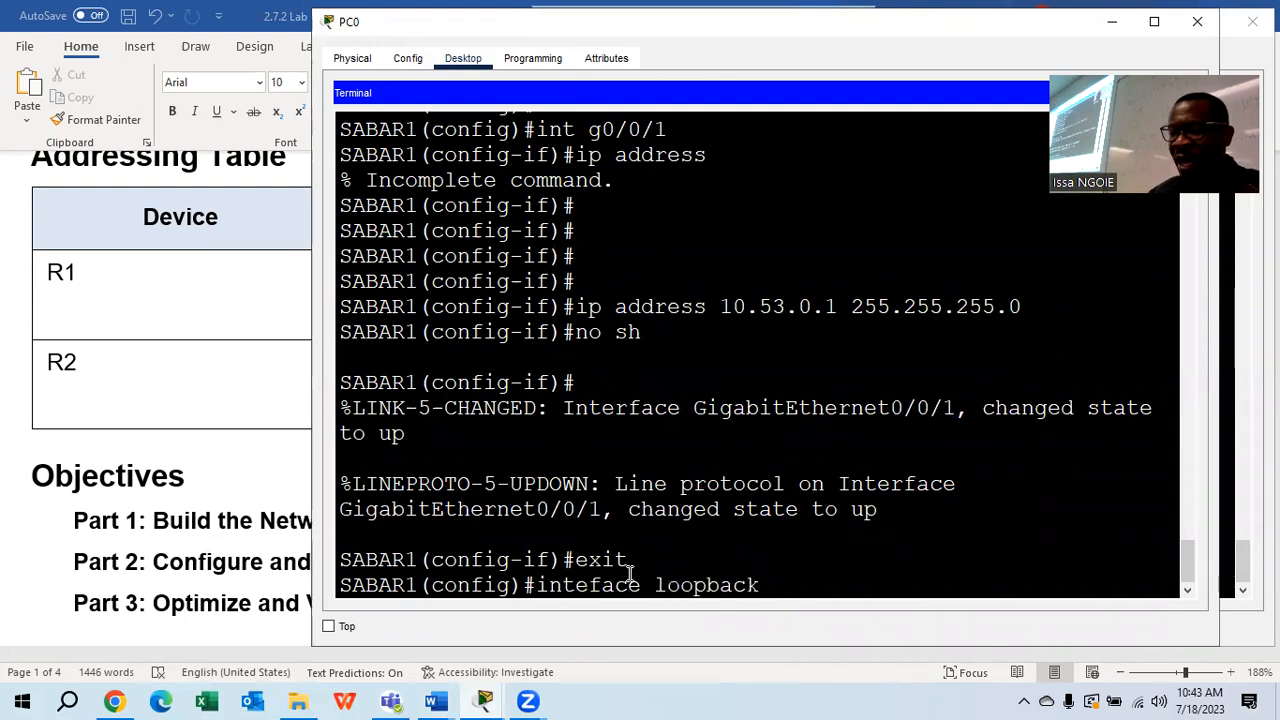
pyautogui.write(' 1')
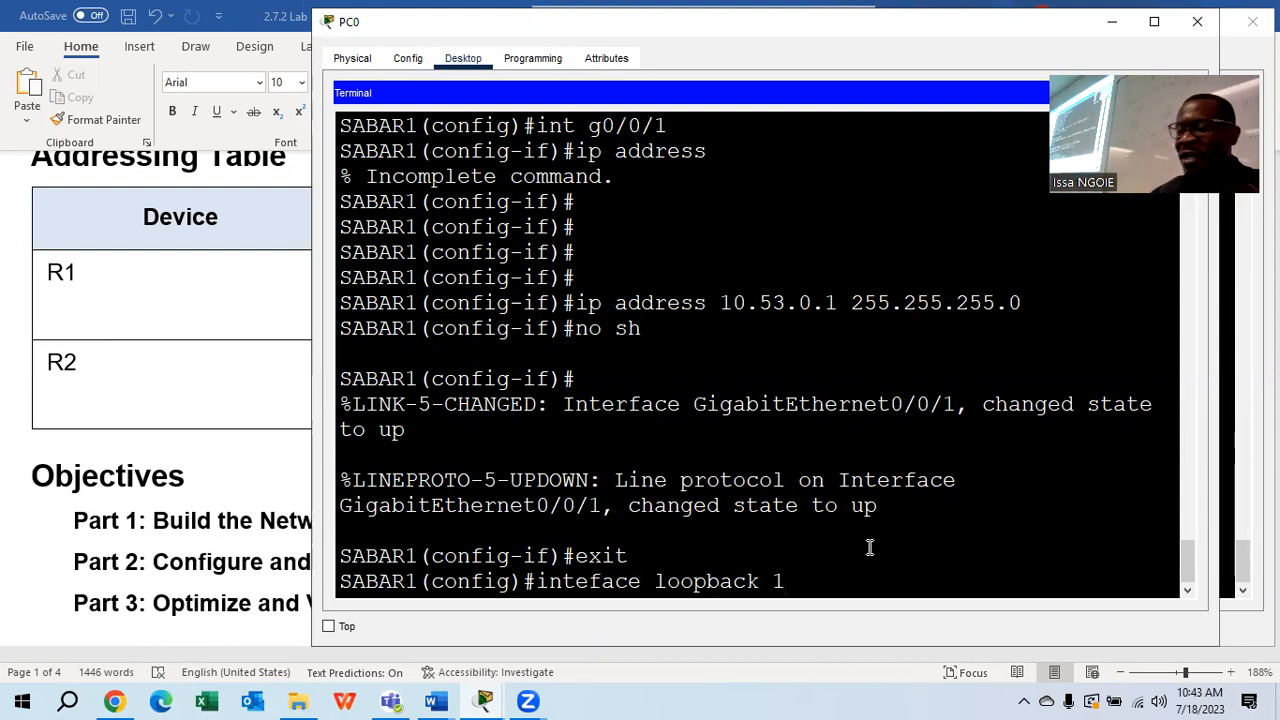
pyautogui.press('Return')
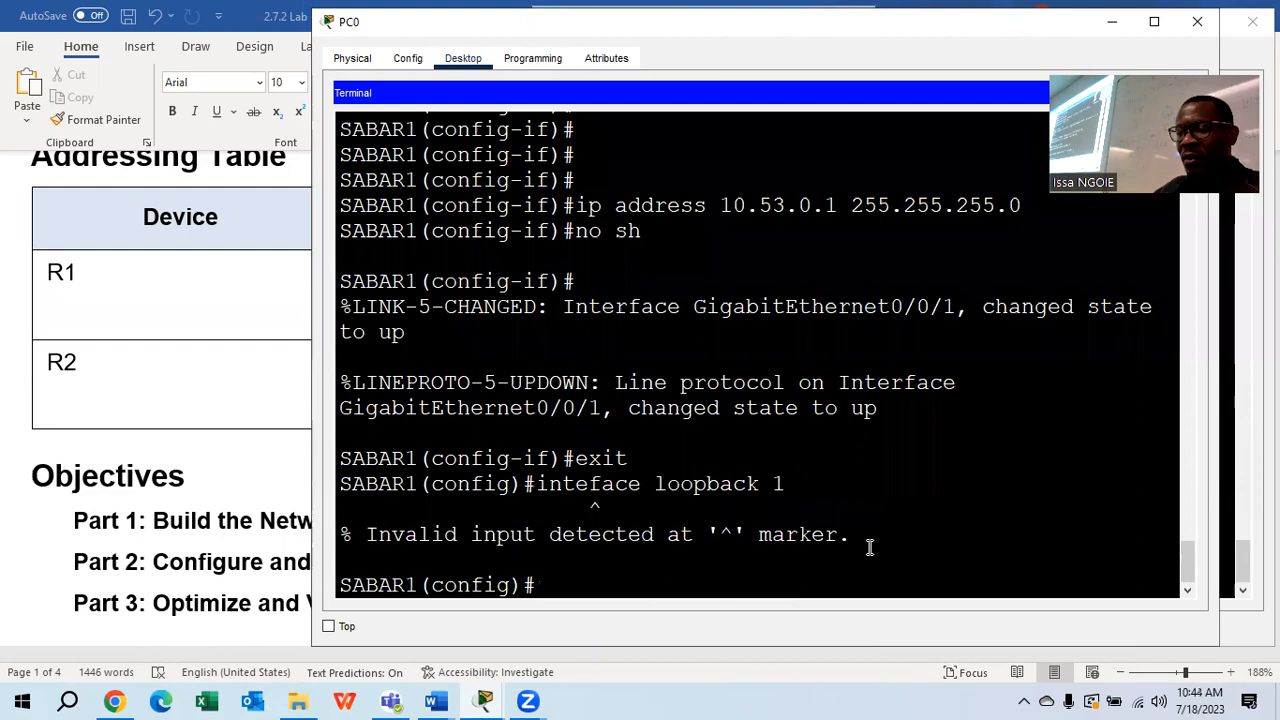
pyautogui.press('Up')
pyautogui.press('Left')
pyautogui.press('Left')
pyautogui.press('Left')
pyautogui.press('Left')
pyautogui.press('Left')
pyautogui.press('Left')
pyautogui.press('Left')
pyautogui.press('Left')
pyautogui.write('r')
pyautogui.press('Return')
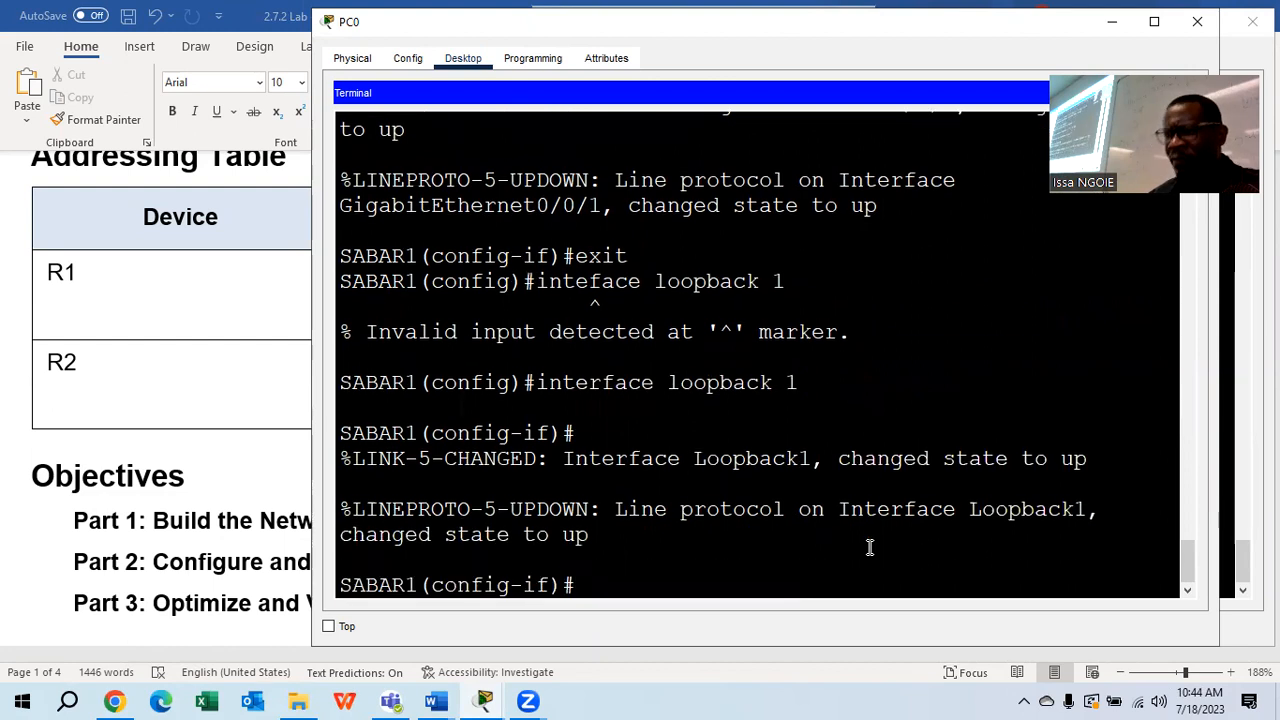
# Assign 172.16.1.1 255.255.255.0 to Loopback1 and return to global configuration
pyautogui.write('ip')
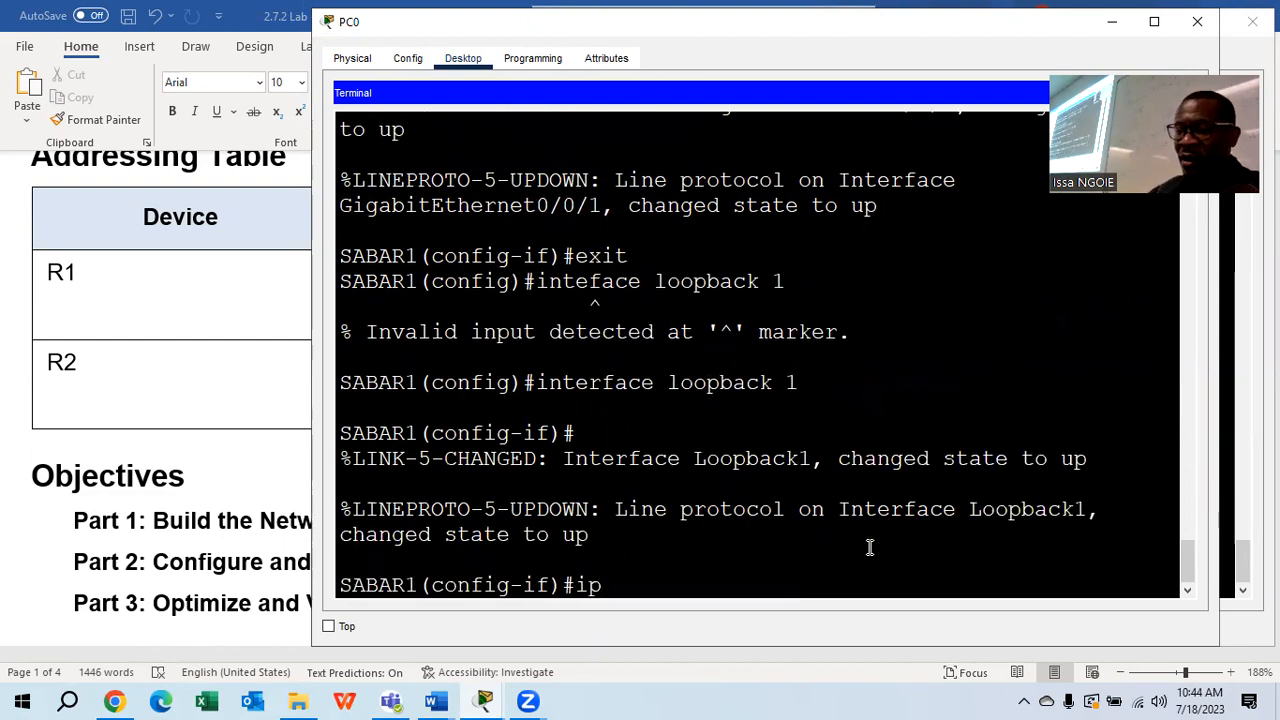
pyautogui.write(' ad')
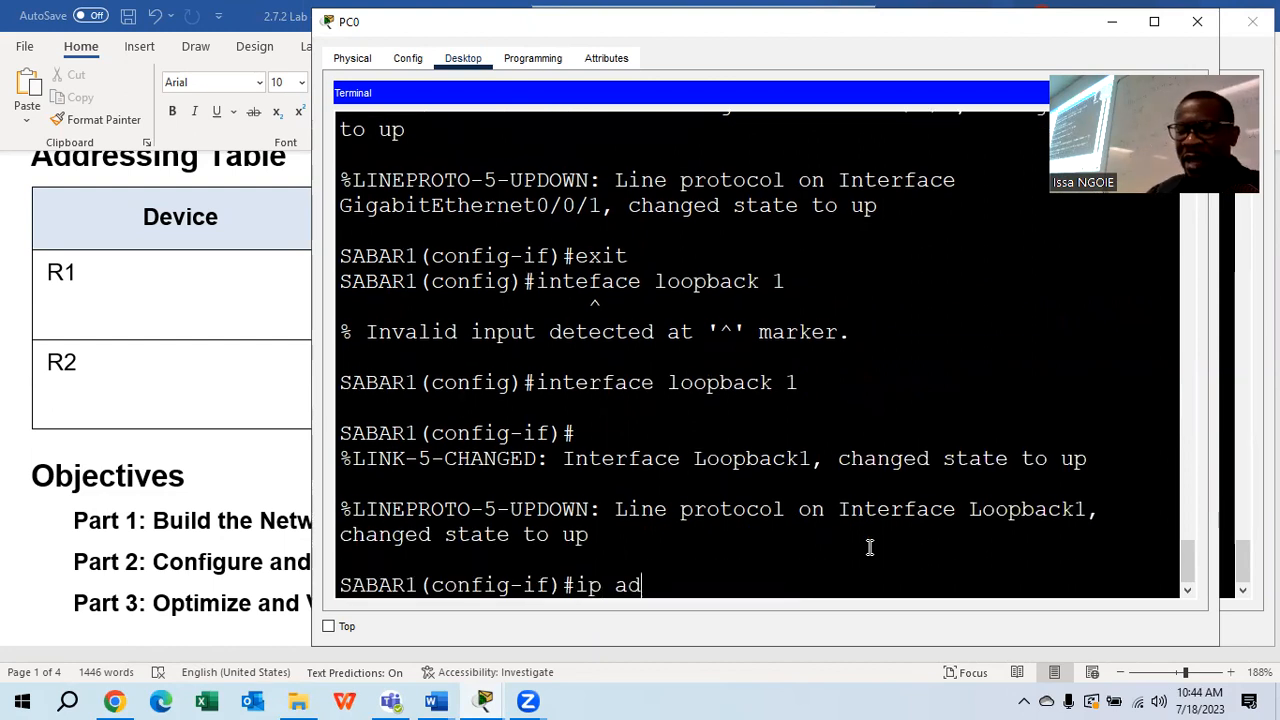
pyautogui.write('dress 172')
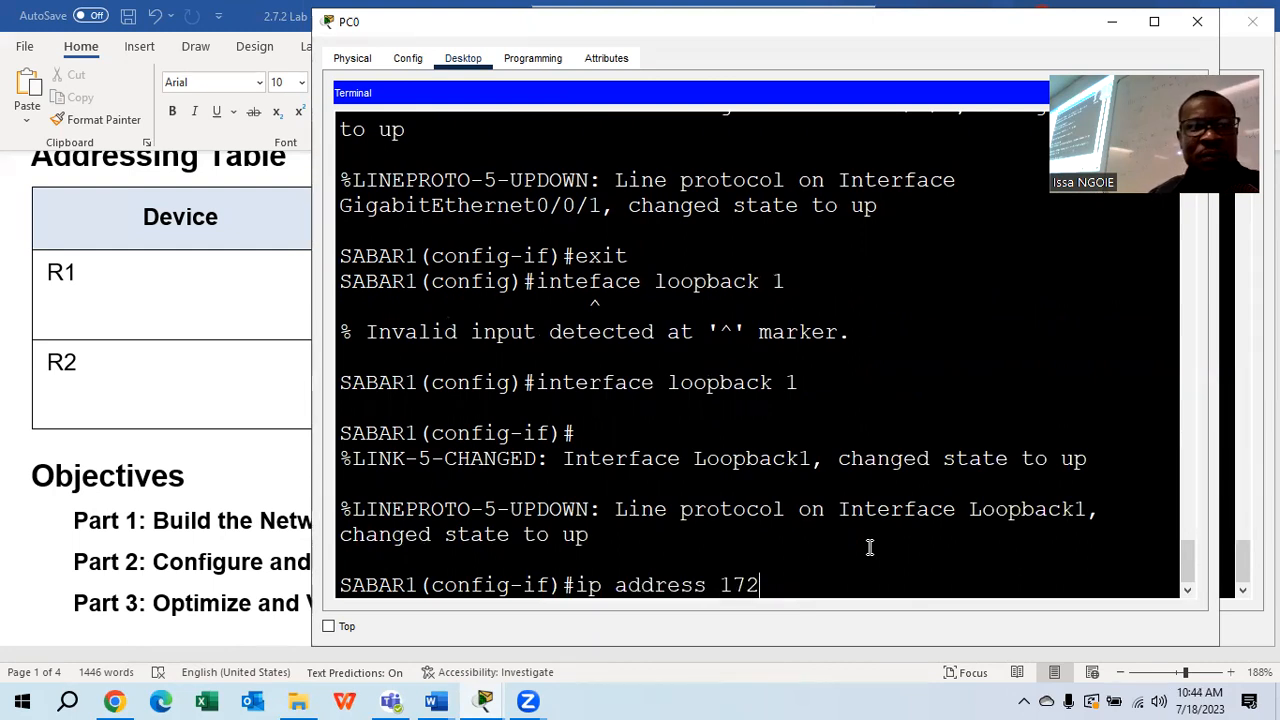
pyautogui.write('.16.1.')
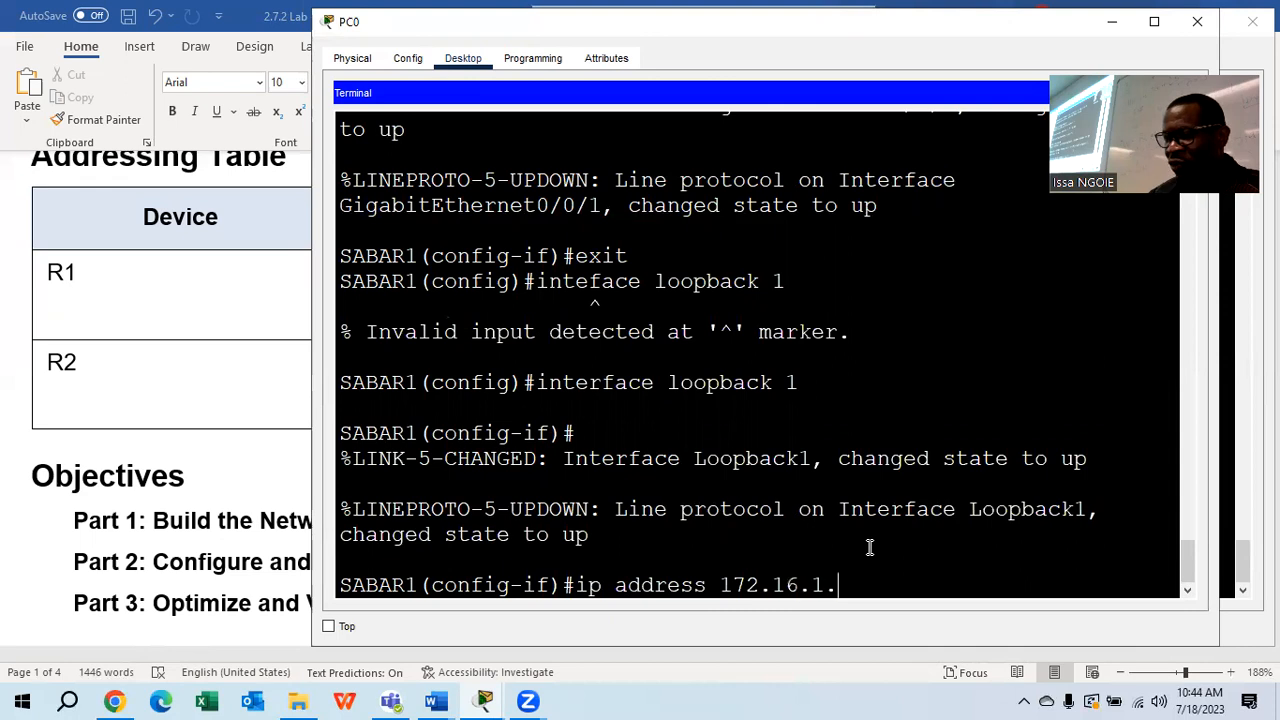
pyautogui.write('1 255.')
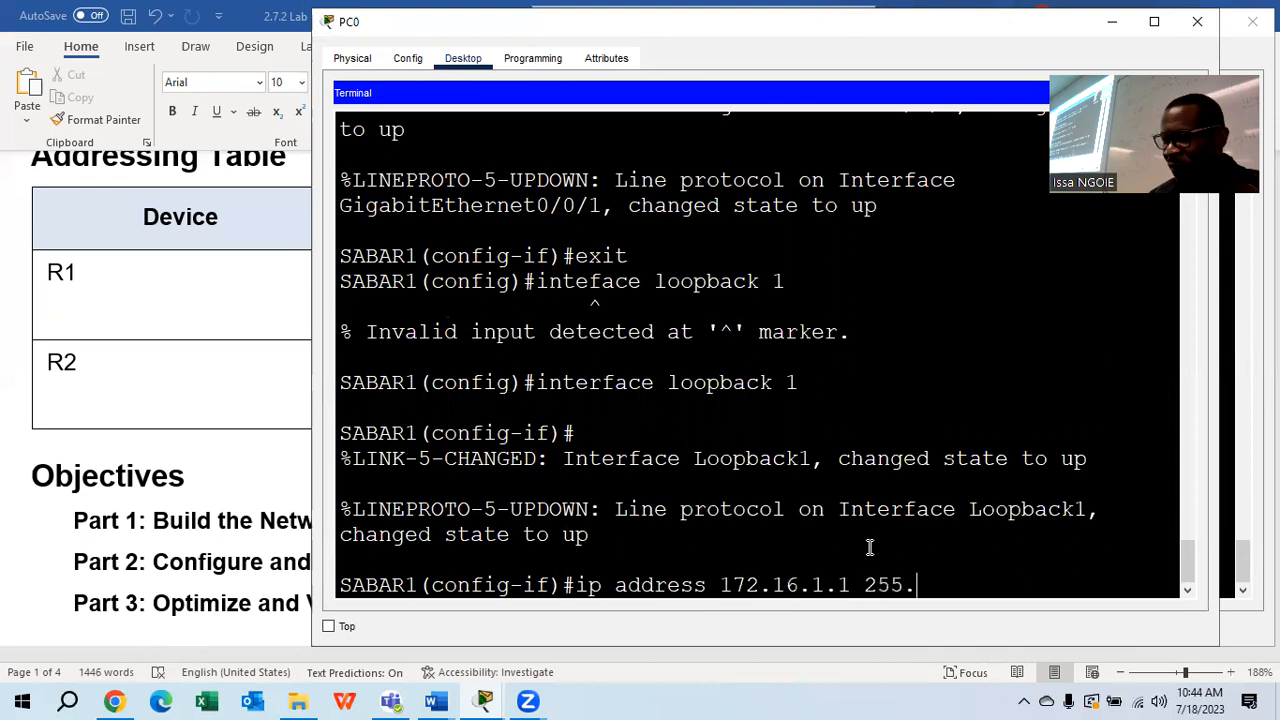
pyautogui.write('255.255.0')
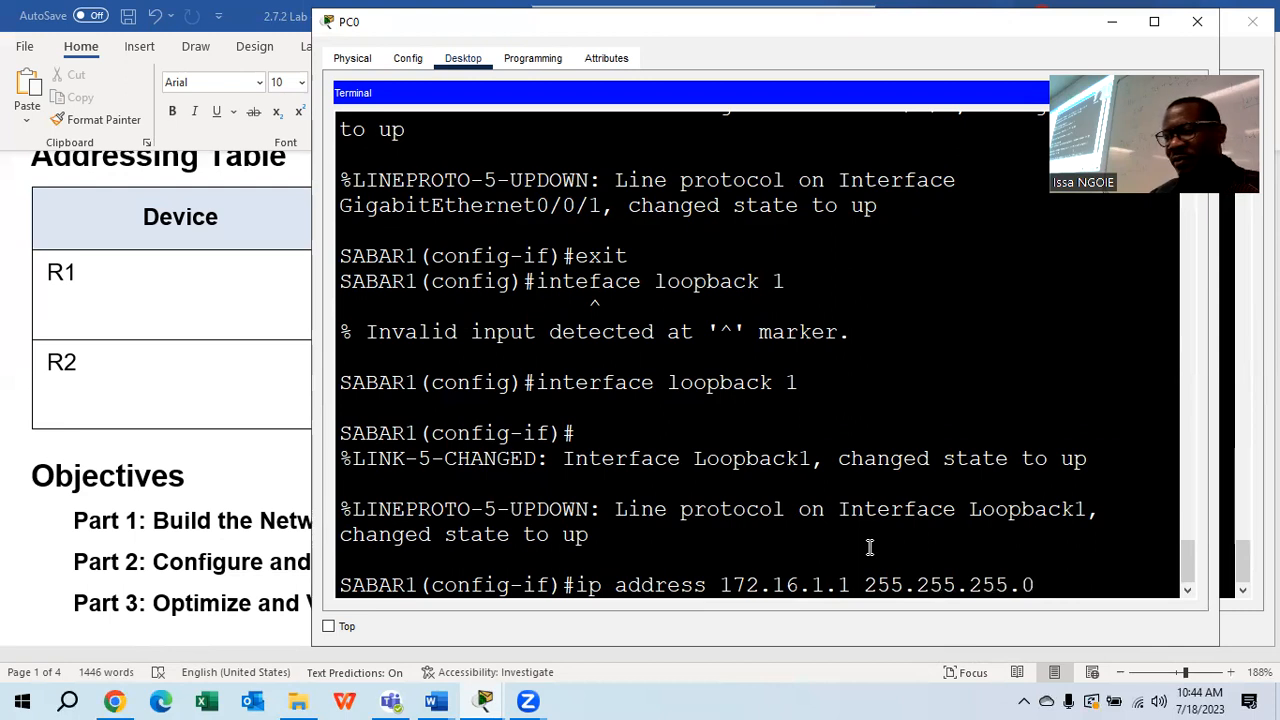
pyautogui.press('Return')
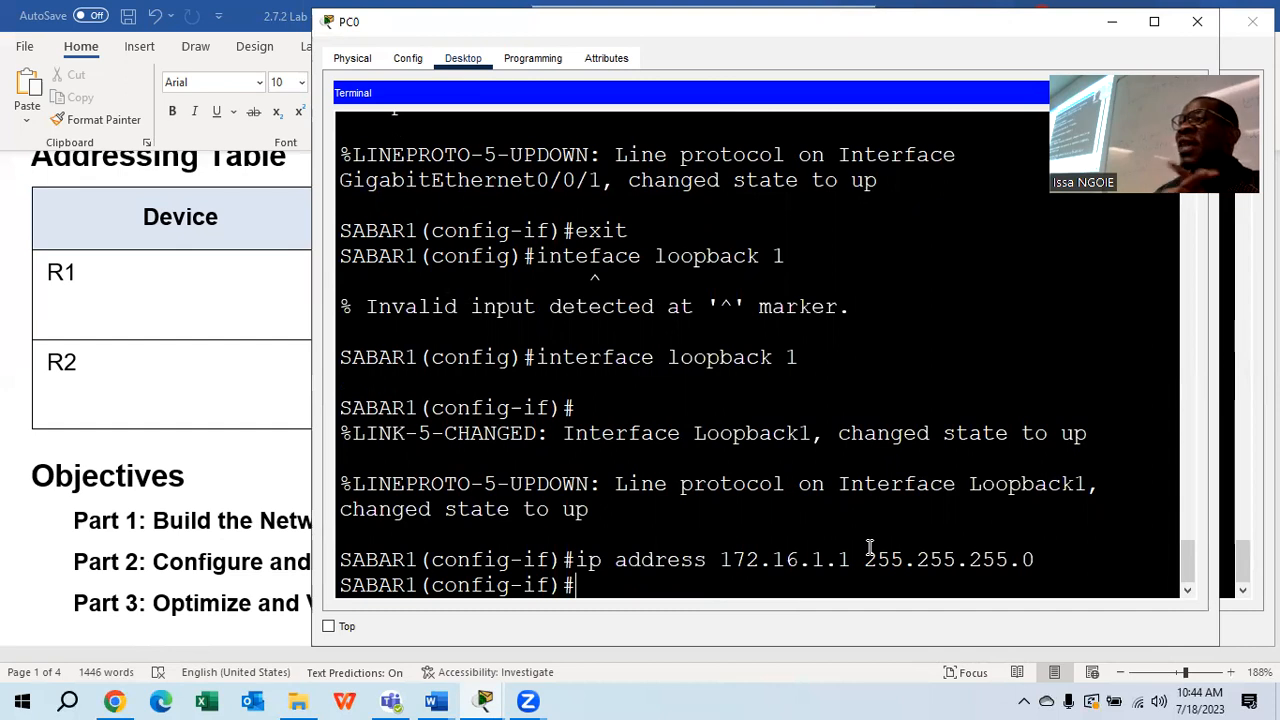
pyautogui.write('xit')
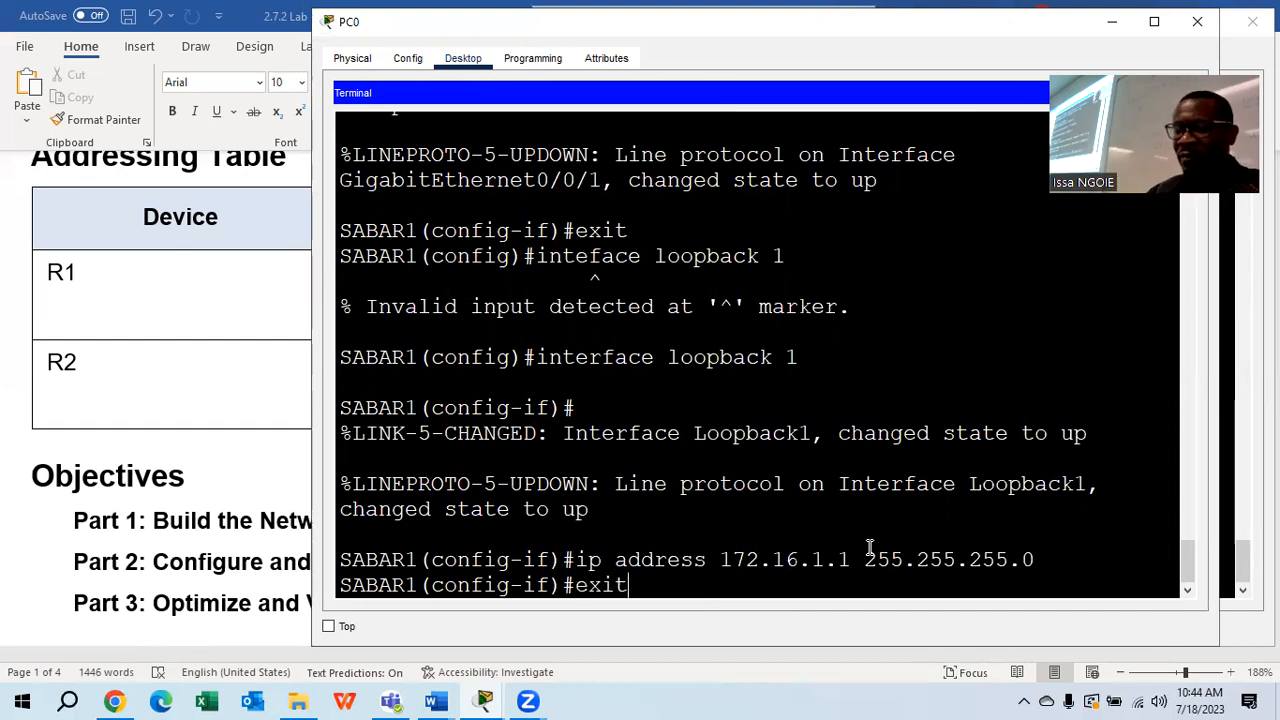
pyautogui.press('Return')
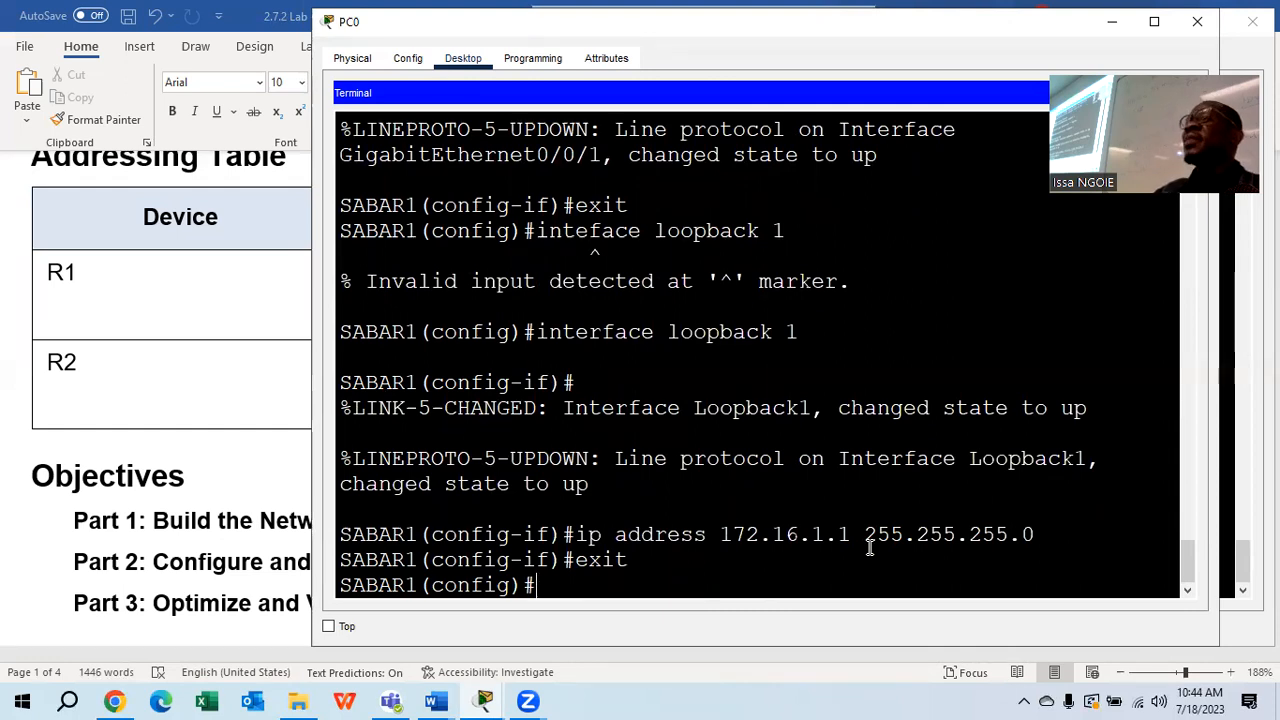
pyautogui.write('show ip protocols')
pyautogui.press('Return')
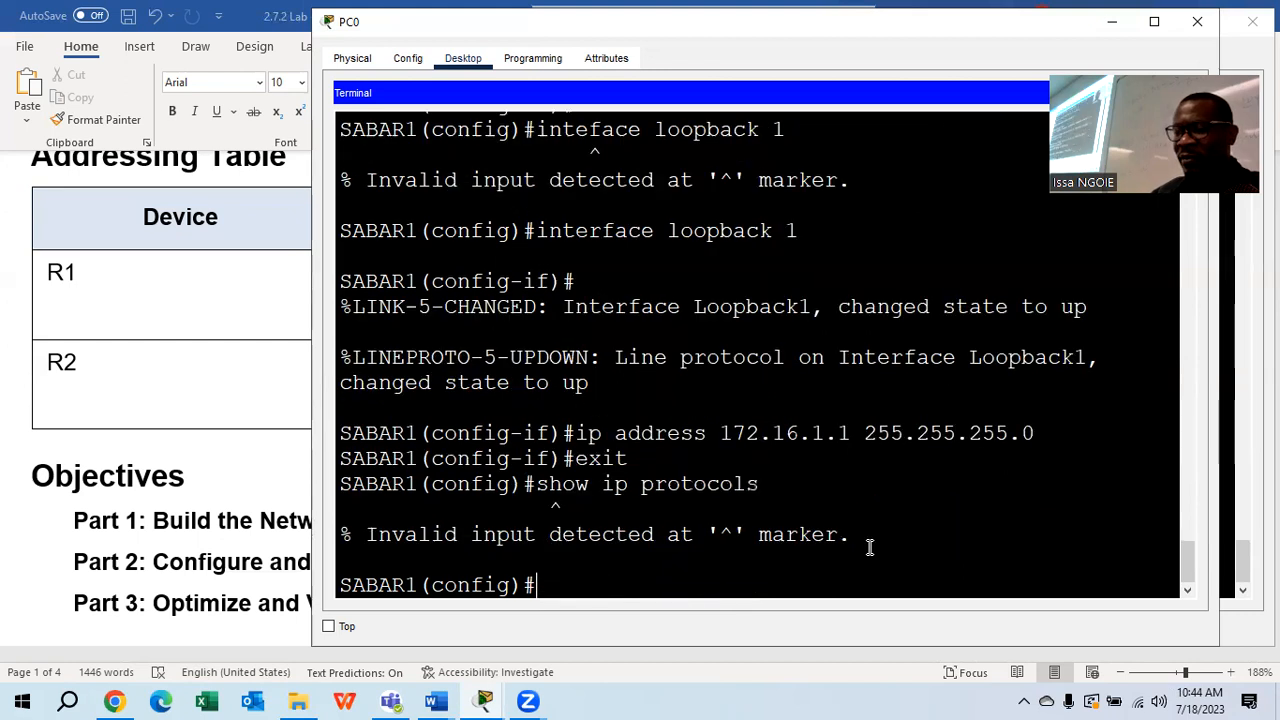
pyautogui.write('do show ')
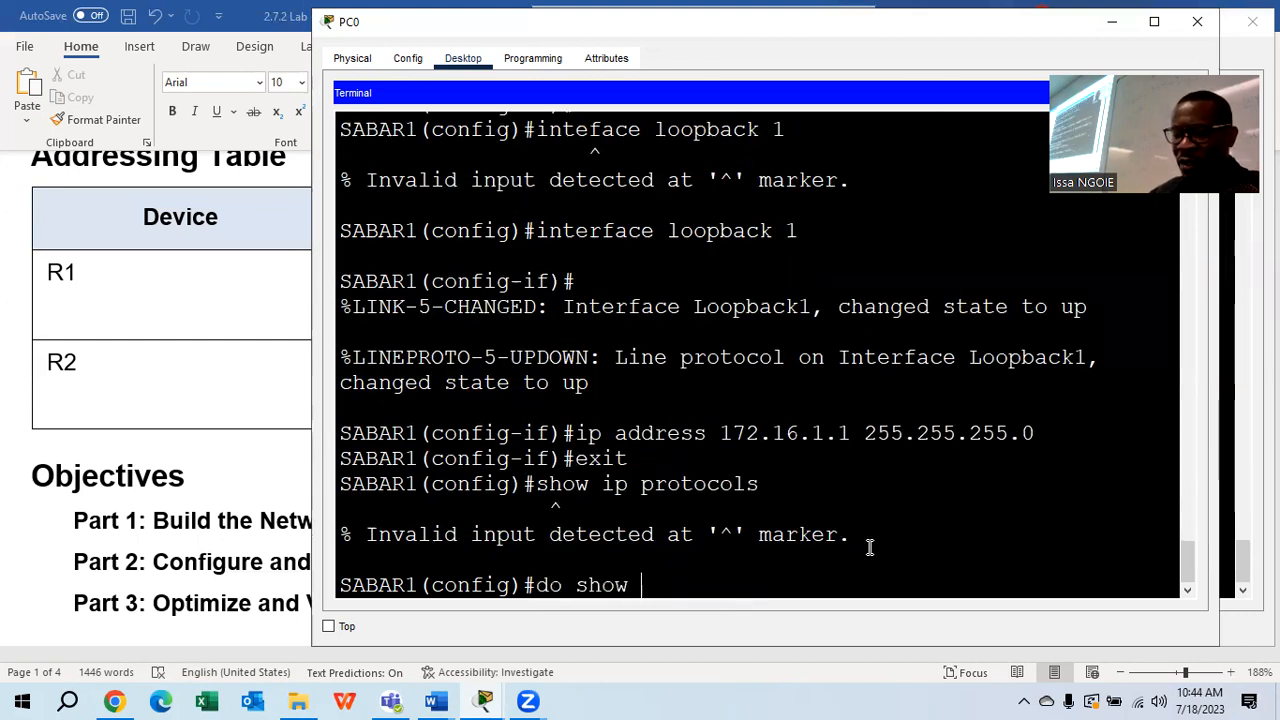
pyautogui.write('ip protocols')
pyautogui.press('Return')
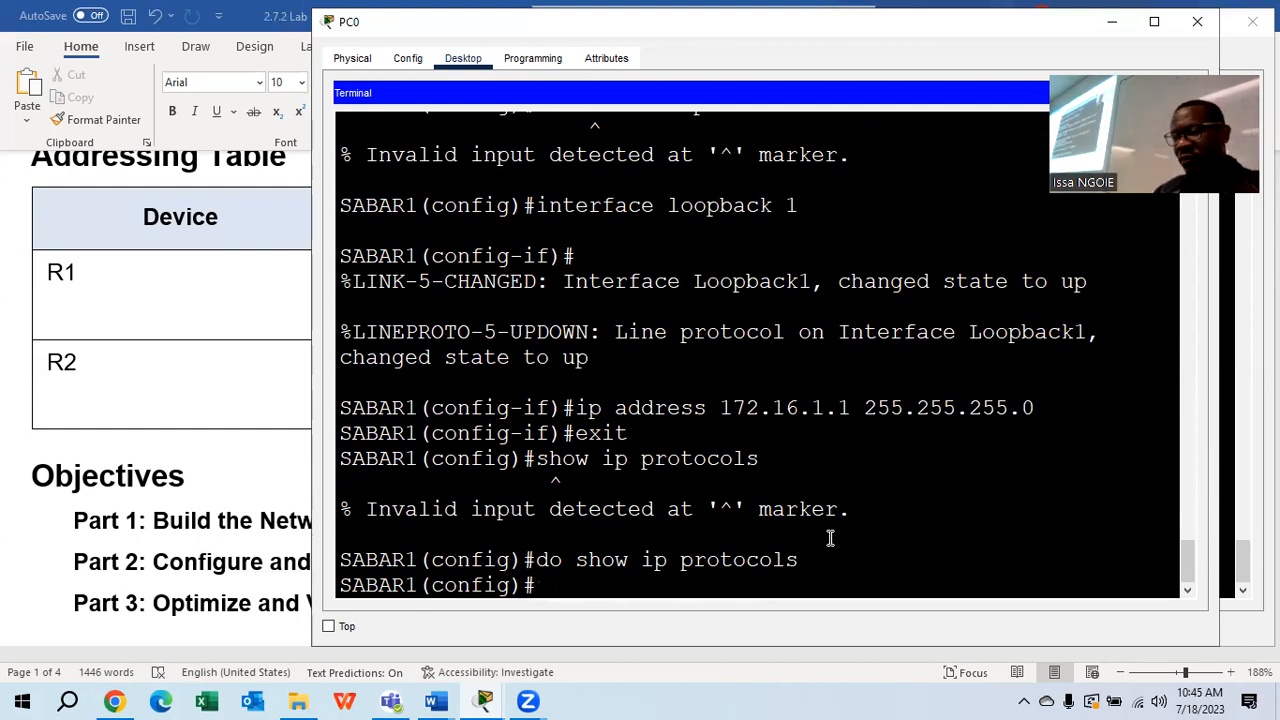
pyautogui.press('Up')
pyautogui.press('BackSpace')
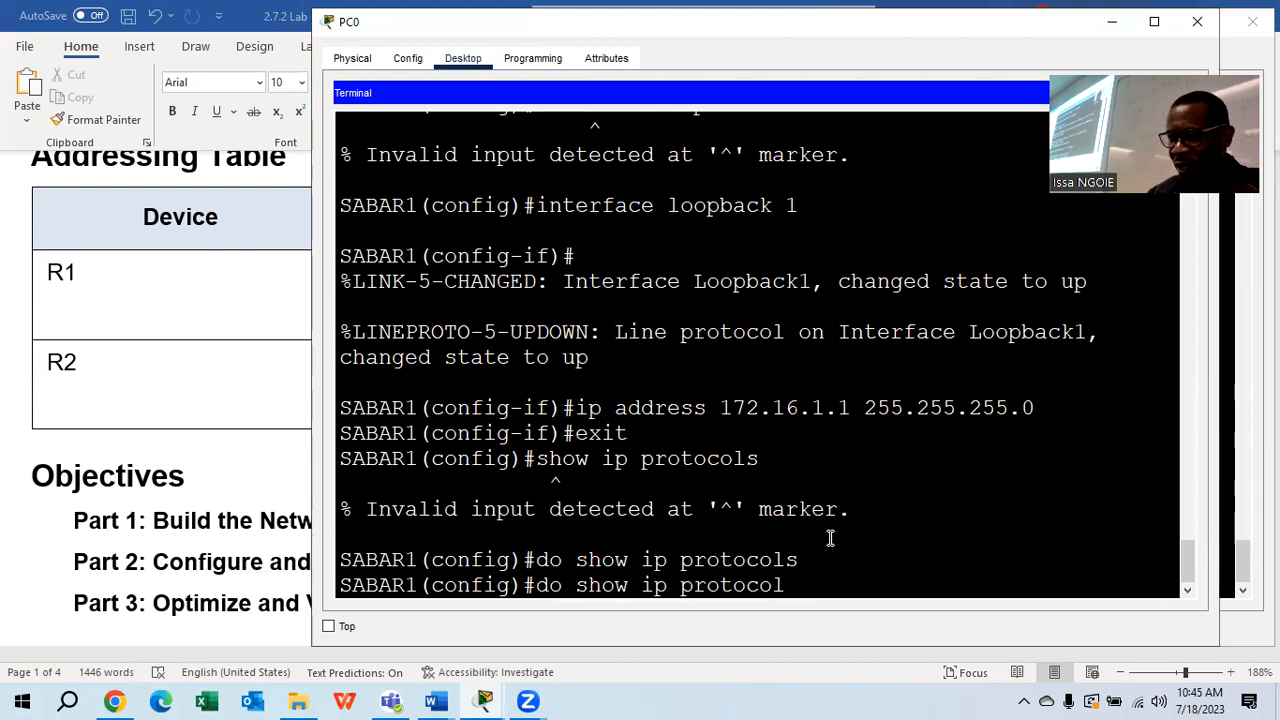
pyautogui.press('Return')
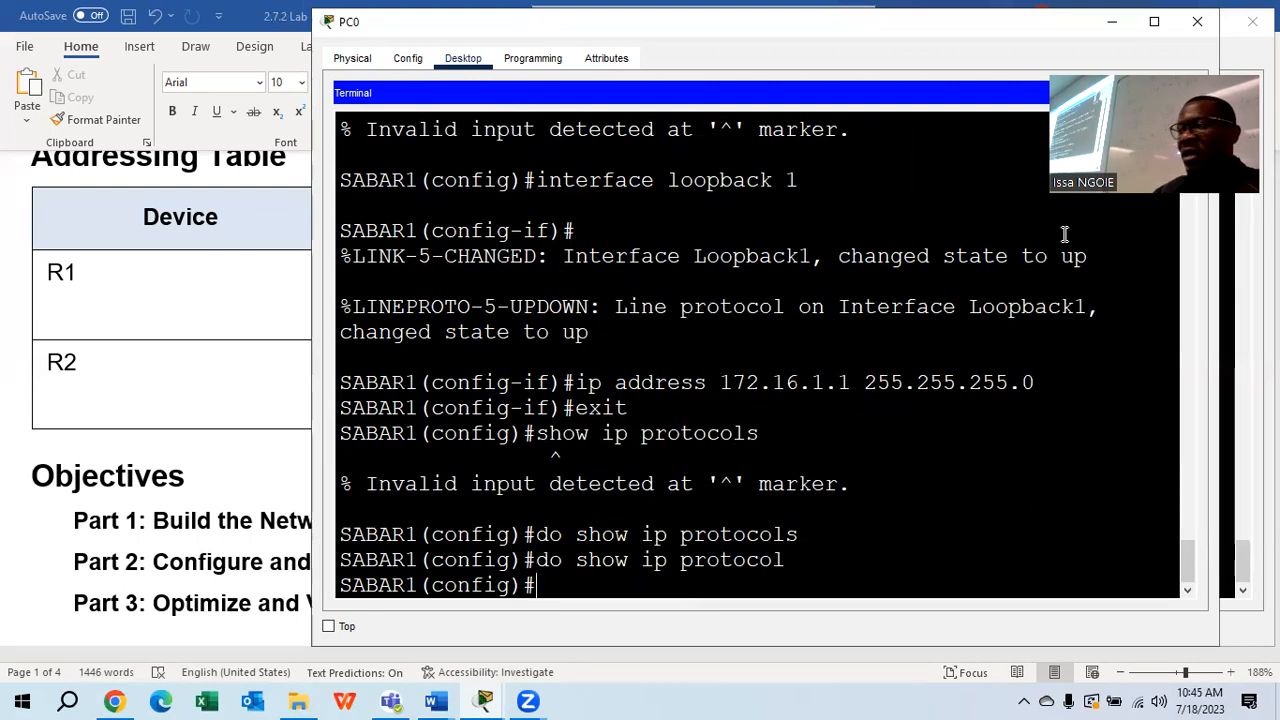
pyautogui.click(1222, 24)
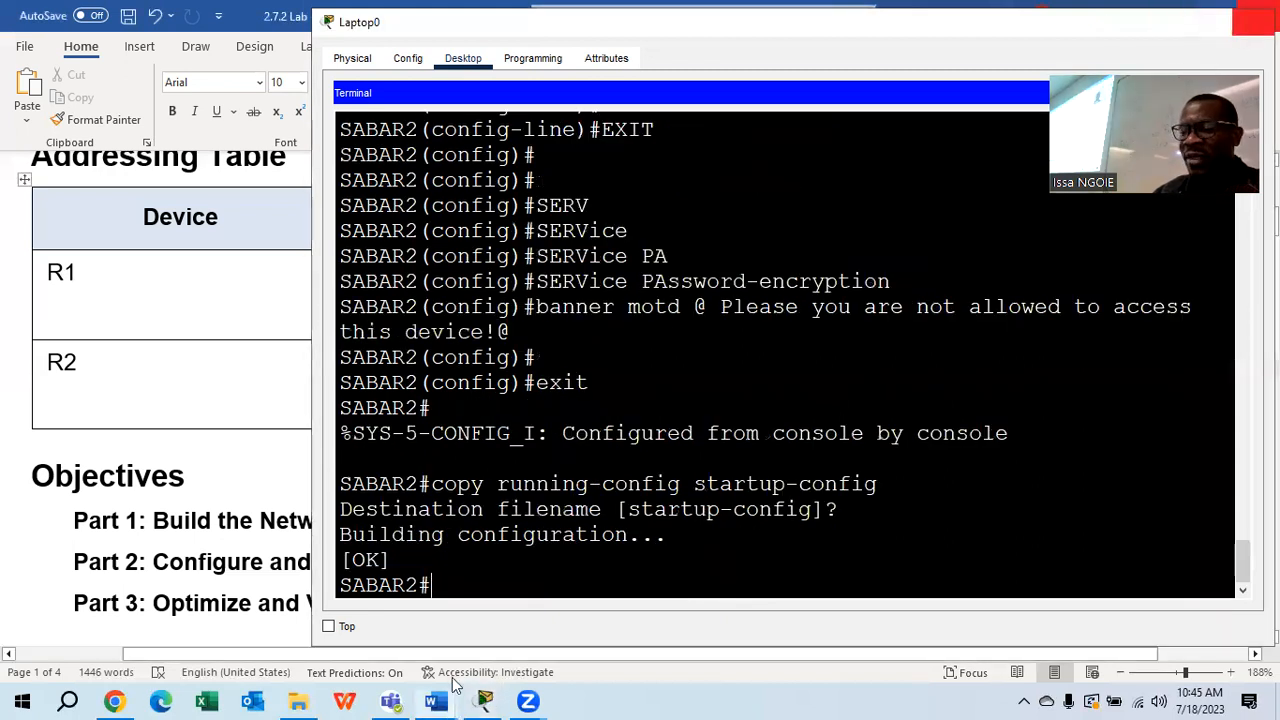
# Open Laptop0's terminal to SABAR2 and enter global configuration with conf t
pyautogui.click(508, 592)
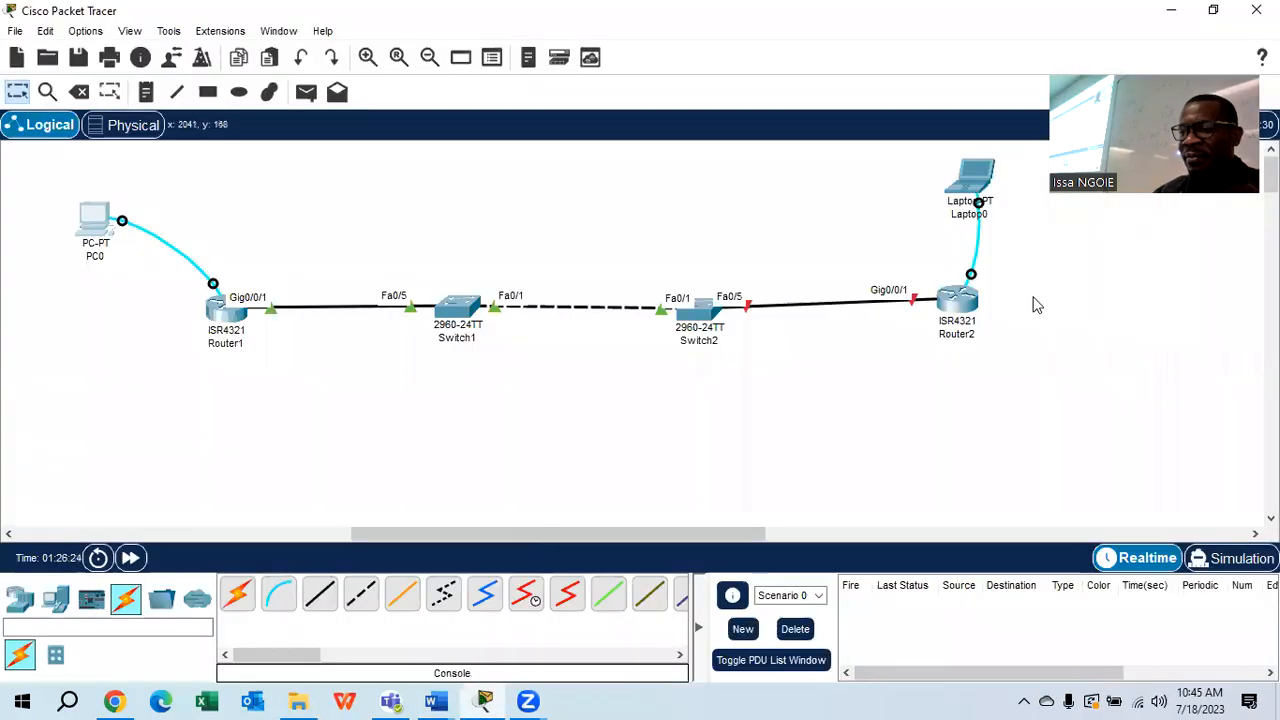
pyautogui.click(975, 177)
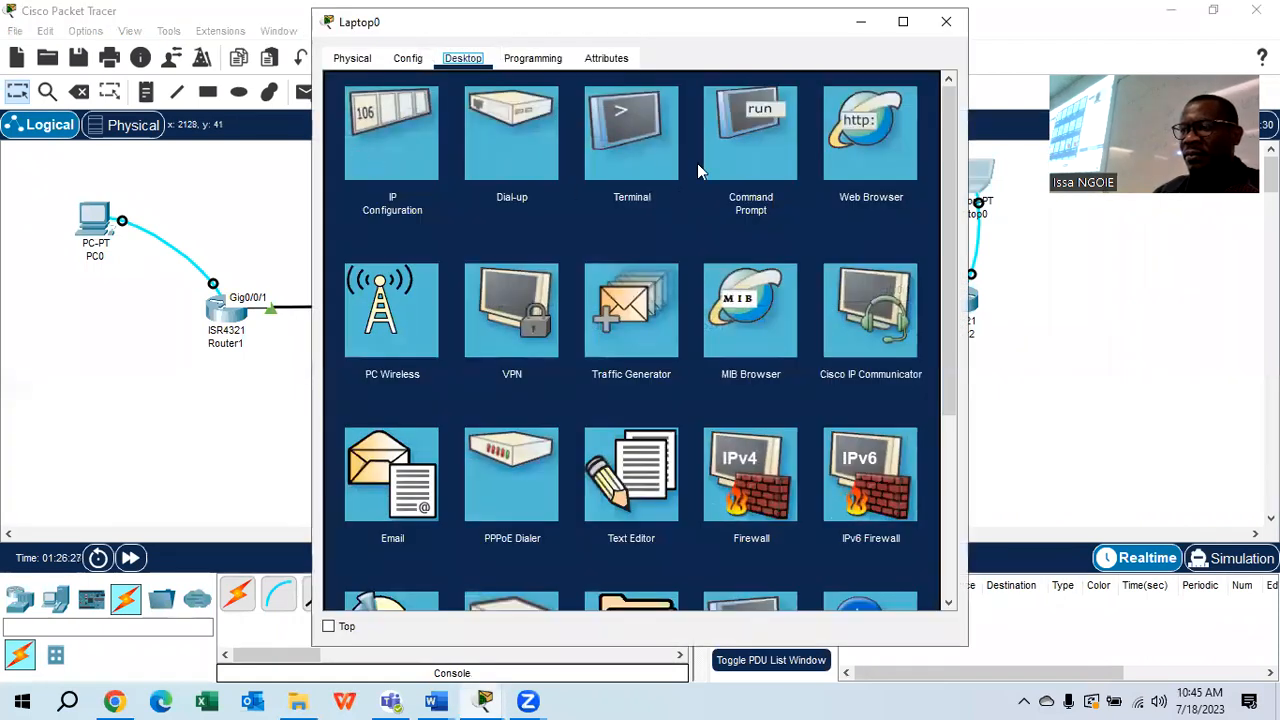
pyautogui.click(658, 156)
pyautogui.click(902, 268)
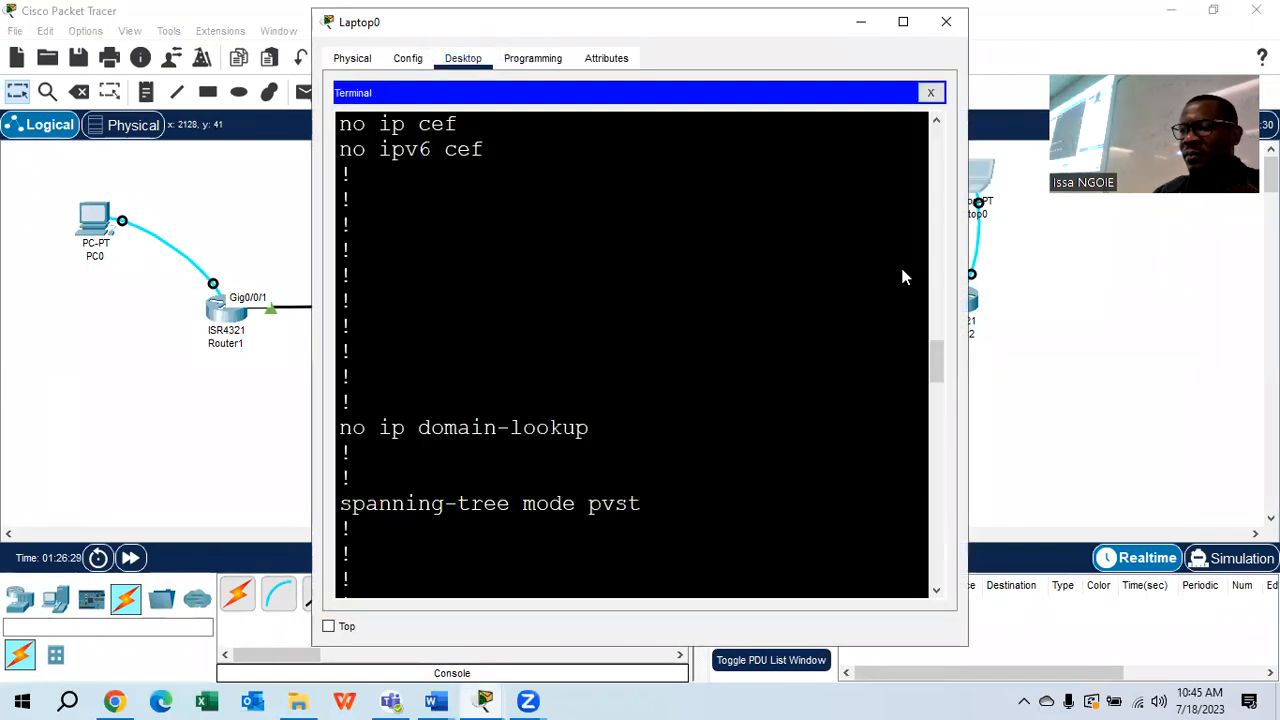
pyautogui.press('Return')
pyautogui.press('Return')
pyautogui.press('Return')
pyautogui.press('Return')
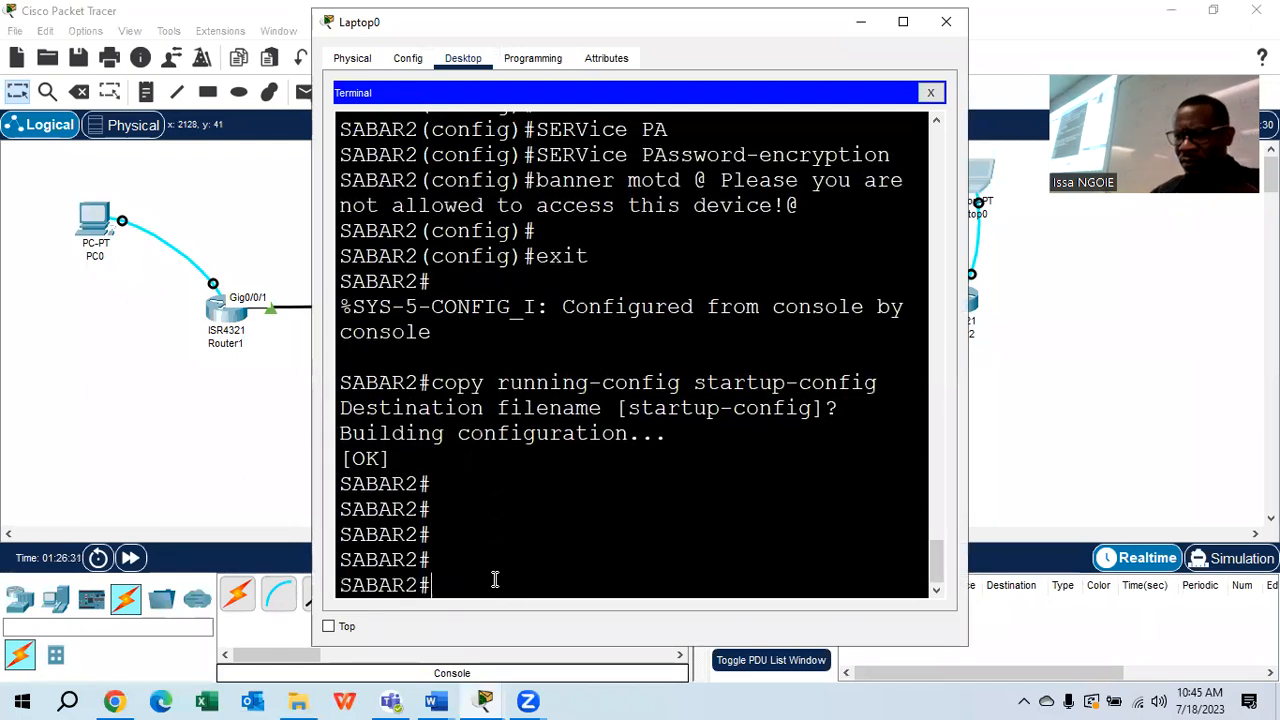
pyautogui.press('Return')
pyautogui.press('Return')
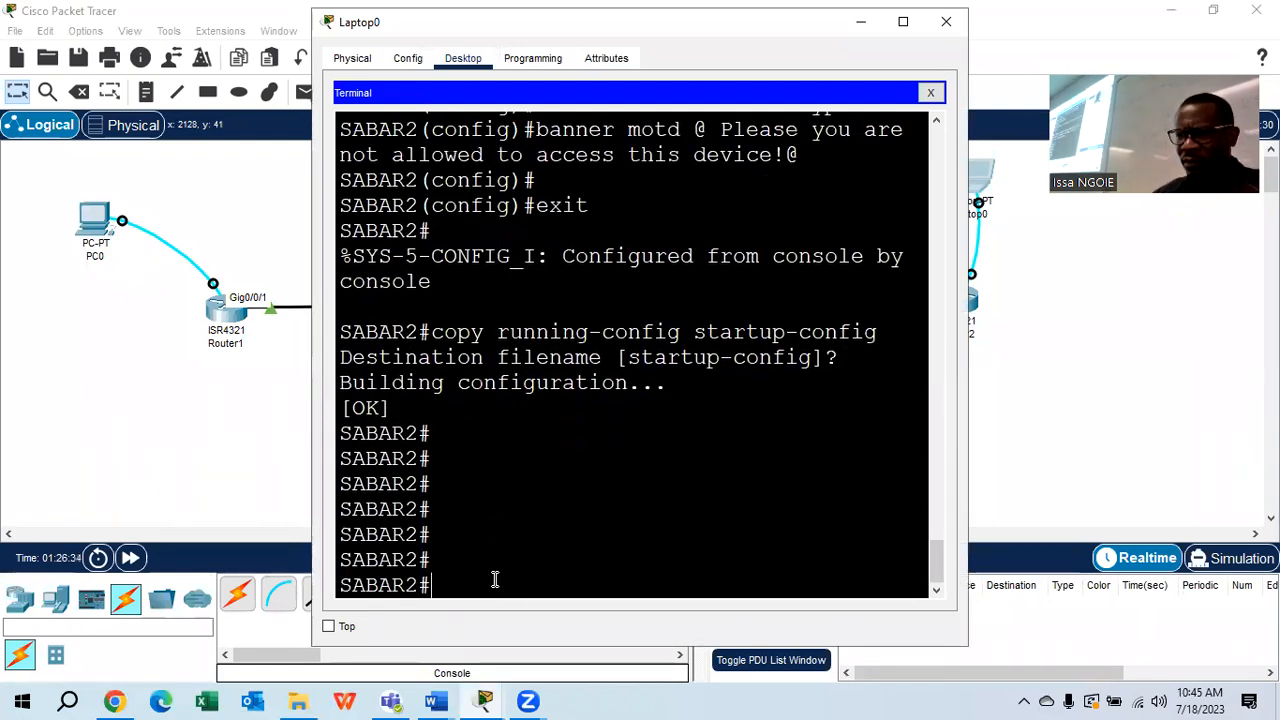
pyautogui.write('conf t')
pyautogui.press('Return')
pyautogui.press('Return')
pyautogui.press('Return')
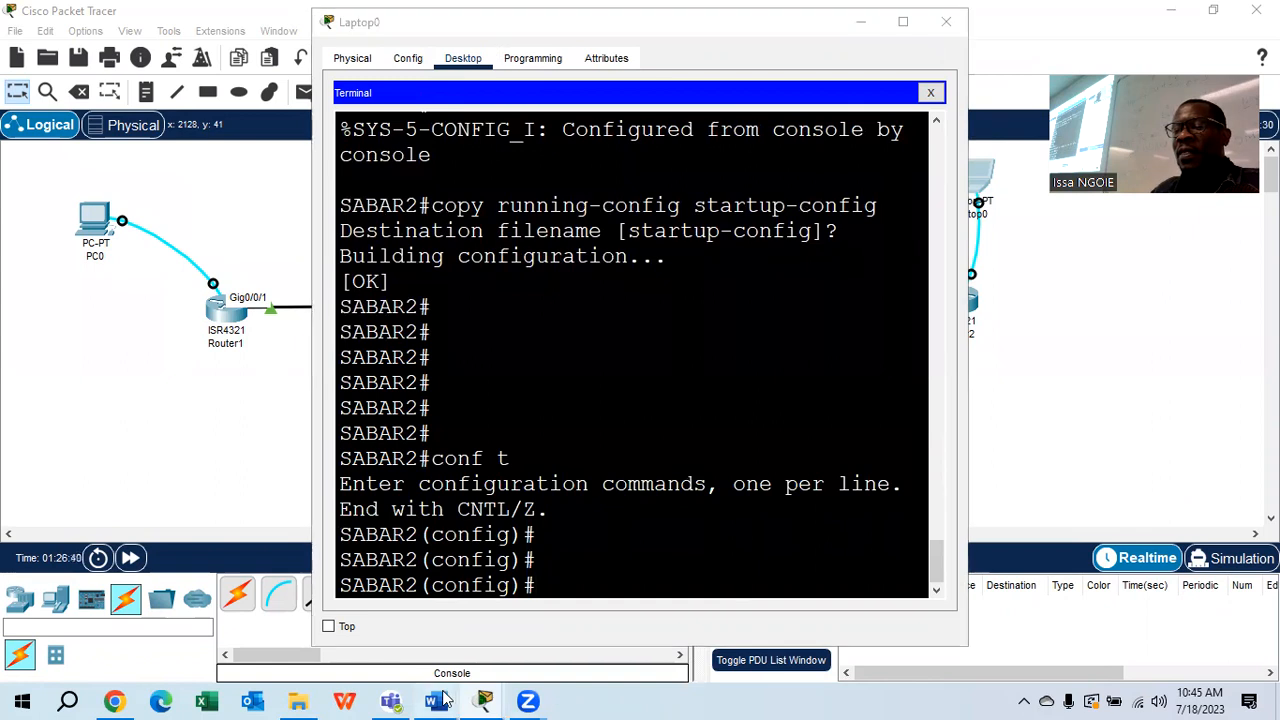
pyautogui.moveTo(436, 700)
pyautogui.click(600, 640)
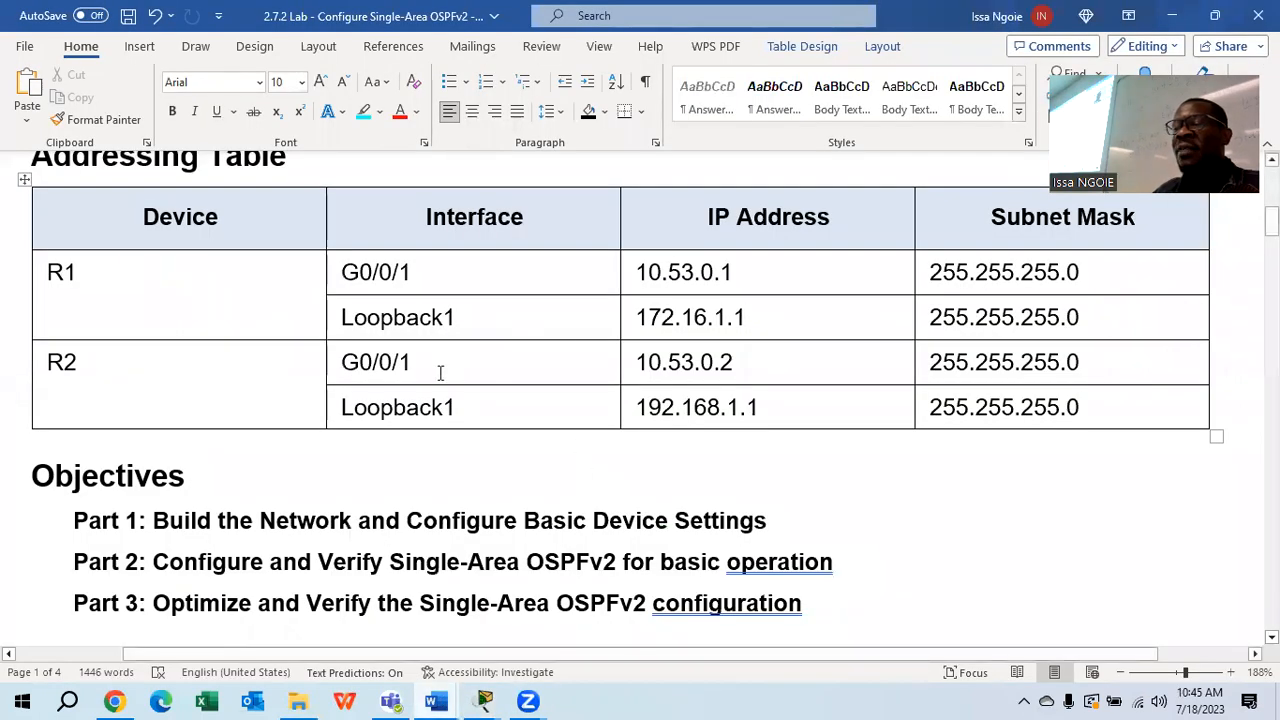
pyautogui.moveTo(417, 362); pyautogui.dragTo(332, 366)
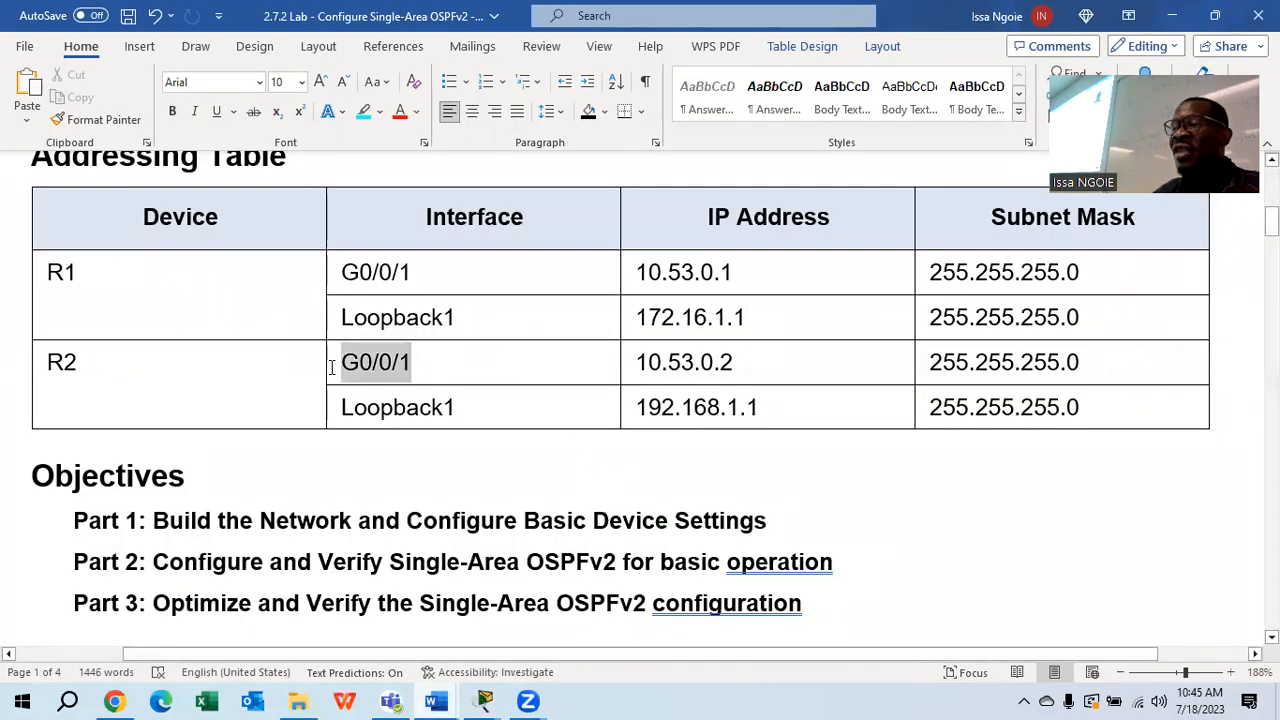
pyautogui.moveTo(736, 364); pyautogui.dragTo(634, 364)
pyautogui.moveTo(1128, 363); pyautogui.dragTo(928, 364)
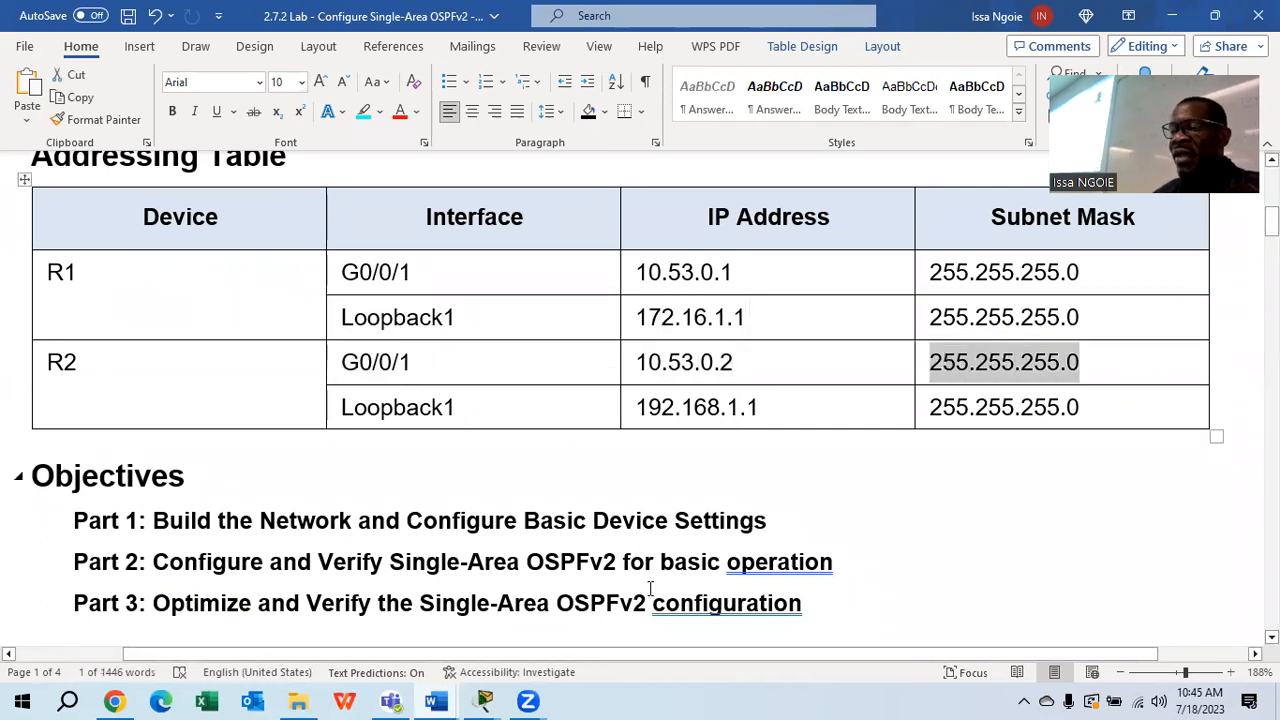
pyautogui.moveTo(483, 700)
pyautogui.click(637, 625)
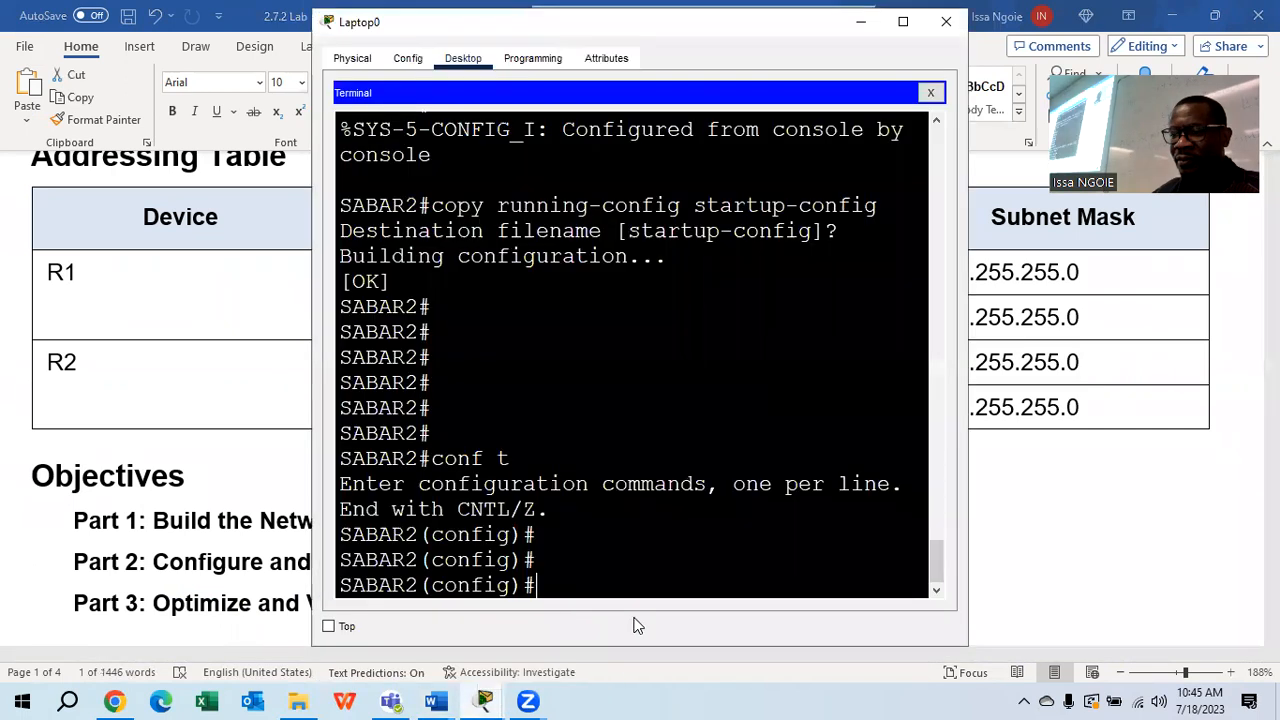
# Give SABAR2's G0/0/1 10.53.0.2 255.255.255.0, enable it, and exit to global configuration
pyautogui.write('int g0/0/')
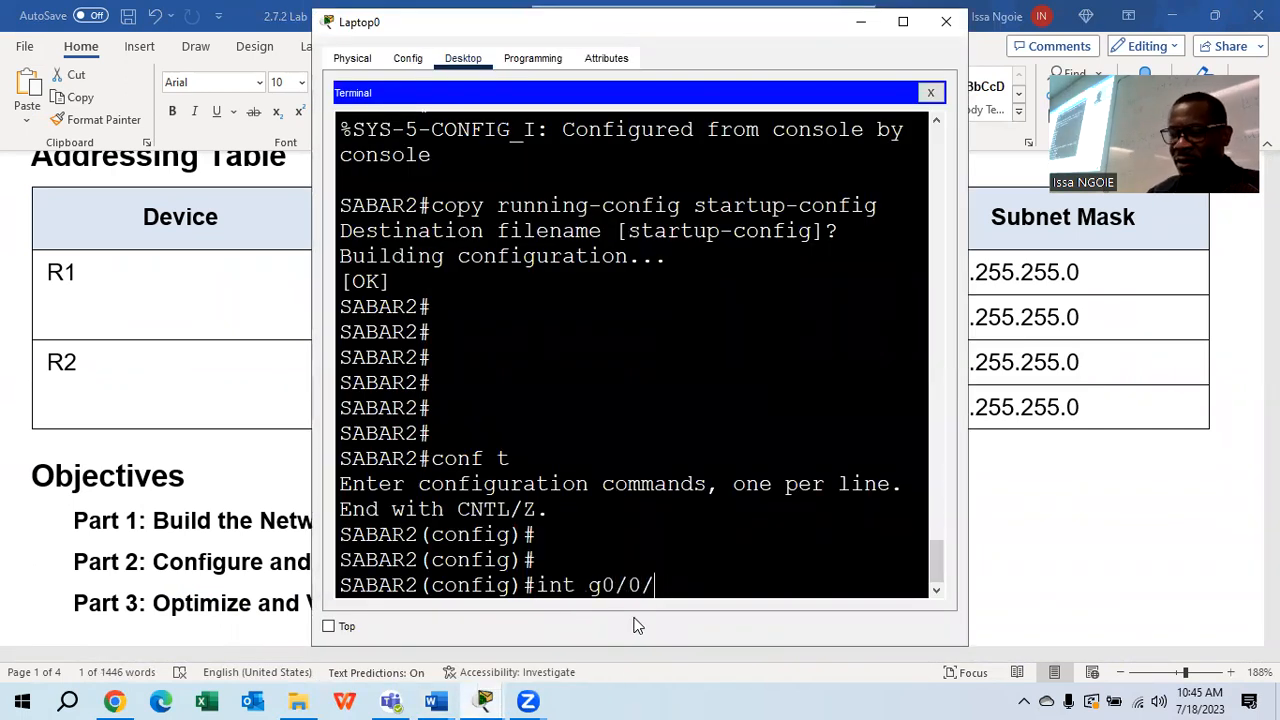
pyautogui.write('01')
pyautogui.press('Return')
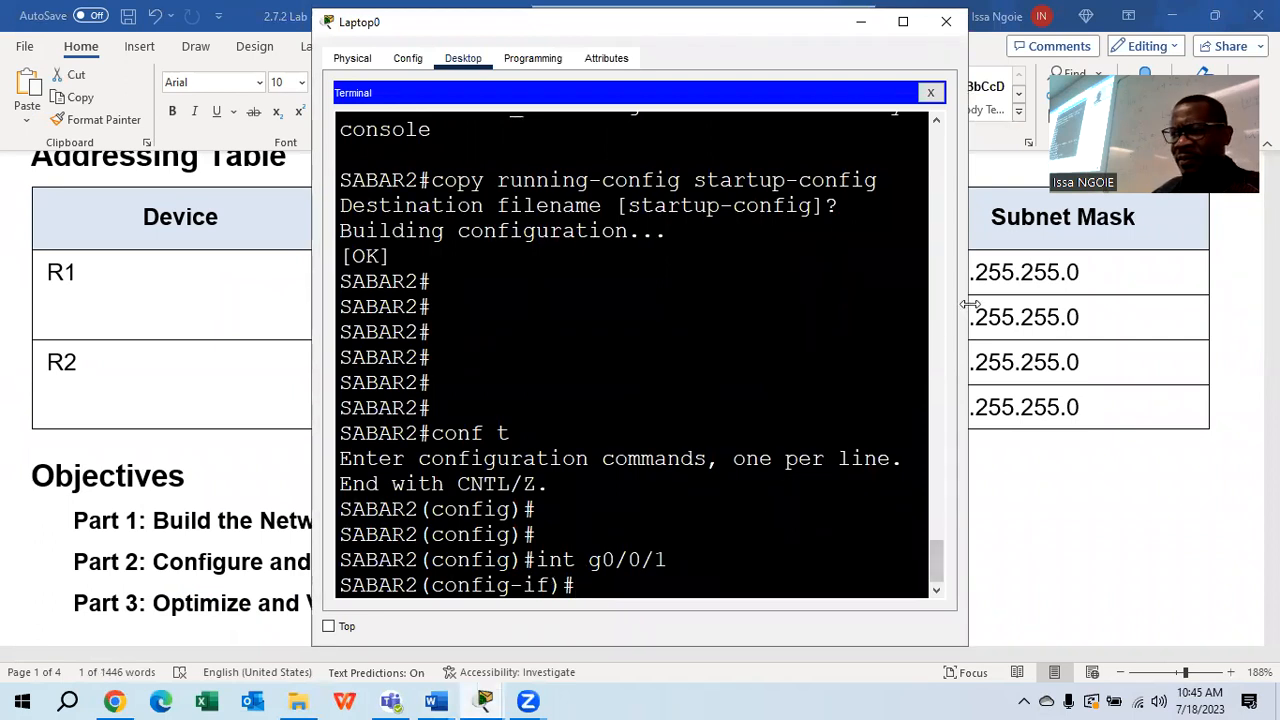
pyautogui.moveTo(970, 304); pyautogui.dragTo(1090, 304)
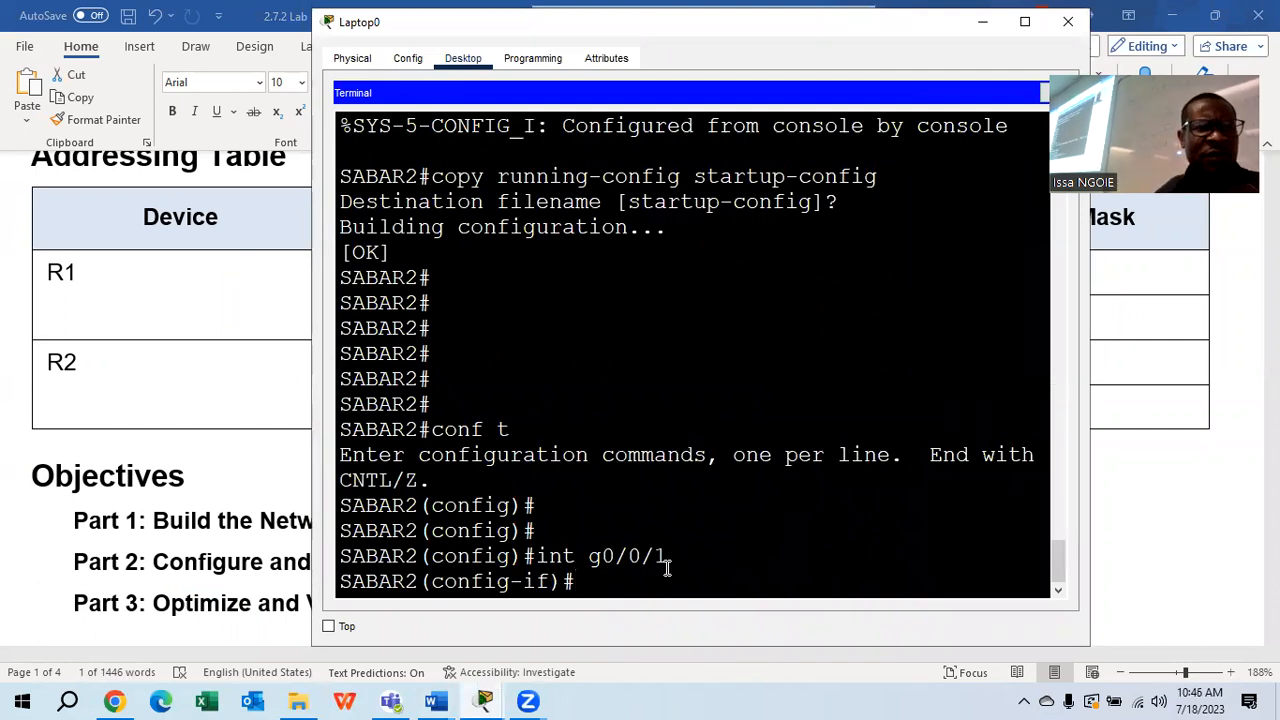
pyautogui.write('i')
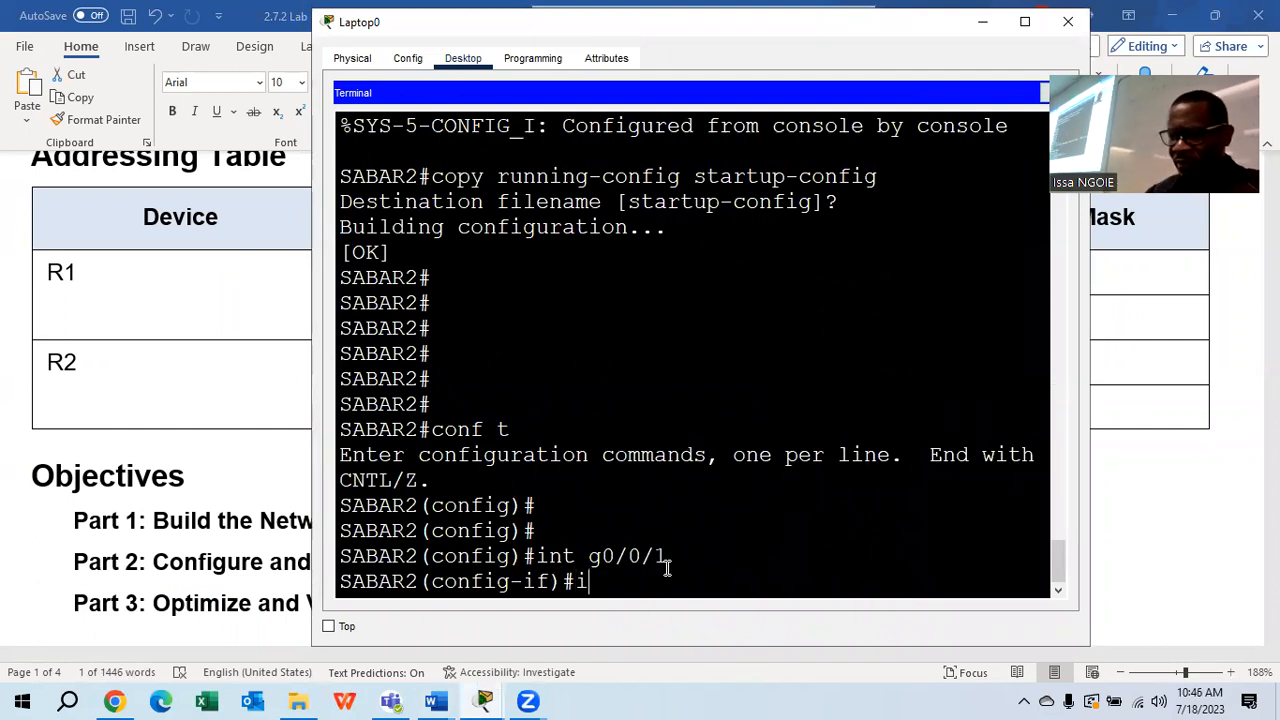
pyautogui.write('p address ')
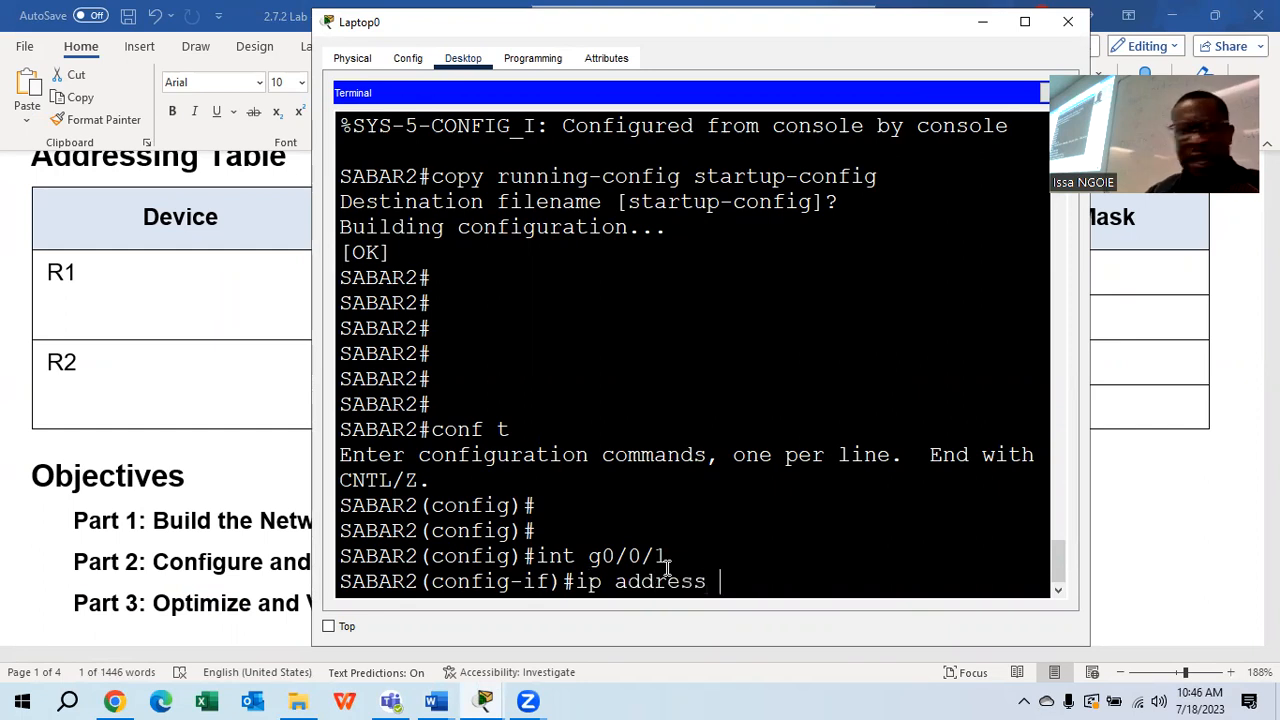
pyautogui.write('10')
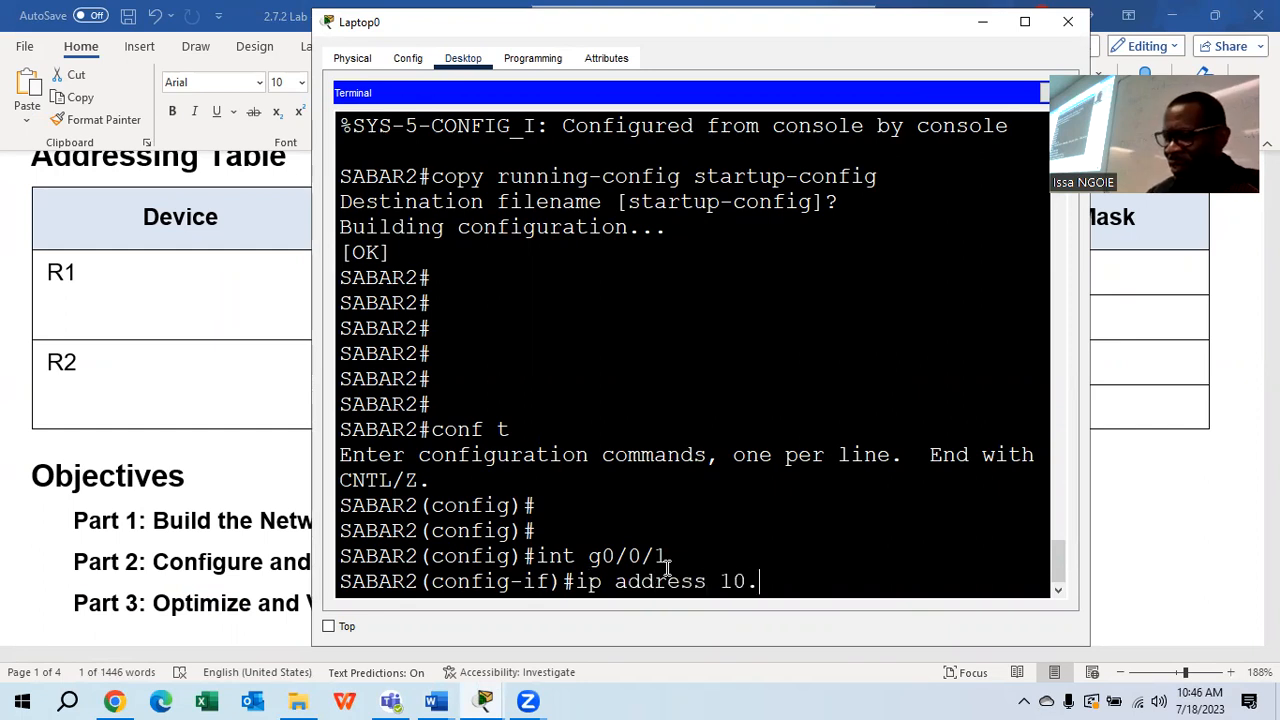
pyautogui.write('.53.0')
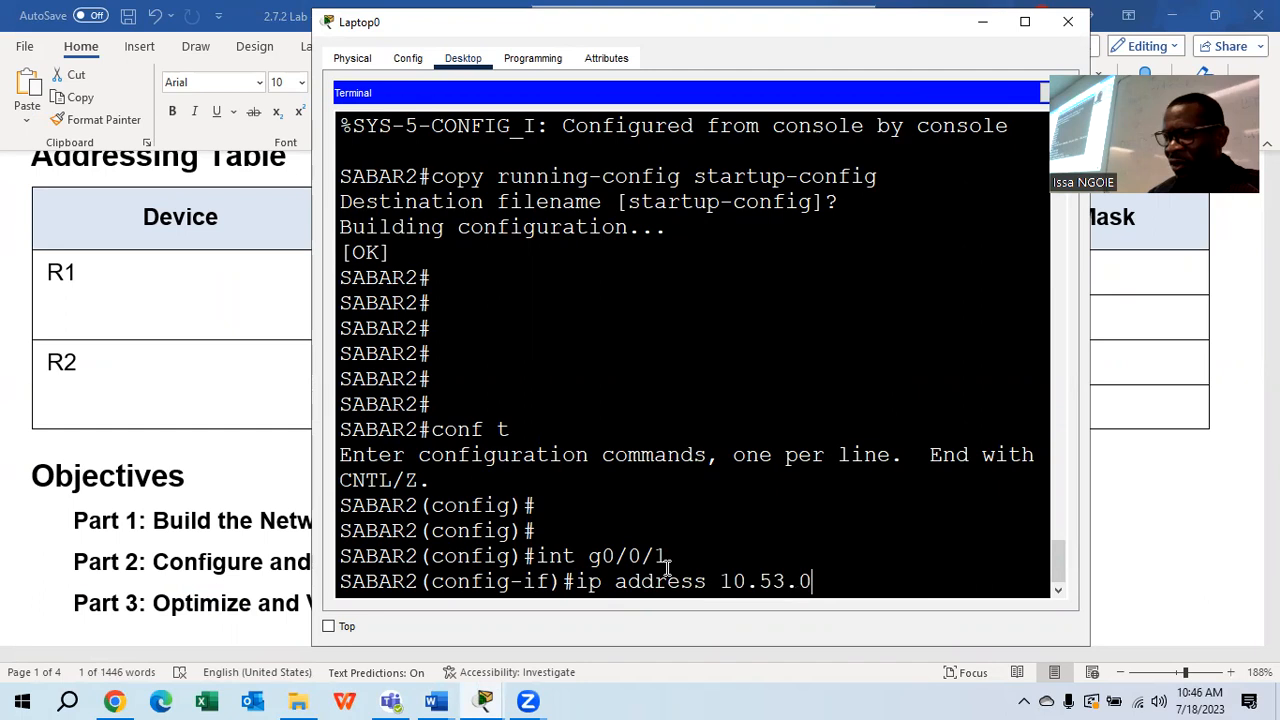
pyautogui.write('.2')
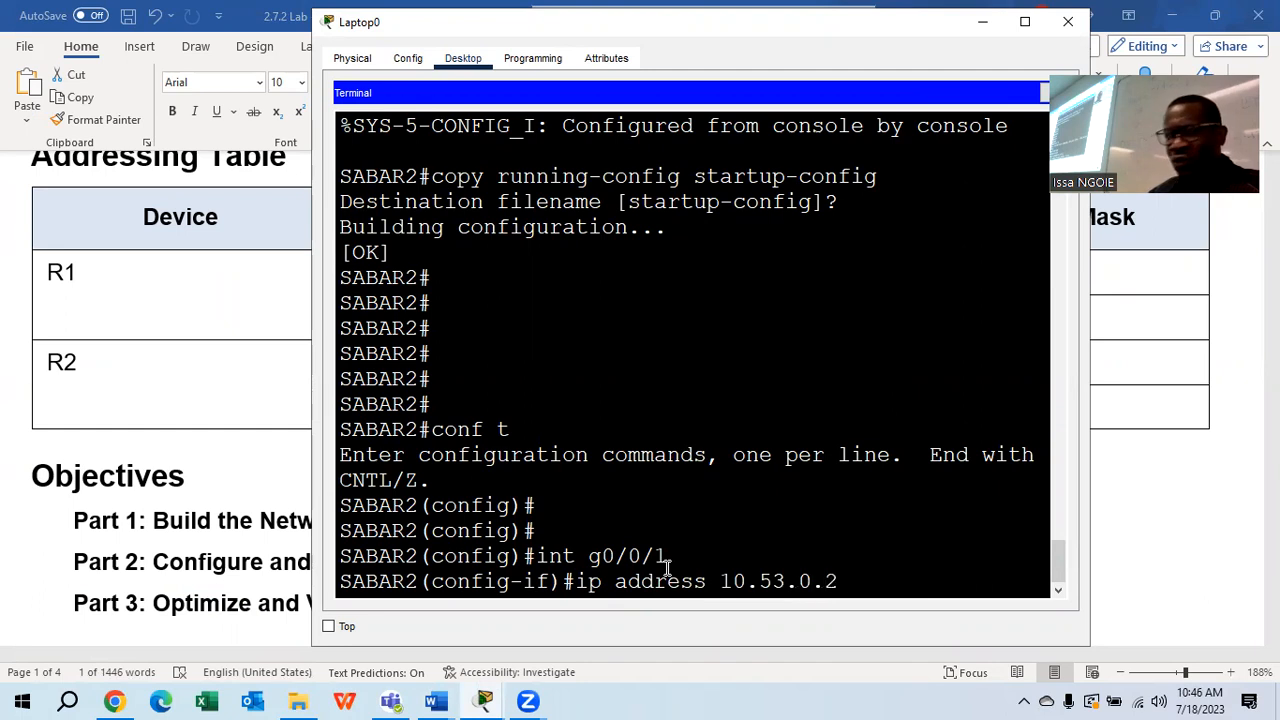
pyautogui.write(' 255.25')
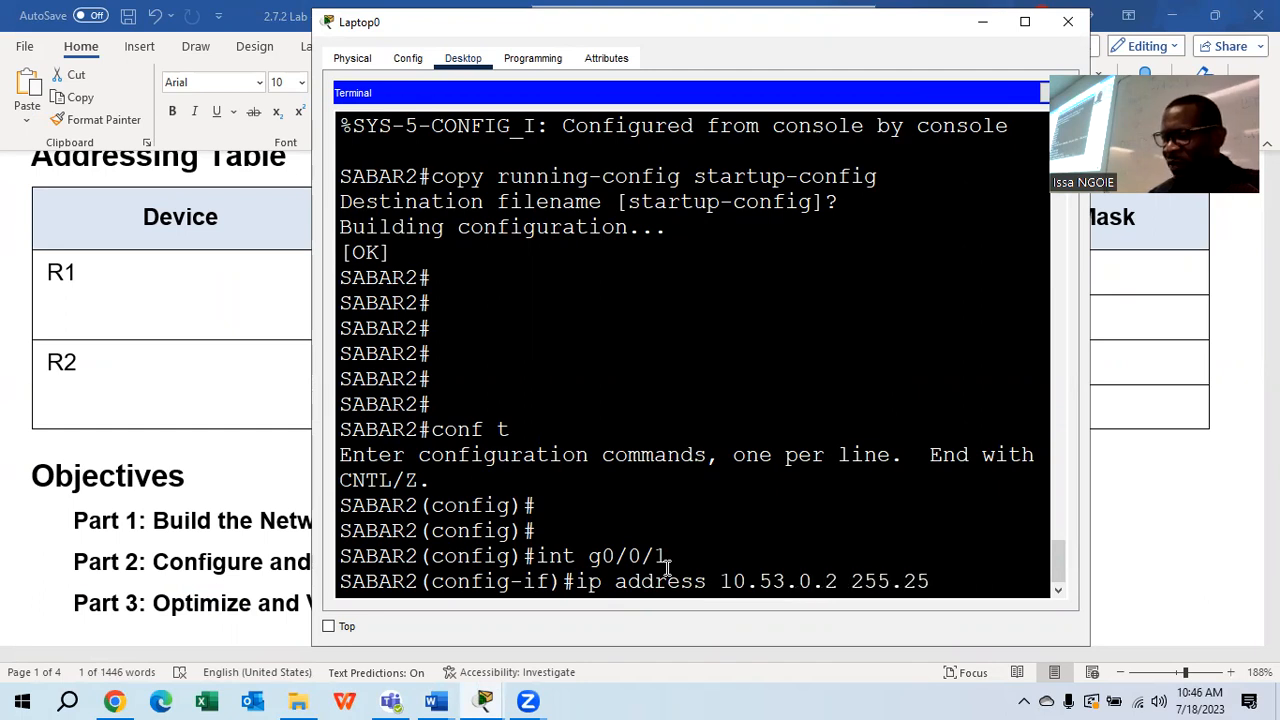
pyautogui.write('5.255.0')
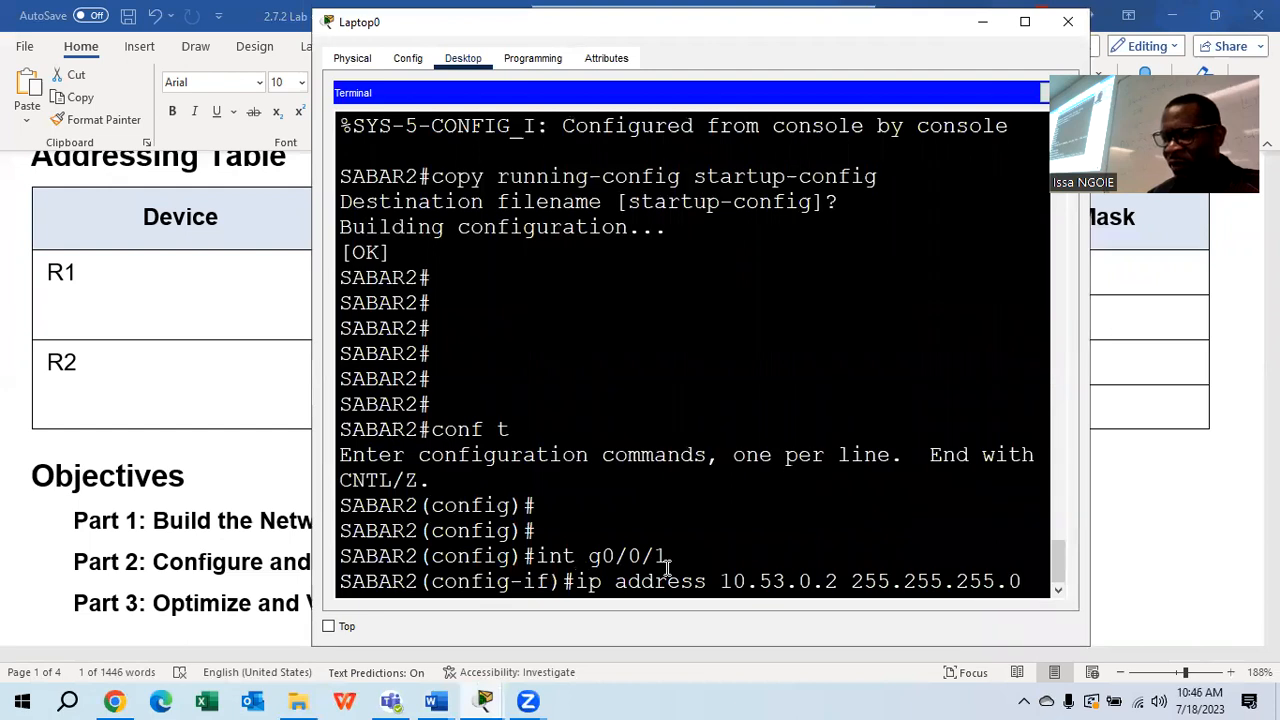
pyautogui.press('Return')
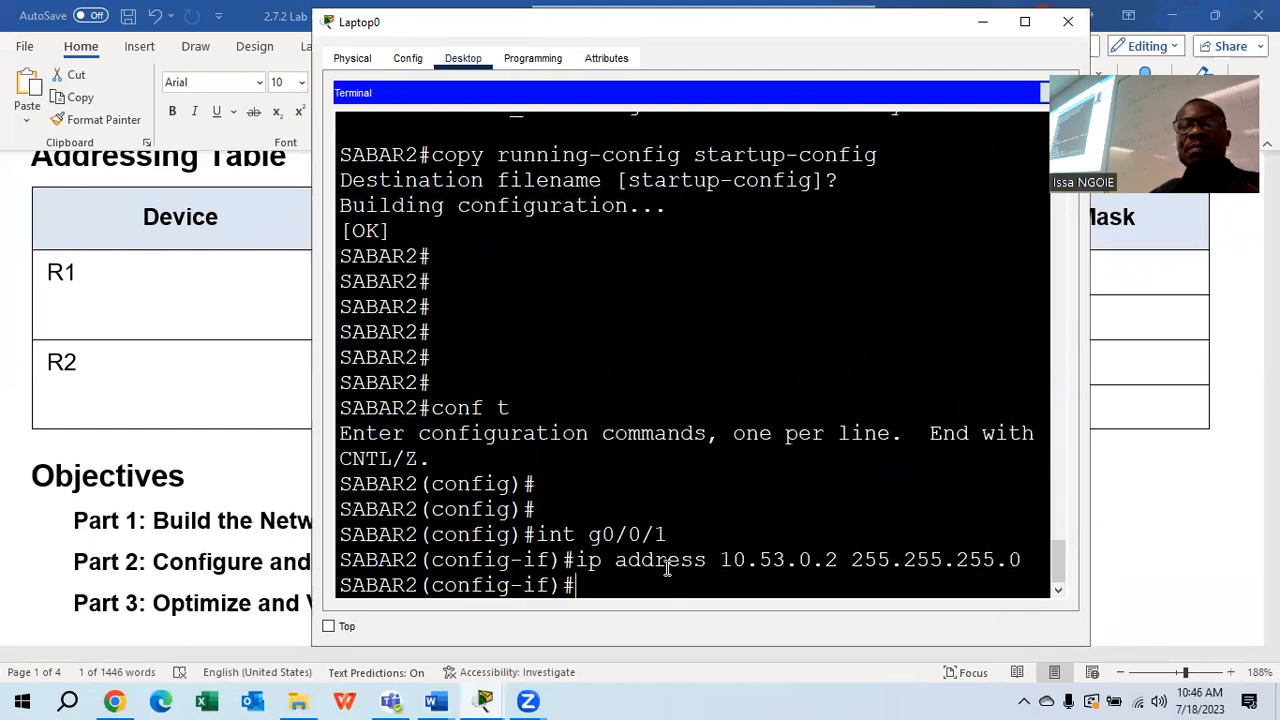
pyautogui.write('no sh')
pyautogui.press('Return')
pyautogui.write('exit')
pyautogui.press('Return')
# Look up R2's Loopback1 address 192.168.1.1 in Word and add it to the loopback command
pyautogui.write('interface loopback ')
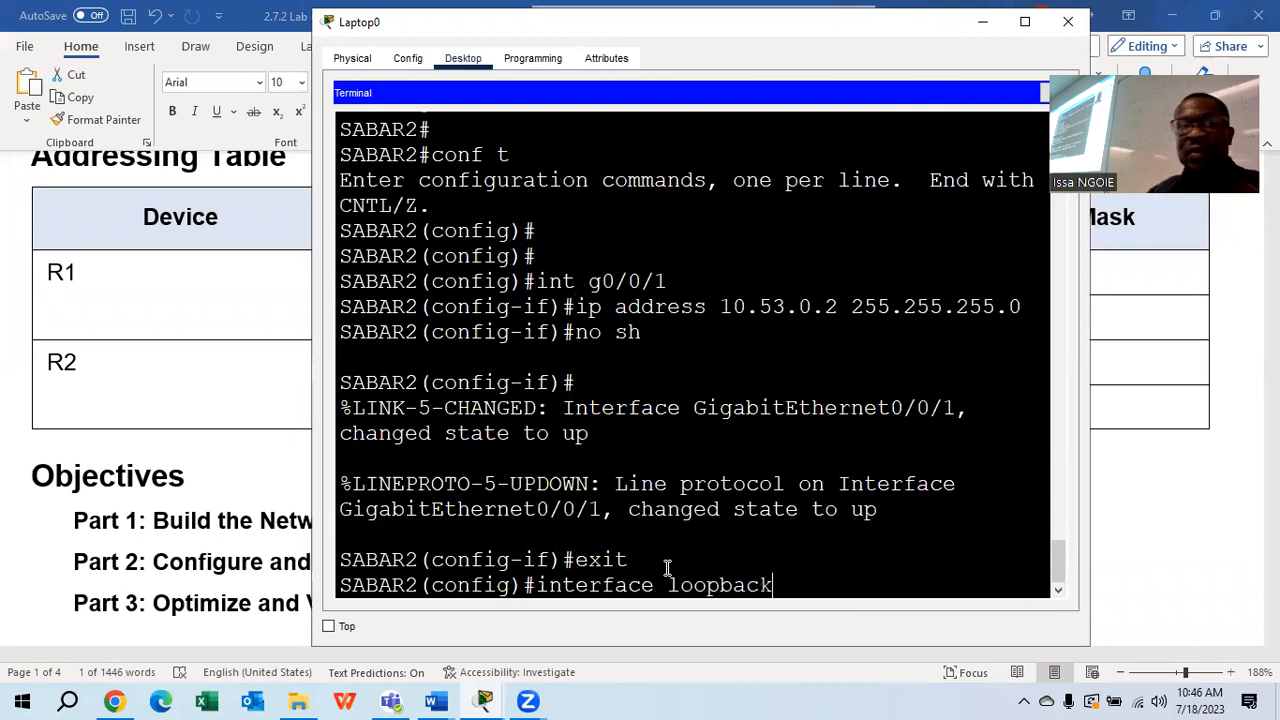
pyautogui.write('1')
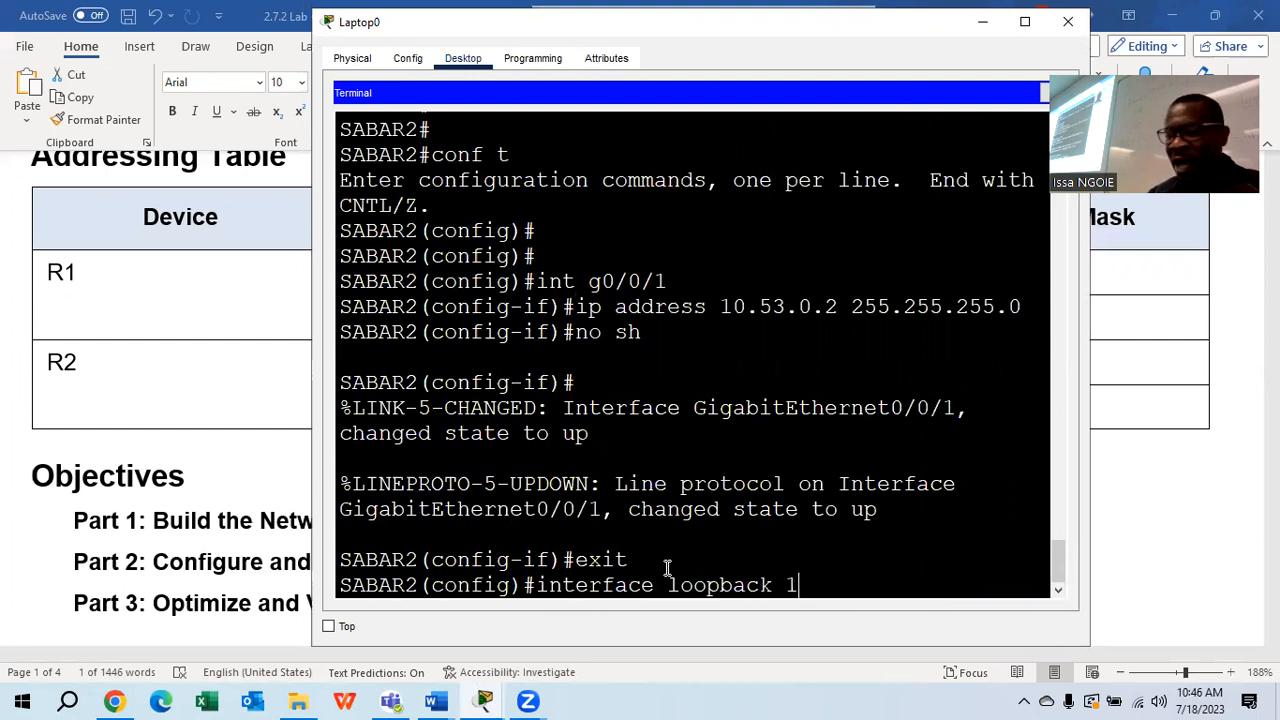
pyautogui.click(435, 700)
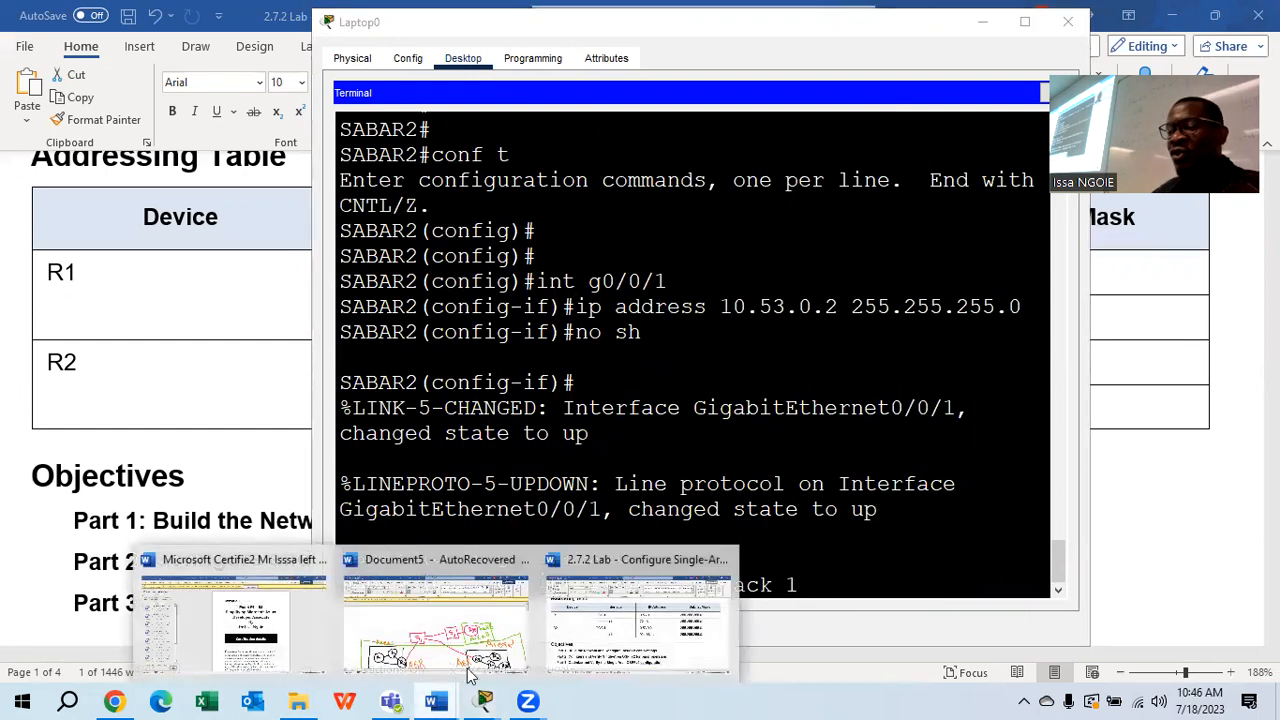
pyautogui.click(604, 650)
pyautogui.moveTo(786, 406); pyautogui.dragTo(641, 407)
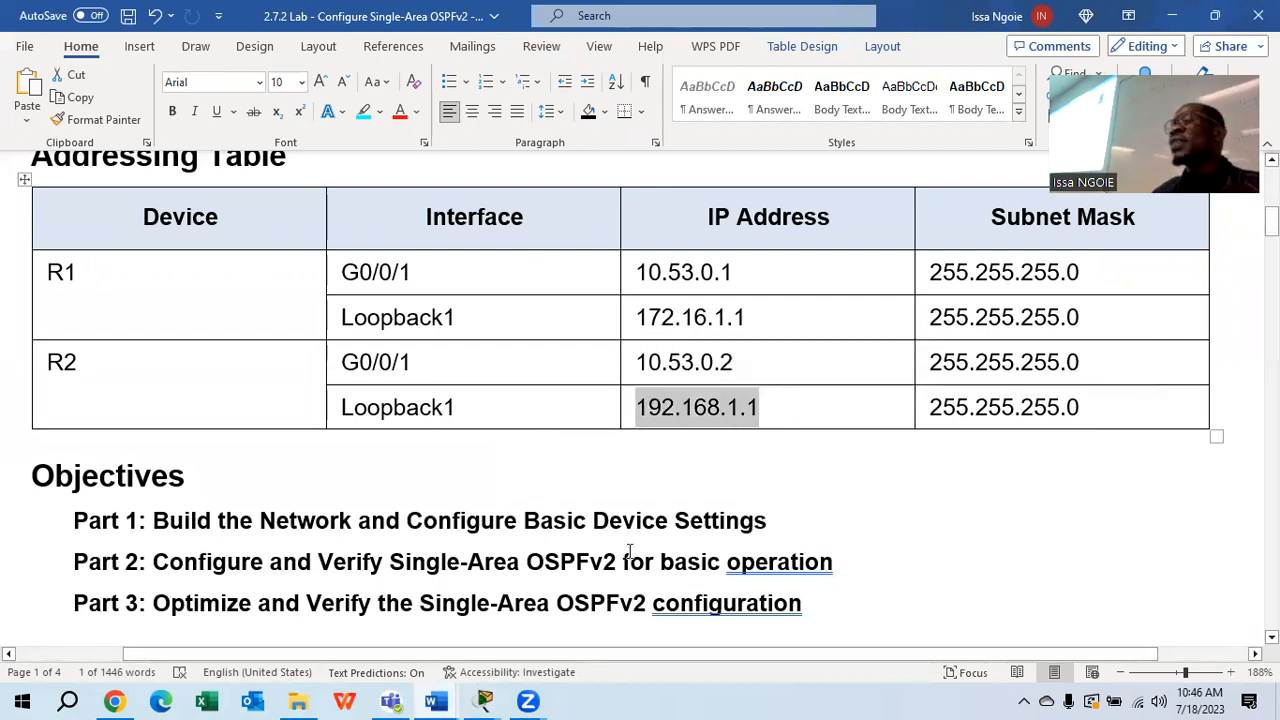
pyautogui.click(483, 700)
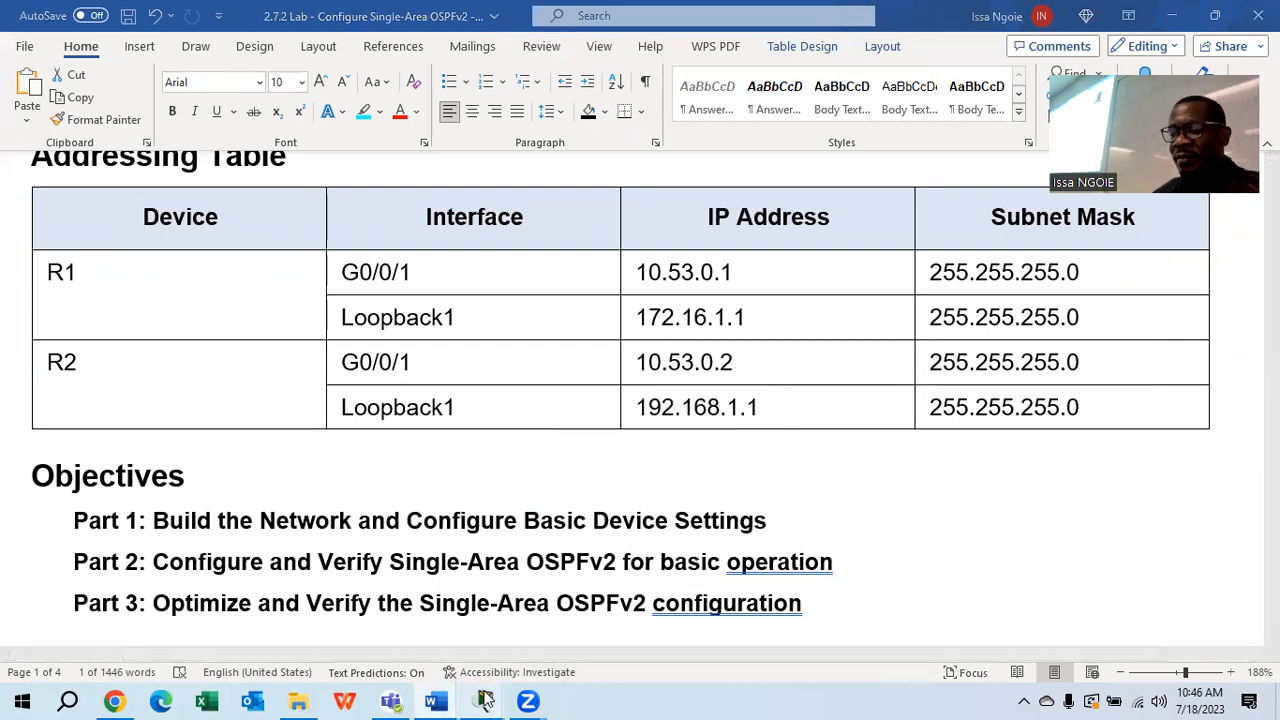
pyautogui.click(604, 651)
pyautogui.write('9')
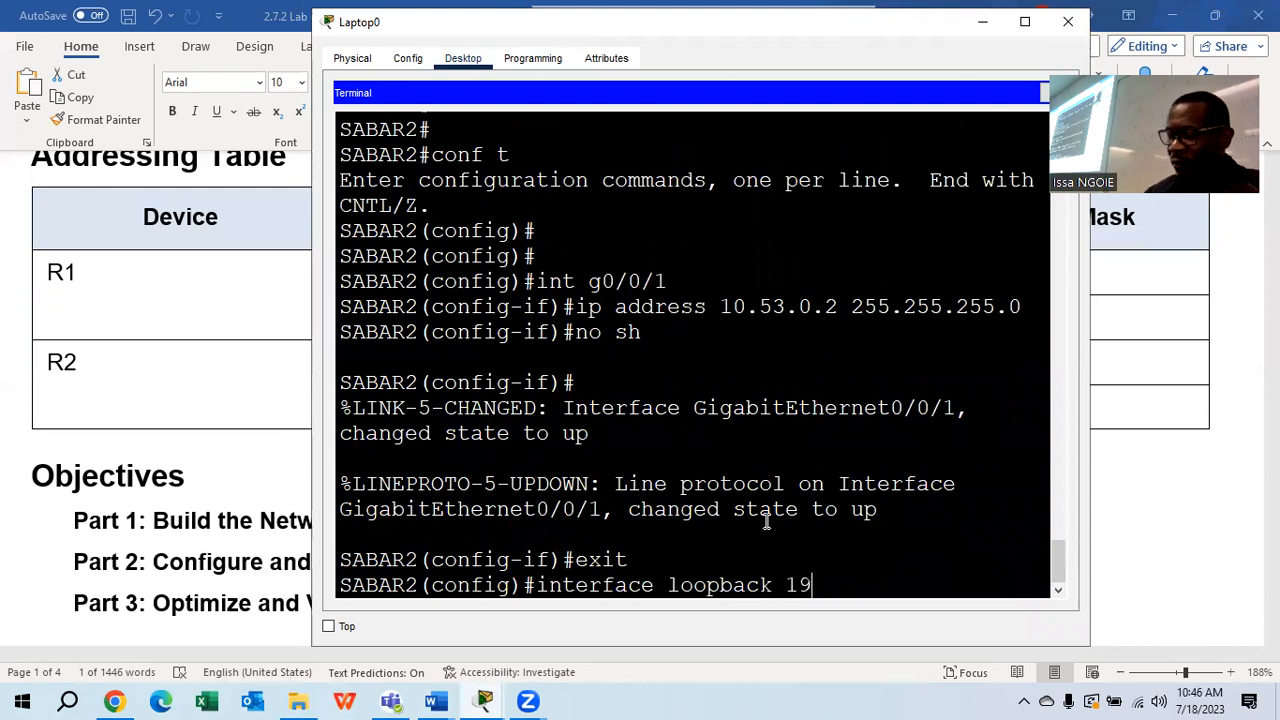
pyautogui.write('2.168.1.1')
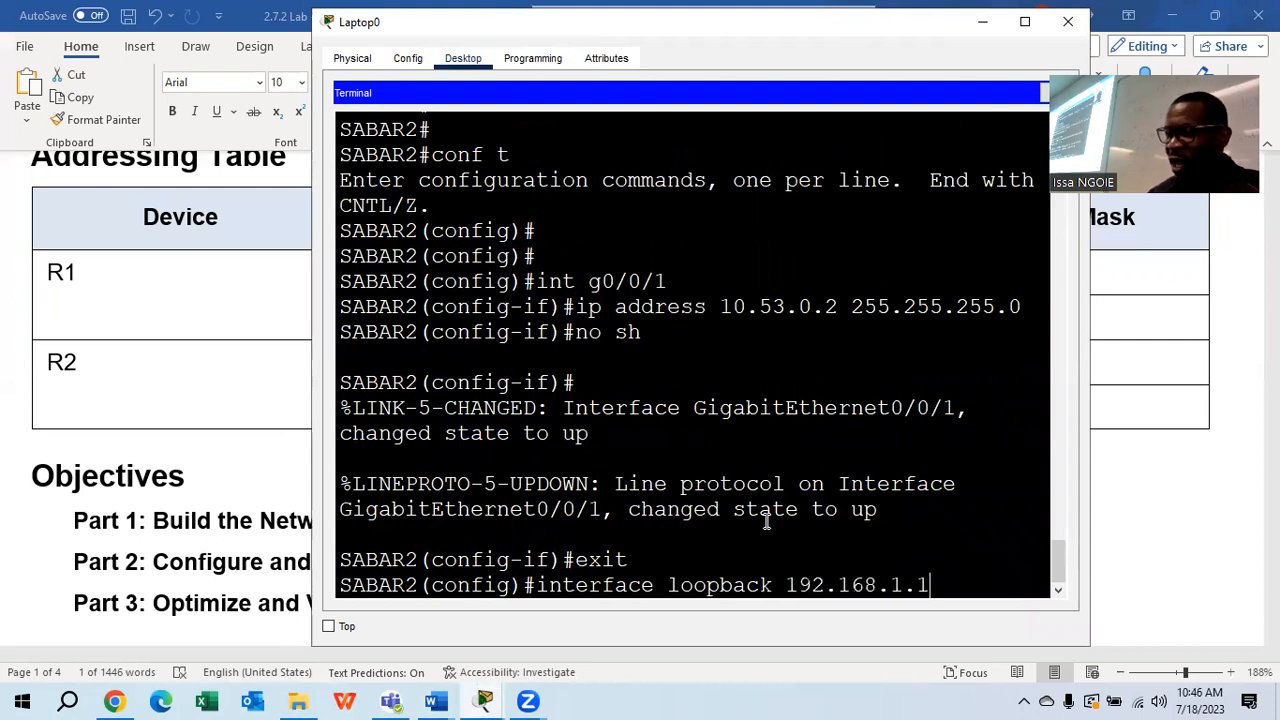
pyautogui.write(' 255.255.255.0')
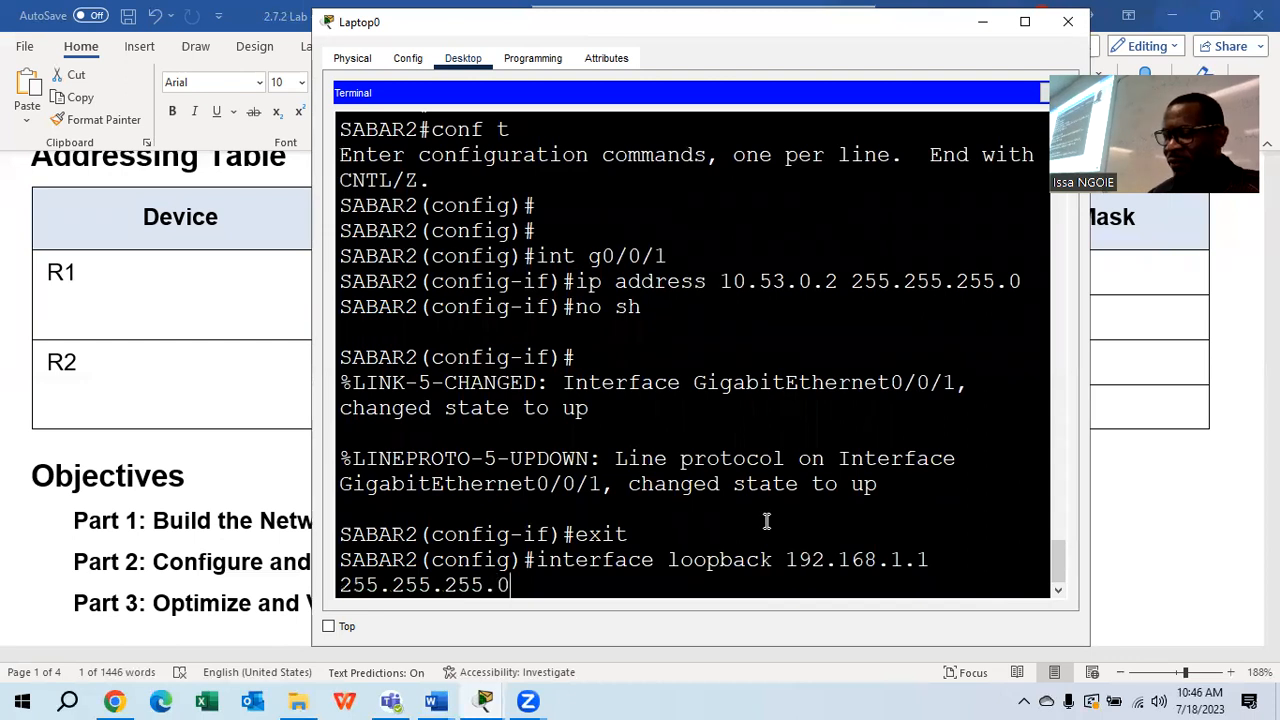
pyautogui.press('Return')
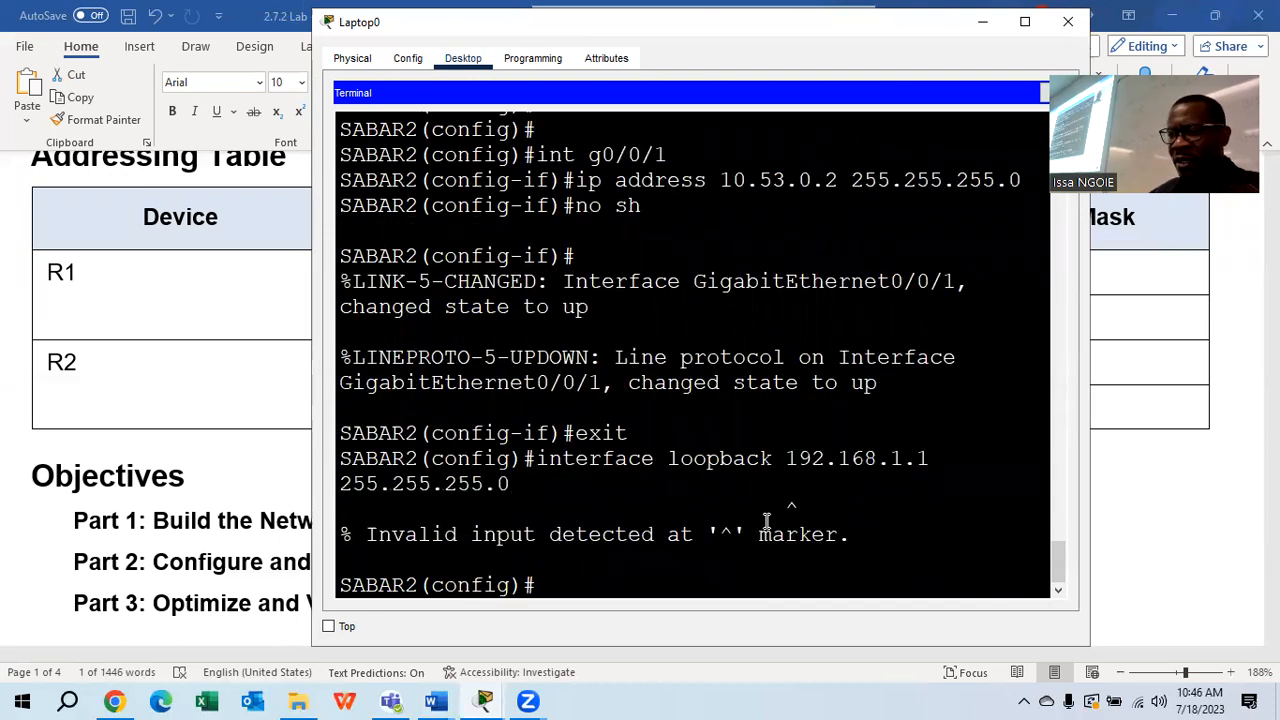
# Fix the rejected command, create Loopback1, and assign it 192.168.1.1 255.255.255.0
pyautogui.press('Up')
pyautogui.press('Left')
pyautogui.press('Left')
pyautogui.press('Left')
pyautogui.press('Left')
pyautogui.press('Left')
pyautogui.press('Left')
pyautogui.press('Left')
pyautogui.press('Left')
pyautogui.press('Left')
pyautogui.press('Left')
pyautogui.press('Left')
pyautogui.press('Left')
pyautogui.press('Left')
pyautogui.press('Left')
pyautogui.press('Left')
pyautogui.press('Left')
pyautogui.press('Left')
pyautogui.press('Left')
pyautogui.press('Left')
pyautogui.press('Left')
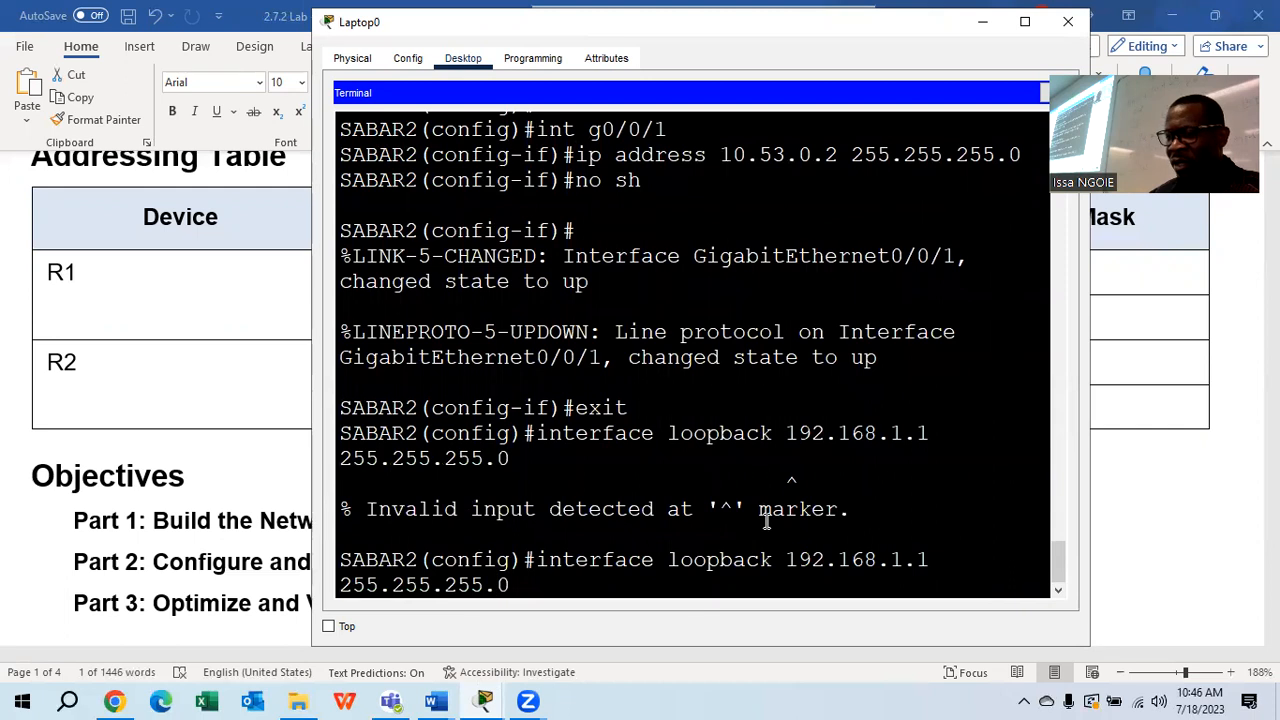
pyautogui.press('Right')
pyautogui.press('Right')
pyautogui.write('1')
pyautogui.press('Return')
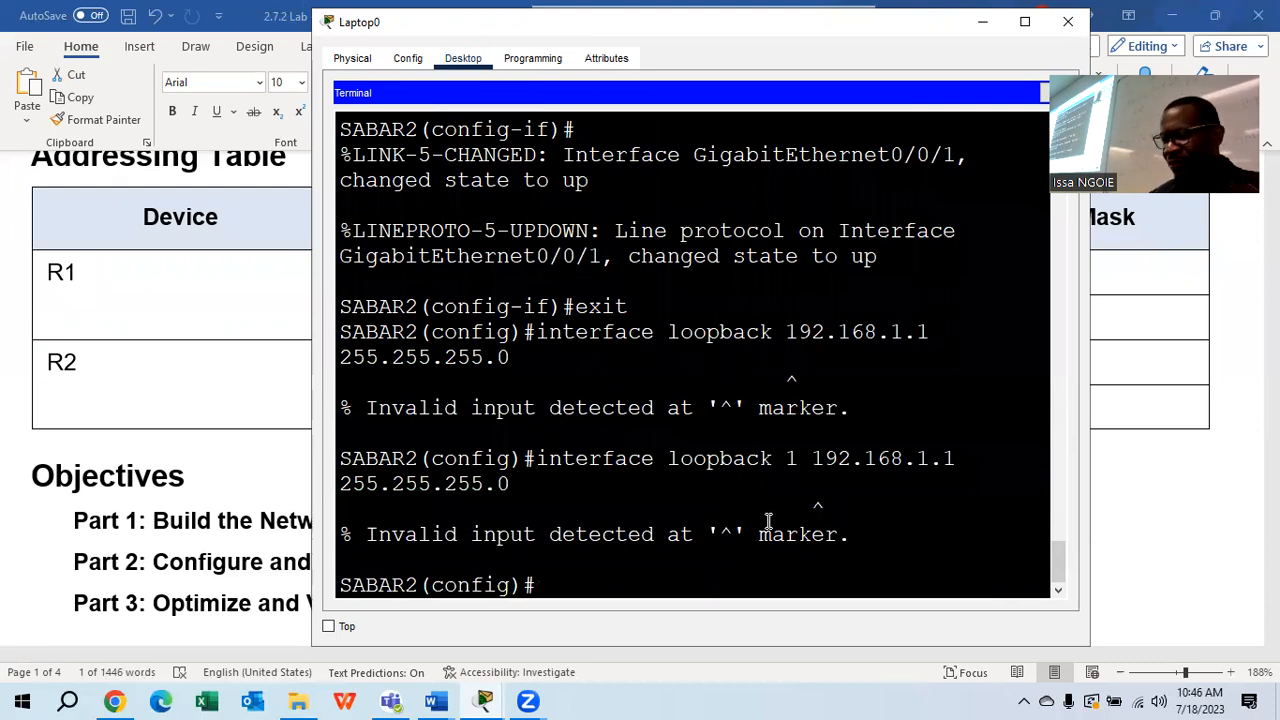
pyautogui.press('Up')
pyautogui.press('BackSpace')
pyautogui.press('BackSpace')
pyautogui.press('BackSpace')
pyautogui.press('BackSpace')
pyautogui.press('BackSpace')
pyautogui.press('BackSpace')
pyautogui.press('BackSpace')
pyautogui.press('BackSpace')
pyautogui.press('BackSpace')
pyautogui.press('BackSpace')
pyautogui.press('BackSpace')
pyautogui.press('BackSpace')
pyautogui.press('BackSpace')
pyautogui.press('BackSpace')
pyautogui.press('BackSpace')
pyautogui.press('BackSpace')
pyautogui.press('BackSpace')
pyautogui.press('BackSpace')
pyautogui.press('BackSpace')
pyautogui.press('BackSpace')
pyautogui.press('BackSpace')
pyautogui.press('BackSpace')
pyautogui.press('BackSpace')
pyautogui.press('BackSpace')
pyautogui.press('BackSpace')
pyautogui.press('Return')
pyautogui.write('ip address')
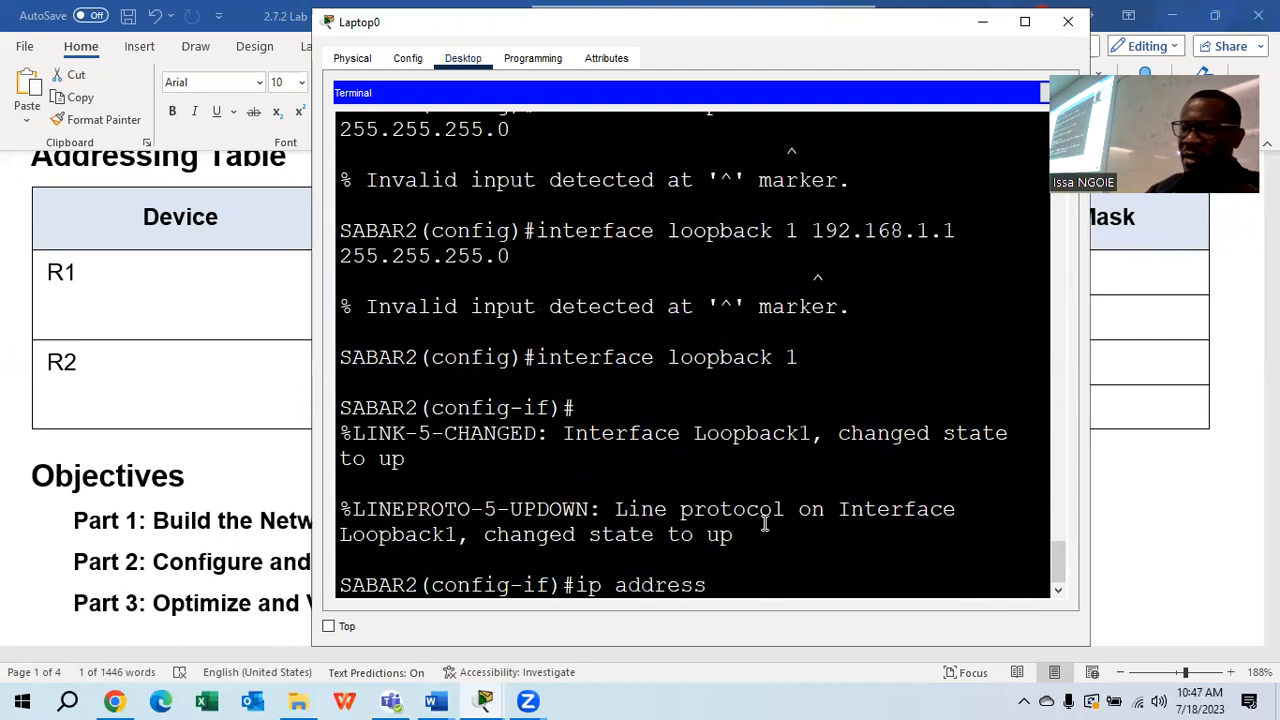
pyautogui.write(' 192.16')
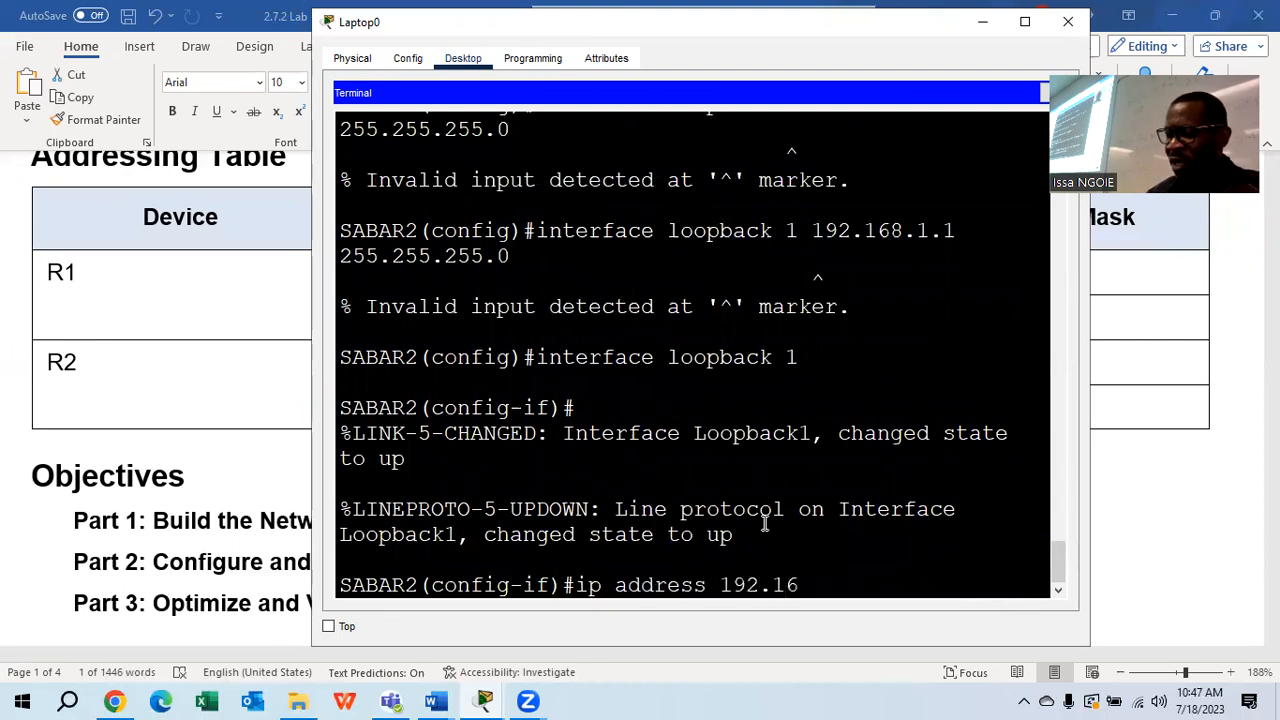
pyautogui.write('8.1.1 2')
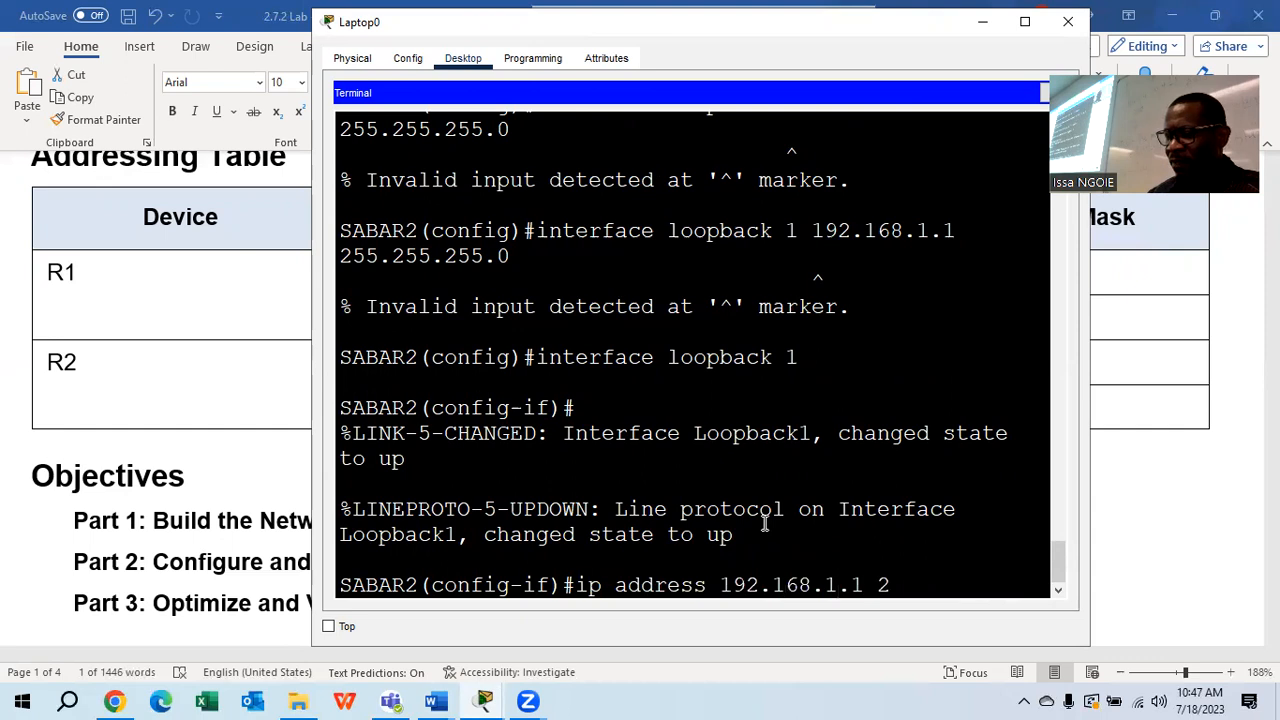
pyautogui.write('55.255.255.0')
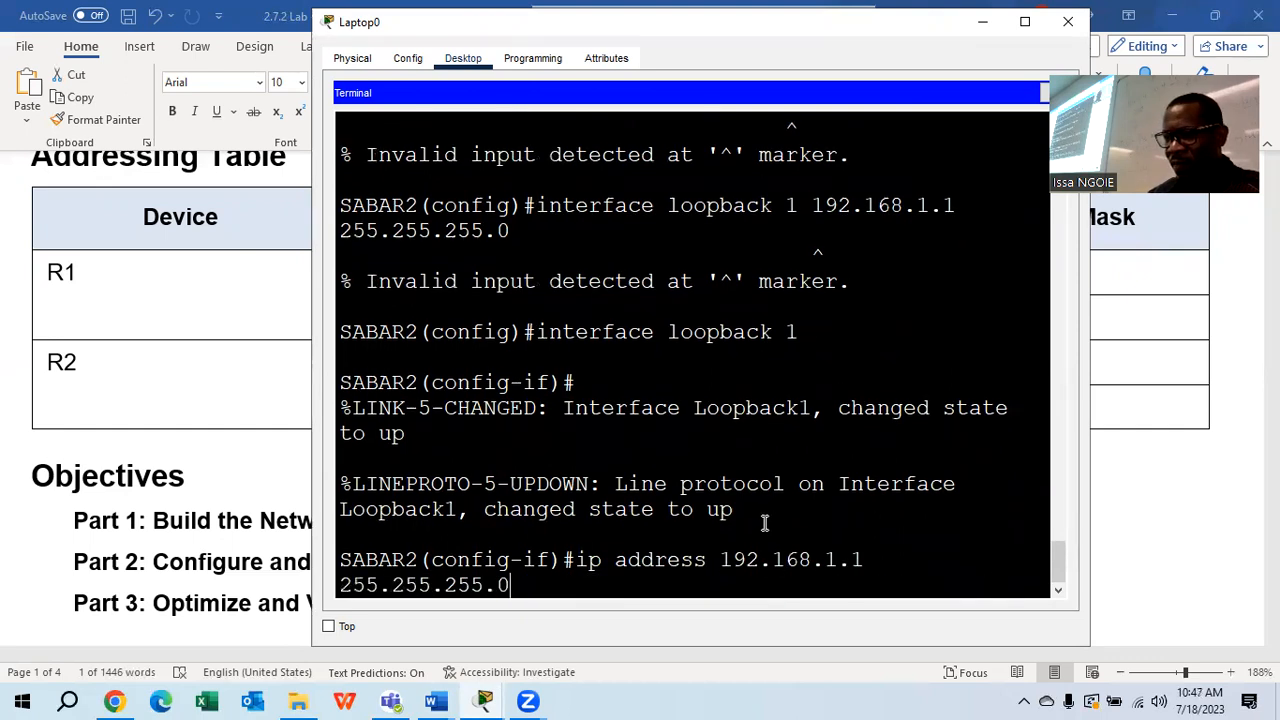
pyautogui.press('Return')
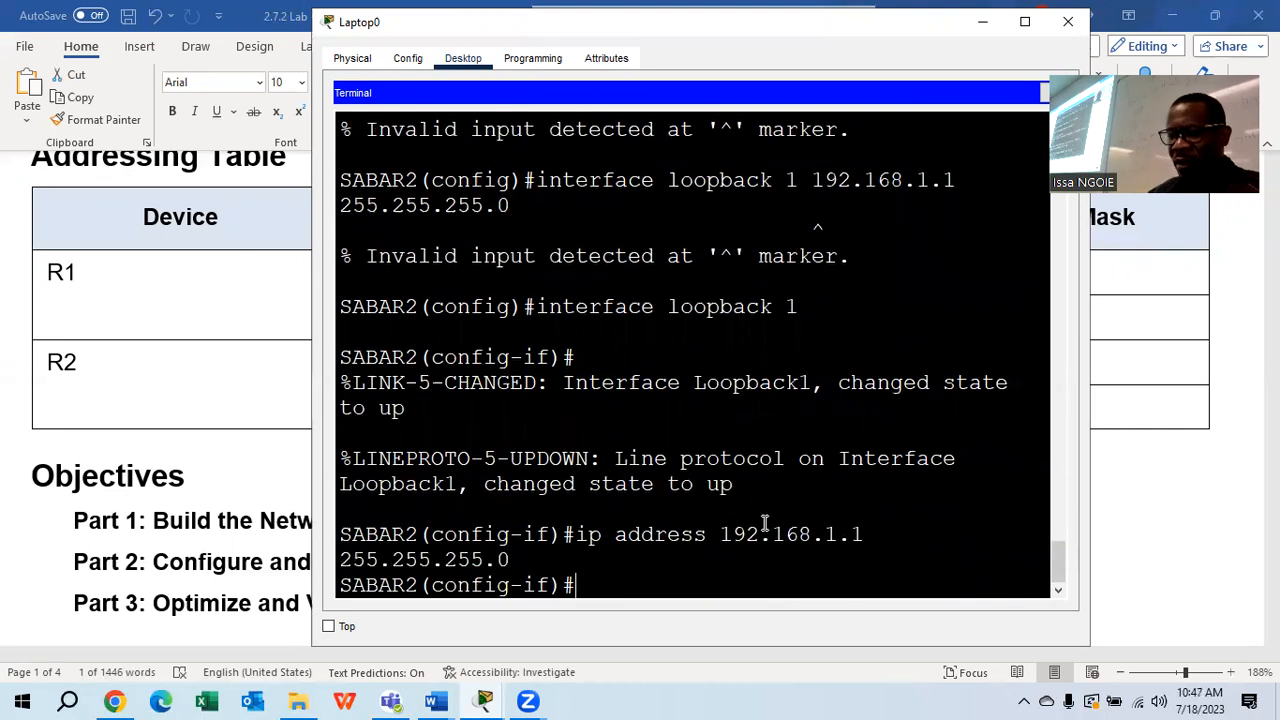
# Exit interface configuration and run do show ip int brief on SABAR2
pyautogui.write('exit')
pyautogui.press('Return')
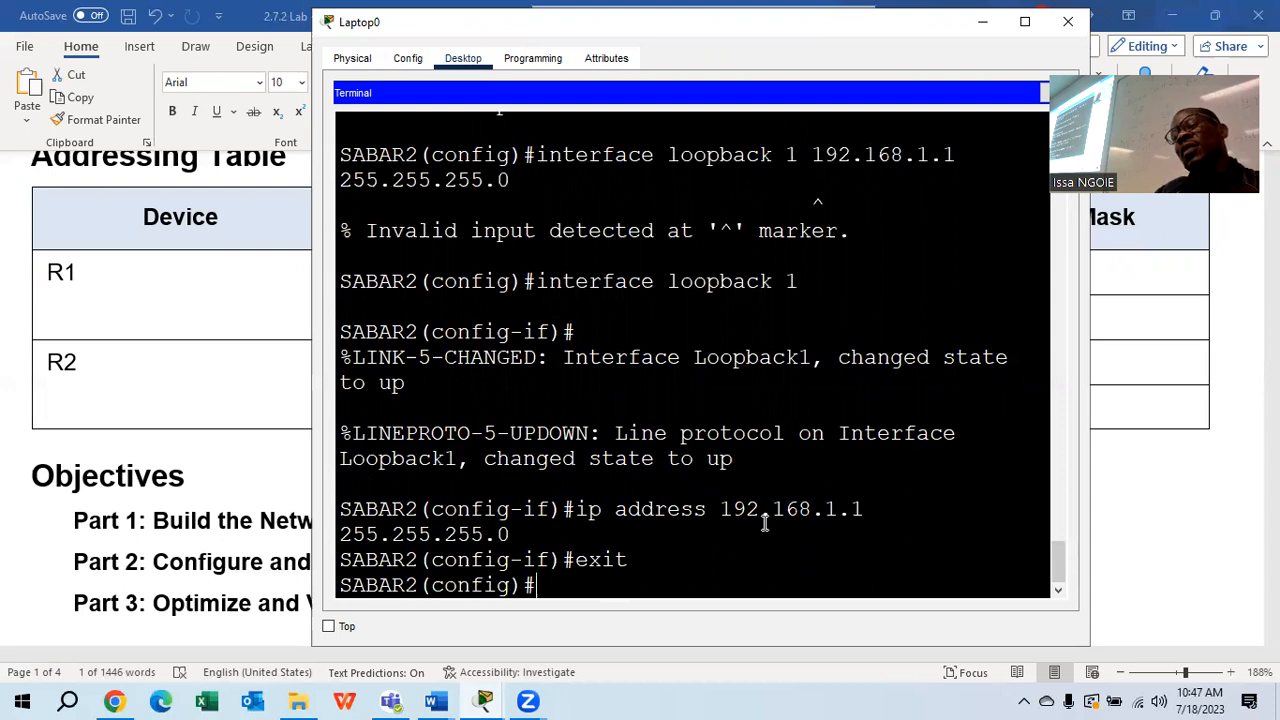
pyautogui.write('do show ')
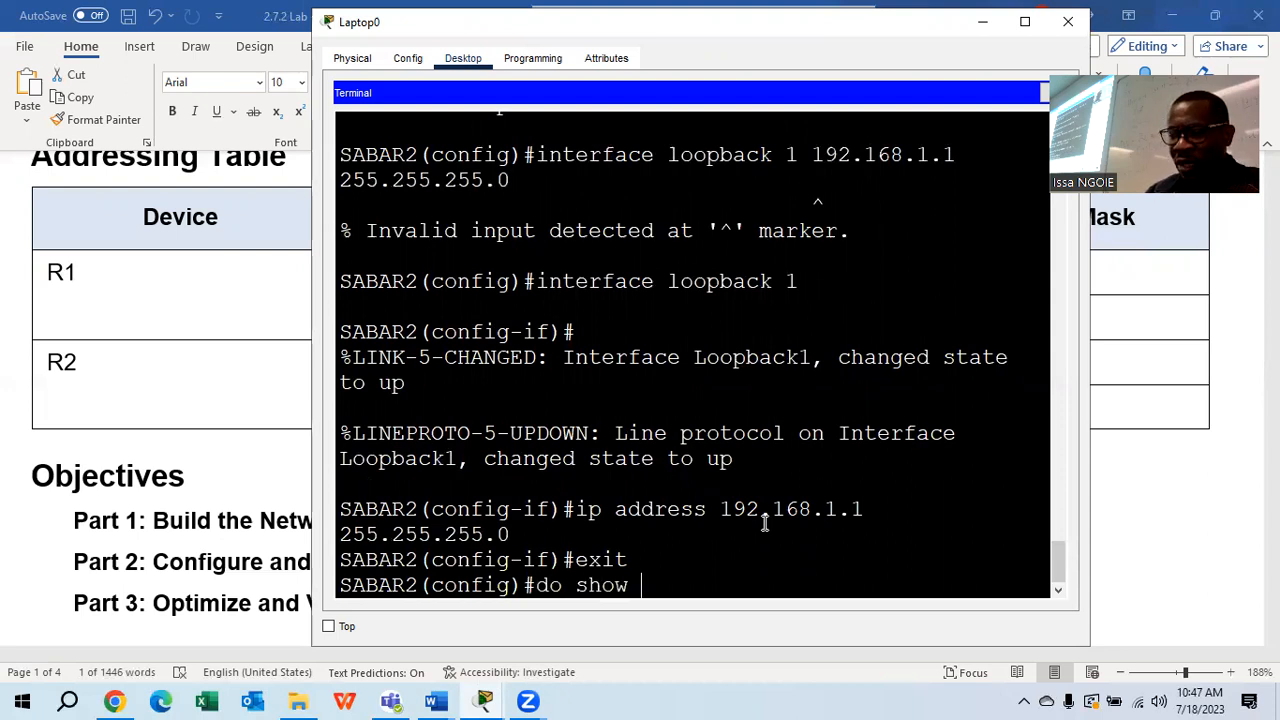
pyautogui.write('ip int brief')
pyautogui.press('Return')
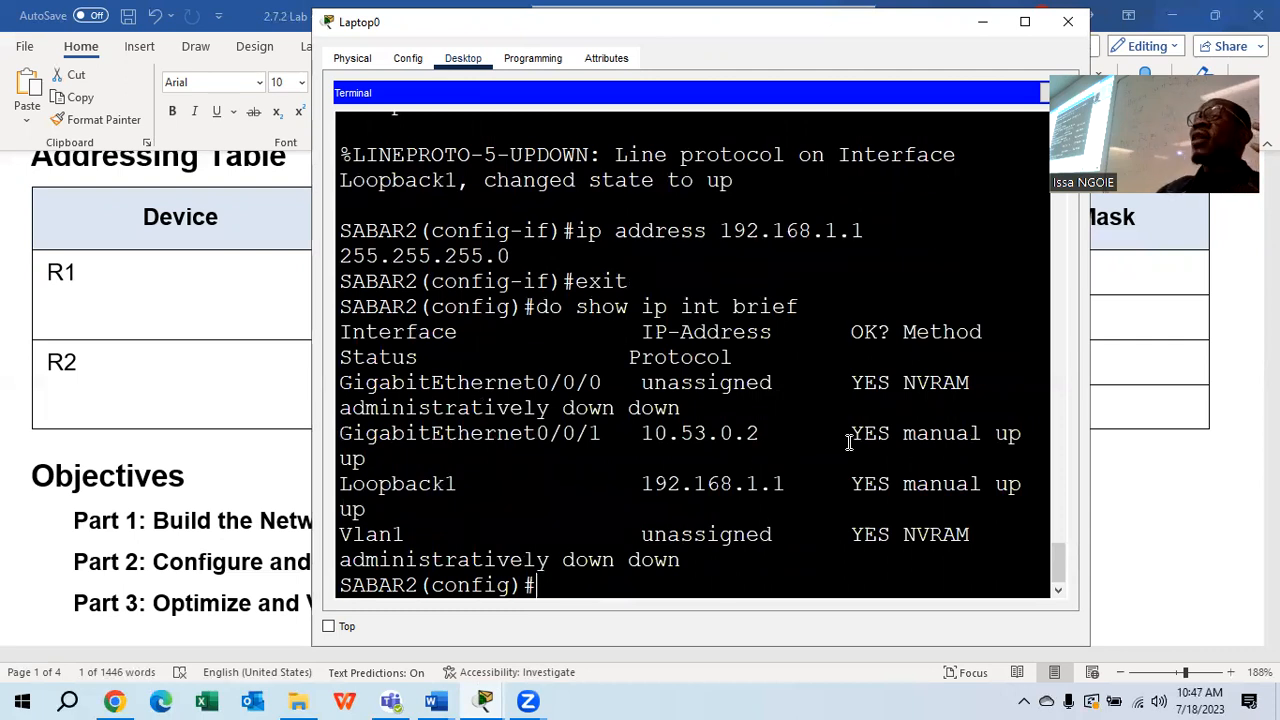
pyautogui.click(1024, 21)
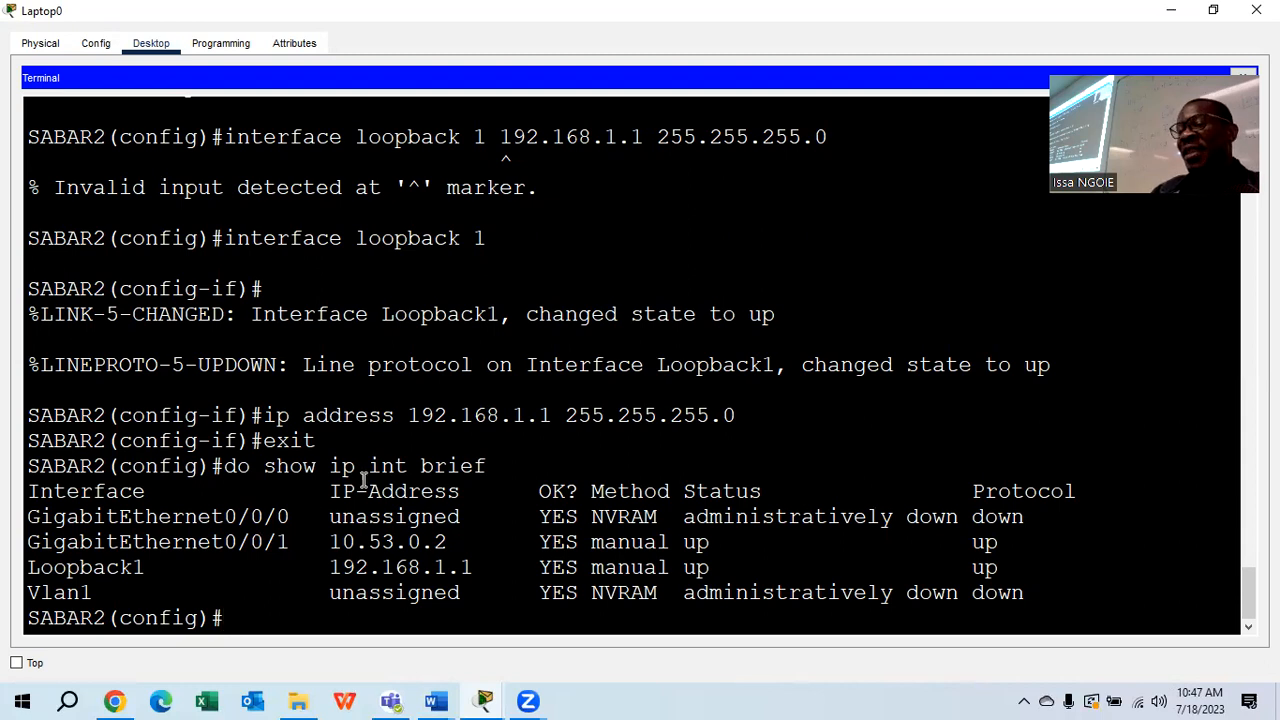
# Highlight the show command, then the Status and Protocol column headings of the summary
pyautogui.moveTo(493, 463); pyautogui.dragTo(238, 472)
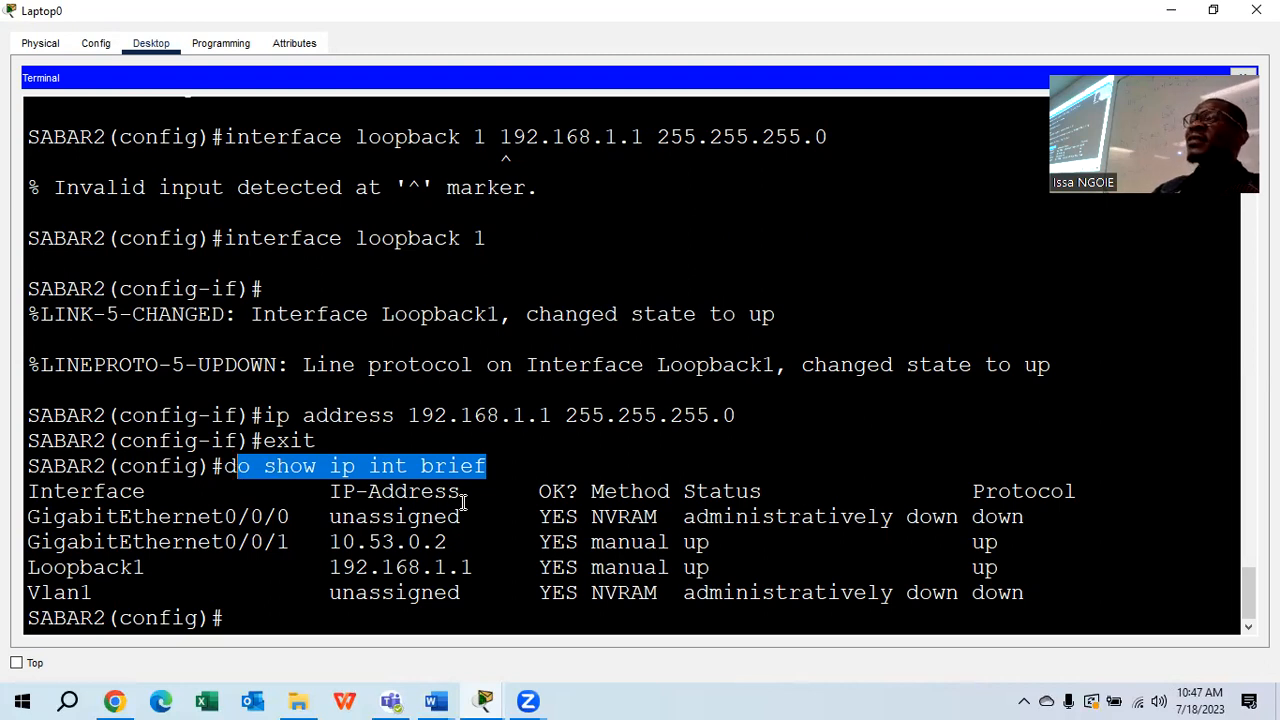
pyautogui.click(495, 607)
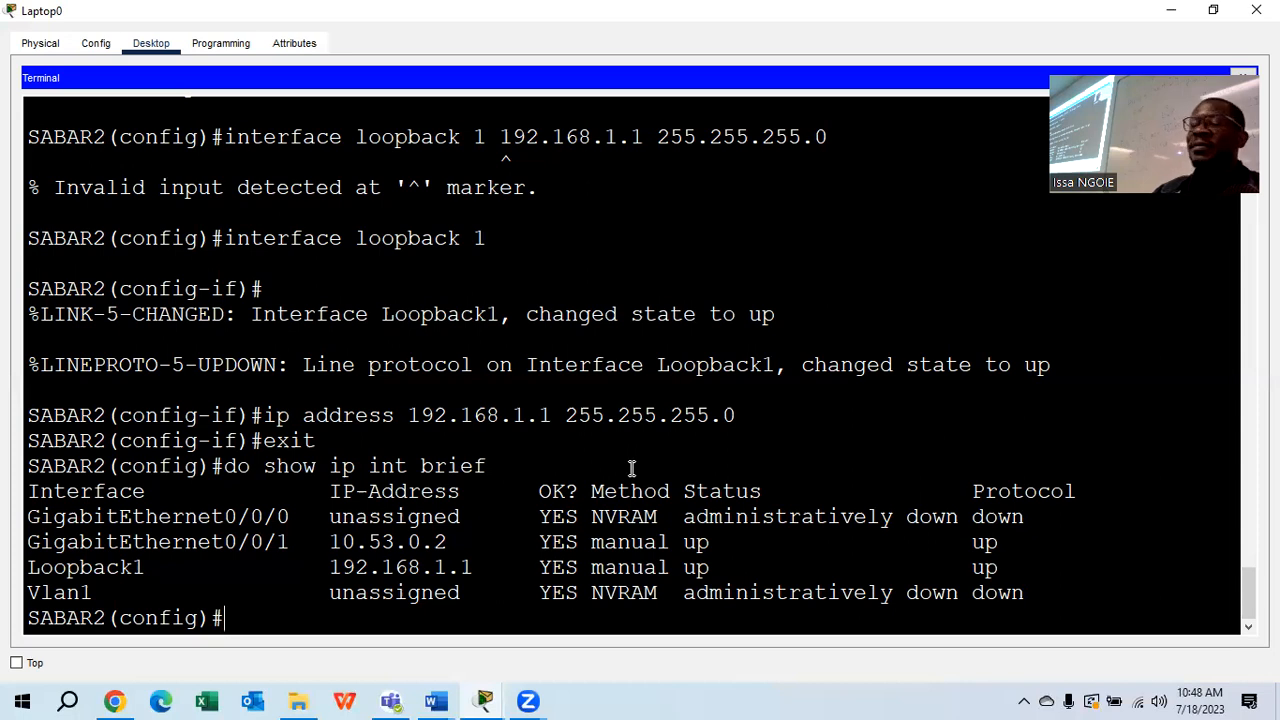
pyautogui.moveTo(778, 494); pyautogui.dragTo(688, 494)
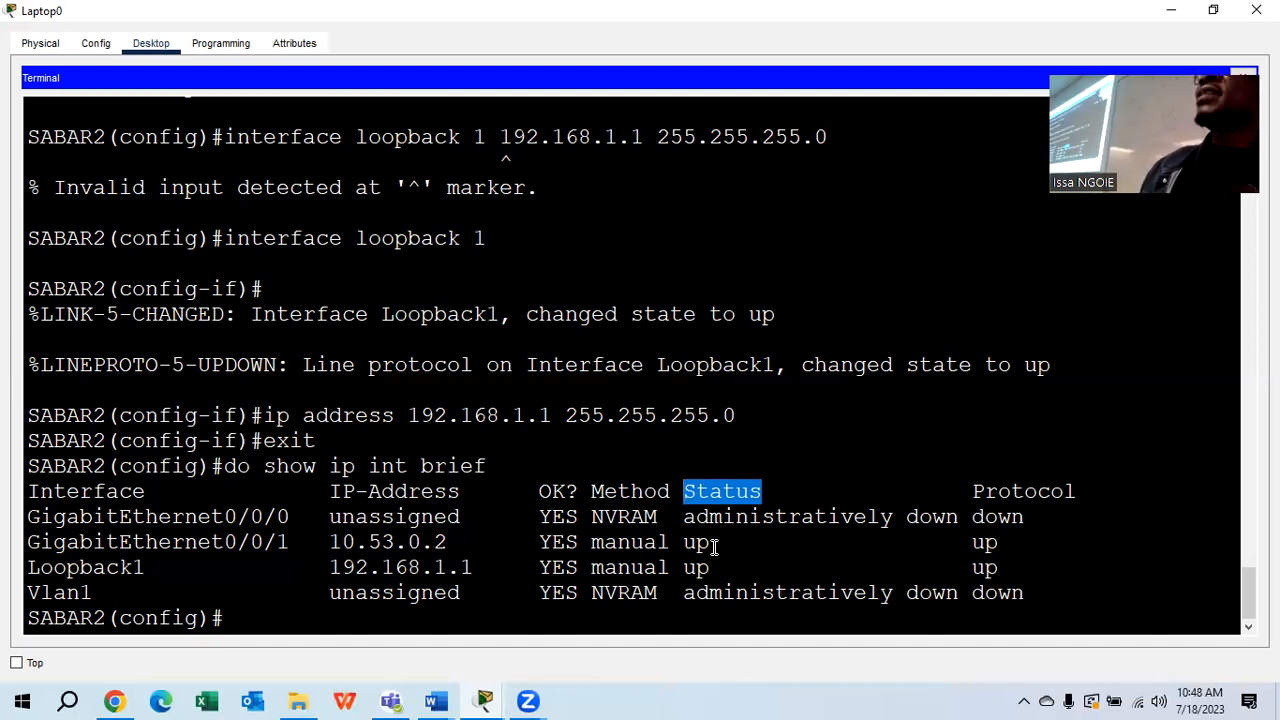
pyautogui.moveTo(1100, 492); pyautogui.dragTo(972, 492)
pyautogui.click(1002, 538)
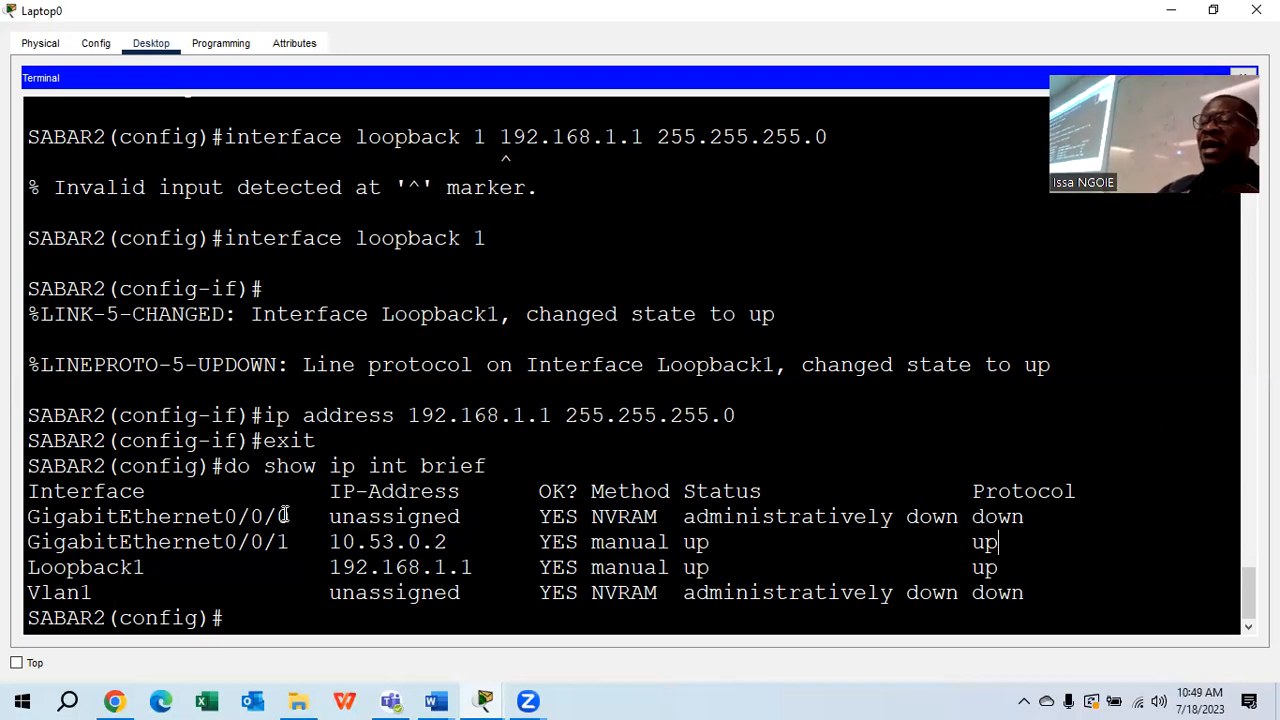
# Point out GigabitEthernet0/0/0 as unassigned and administratively down, then the Protocol column
pyautogui.moveTo(472, 517); pyautogui.dragTo(328, 517)
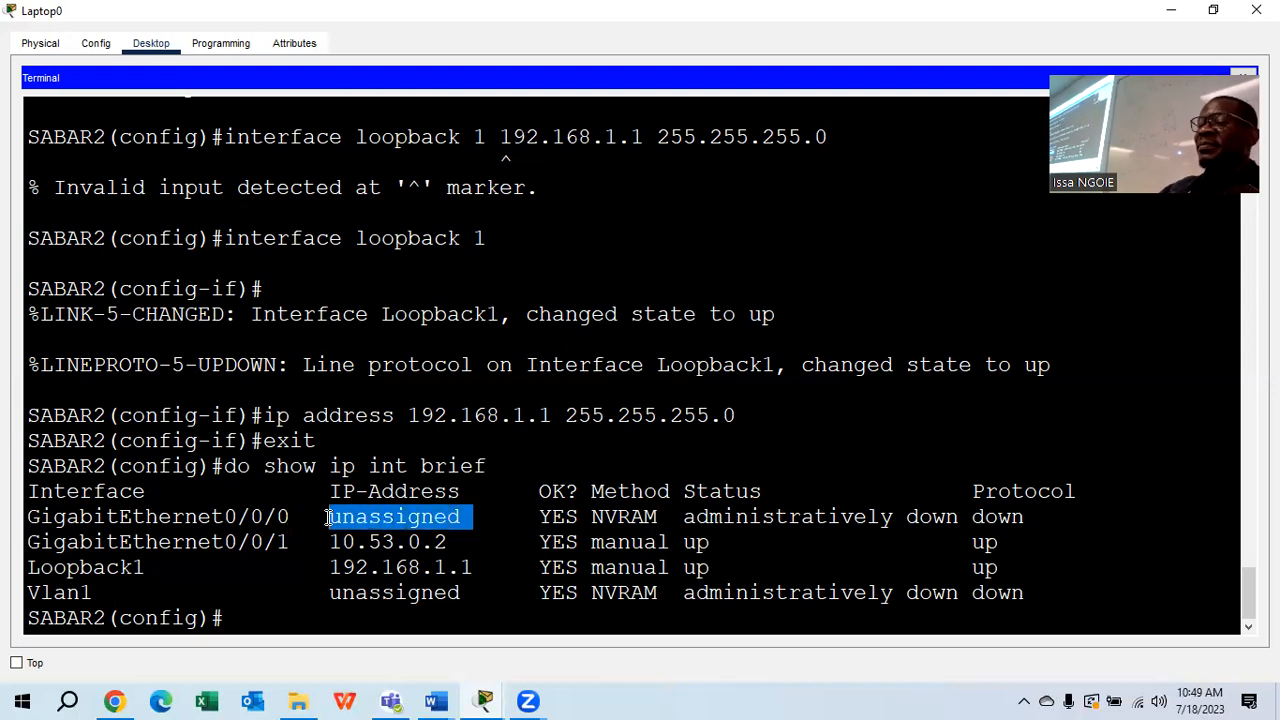
pyautogui.moveTo(957, 517); pyautogui.dragTo(695, 512)
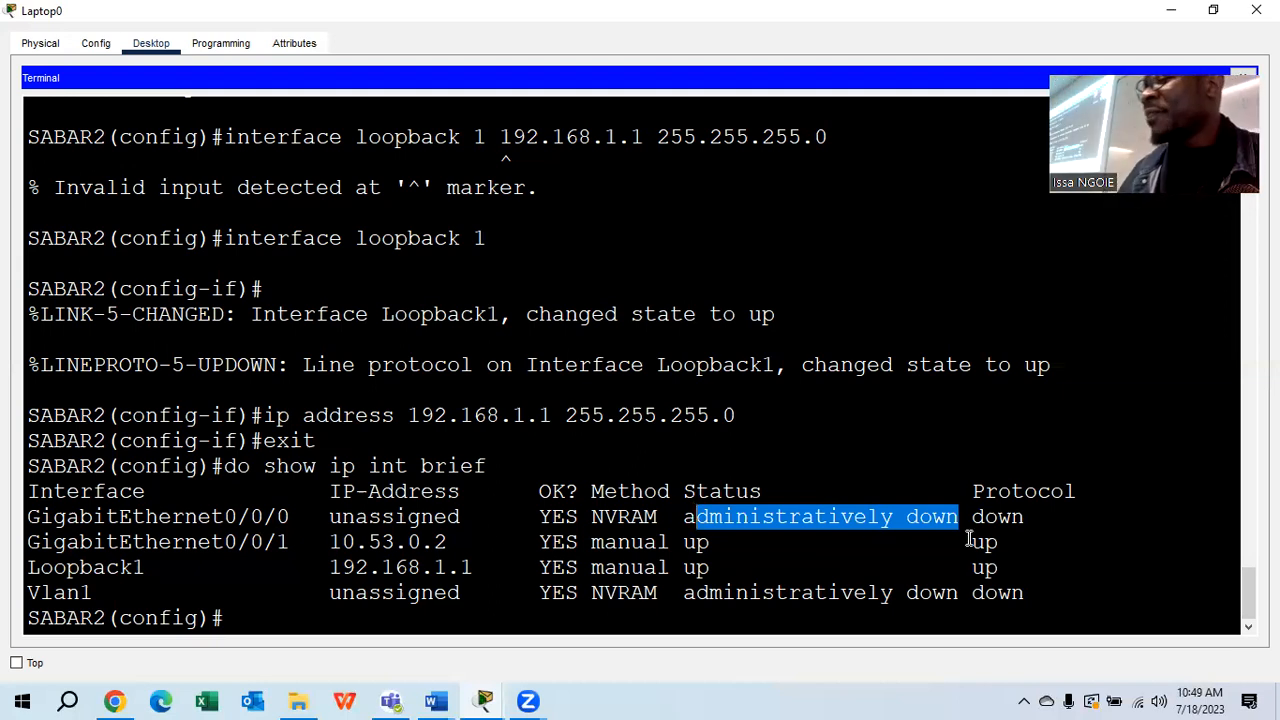
pyautogui.moveTo(1088, 491); pyautogui.dragTo(970, 489)
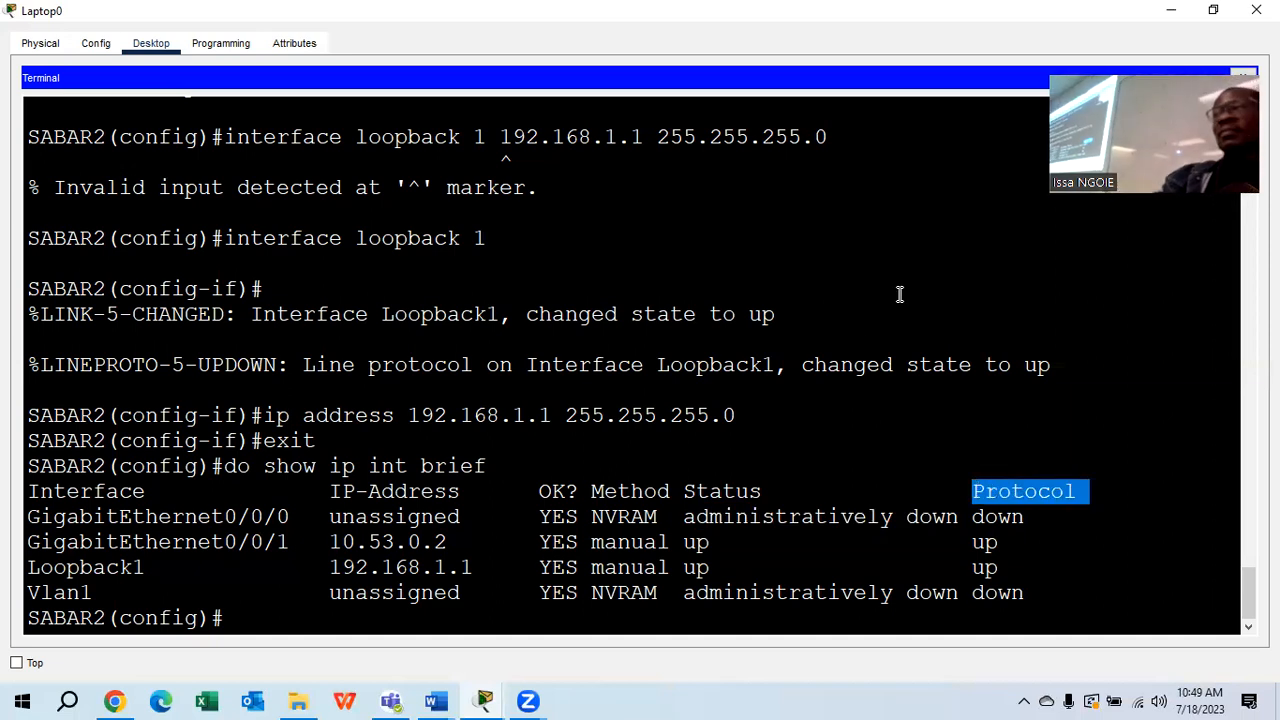
pyautogui.click(270, 624)
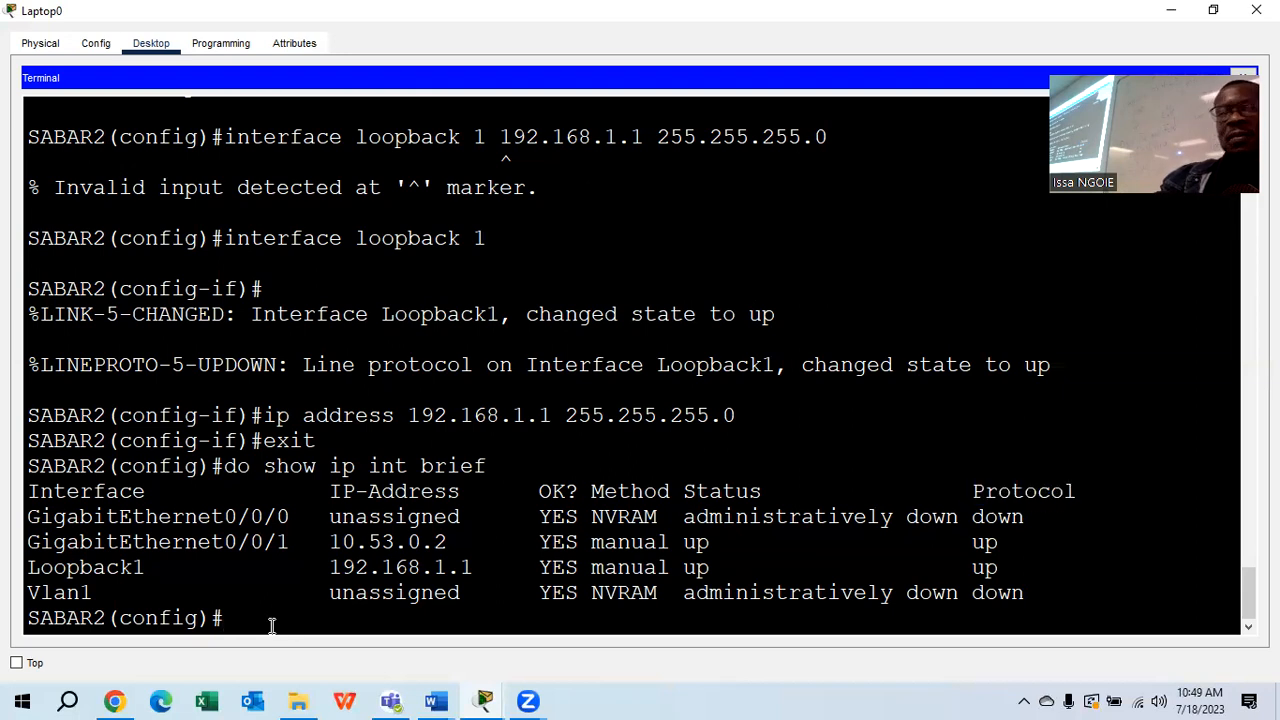
pyautogui.click(436, 698)
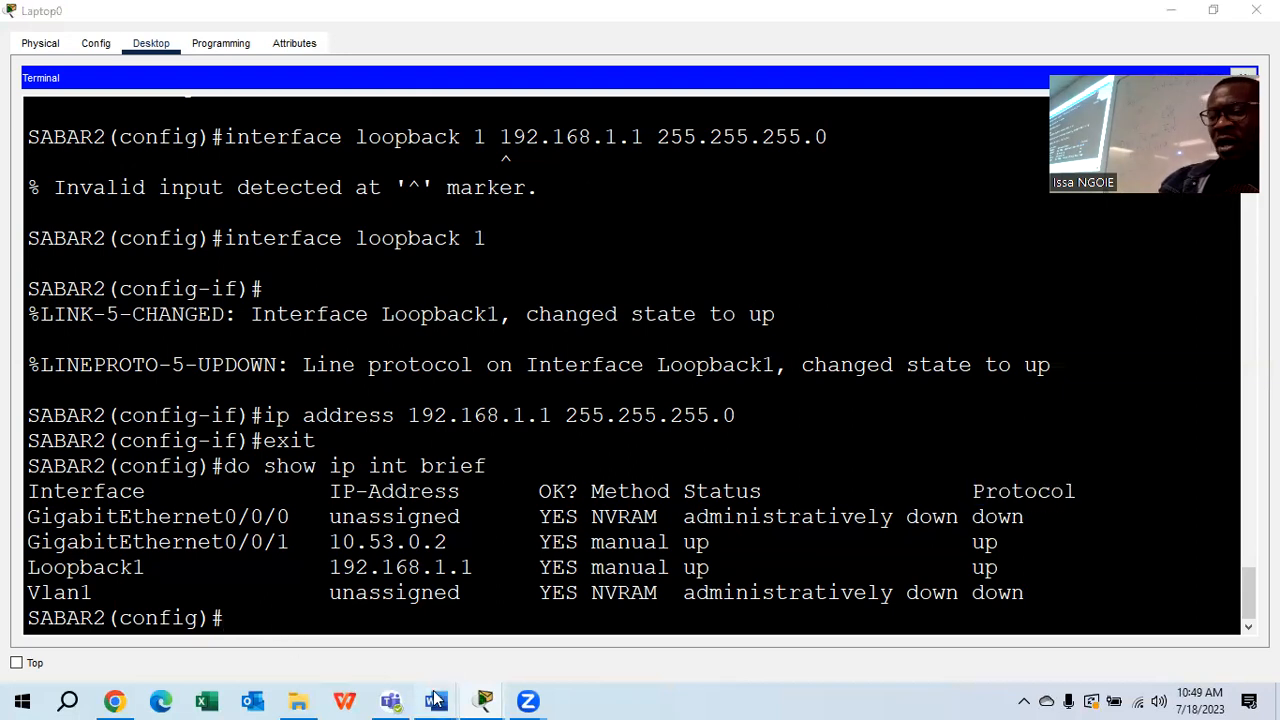
# In the Word lab document, select Part 2 Step 1 line b on entering OSPF process ID 56
pyautogui.click(615, 632)
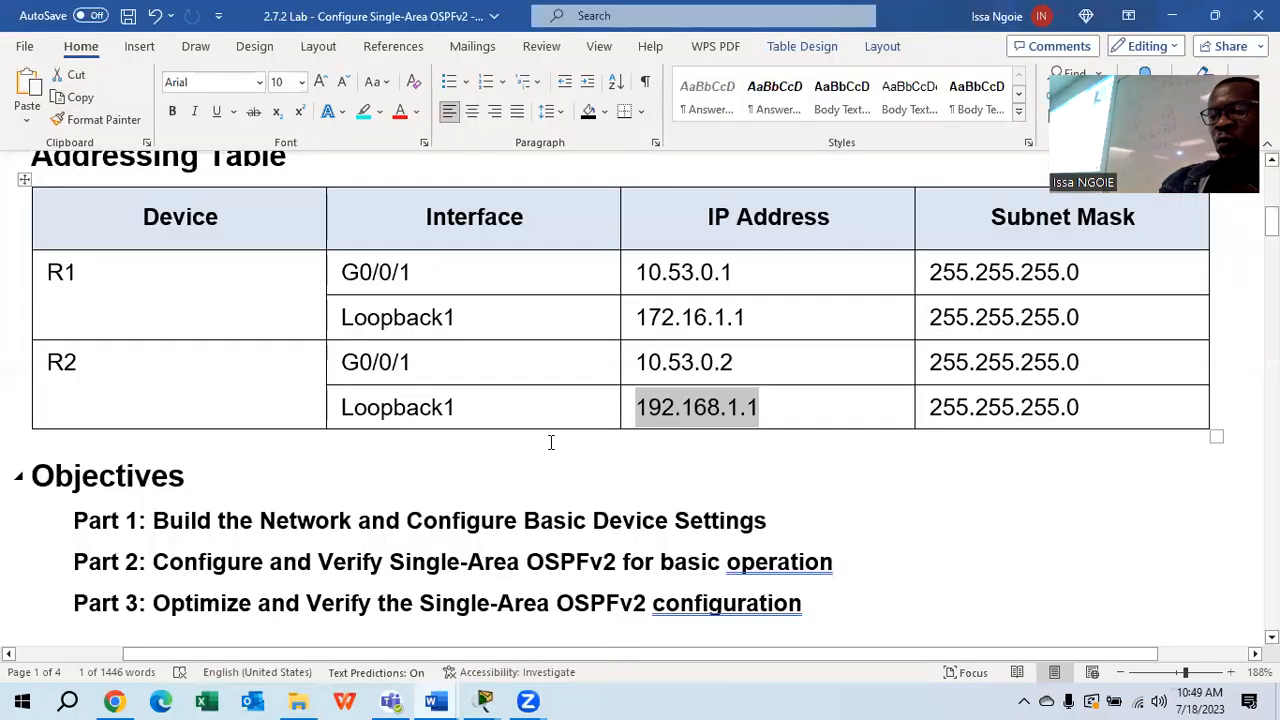
pyautogui.scroll(-3, 551, 440)
pyautogui.scroll(-15, 551, 440)
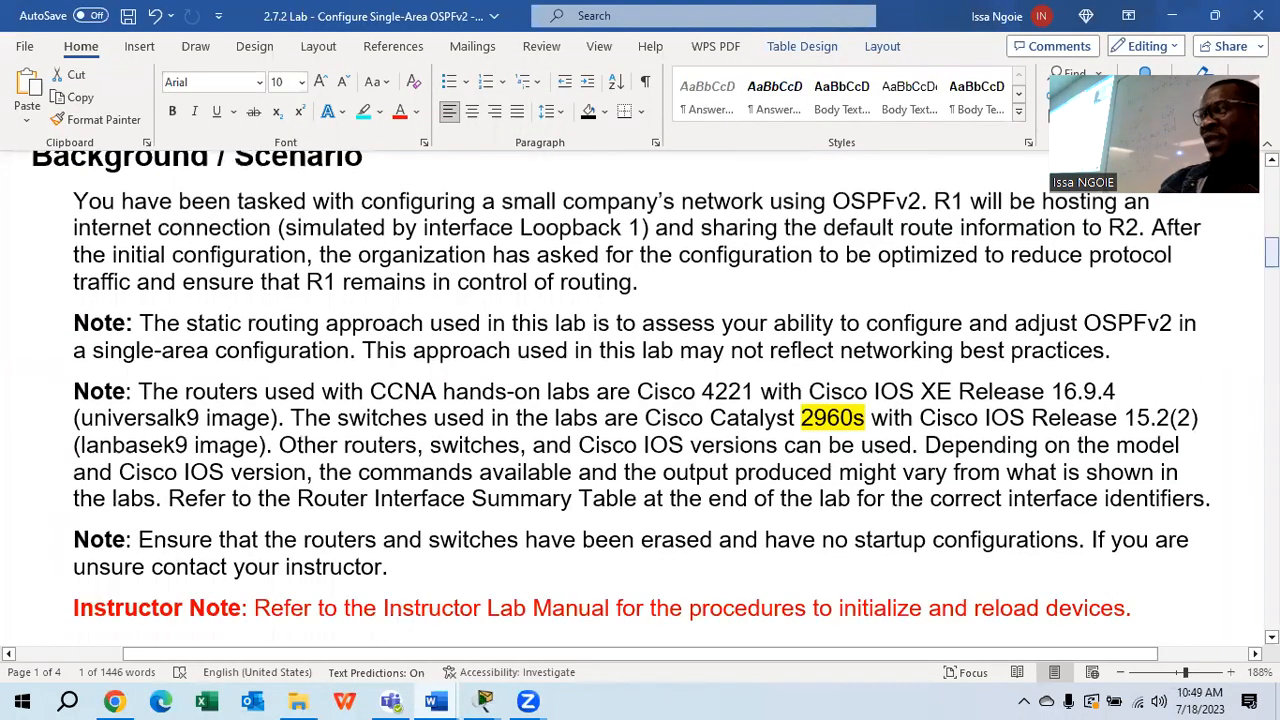
pyautogui.scroll(-11, 640, 395)
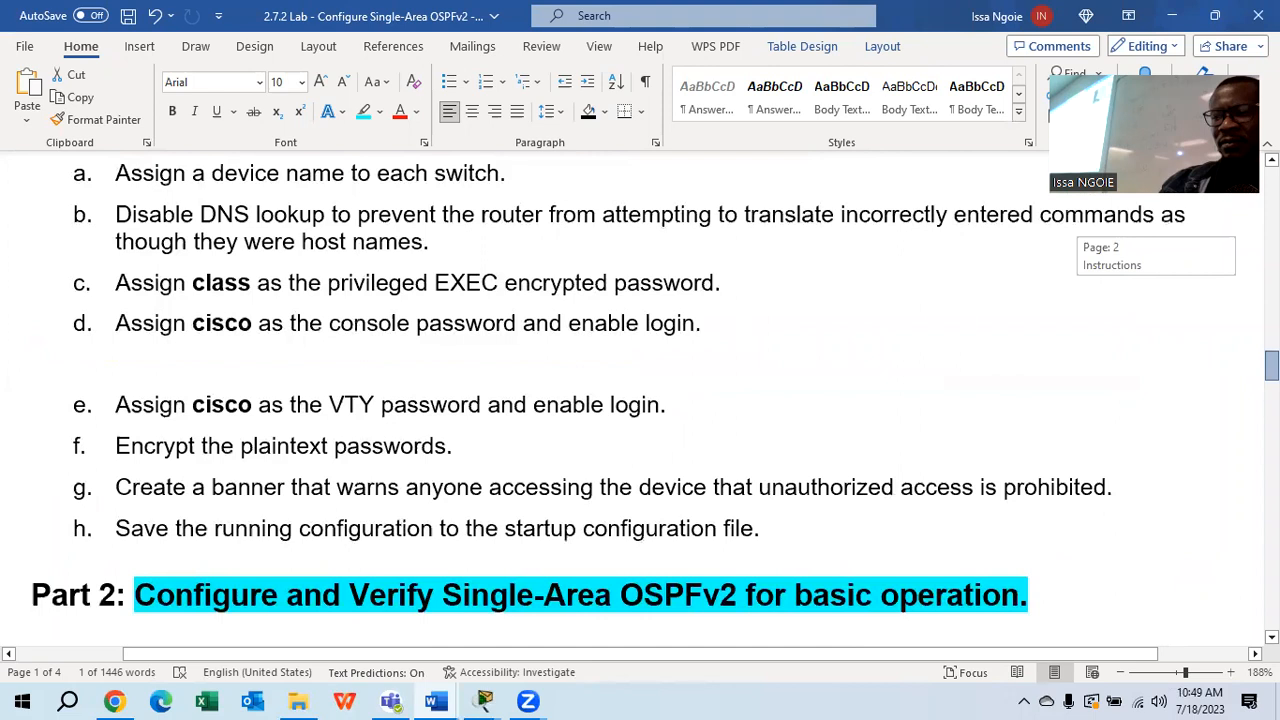
pyautogui.scroll(-8, 1246, 394)
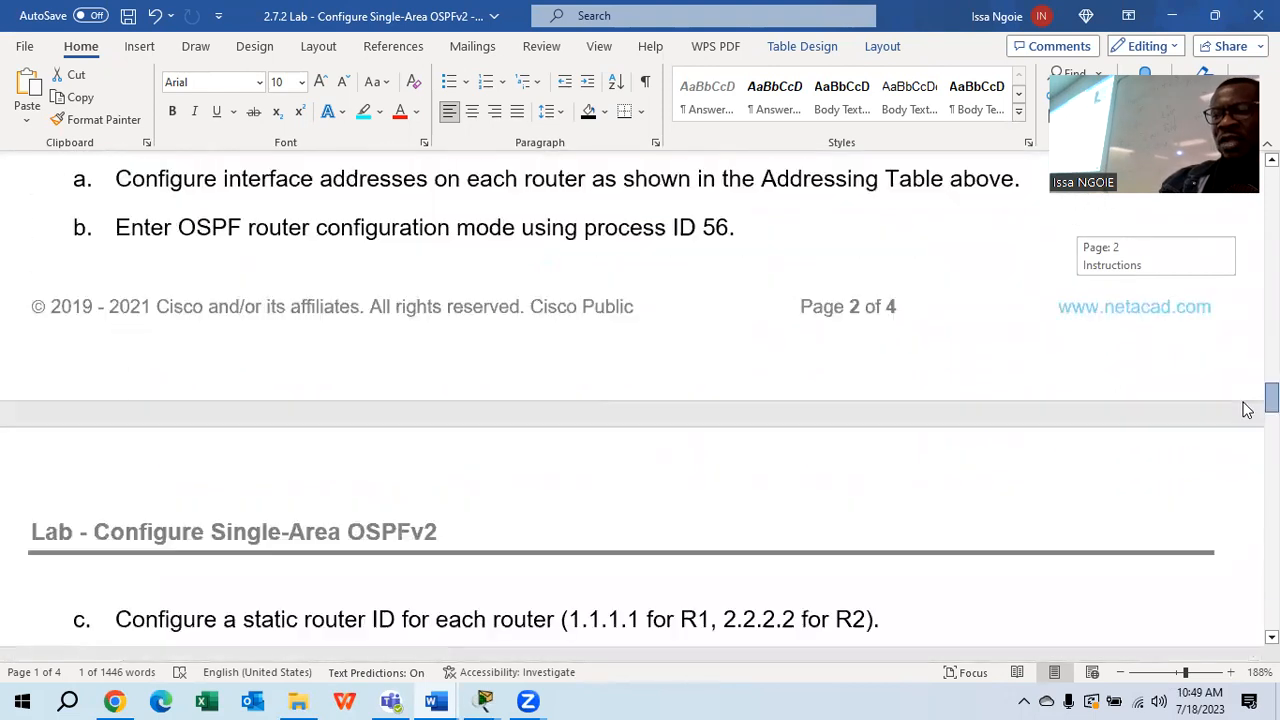
pyautogui.scroll(3, 1246, 394)
pyautogui.scroll(3, 1248, 402)
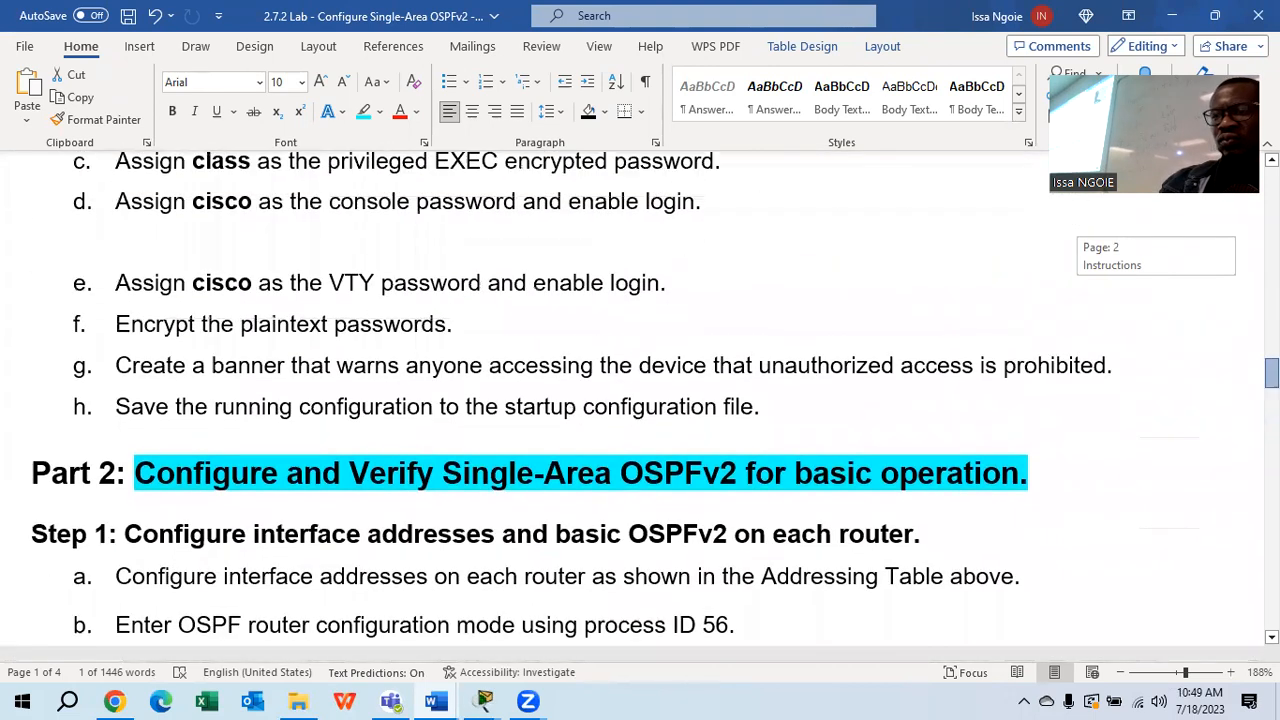
pyautogui.scroll(-2, 640, 398)
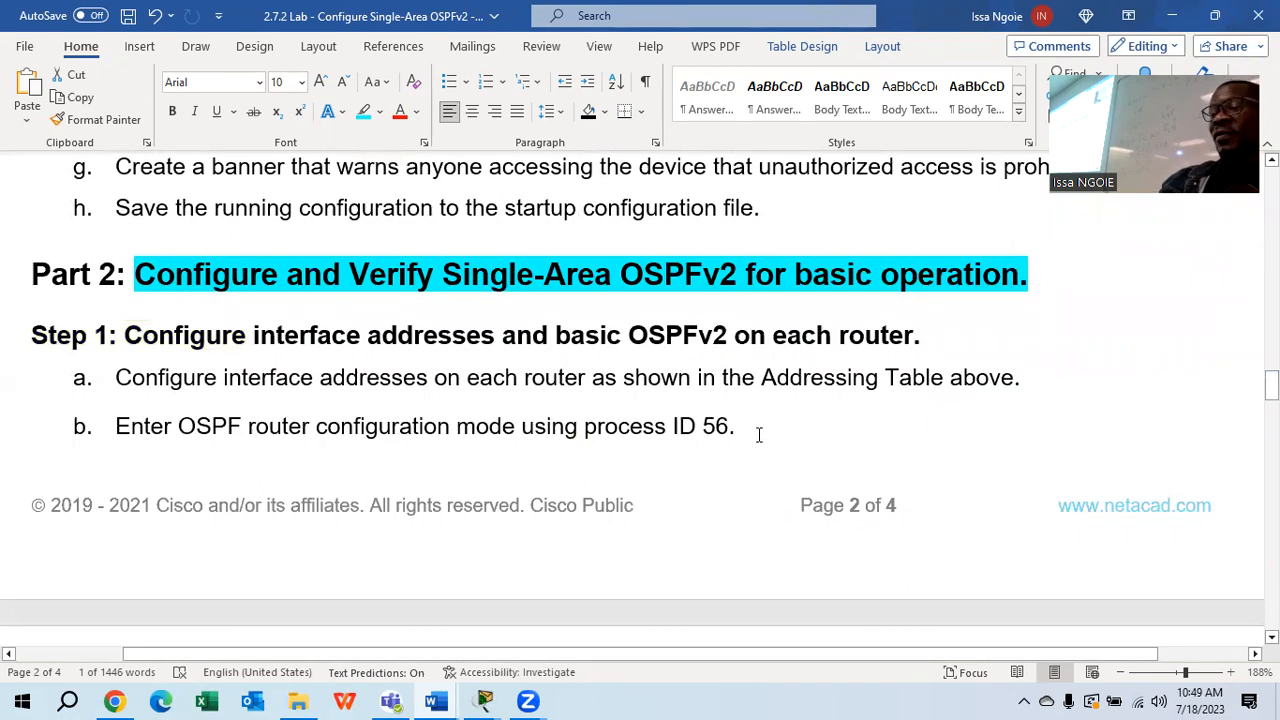
pyautogui.moveTo(757, 432); pyautogui.dragTo(135, 436)
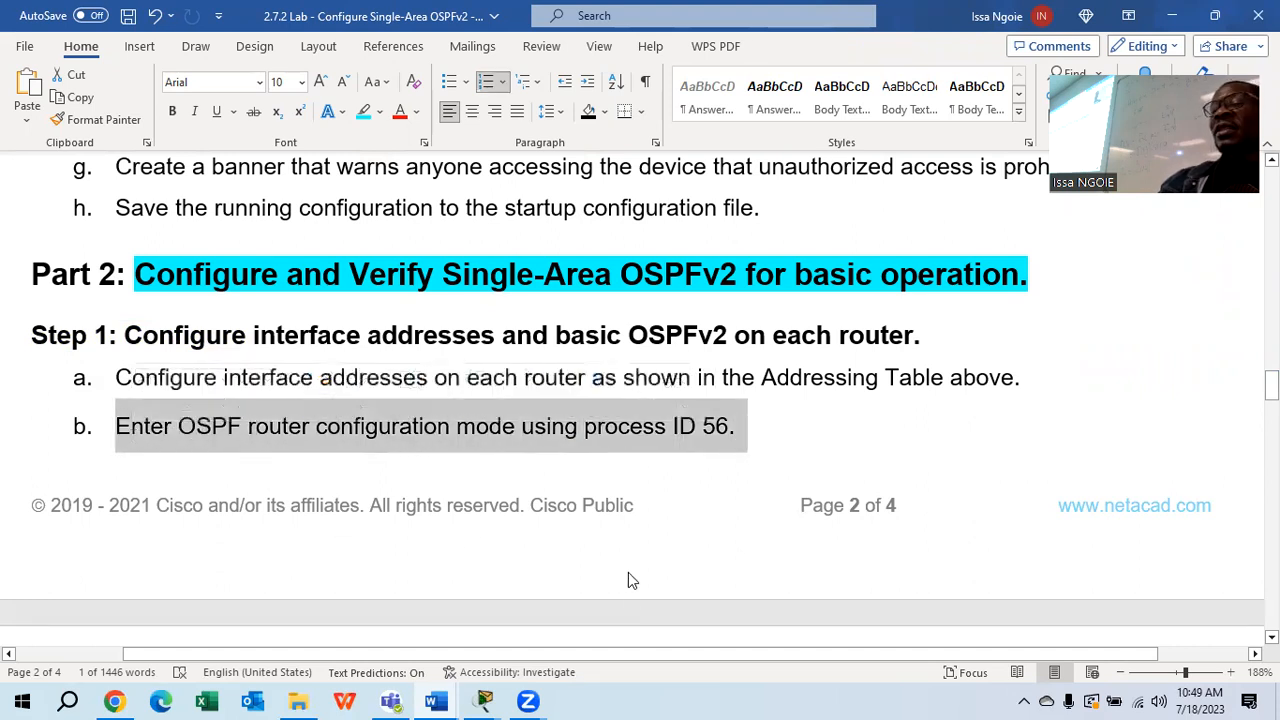
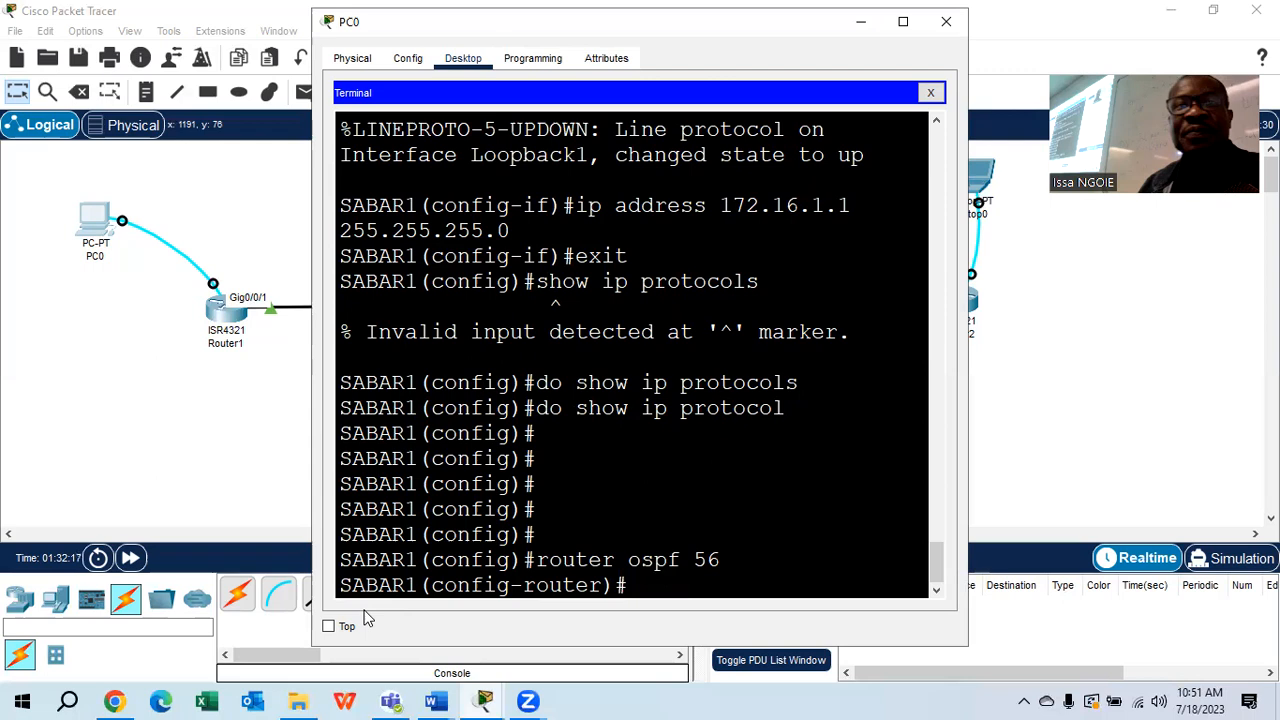
# Bring Laptop0 forward and open its terminal to router SABAR2
pyautogui.click(125, 420)
pyautogui.click(968, 185)
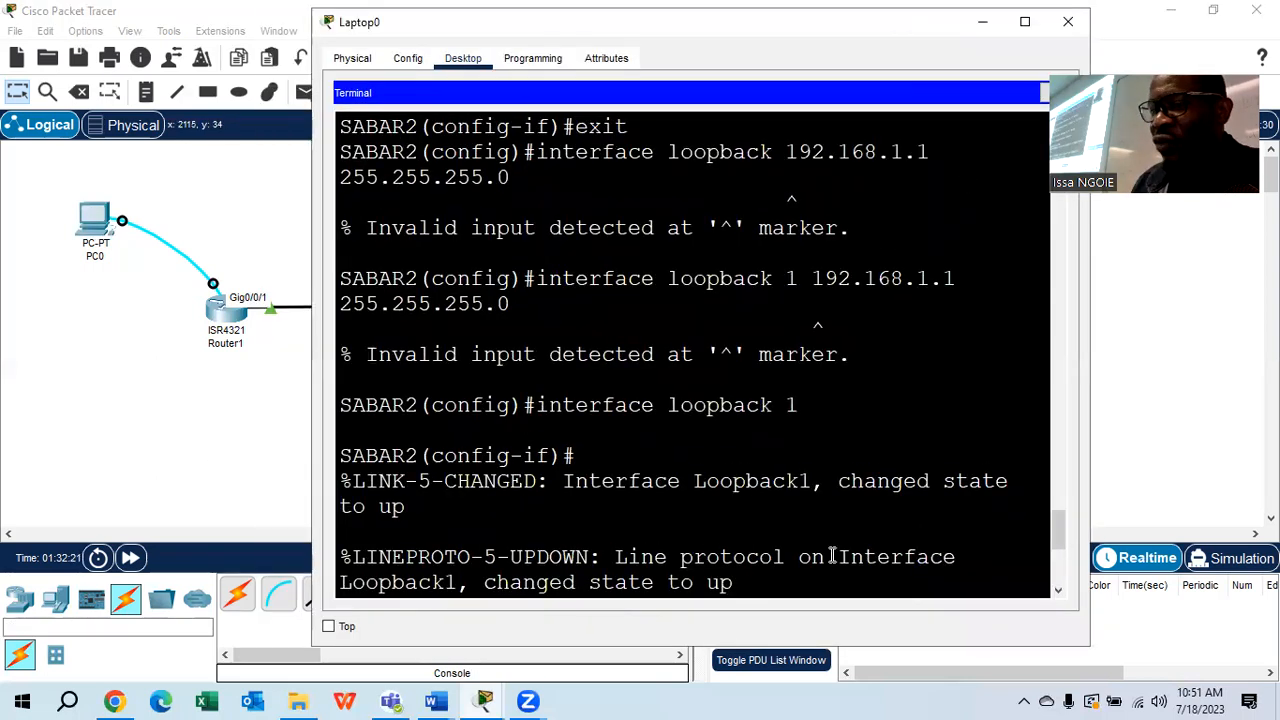
# Enter 'router ospf 56' on SABAR2 to reach the config-router prompt
pyautogui.press('Return')
pyautogui.press('Return')
pyautogui.press('Return')
pyautogui.press('Return')
pyautogui.press('Return')
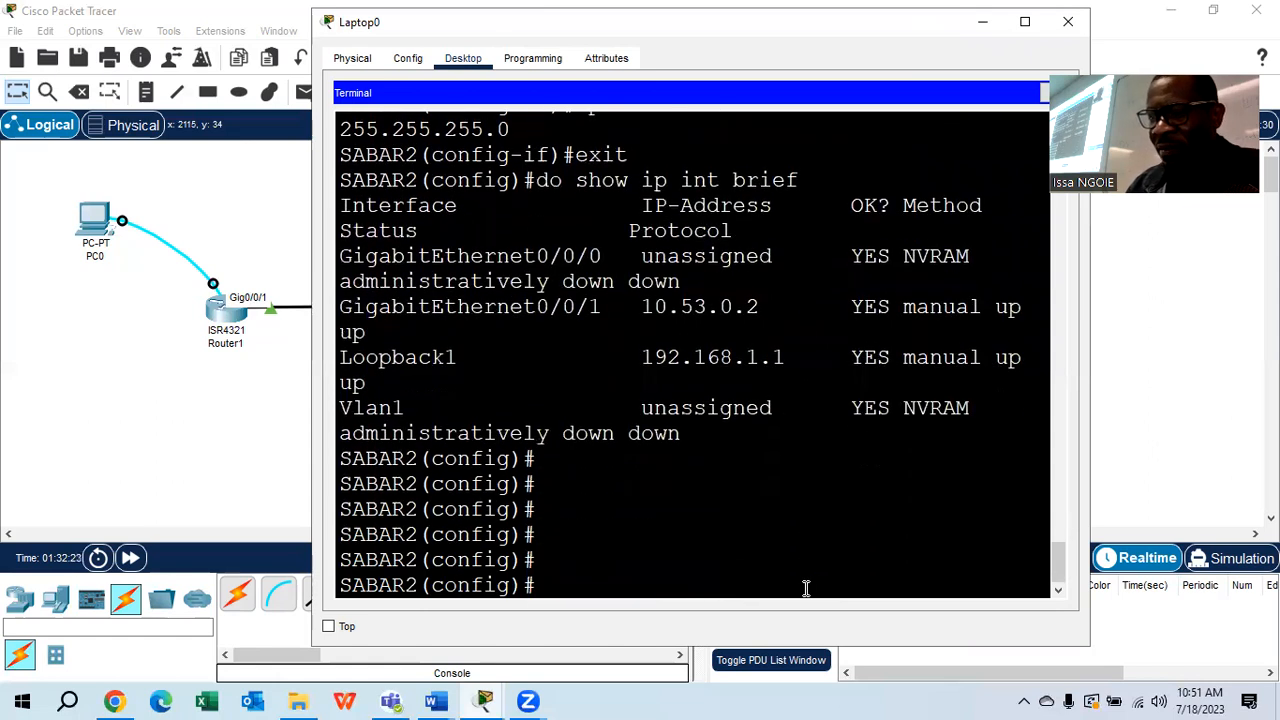
pyautogui.write('router o')
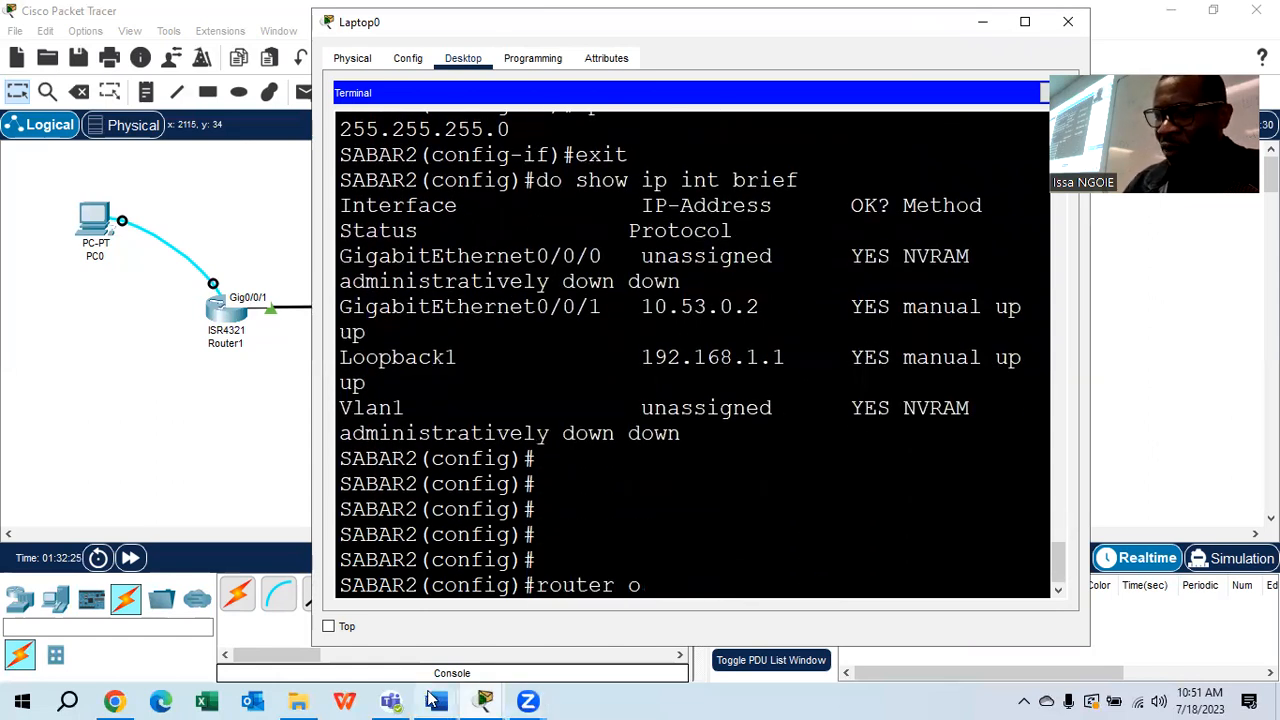
pyautogui.write('spf 56')
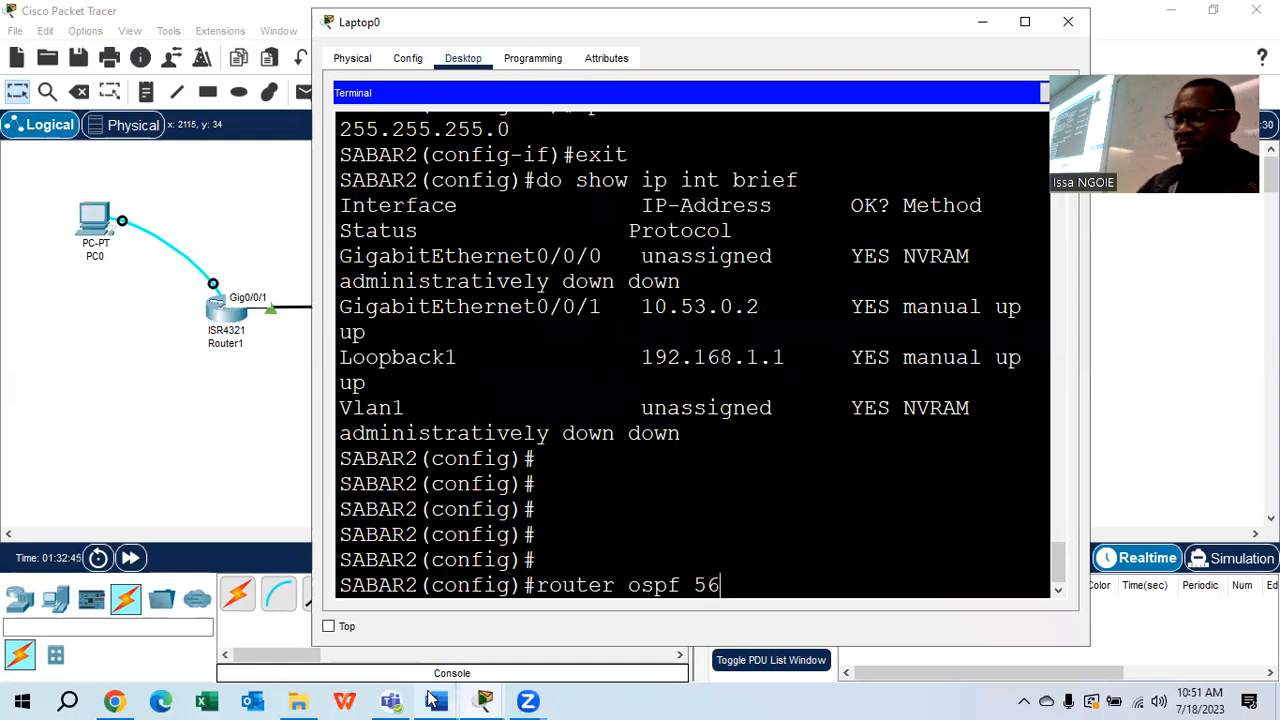
pyautogui.press('Return')
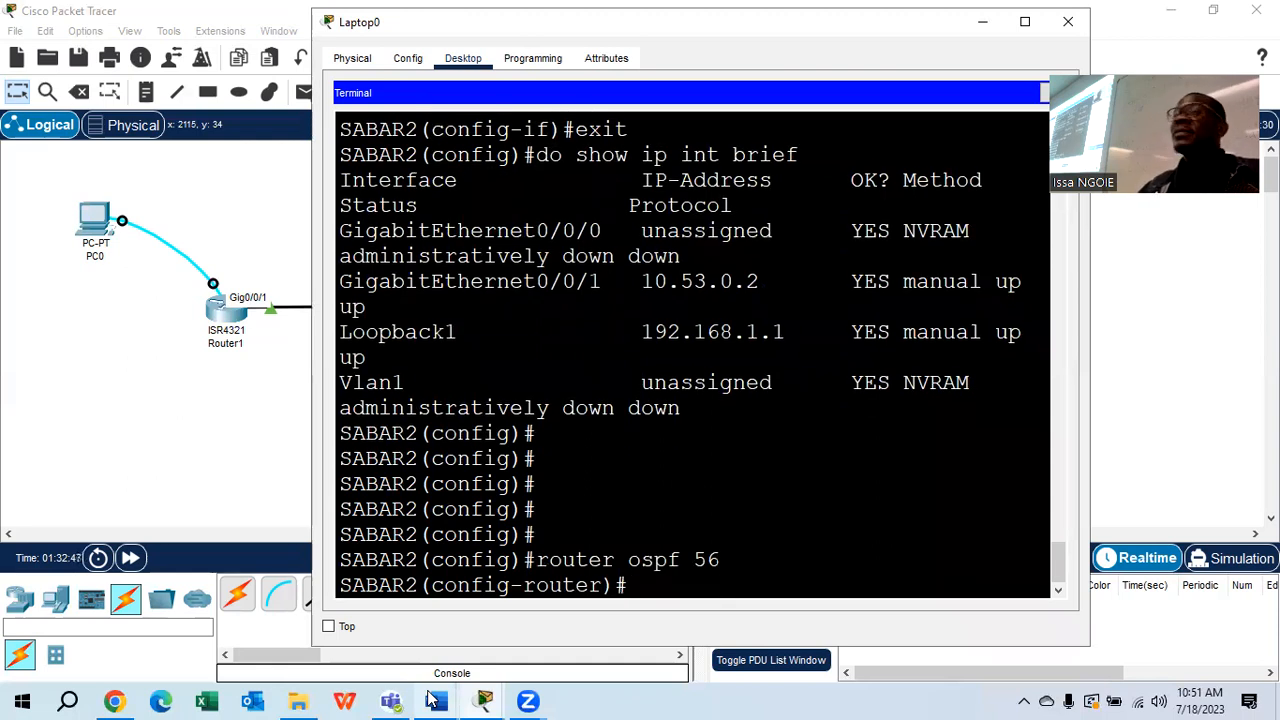
pyautogui.moveTo(435, 700)
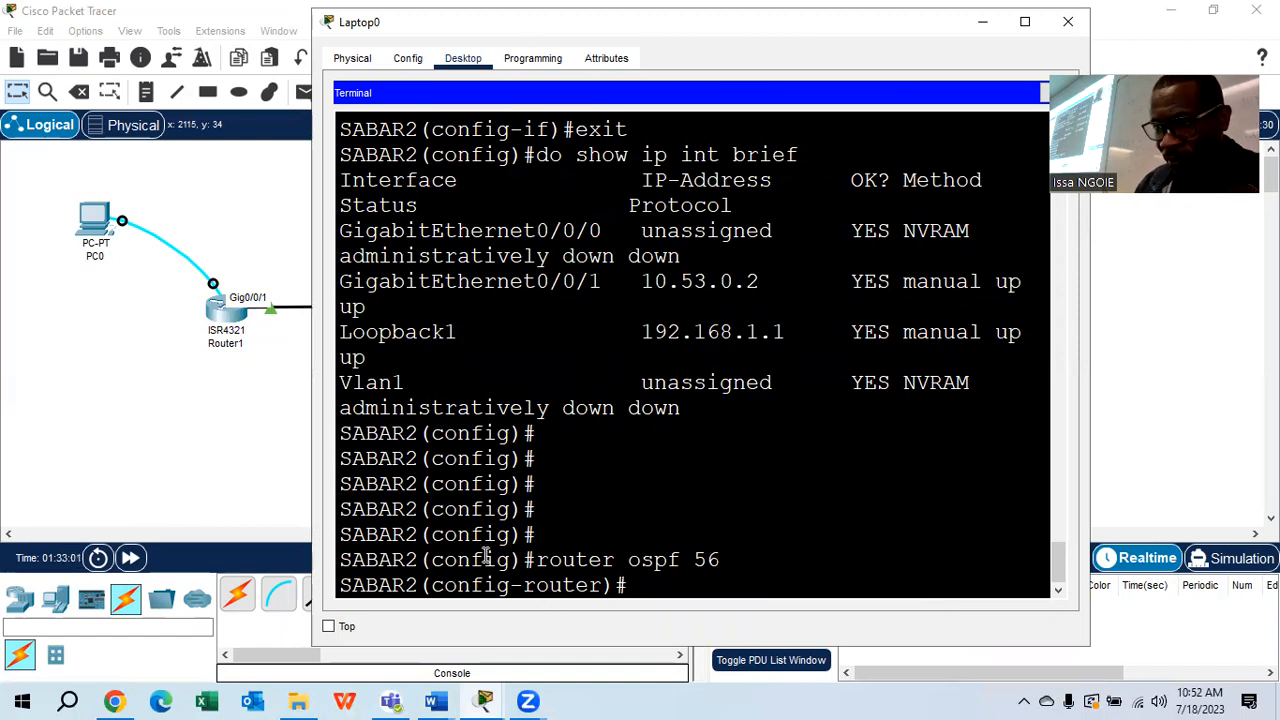
# In the Word lab, scroll to step c and highlight router IDs 1.1.1.1 (R1) and 2.2.2.2 (R2)
pyautogui.click(700, 625)
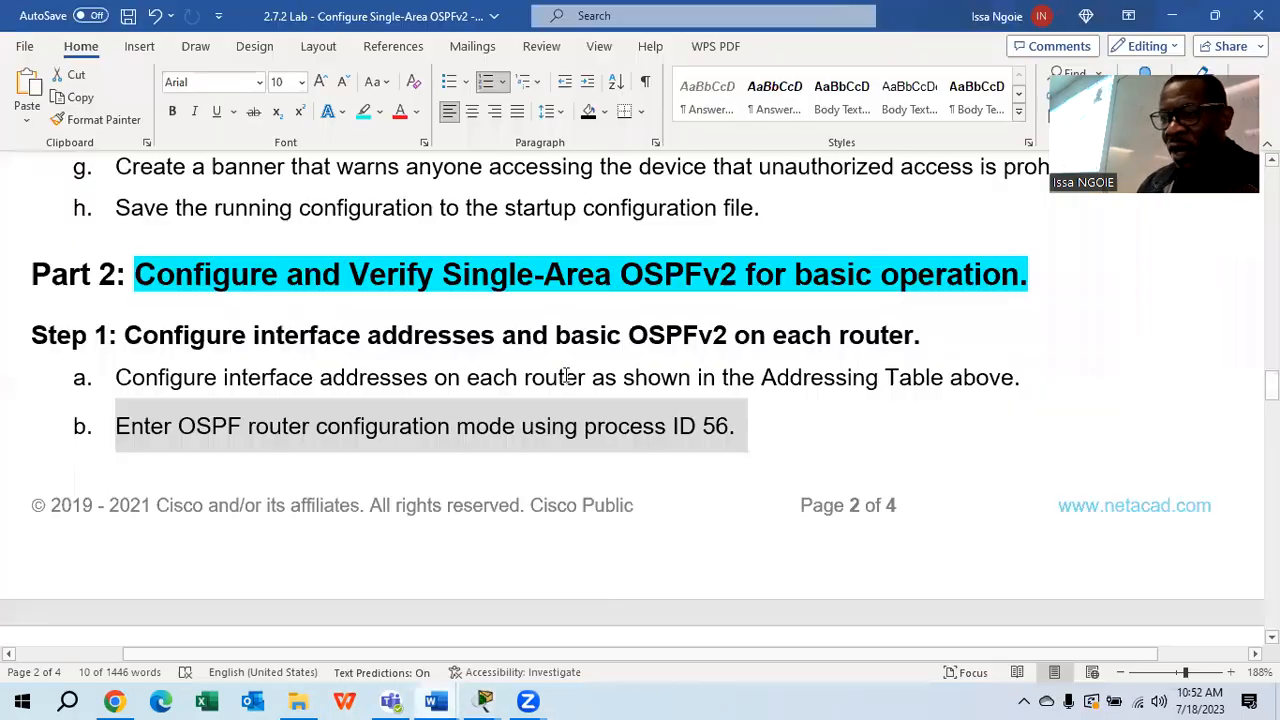
pyautogui.scroll(-3, 755, 432)
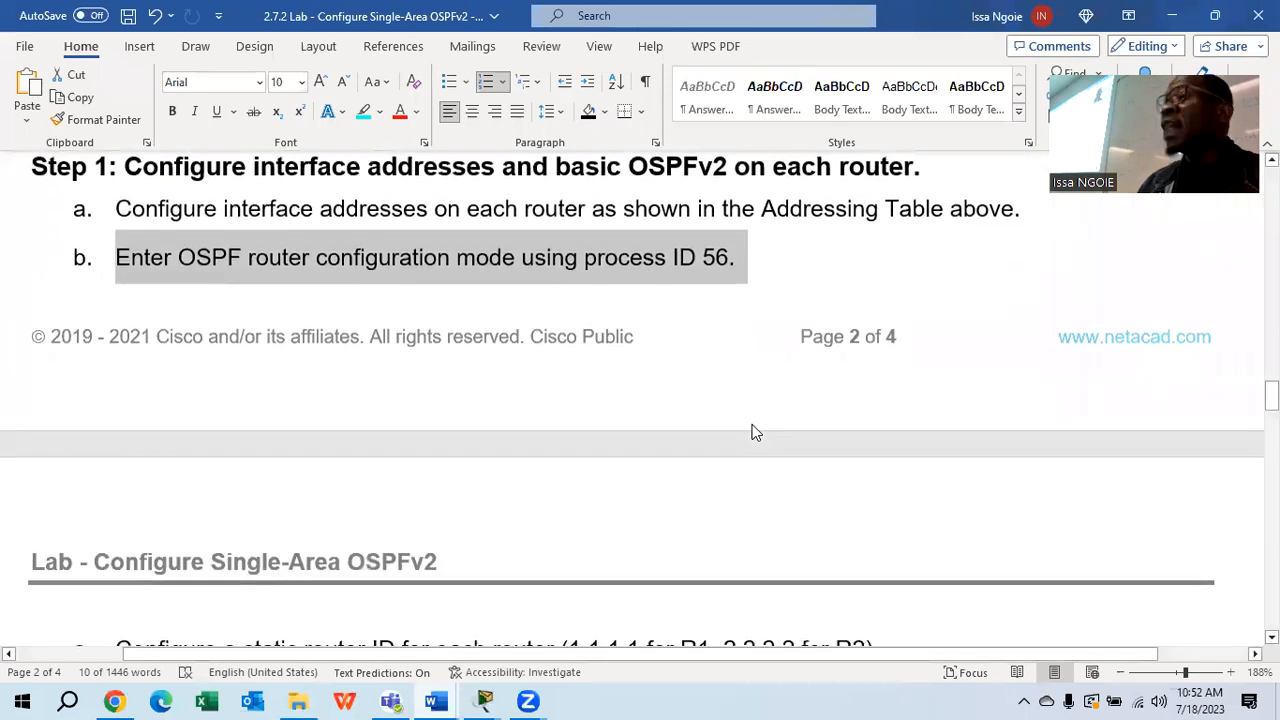
pyautogui.scroll(-6, 755, 432)
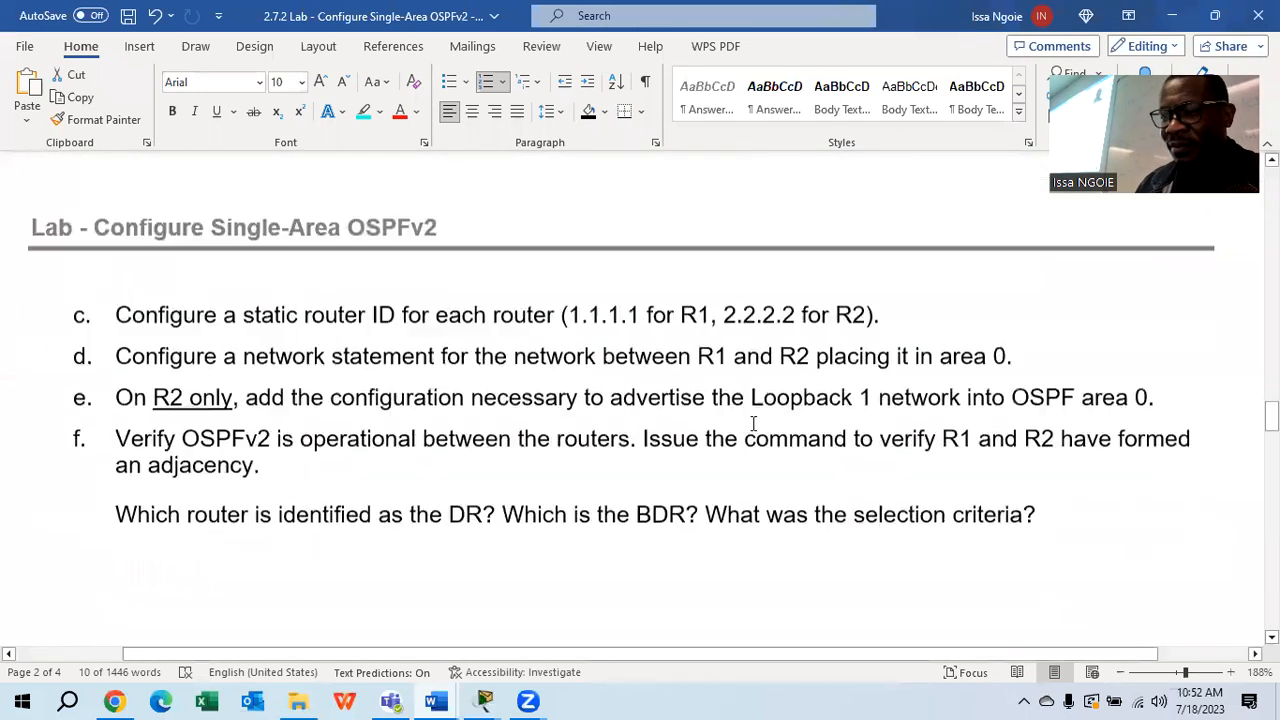
pyautogui.scroll(-2, 752, 422)
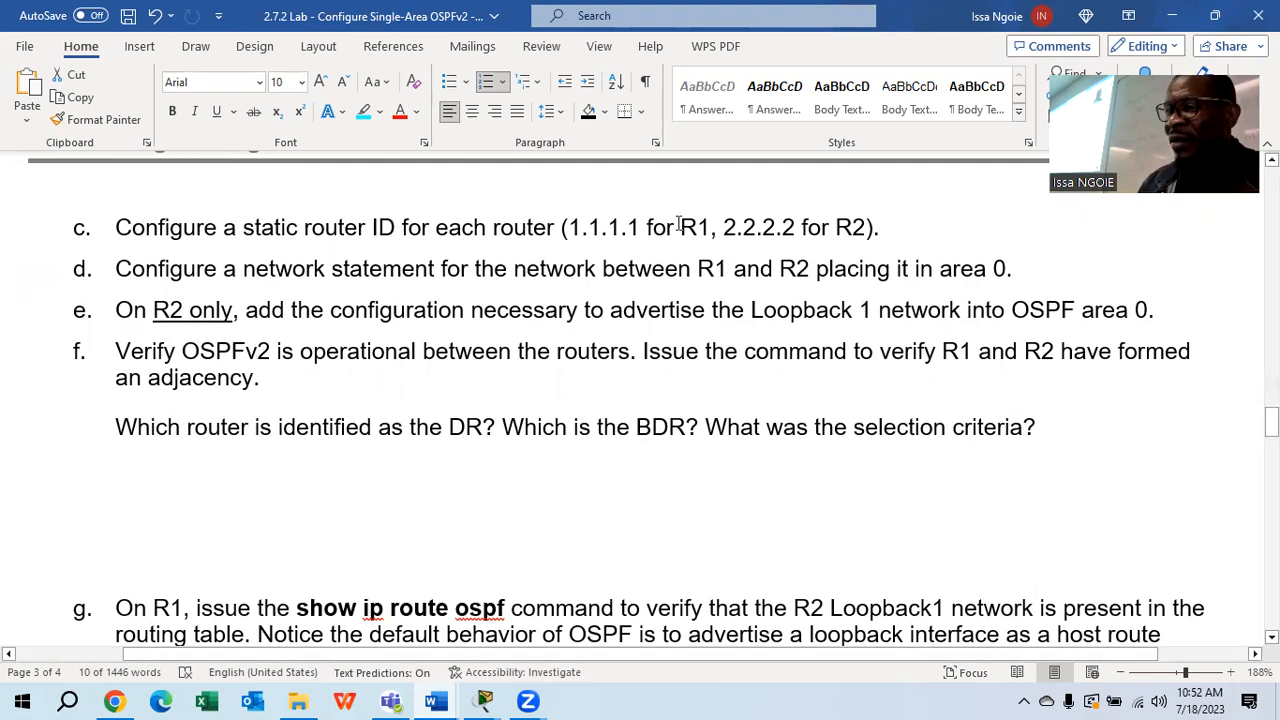
pyautogui.moveTo(645, 228); pyautogui.dragTo(568, 228)
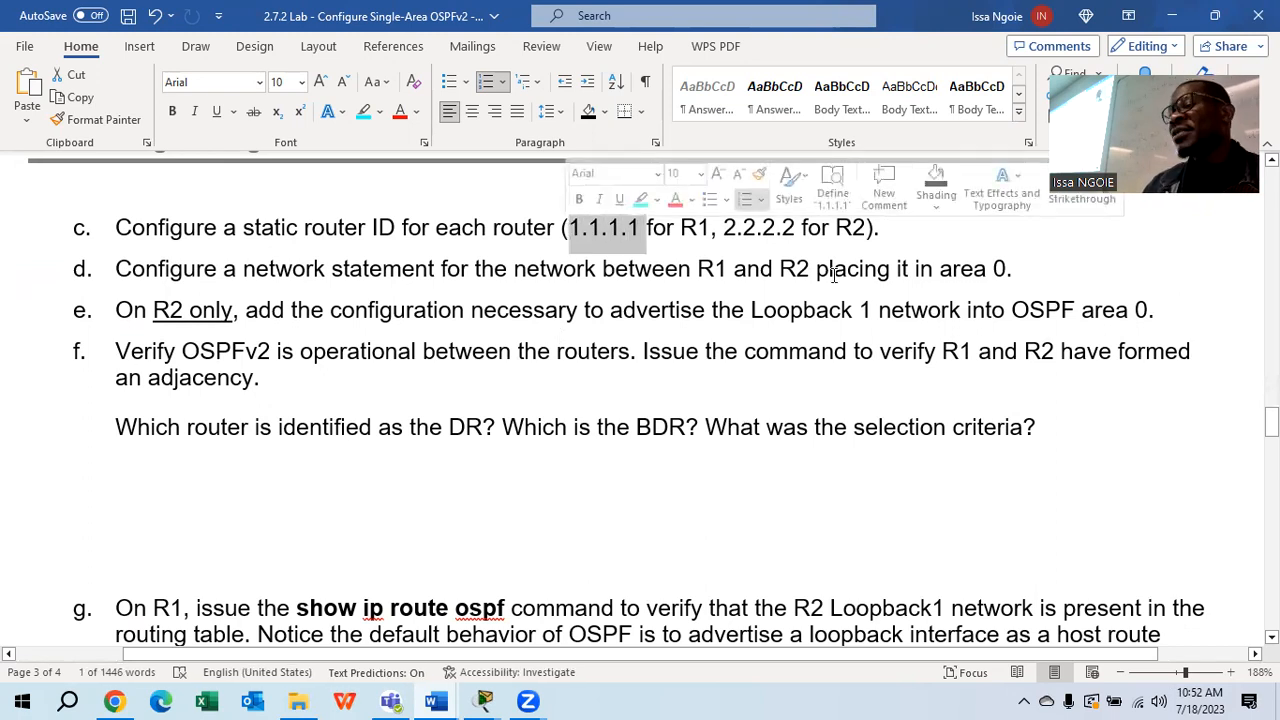
pyautogui.moveTo(866, 228); pyautogui.dragTo(848, 228)
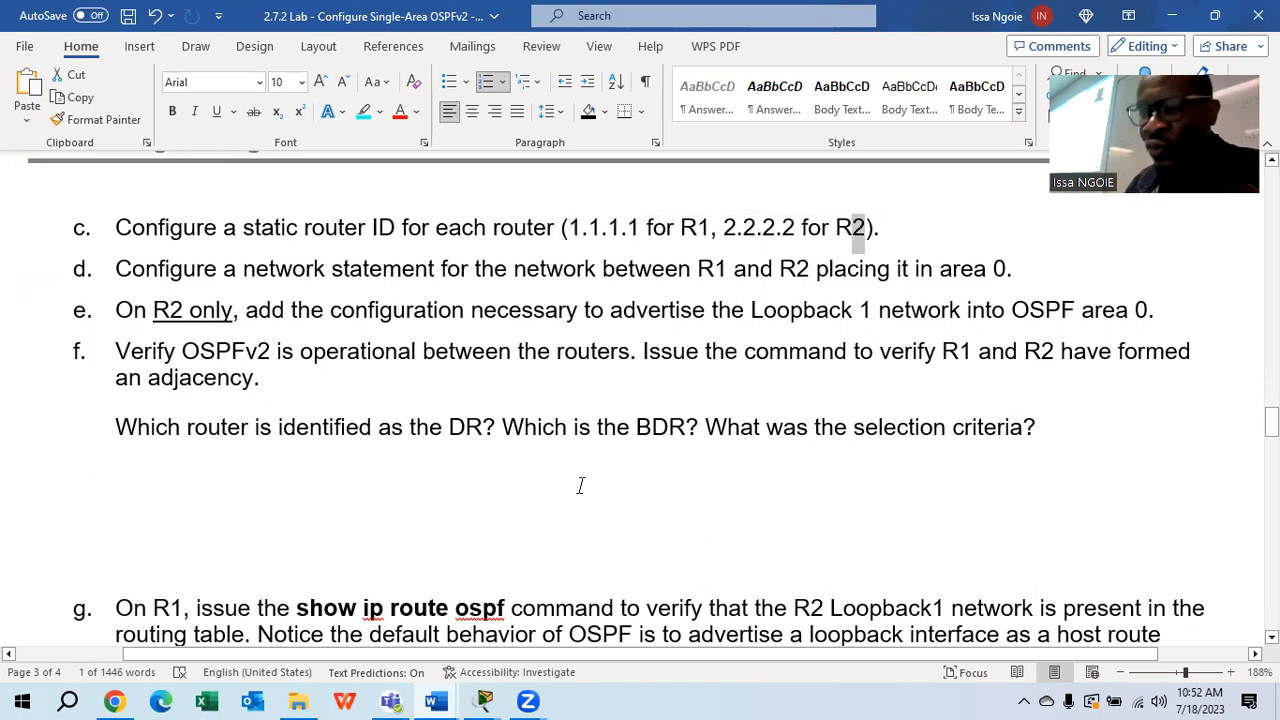
# Select the whole step c line, then return to PC0's SABAR1 terminal in Packet Tracer
pyautogui.click(488, 700)
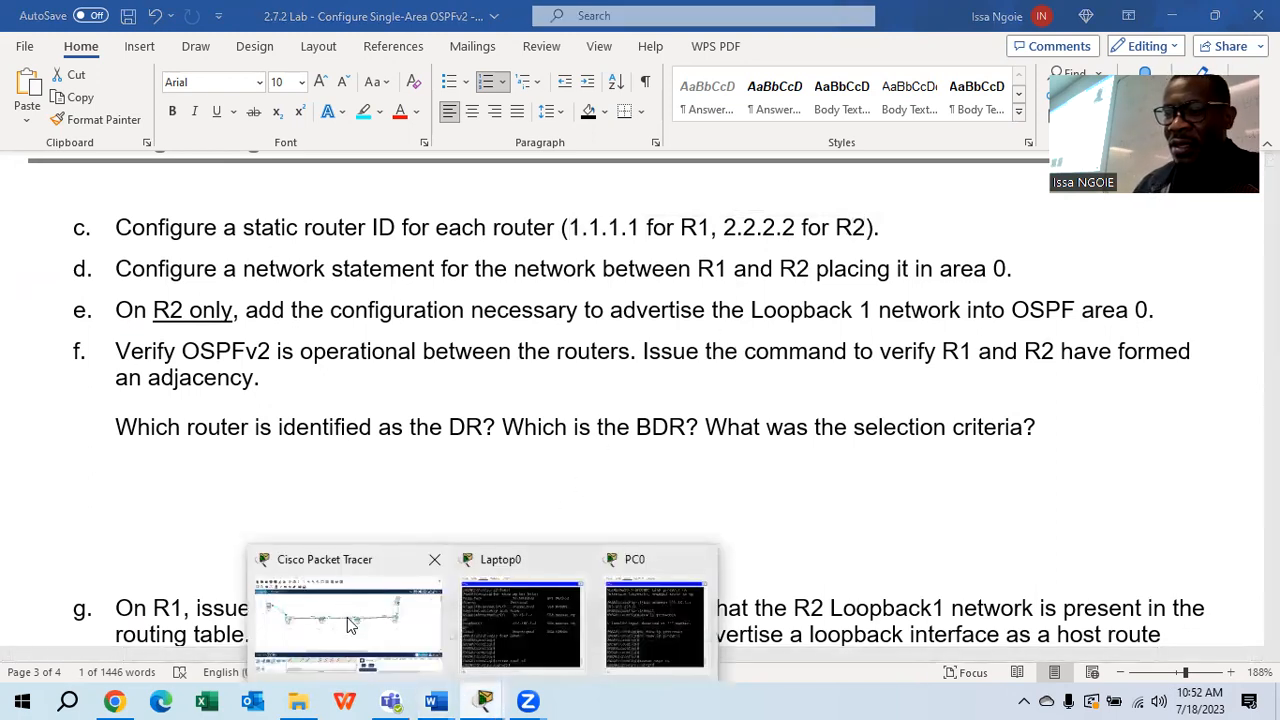
pyautogui.click(889, 227)
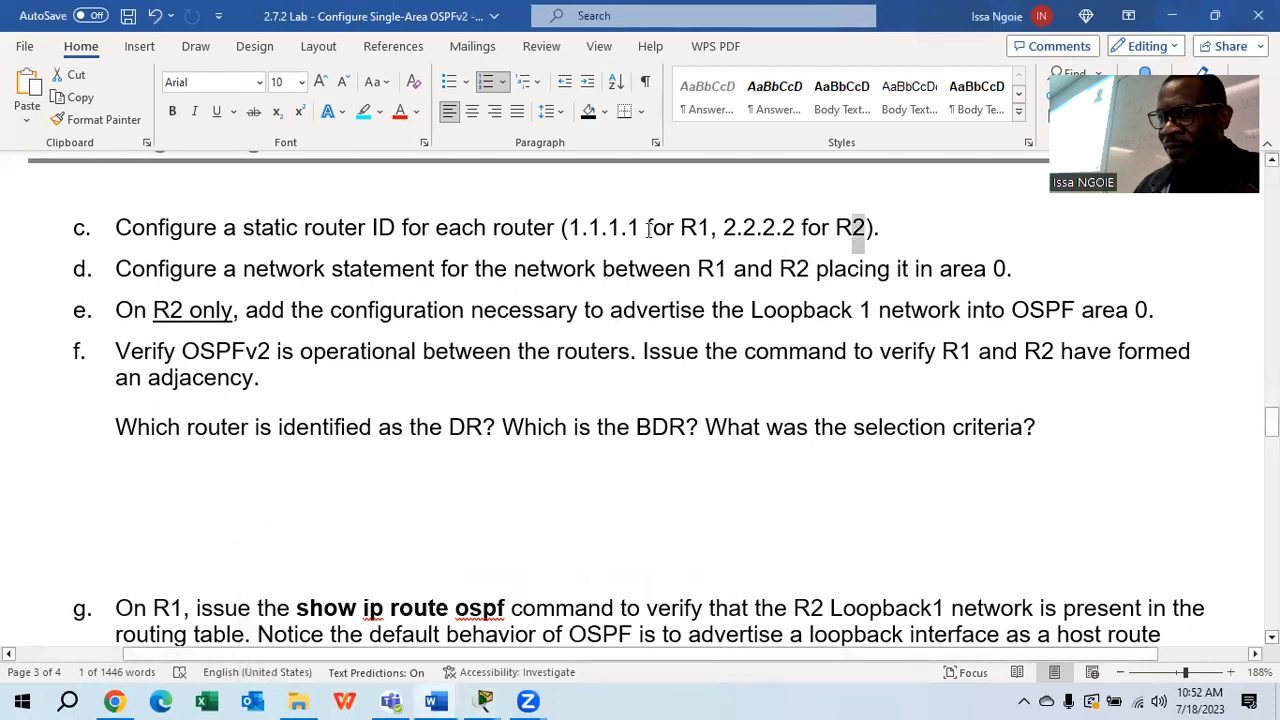
pyautogui.moveTo(889, 227); pyautogui.dragTo(139, 240)
pyautogui.click(482, 702)
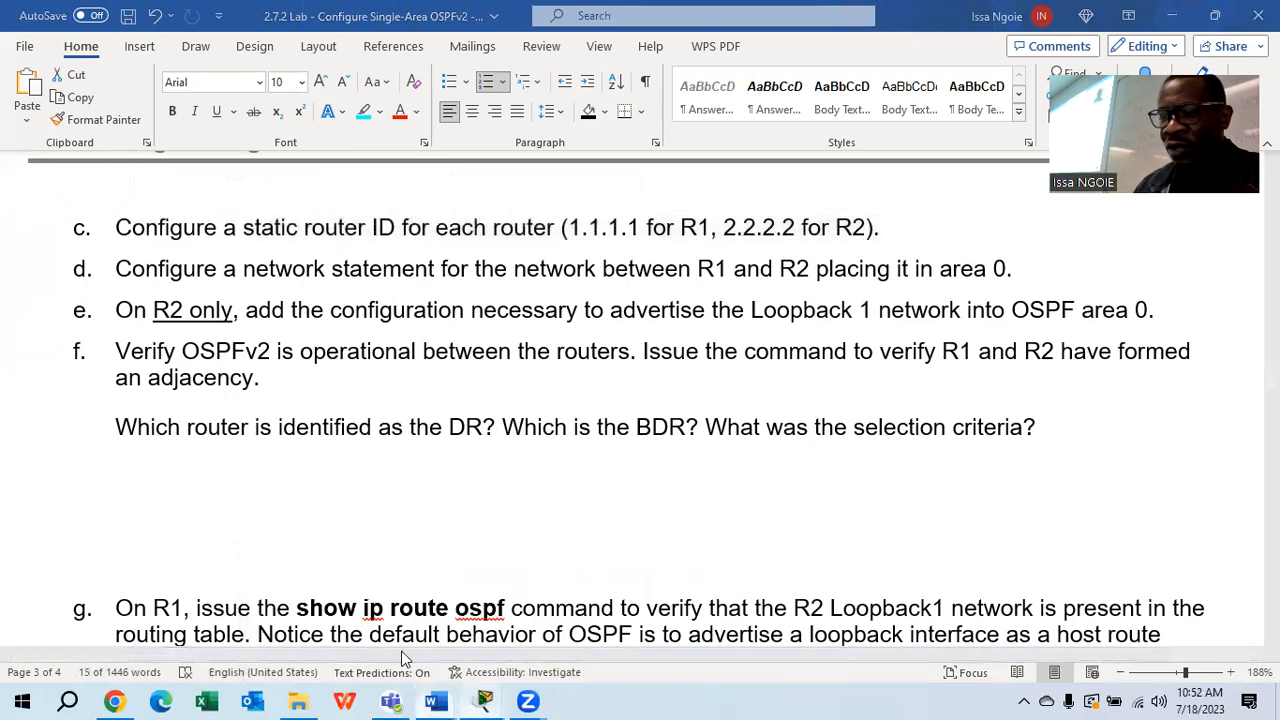
pyautogui.click(340, 625)
pyautogui.click(95, 218)
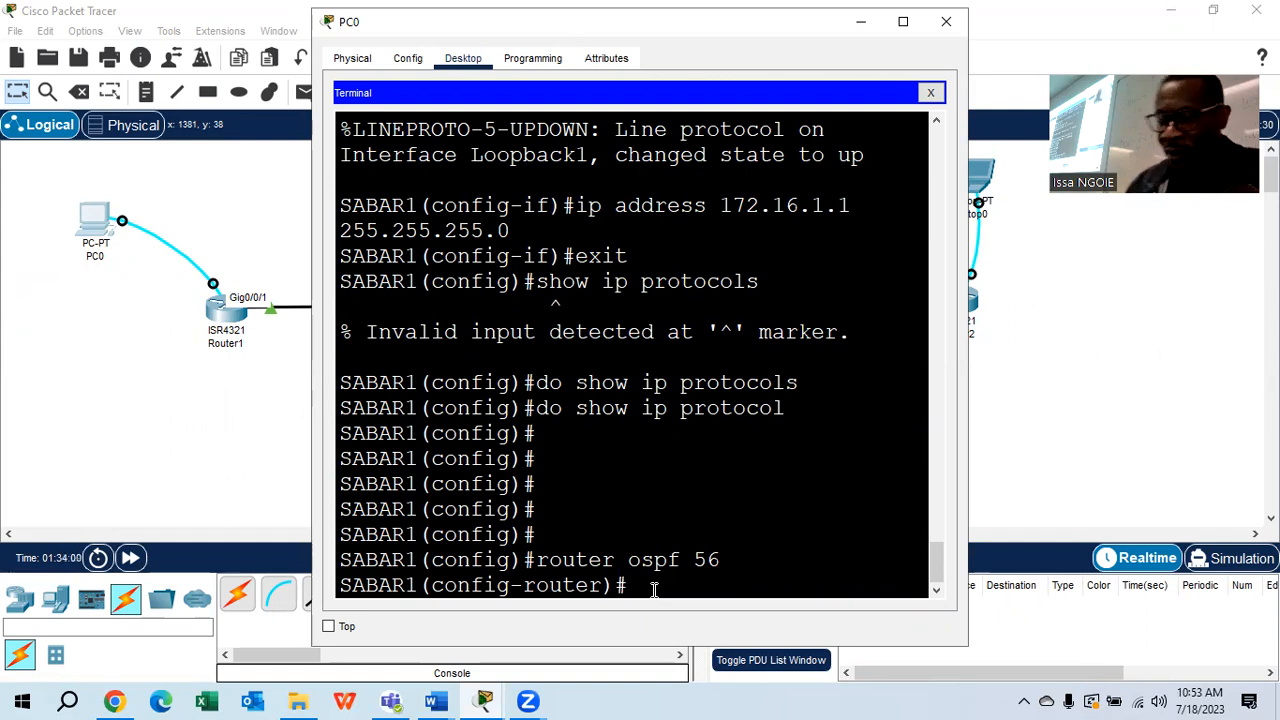
# Set SABAR1's OSPF router ID to 1.1.1.1 after an incomplete first attempt was rejected
pyautogui.write('router')
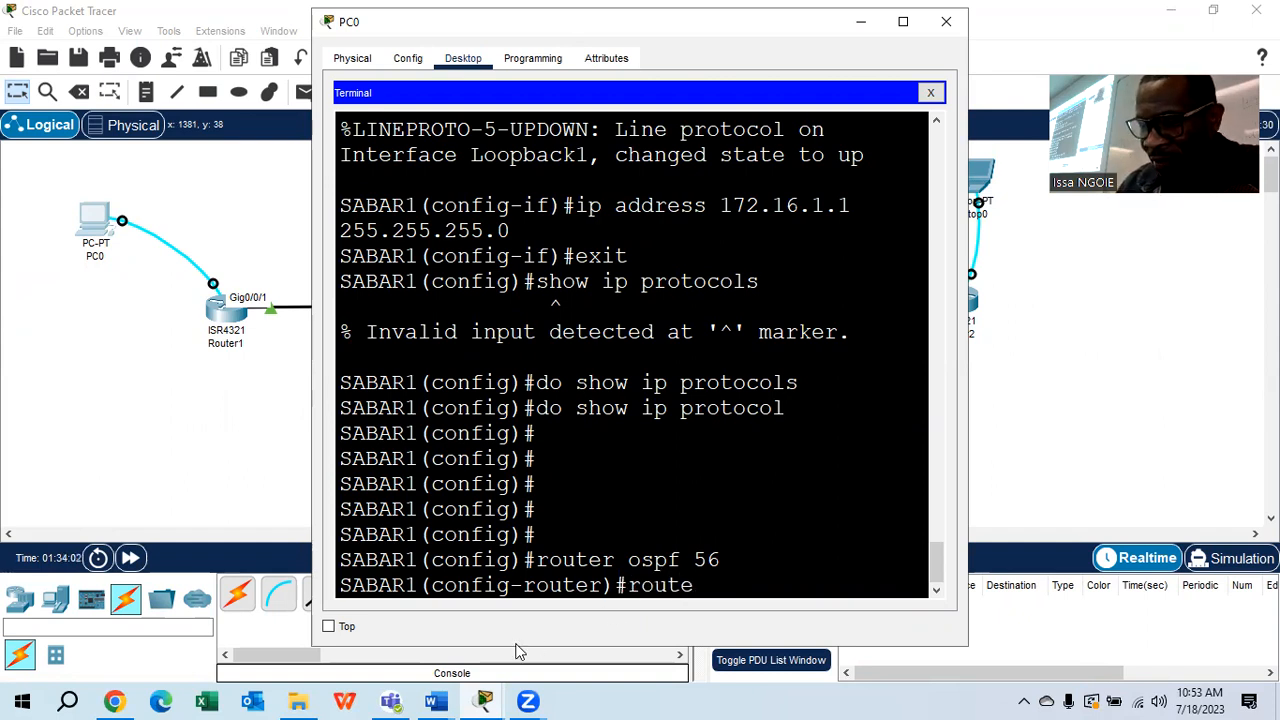
pyautogui.click(903, 21)
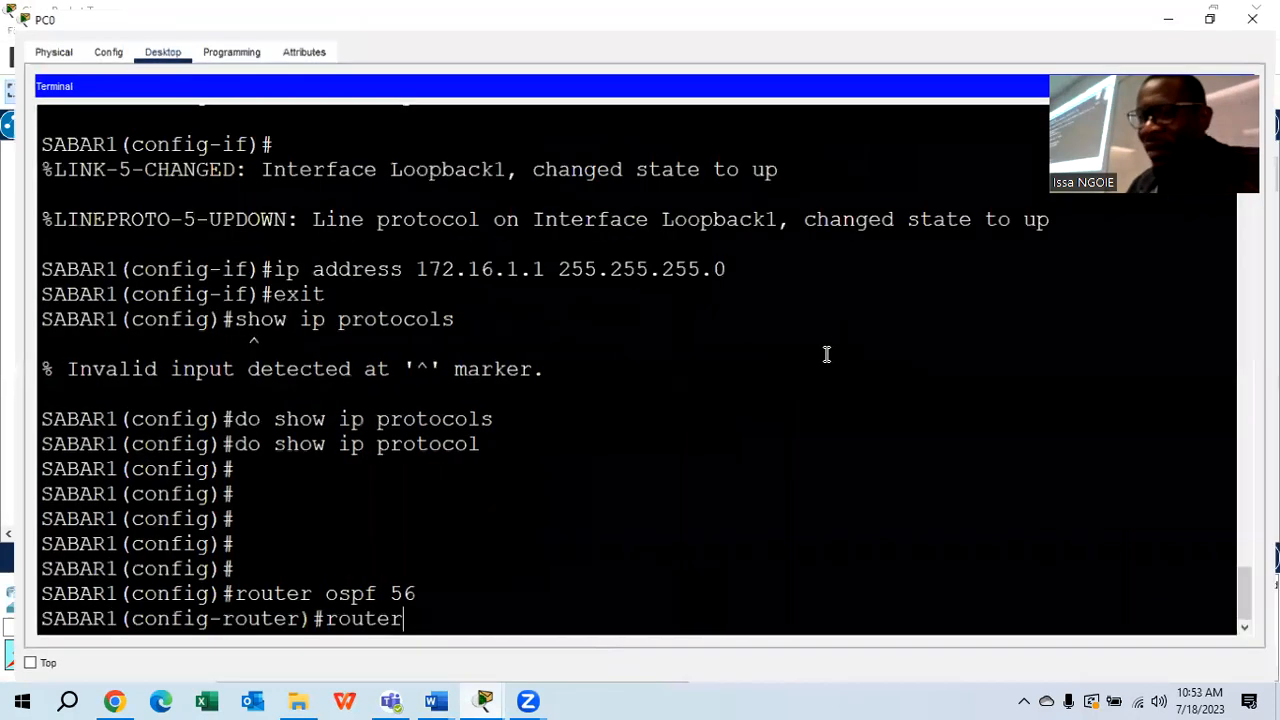
pyautogui.write('-id 1')
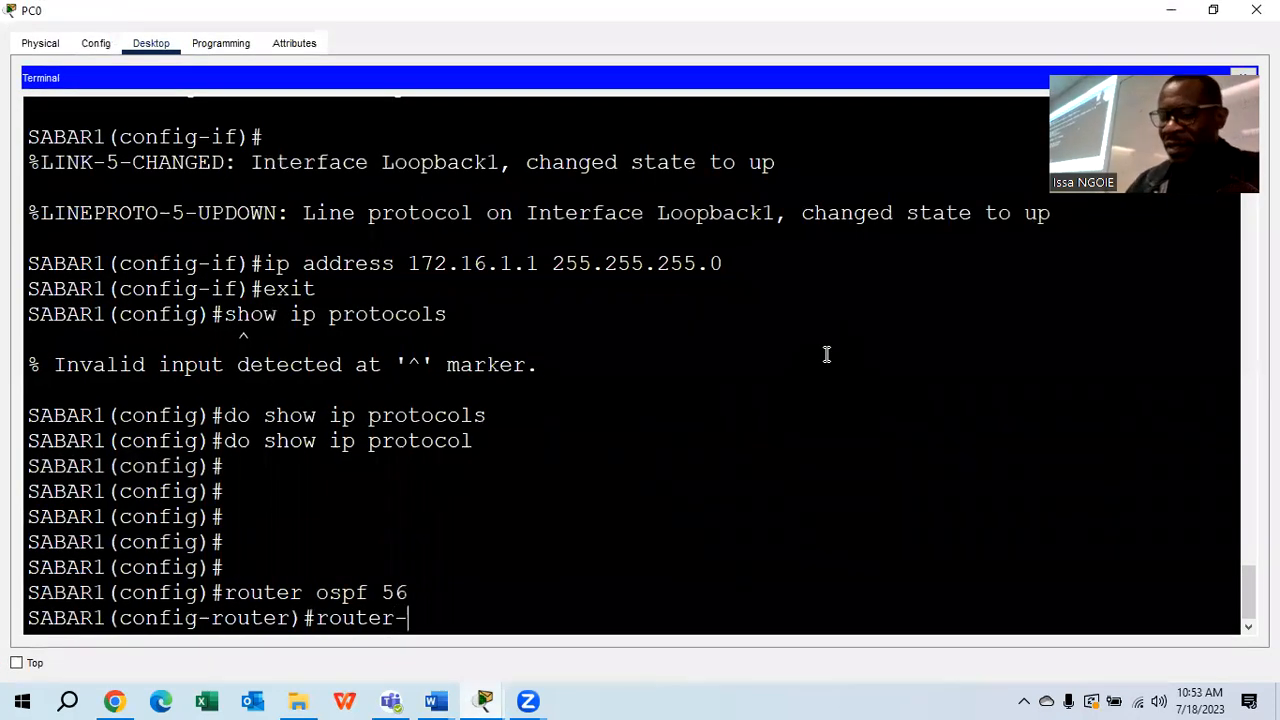
pyautogui.write('.')
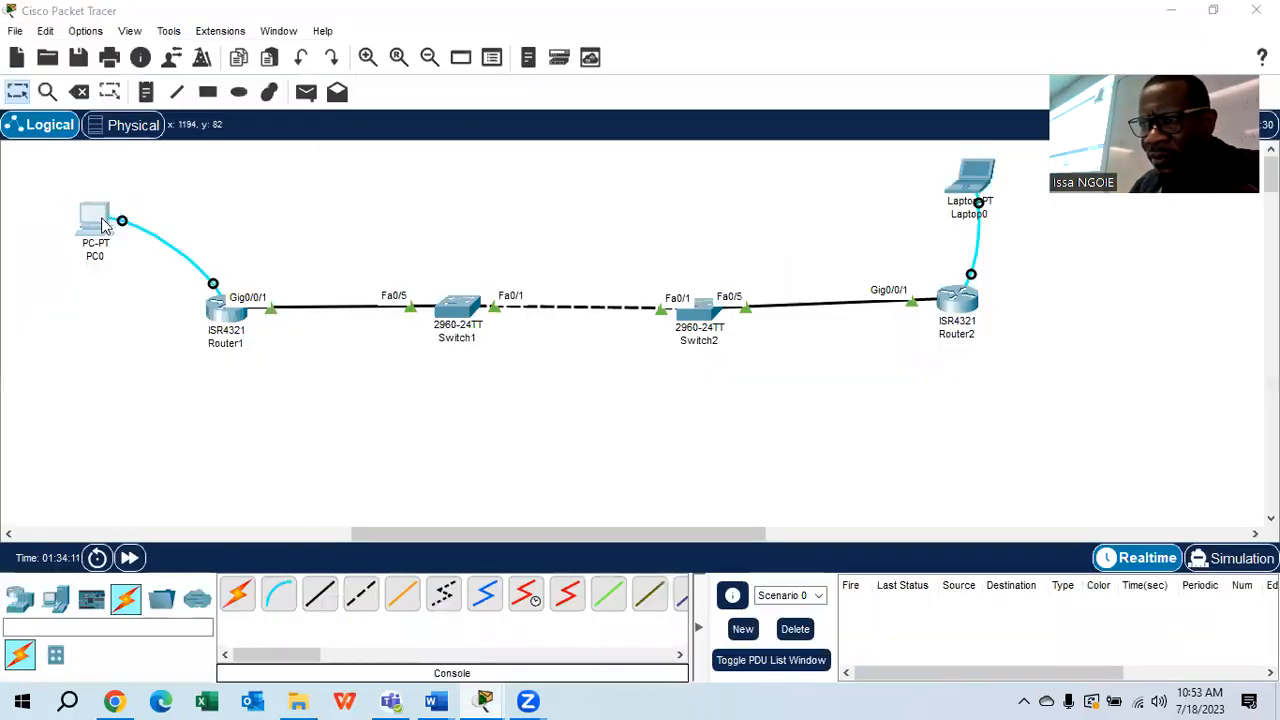
pyautogui.click(99, 218)
pyautogui.click(598, 145)
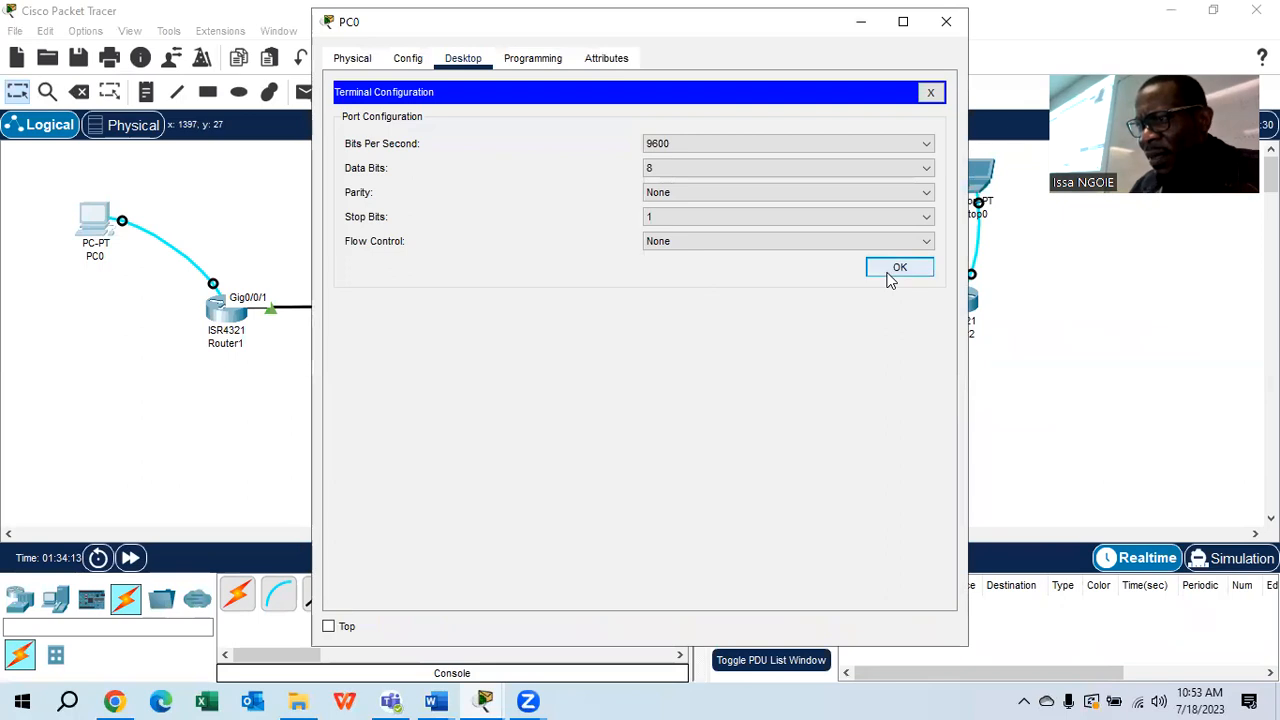
pyautogui.click(886, 272)
pyautogui.press('Return')
pyautogui.press('Return')
pyautogui.press('Return')
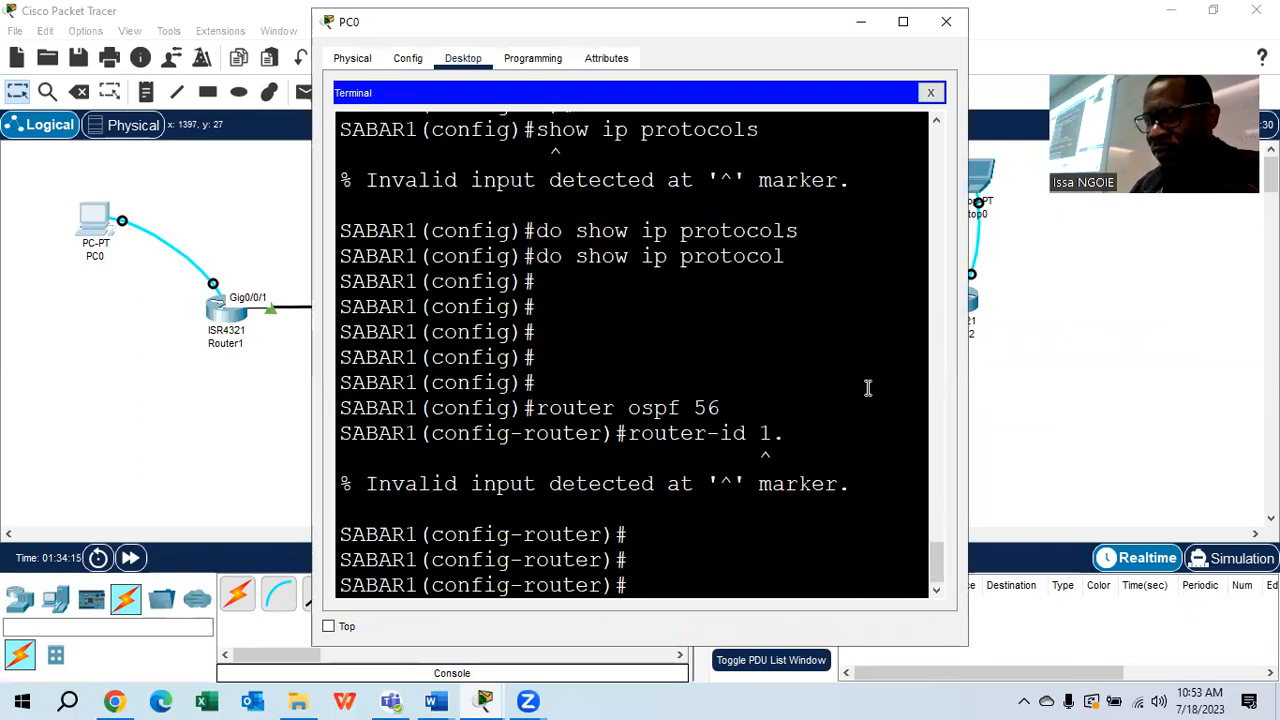
pyautogui.click(903, 21)
pyautogui.write('router')
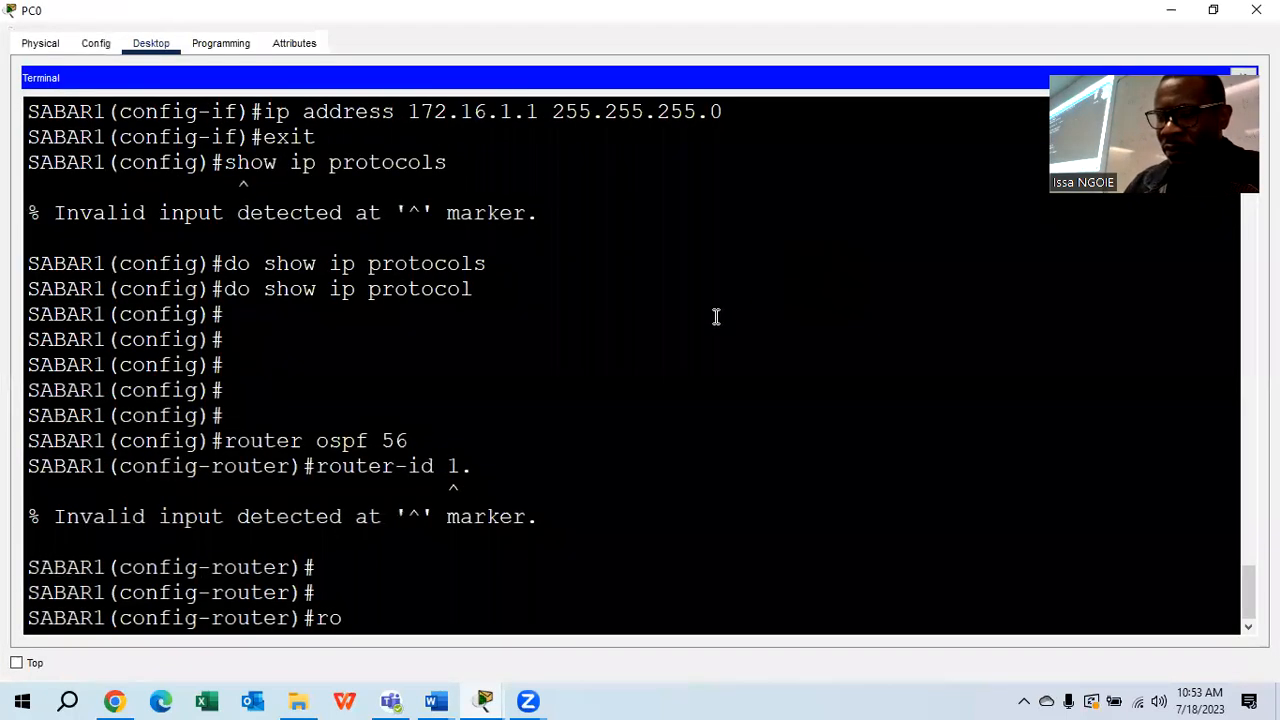
pyautogui.write('-id')
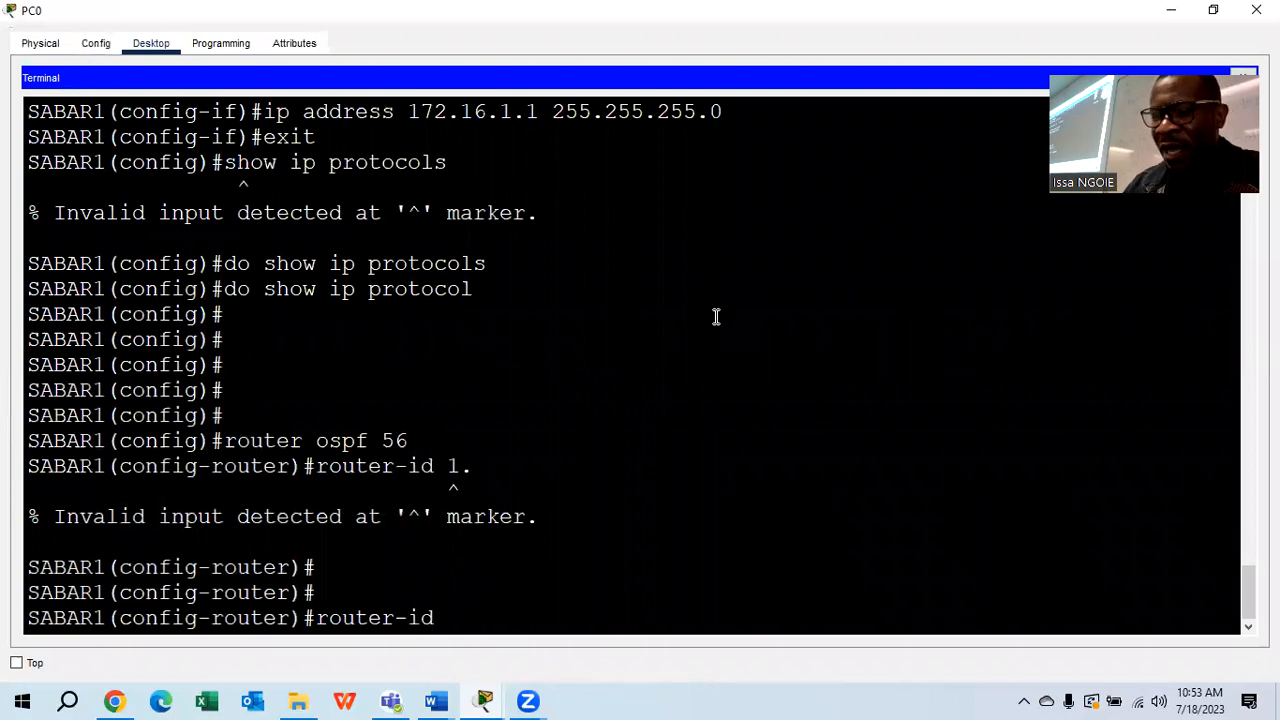
pyautogui.write(' 1.1.1')
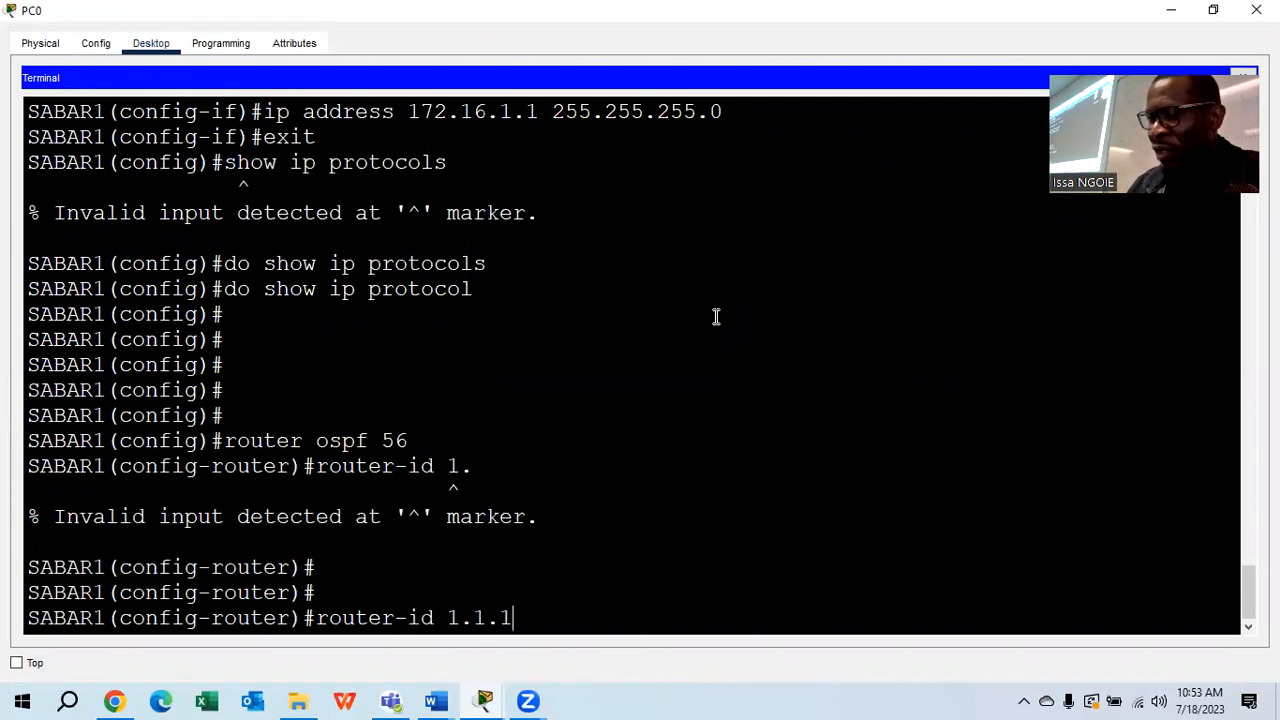
pyautogui.write('.1')
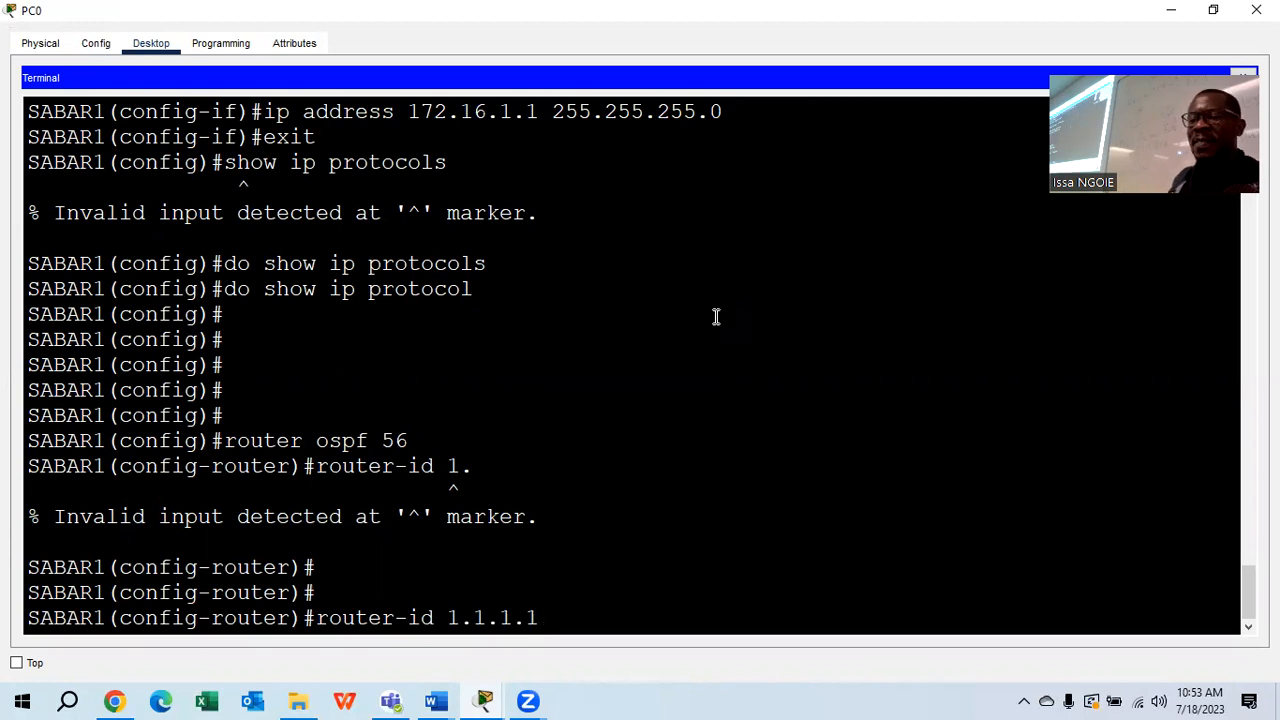
pyautogui.press('Return')
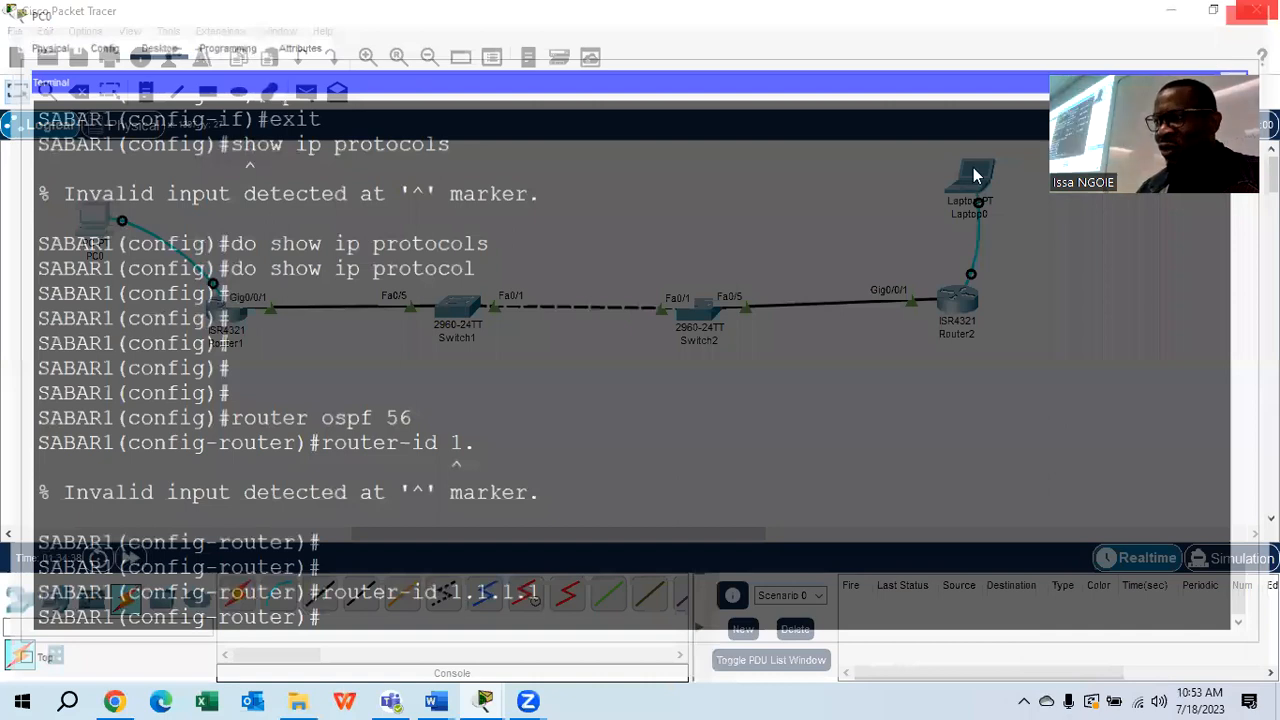
# Give SABAR2 OSPF router ID 2.2.2.2 from Laptop0's terminal, then return to the topology
pyautogui.click(975, 175)
pyautogui.write('router-id 2.2.2.2')
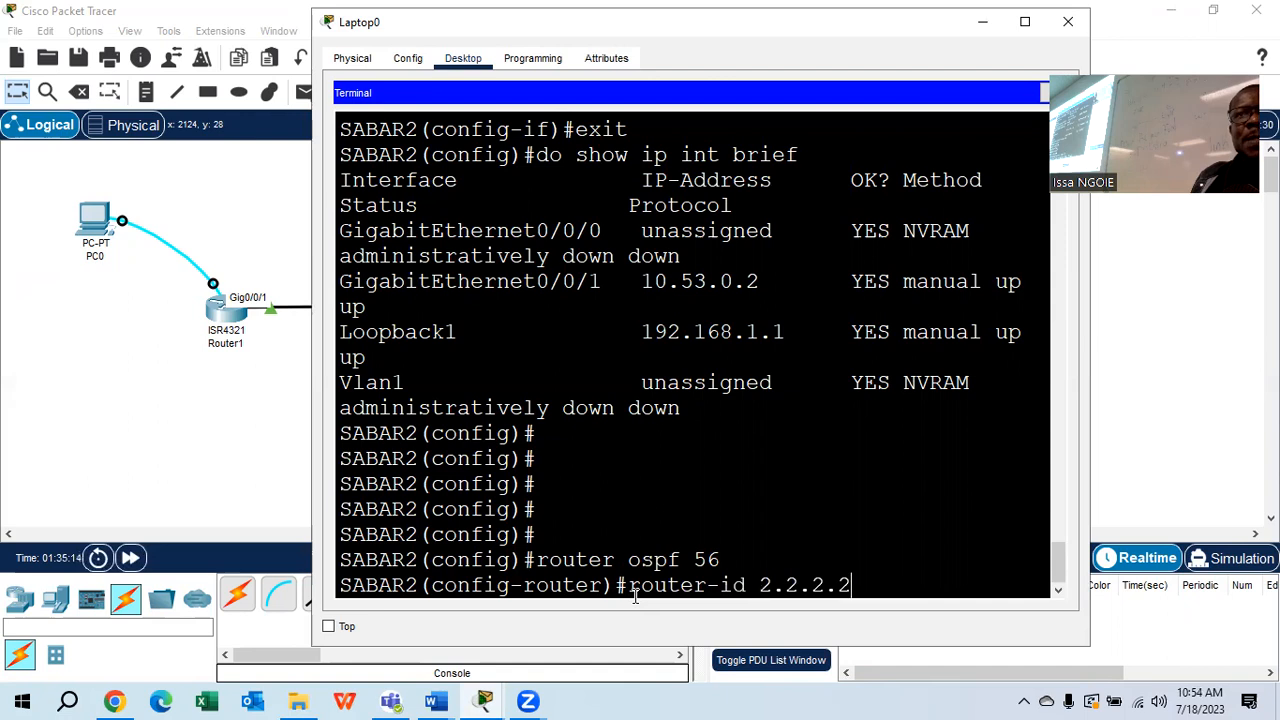
pyautogui.press('Return')
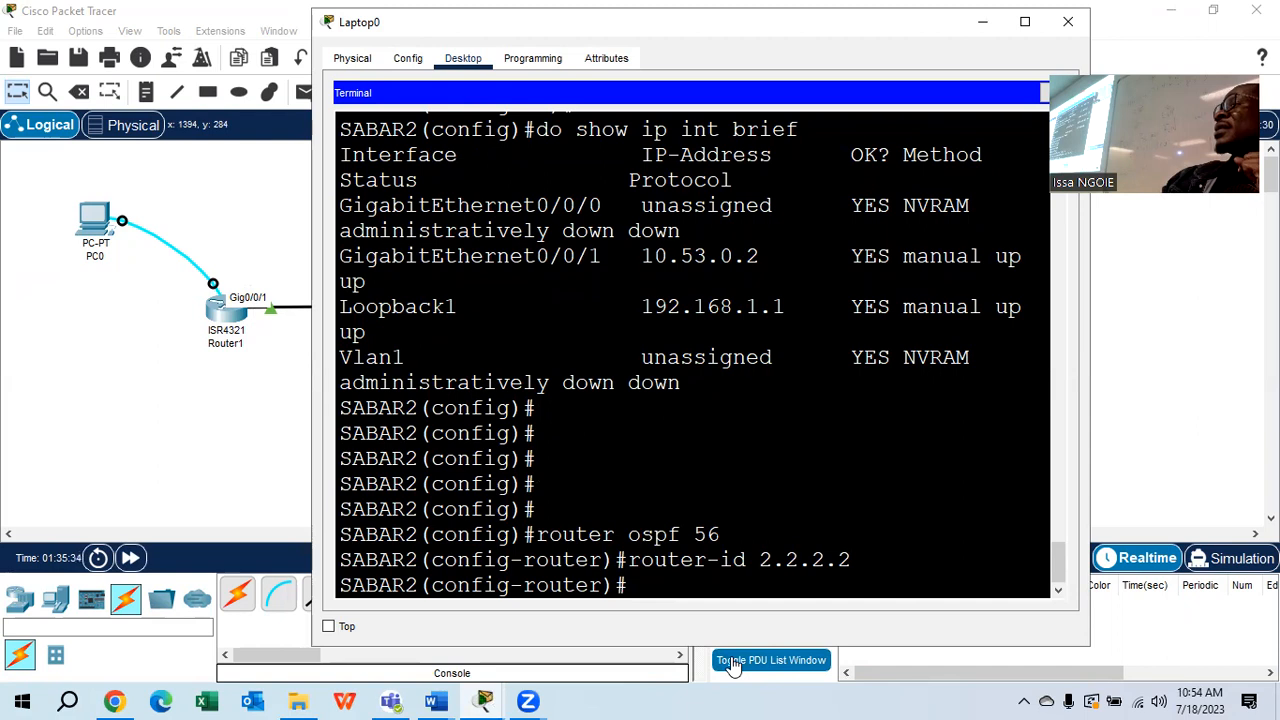
pyautogui.click(193, 436)
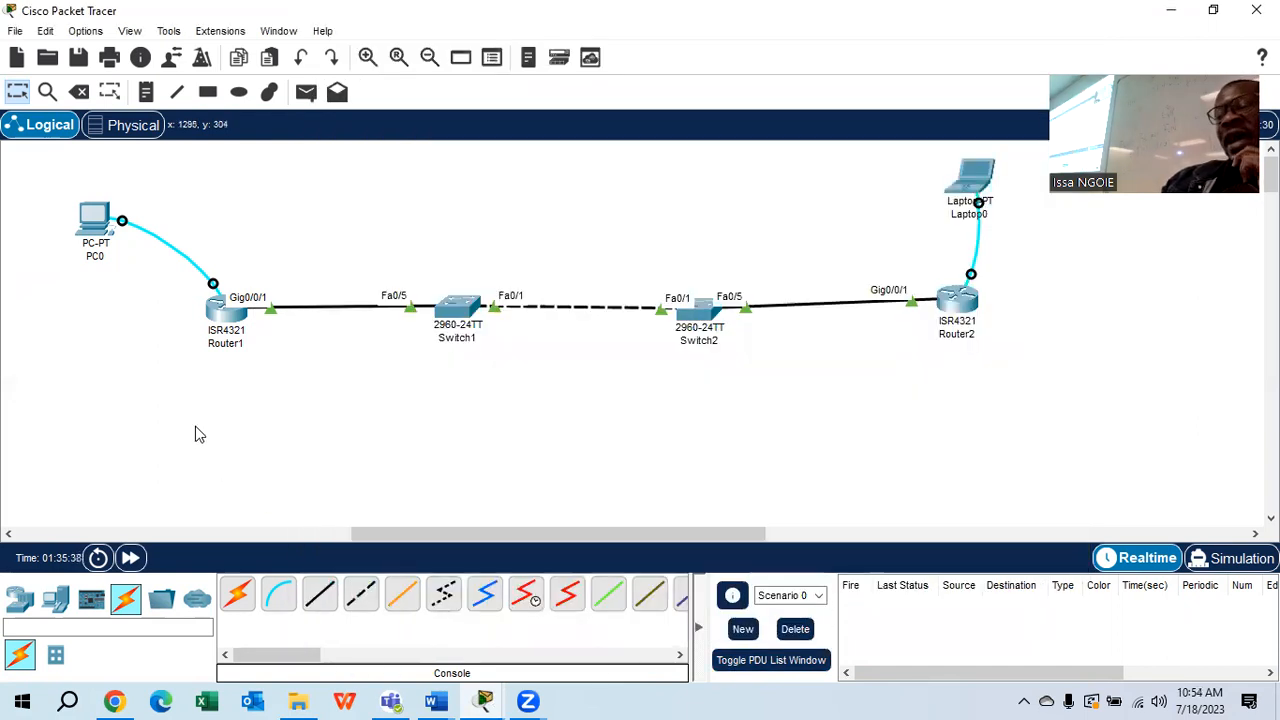
# Bring the 2.7.2 OSPFv2 lab forward and highlight step d on the R1–R2 network statement
pyautogui.moveTo(436, 701)
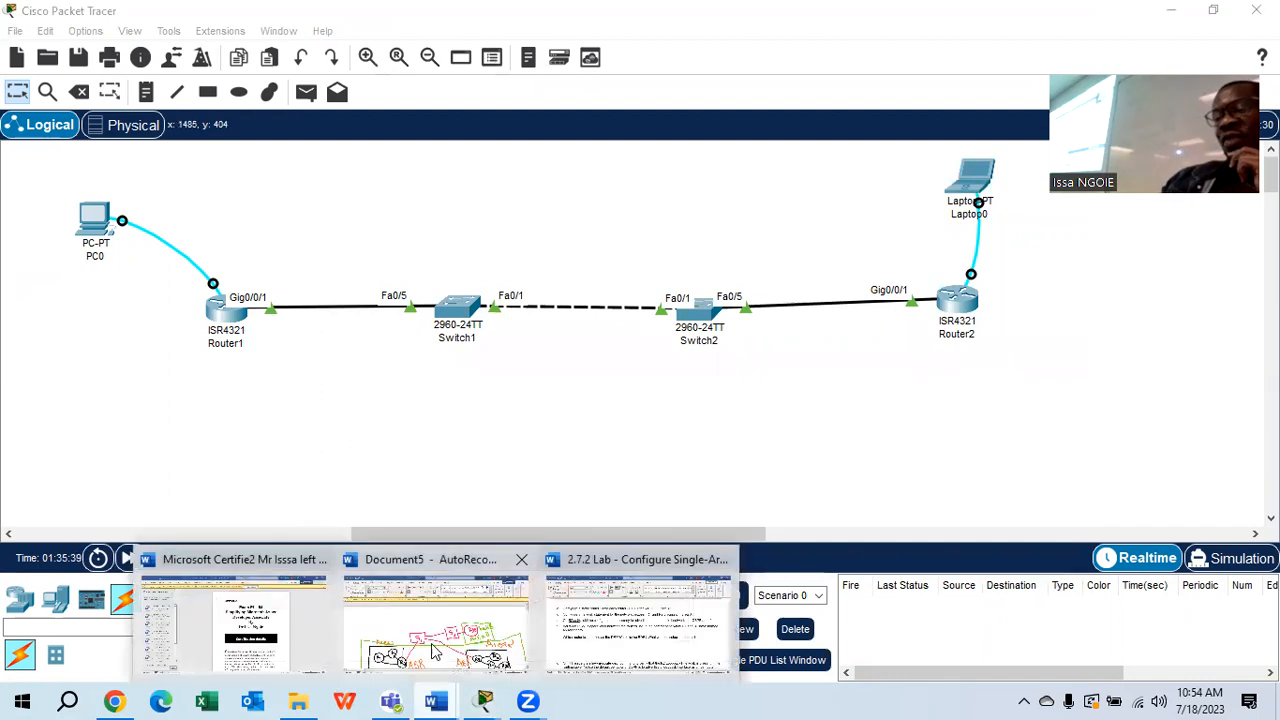
pyautogui.click(638, 620)
pyautogui.scroll(-1, 604, 416)
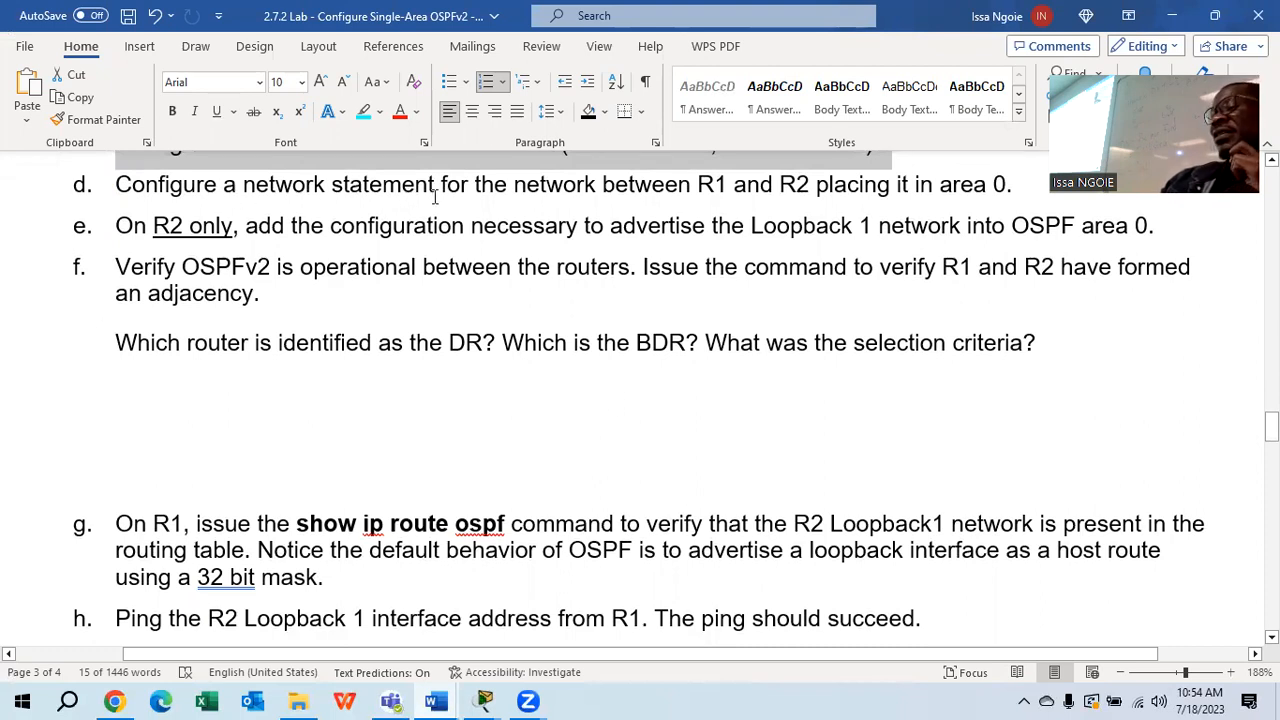
pyautogui.moveTo(1020, 189); pyautogui.dragTo(164, 182)
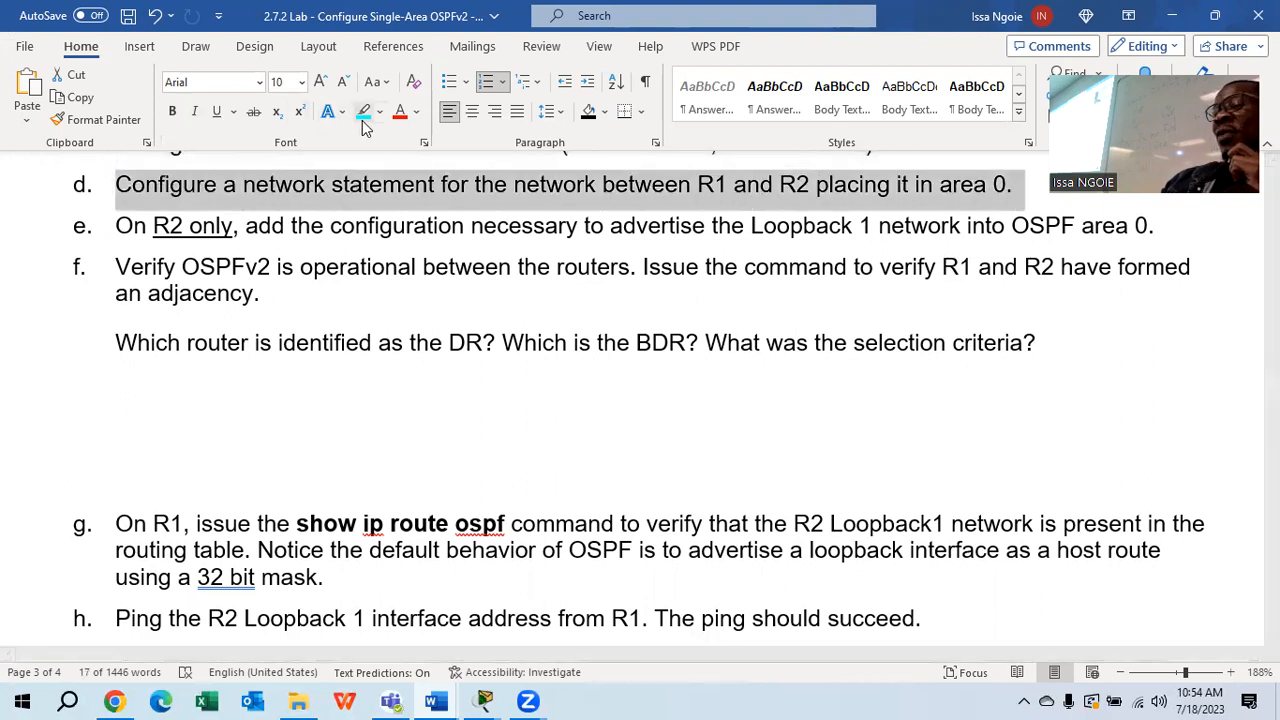
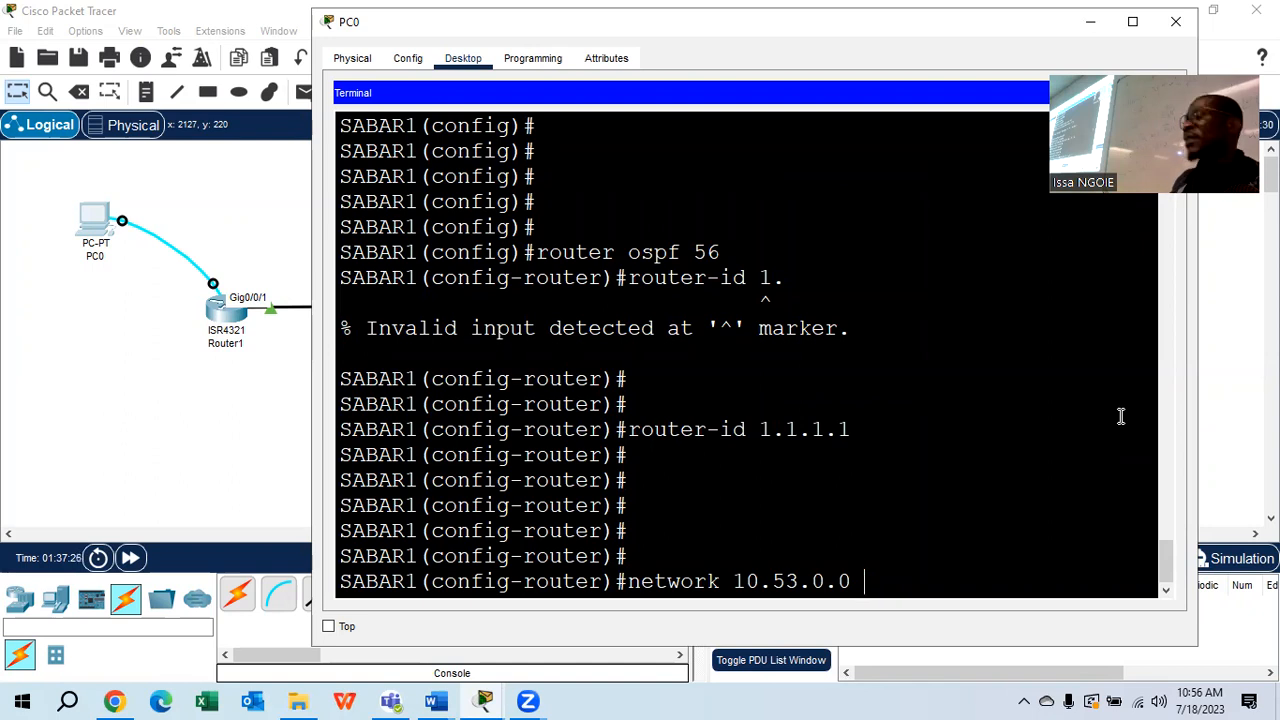
# Switch from the PC0 terminal to the OSPFv2 lab document's addressing table
pyautogui.click(436, 674)
pyautogui.moveTo(436, 701)
pyautogui.click(751, 547)
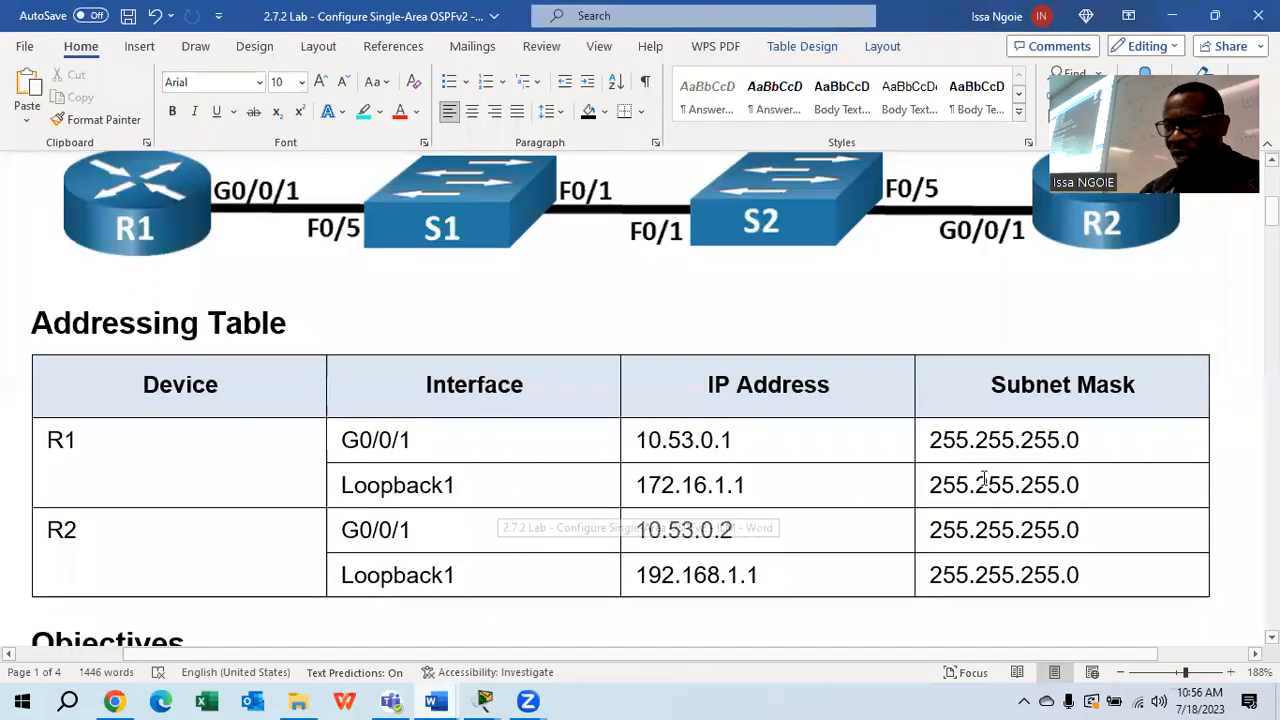
# Highlight R1's 10.53.0.1 and R2's 10.53.0.2 G0/0/1 addresses, then return to Packet Tracer
pyautogui.click(748, 440)
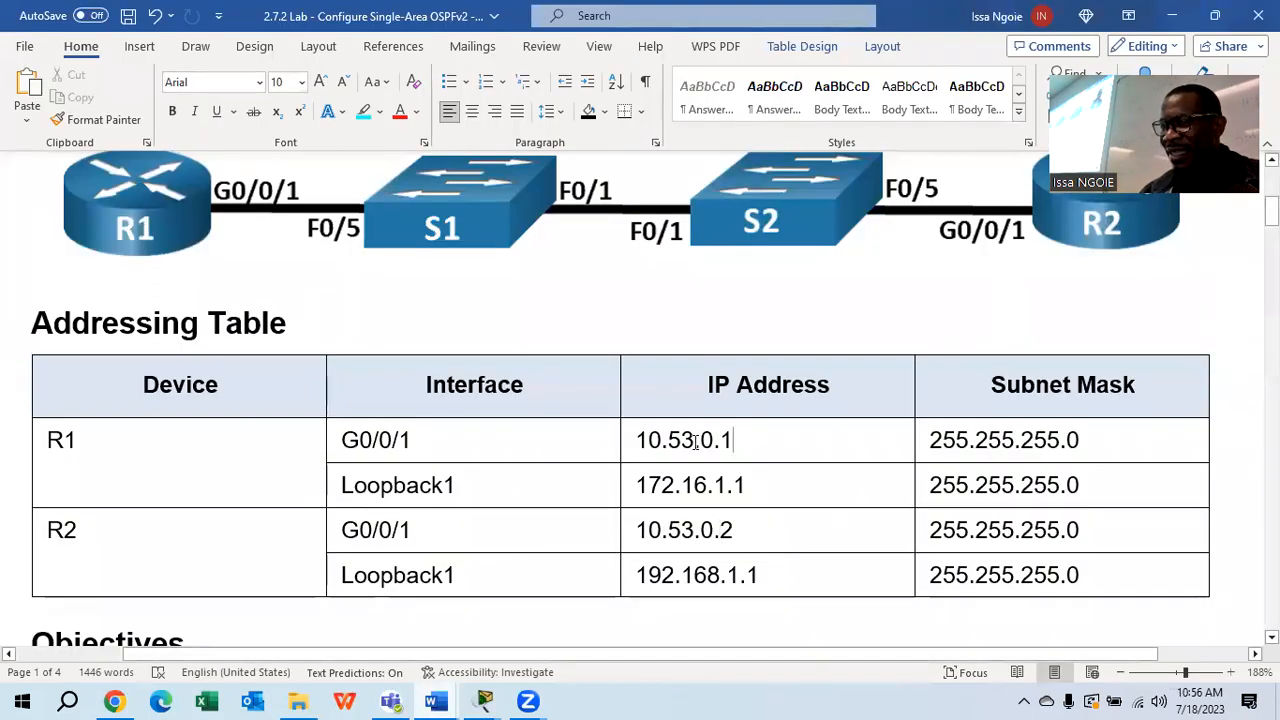
pyautogui.moveTo(731, 441); pyautogui.dragTo(636, 441)
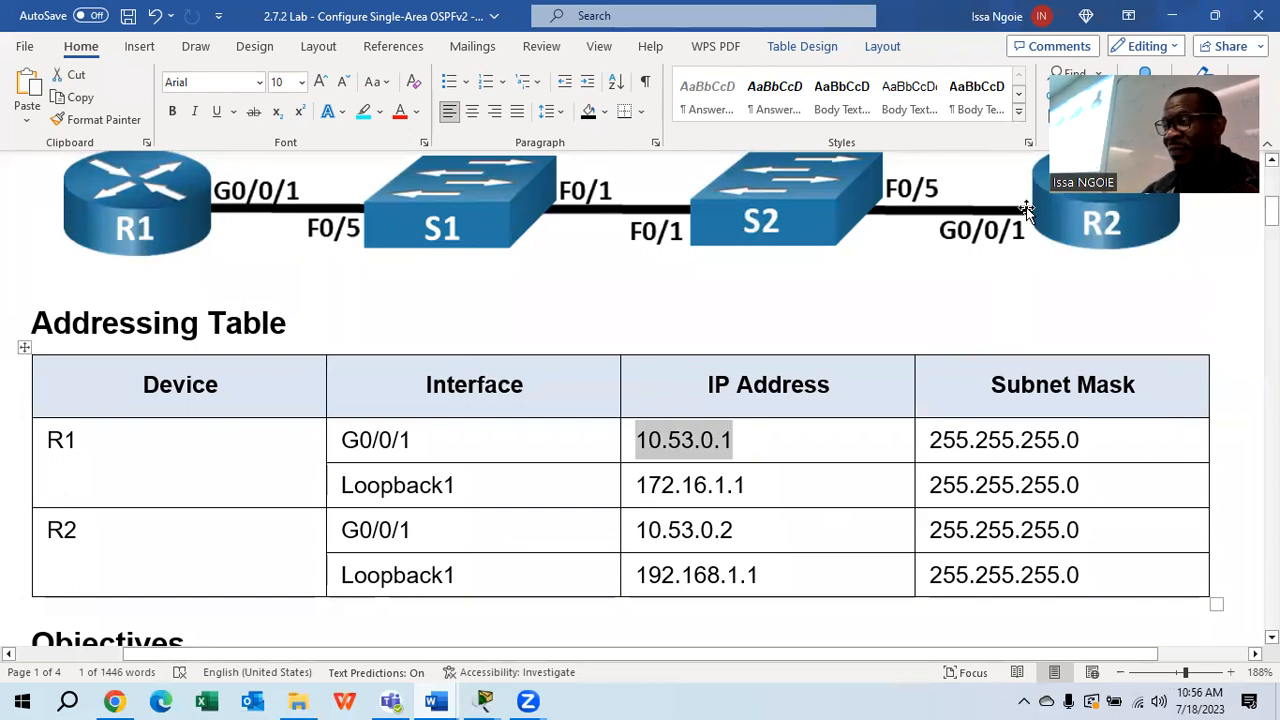
pyautogui.moveTo(698, 540); pyautogui.dragTo(658, 540)
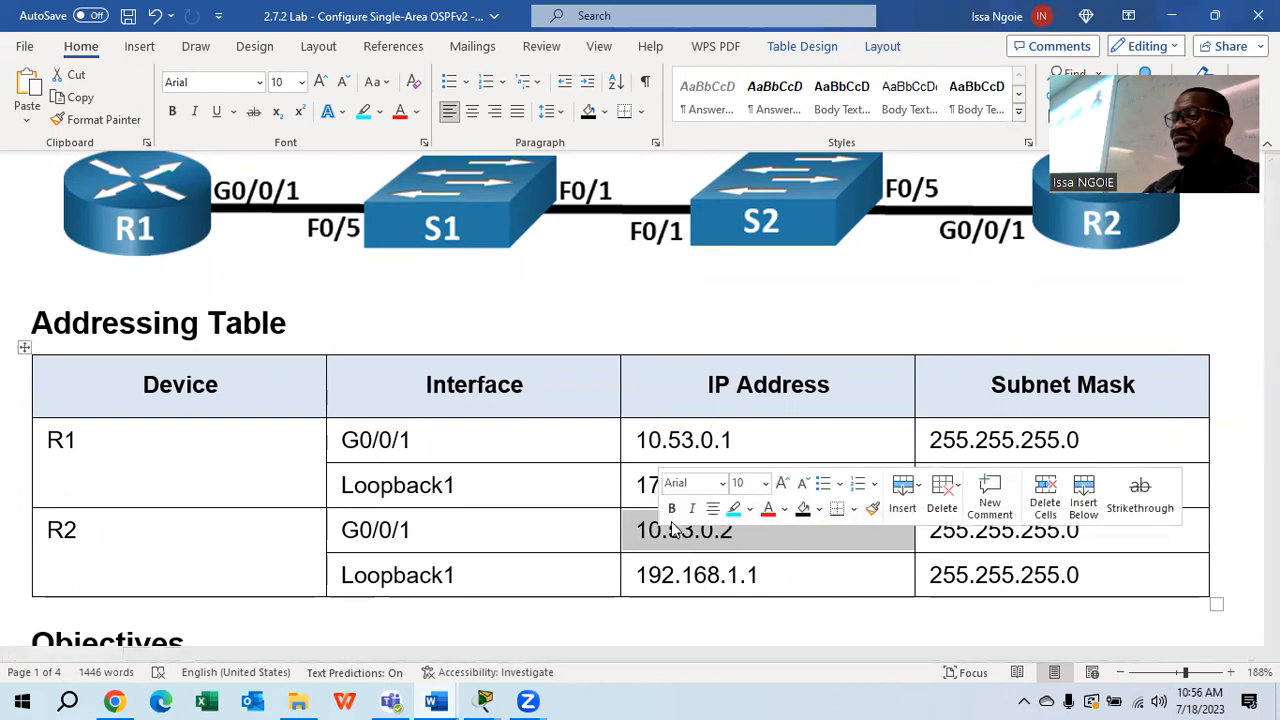
pyautogui.click(749, 537)
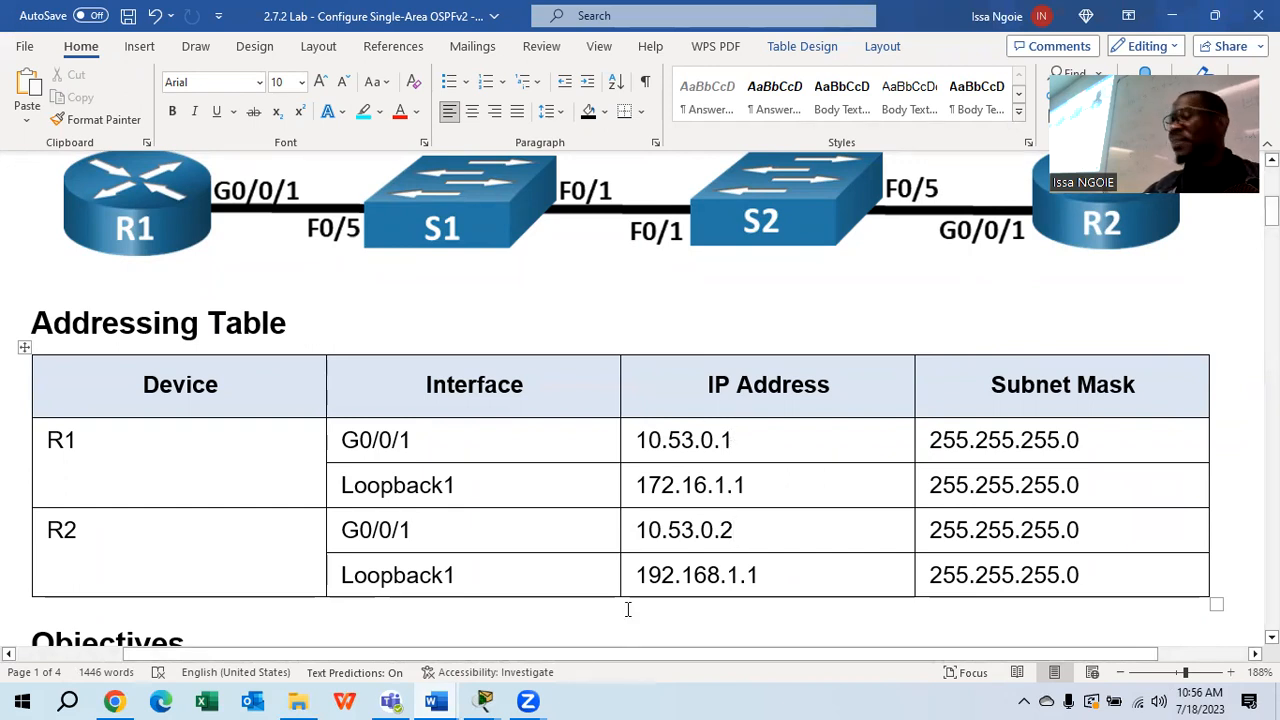
pyautogui.moveTo(481, 699)
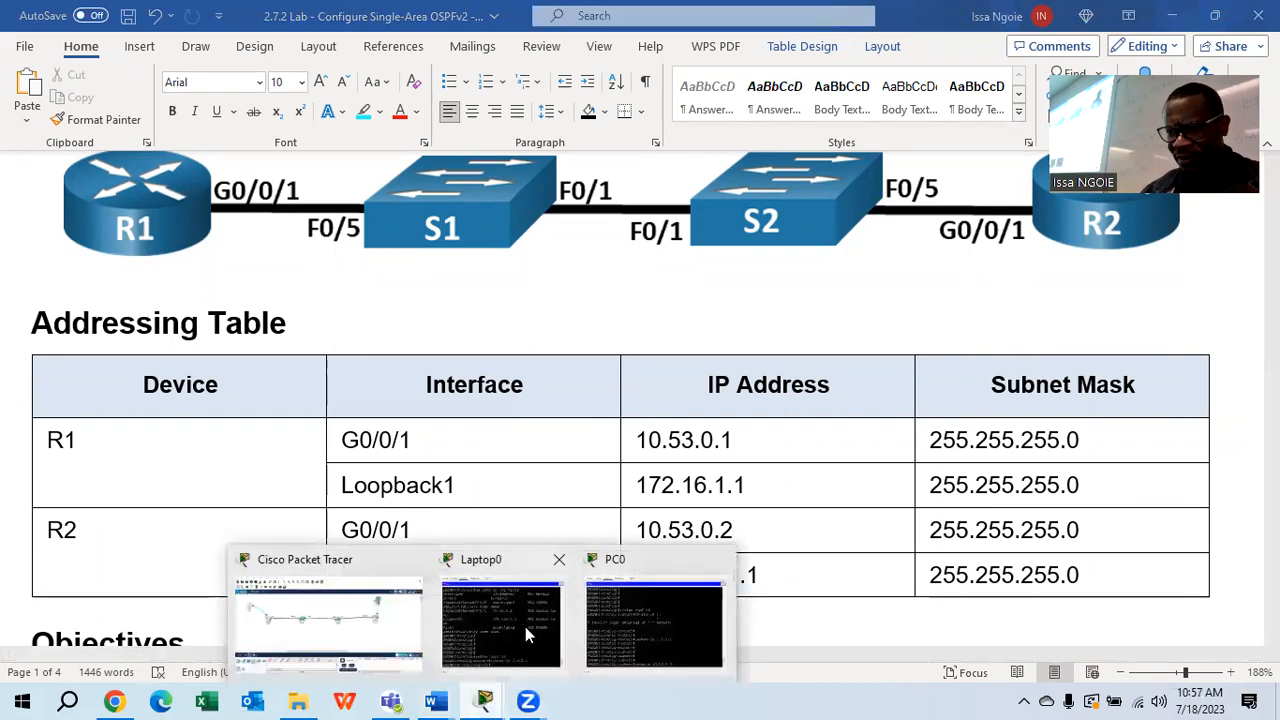
pyautogui.click(399, 638)
# Complete SABAR1's line as network 10.53.0.0 0.0.0.255 area 0 and highlight the 0.0.0.255 wildcard
pyautogui.click(113, 226)
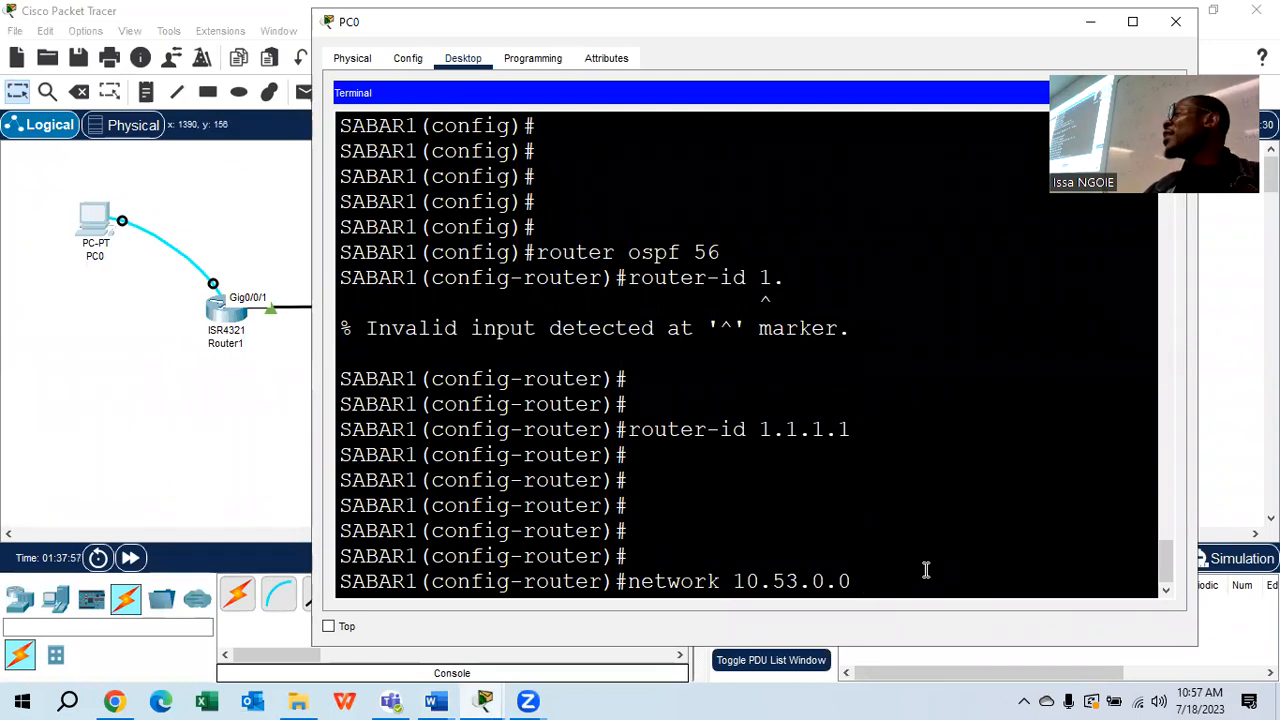
pyautogui.write('0.')
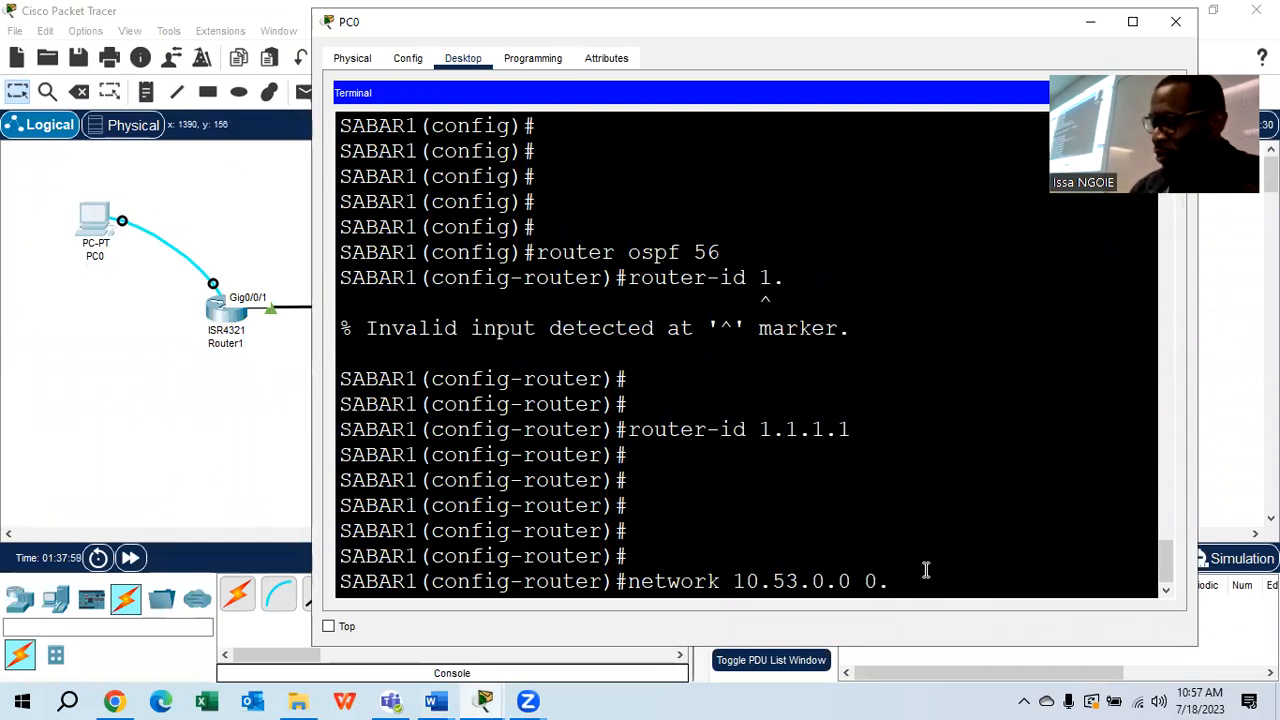
pyautogui.write('0.0.0')
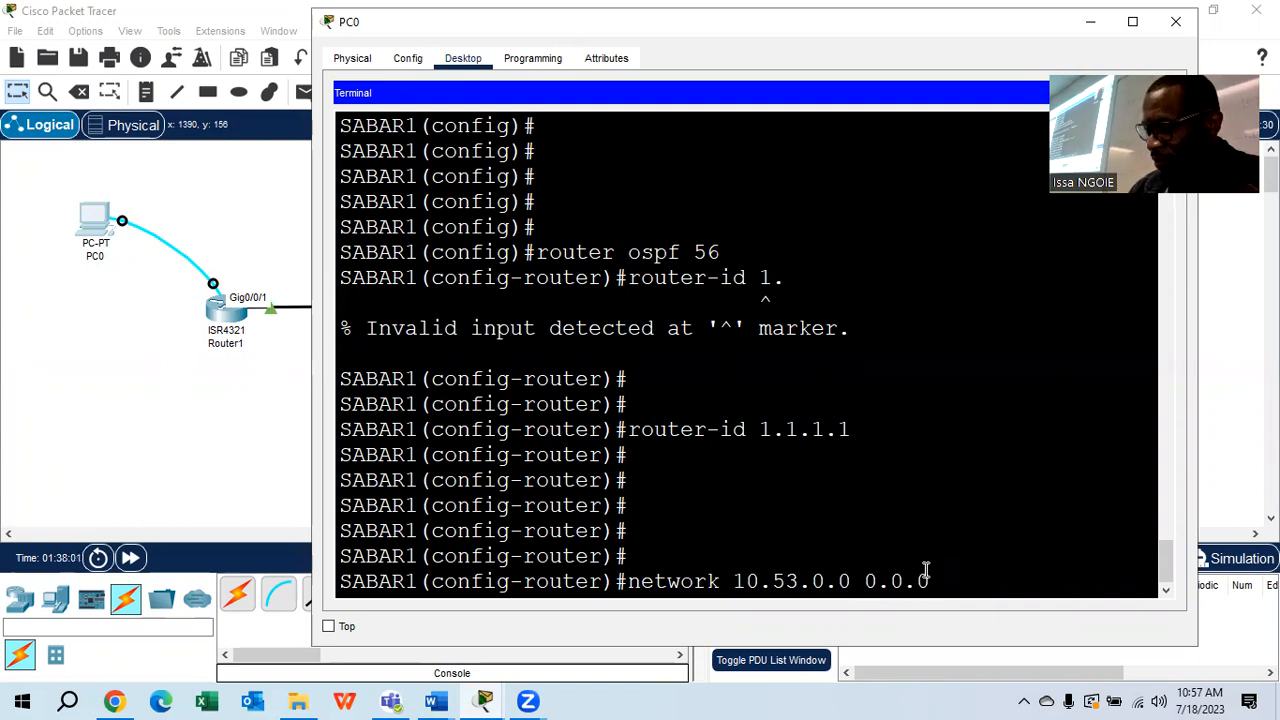
pyautogui.write('.255')
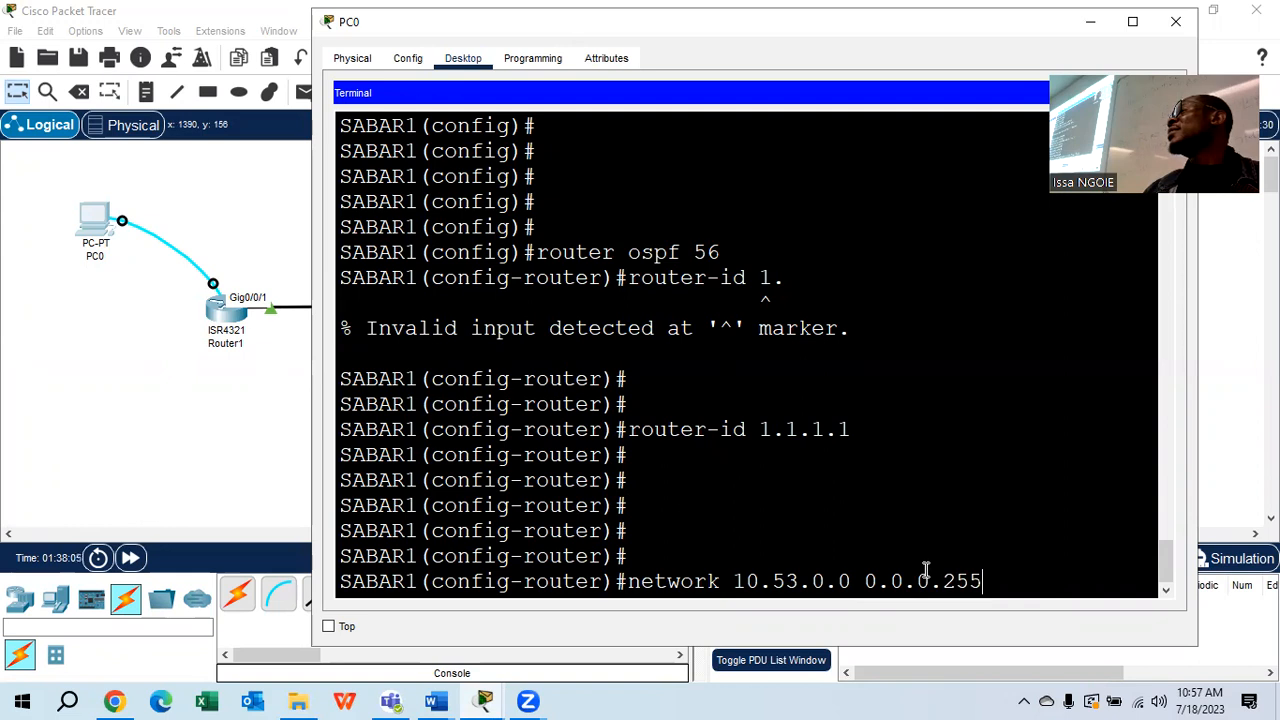
pyautogui.write(' area')
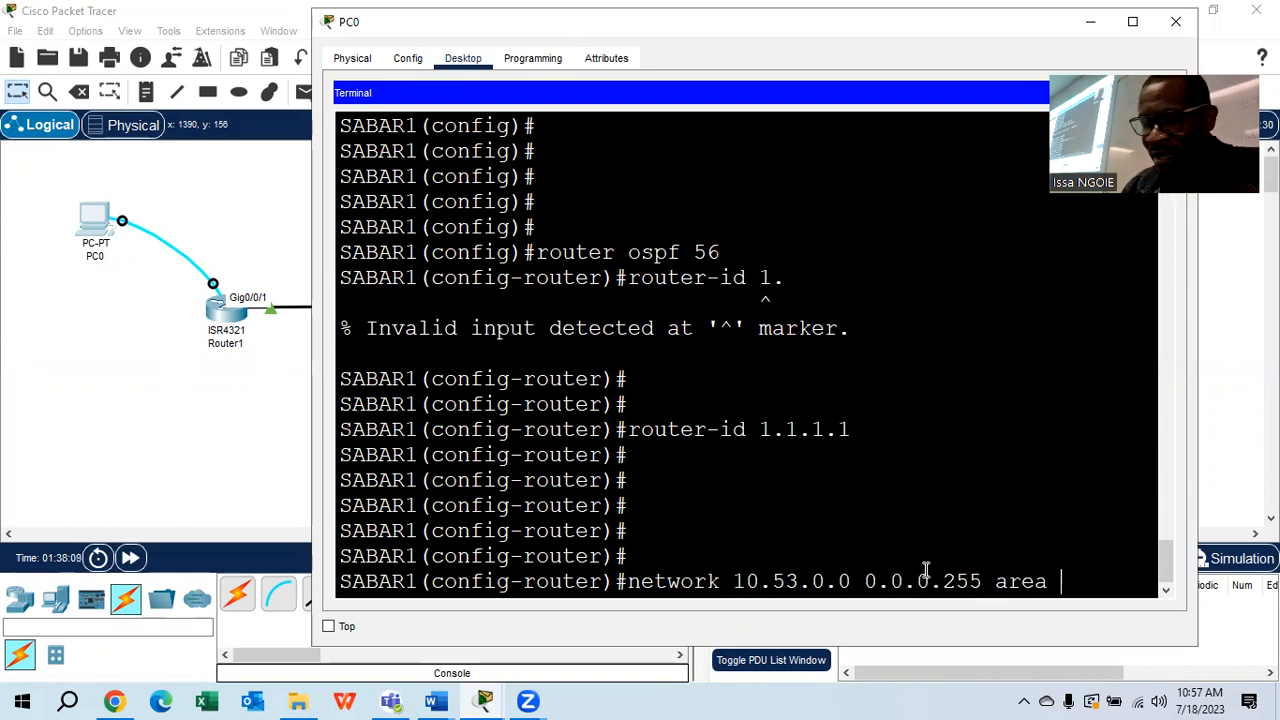
pyautogui.write(' 0')
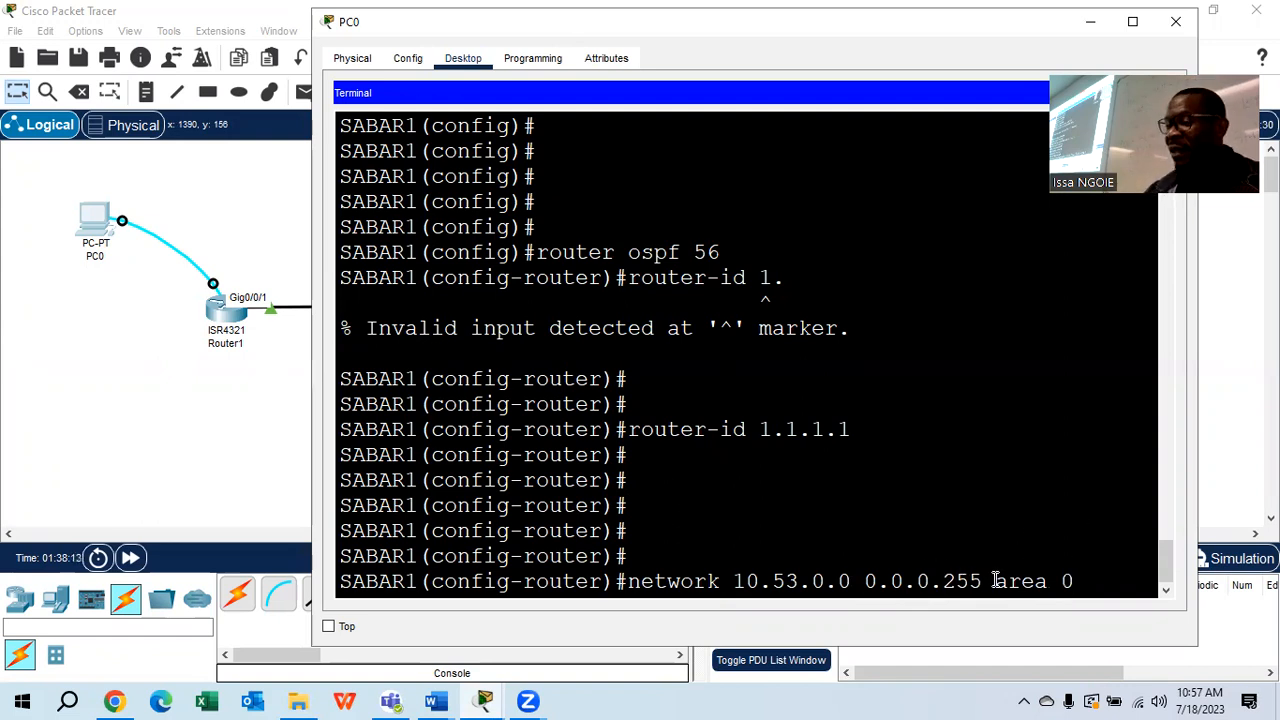
pyautogui.moveTo(983, 581); pyautogui.dragTo(866, 582)
pyautogui.click(435, 700)
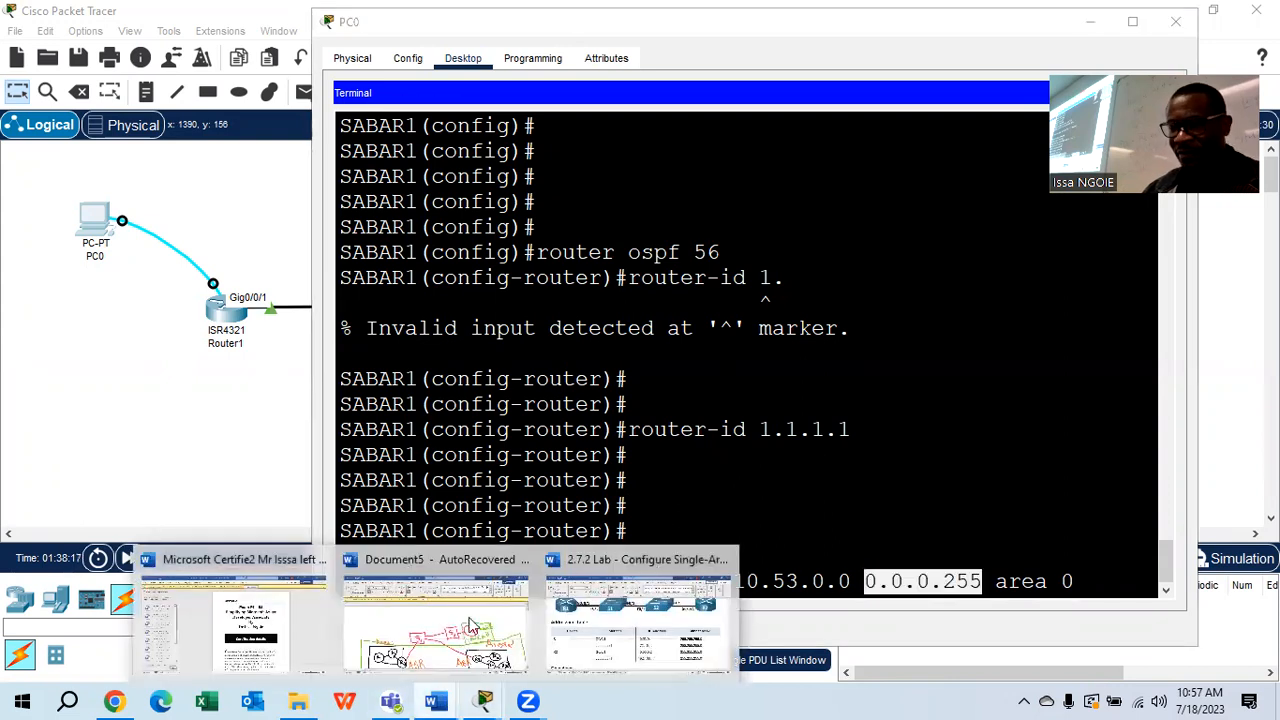
# Add a new blank paragraph at the end of the lab document and bring up the Draw tools
pyautogui.click(611, 642)
pyautogui.moveTo(1272, 211); pyautogui.dragTo(1232, 635)
pyautogui.click(1092, 395)
pyautogui.press('Return')
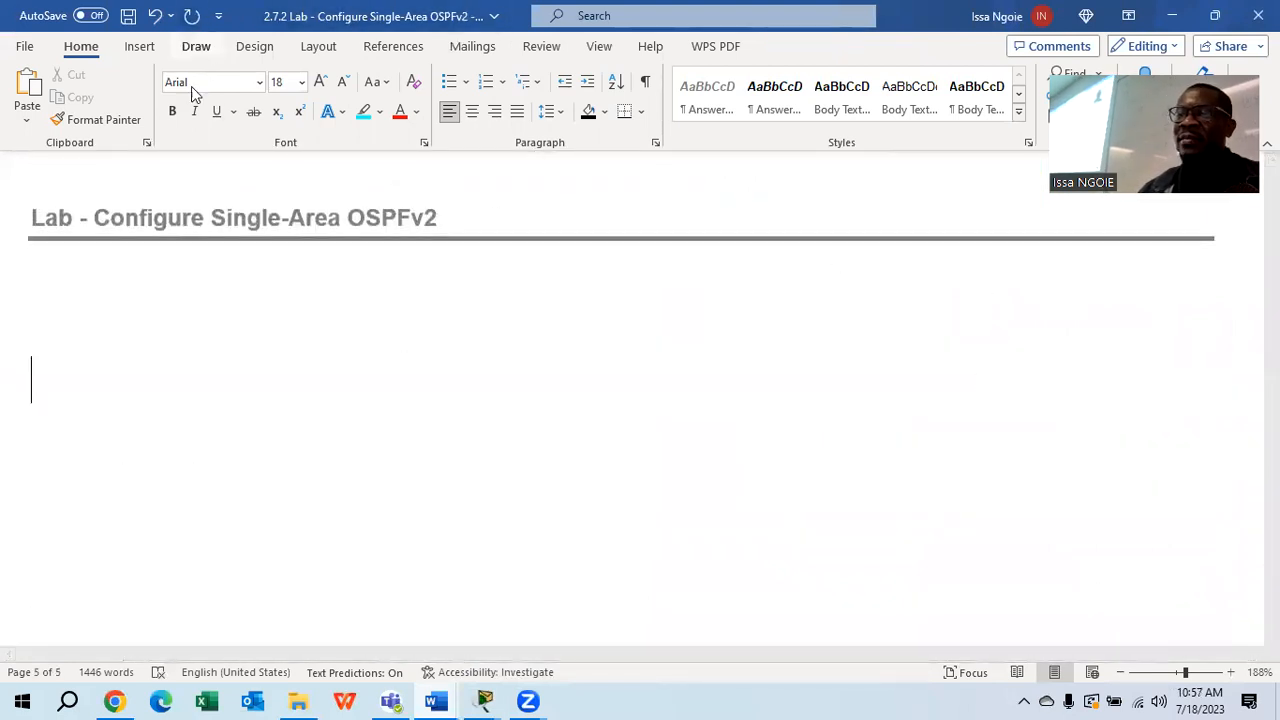
pyautogui.click(197, 47)
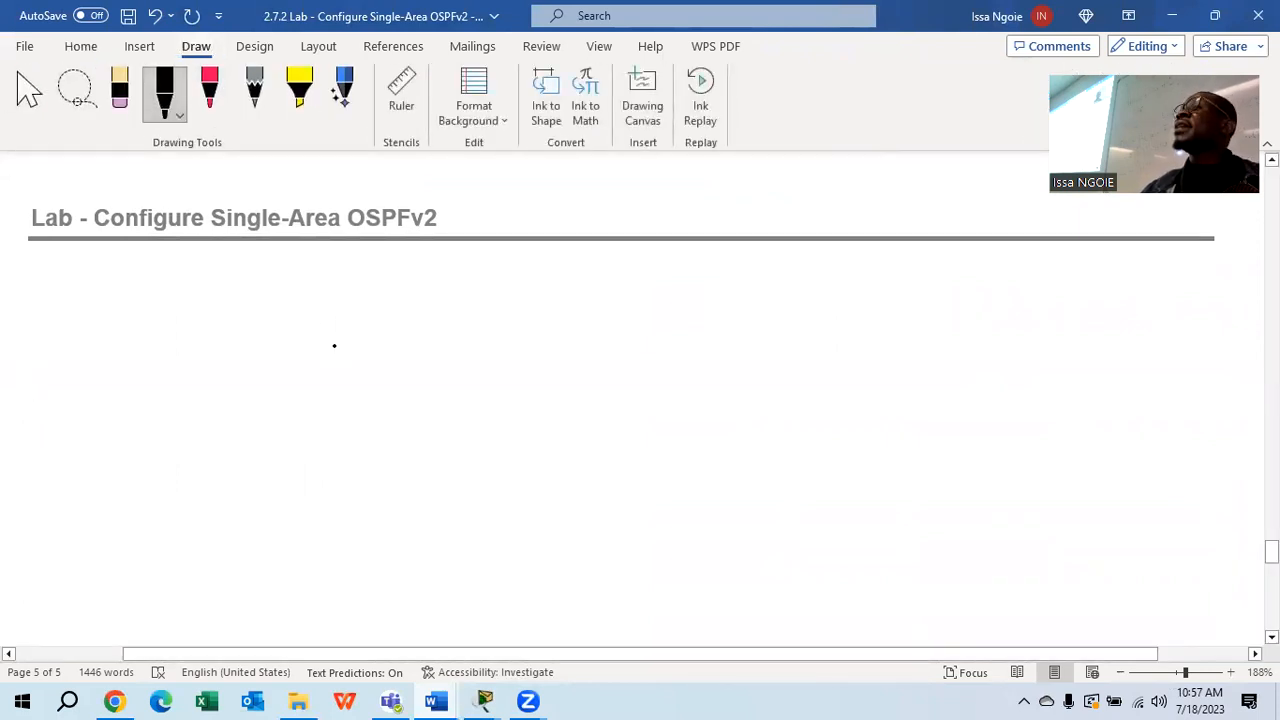
# Begin the black handwritten note 'SM: 255.' on the new page
pyautogui.moveTo(138, 316)
pyautogui.mouseDown()
pyautogui.moveTo(123, 391)
pyautogui.moveTo(105, 393)
pyautogui.mouseUp()
pyautogui.moveTo(193, 320); pyautogui.dragTo(194, 388)
pyautogui.moveTo(191, 318)
pyautogui.mouseDown()
pyautogui.moveTo(227, 328)
pyautogui.moveTo(242, 392)
pyautogui.mouseUp()
pyautogui.click(257, 346)
pyautogui.click(263, 378)
pyautogui.moveTo(340, 344)
pyautogui.mouseDown()
pyautogui.moveTo(366, 333)
pyautogui.moveTo(330, 385)
pyautogui.moveTo(372, 358)
pyautogui.moveTo(414, 359)
pyautogui.moveTo(402, 395)
pyautogui.mouseUp()
pyautogui.moveTo(380, 344)
pyautogui.mouseDown()
pyautogui.moveTo(421, 335)
pyautogui.moveTo(458, 352)
pyautogui.moveTo(444, 382)
pyautogui.mouseUp()
pyautogui.moveTo(447, 337)
pyautogui.mouseDown()
pyautogui.moveTo(568, 338)
pyautogui.moveTo(496, 376)
pyautogui.moveTo(558, 396)
pyautogui.mouseUp()
pyautogui.click(491, 382)
# Finish the mask as SM: 255.255.255.0, then start a red label beneath it
pyautogui.moveTo(593, 332); pyautogui.dragTo(587, 381)
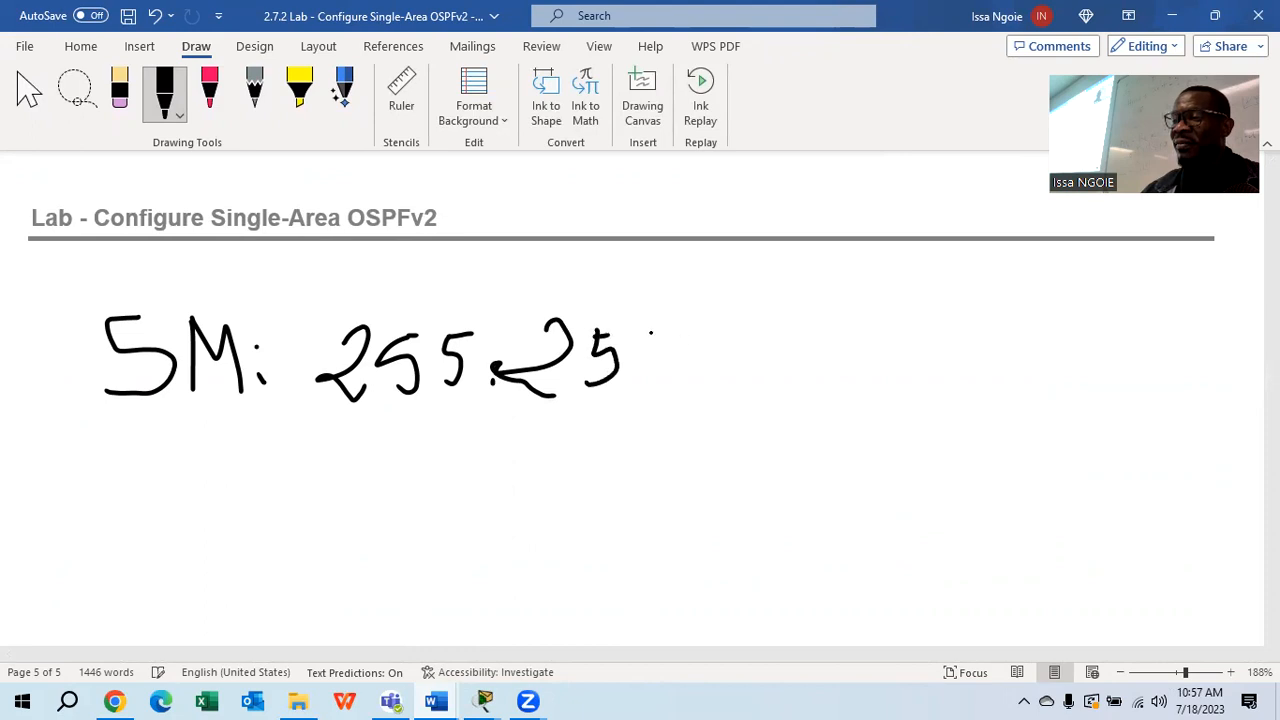
pyautogui.moveTo(648, 355); pyautogui.dragTo(578, 379)
pyautogui.click(710, 386)
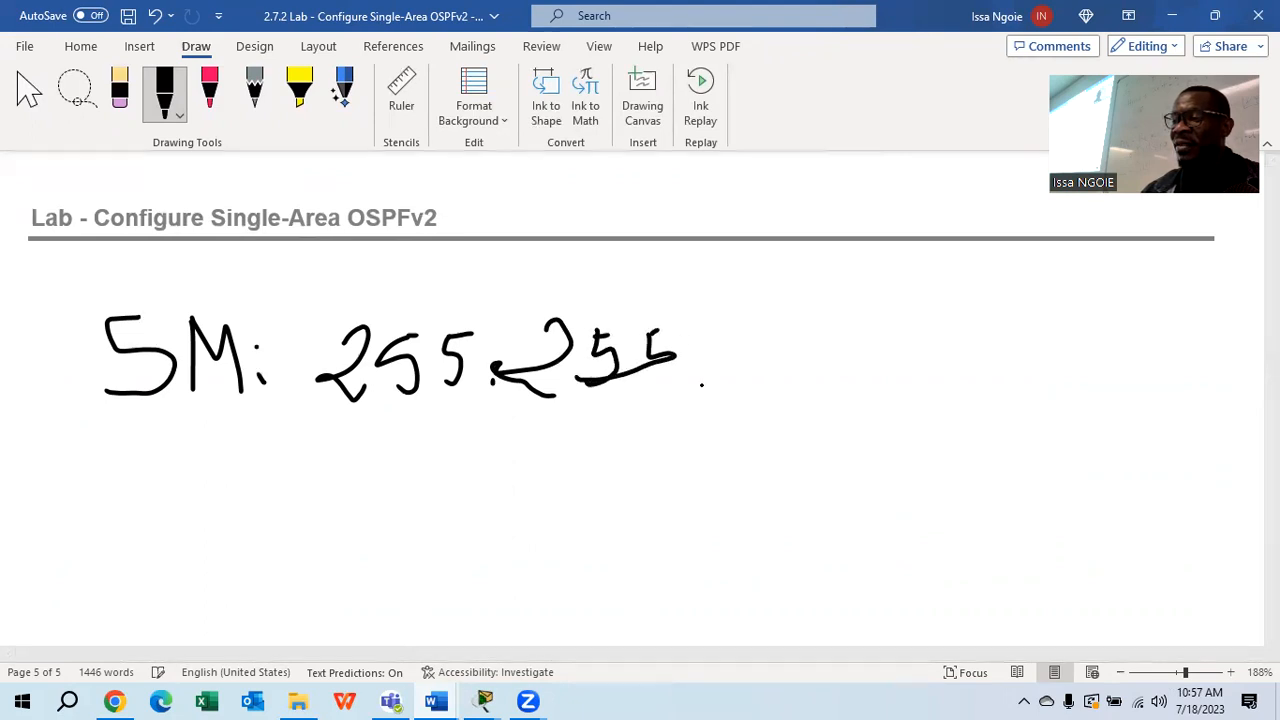
pyautogui.moveTo(748, 344); pyautogui.dragTo(770, 390)
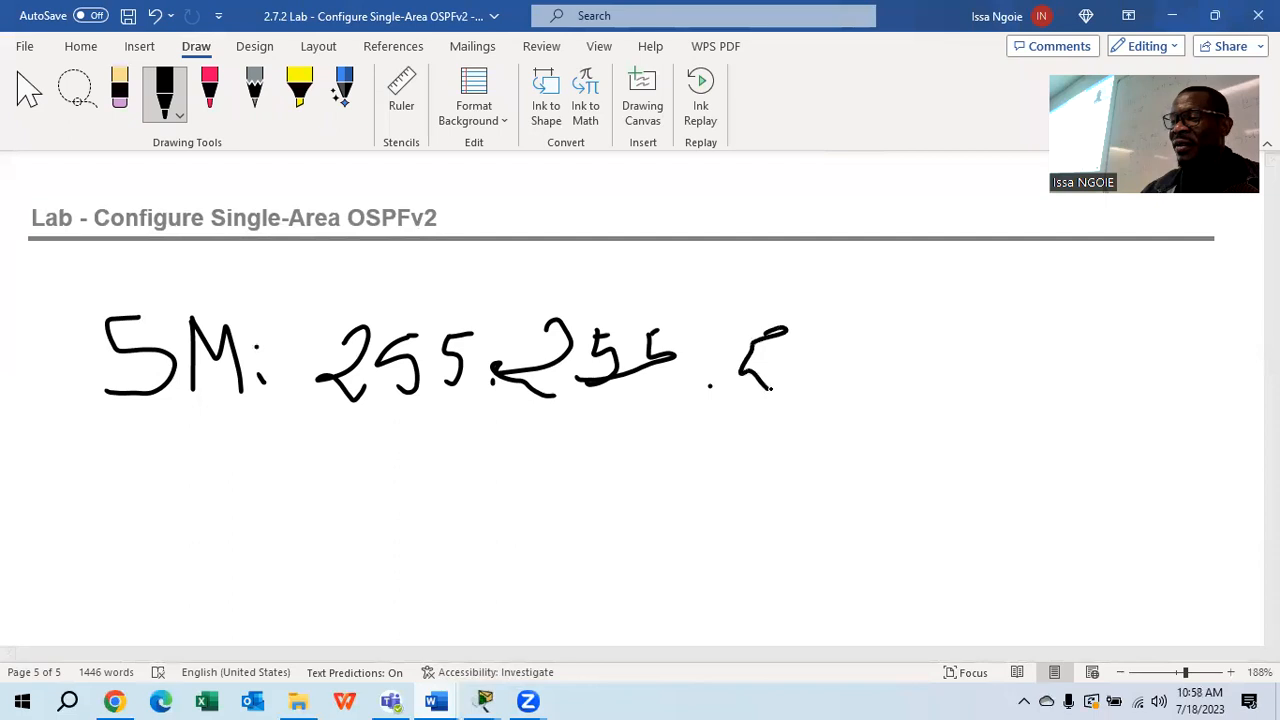
pyautogui.moveTo(810, 332)
pyautogui.mouseDown()
pyautogui.moveTo(802, 350)
pyautogui.moveTo(838, 379)
pyautogui.mouseUp()
pyautogui.moveTo(806, 332)
pyautogui.mouseDown()
pyautogui.moveTo(924, 318)
pyautogui.moveTo(872, 352)
pyautogui.moveTo(878, 379)
pyautogui.mouseUp()
pyautogui.moveTo(1002, 328)
pyautogui.mouseDown()
pyautogui.moveTo(994, 352)
pyautogui.moveTo(1038, 362)
pyautogui.moveTo(998, 332)
pyautogui.mouseUp()
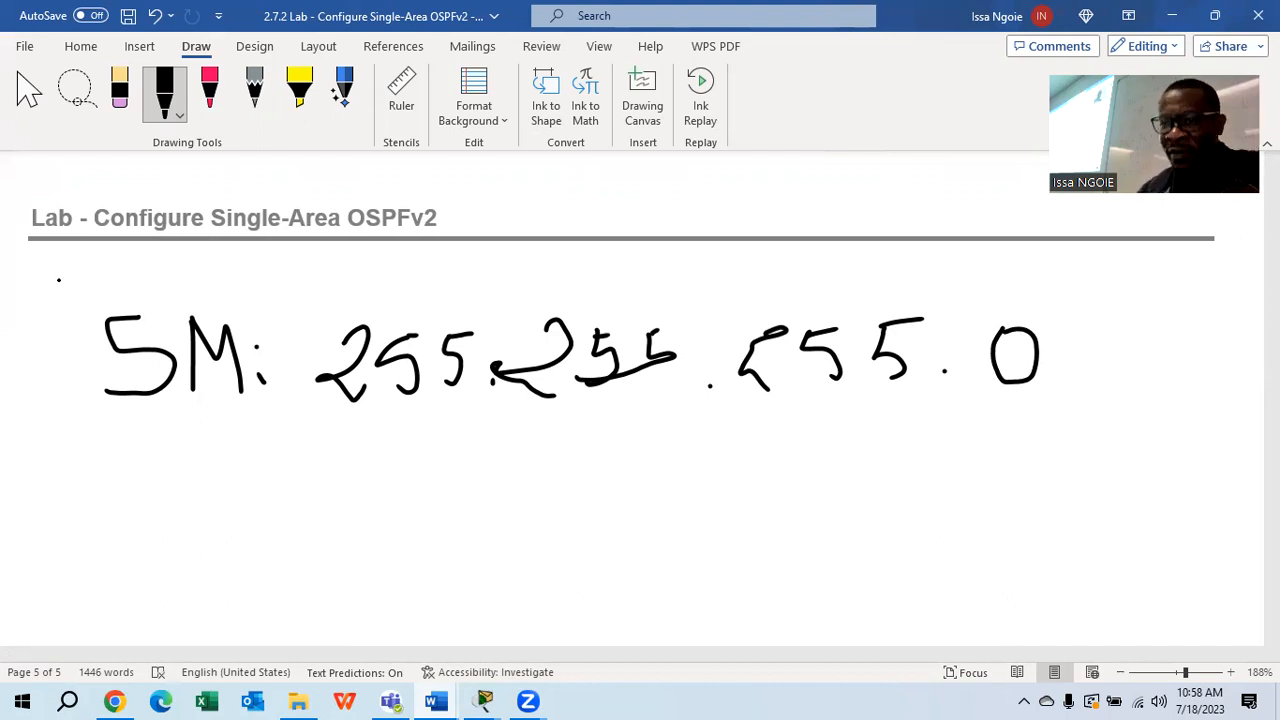
pyautogui.click(209, 90)
pyautogui.moveTo(27, 444)
pyautogui.mouseDown()
pyautogui.moveTo(38, 490)
pyautogui.moveTo(48, 500)
pyautogui.moveTo(50, 446)
pyautogui.moveTo(82, 512)
pyautogui.mouseUp()
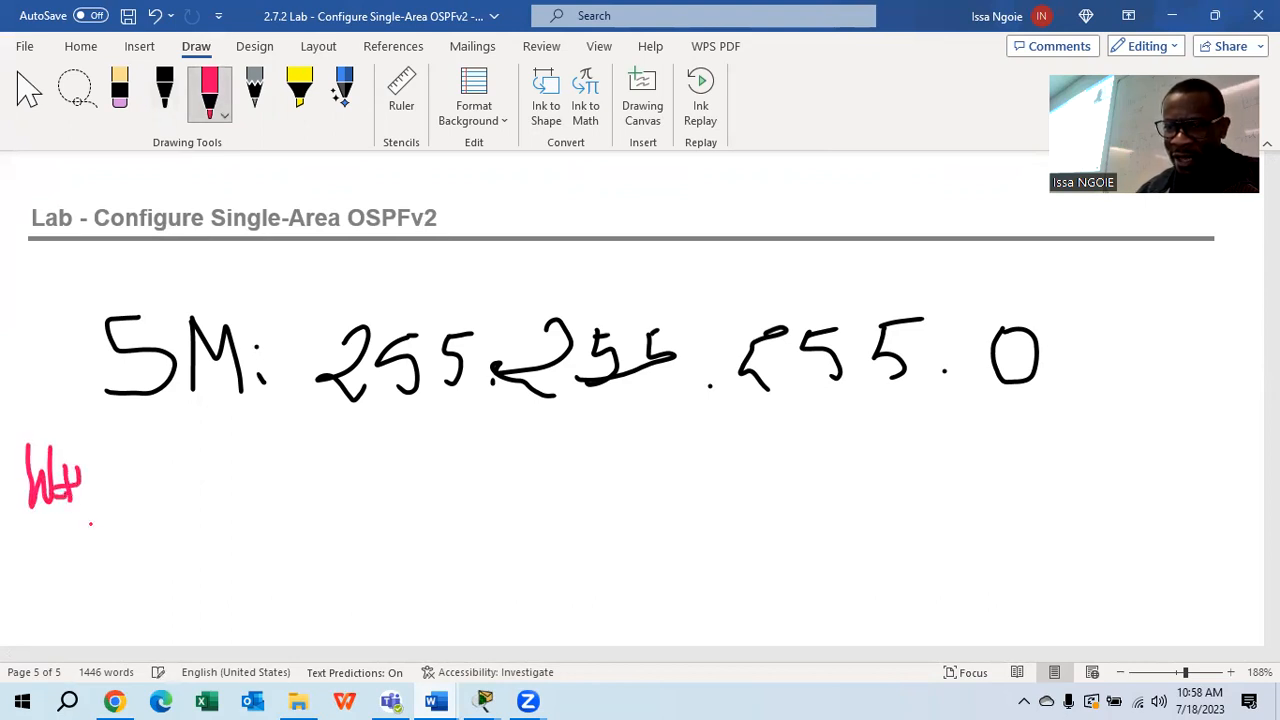
# Handwrite the red 'WC:' label and its first 255 octets, undoing a stray stroke
pyautogui.moveTo(132, 446)
pyautogui.mouseDown()
pyautogui.moveTo(162, 514)
pyautogui.moveTo(182, 450)
pyautogui.moveTo(208, 506)
pyautogui.moveTo(224, 504)
pyautogui.mouseUp()
pyautogui.moveTo(204, 452); pyautogui.dragTo(228, 452)
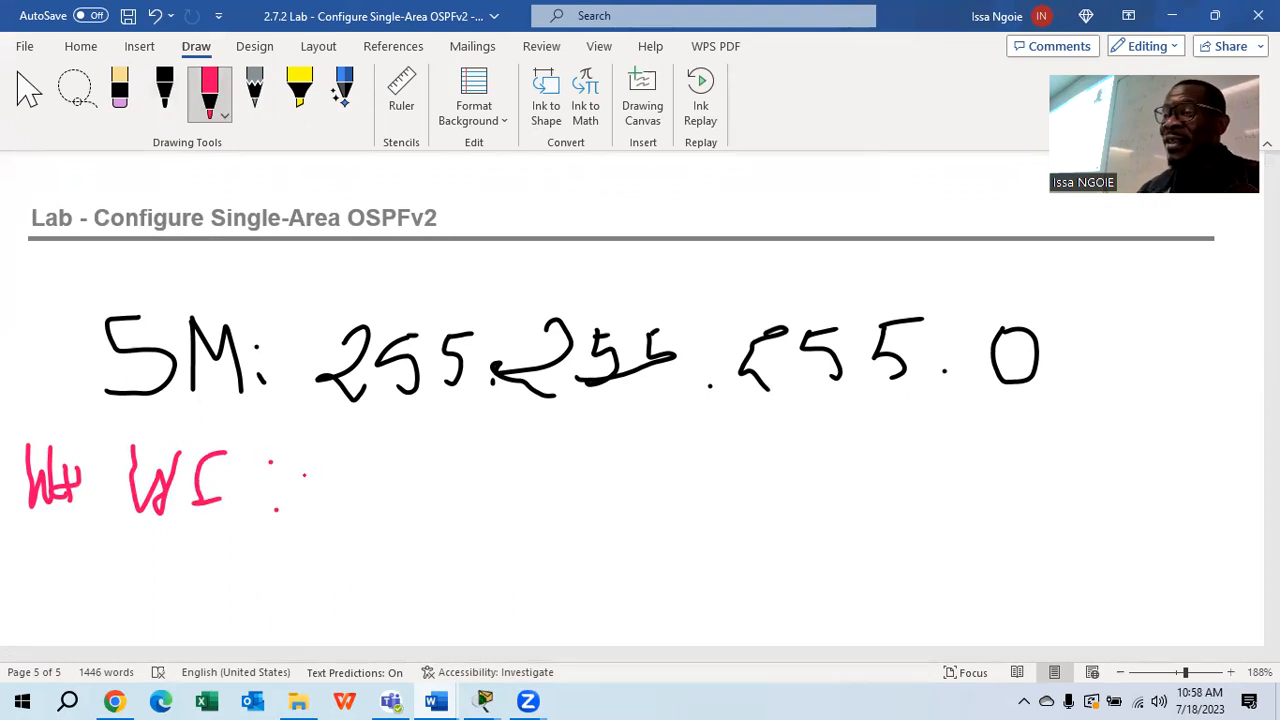
pyautogui.moveTo(291, 477); pyautogui.dragTo(406, 511)
pyautogui.moveTo(425, 458)
pyautogui.mouseDown()
pyautogui.moveTo(422, 478)
pyautogui.moveTo(444, 488)
pyautogui.moveTo(424, 499)
pyautogui.moveTo(444, 454)
pyautogui.moveTo(461, 470)
pyautogui.mouseUp()
pyautogui.moveTo(468, 471); pyautogui.dragTo(361, 474)
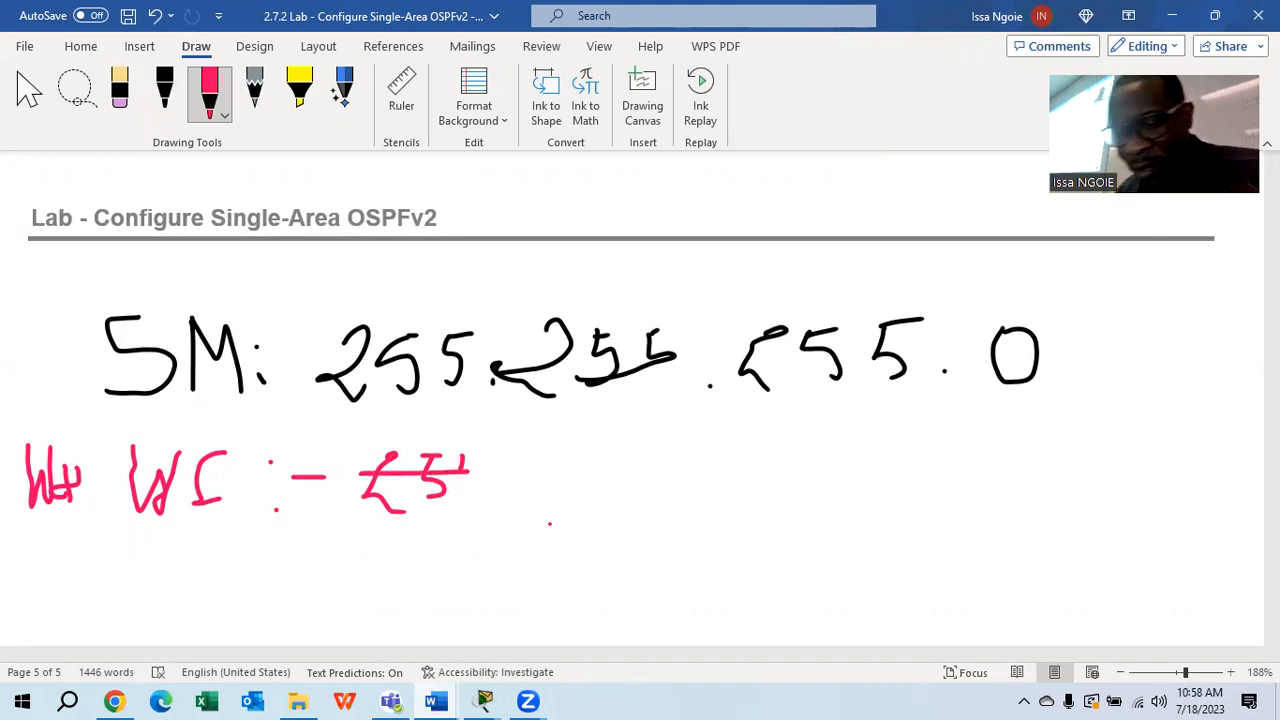
pyautogui.hotkey('ctrl', 'z')
pyautogui.hotkey('ctrl', 'z')
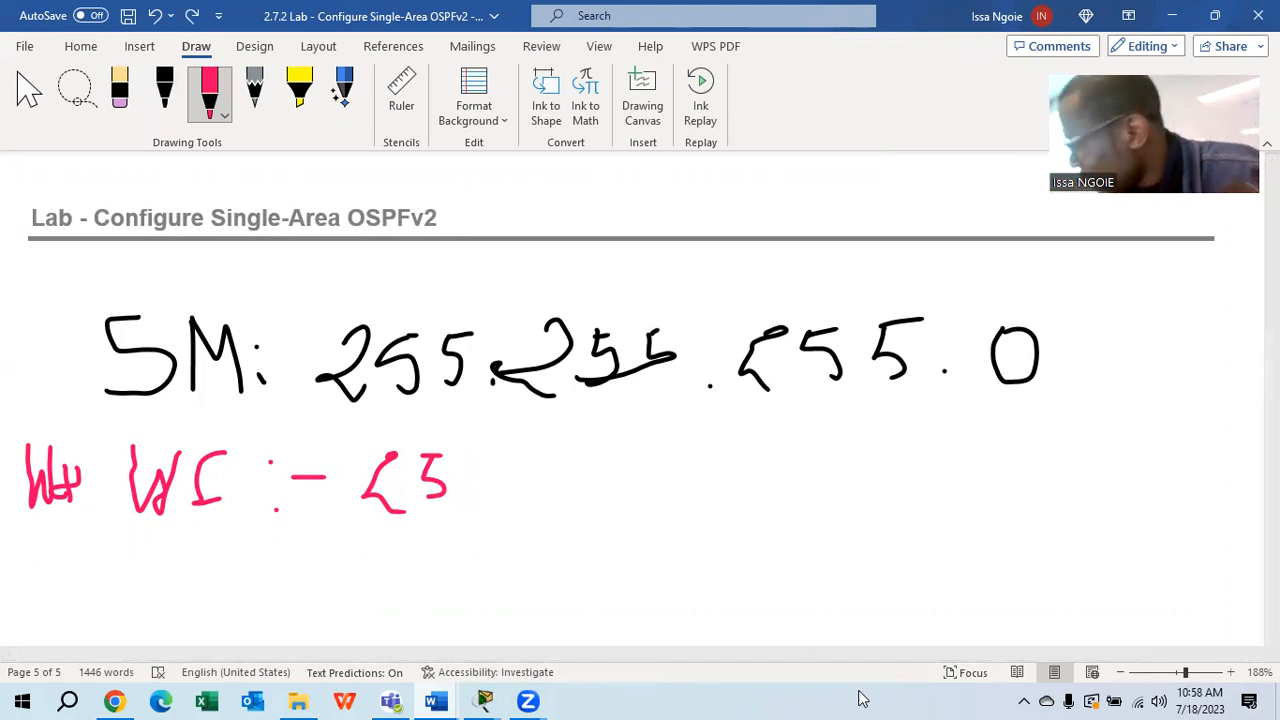
pyautogui.moveTo(470, 450)
pyautogui.mouseDown()
pyautogui.moveTo(466, 504)
pyautogui.moveTo(459, 474)
pyautogui.mouseUp()
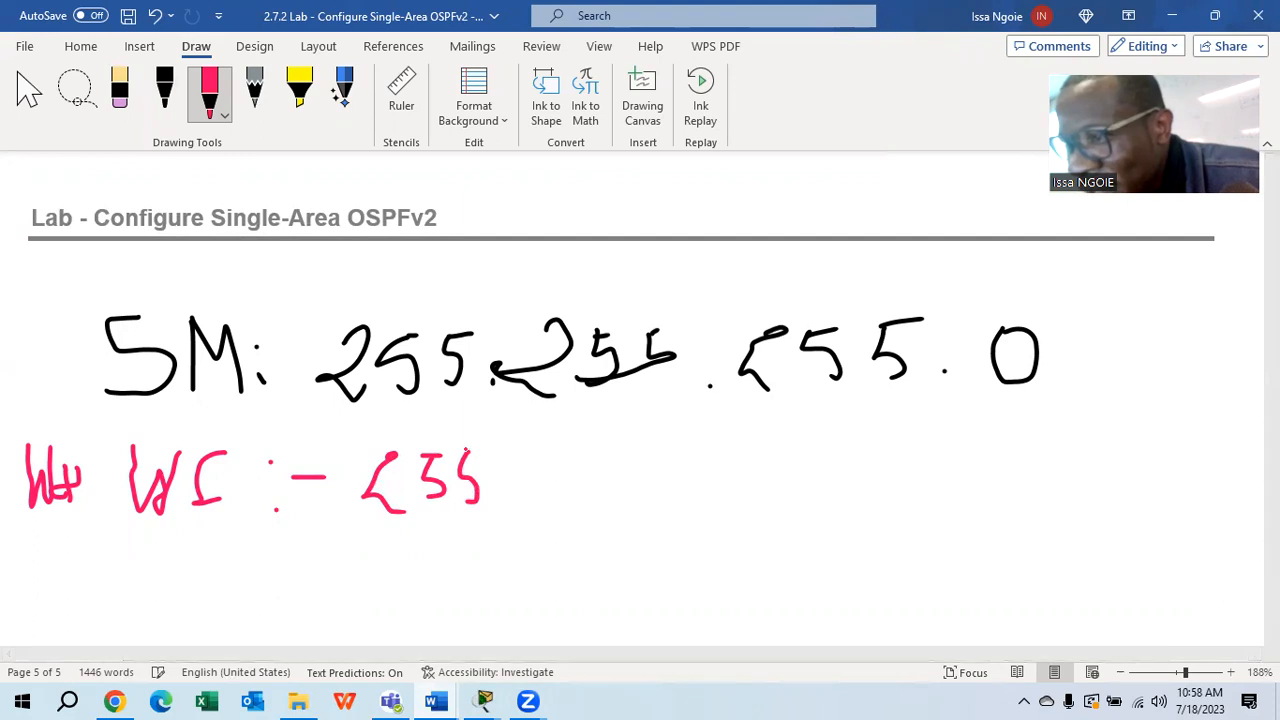
pyautogui.moveTo(573, 437)
pyautogui.mouseDown()
pyautogui.moveTo(566, 494)
pyautogui.moveTo(592, 497)
pyautogui.moveTo(607, 446)
pyautogui.moveTo(624, 486)
pyautogui.mouseUp()
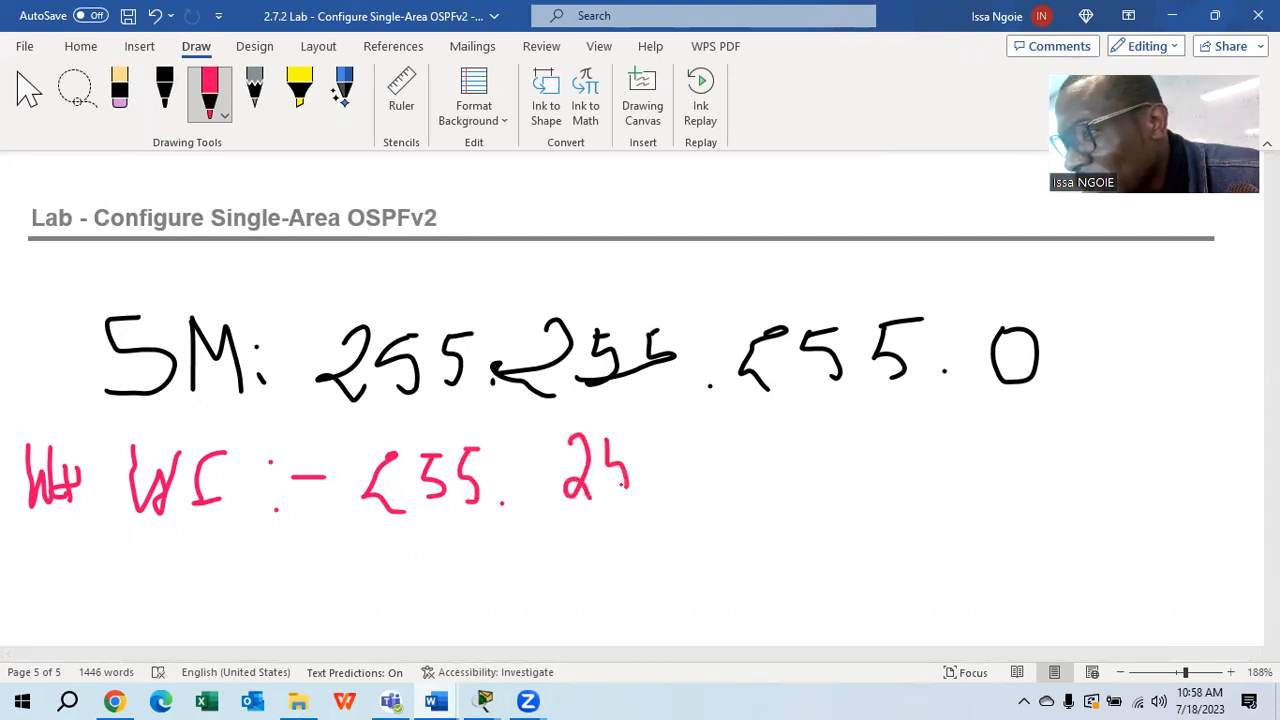
pyautogui.moveTo(604, 440)
pyautogui.mouseDown()
pyautogui.moveTo(622, 437)
pyautogui.moveTo(650, 498)
pyautogui.moveTo(645, 435)
pyautogui.mouseUp()
# Complete the red line as WC: 255.255.255.255, underline it, and switch the pen to orange
pyautogui.moveTo(748, 413); pyautogui.dragTo(772, 482)
pyautogui.moveTo(792, 421)
pyautogui.mouseDown()
pyautogui.moveTo(812, 458)
pyautogui.moveTo(805, 476)
pyautogui.moveTo(803, 421)
pyautogui.moveTo(848, 445)
pyautogui.moveTo(833, 470)
pyautogui.moveTo(849, 411)
pyautogui.mouseUp()
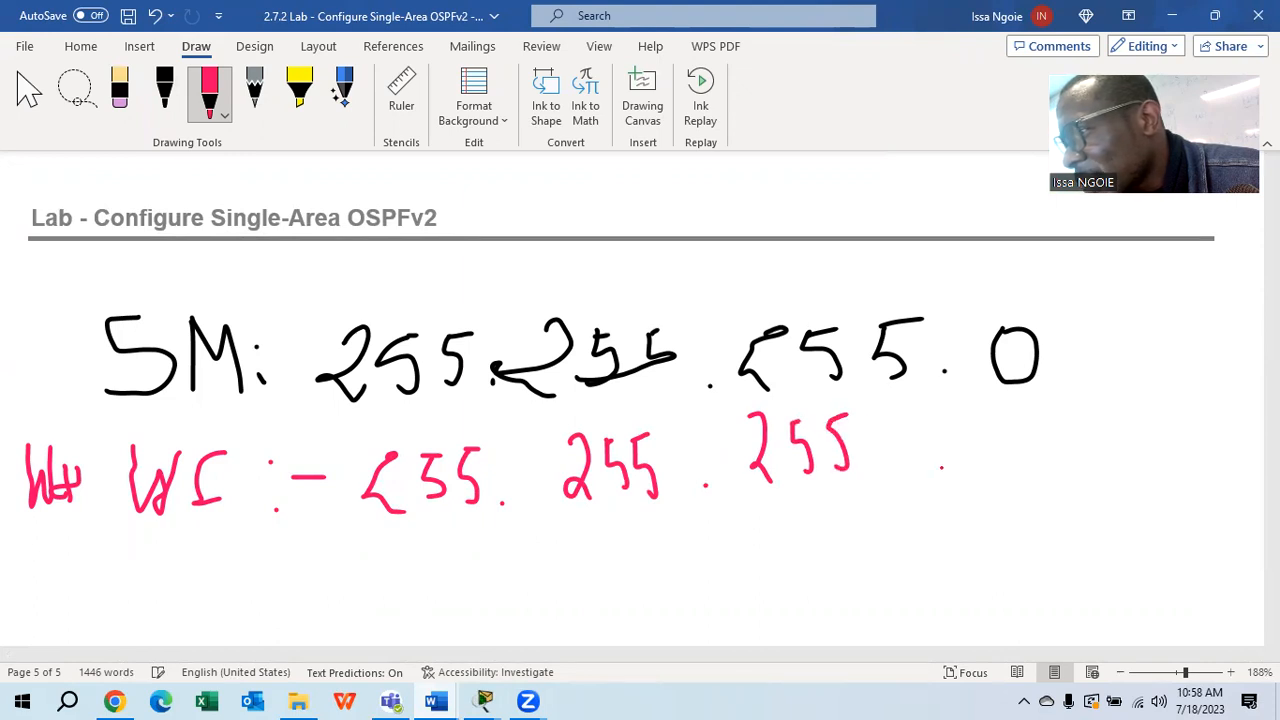
pyautogui.click(946, 469)
pyautogui.moveTo(978, 424)
pyautogui.mouseDown()
pyautogui.moveTo(990, 424)
pyautogui.moveTo(1002, 472)
pyautogui.mouseUp()
pyautogui.moveTo(1009, 410); pyautogui.dragTo(1022, 470)
pyautogui.moveTo(1008, 414)
pyautogui.mouseDown()
pyautogui.moveTo(1032, 408)
pyautogui.moveTo(1072, 440)
pyautogui.moveTo(1052, 466)
pyautogui.mouseUp()
pyautogui.moveTo(1050, 410); pyautogui.dragTo(1073, 404)
pyautogui.moveTo(272, 546); pyautogui.dragTo(1097, 545)
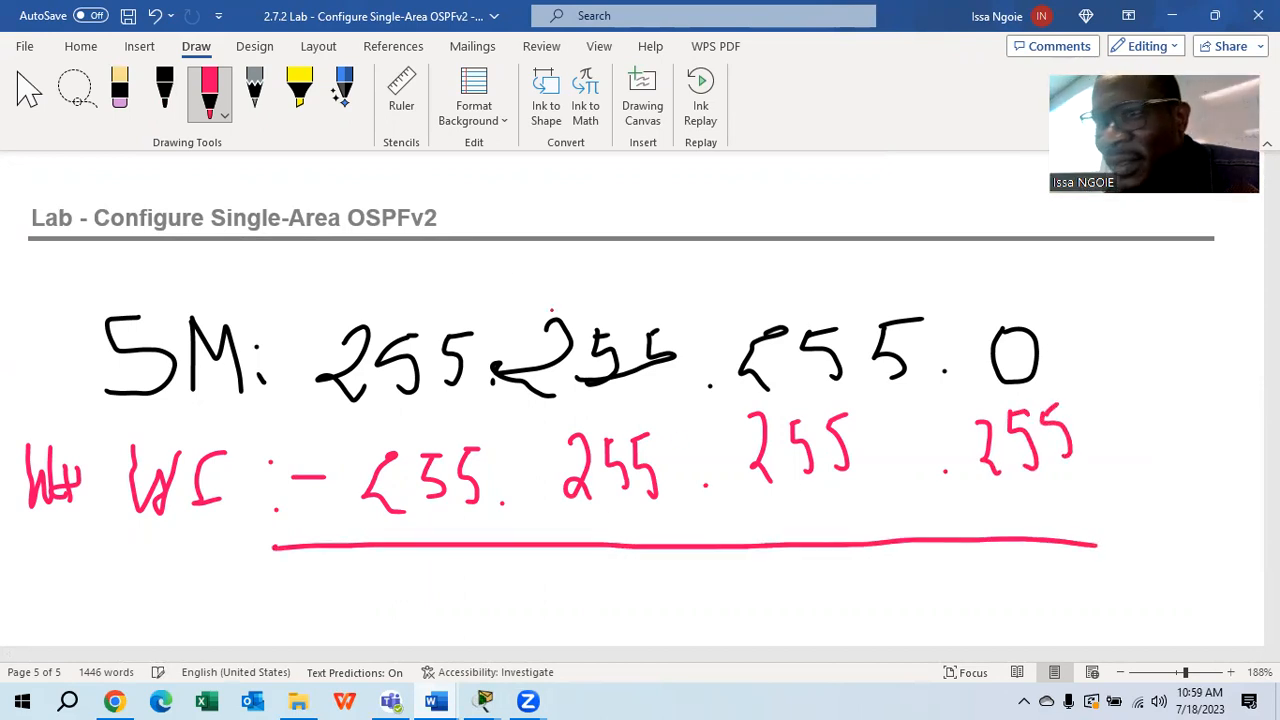
pyautogui.click(224, 118)
pyautogui.click(307, 270)
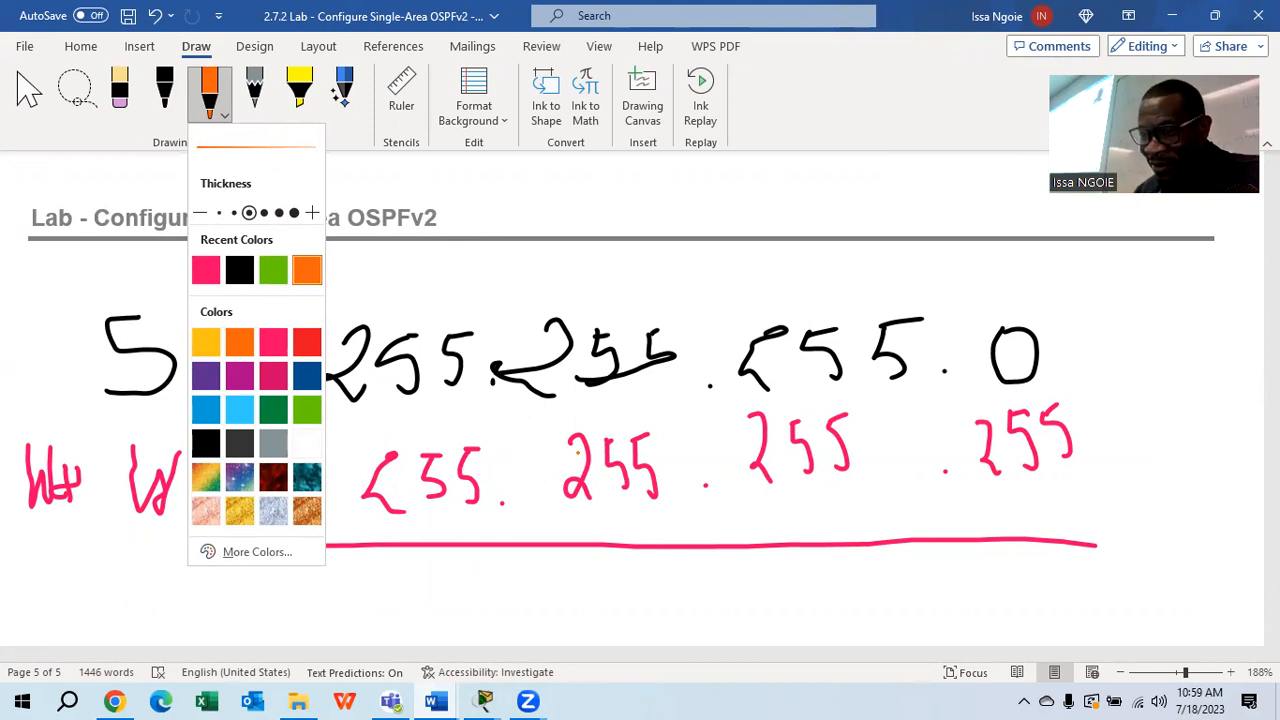
# Handwrite the orange result '0.0.0.255' under the red underline
pyautogui.click(420, 574)
pyautogui.moveTo(410, 566)
pyautogui.mouseDown()
pyautogui.moveTo(494, 590)
pyautogui.moveTo(400, 570)
pyautogui.mouseUp()
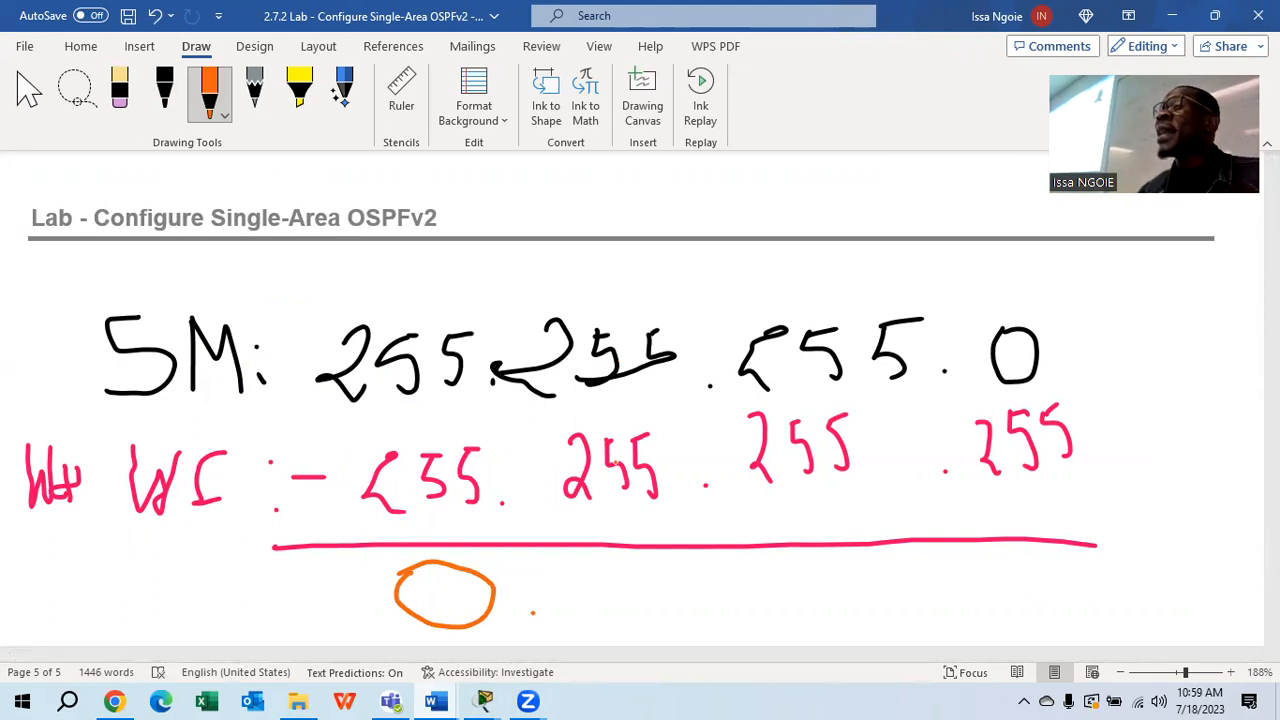
pyautogui.moveTo(605, 569)
pyautogui.mouseDown()
pyautogui.moveTo(625, 628)
pyautogui.moveTo(635, 570)
pyautogui.moveTo(600, 578)
pyautogui.mouseUp()
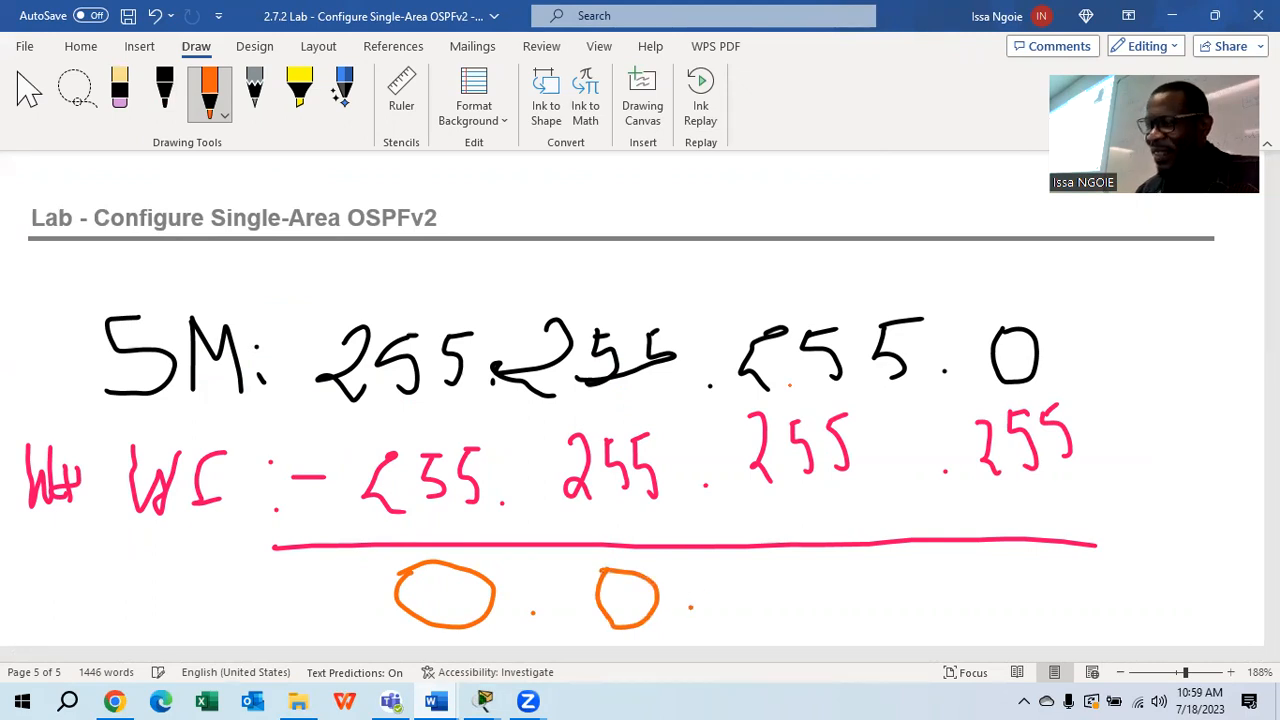
pyautogui.moveTo(787, 578)
pyautogui.mouseDown()
pyautogui.moveTo(795, 618)
pyautogui.moveTo(822, 576)
pyautogui.moveTo(780, 578)
pyautogui.mouseUp()
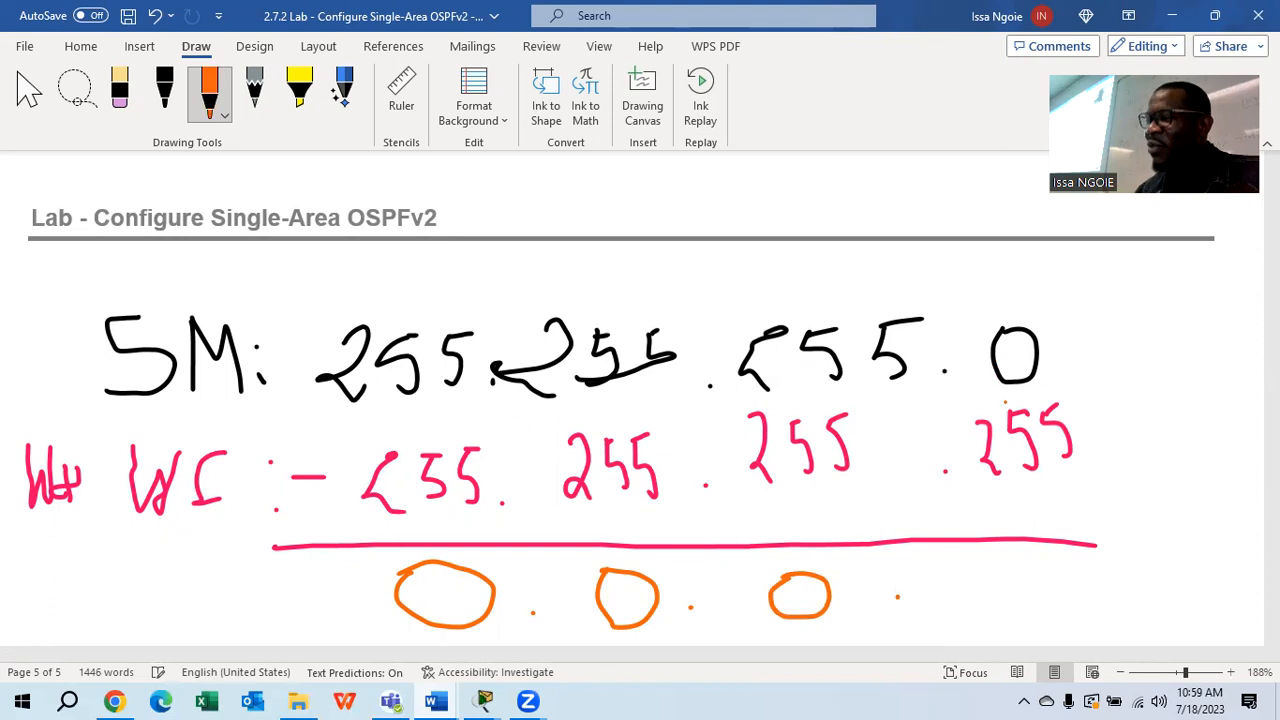
pyautogui.moveTo(951, 577)
pyautogui.mouseDown()
pyautogui.moveTo(966, 590)
pyautogui.moveTo(970, 567)
pyautogui.moveTo(986, 577)
pyautogui.moveTo(928, 621)
pyautogui.moveTo(964, 626)
pyautogui.mouseUp()
pyautogui.moveTo(1012, 572)
pyautogui.mouseDown()
pyautogui.moveTo(1028, 596)
pyautogui.moveTo(1008, 620)
pyautogui.mouseUp()
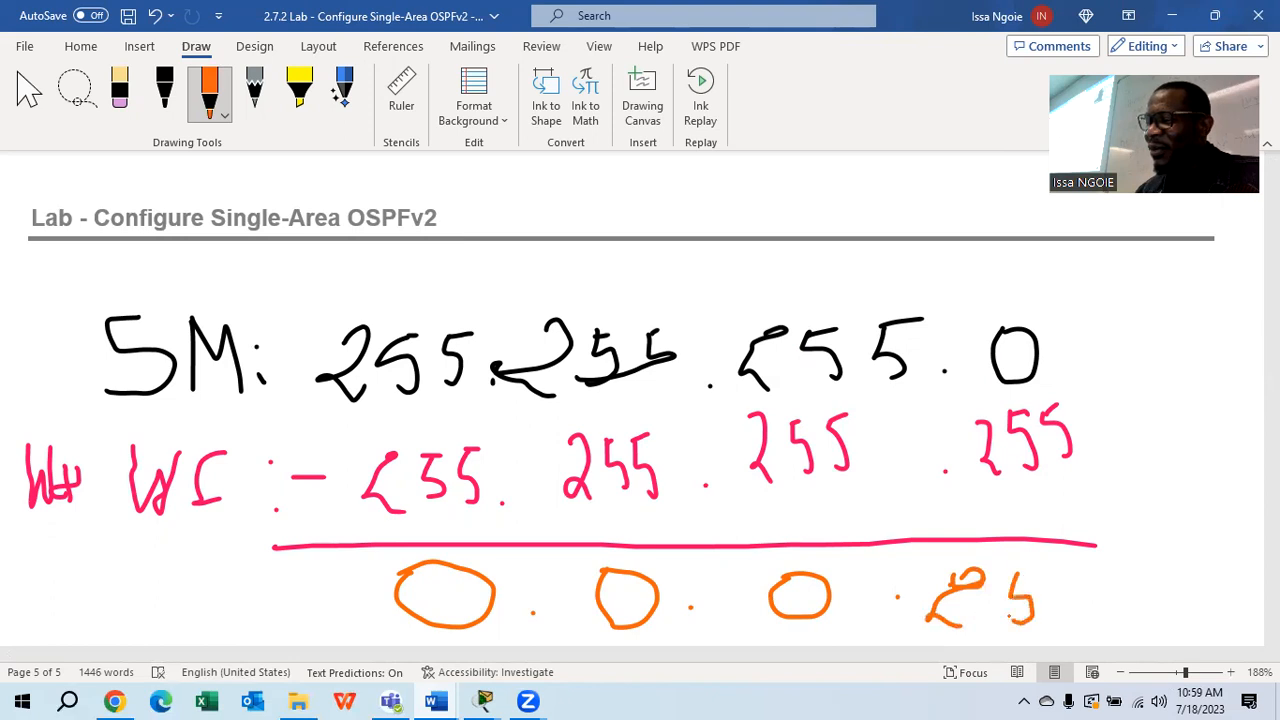
pyautogui.moveTo(1050, 570); pyautogui.dragTo(1067, 616)
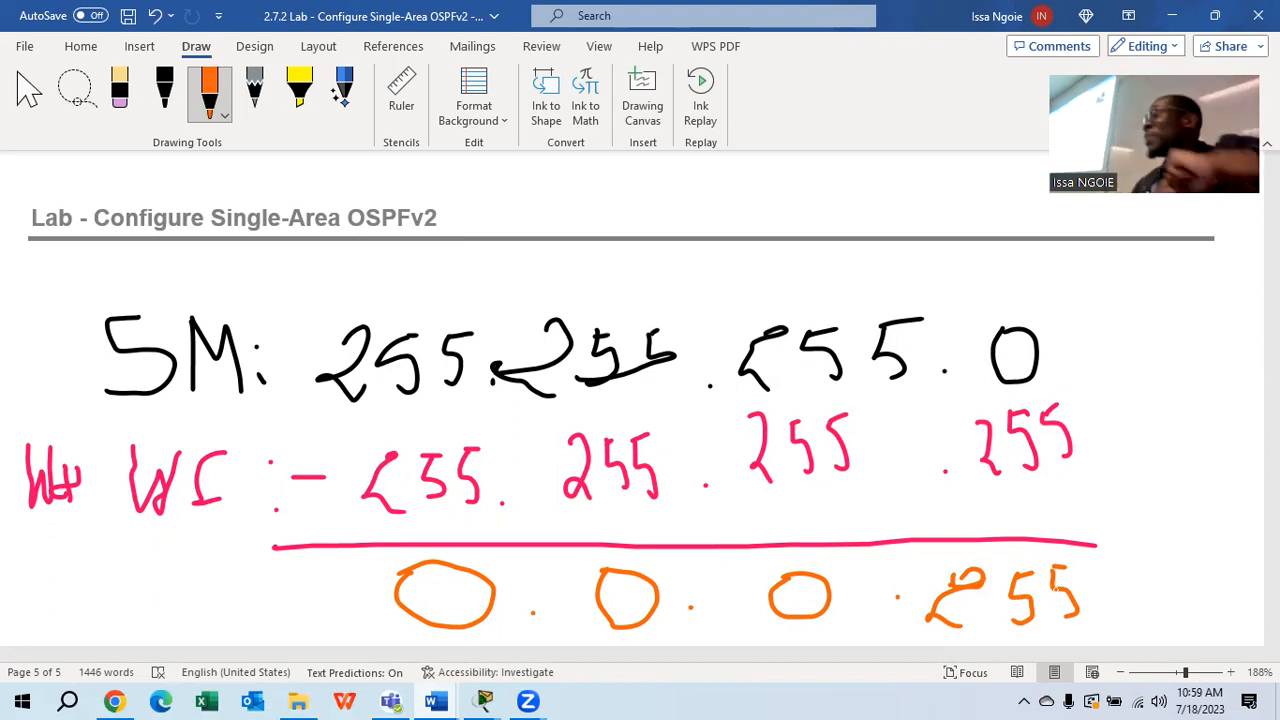
# Enter network 10.53.0.0 0.0.0.255 area 0 on SABAR1 via PC0, then close that terminal
pyautogui.click(484, 700)
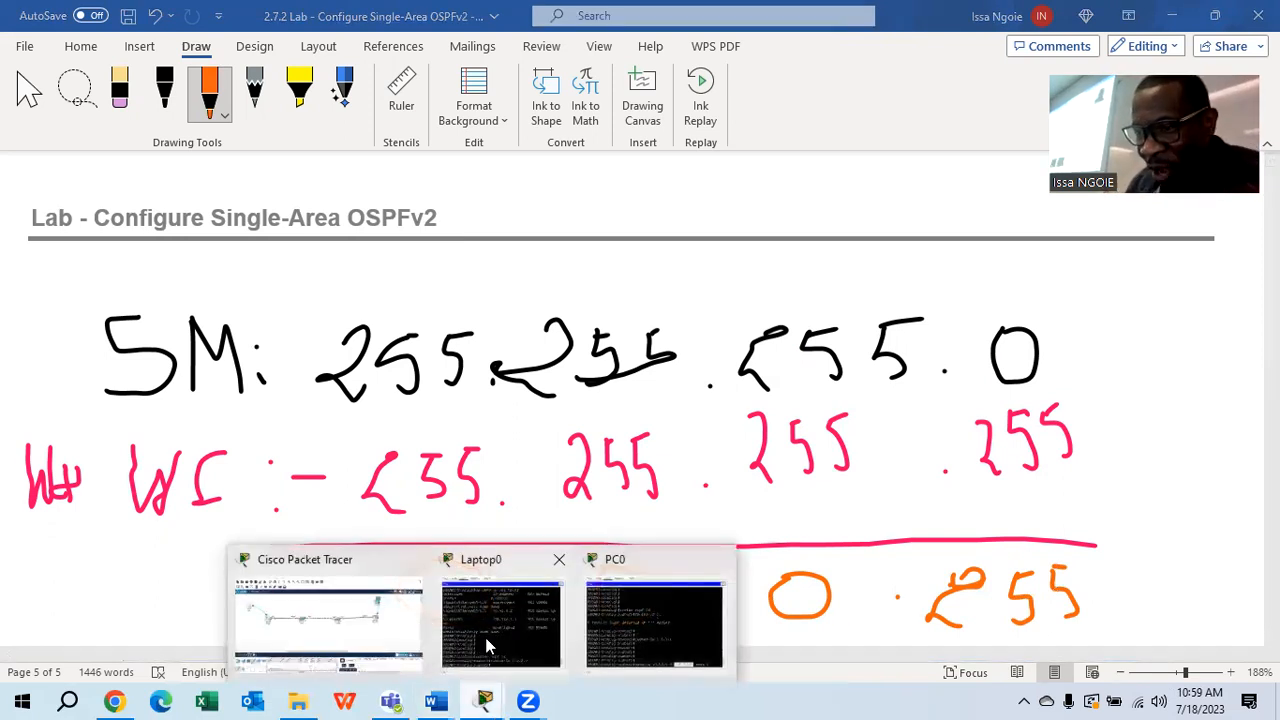
pyautogui.click(486, 645)
pyautogui.click(484, 700)
pyautogui.click(624, 632)
pyautogui.click(1100, 583)
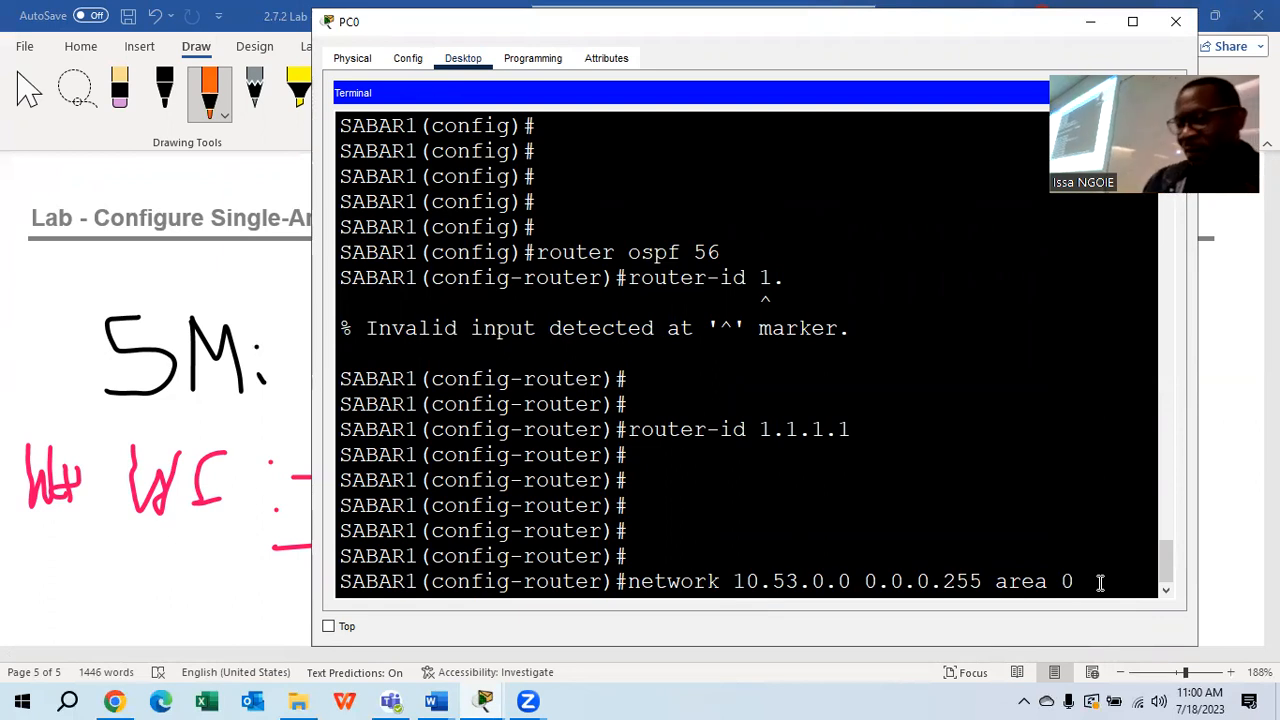
pyautogui.press('Return')
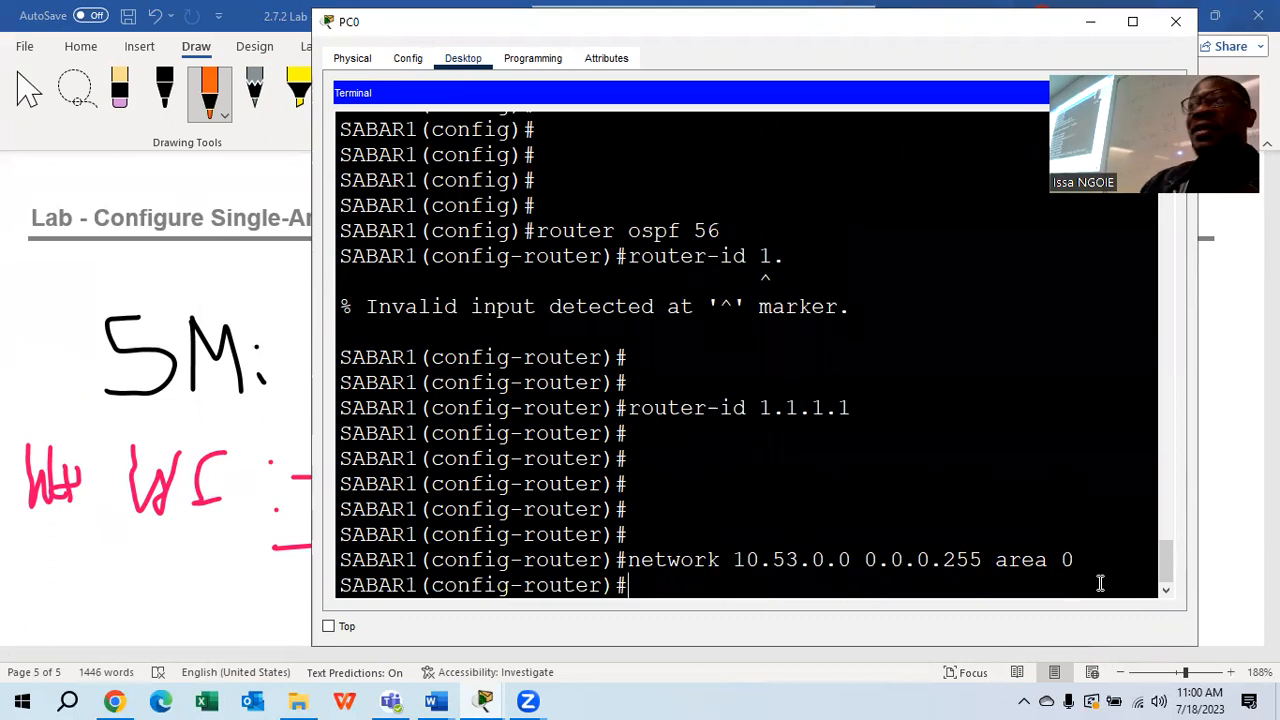
pyautogui.click(1176, 21)
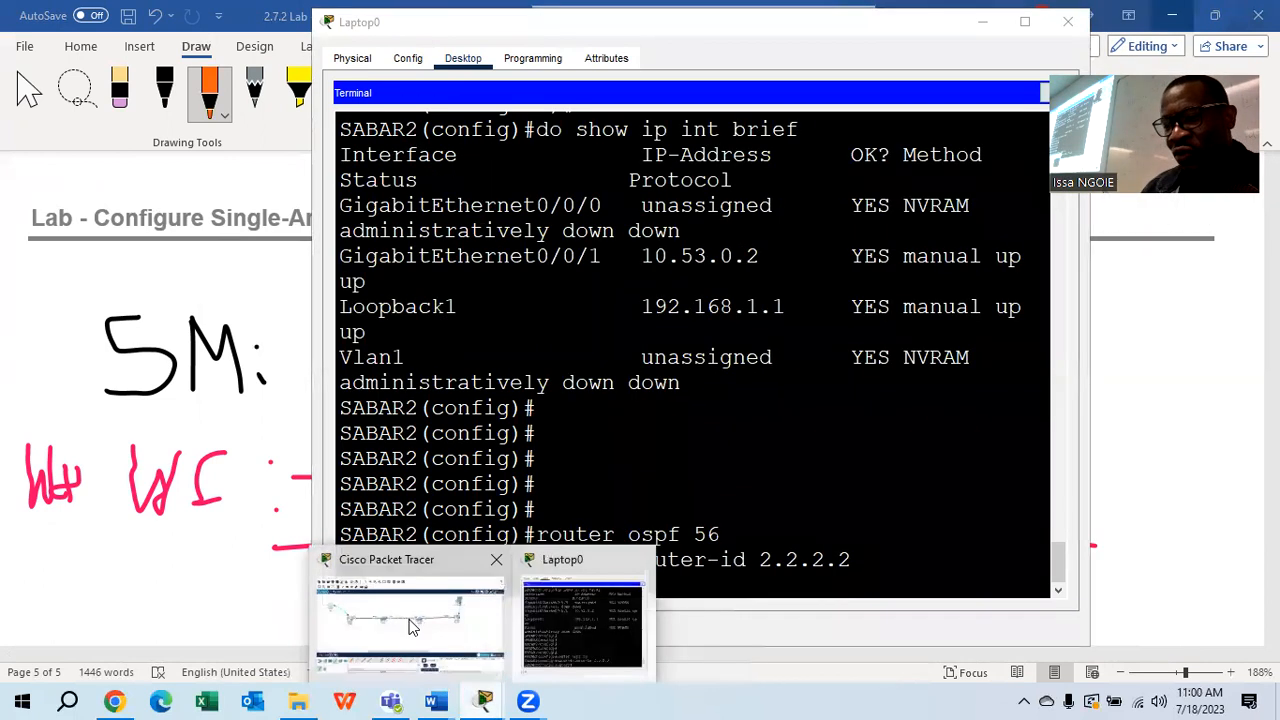
# On Laptop0, enter network 10.53.0.0 0.0.0.255 area 0 for SABAR2's OSPF 56 process
pyautogui.click(413, 625)
pyautogui.click(980, 185)
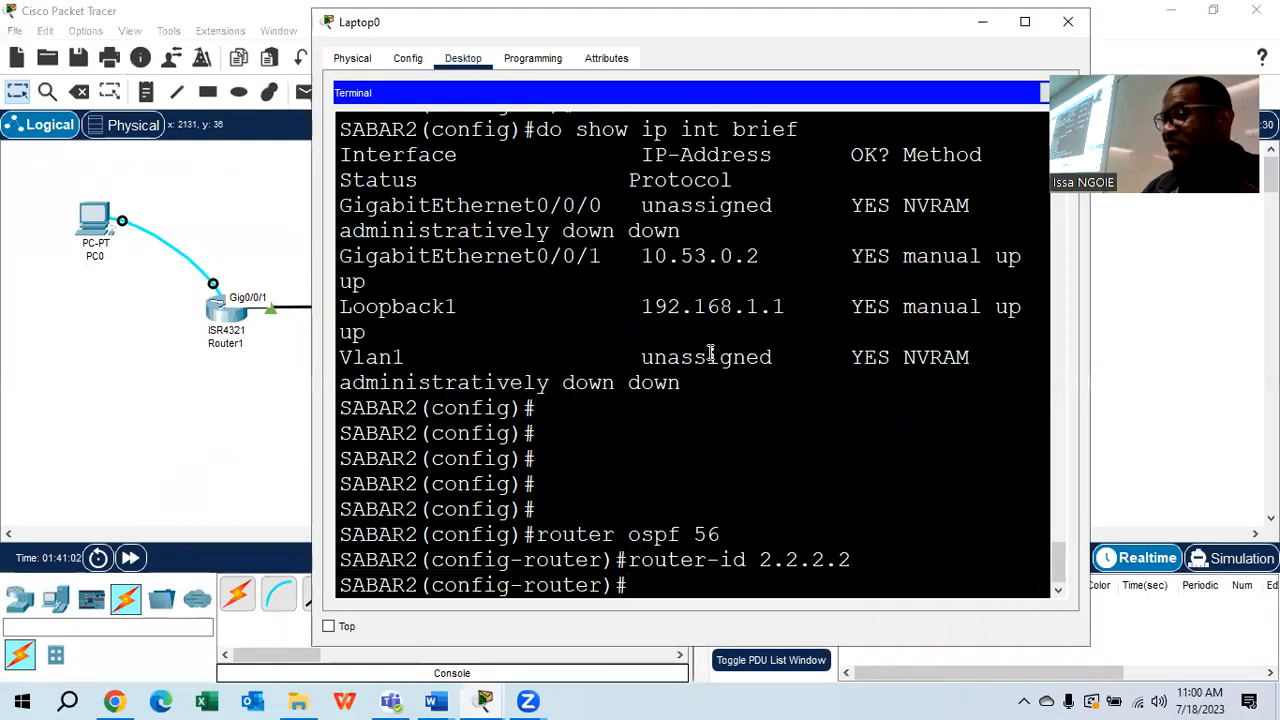
pyautogui.write('network')
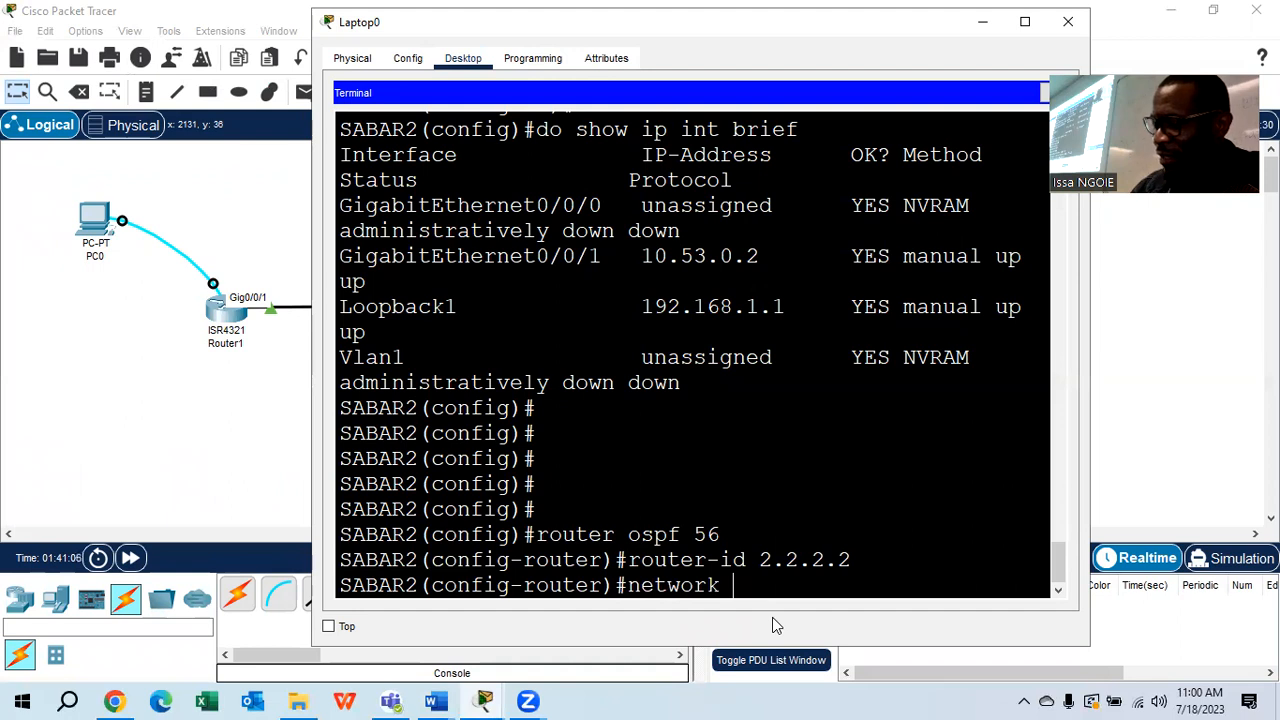
pyautogui.write(' 10.53.0.0.')
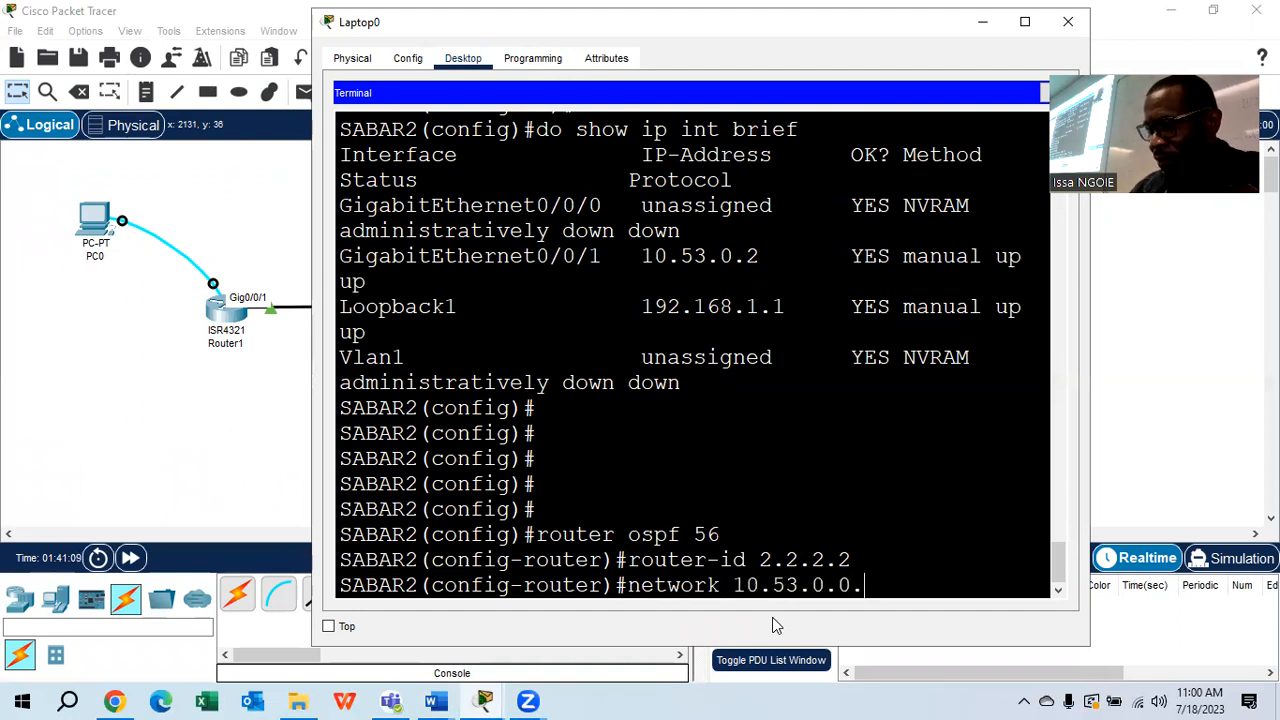
pyautogui.press('BackSpace')
pyautogui.write('0')
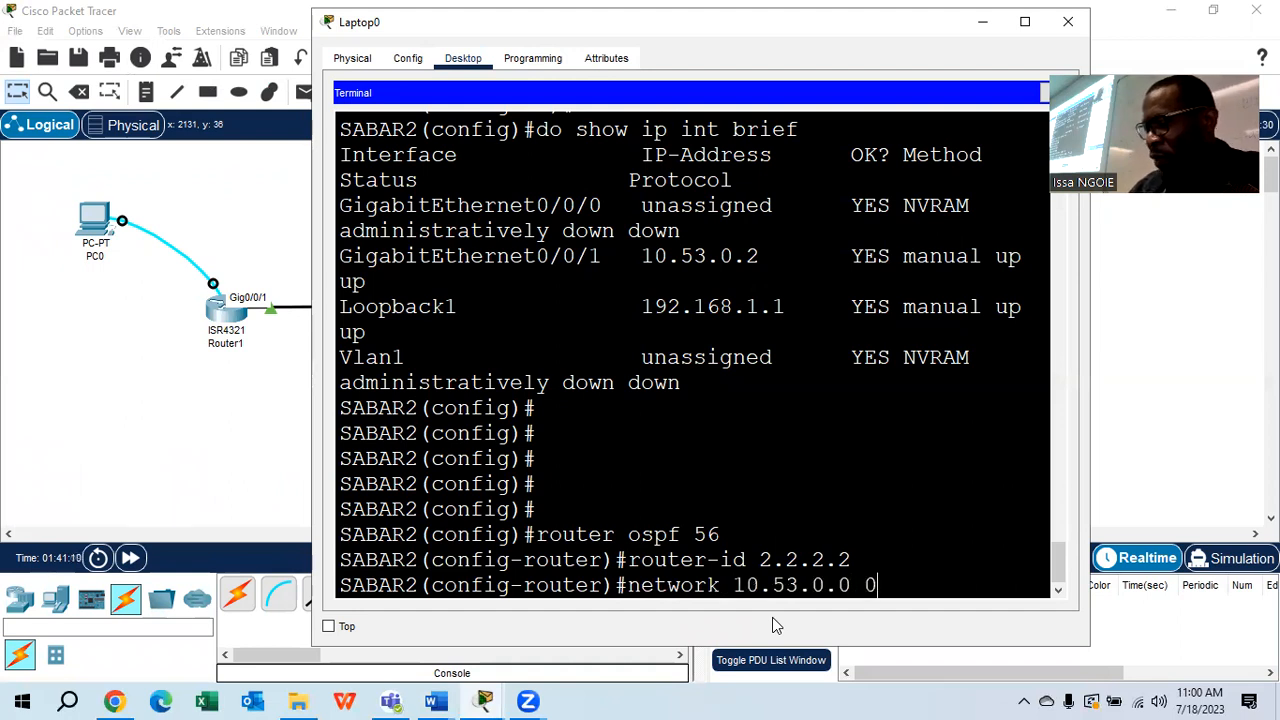
pyautogui.write('.0.0.2')
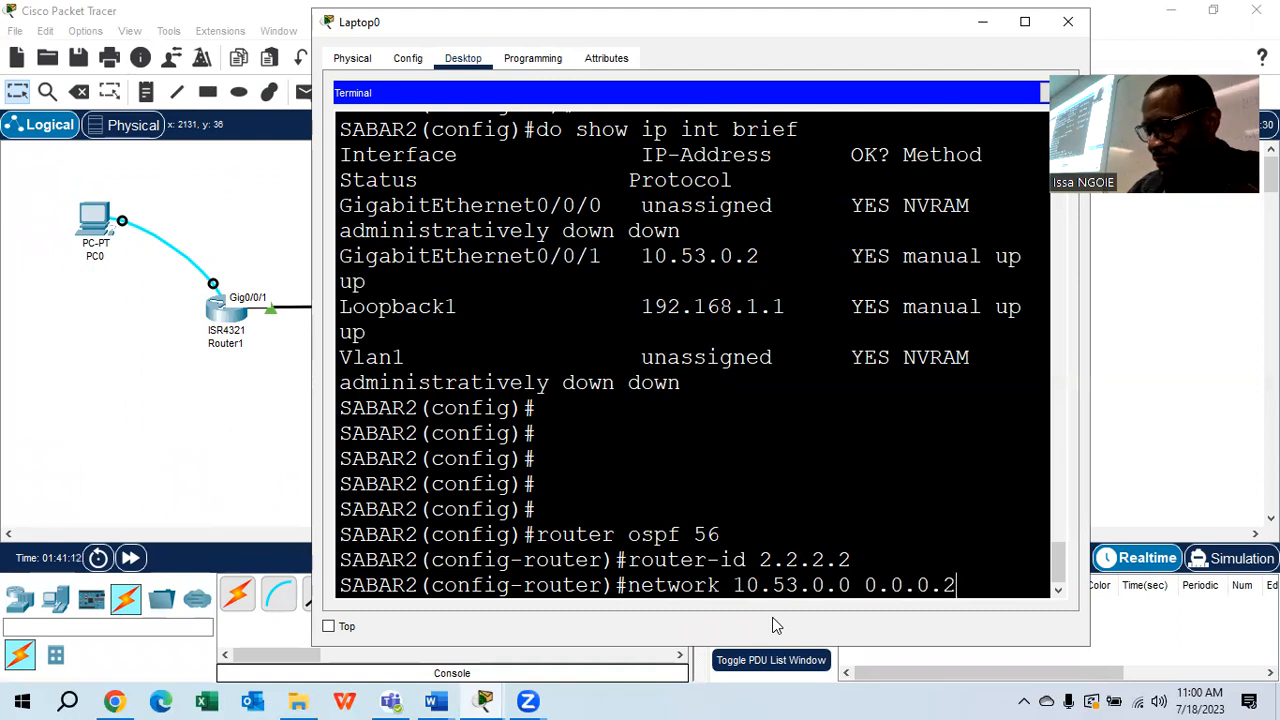
pyautogui.write('55 area ')
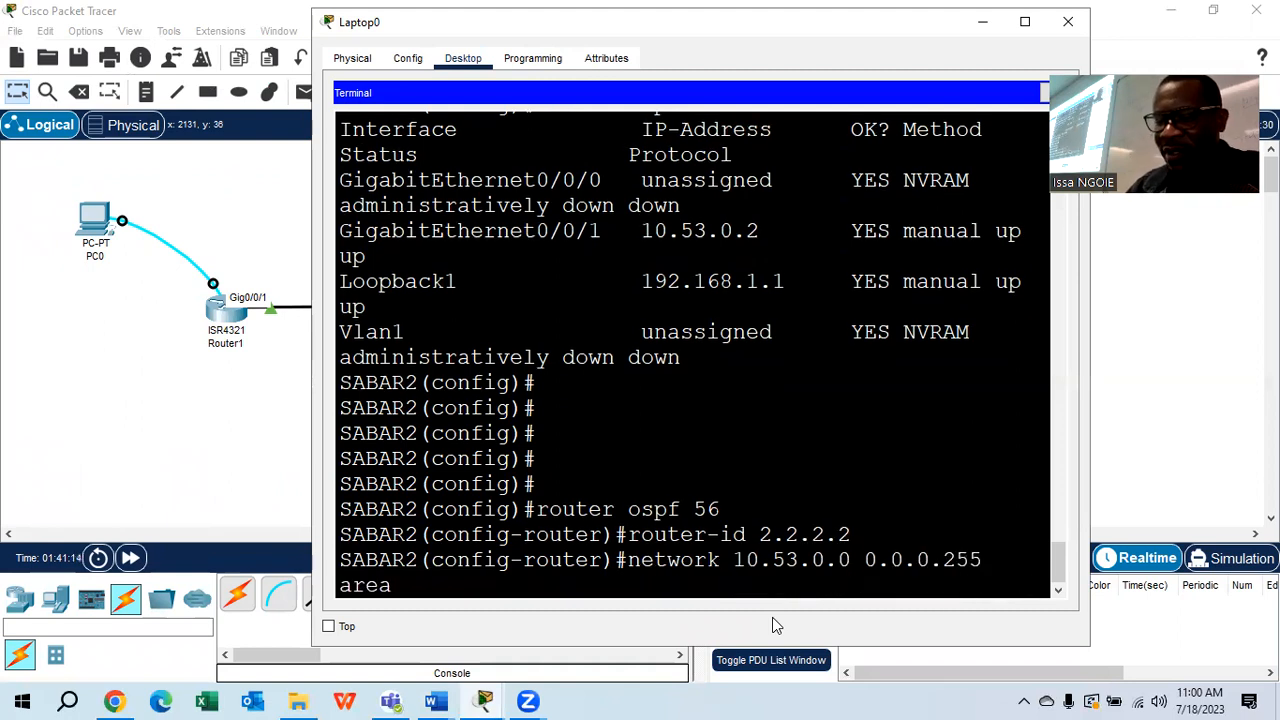
pyautogui.write('0')
pyautogui.press('Return')
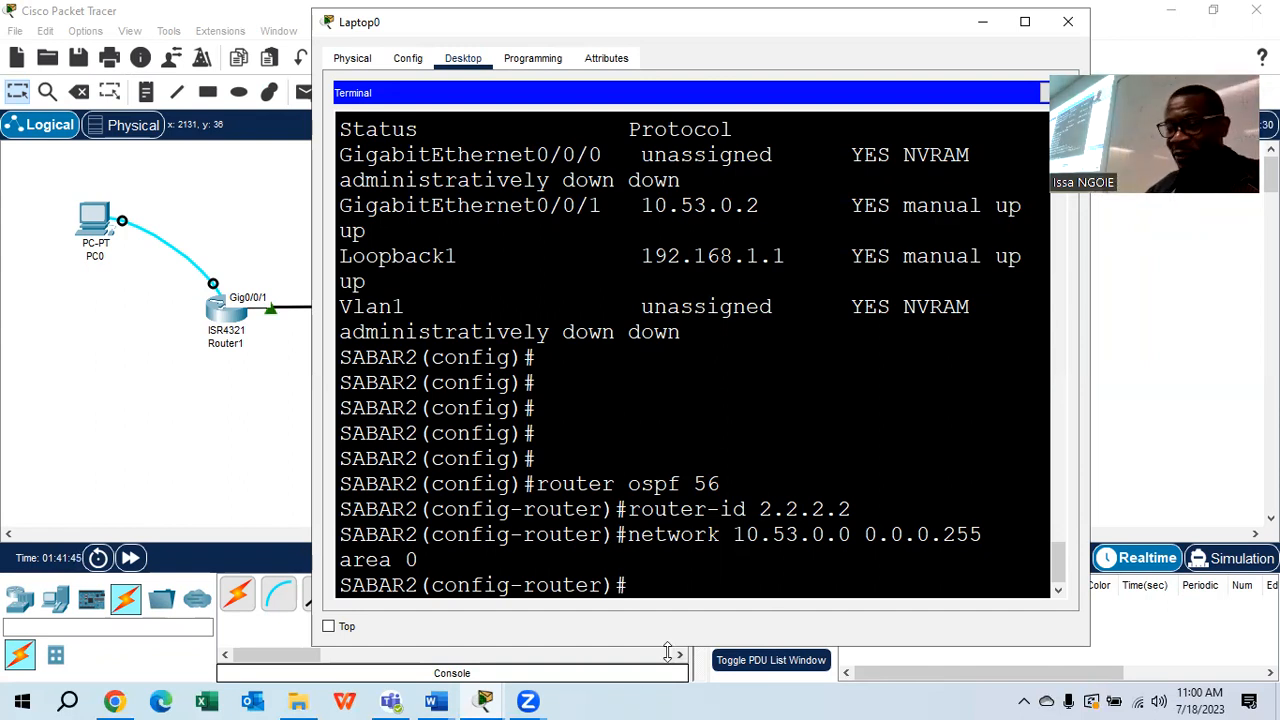
pyautogui.click(477, 652)
pyautogui.click(435, 700)
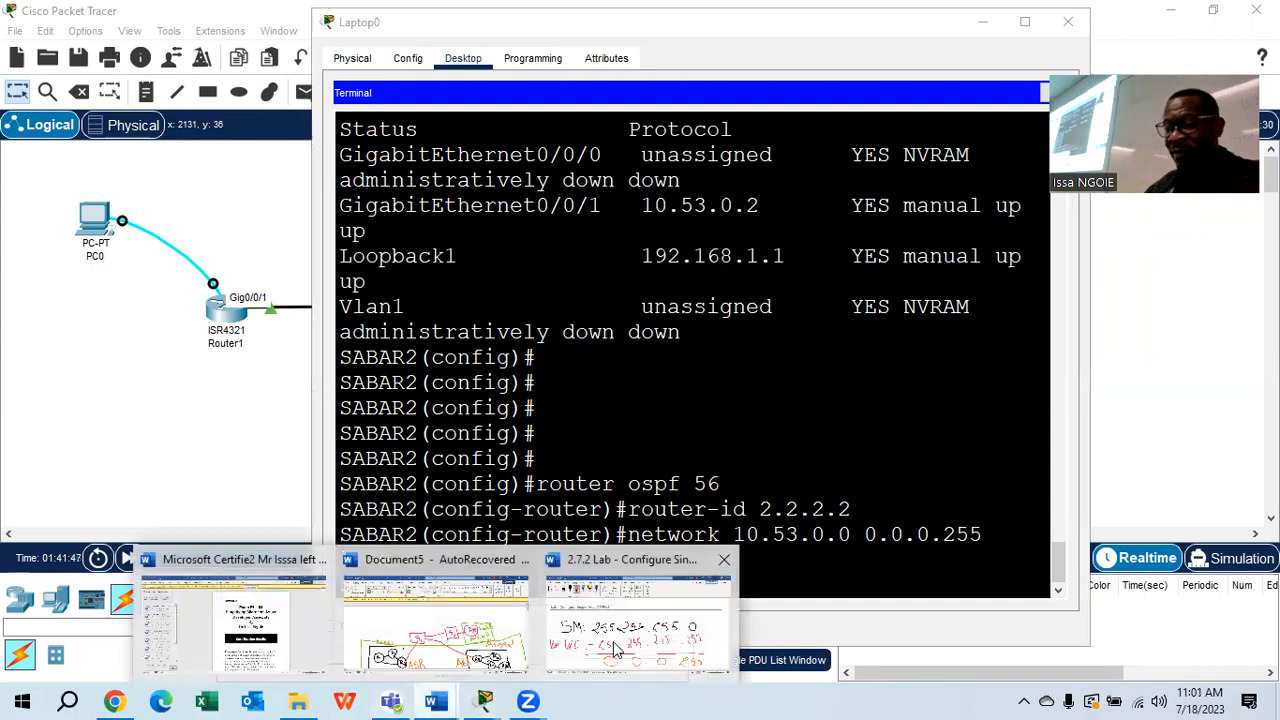
# Scroll the 2.7.2 lab to Step 1's router-ID and network-statement tasks and turn on Bold
pyautogui.click(612, 648)
pyautogui.scroll(10, 620, 390)
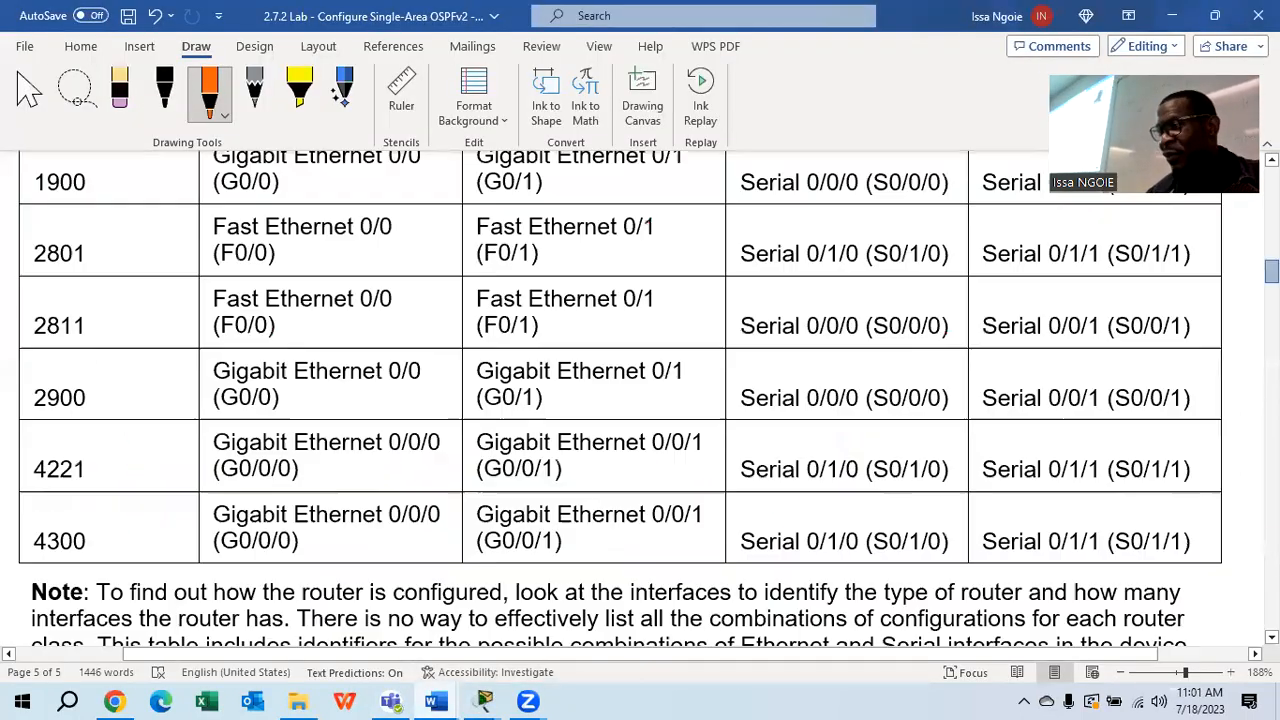
pyautogui.scroll(10, 611, 483)
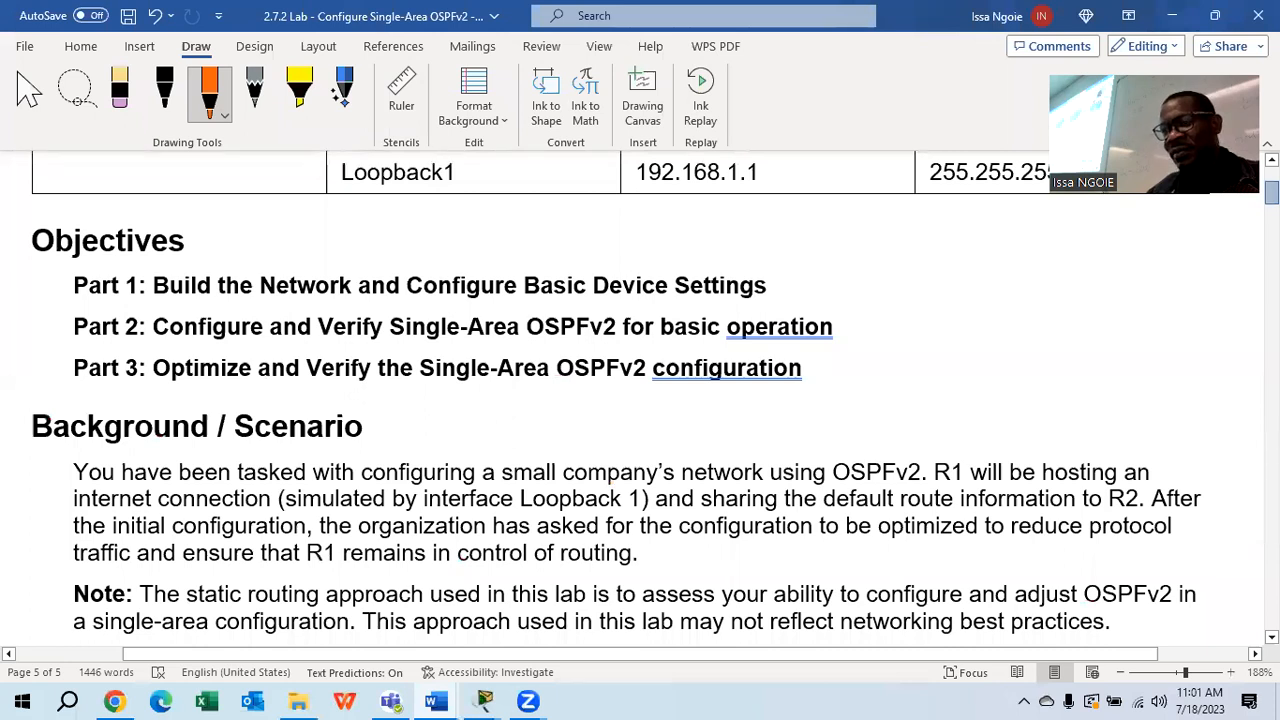
pyautogui.scroll(5, 503, 396)
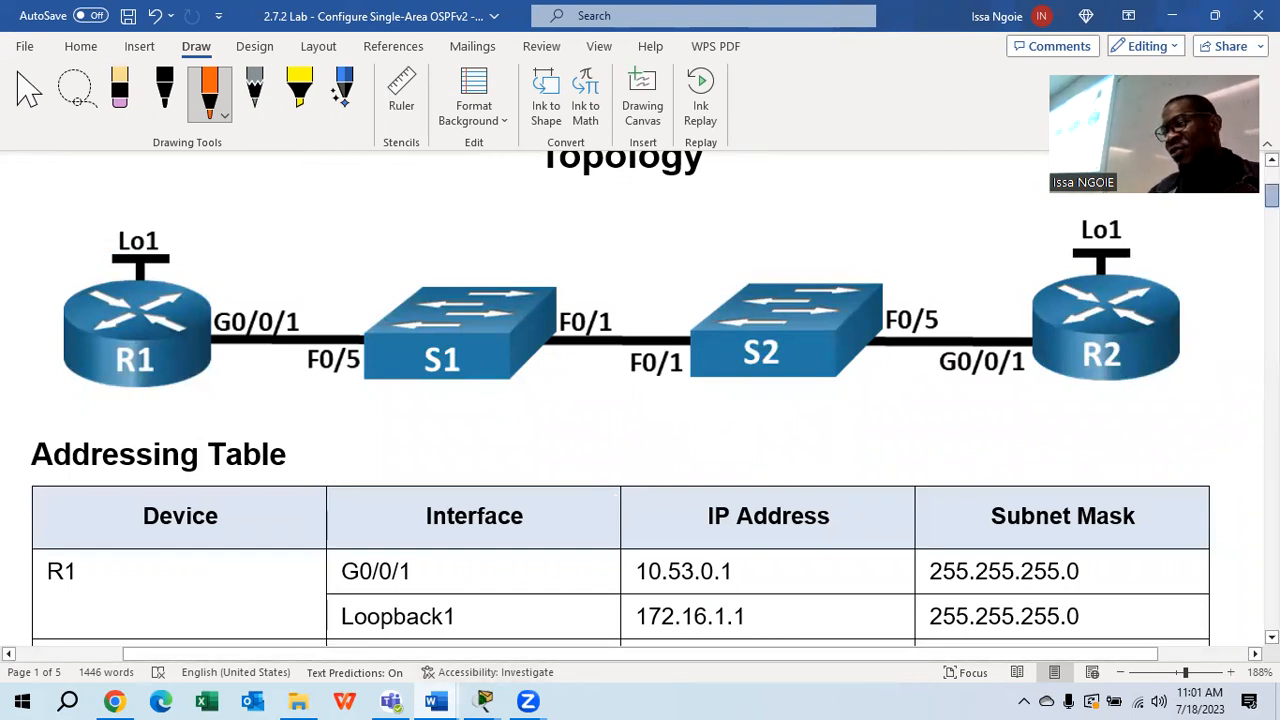
pyautogui.scroll(-15, 640, 400)
pyautogui.scroll(-8, 640, 400)
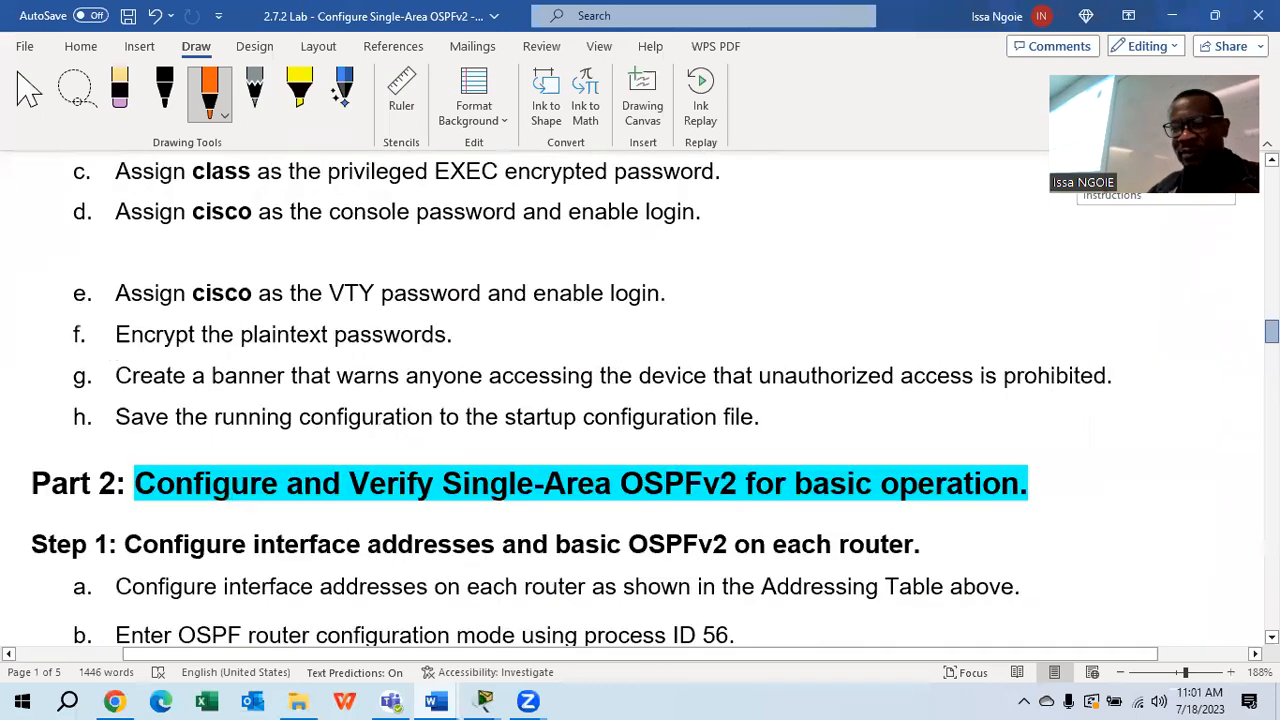
pyautogui.scroll(-2, 640, 400)
pyautogui.scroll(-6, 640, 400)
pyautogui.scroll(-1, 640, 400)
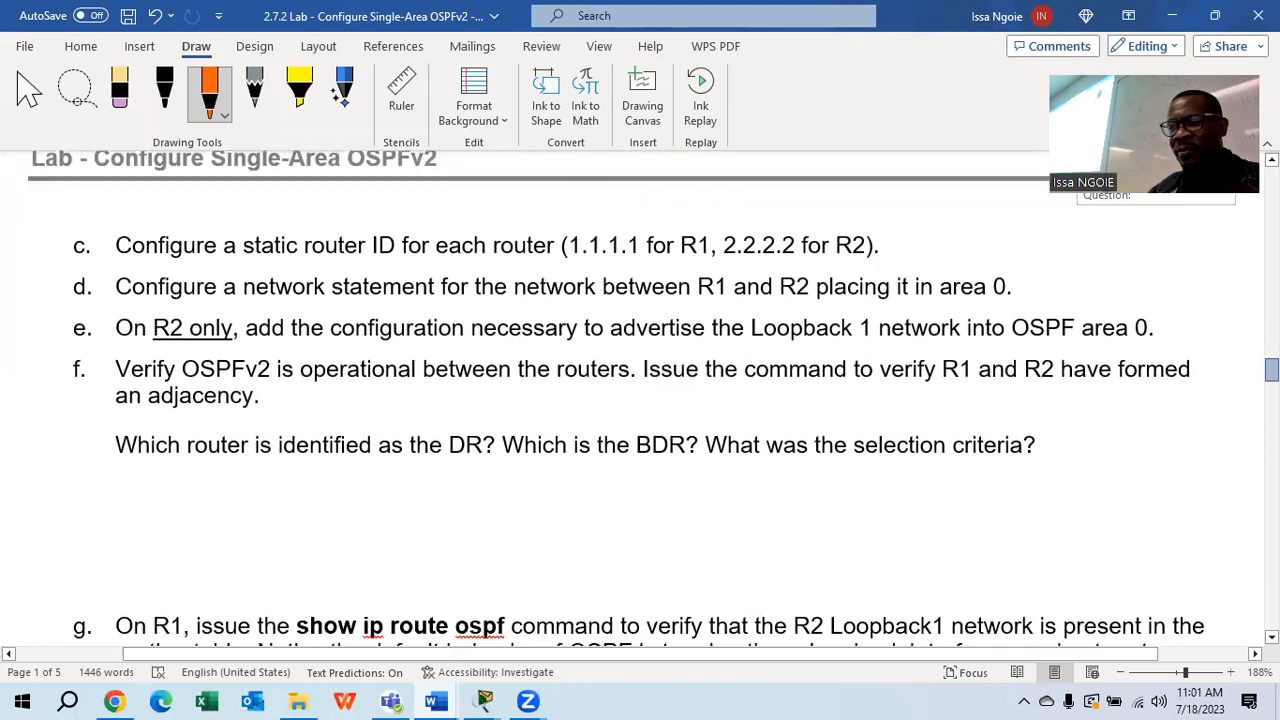
pyautogui.click(79, 45)
pyautogui.click(172, 111)
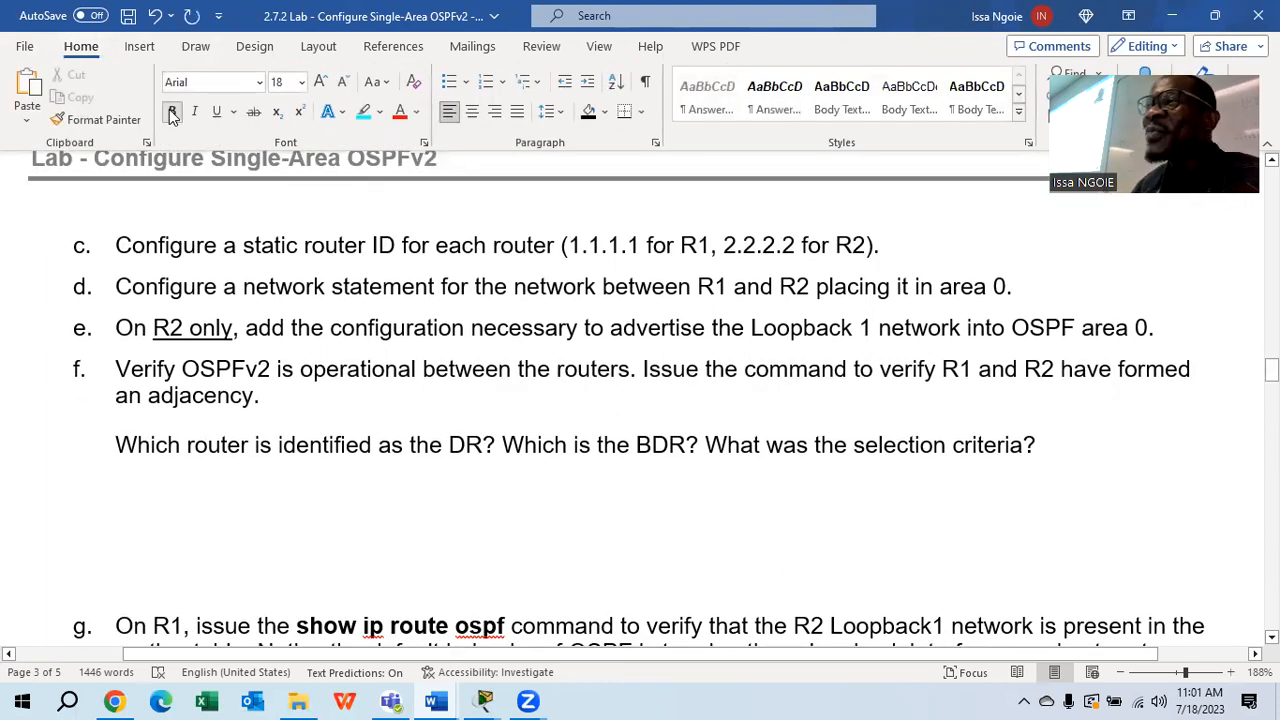
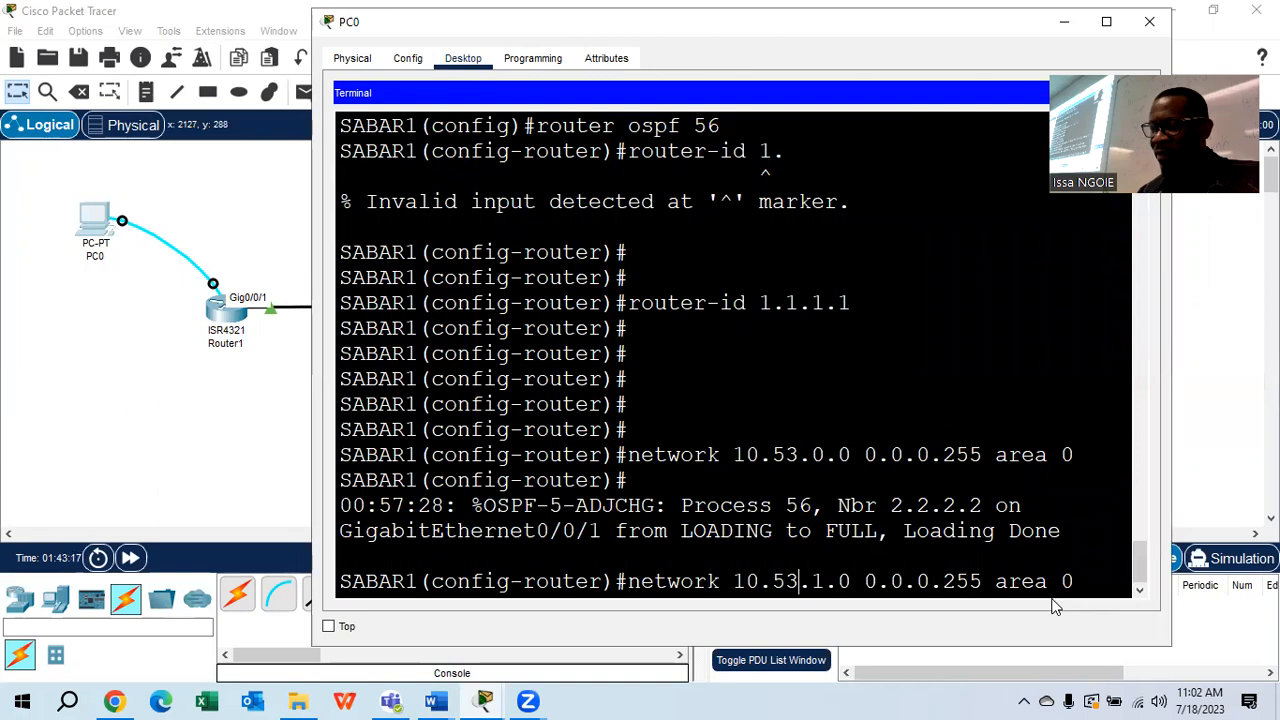
# Edit SABAR1's recalled network statement from 10.53.0.0 toward 192.168.1.0 0.0.0.255 area 0, leaving it unentered
pyautogui.press('BackSpace')
pyautogui.write('168')
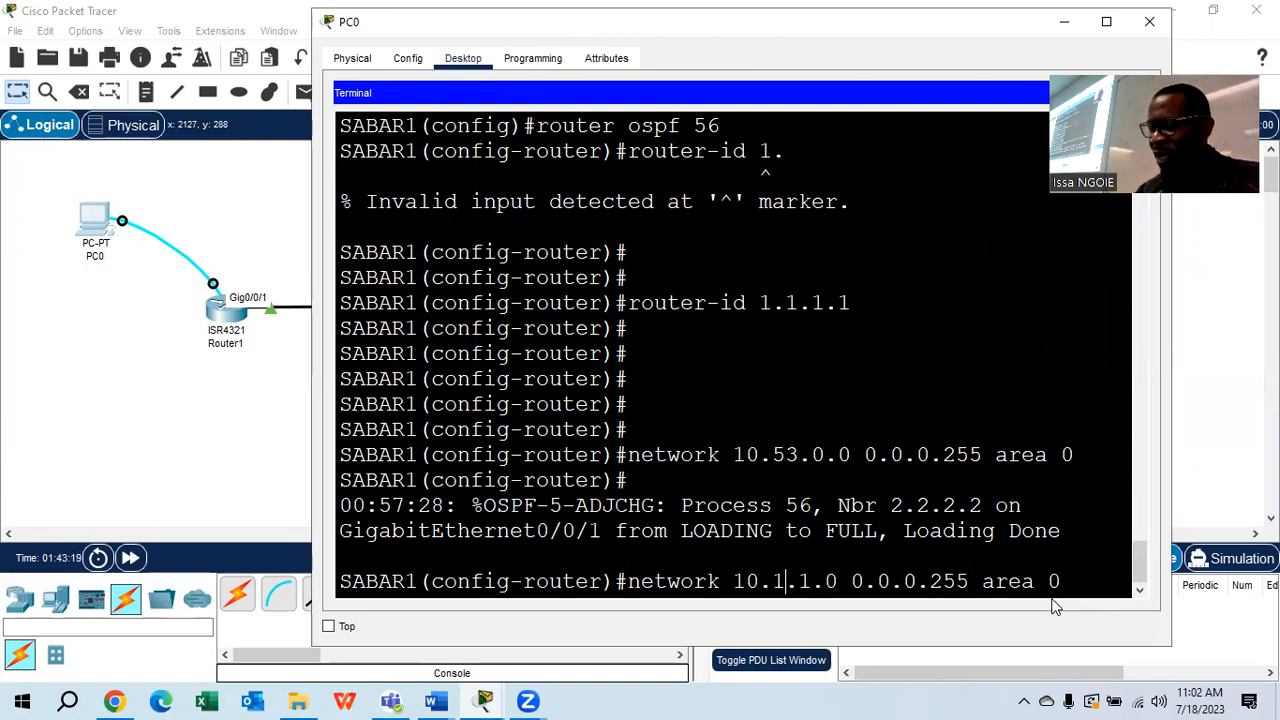
pyautogui.press('Left')
pyautogui.press('Left')
pyautogui.press('Left')
pyautogui.press('BackSpace')
pyautogui.write('9')
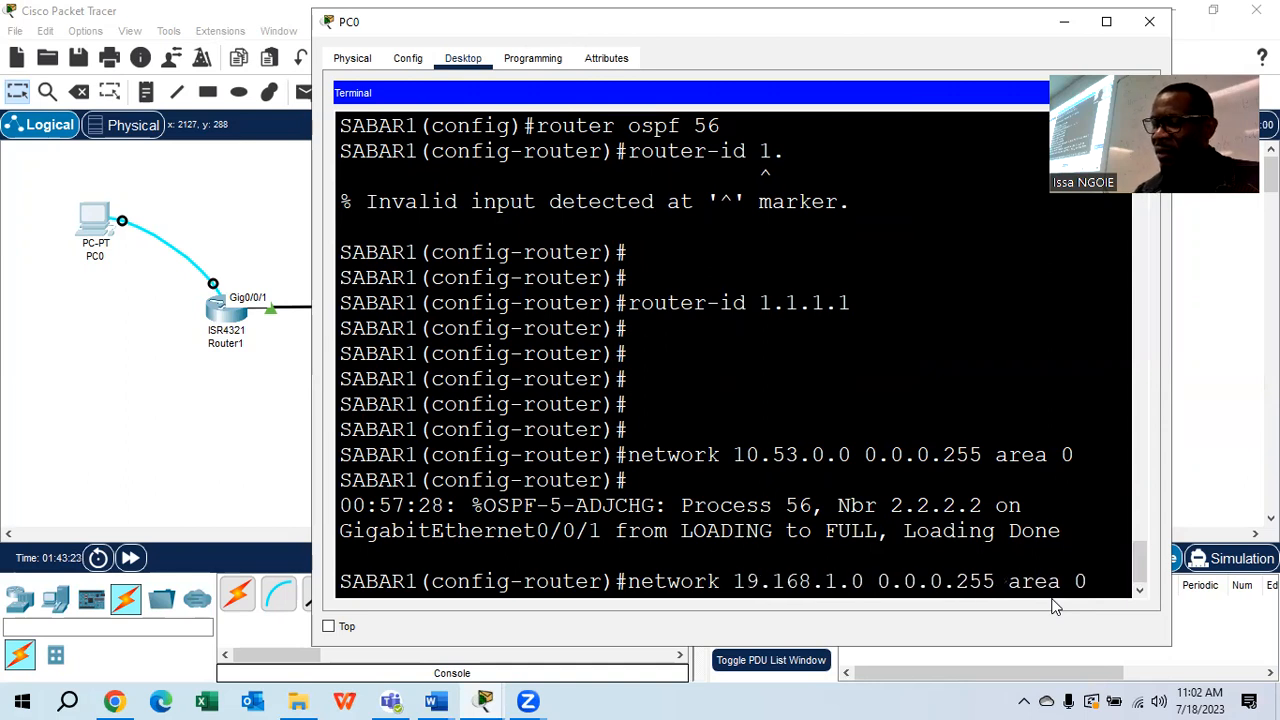
pyautogui.write('2')
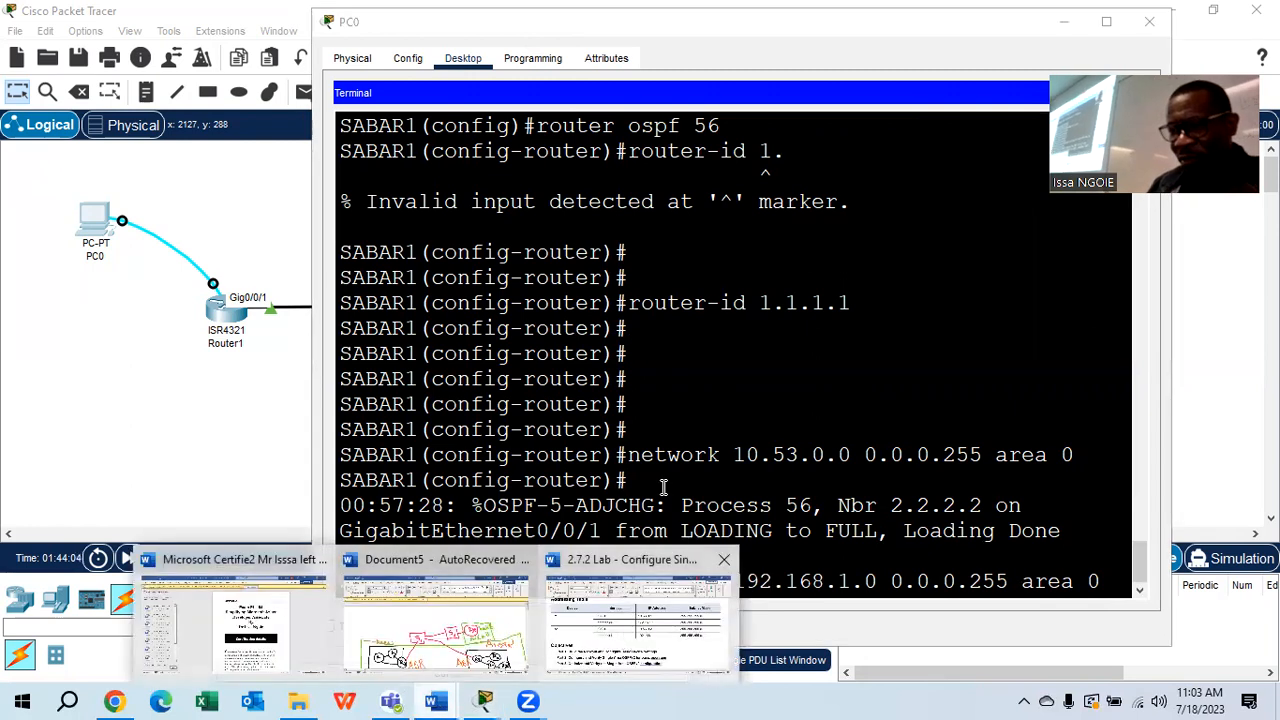
# Review the lab document's Part 3 page in Word, then return to Packet Tracer
pyautogui.click(620, 645)
pyautogui.moveTo(1271, 208); pyautogui.dragTo(1271, 410)
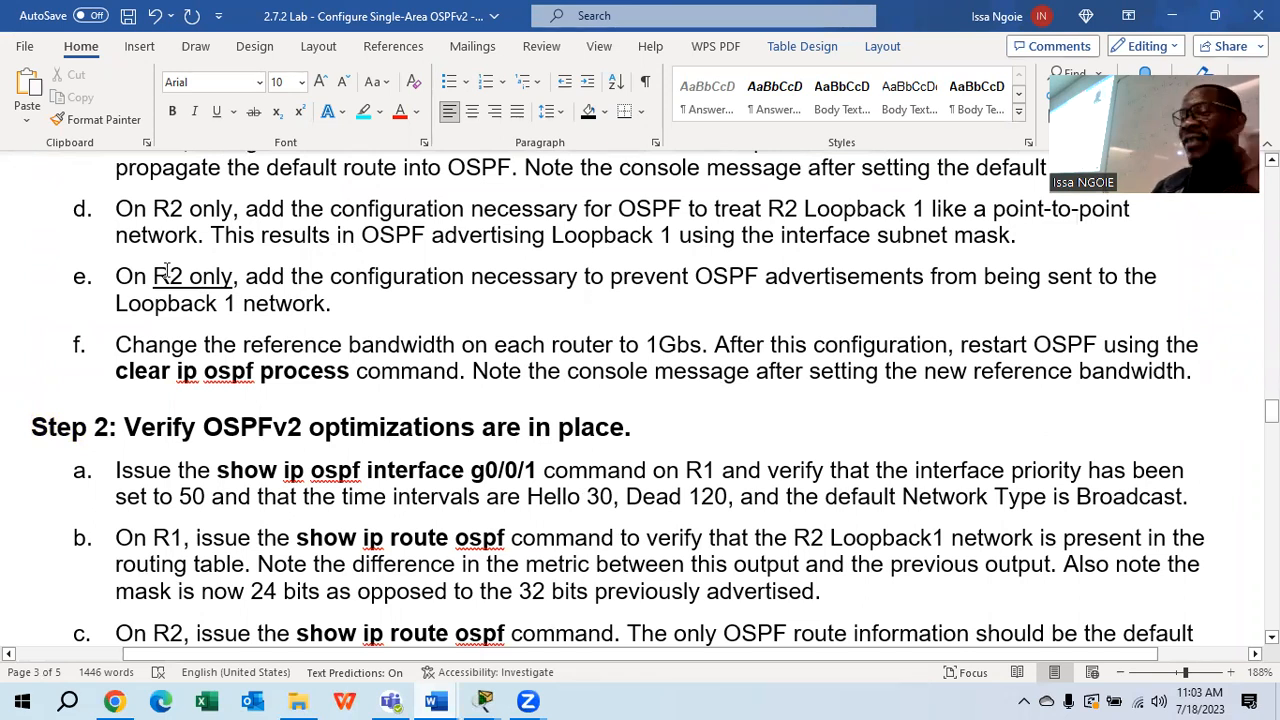
pyautogui.moveTo(483, 700)
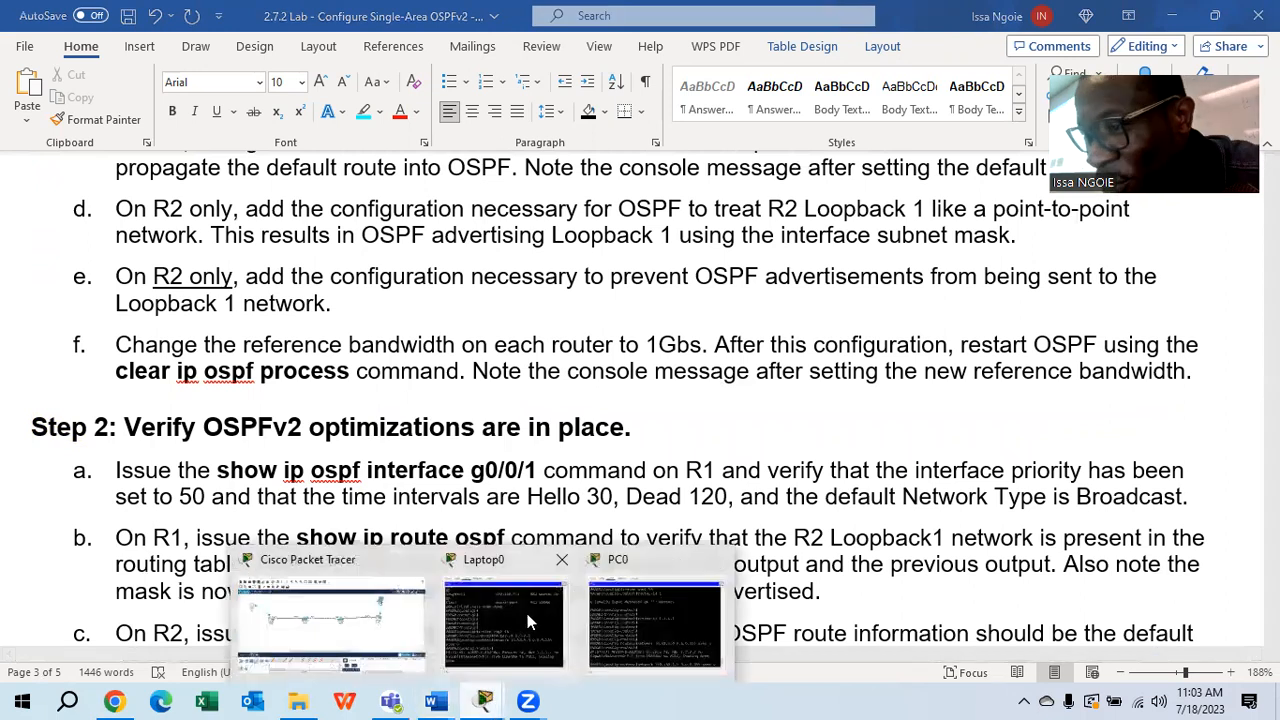
pyautogui.click(416, 626)
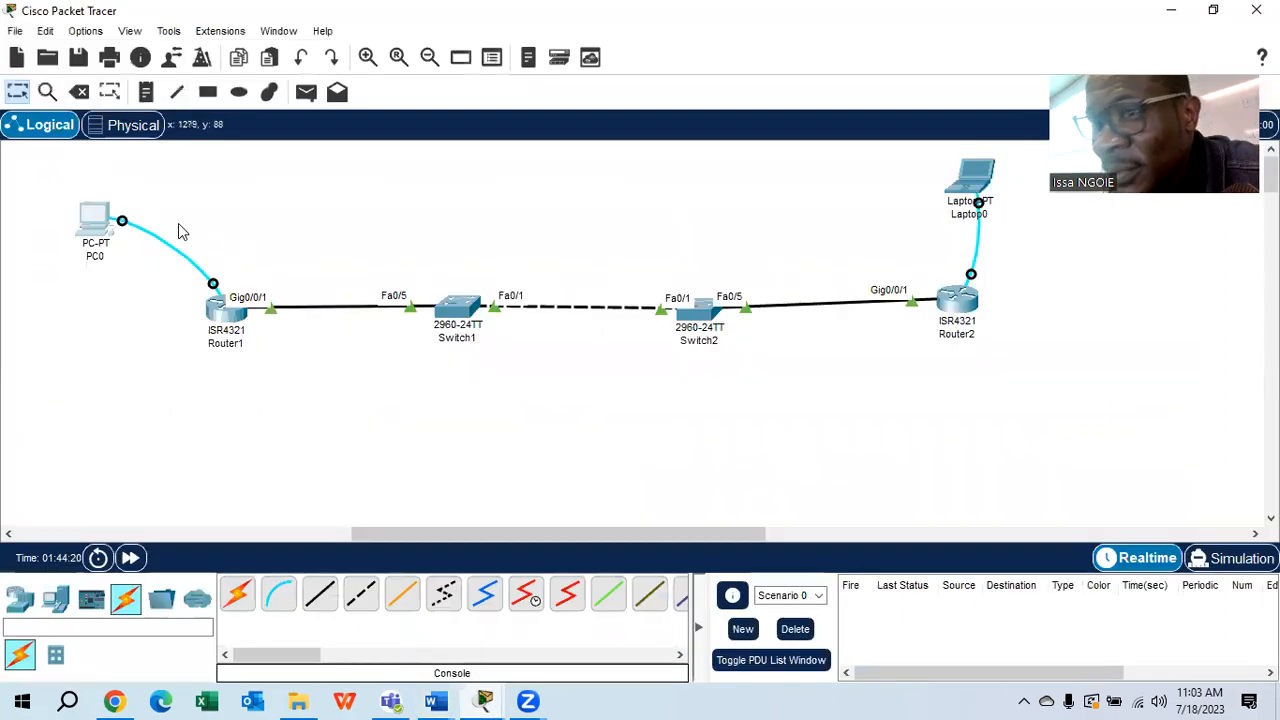
# Trim the 2 from SABAR1's pending 192.168 command, close PC0, and reach SABAR2's terminal on Laptop0
pyautogui.click(96, 220)
pyautogui.moveTo(1101, 584); pyautogui.dragTo(633, 586)
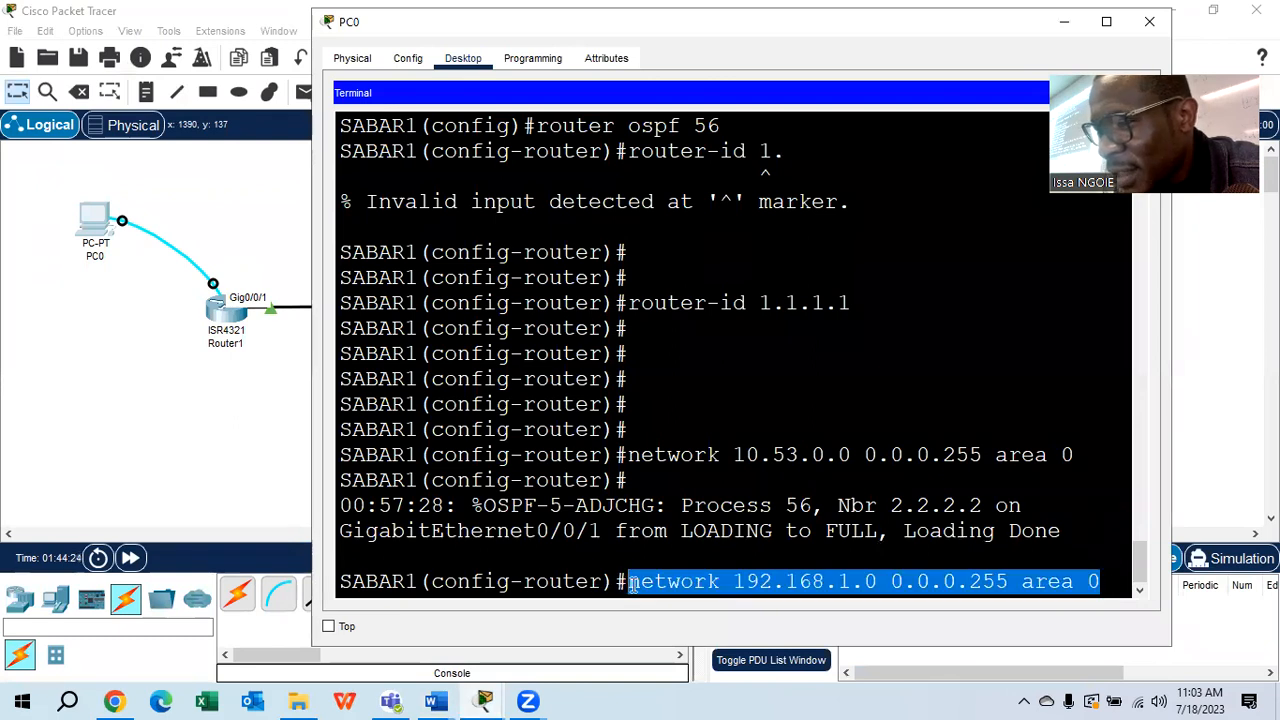
pyautogui.press('BackSpace')
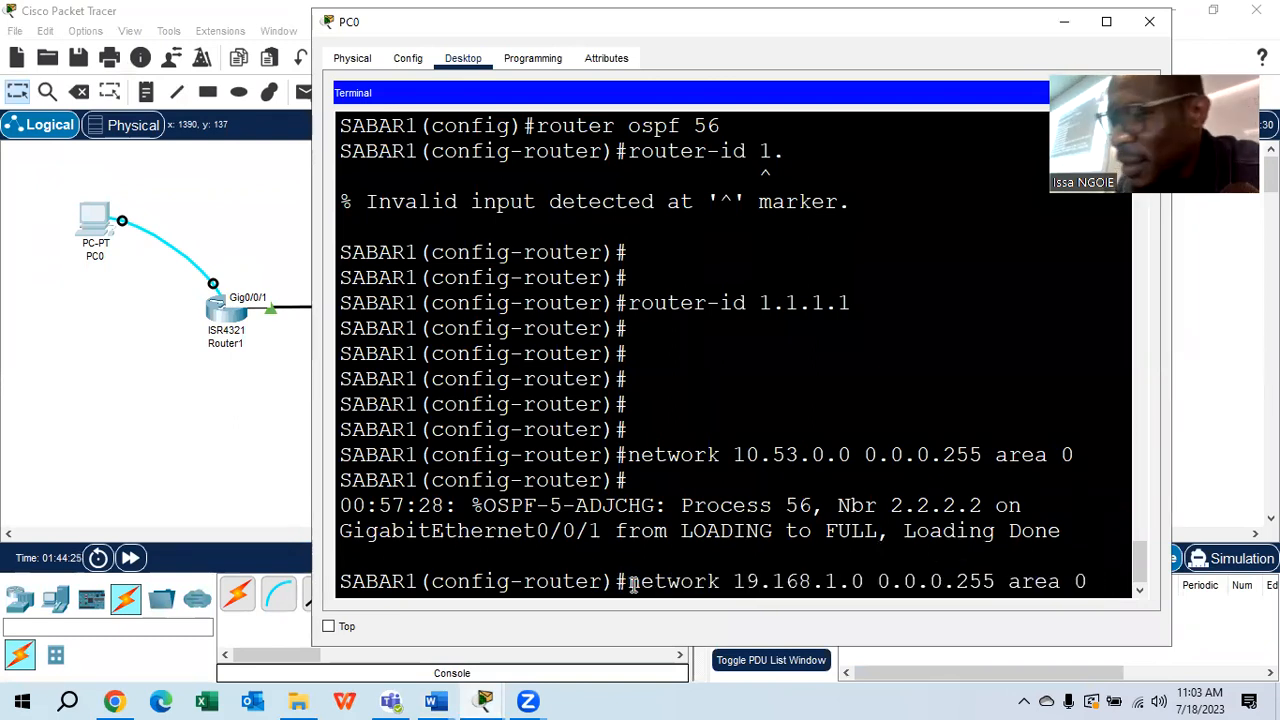
pyautogui.click(1146, 21)
pyautogui.click(975, 180)
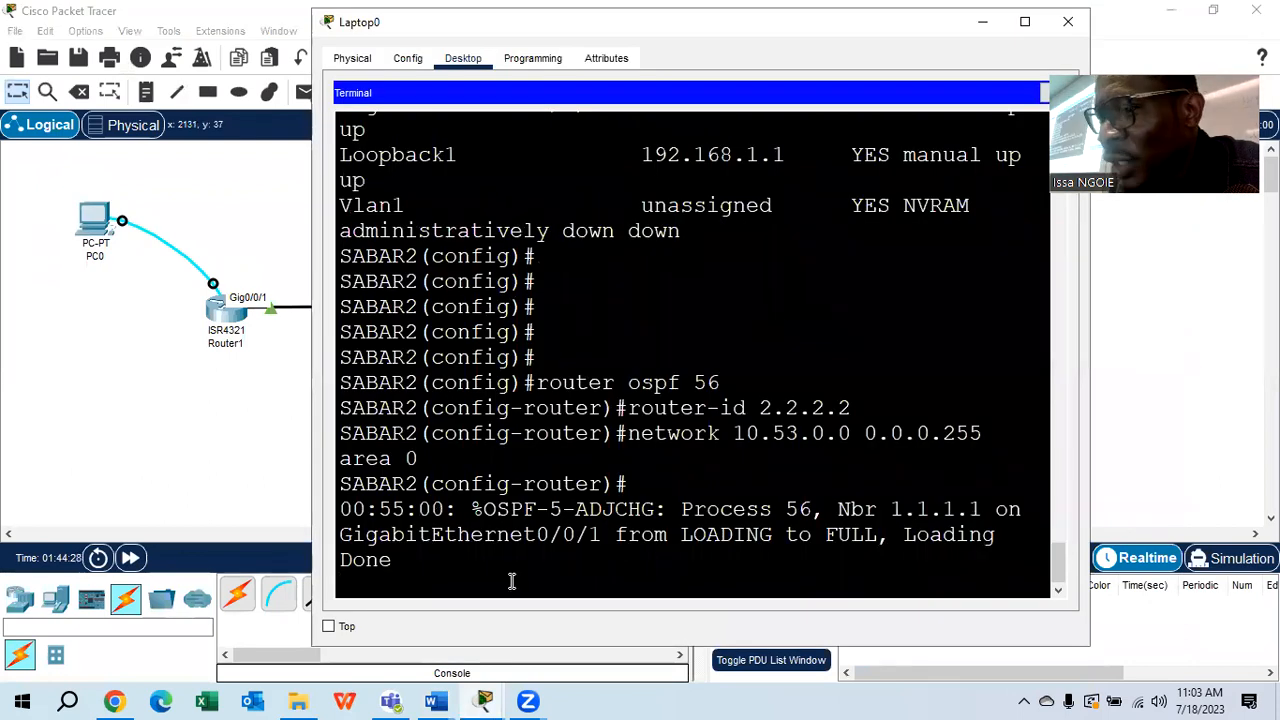
# On SABAR2, recall the earlier network 10.53.0.0 0.0.0.255 area 0 command for editing
pyautogui.press('Return')
pyautogui.press('Return')
pyautogui.press('Return')
pyautogui.write('netw')
pyautogui.press('BackSpace')
pyautogui.press('BackSpace')
pyautogui.press('BackSpace')
pyautogui.press('BackSpace')
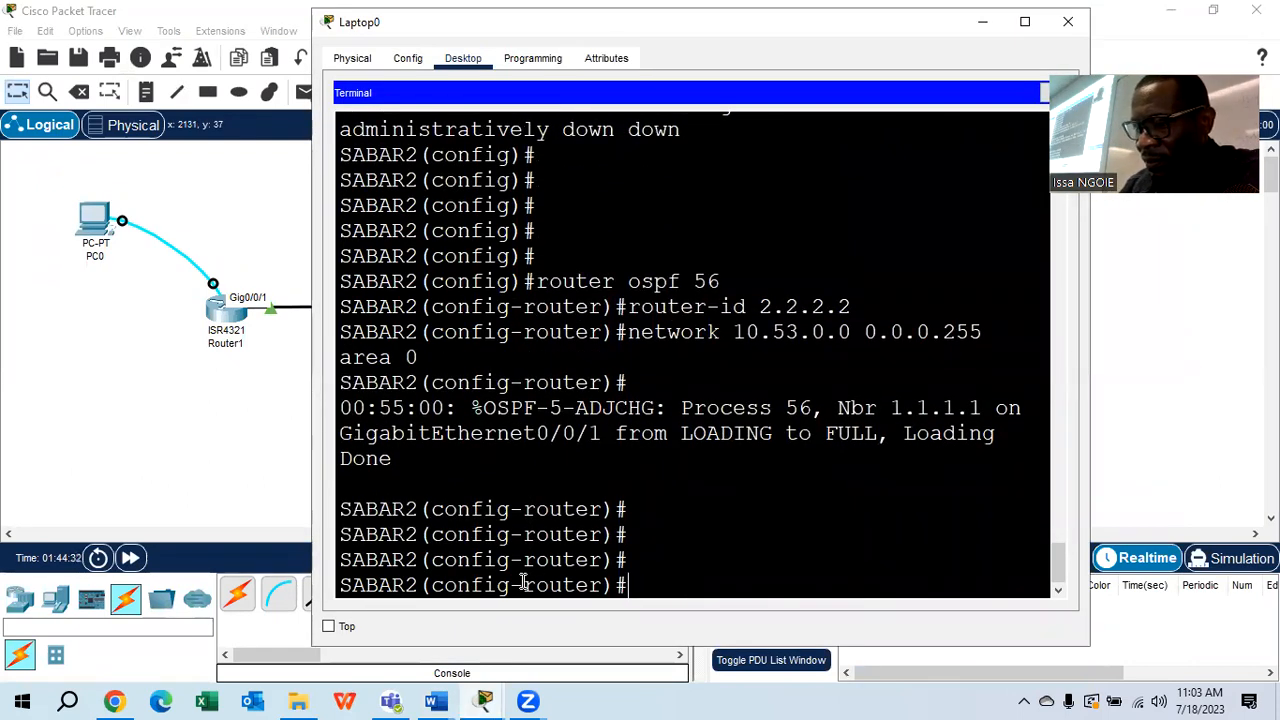
pyautogui.press('Up')
pyautogui.press('Left')
pyautogui.press('Left')
pyautogui.press('Left')
pyautogui.press('Left')
pyautogui.press('Left')
pyautogui.press('Left')
pyautogui.press('Left')
pyautogui.press('Left')
pyautogui.press('Left')
pyautogui.press('Left')
pyautogui.press('Left')
pyautogui.press('Left')
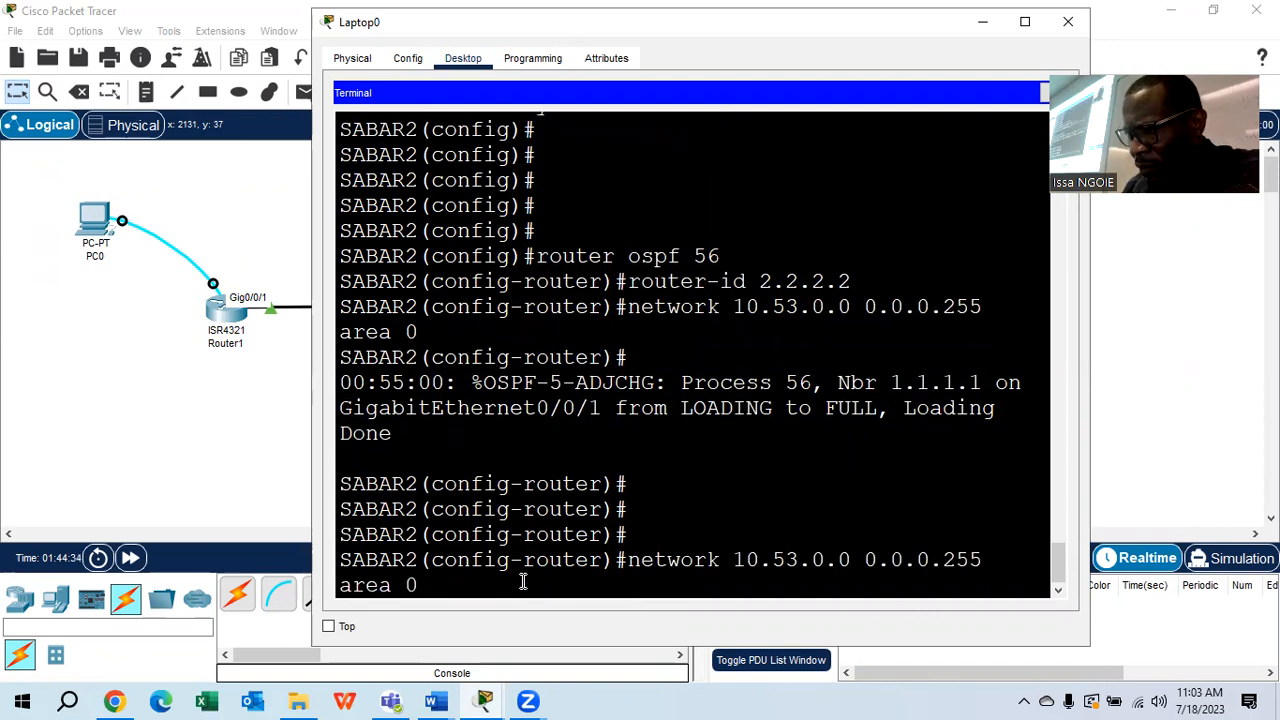
pyautogui.press('Left')
pyautogui.press('Left')
pyautogui.press('Left')
pyautogui.press('Left')
pyautogui.press('Left')
pyautogui.press('Left')
pyautogui.press('Left')
pyautogui.press('Left')
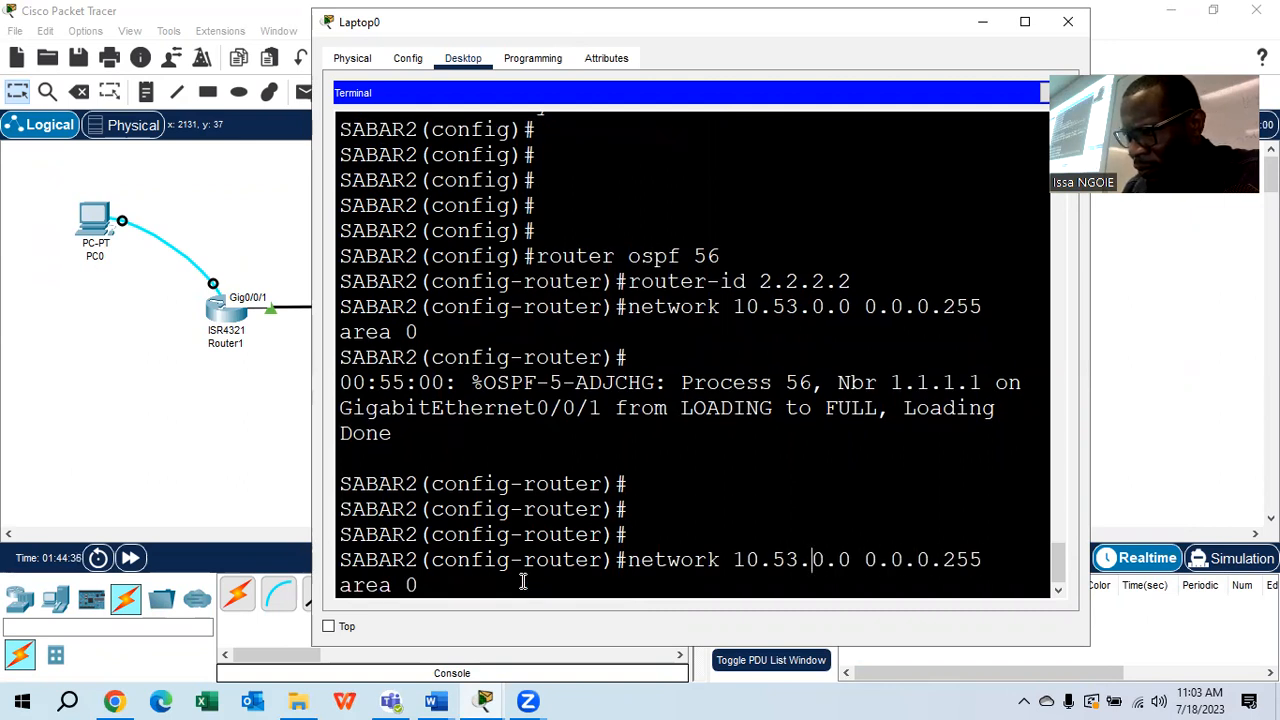
# Change it to network 192.168.1.0 0.0.0.255 area 0 and enter it
pyautogui.press('BackSpace')
pyautogui.press('BackSpace')
pyautogui.write('168')
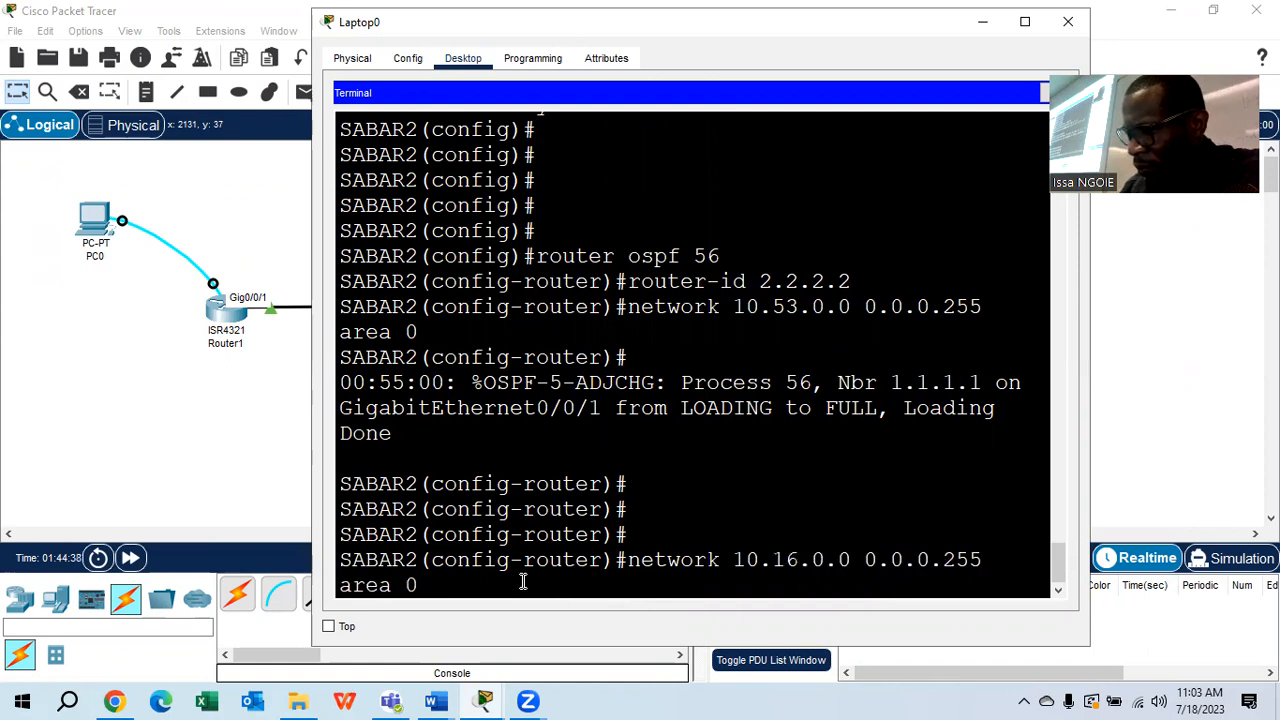
pyautogui.press('Left')
pyautogui.press('Left')
pyautogui.press('Left')
pyautogui.press('Left')
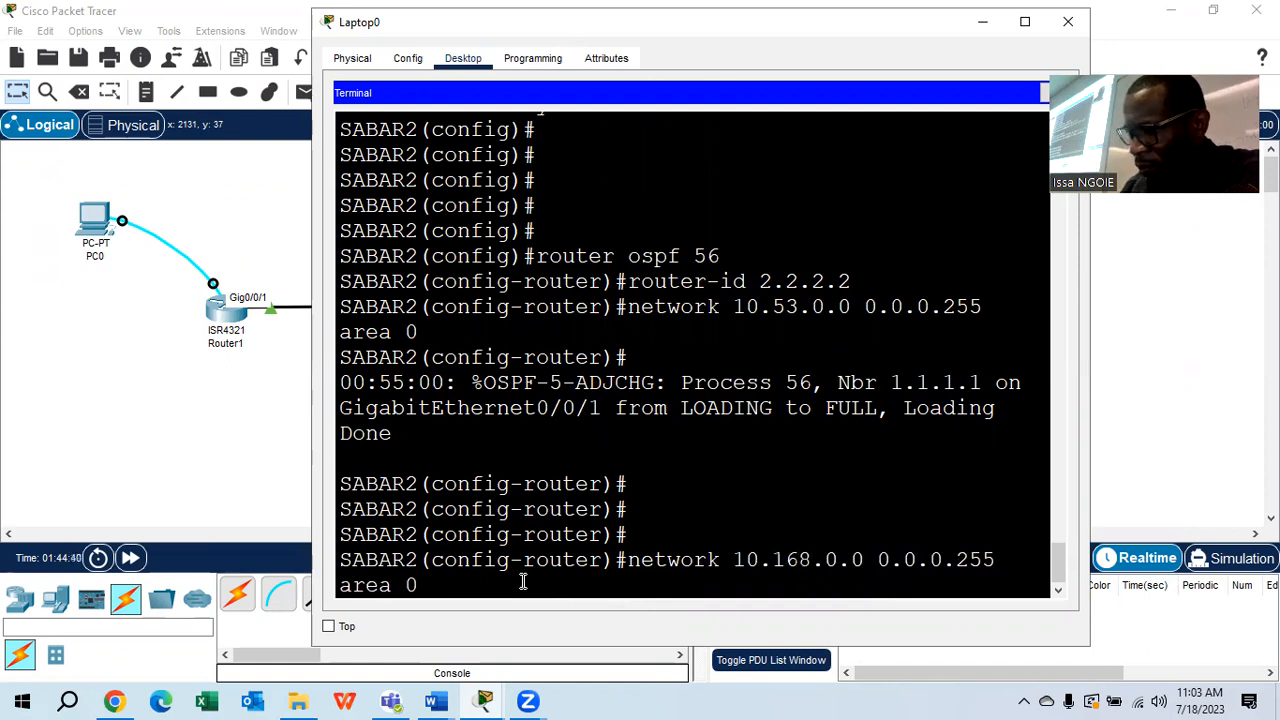
pyautogui.press('BackSpace')
pyautogui.write('92')
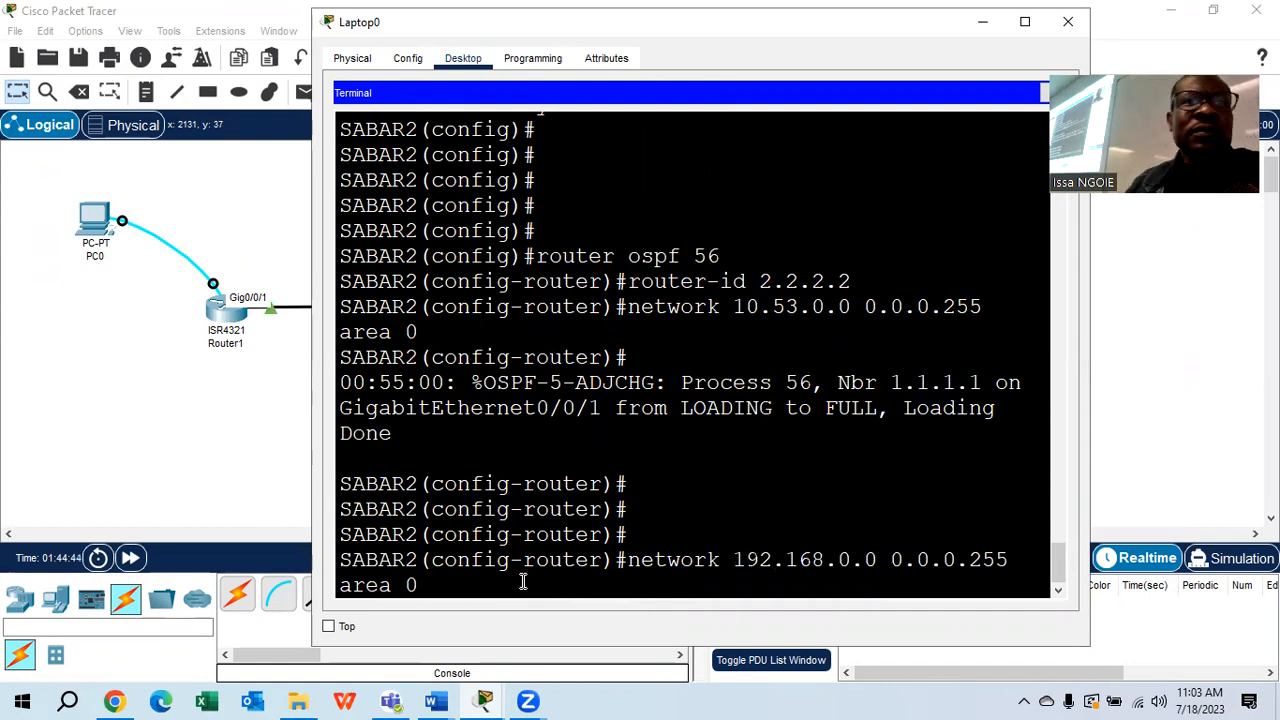
pyautogui.press('Right')
pyautogui.press('Right')
pyautogui.press('Right')
pyautogui.press('Right')
pyautogui.press('Right')
pyautogui.press('Right')
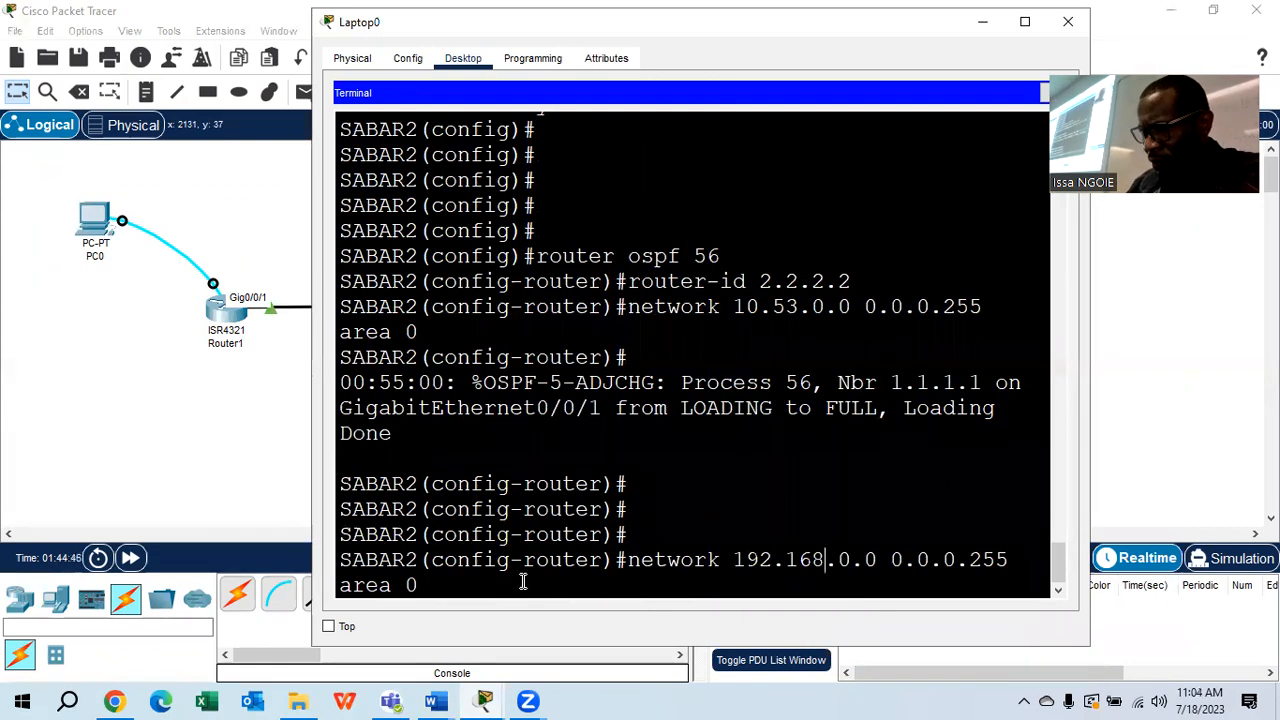
pyautogui.press('BackSpace')
pyautogui.write('1')
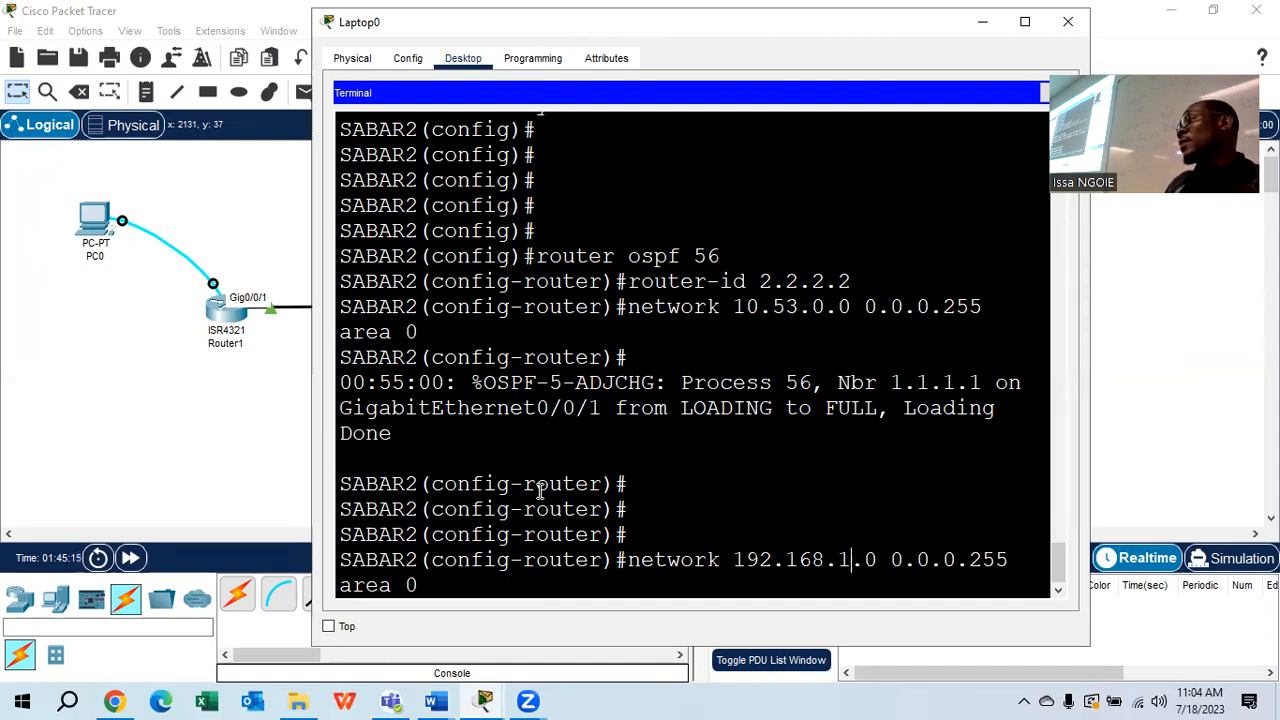
pyautogui.press('Return')
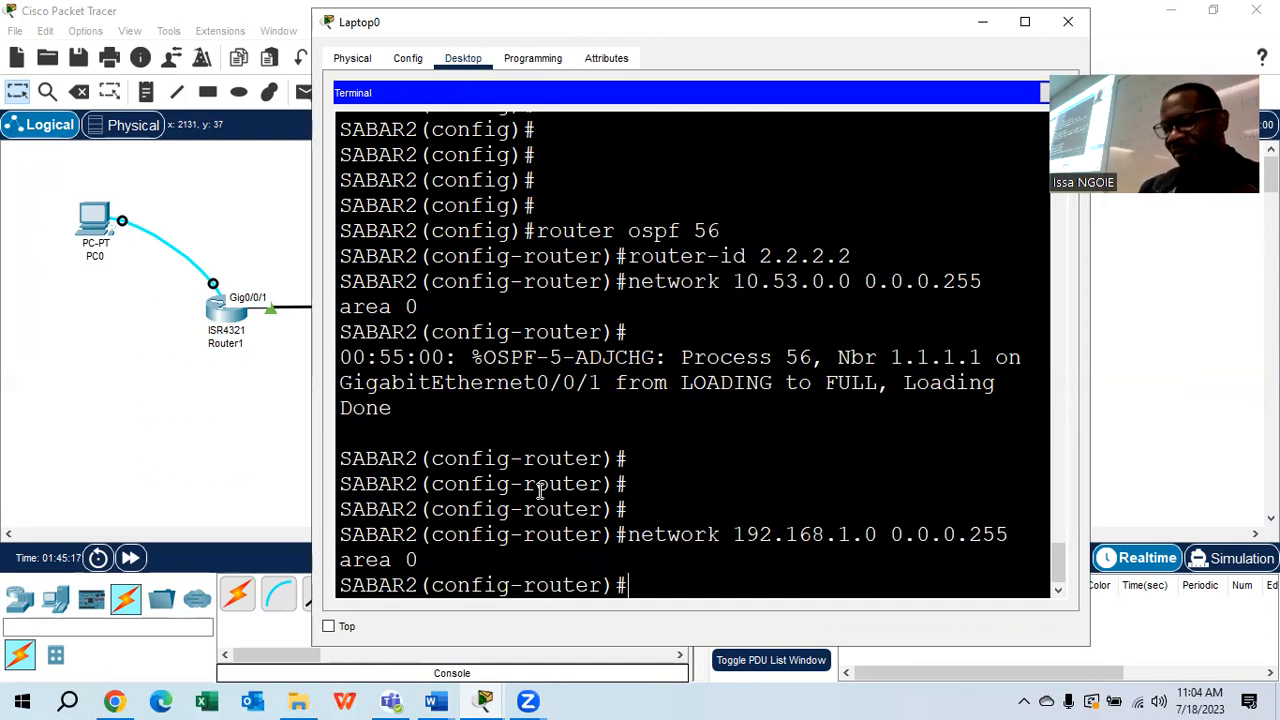
# Scroll the lab back to Part 2 and select step f on verifying the R1–R2 OSPFv2 adjacency
pyautogui.click(435, 701)
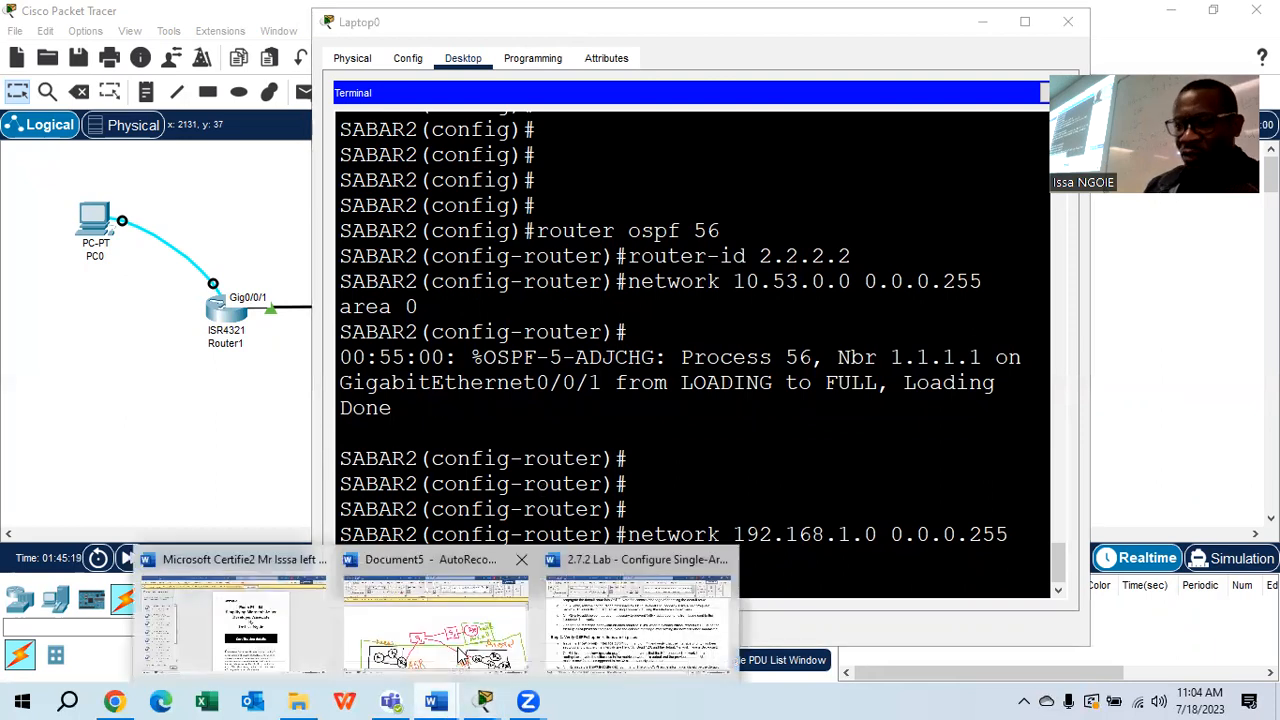
pyautogui.click(633, 648)
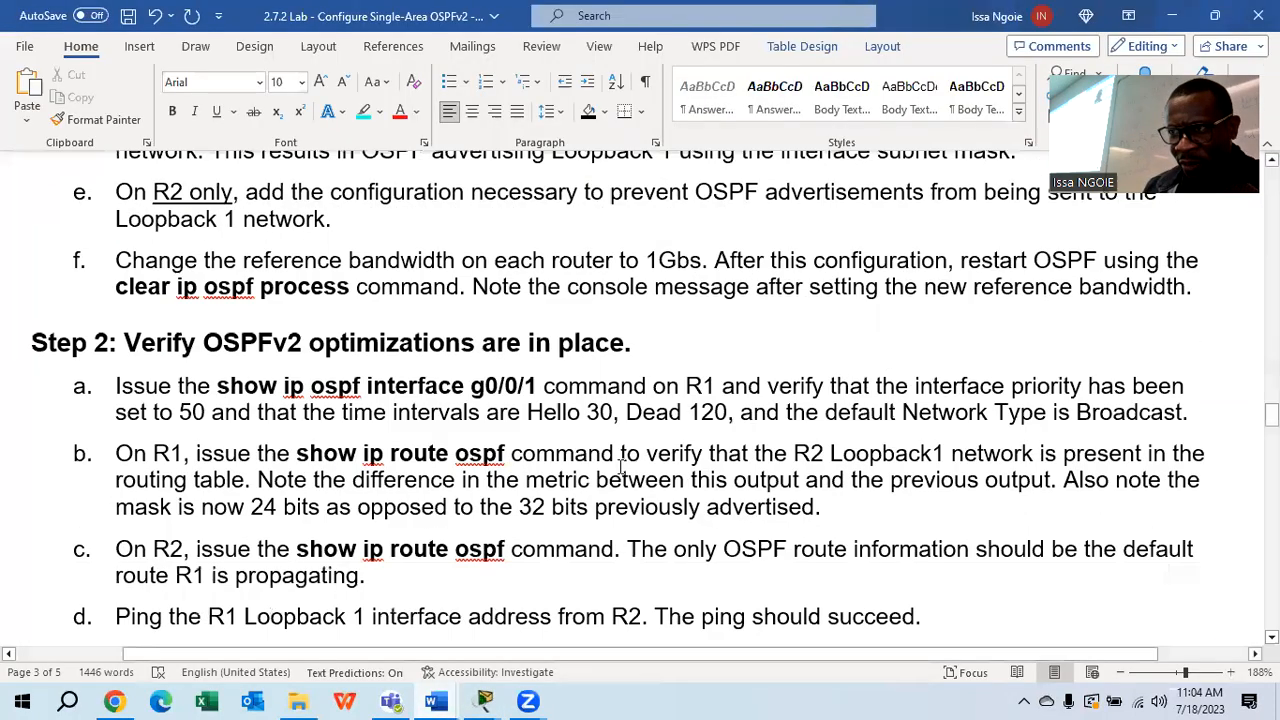
pyautogui.scroll(-1, 620, 466)
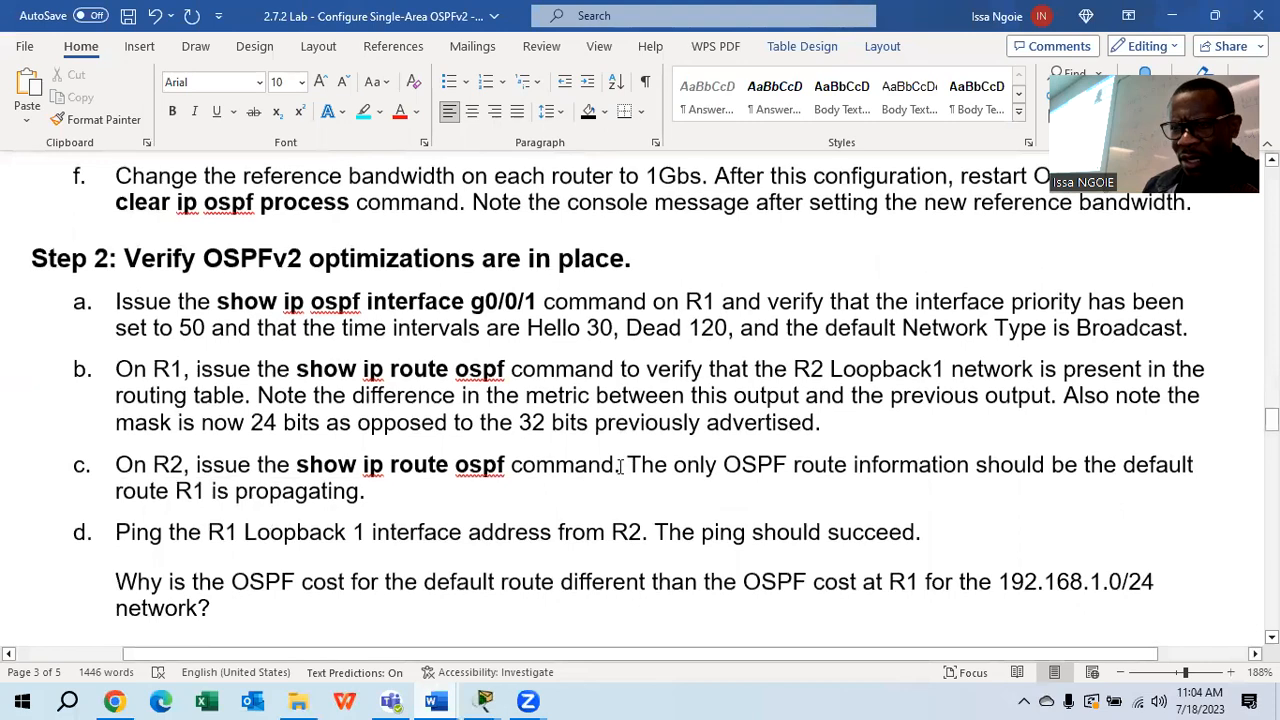
pyautogui.scroll(3, 620, 466)
pyautogui.scroll(10, 620, 466)
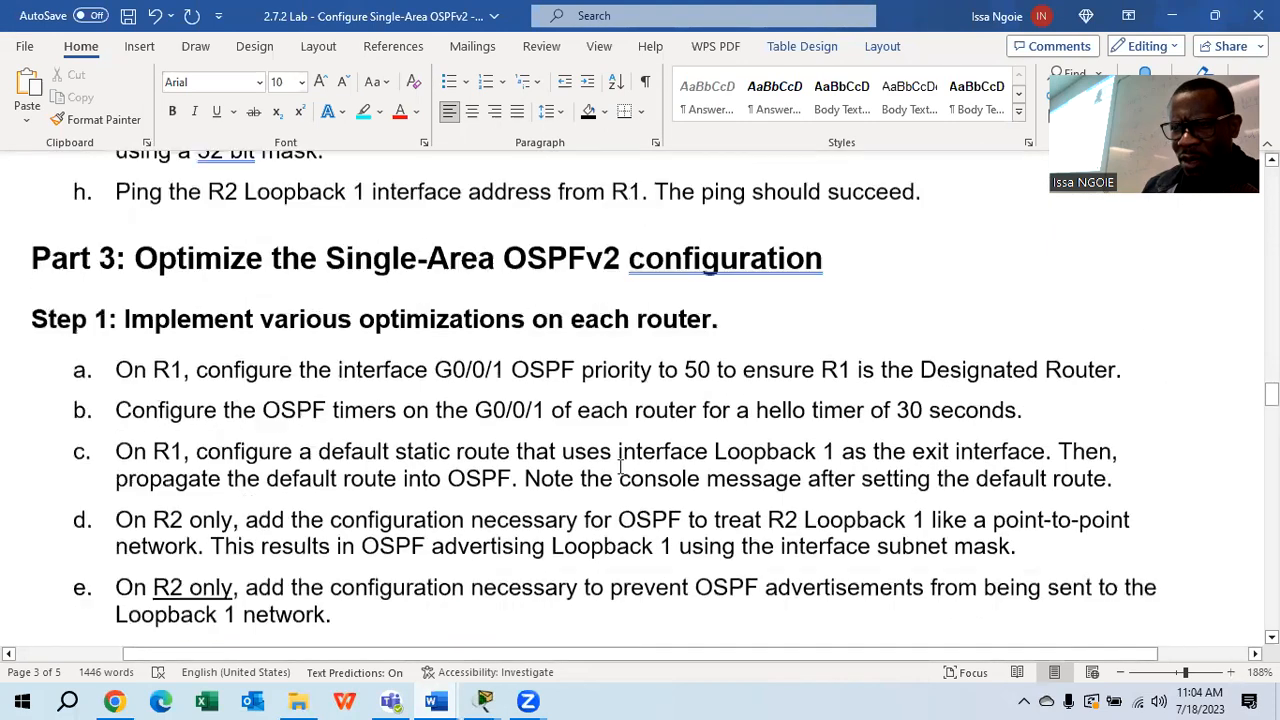
pyautogui.scroll(-3, 620, 466)
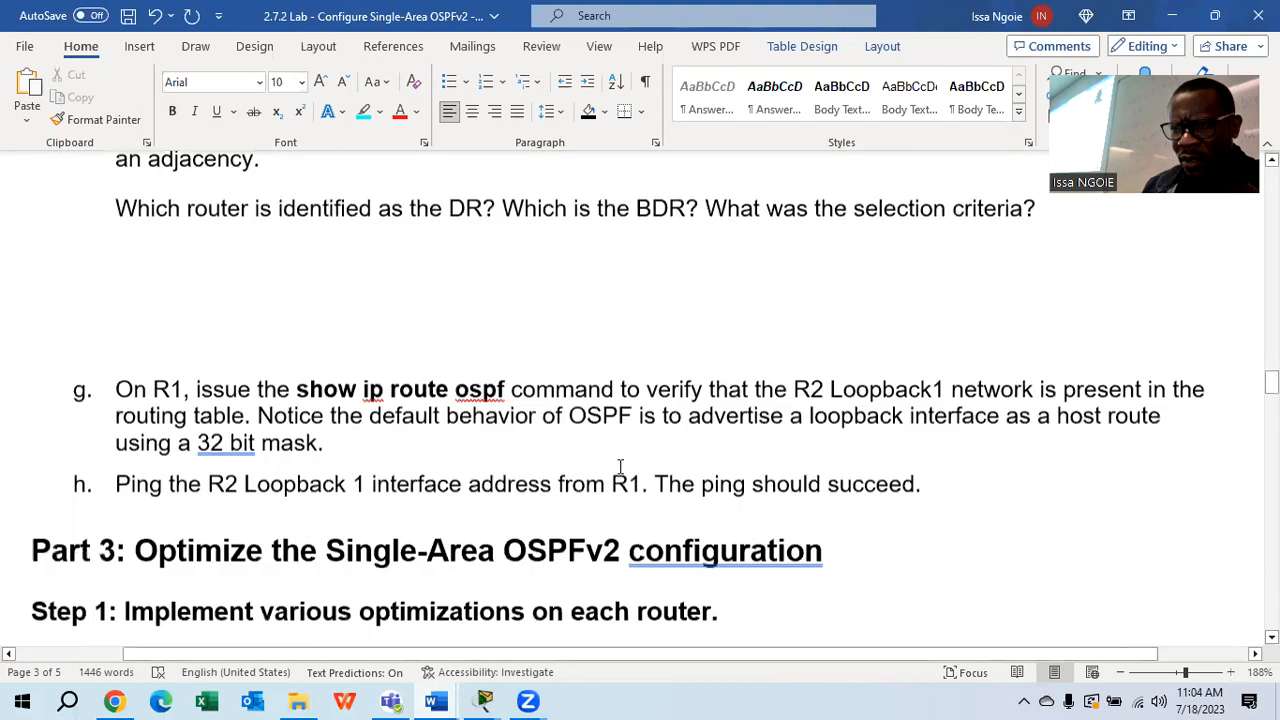
pyautogui.scroll(1, 620, 466)
pyautogui.scroll(1, 620, 466)
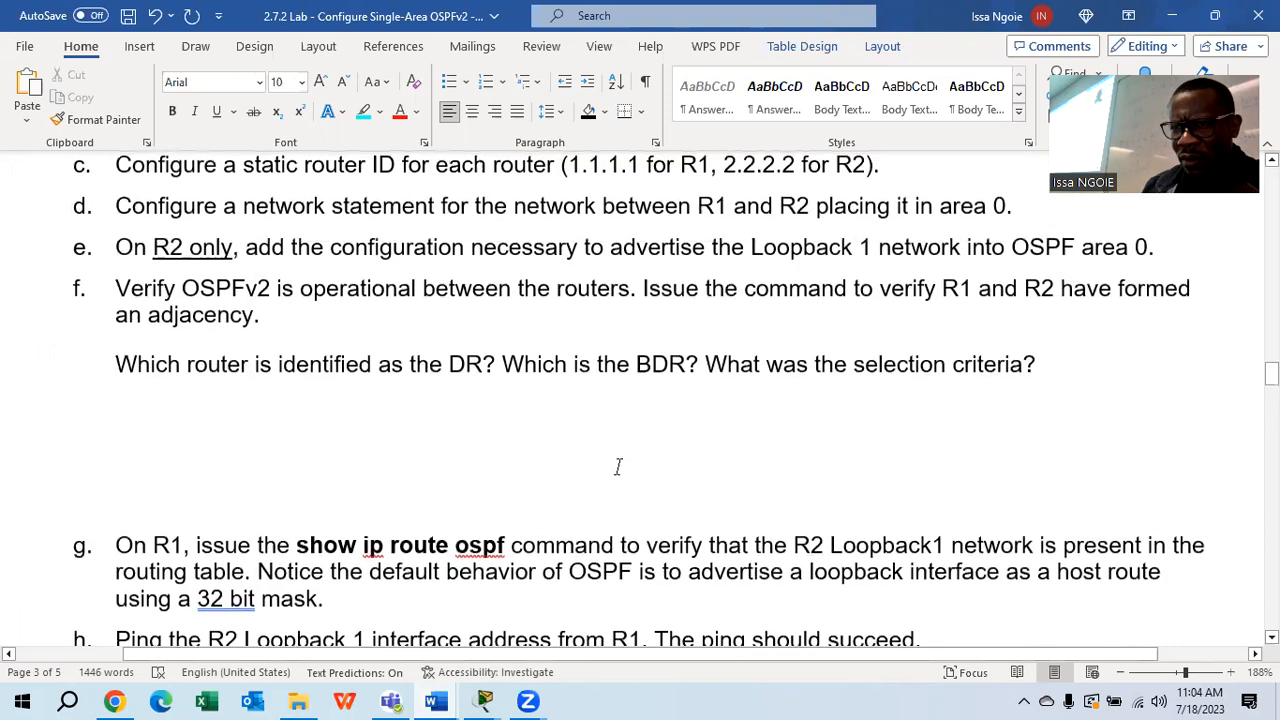
pyautogui.moveTo(260, 314); pyautogui.dragTo(109, 289)
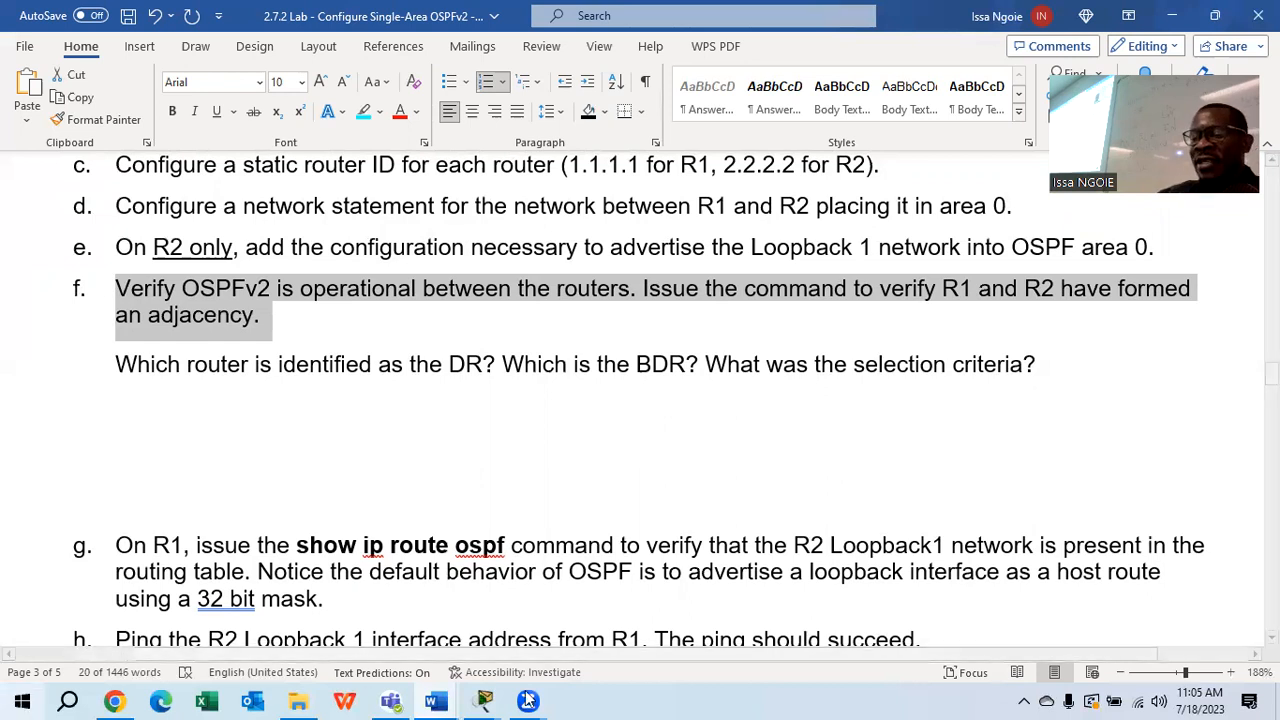
pyautogui.click(483, 698)
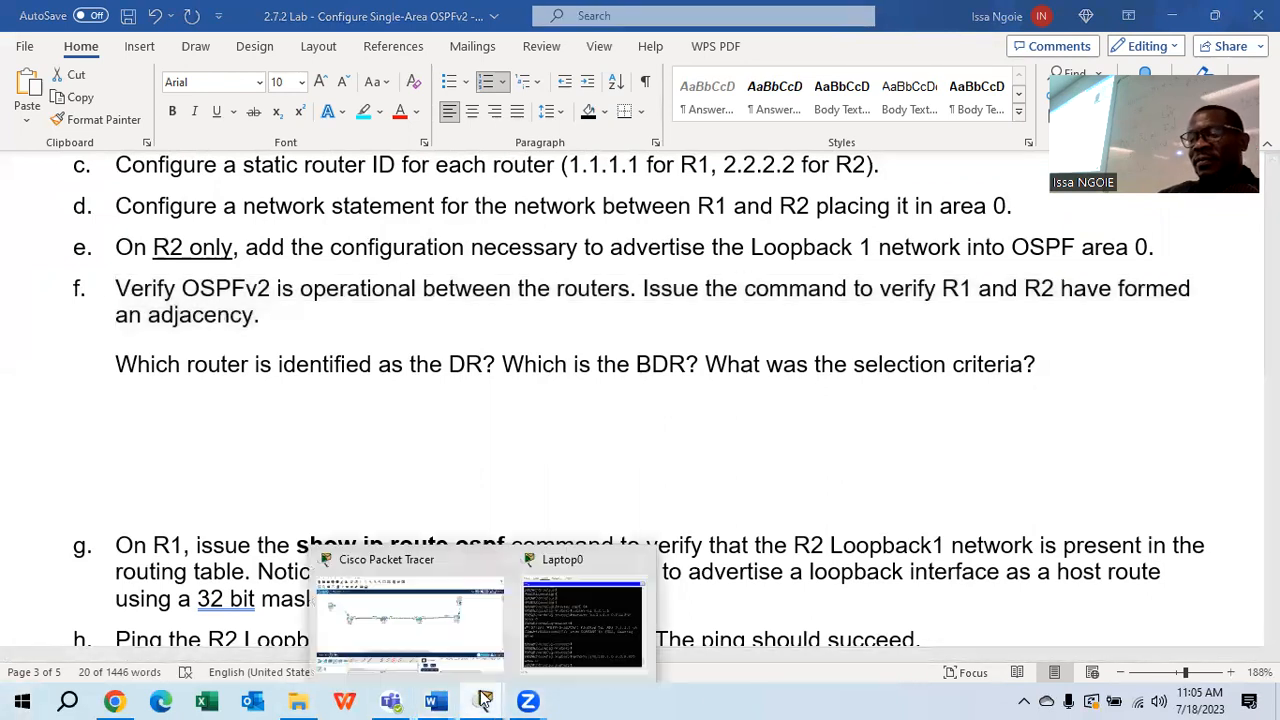
# Reconnect PC0's terminal to SABAR1's console with the default settings
pyautogui.click(480, 630)
pyautogui.click(95, 225)
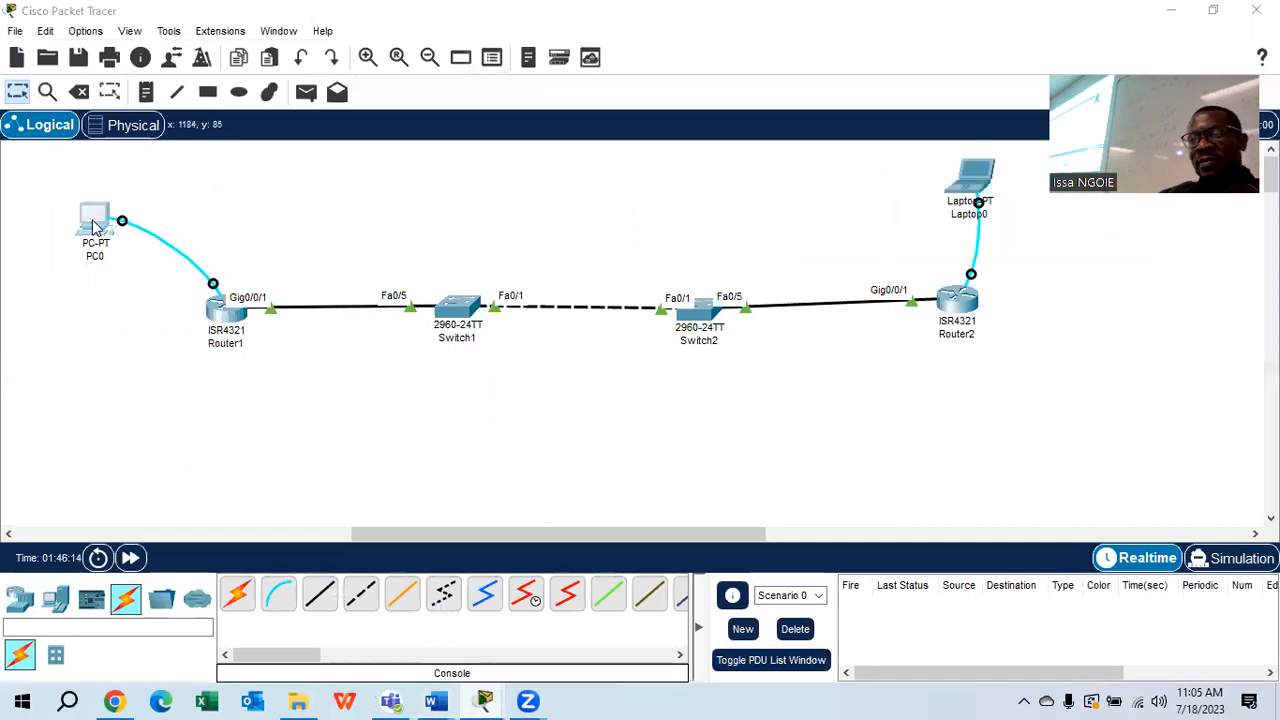
pyautogui.click(662, 156)
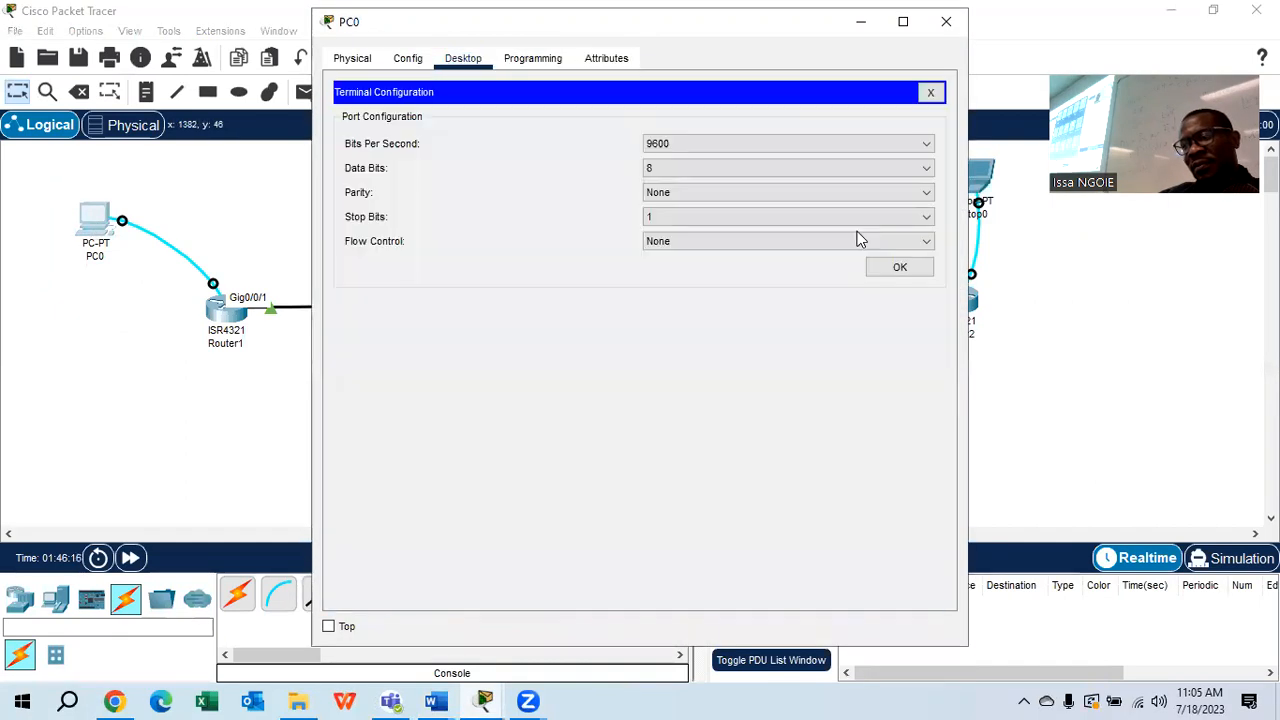
pyautogui.click(883, 270)
pyautogui.scroll(-20, 657, 557)
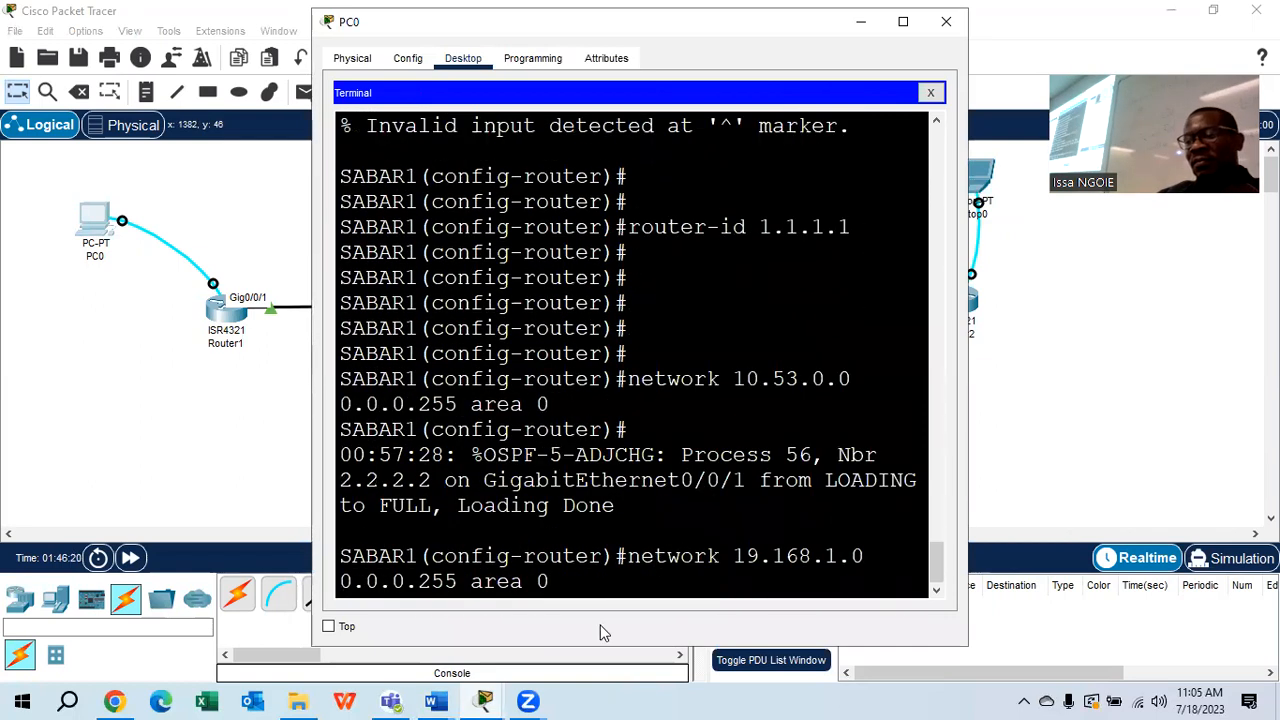
# Exit SABAR1 to privileged mode, type show ip ospf neighbor, and widen the terminal
pyautogui.press('Return')
pyautogui.write('exit')
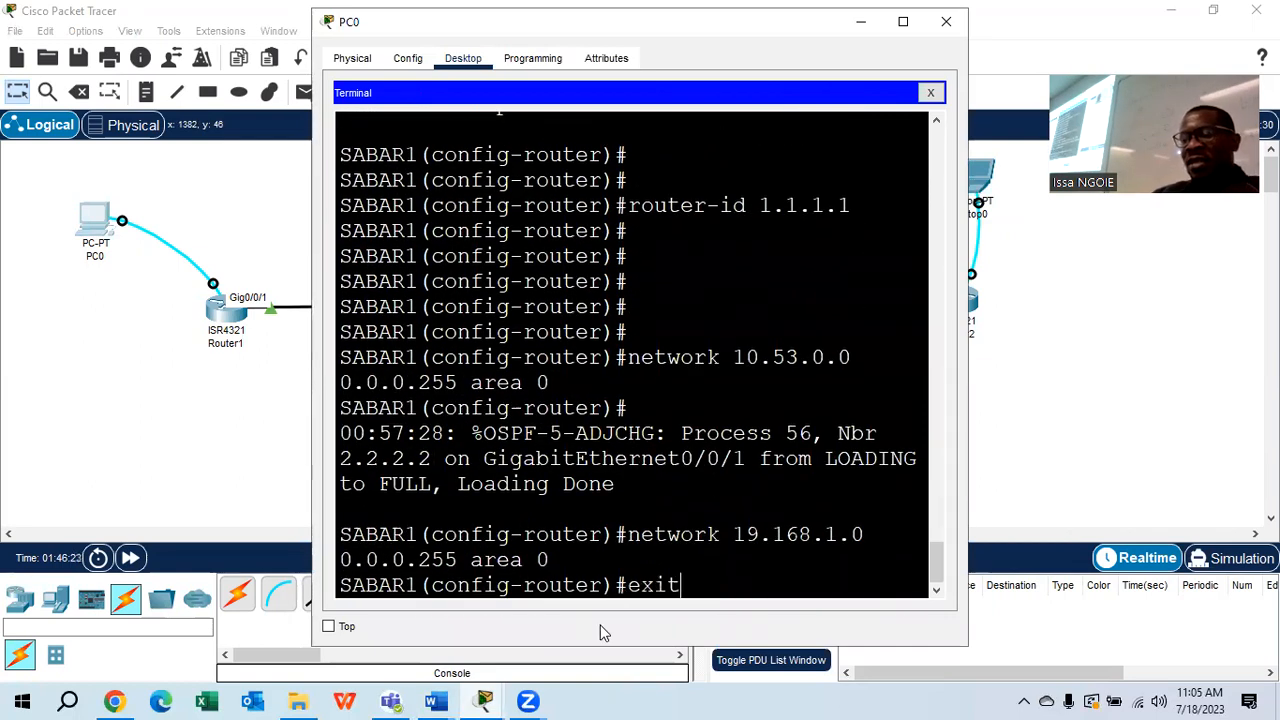
pyautogui.press('Return')
pyautogui.press('Return')
pyautogui.write('exit')
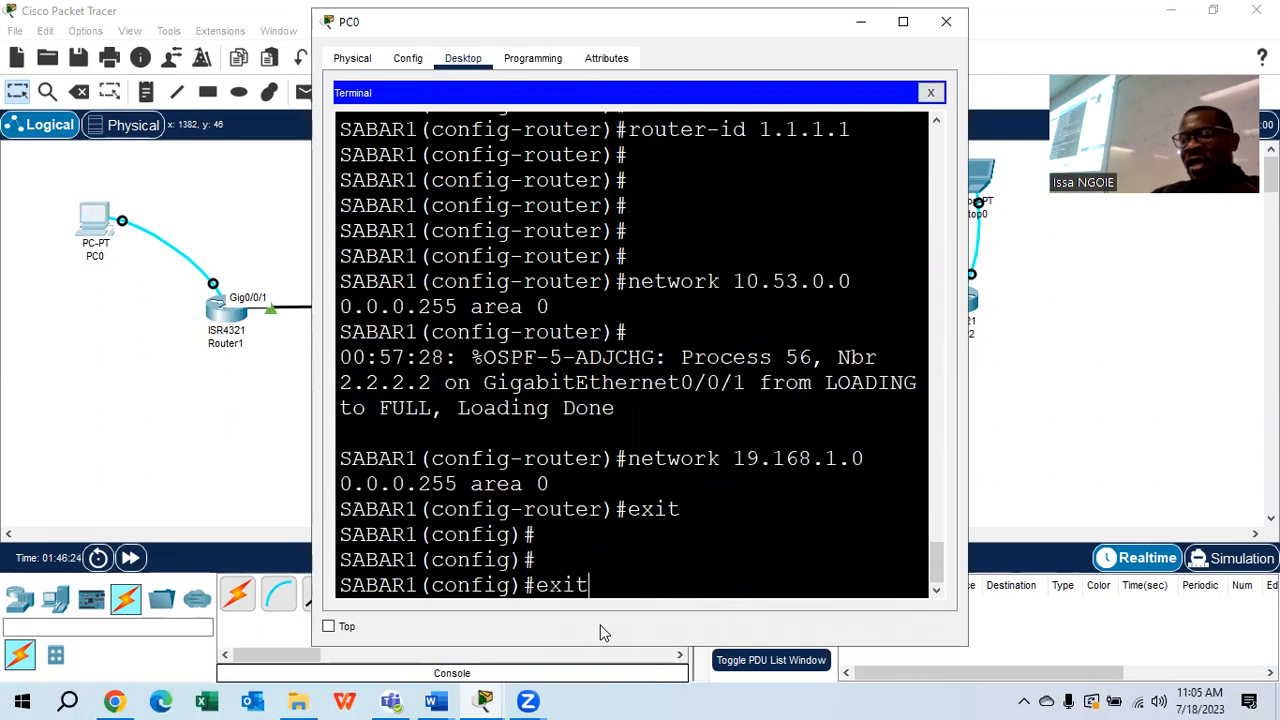
pyautogui.press('Return')
pyautogui.press('Return')
pyautogui.write('show ip ')
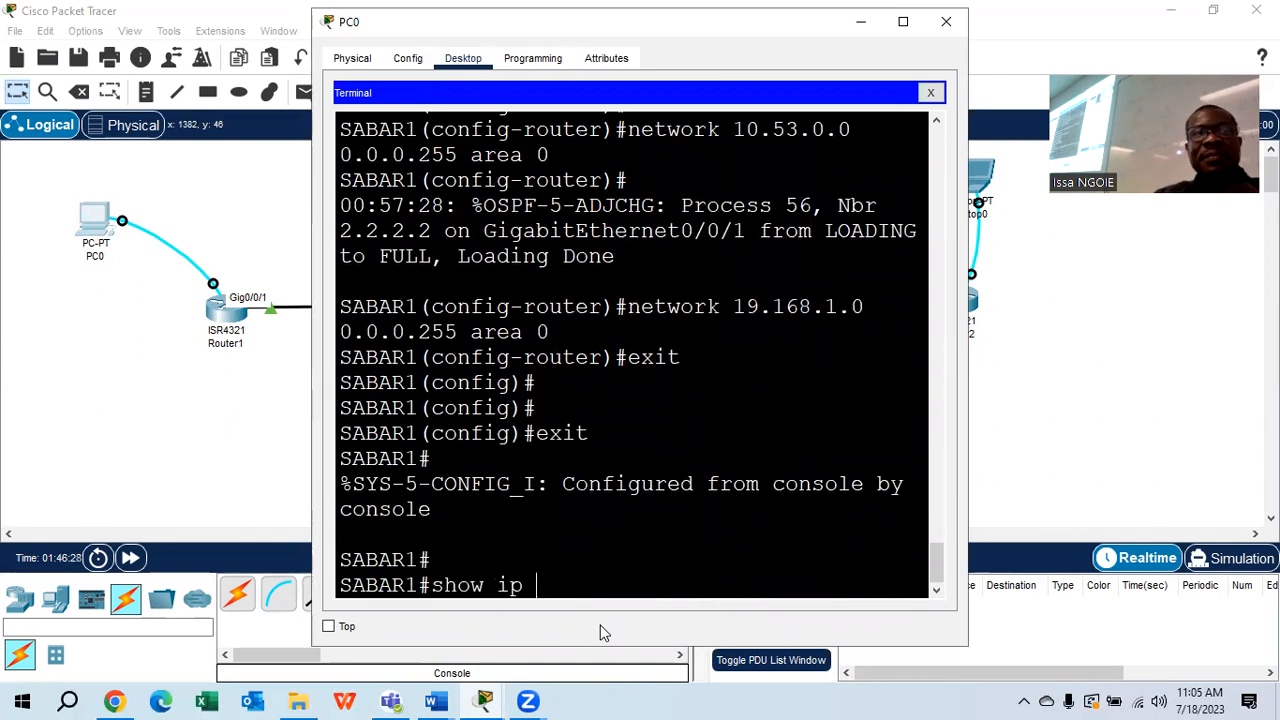
pyautogui.write('osp')
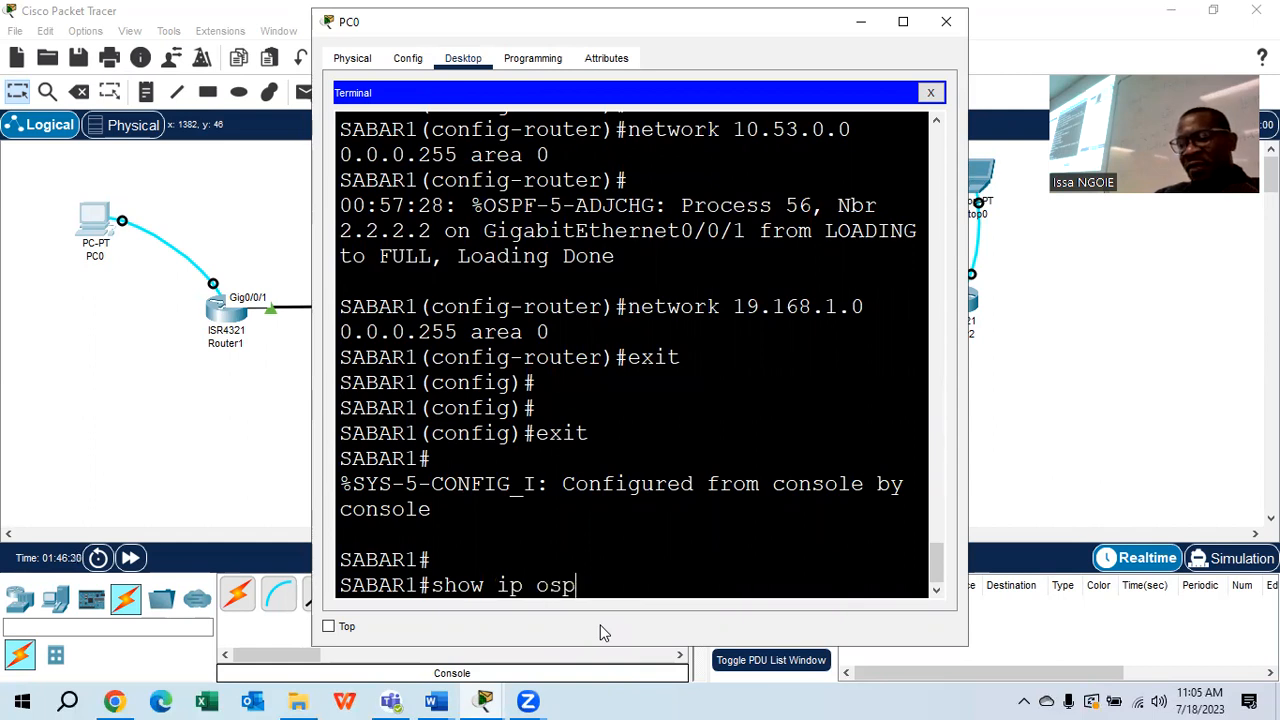
pyautogui.write('f nei')
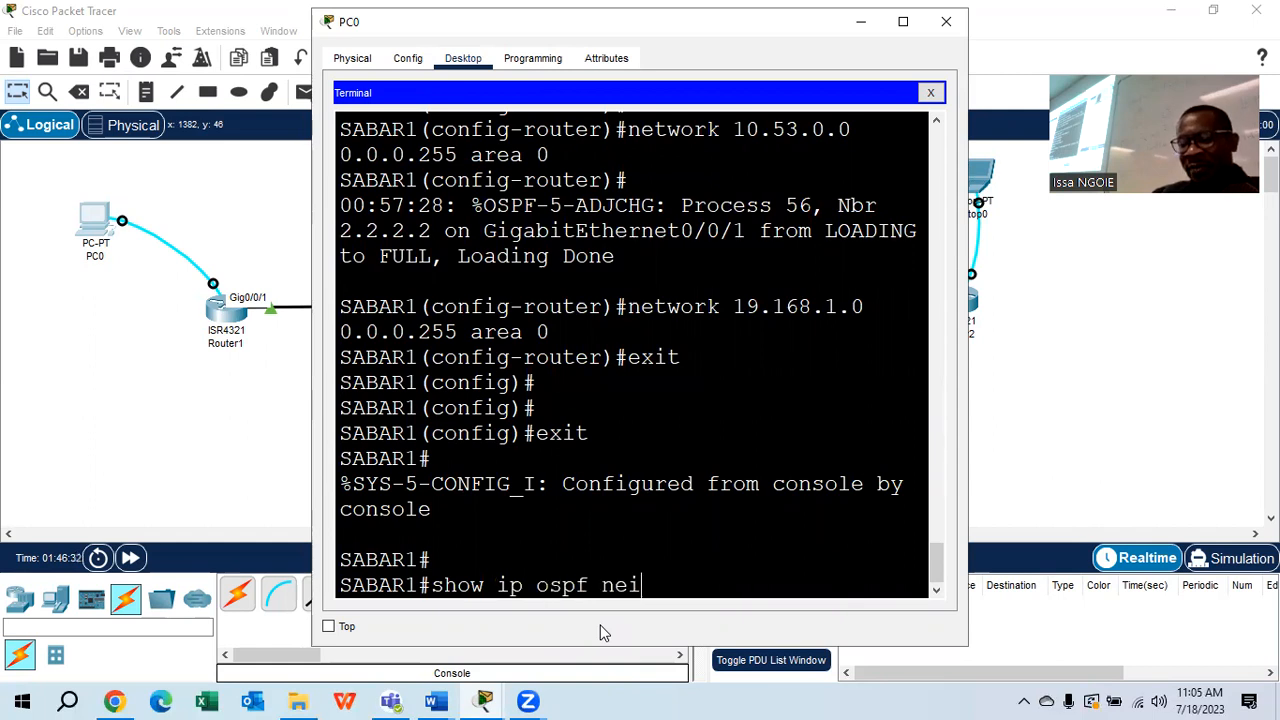
pyautogui.write('ghbor')
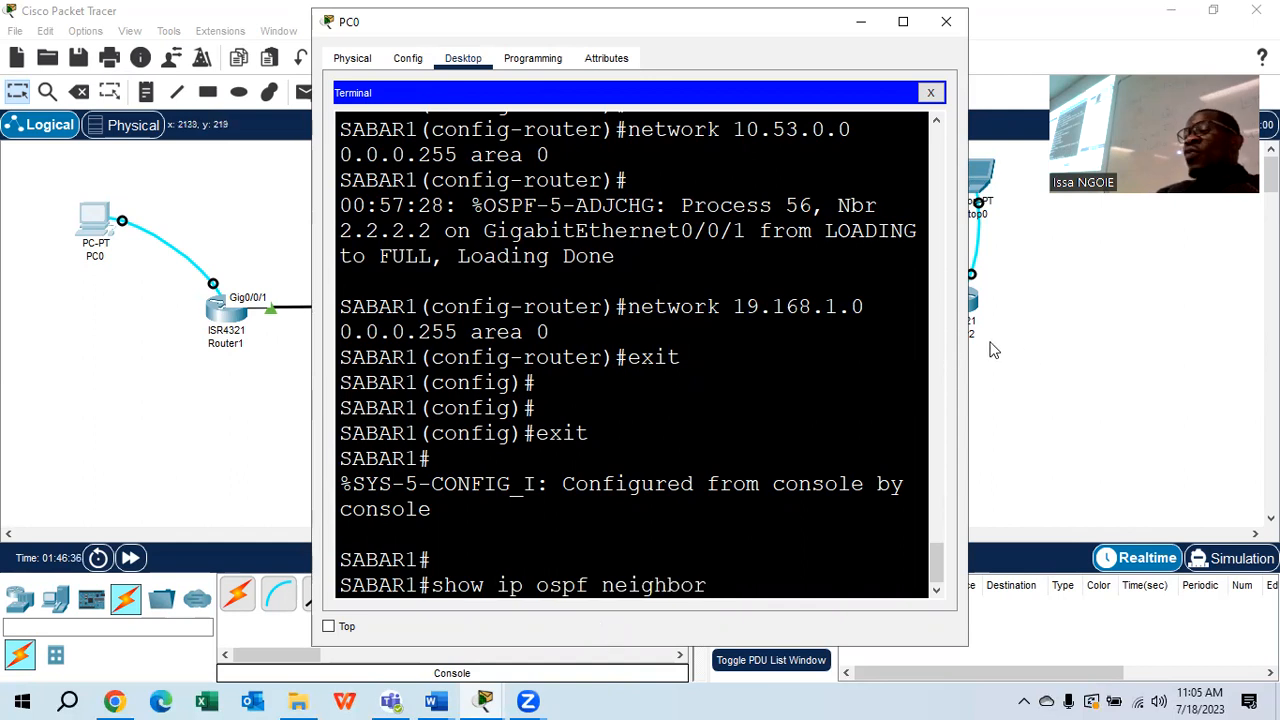
pyautogui.moveTo(967, 347); pyautogui.dragTo(1110, 349)
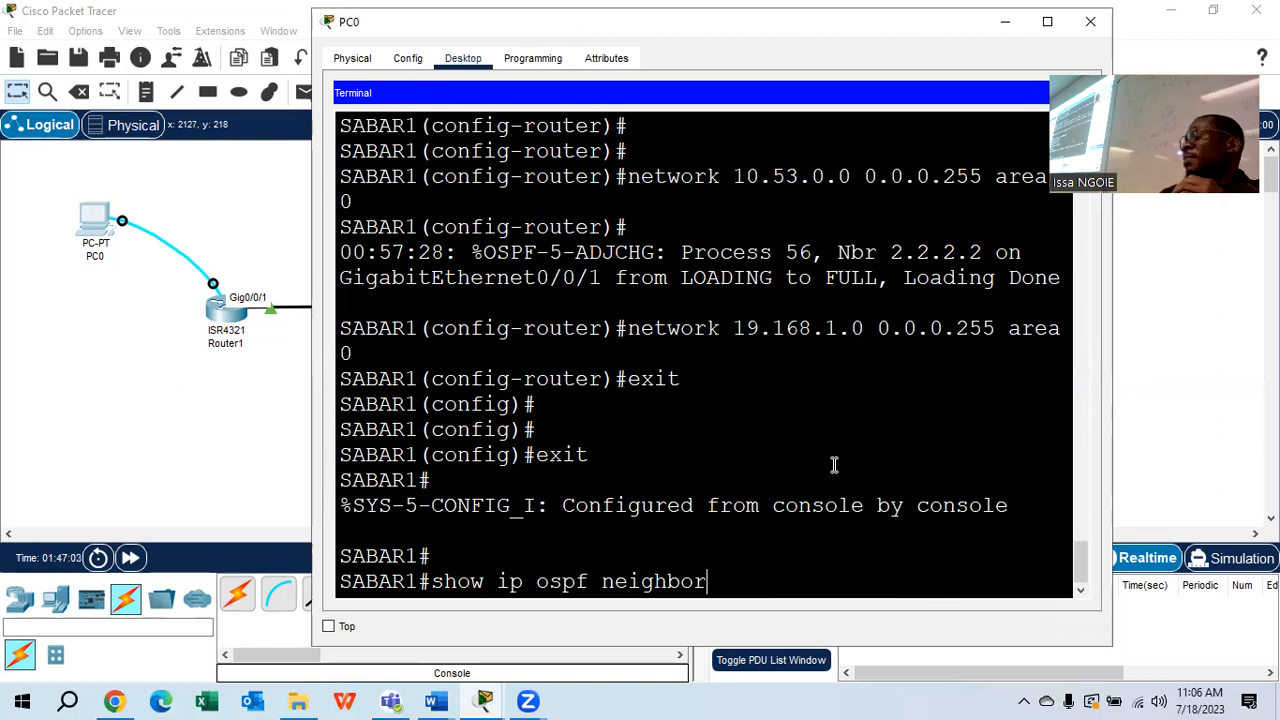
# Run show ip ospf neighbor on SABAR1, confirming 2.2.2.2 FULL/DR at 10.53.0.2, then close PC0
pyautogui.press('Return')
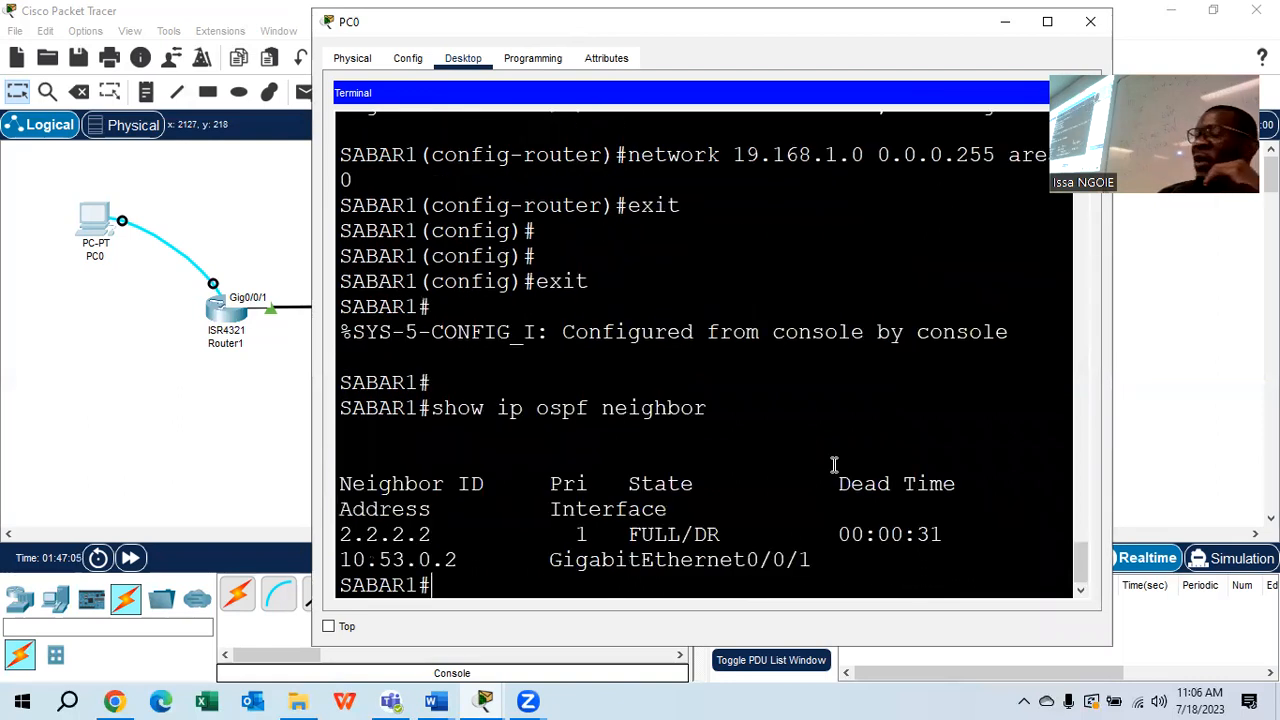
pyautogui.doubleClick(971, 30)
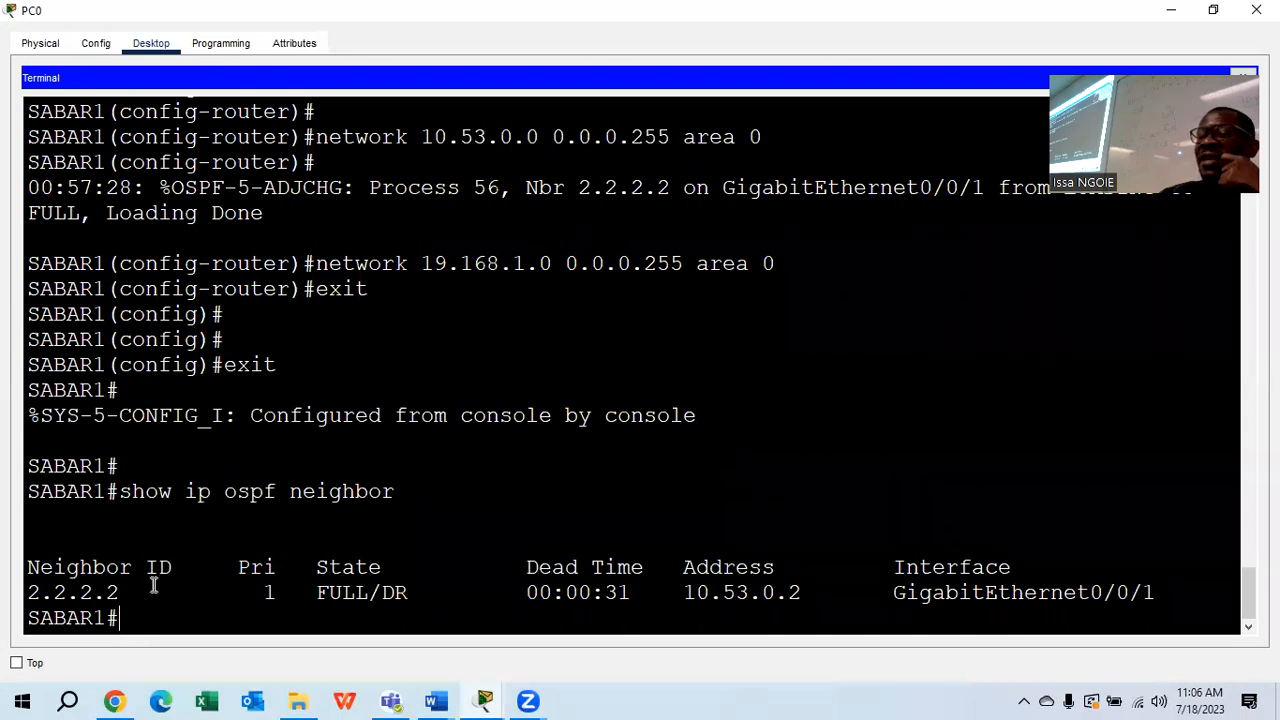
pyautogui.moveTo(172, 567); pyautogui.dragTo(24, 572)
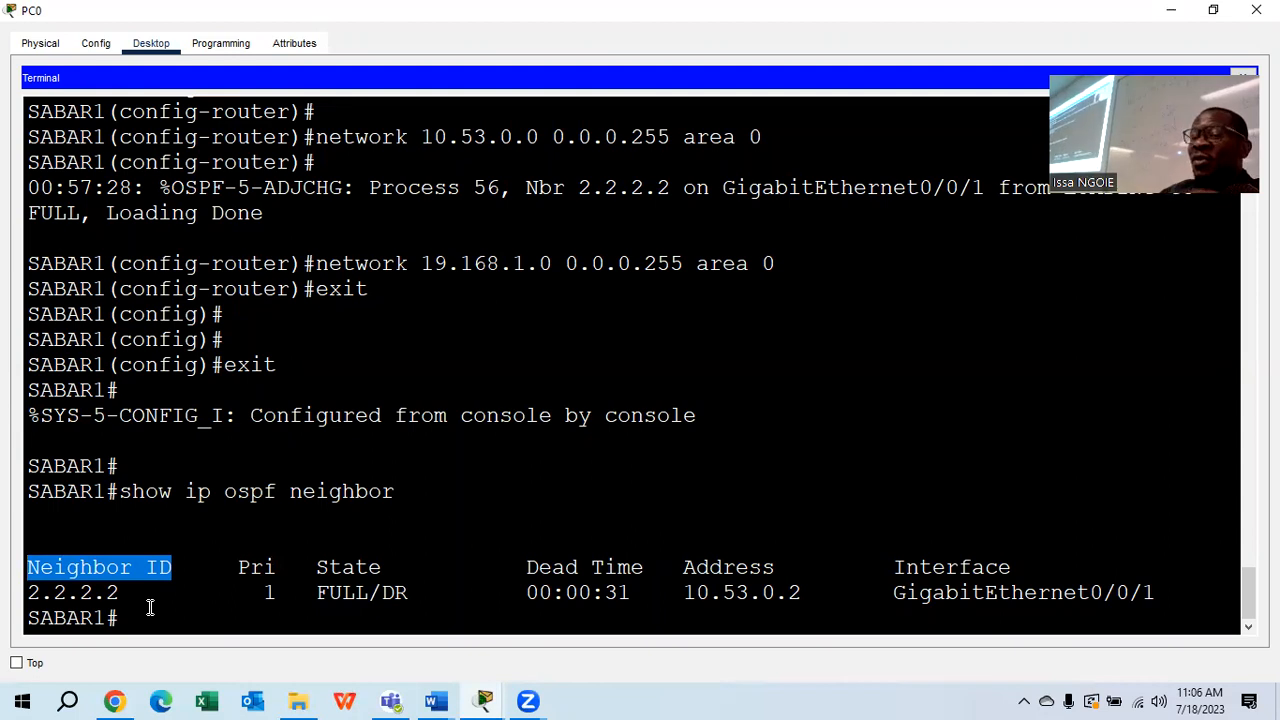
pyautogui.click(55, 595)
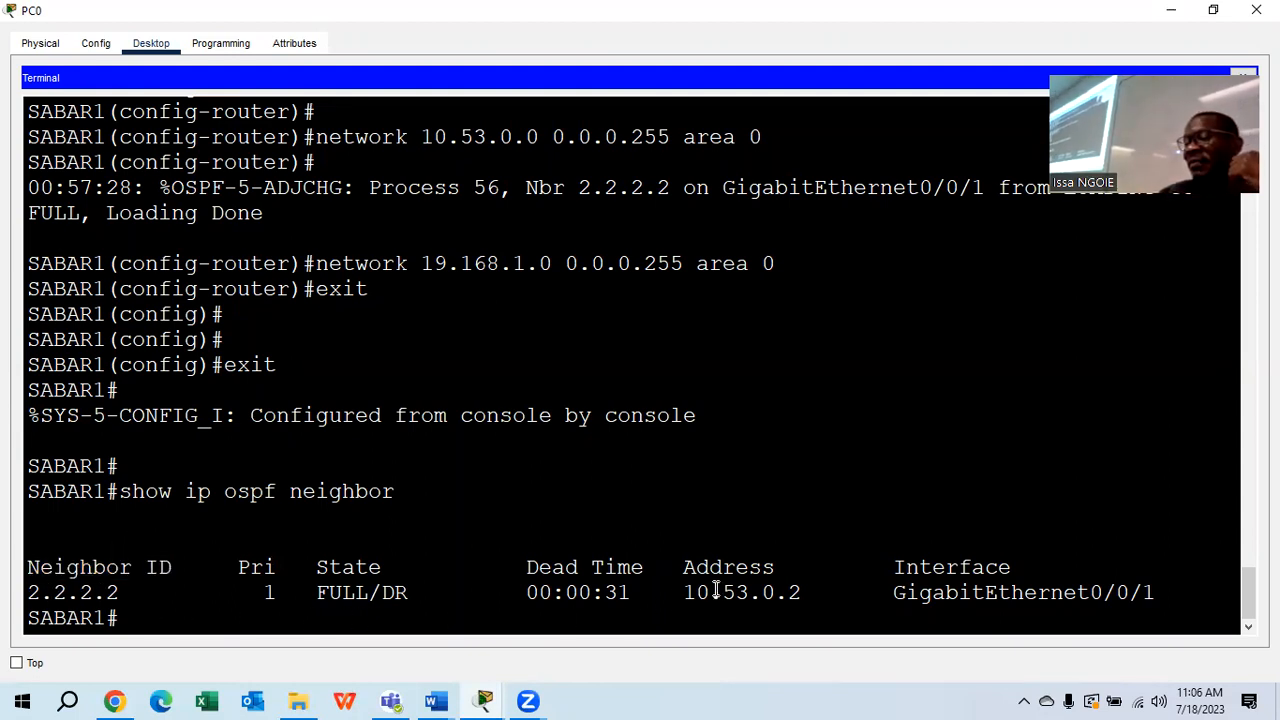
pyautogui.moveTo(796, 570); pyautogui.dragTo(675, 570)
pyautogui.moveTo(840, 595); pyautogui.dragTo(684, 594)
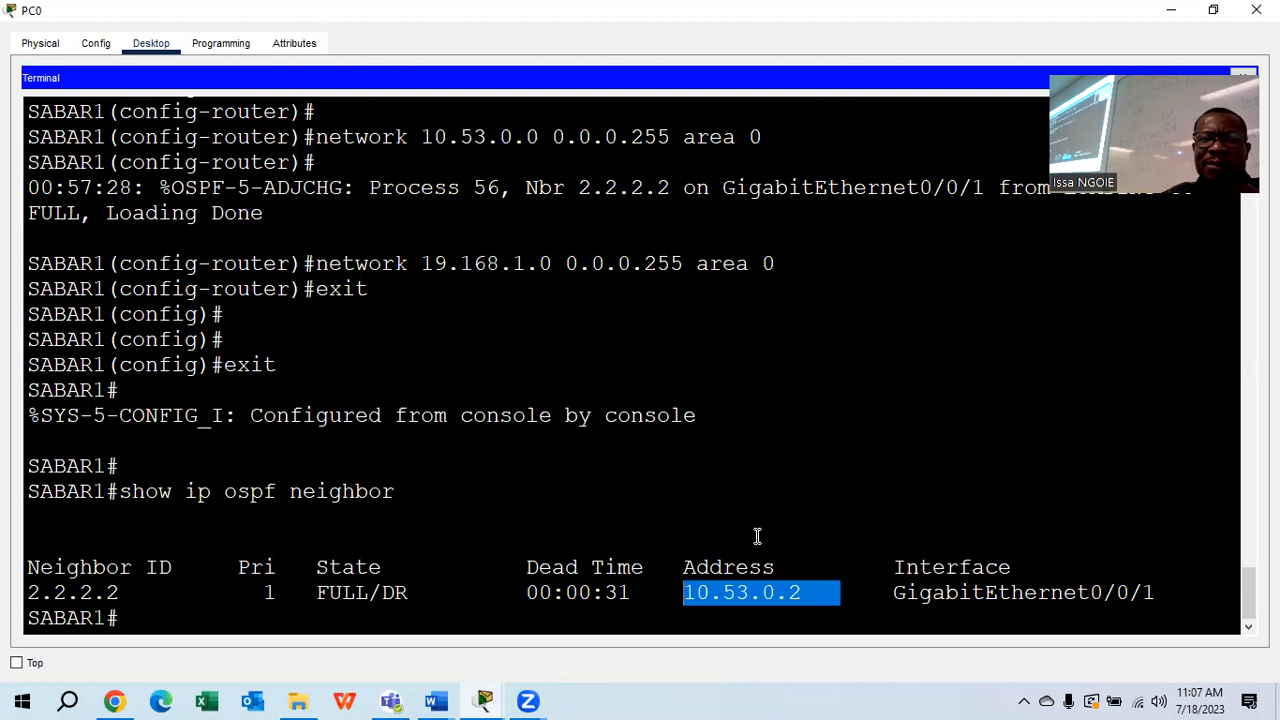
pyautogui.click(634, 607)
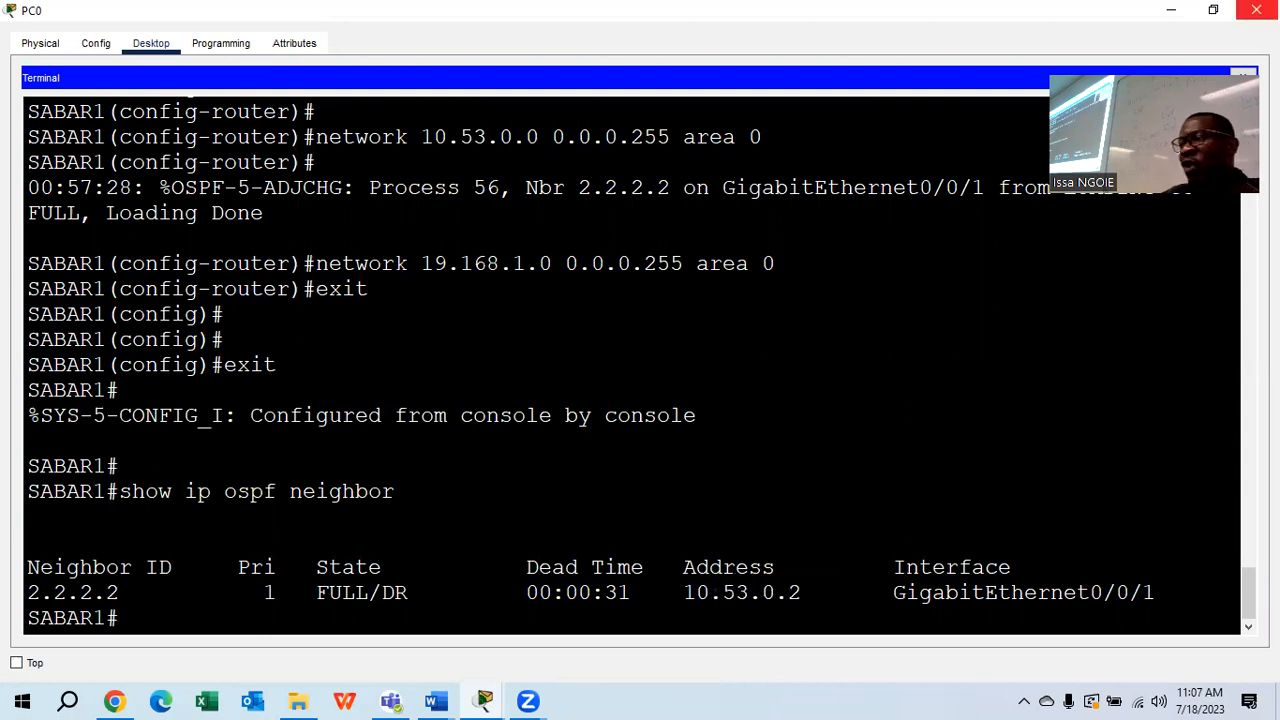
pyautogui.click(1256, 10)
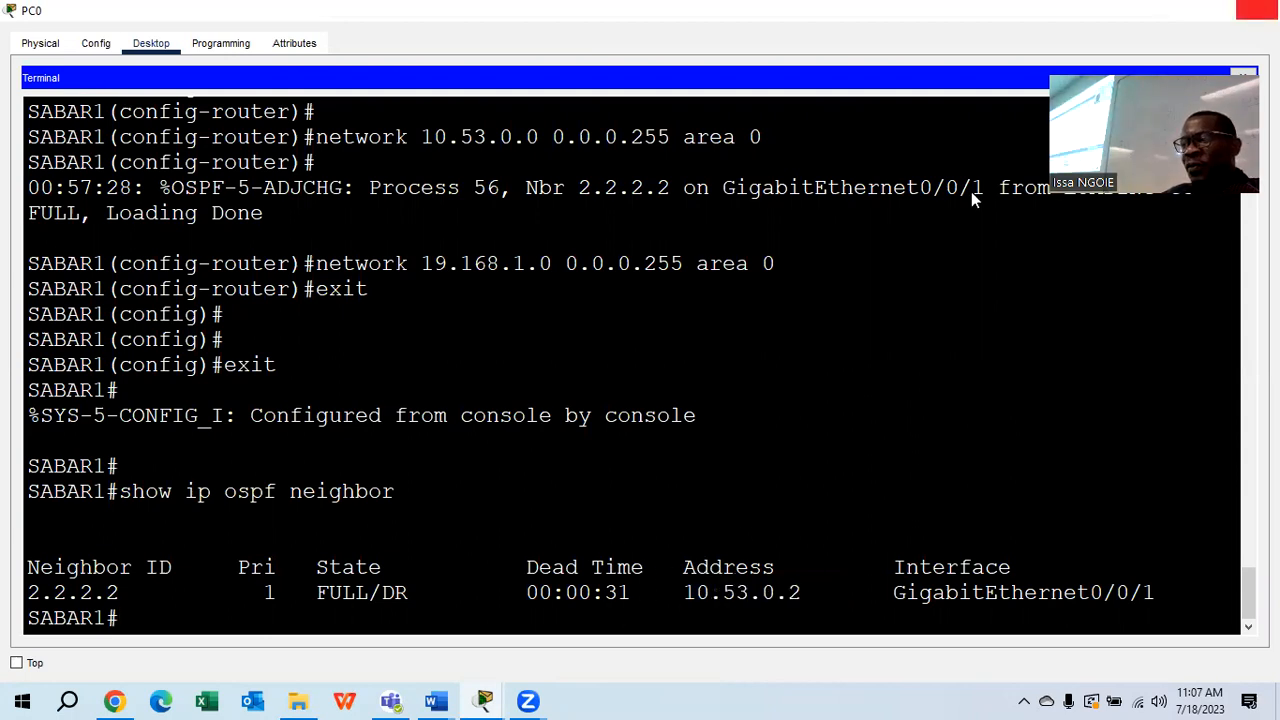
# Exit SABAR2 to privileged mode and run show ip ospf neighbor, highlighting neighbor 1.1.1.1 as FULL/BDR
pyautogui.write('exit')
pyautogui.press('Return')
pyautogui.press('Return')
pyautogui.press('Return')
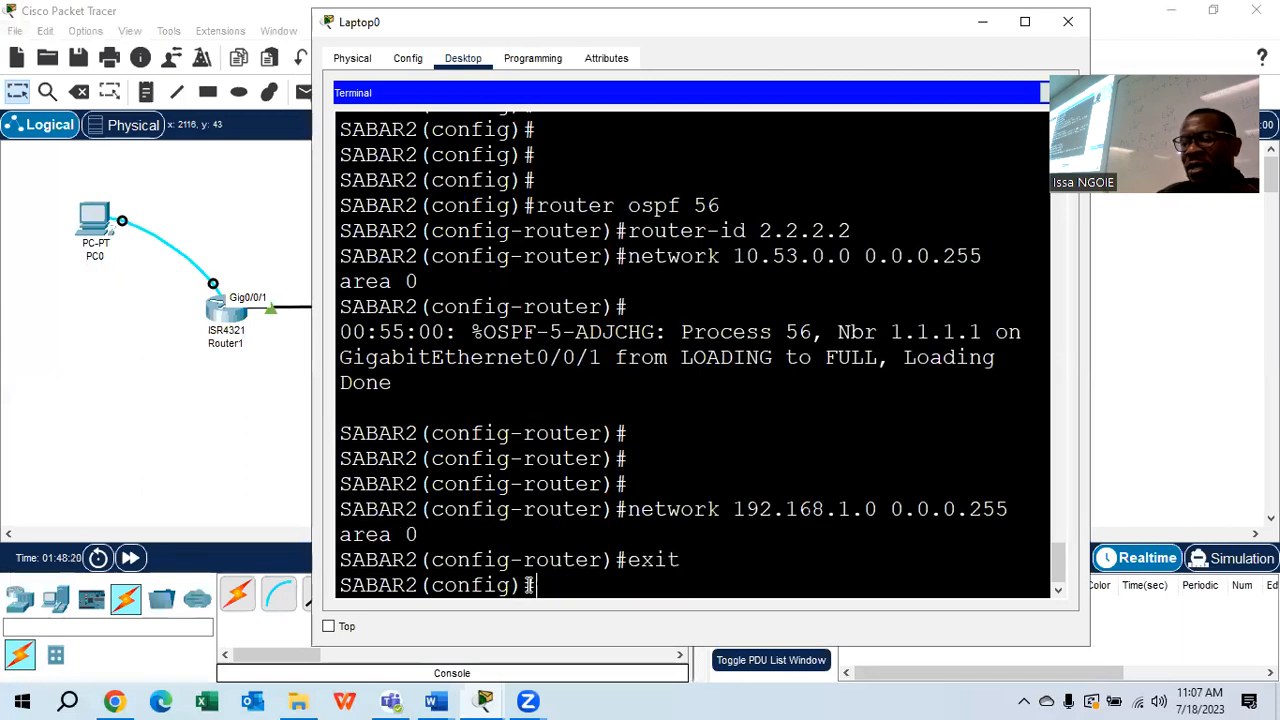
pyautogui.write('exit')
pyautogui.press('Return')
pyautogui.press('Return')
pyautogui.press('Return')
pyautogui.press('Return')
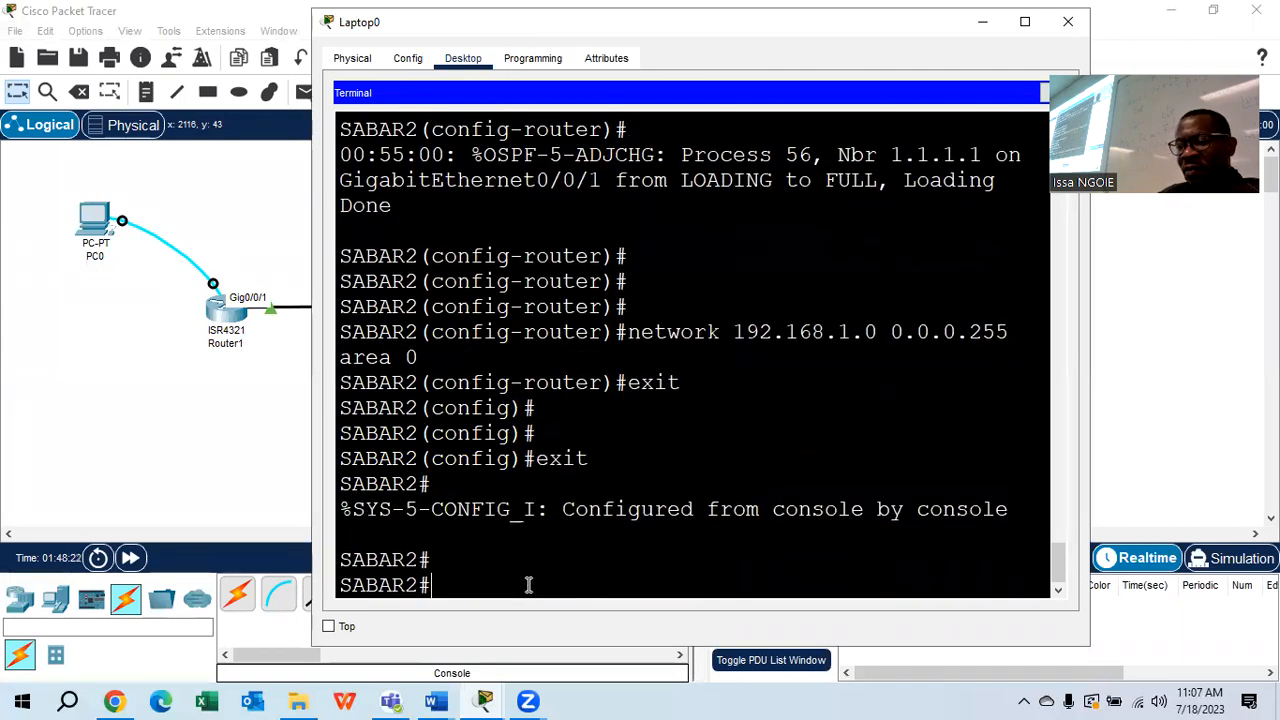
pyautogui.write('show ip')
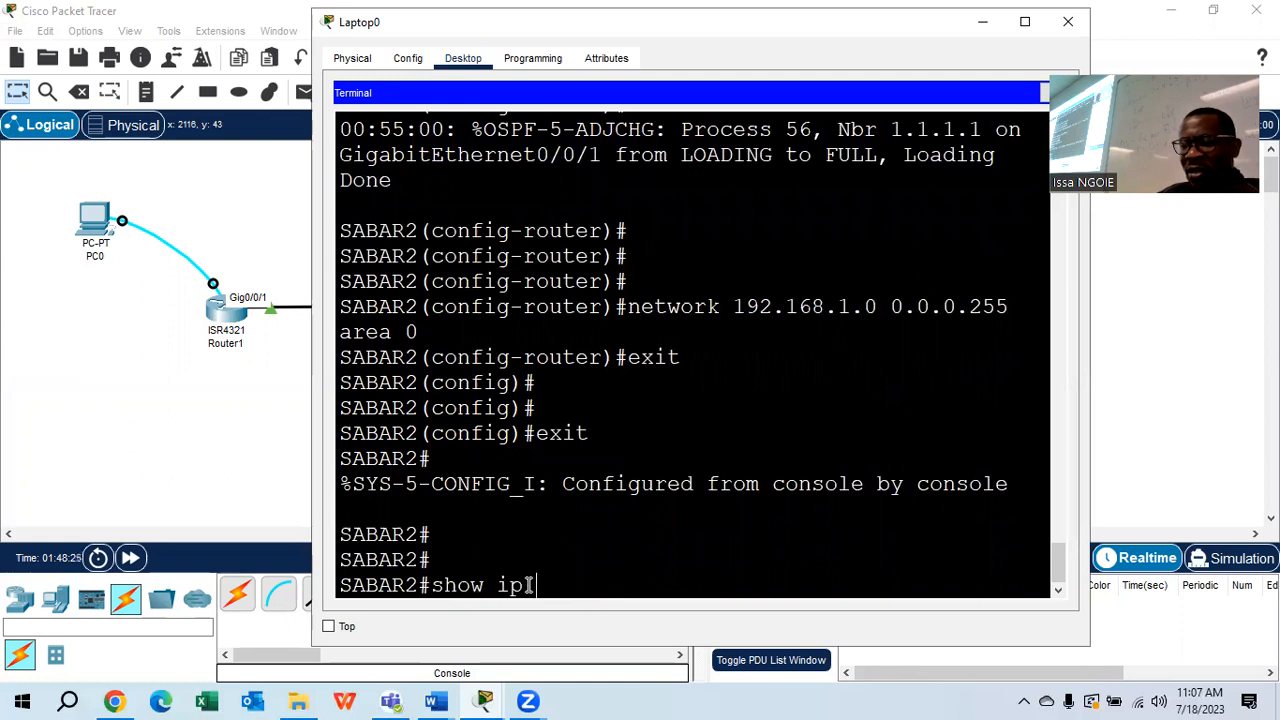
pyautogui.write(' ospf ')
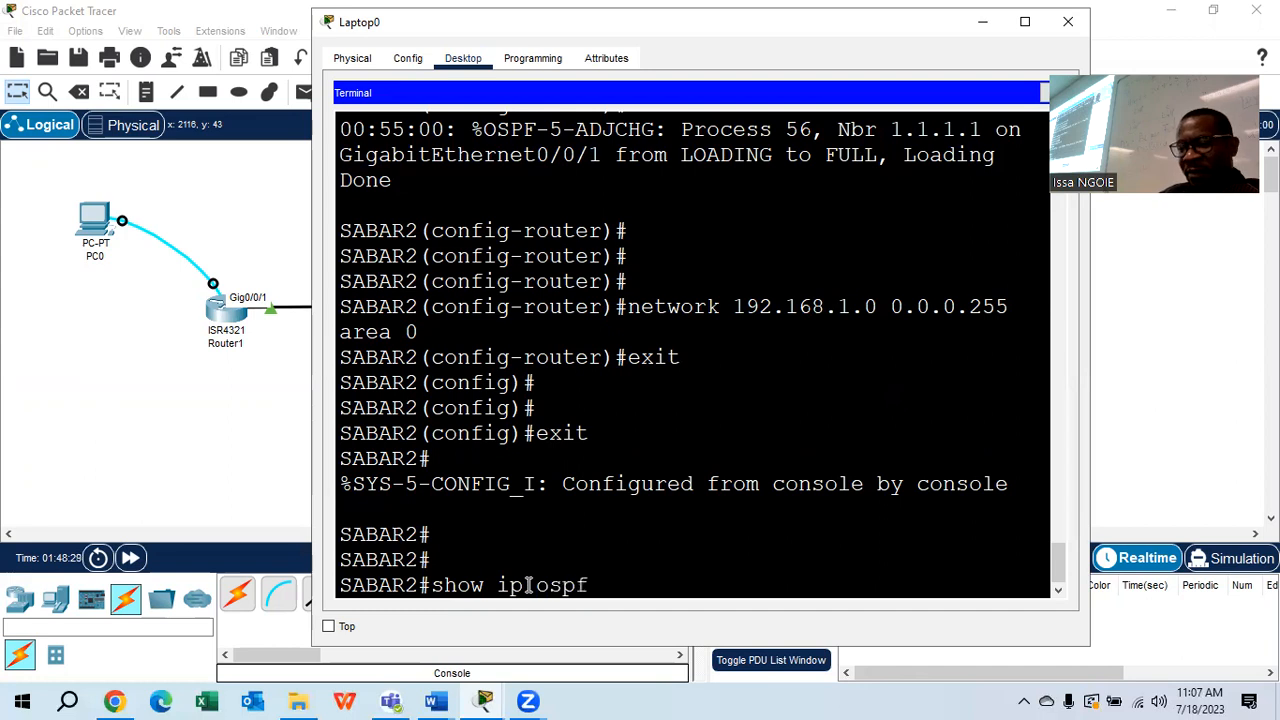
pyautogui.write('neighbor')
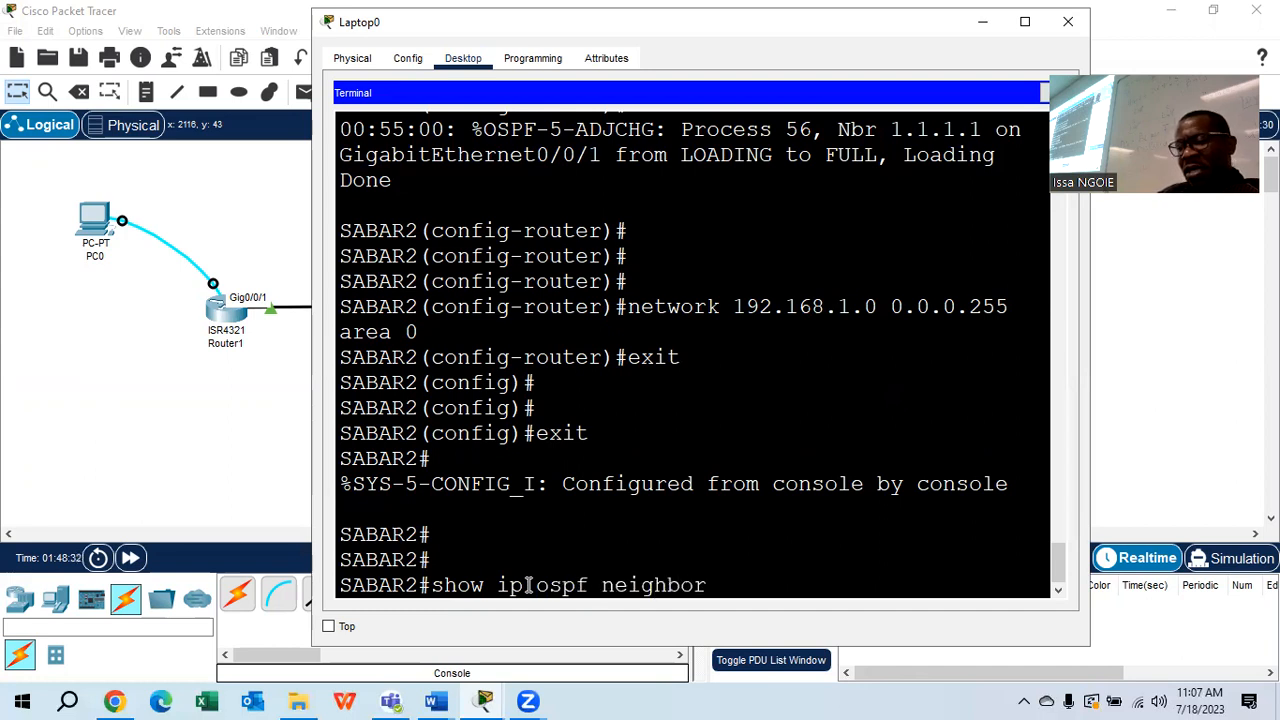
pyautogui.press('Return')
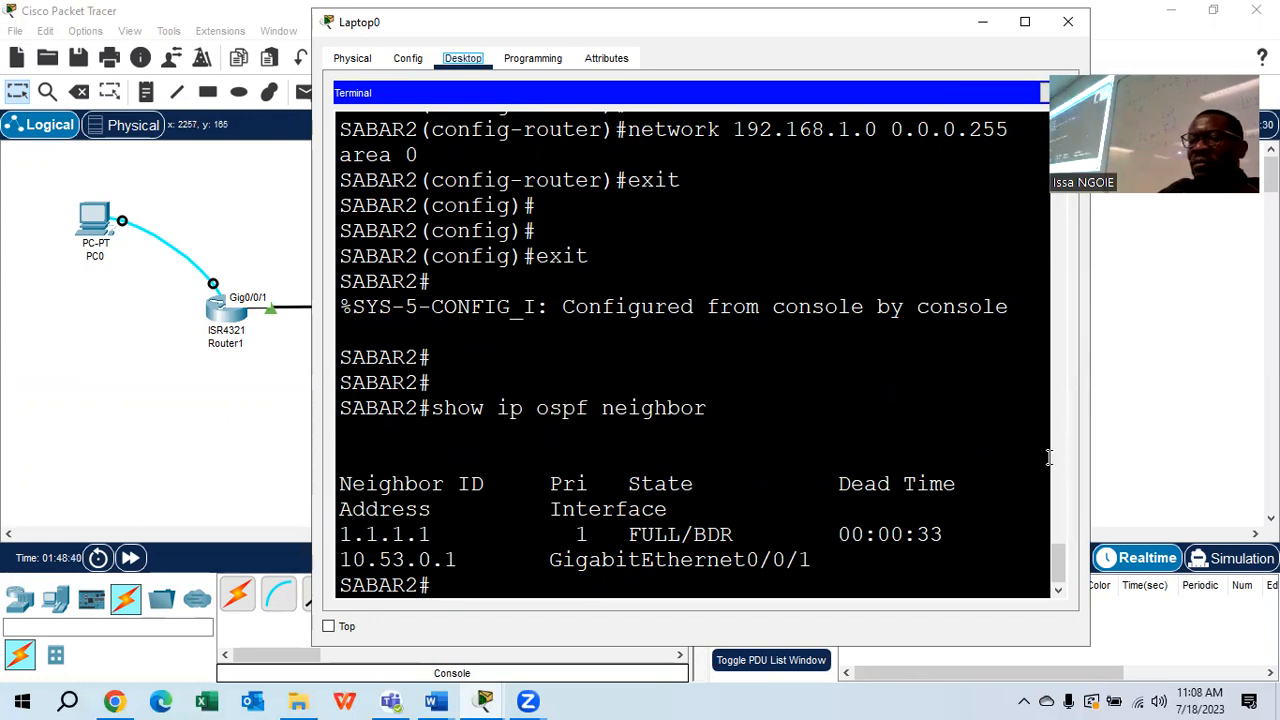
pyautogui.press('super+Up')
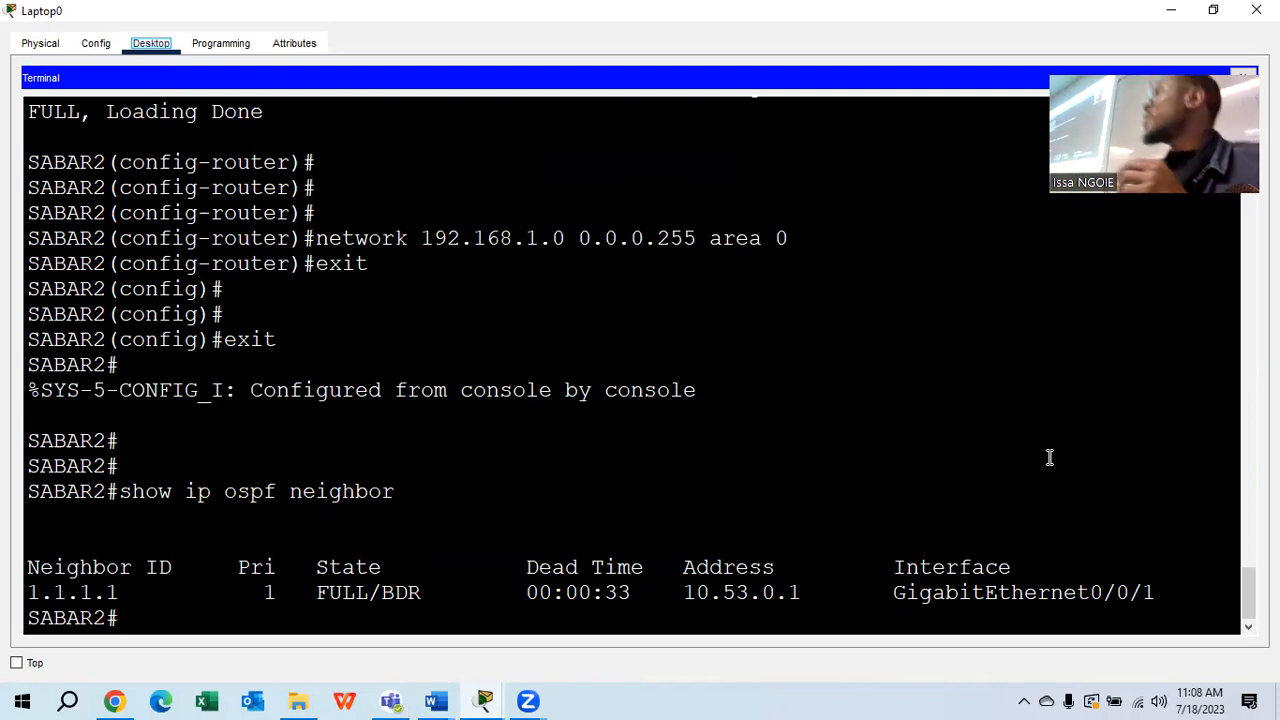
pyautogui.moveTo(132, 592); pyautogui.dragTo(31, 594)
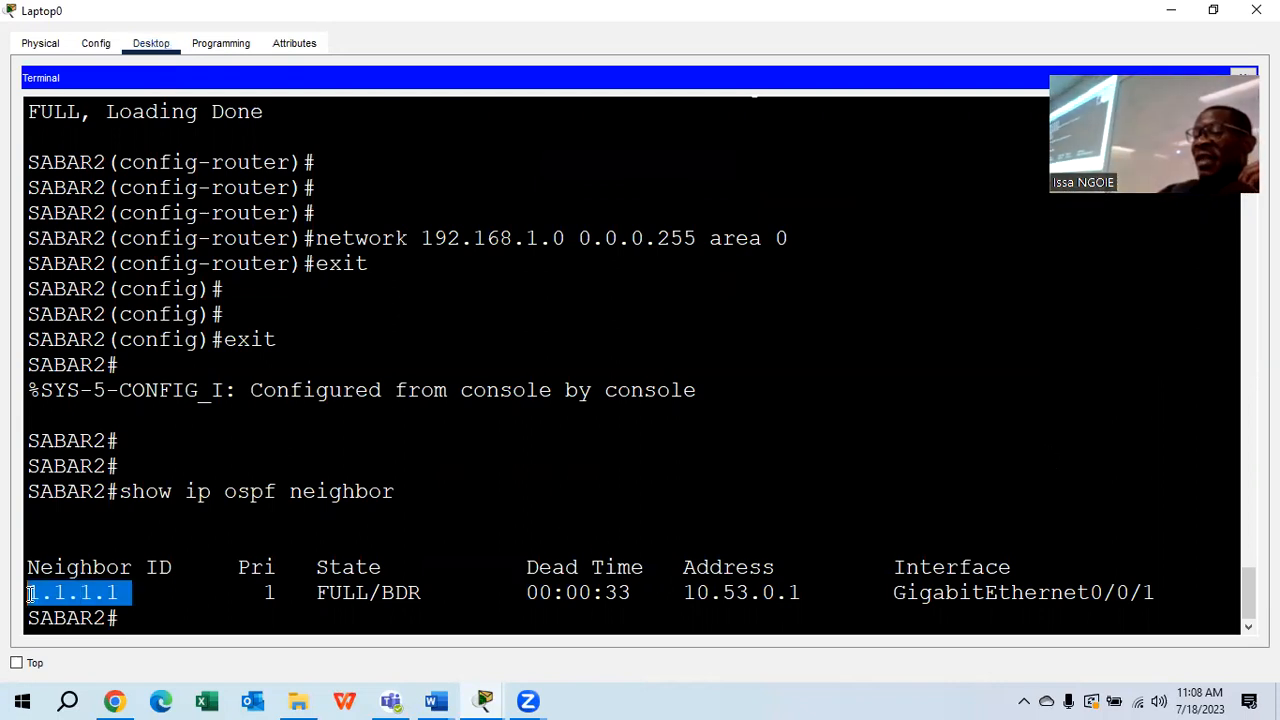
pyautogui.click(540, 494)
# Highlight step f's 'Which router is the DR/BDR' question in cyan in the lab document
pyautogui.moveTo(440, 700)
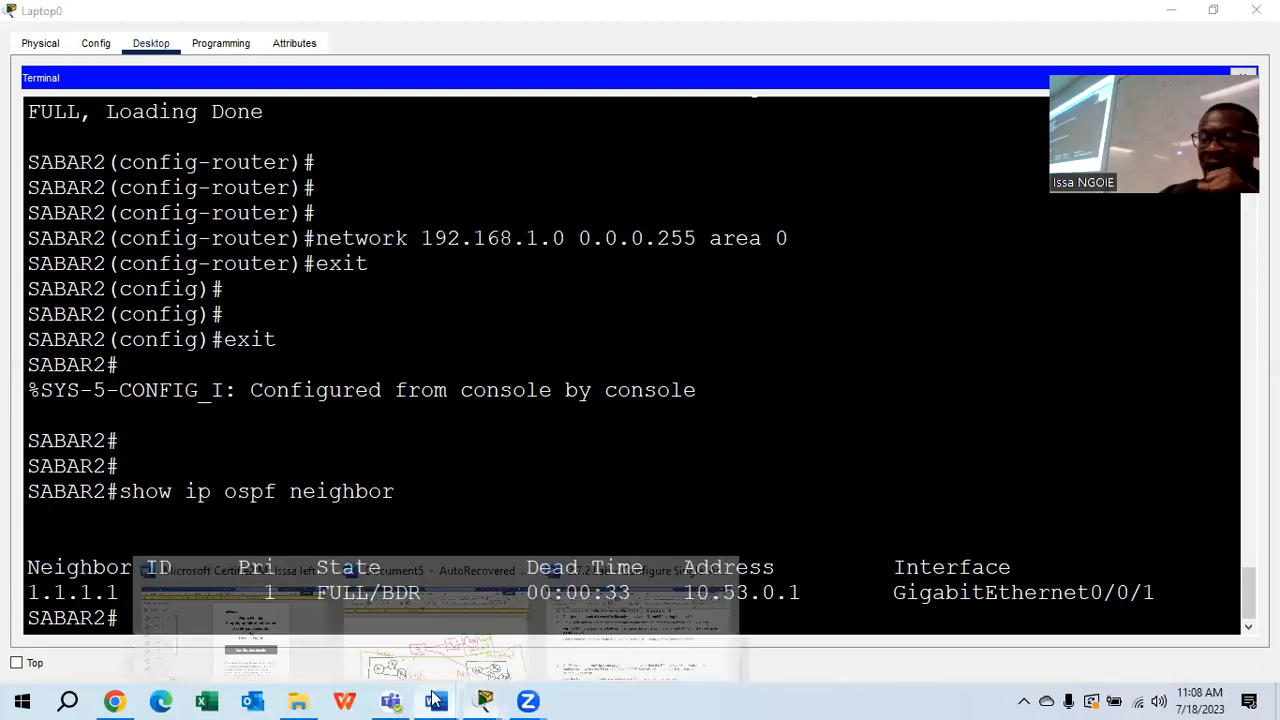
pyautogui.click(638, 638)
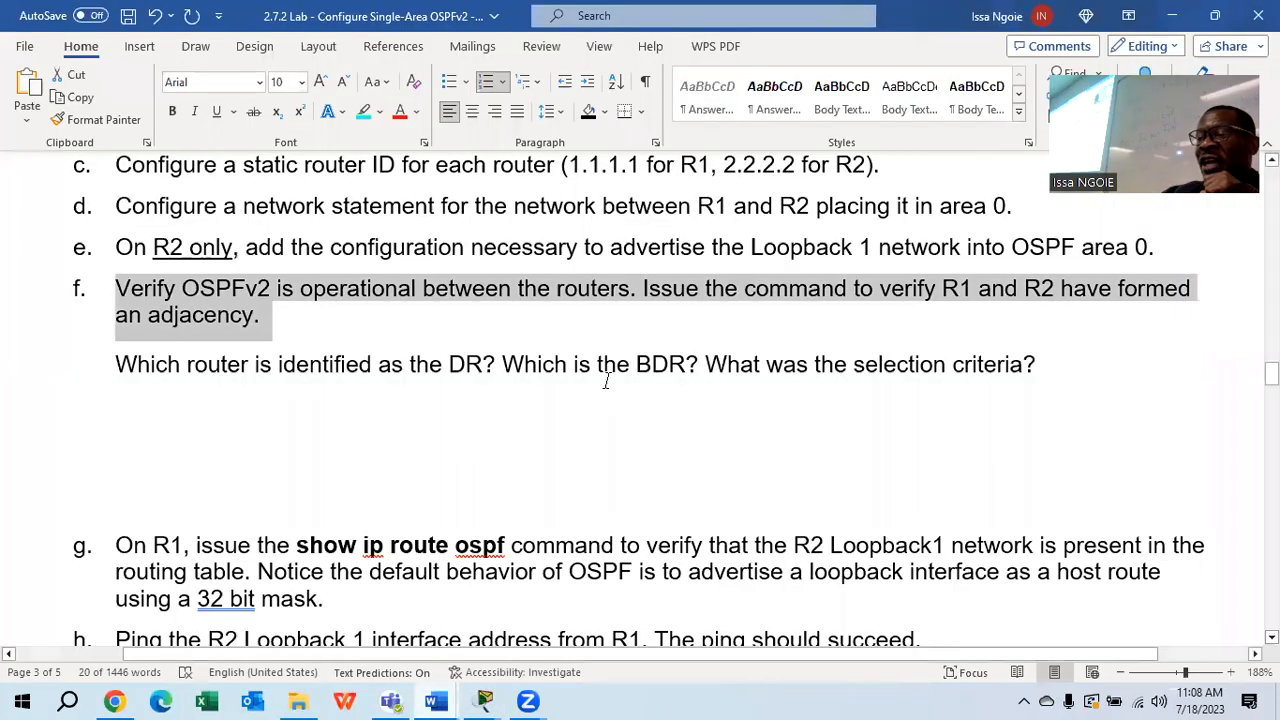
pyautogui.scroll(-1, 603, 380)
pyautogui.moveTo(1087, 280); pyautogui.dragTo(80, 286)
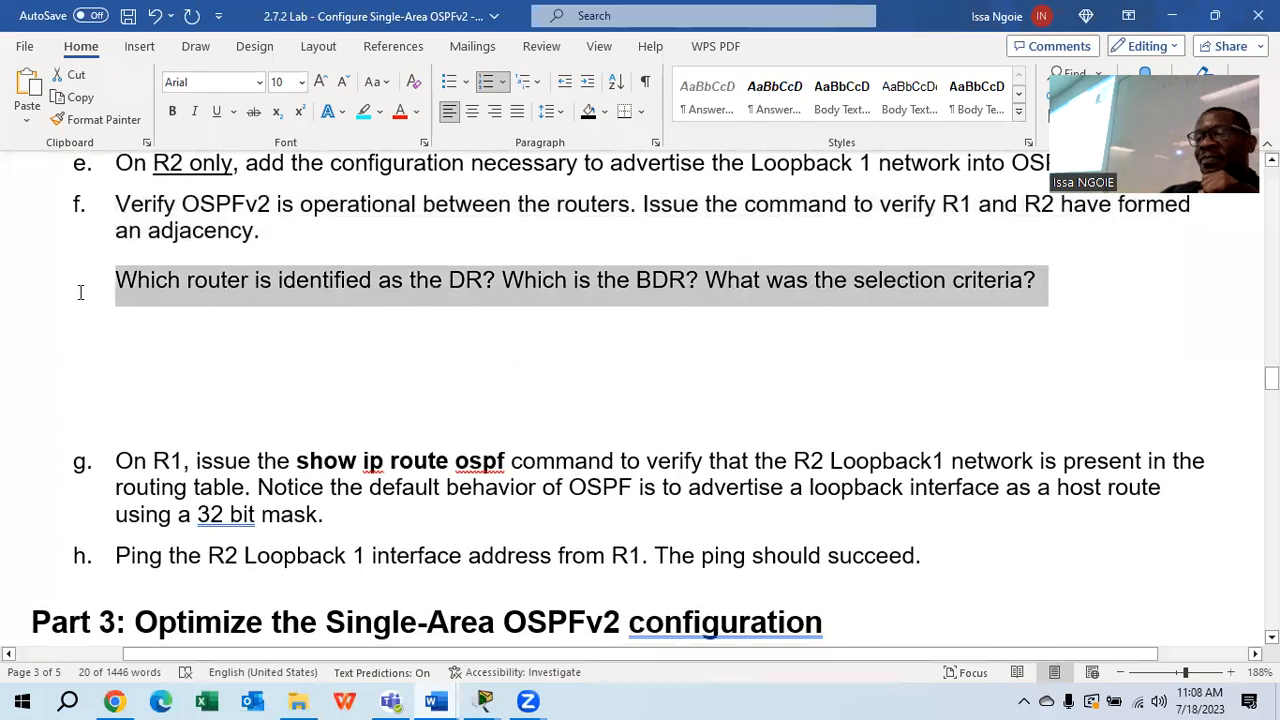
pyautogui.click(364, 111)
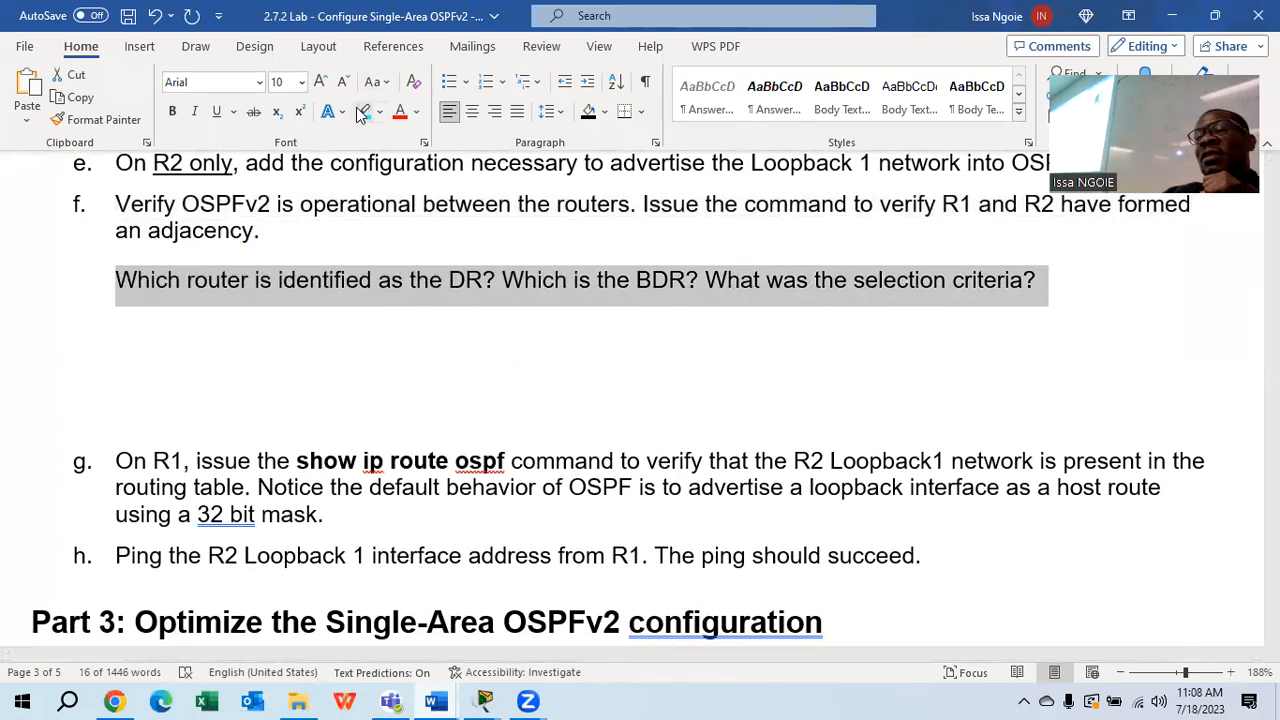
pyautogui.click(490, 452)
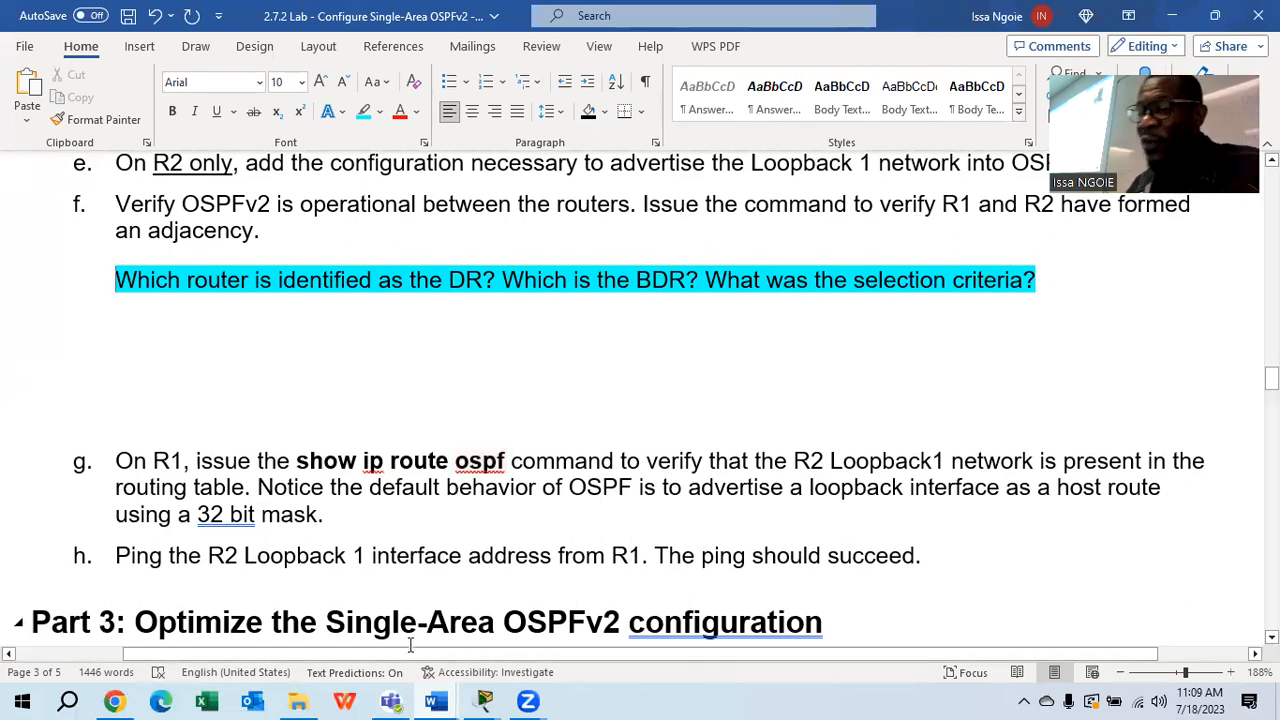
# On Laptop0's terminal, highlight SABAR2's neighbor row for 1.1.1.1, then return to the topology
pyautogui.moveTo(487, 698)
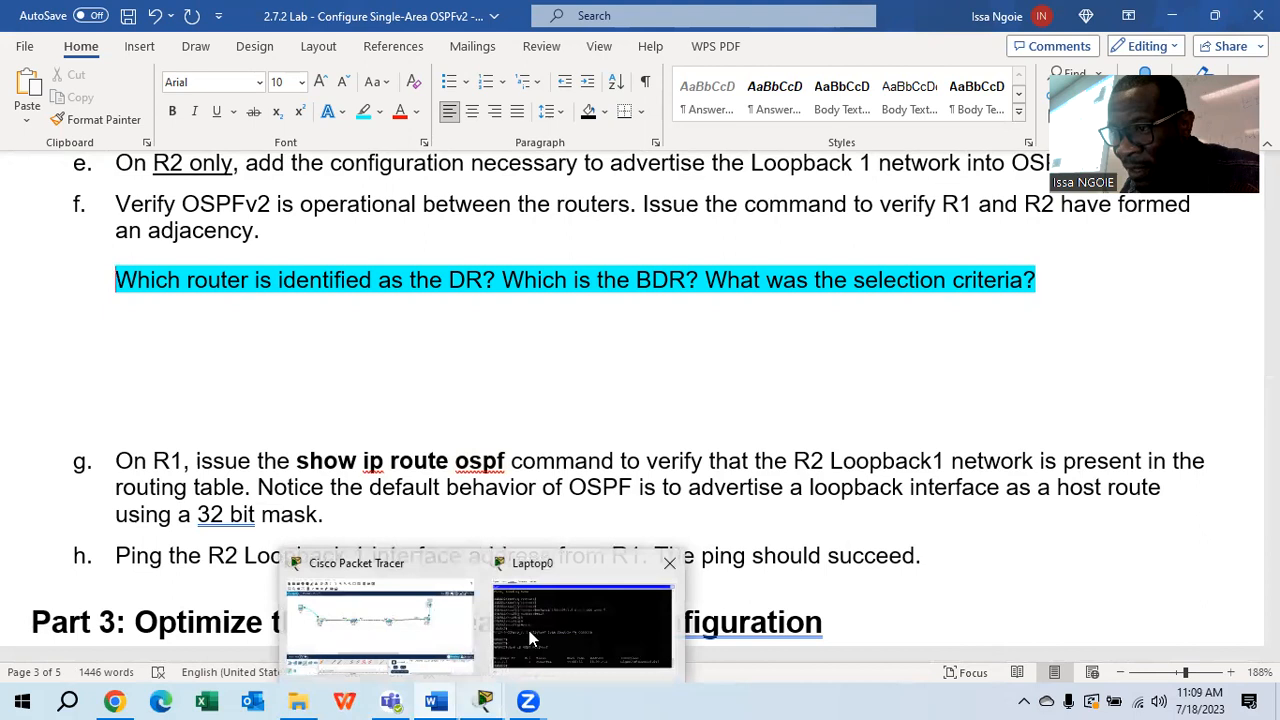
pyautogui.click(530, 628)
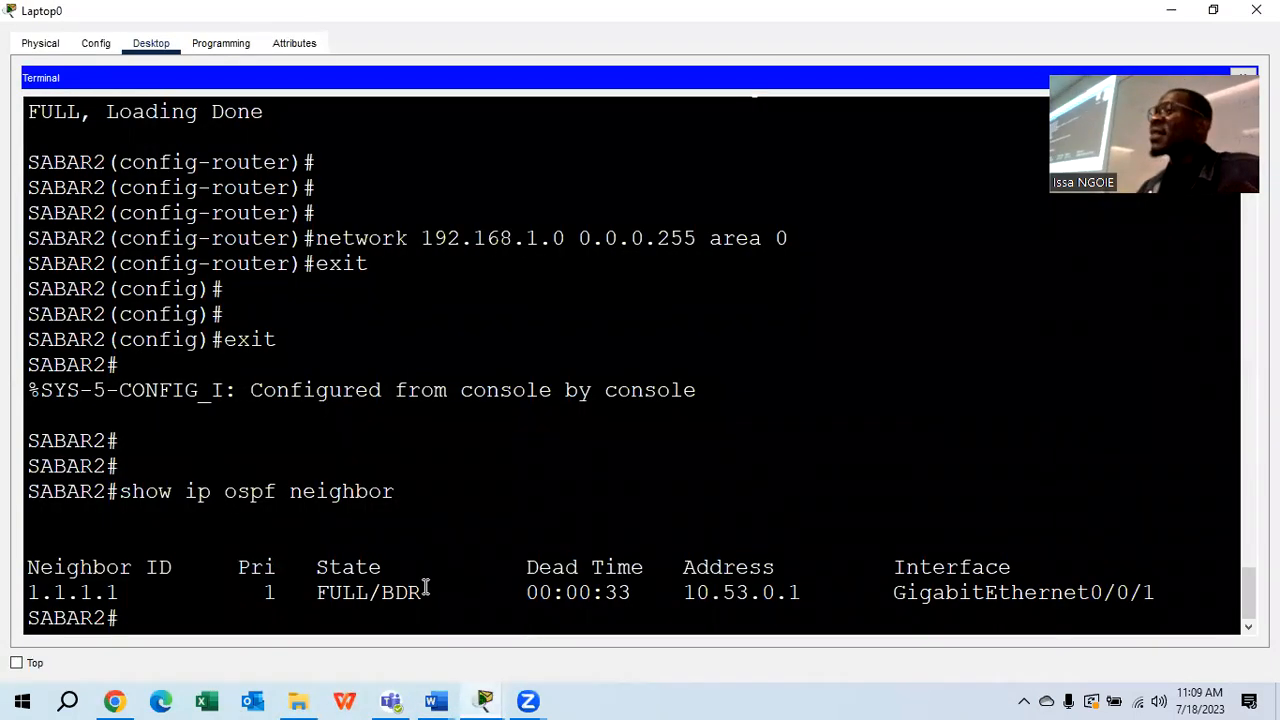
pyautogui.moveTo(422, 592); pyautogui.dragTo(320, 567)
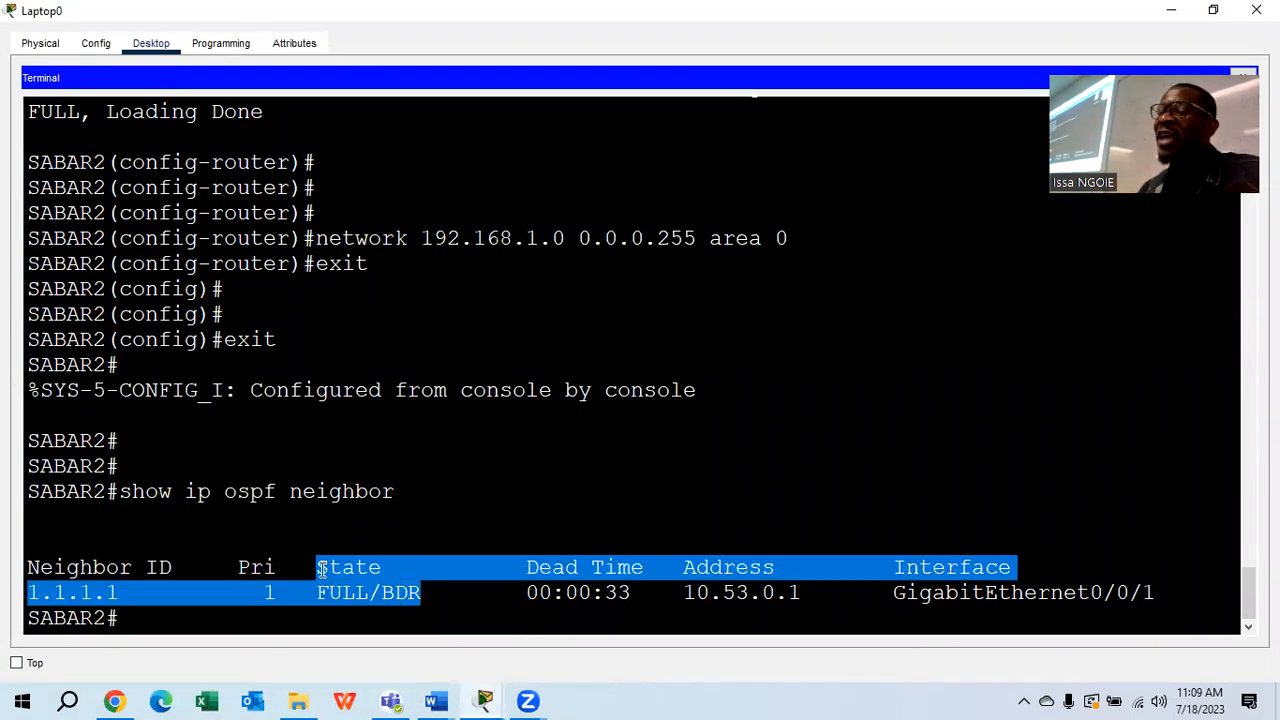
pyautogui.click(342, 594)
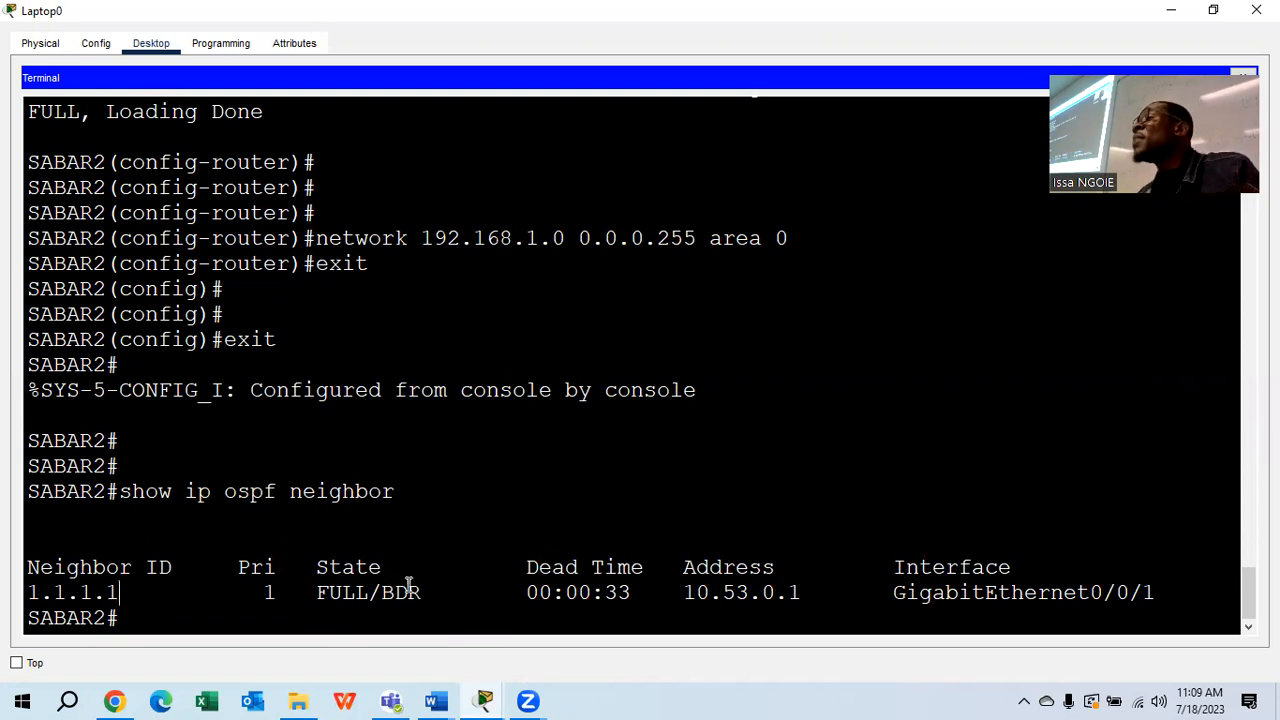
pyautogui.moveTo(131, 592); pyautogui.dragTo(78, 592)
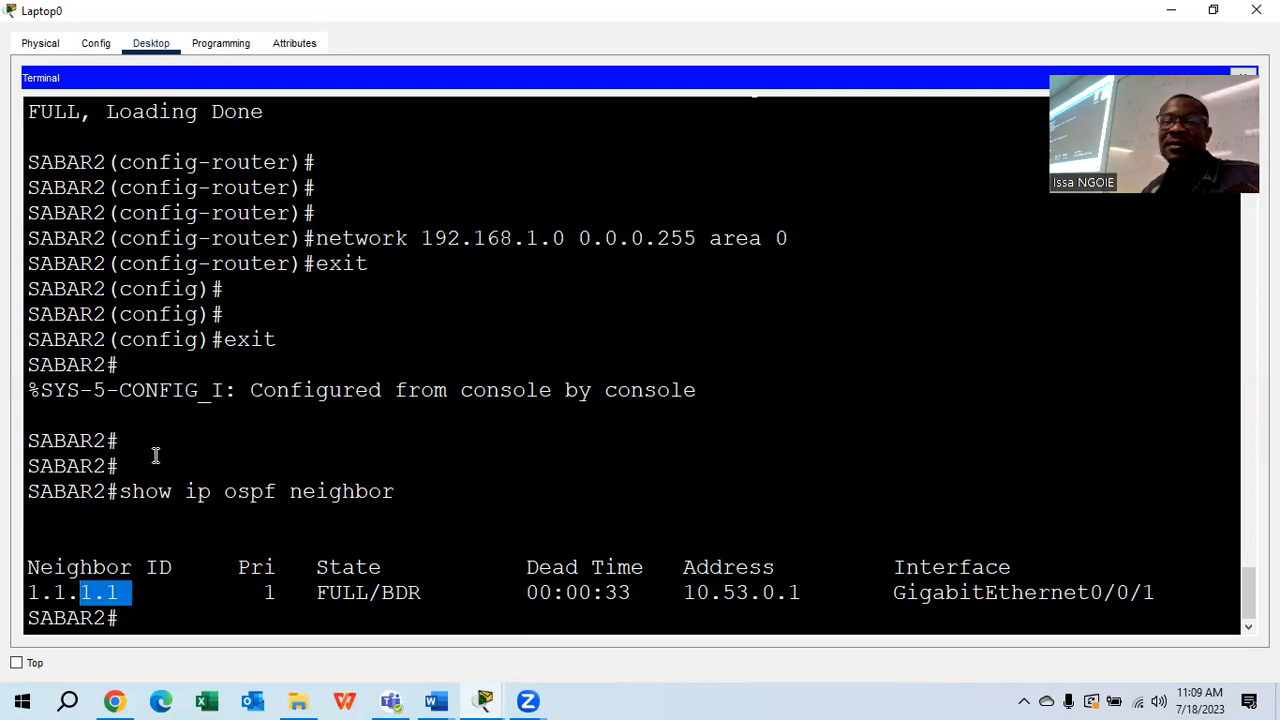
pyautogui.moveTo(486, 700)
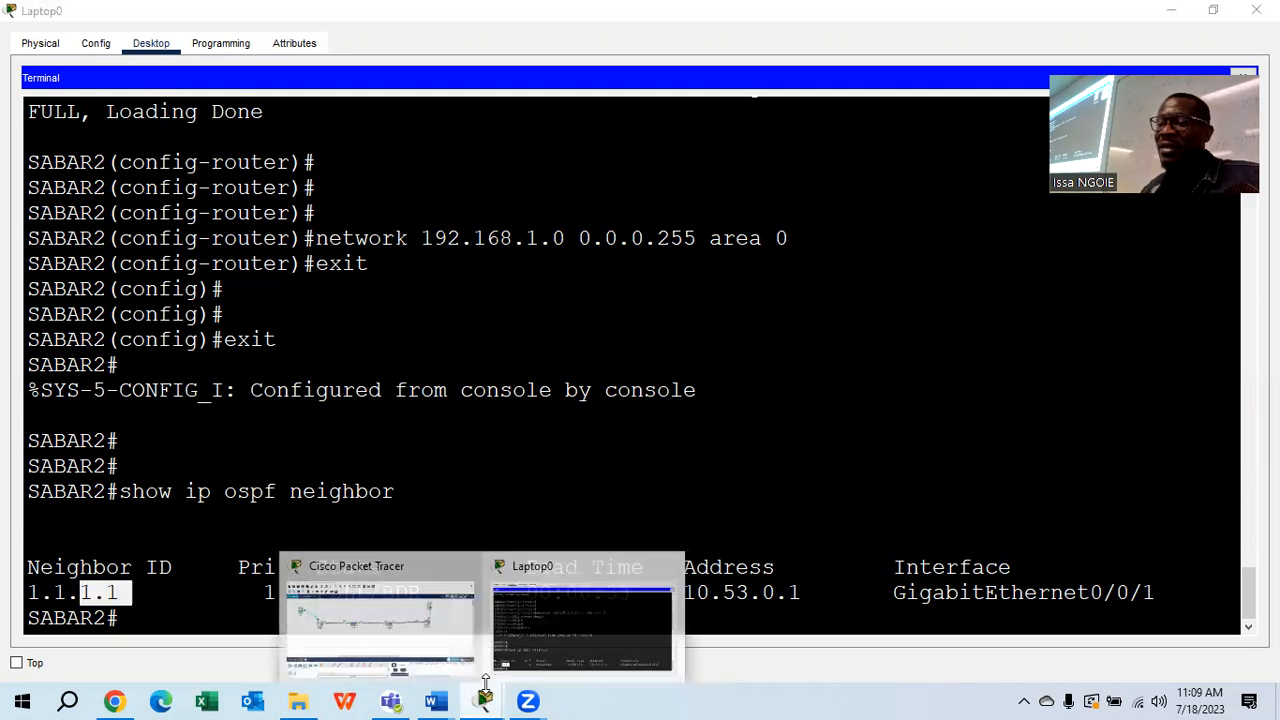
pyautogui.click(443, 630)
# Reopen PC0's console to SABAR1 full-screen, scrolled to the show ip ospf neighbor output
pyautogui.click(94, 218)
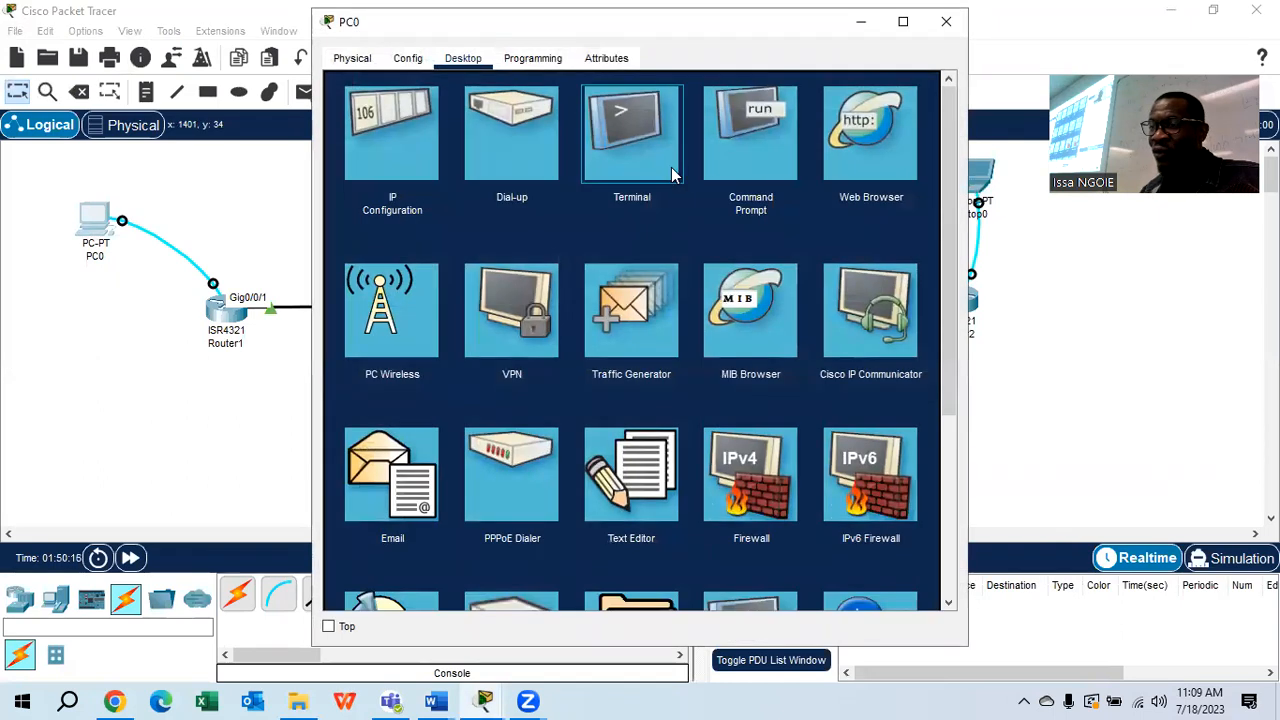
pyautogui.click(671, 167)
pyautogui.click(909, 264)
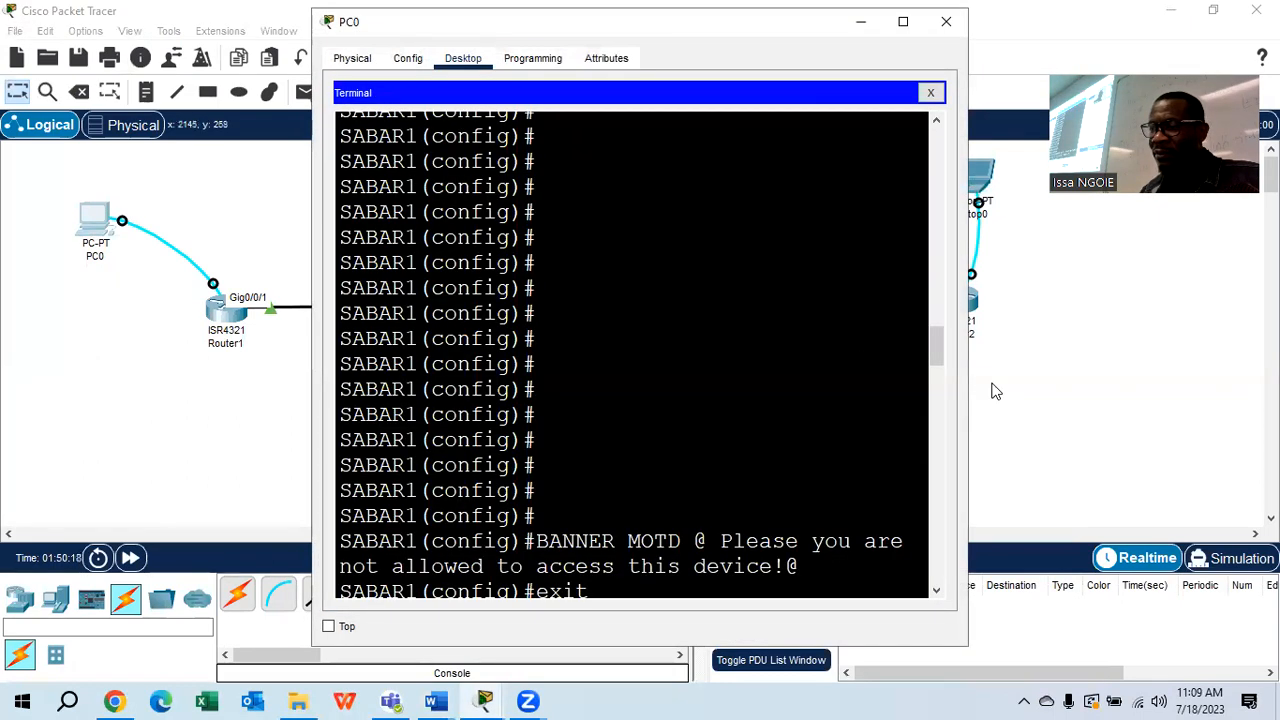
pyautogui.click(946, 21)
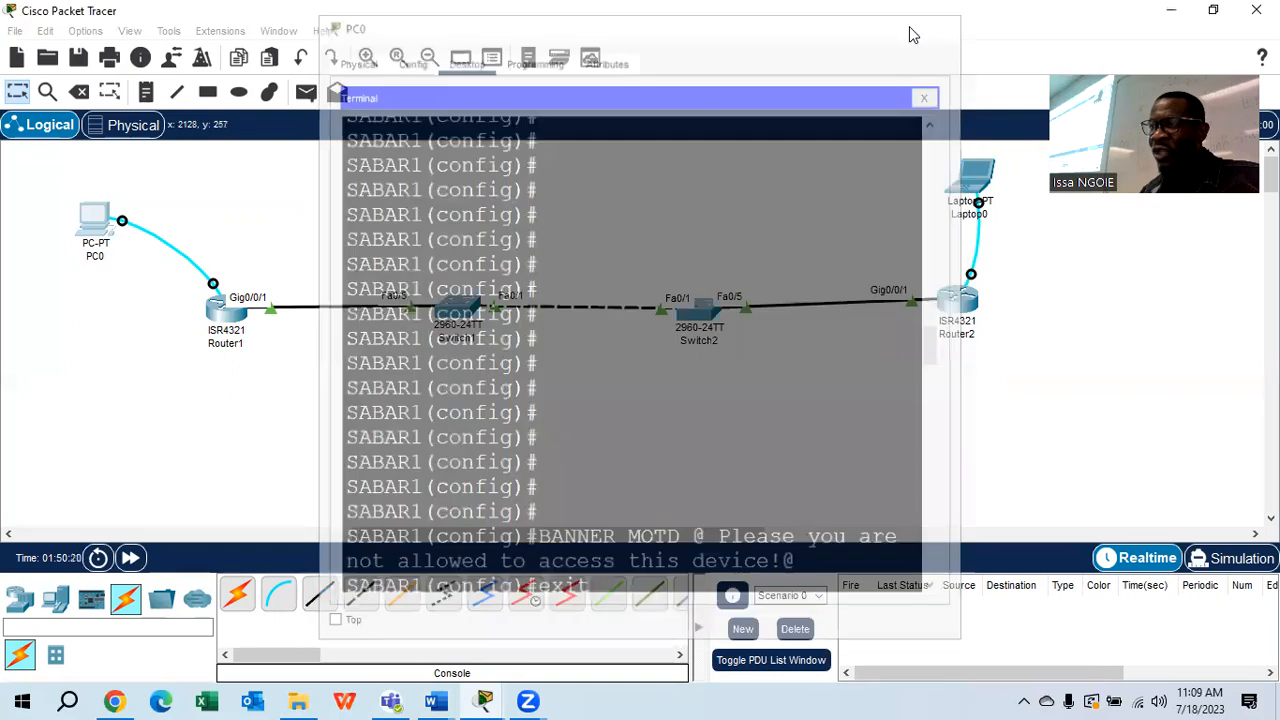
pyautogui.click(93, 228)
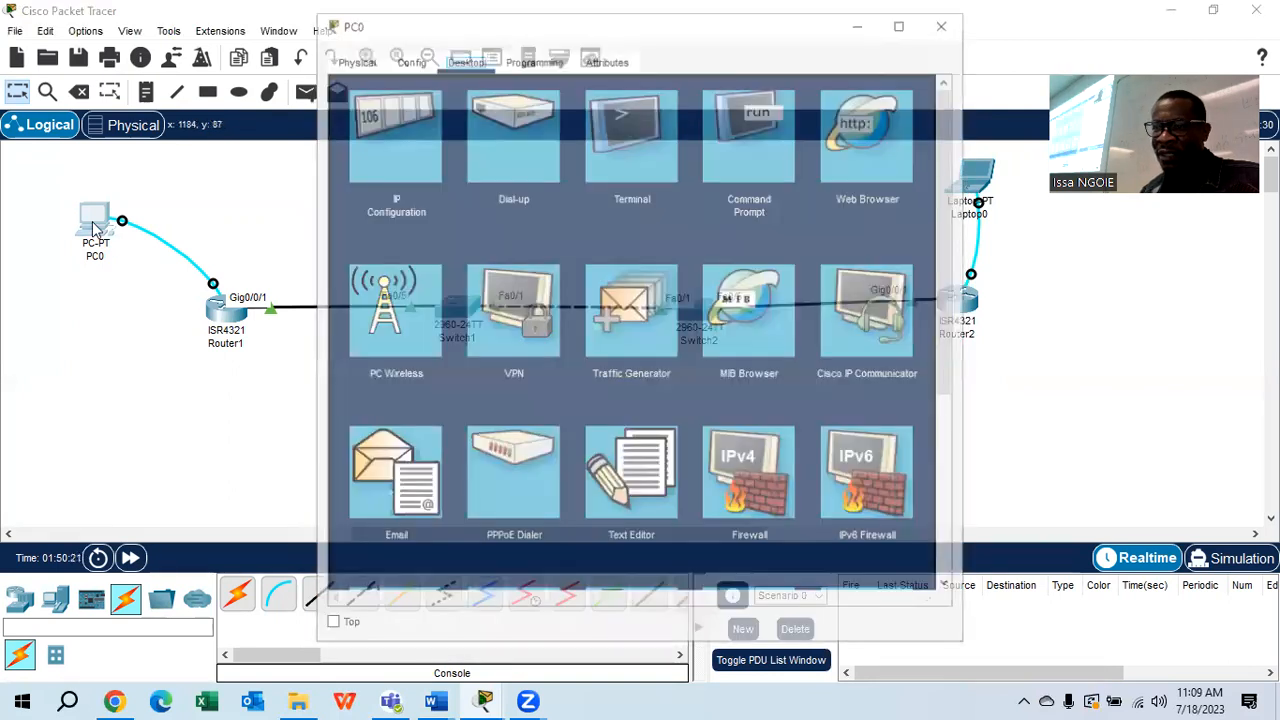
pyautogui.click(618, 140)
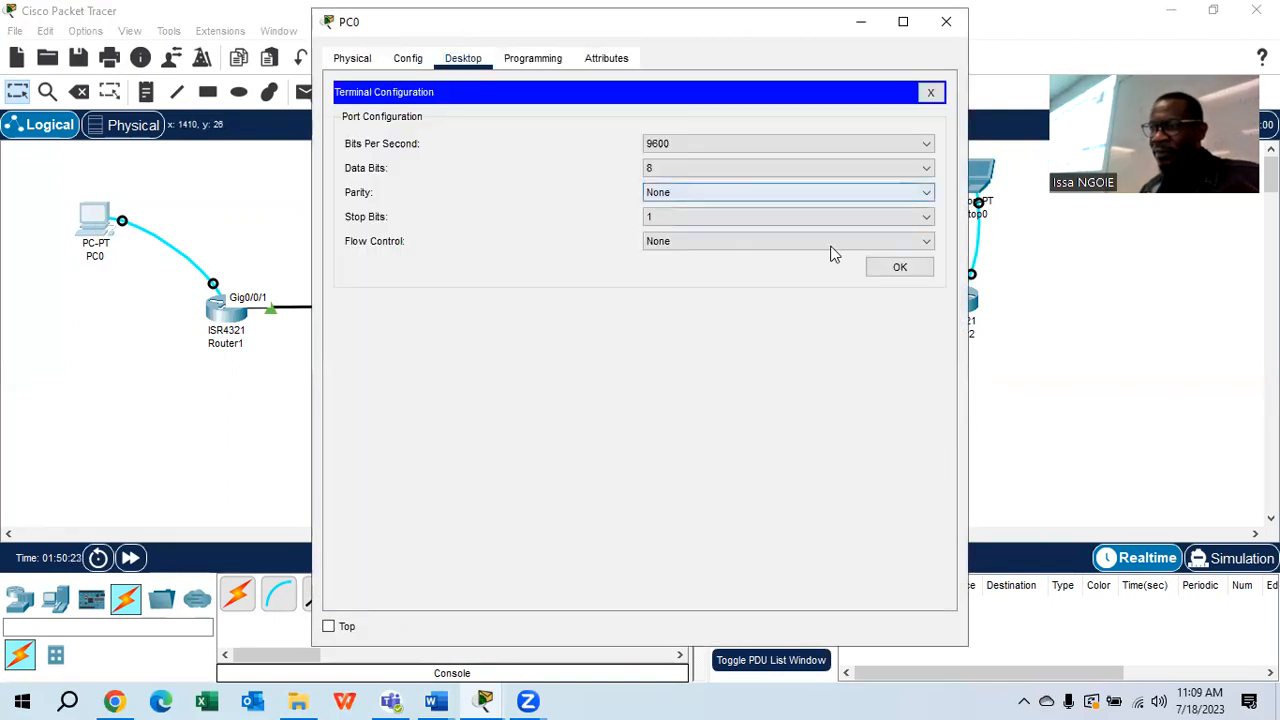
pyautogui.click(897, 268)
pyautogui.click(902, 22)
pyautogui.scroll(-20, 781, 390)
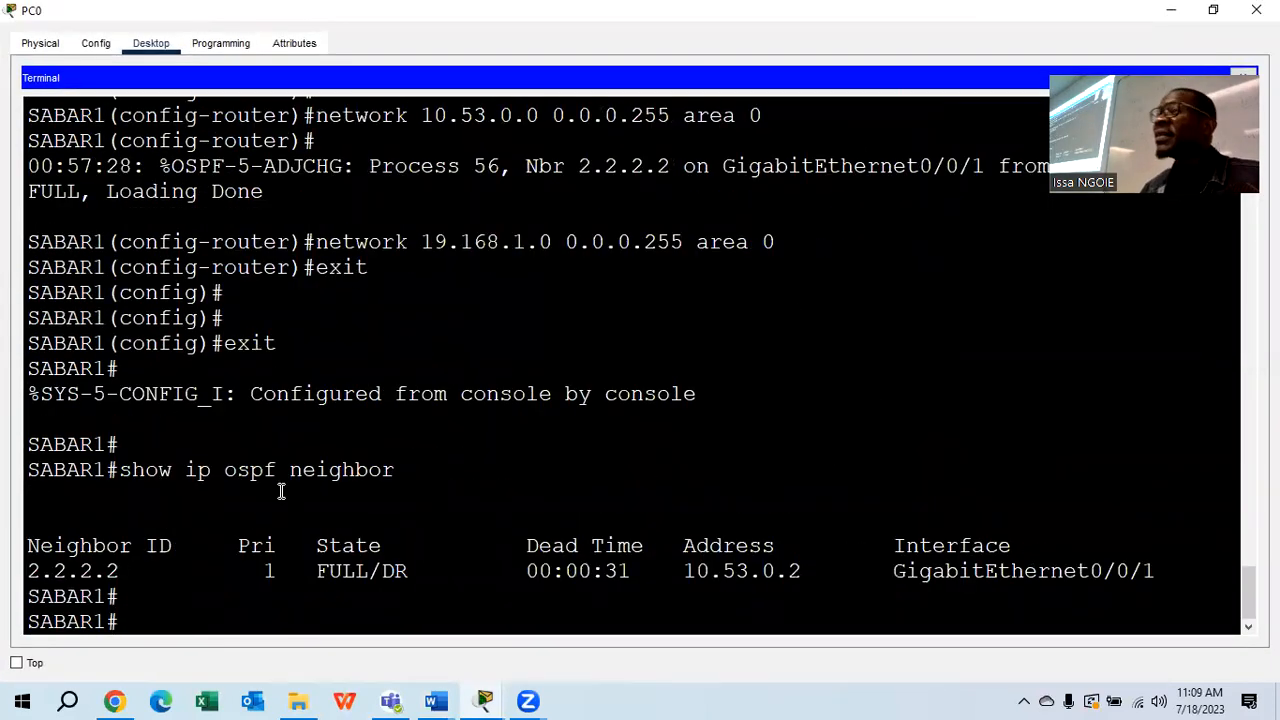
# Point out neighbor 2.2.2.2 and its DR role in SABAR1's neighbor table
pyautogui.moveTo(409, 573); pyautogui.dragTo(382, 573)
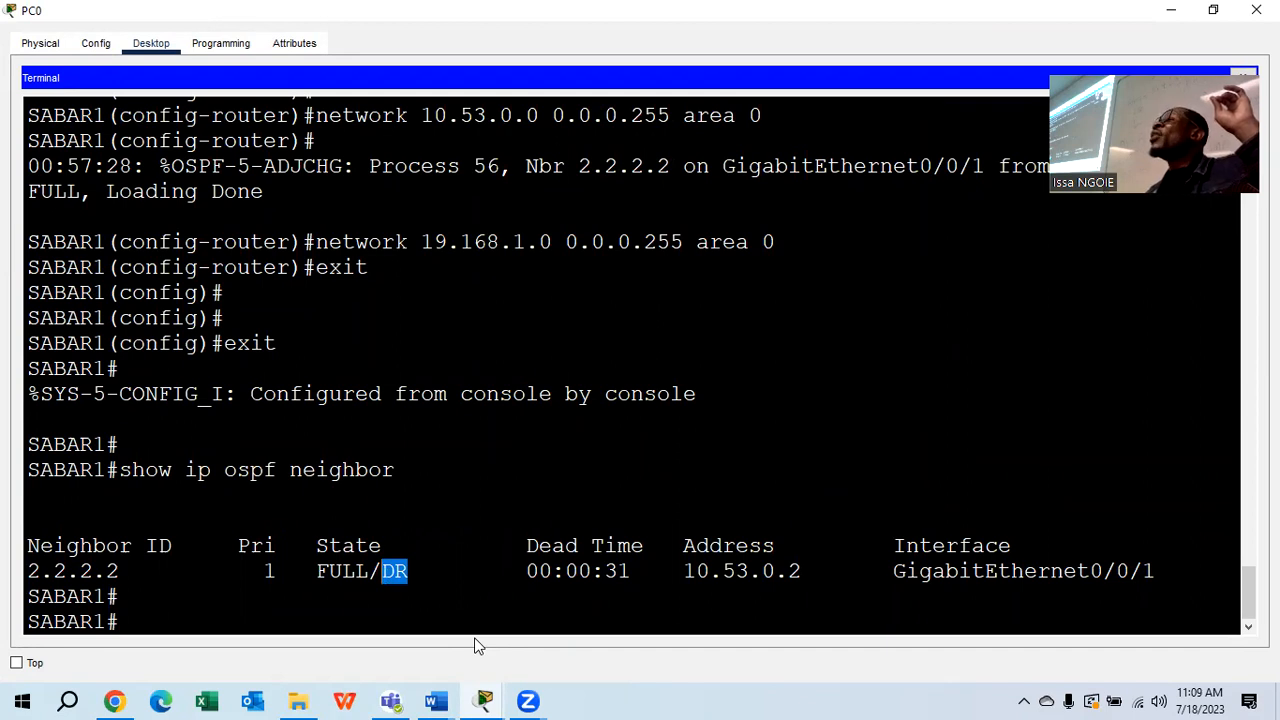
pyautogui.moveTo(135, 571); pyautogui.dragTo(20, 572)
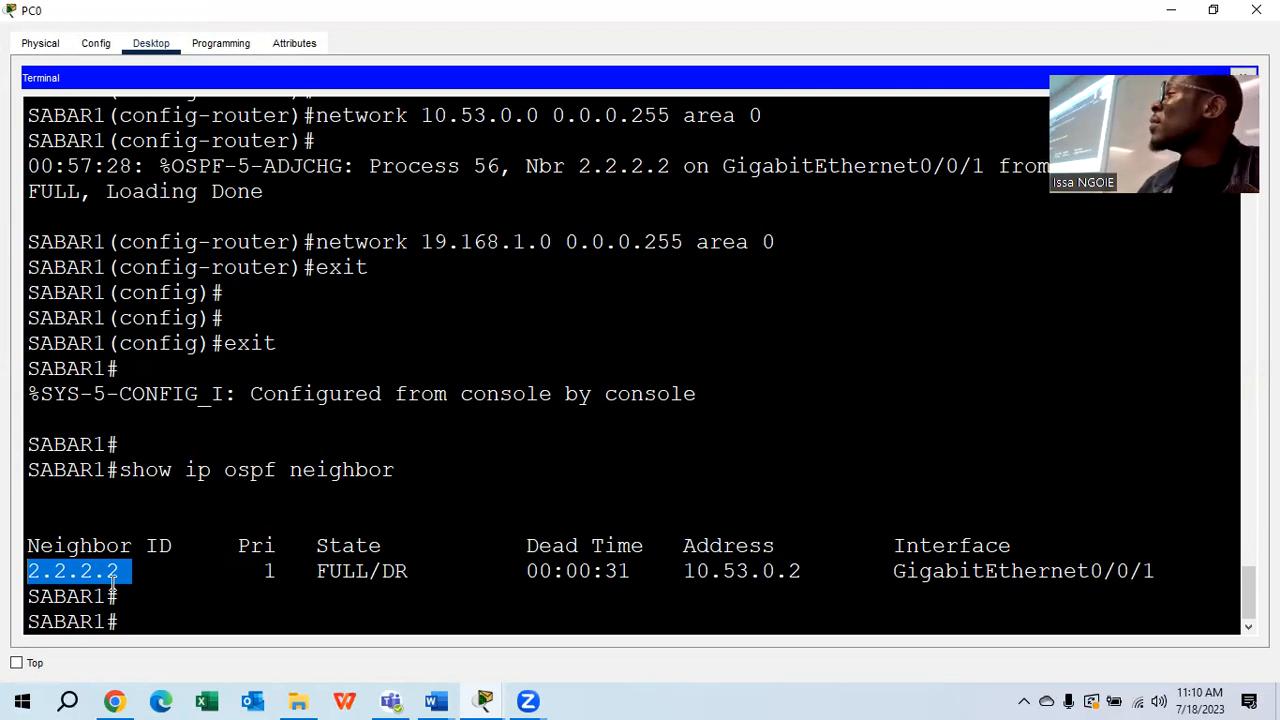
pyautogui.moveTo(418, 570); pyautogui.dragTo(380, 572)
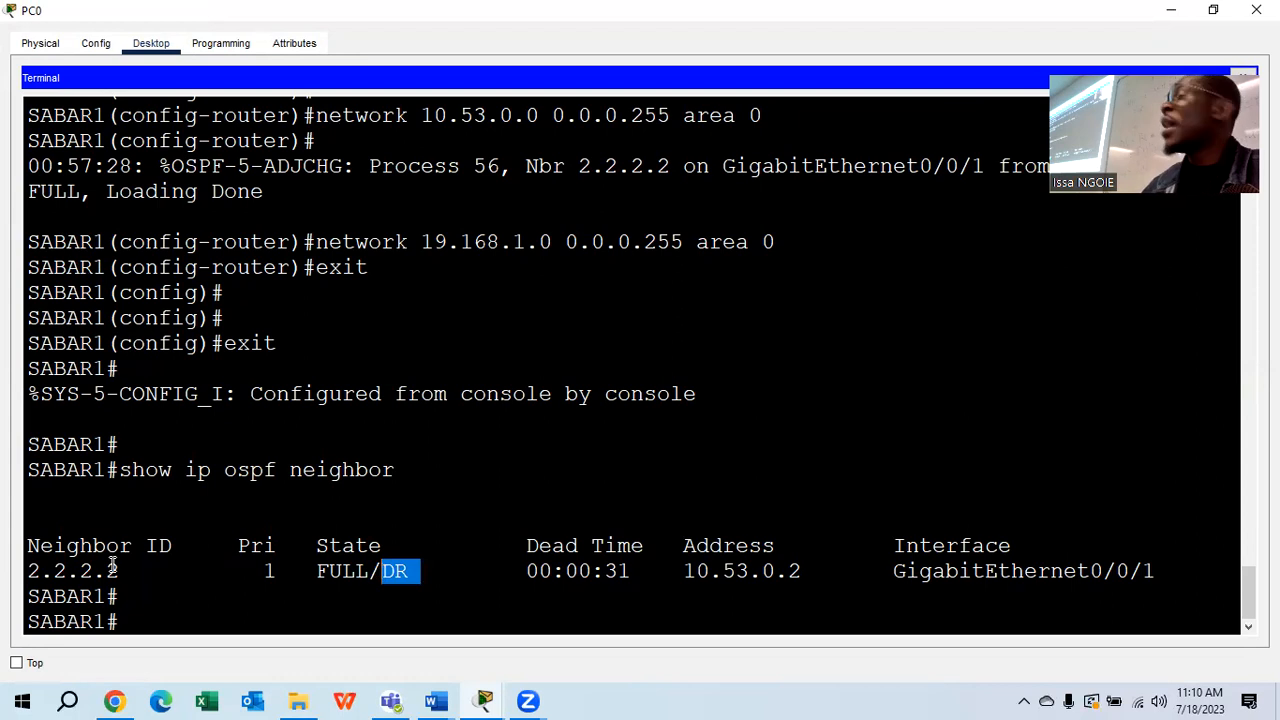
pyautogui.moveTo(122, 571); pyautogui.dragTo(30, 578)
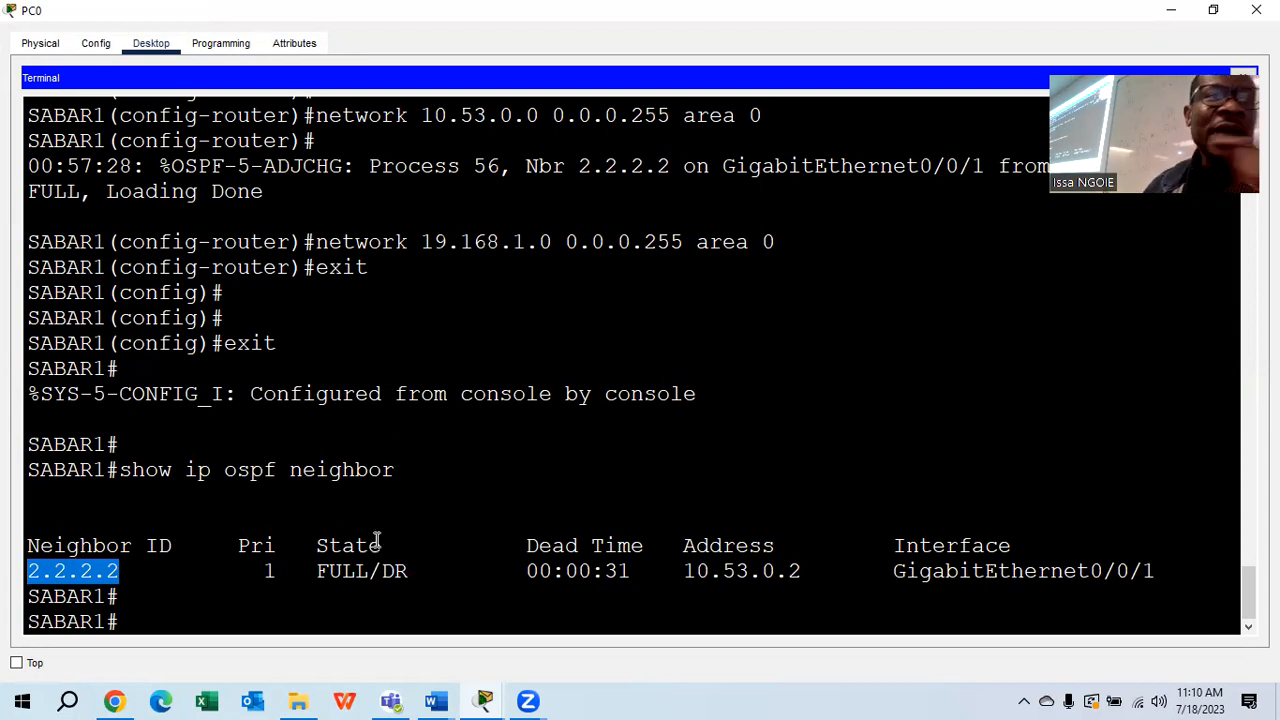
pyautogui.click(436, 701)
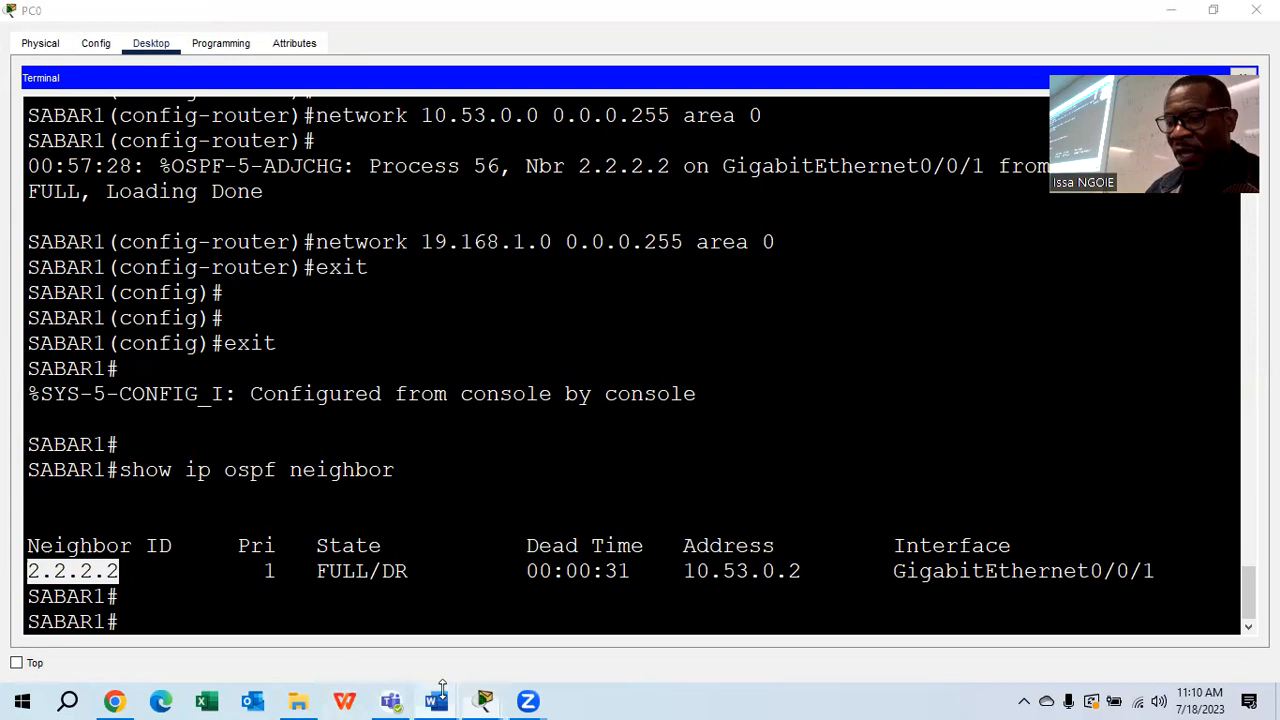
# Scroll the OSPFv2 lab document to step g on checking OSPF routes and mark it, then return to Packet Tracer
pyautogui.click(597, 640)
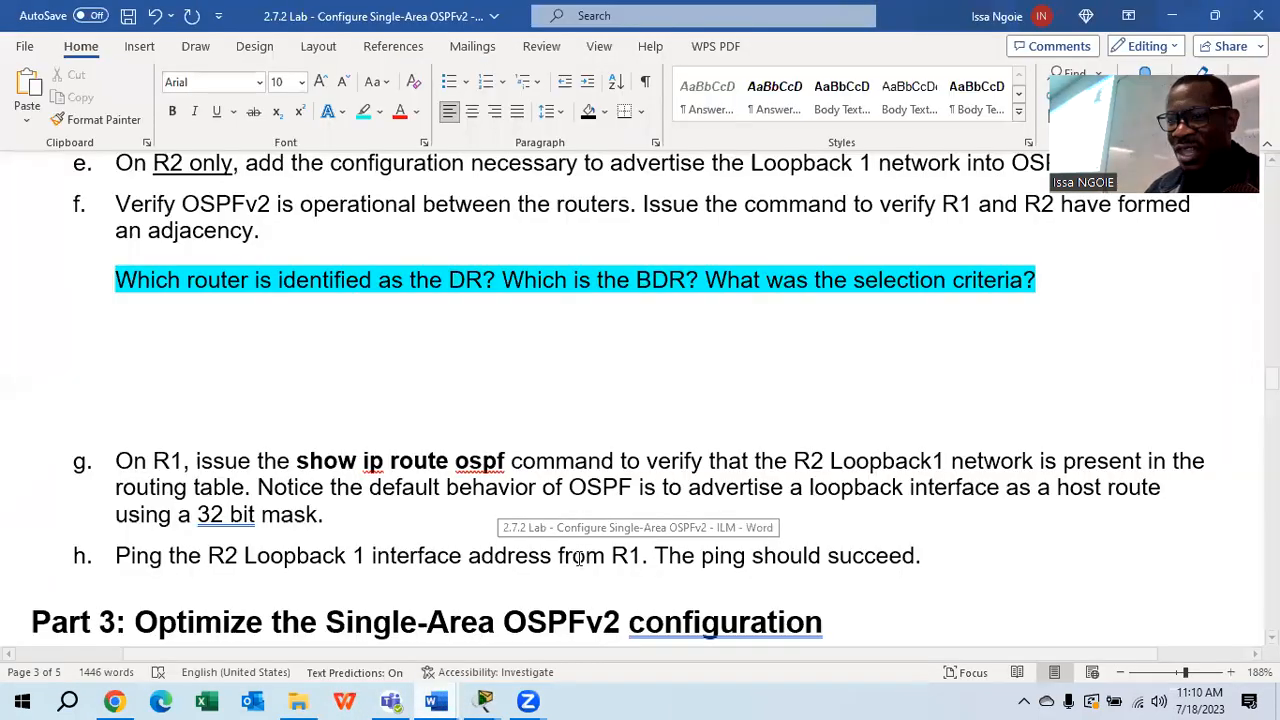
pyautogui.scroll(-3, 583, 527)
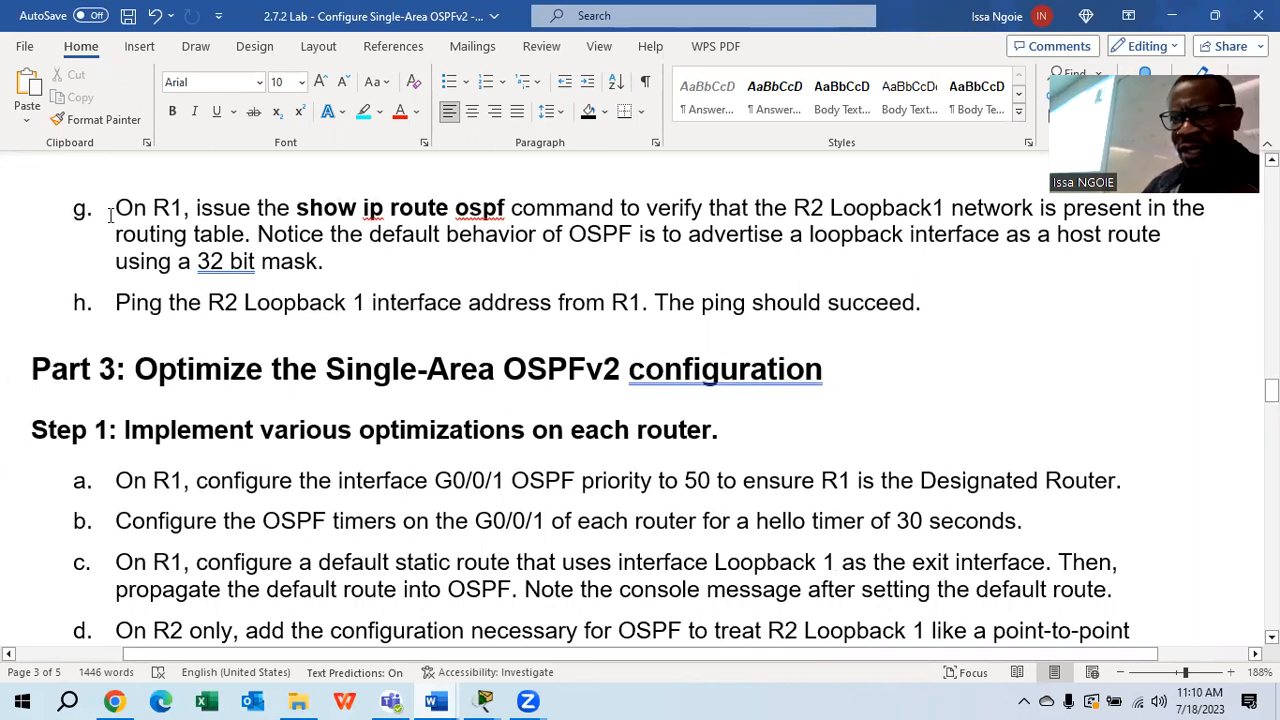
pyautogui.moveTo(352, 268); pyautogui.dragTo(118, 210)
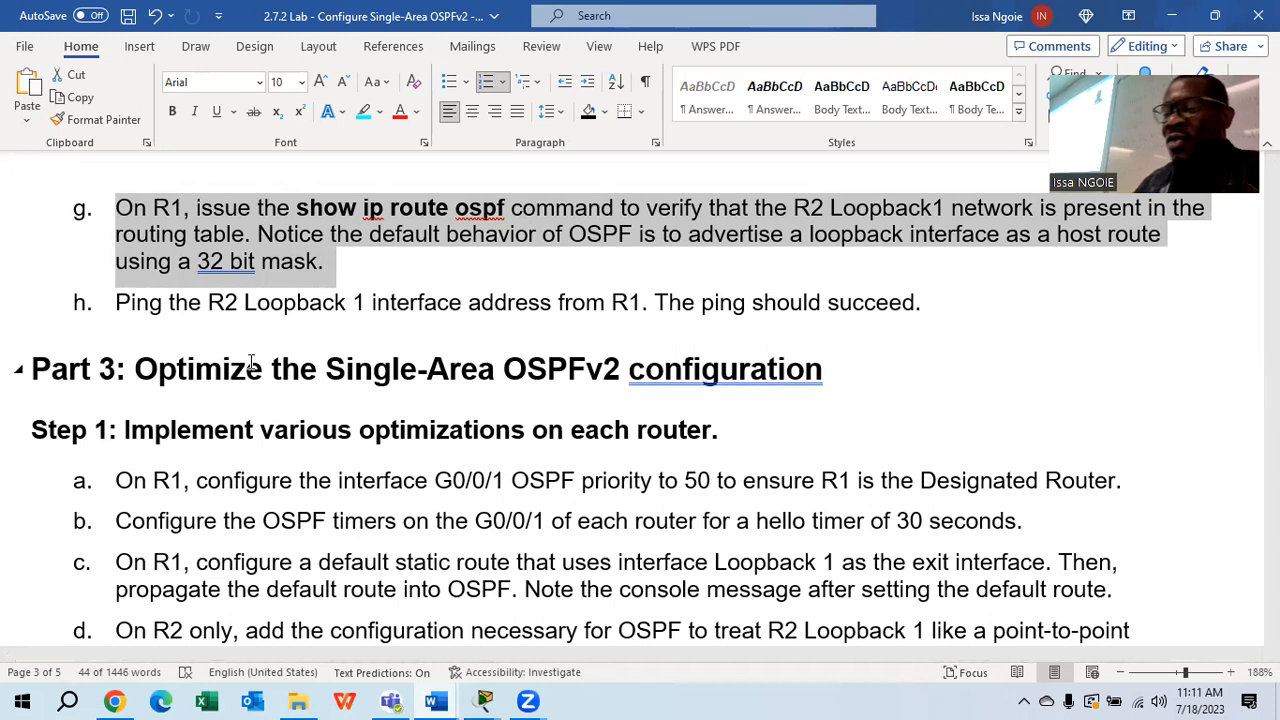
pyautogui.click(484, 701)
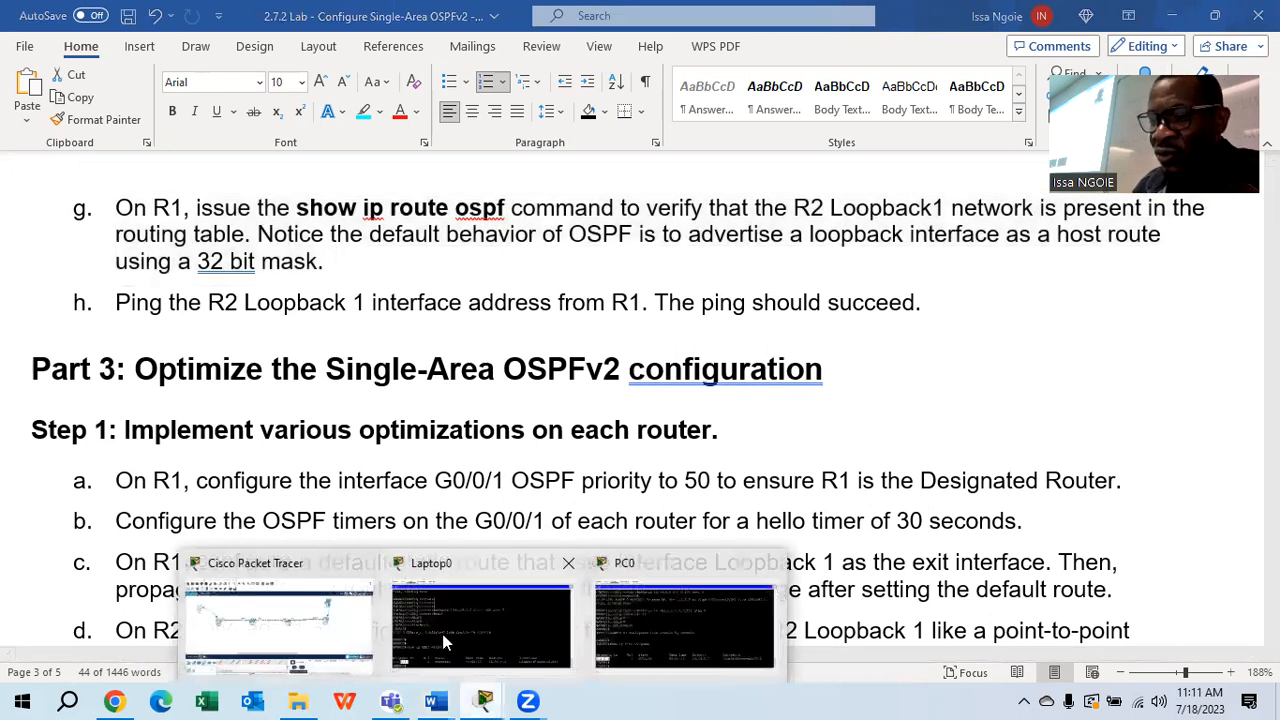
pyautogui.click(300, 628)
# In PC0's maximized terminal, run 'show ip route ospf' on SABAR1
pyautogui.click(99, 217)
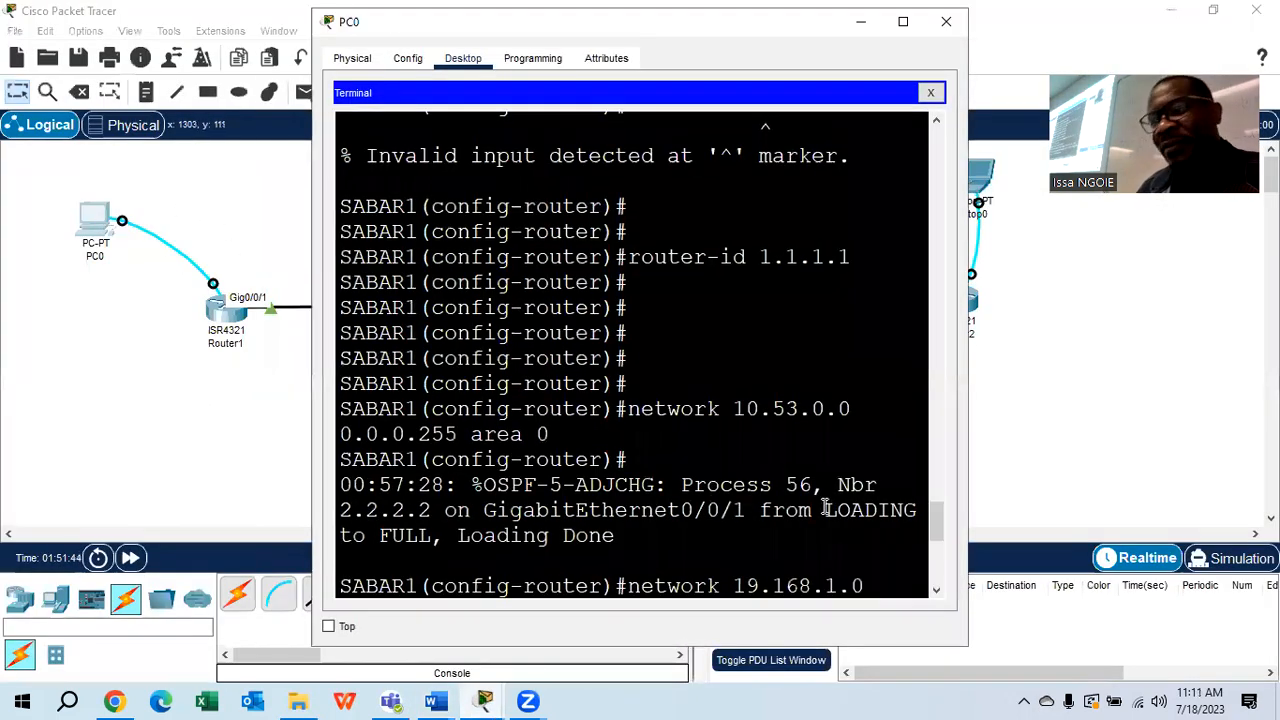
pyautogui.click(903, 21)
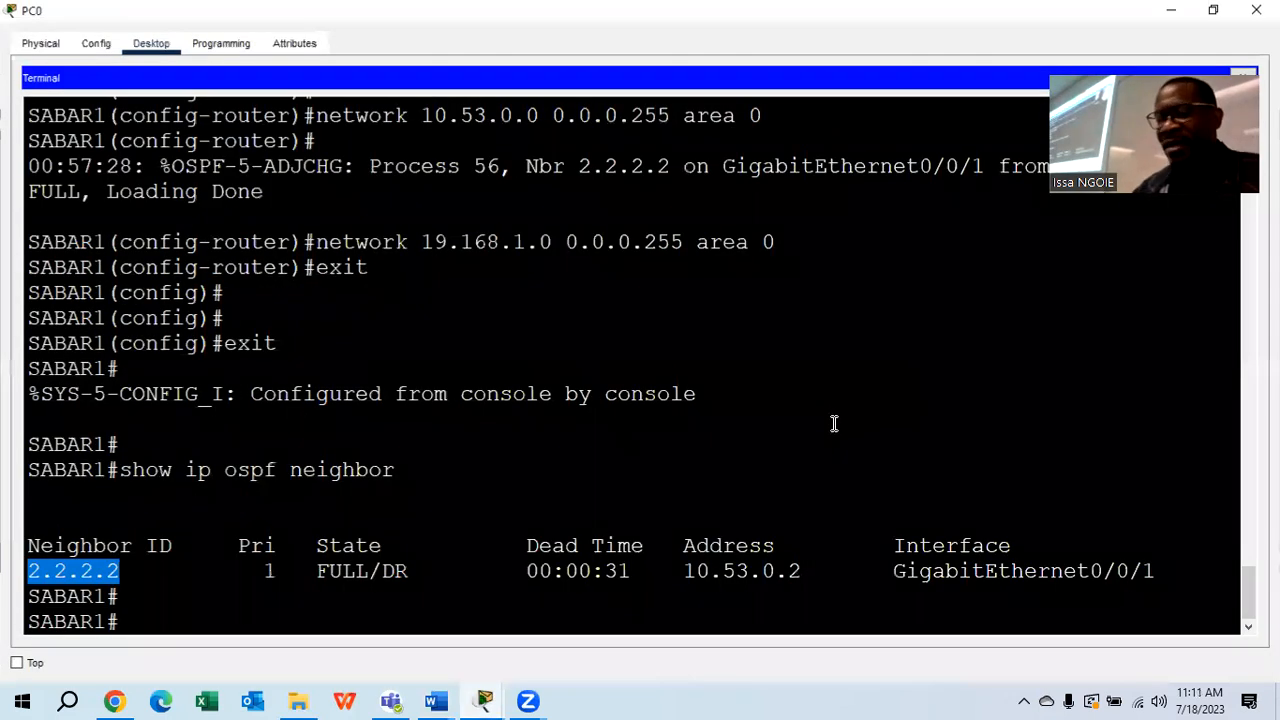
pyautogui.press('Return')
pyautogui.press('Return')
pyautogui.press('Return')
pyautogui.write('show ip route ospf')
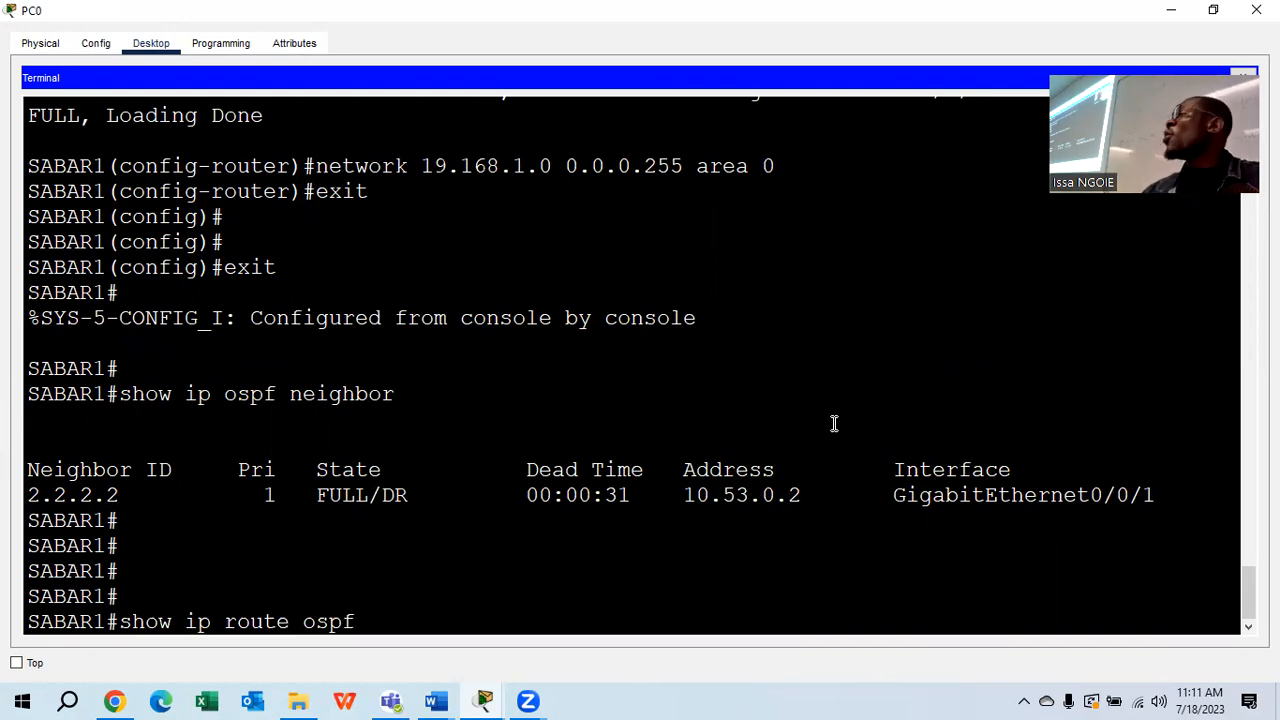
pyautogui.press('Return')
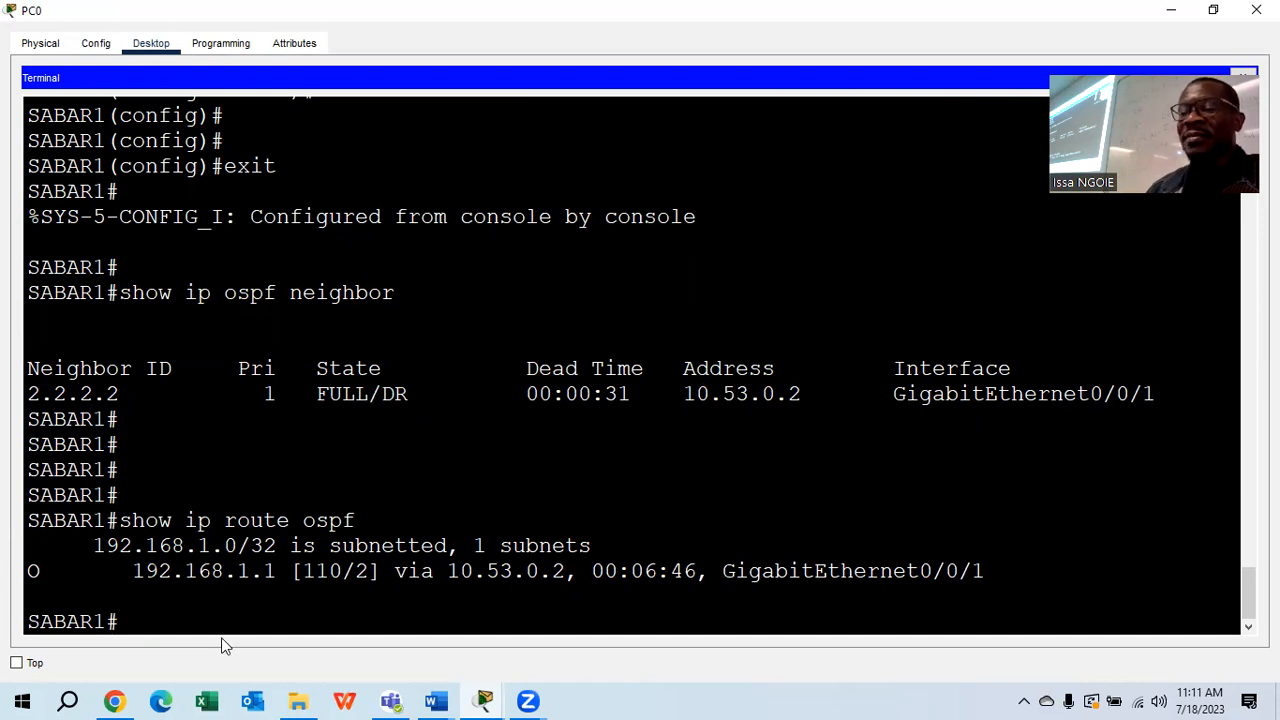
# Display SABAR1's full routing table with 'show ip route'
pyautogui.press('Up')
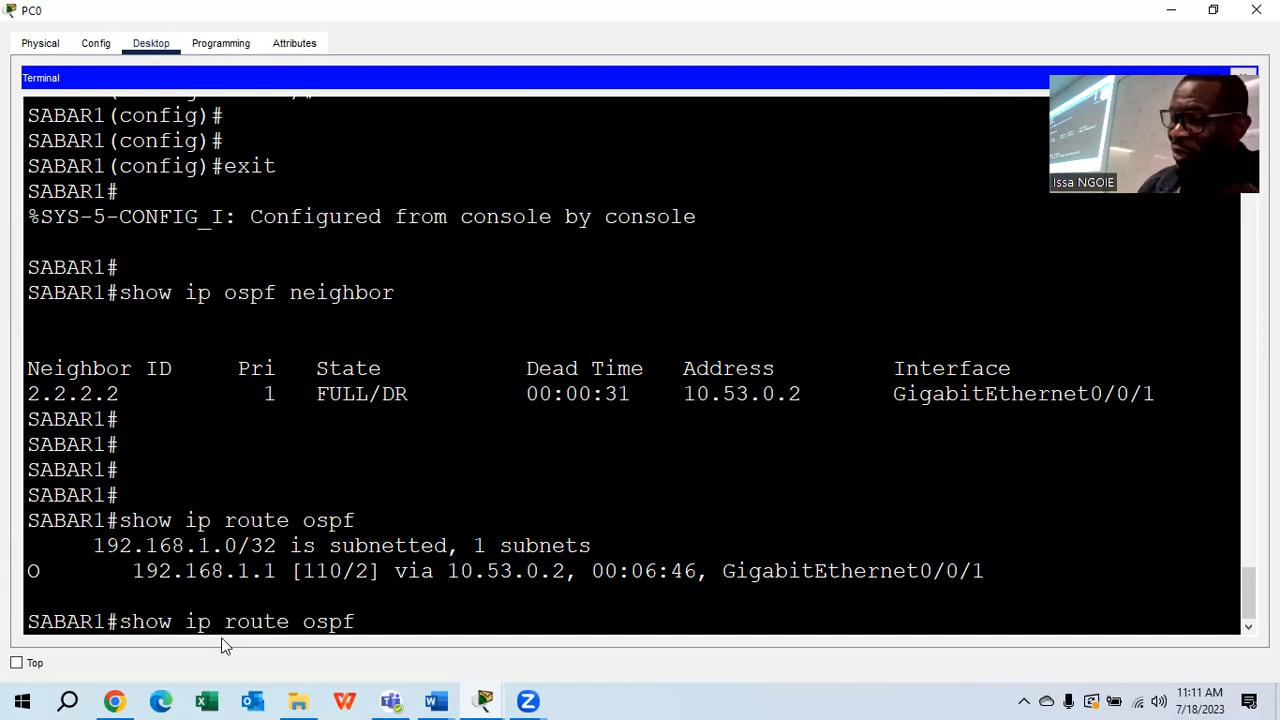
pyautogui.press('BackSpace')
pyautogui.press('BackSpace')
pyautogui.press('BackSpace')
pyautogui.press('BackSpace')
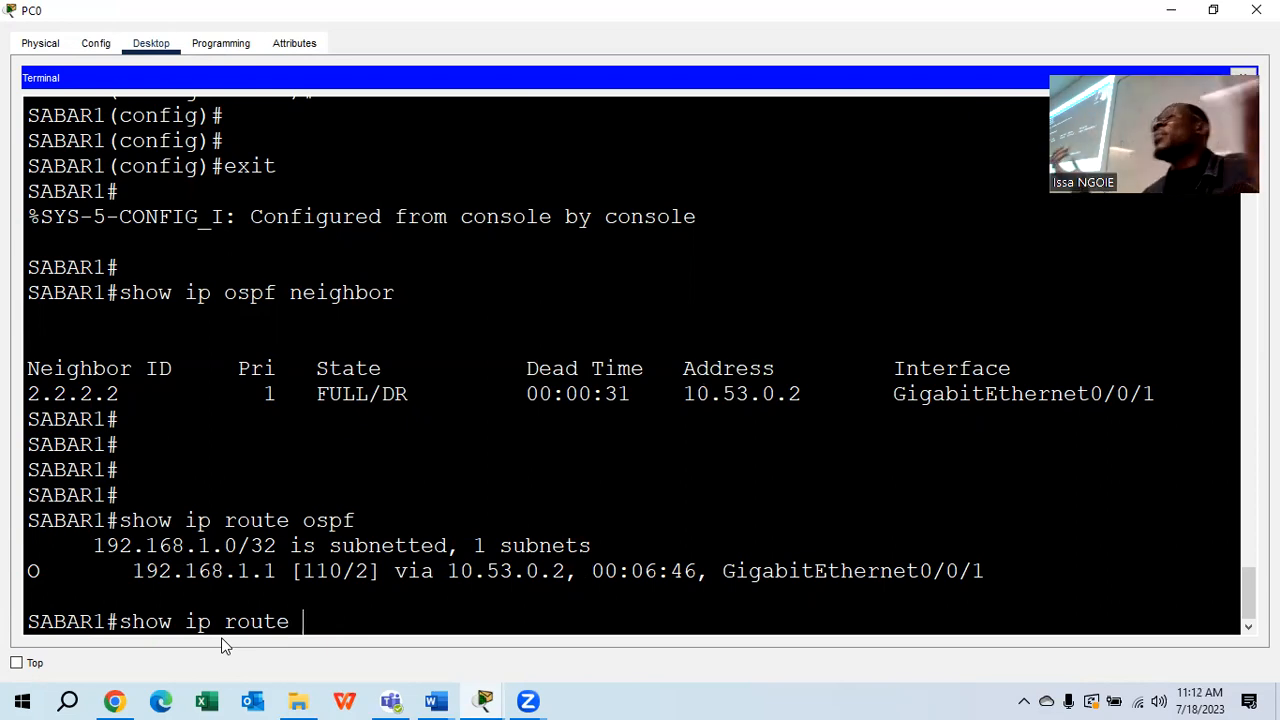
pyautogui.press('Return')
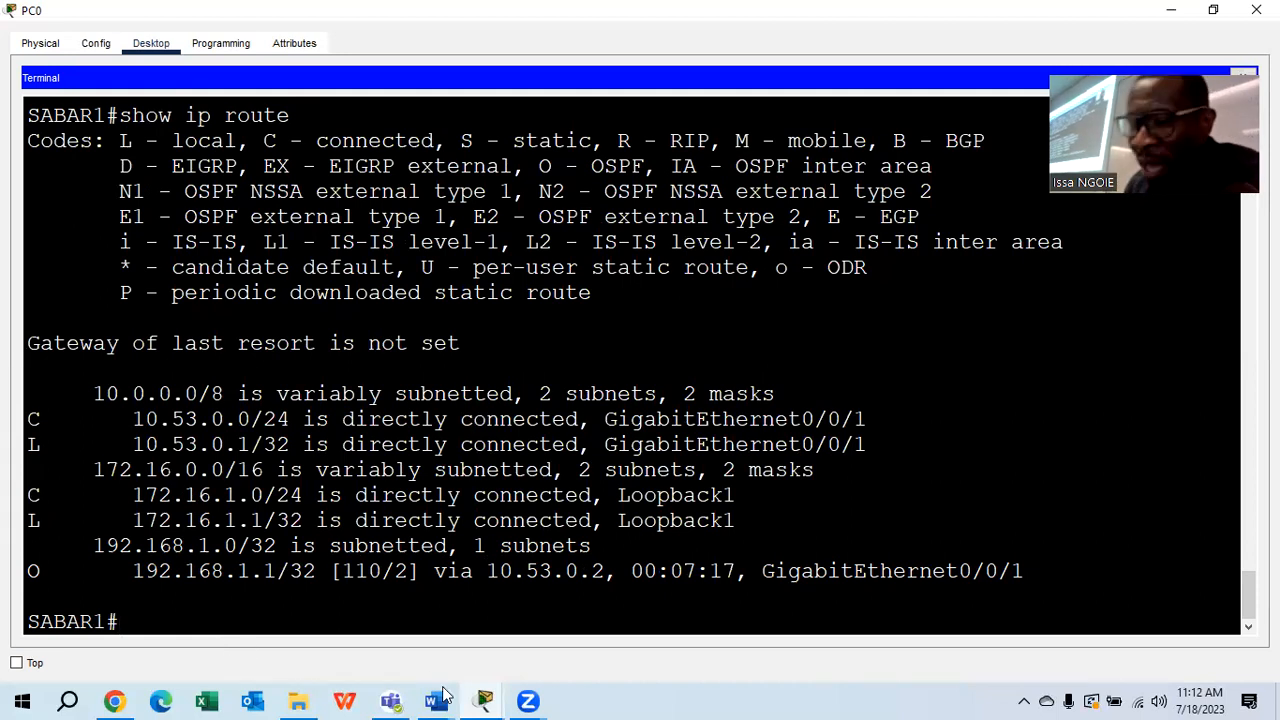
pyautogui.moveTo(485, 700)
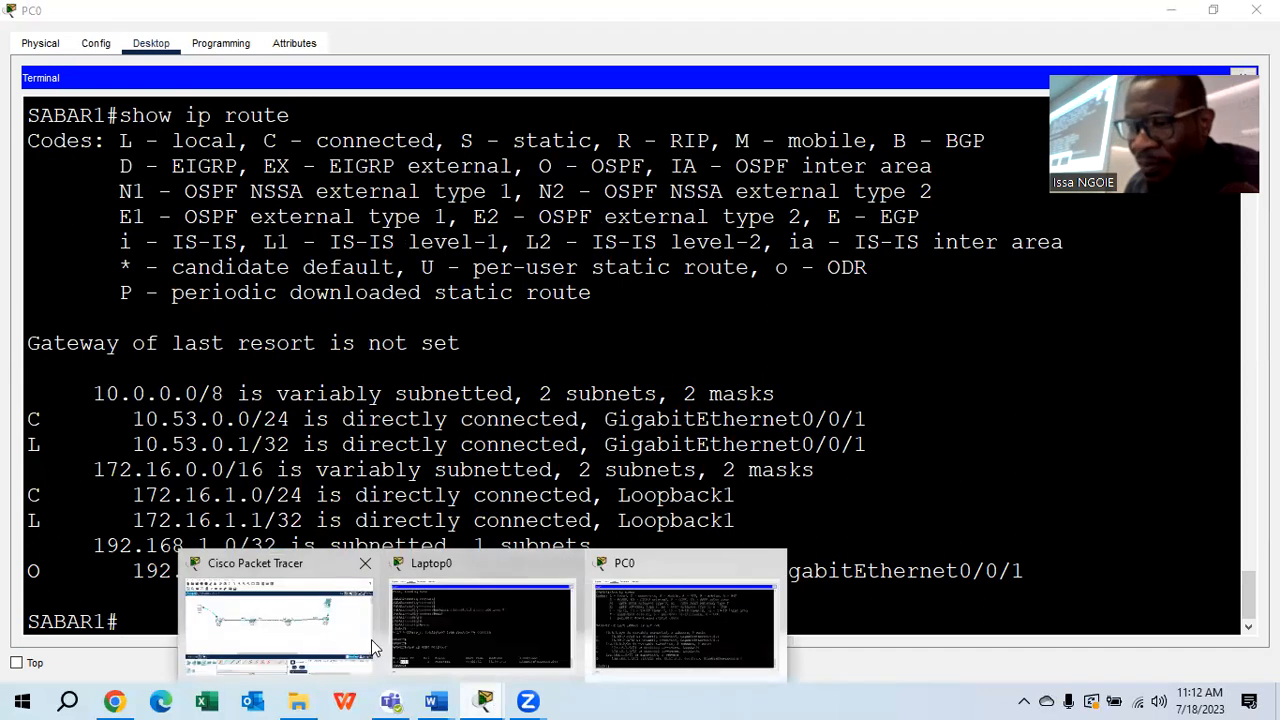
pyautogui.click(372, 592)
pyautogui.click(970, 178)
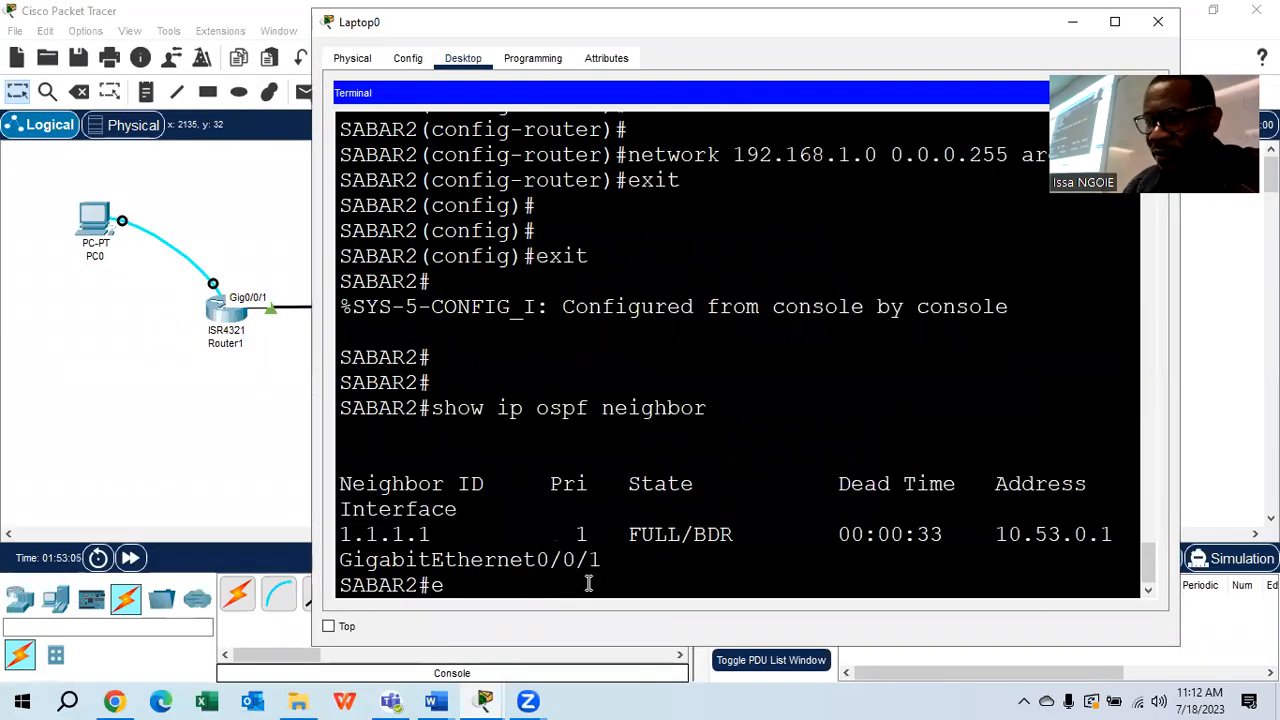
pyautogui.press('Return')
pyautogui.press('Return')
pyautogui.press('Return')
pyautogui.press('Return')
pyautogui.write('how')
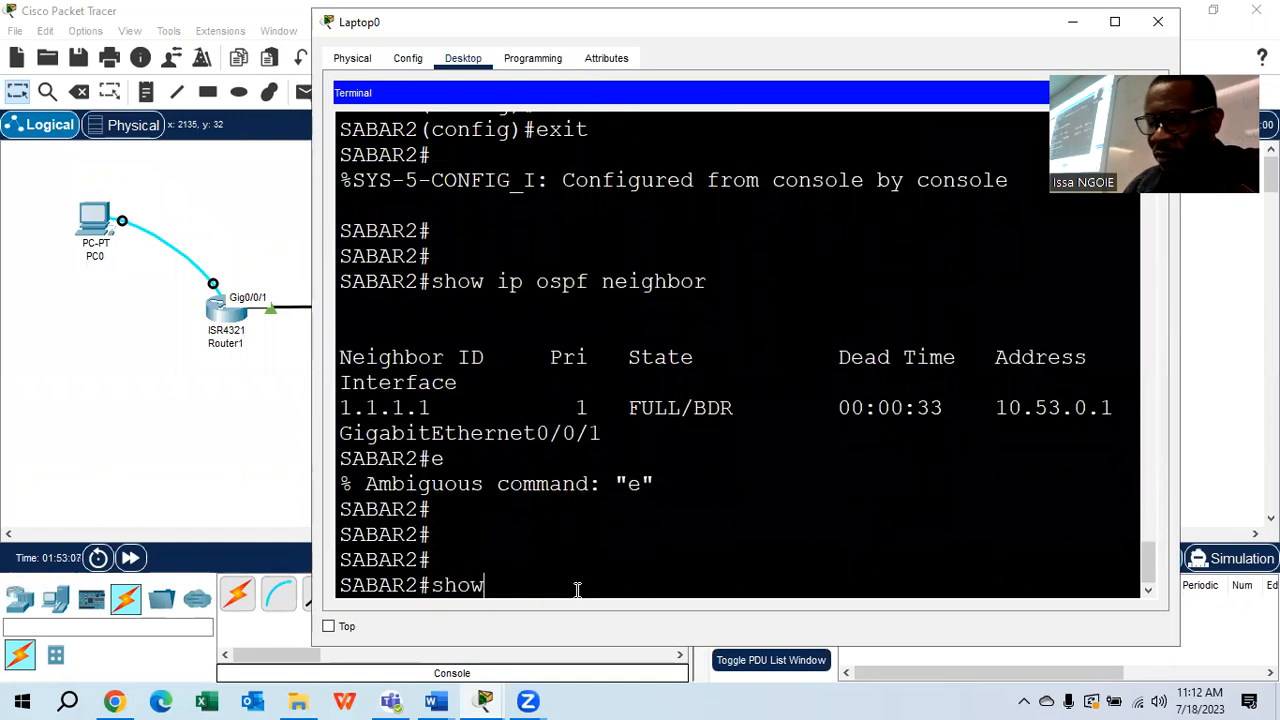
pyautogui.write(' ip route ospf')
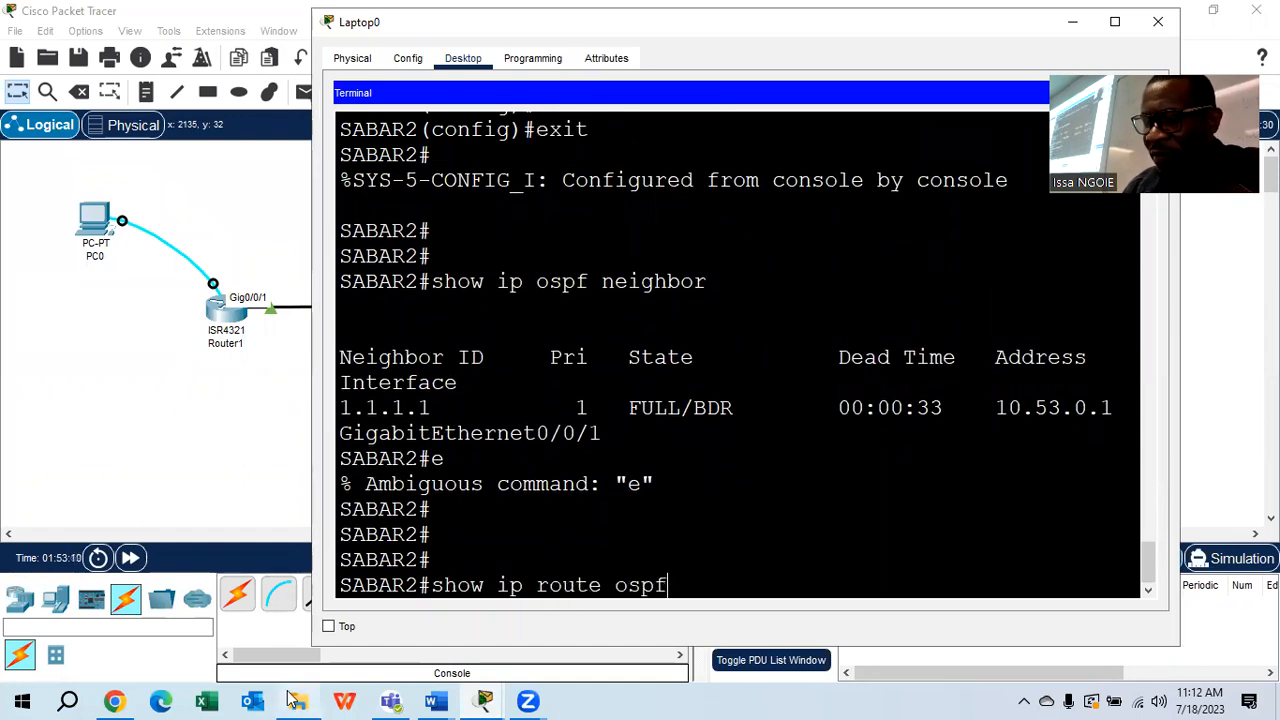
pyautogui.moveTo(305, 700)
pyautogui.press('Return')
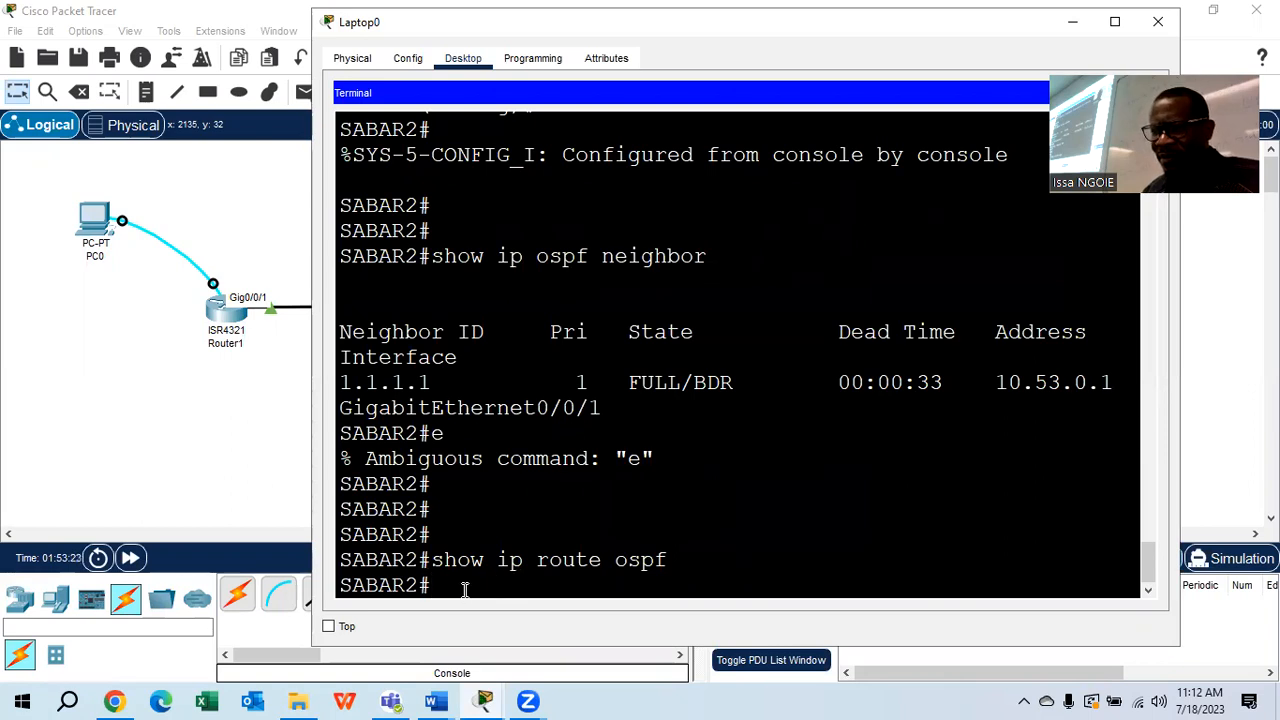
pyautogui.press('Up')
pyautogui.press('Return')
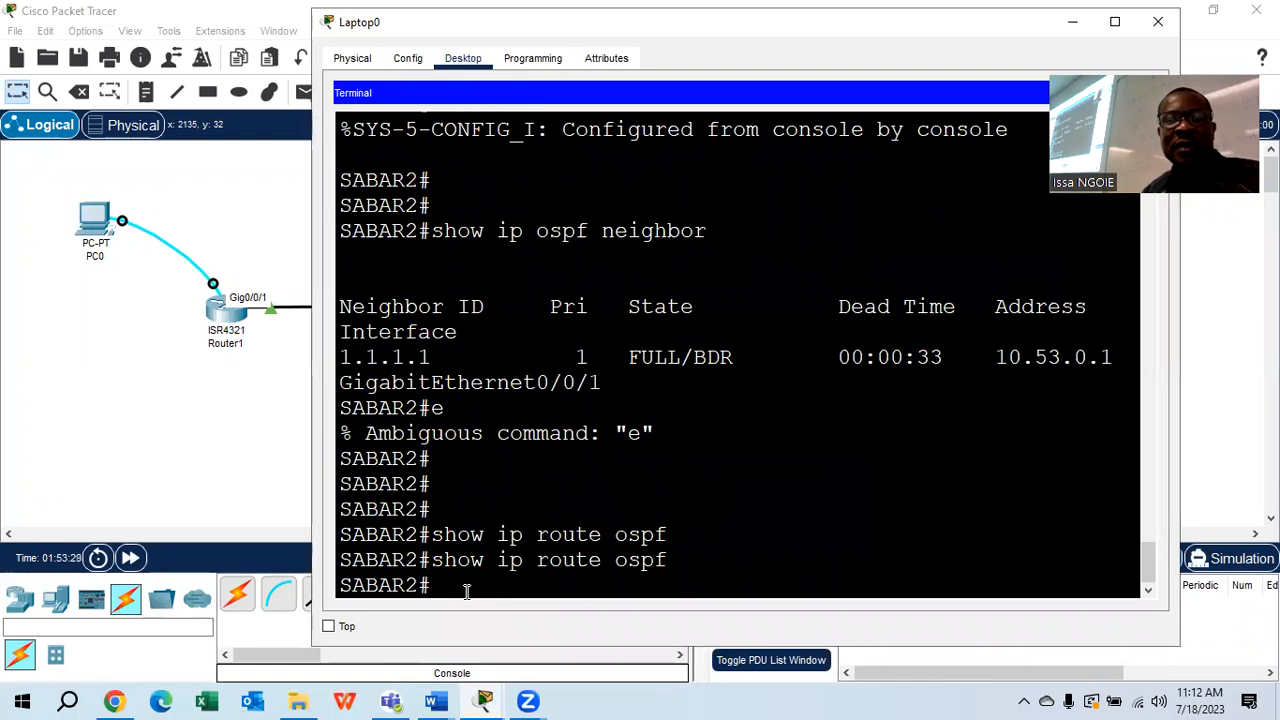
pyautogui.press('Up')
pyautogui.press('BackSpace')
pyautogui.press('BackSpace')
pyautogui.press('BackSpace')
pyautogui.press('BackSpace')
pyautogui.press('Return')
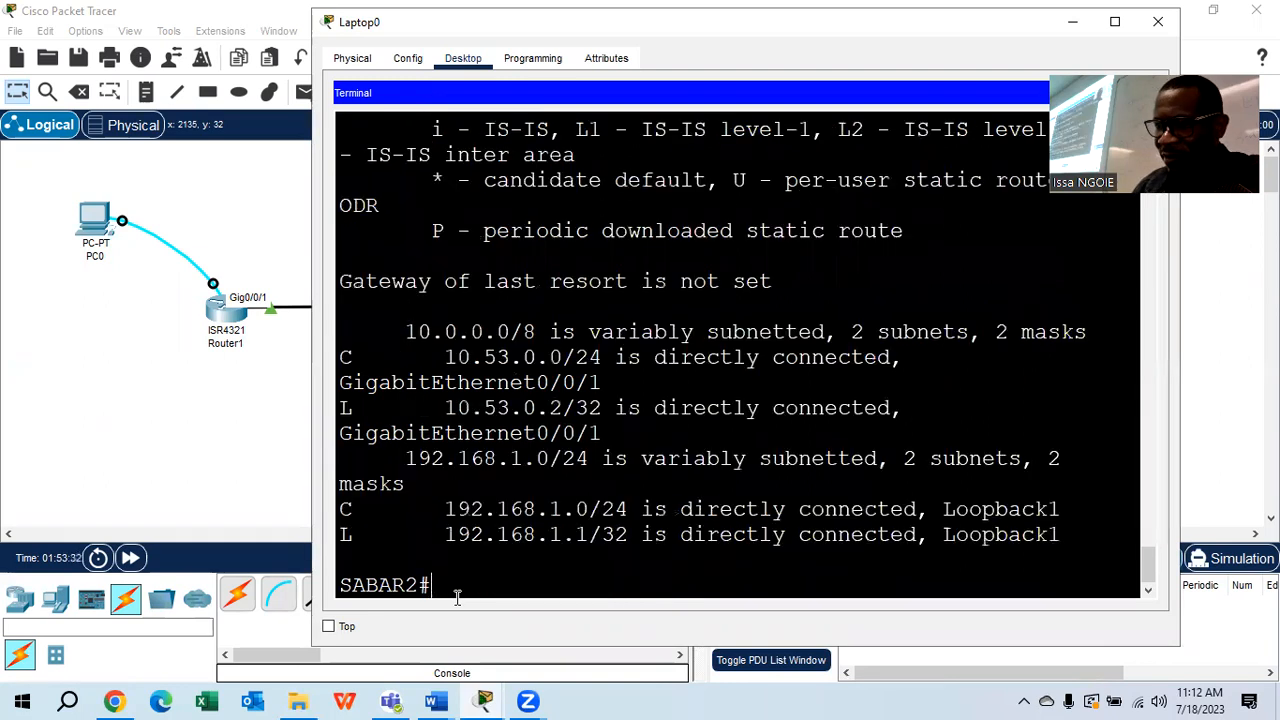
pyautogui.scroll(5, 651, 429)
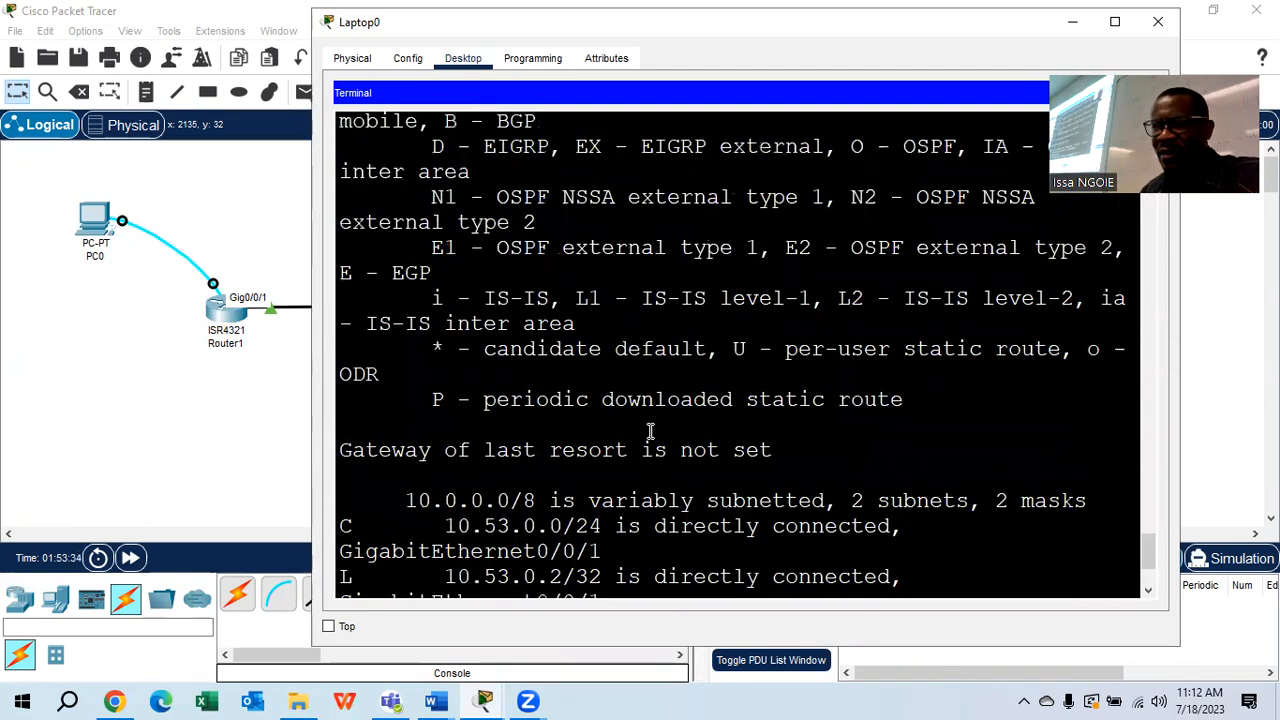
pyautogui.click(1115, 21)
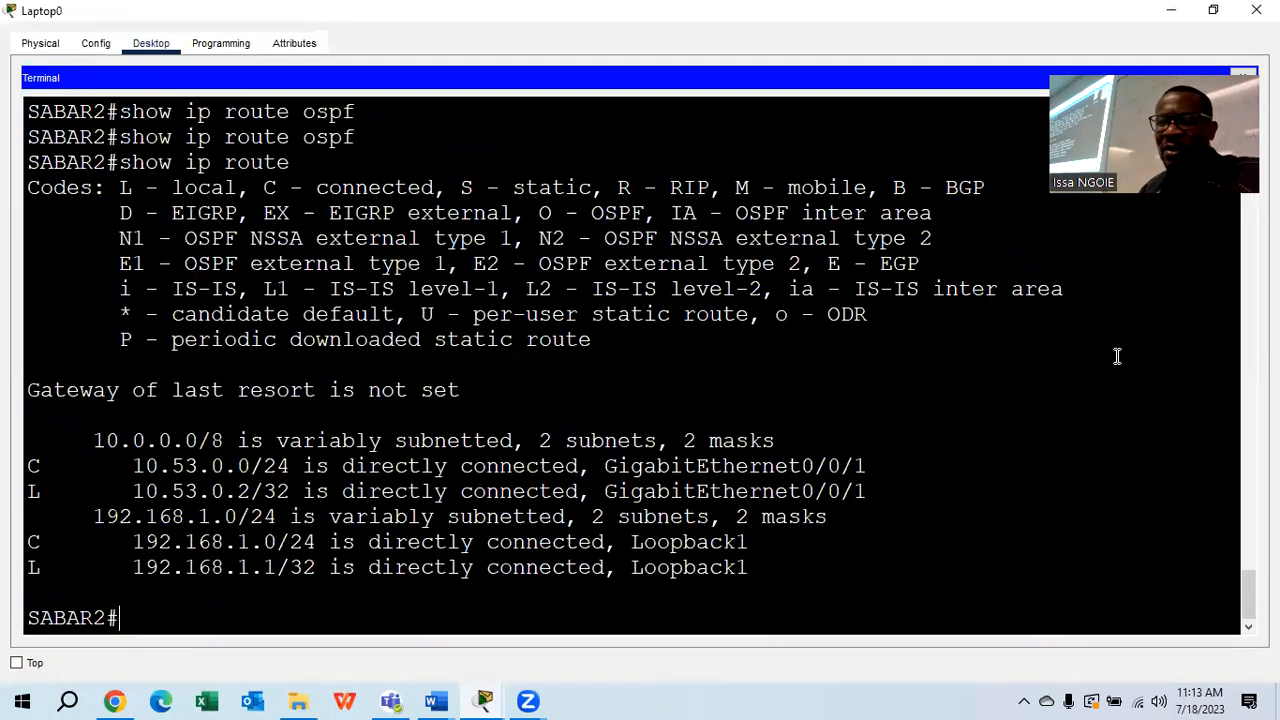
pyautogui.scroll(1, 781, 485)
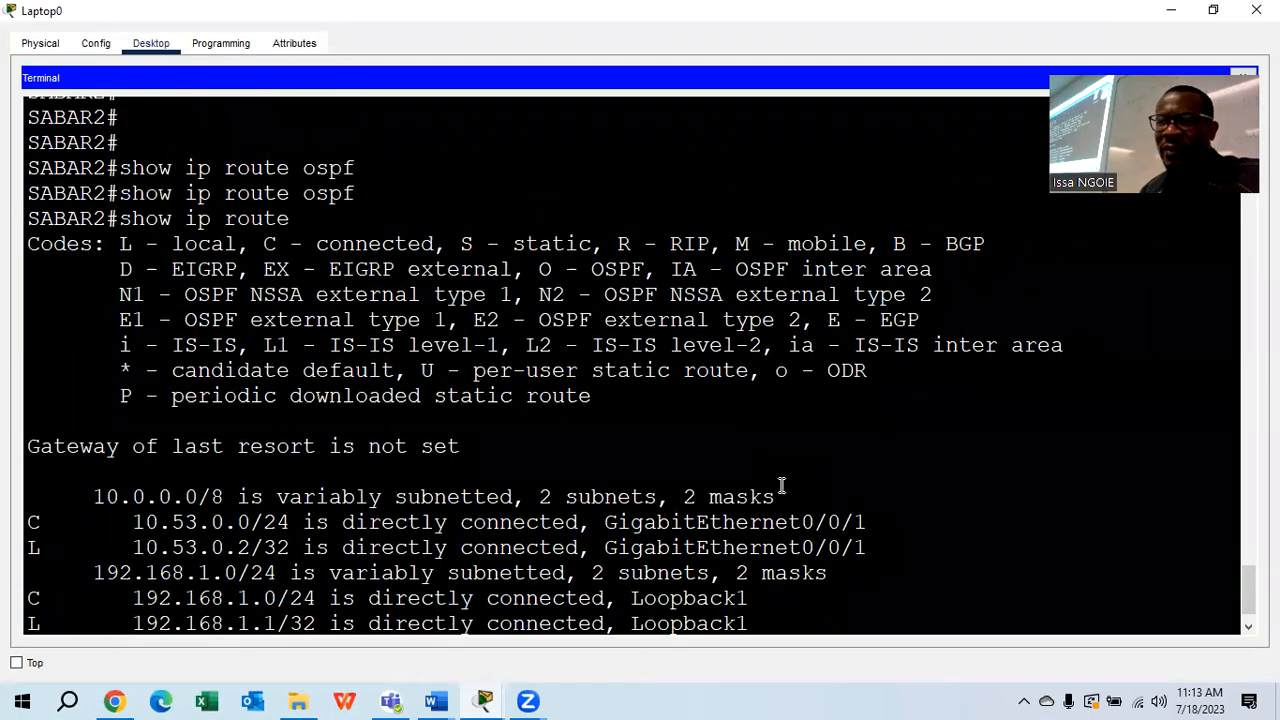
pyautogui.scroll(-1, 781, 485)
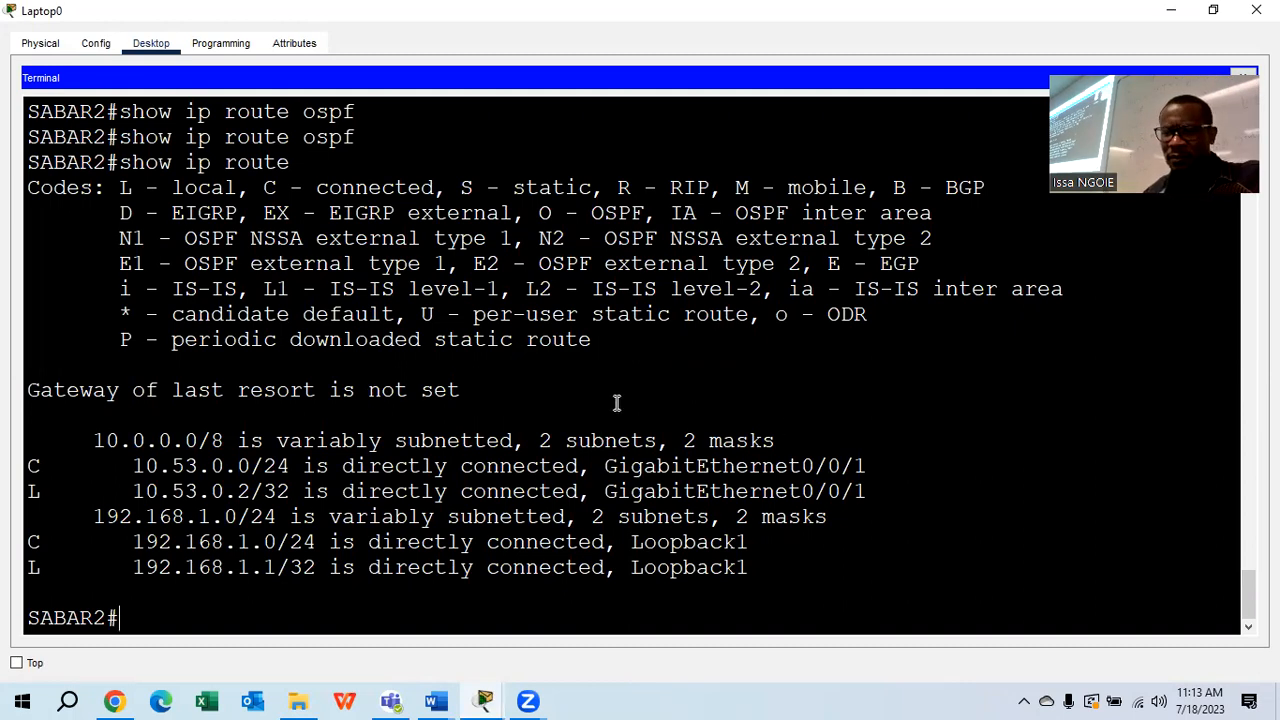
pyautogui.scroll(5, 622, 400)
pyautogui.scroll(3, 622, 397)
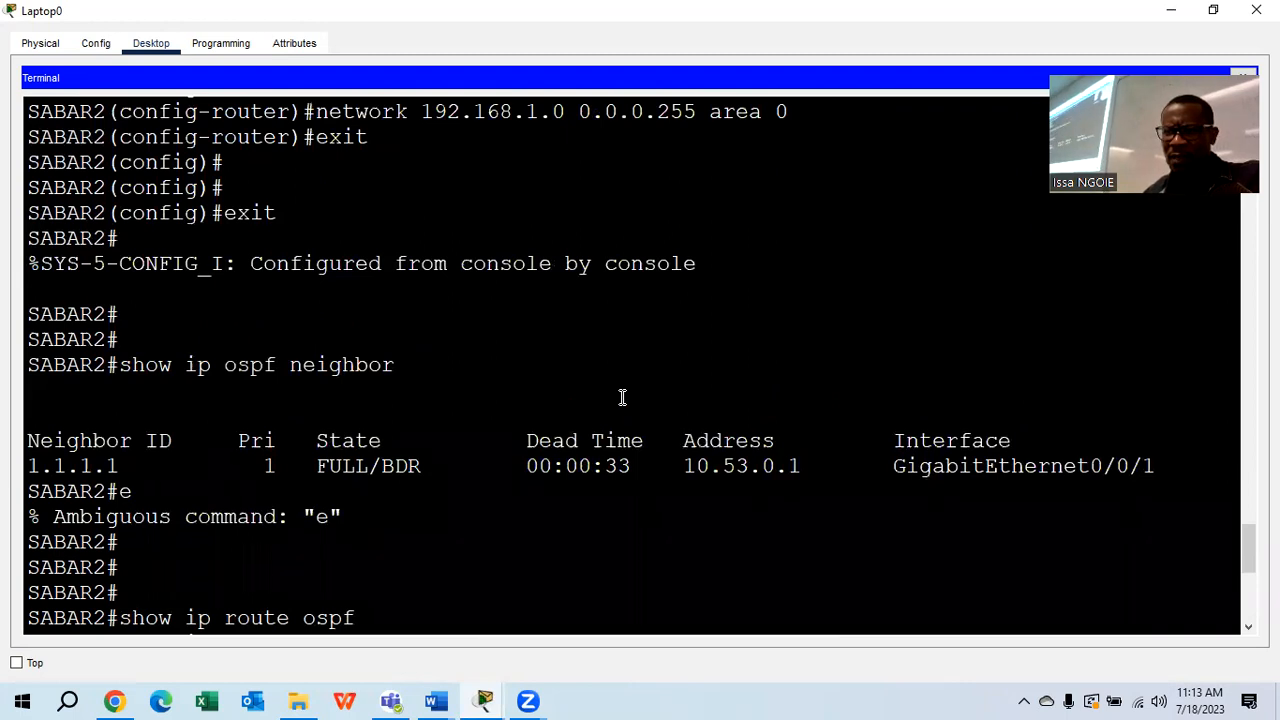
pyautogui.scroll(2, 622, 397)
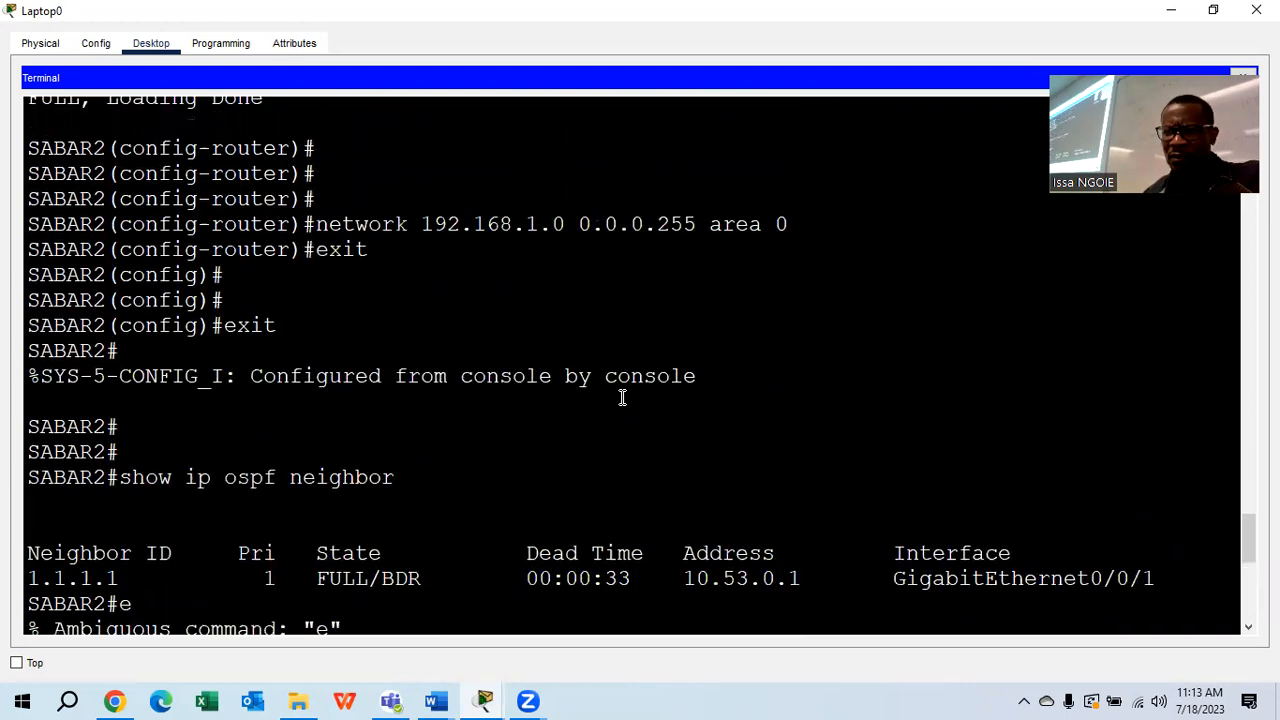
pyautogui.scroll(1, 622, 397)
pyautogui.scroll(-10, 628, 398)
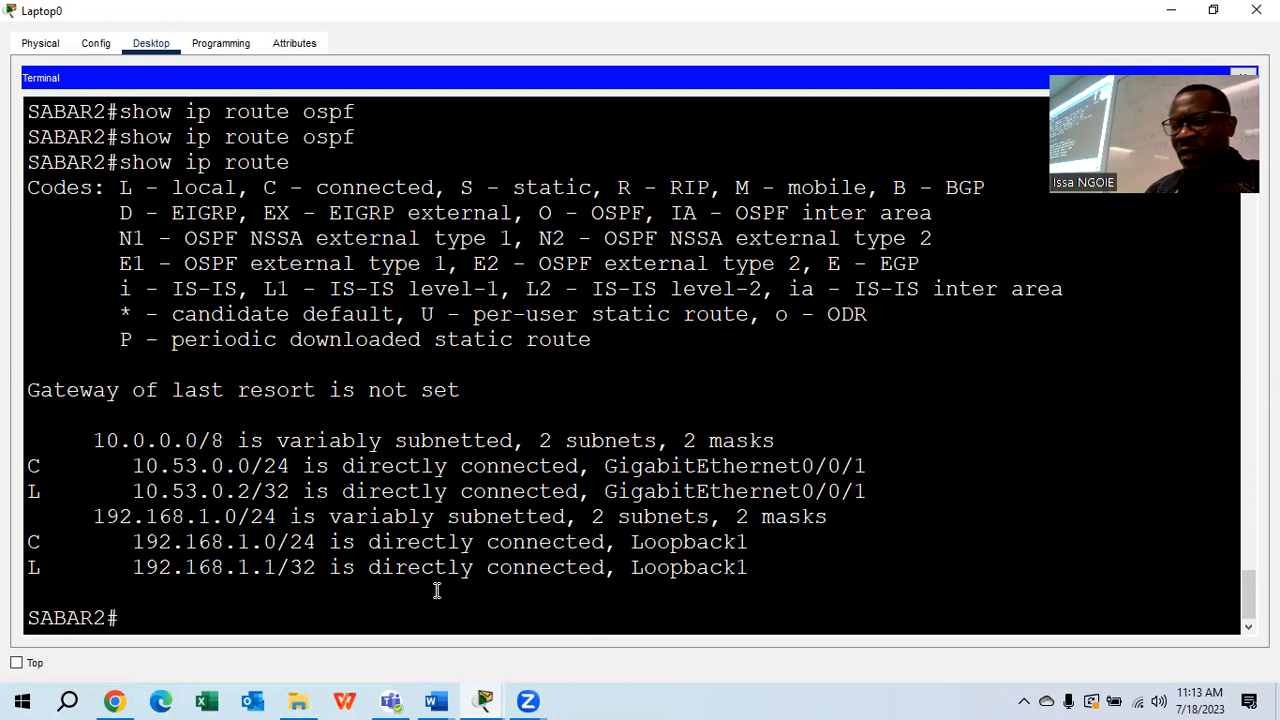
pyautogui.click(436, 701)
# Scroll the lab document to item h and select its instruction to ping R2's Loopback 1 from R1
pyautogui.click(630, 602)
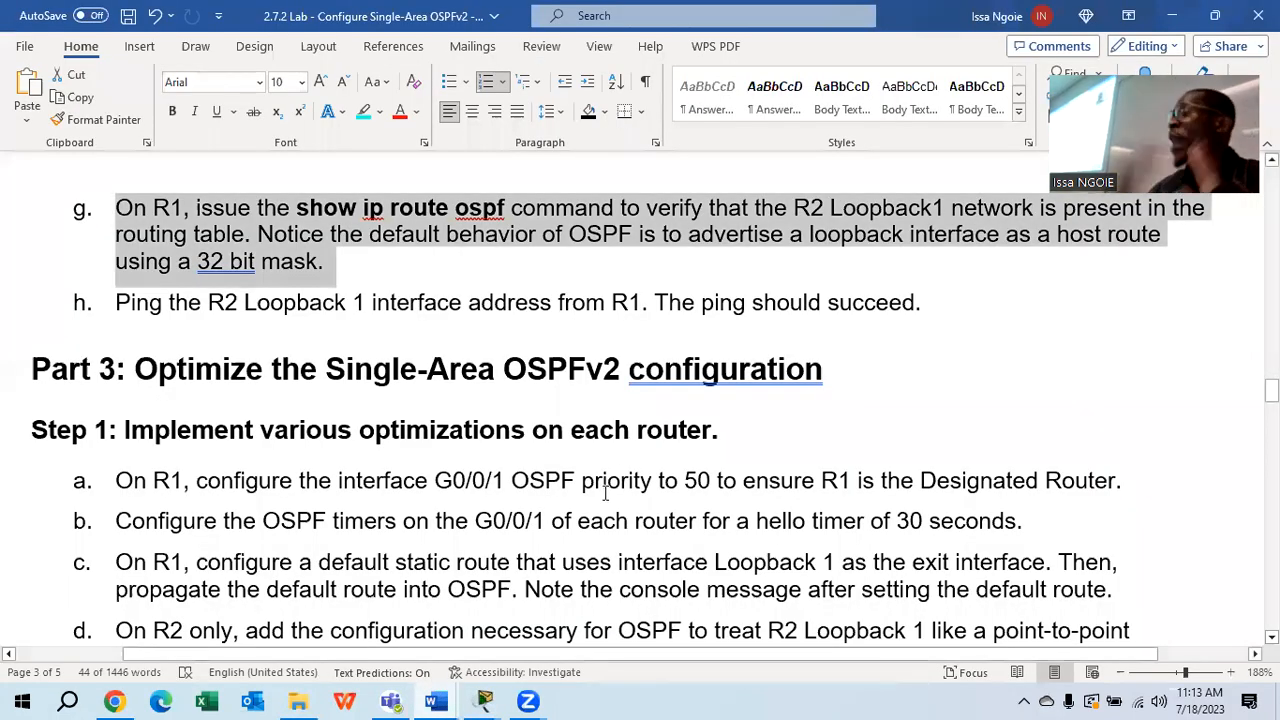
pyautogui.scroll(-1, 326, 345)
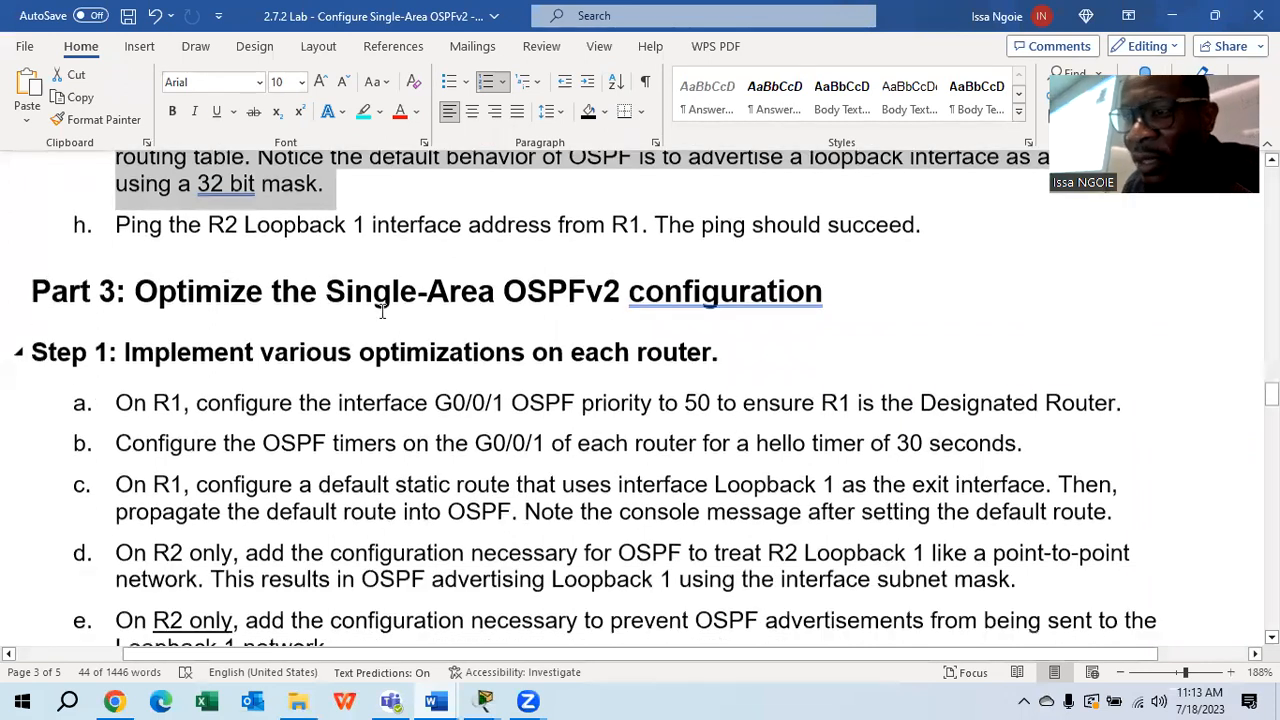
pyautogui.click(586, 285)
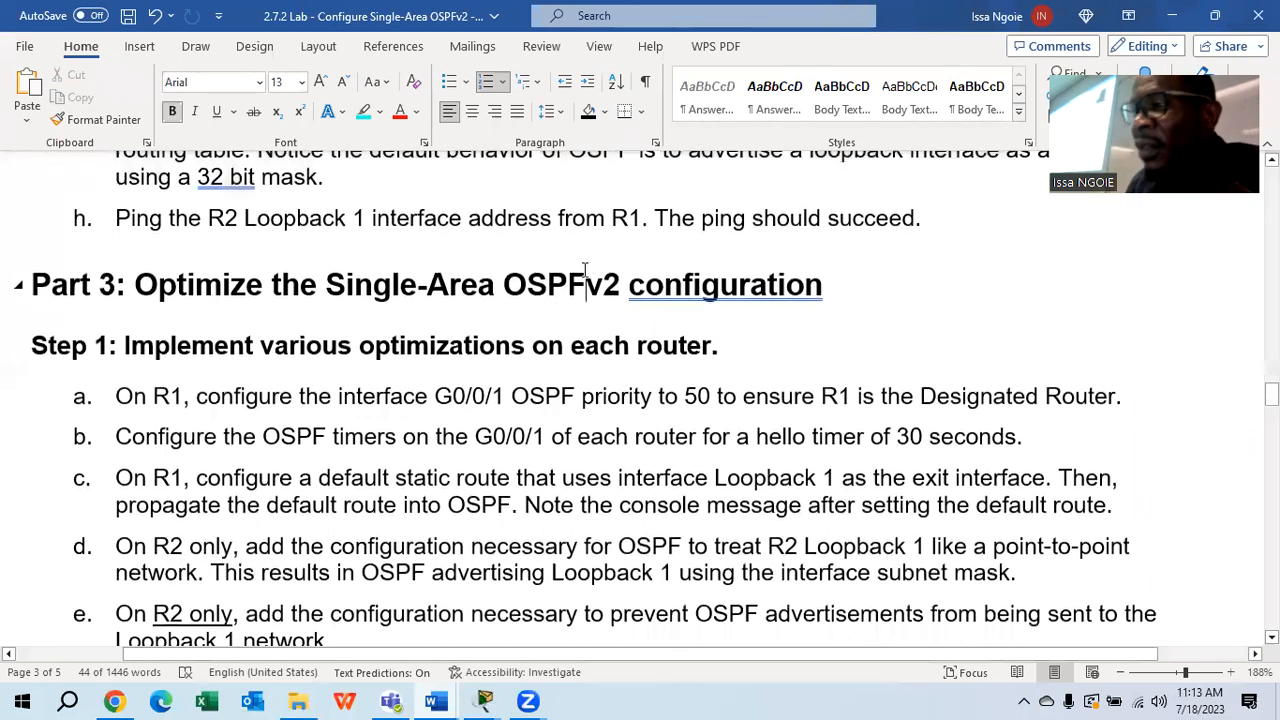
pyautogui.click(945, 216)
pyautogui.moveTo(682, 212); pyautogui.dragTo(109, 217)
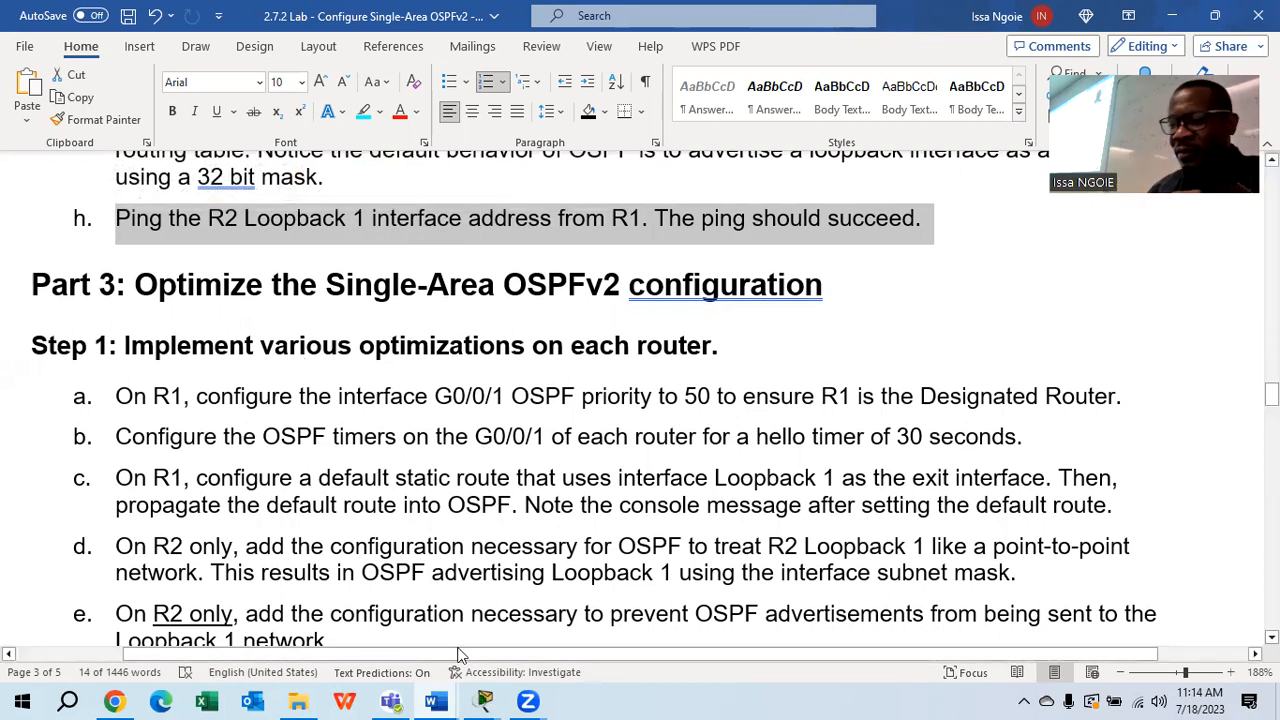
# Start a ping command on SABAR1 from PC0's terminal
pyautogui.moveTo(483, 701)
pyautogui.click(280, 622)
pyautogui.click(94, 222)
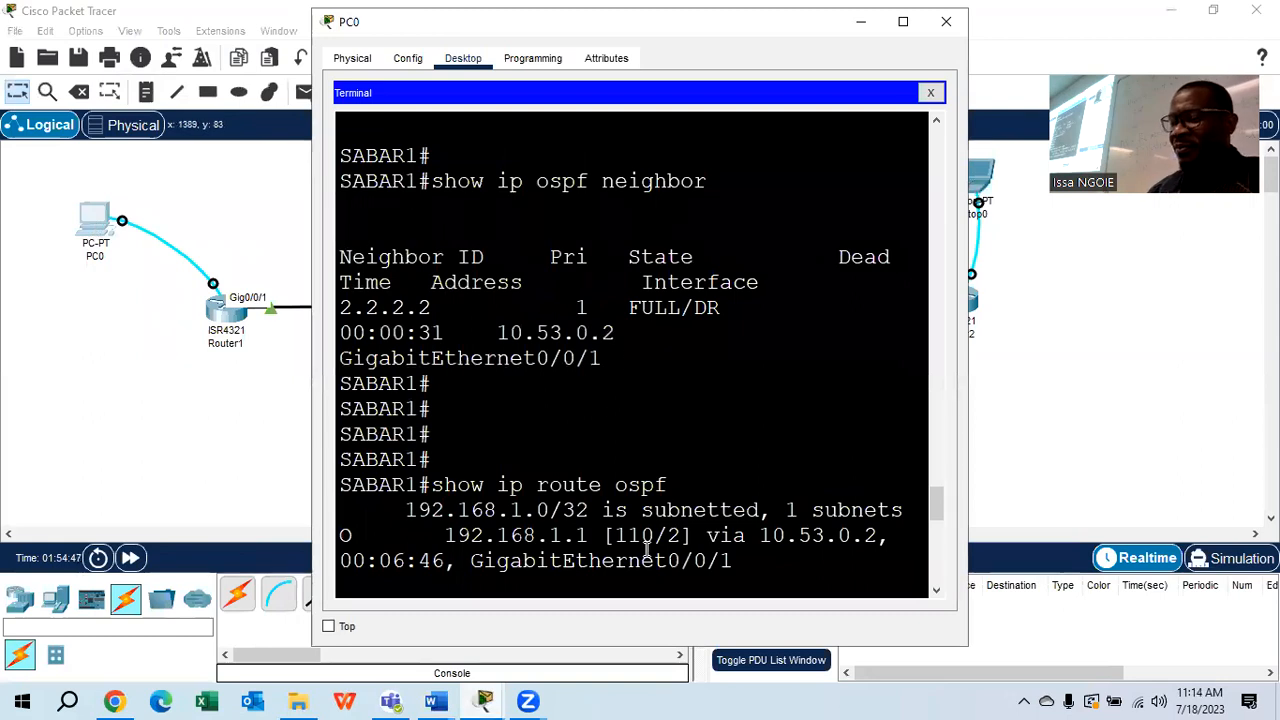
pyautogui.press('Return')
pyautogui.press('Return')
pyautogui.press('Return')
pyautogui.press('Return')
pyautogui.press('Return')
pyautogui.write('ping')
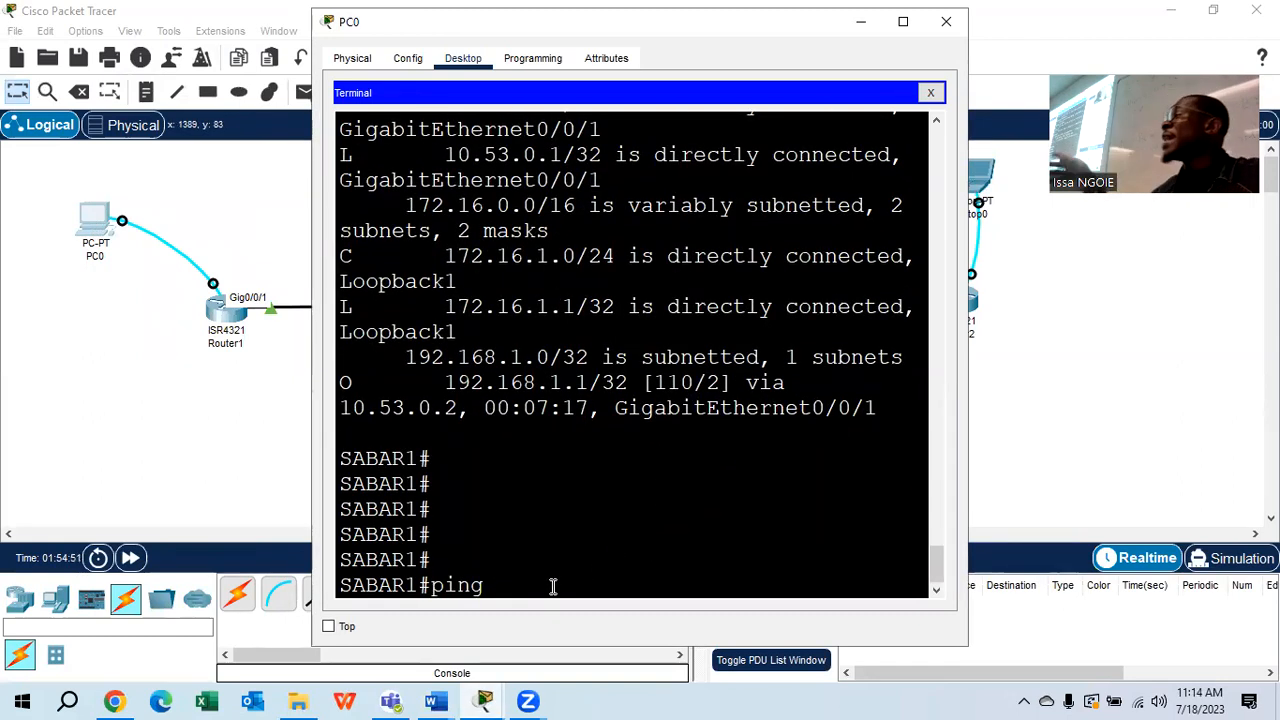
# Look up R2's Loopback1 address 192.168.1.1 in the lab's Addressing Table, then return to Packet Tracer
pyautogui.click(437, 700)
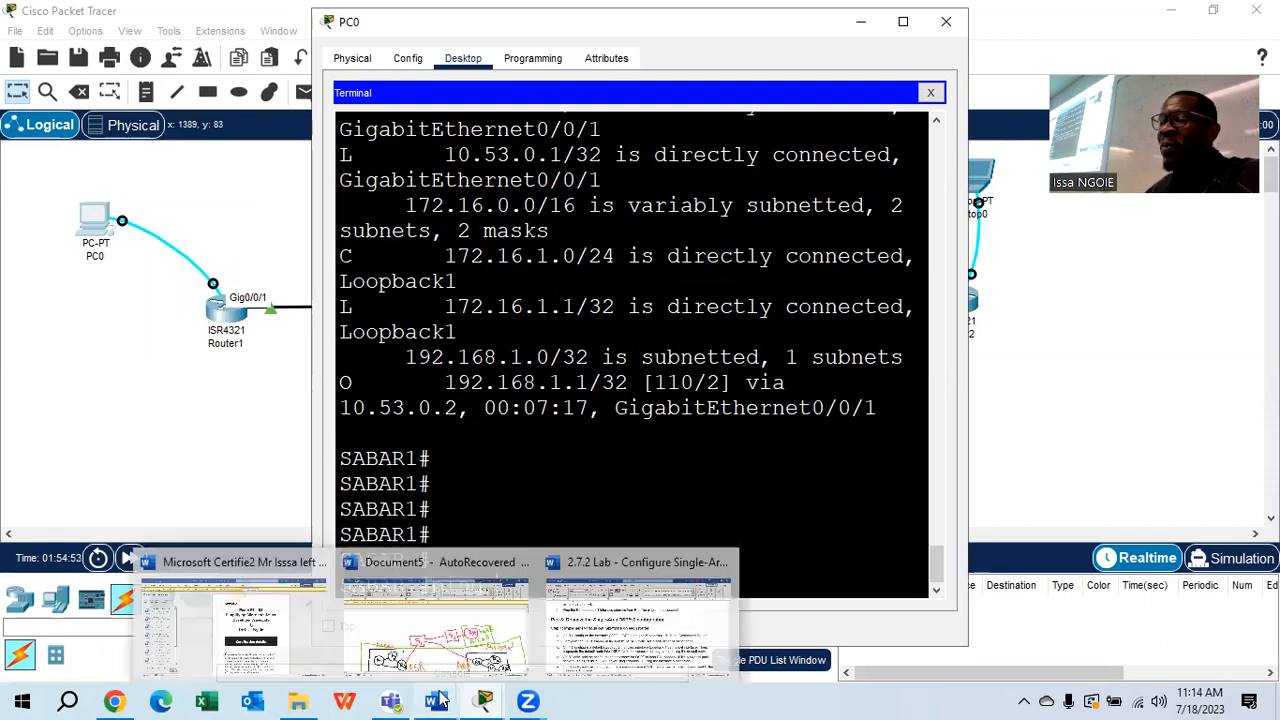
pyautogui.click(663, 588)
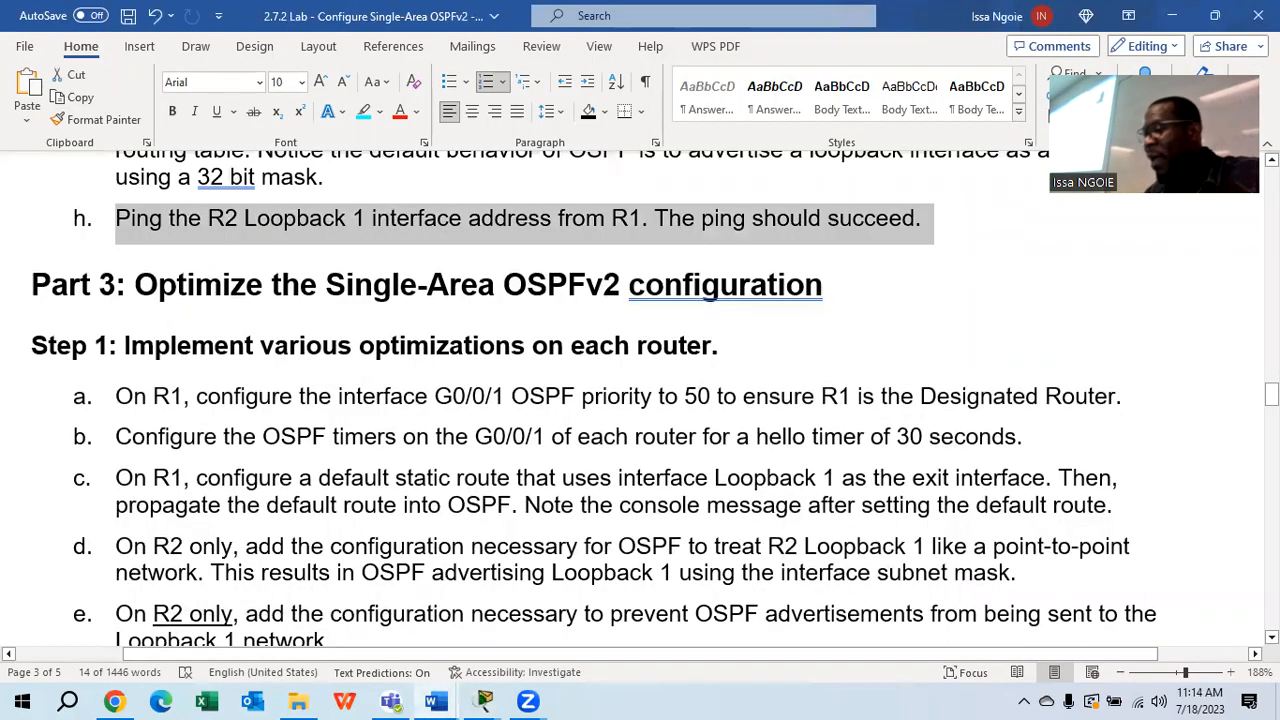
pyautogui.scroll(10, 640, 400)
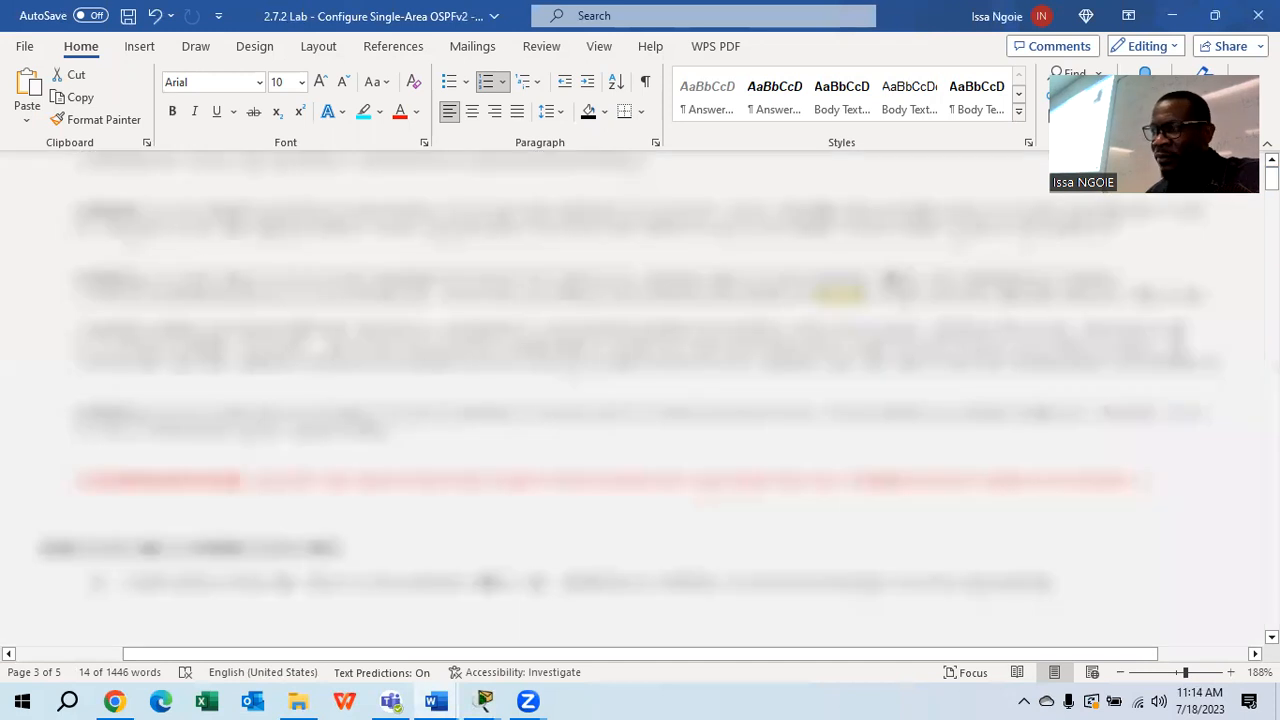
pyautogui.scroll(-2, 778, 538)
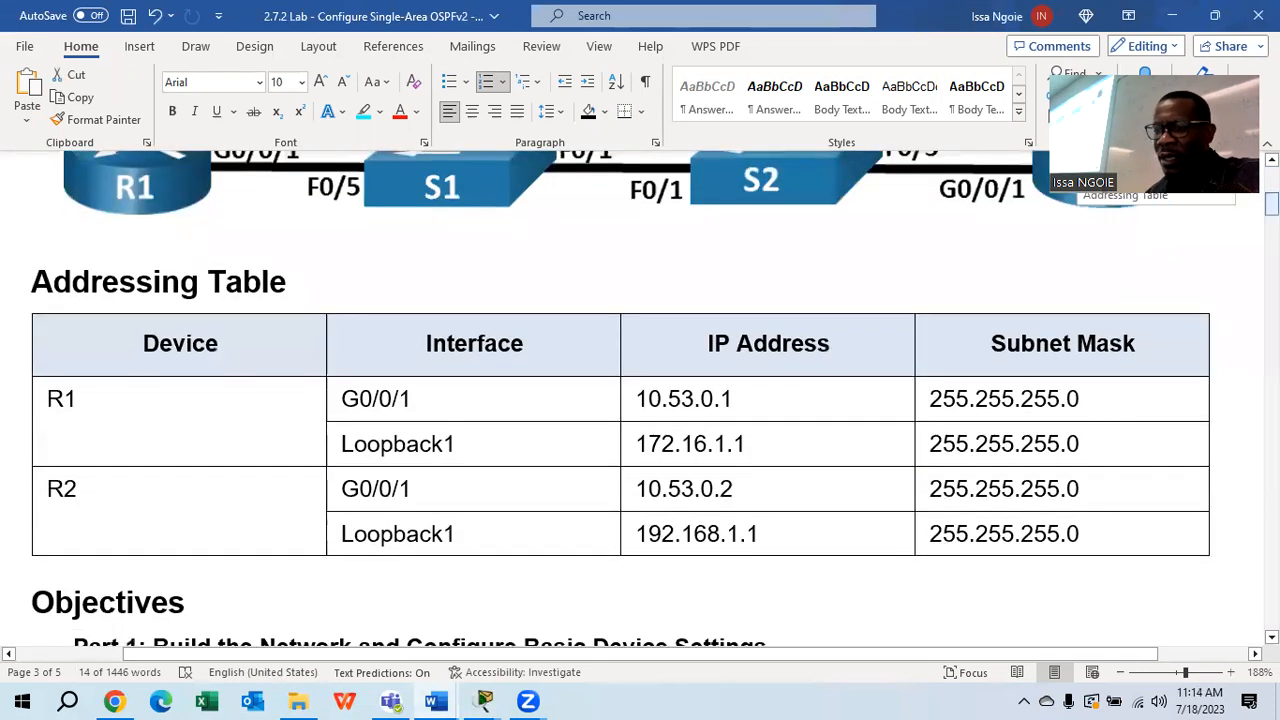
pyautogui.moveTo(778, 538); pyautogui.dragTo(628, 537)
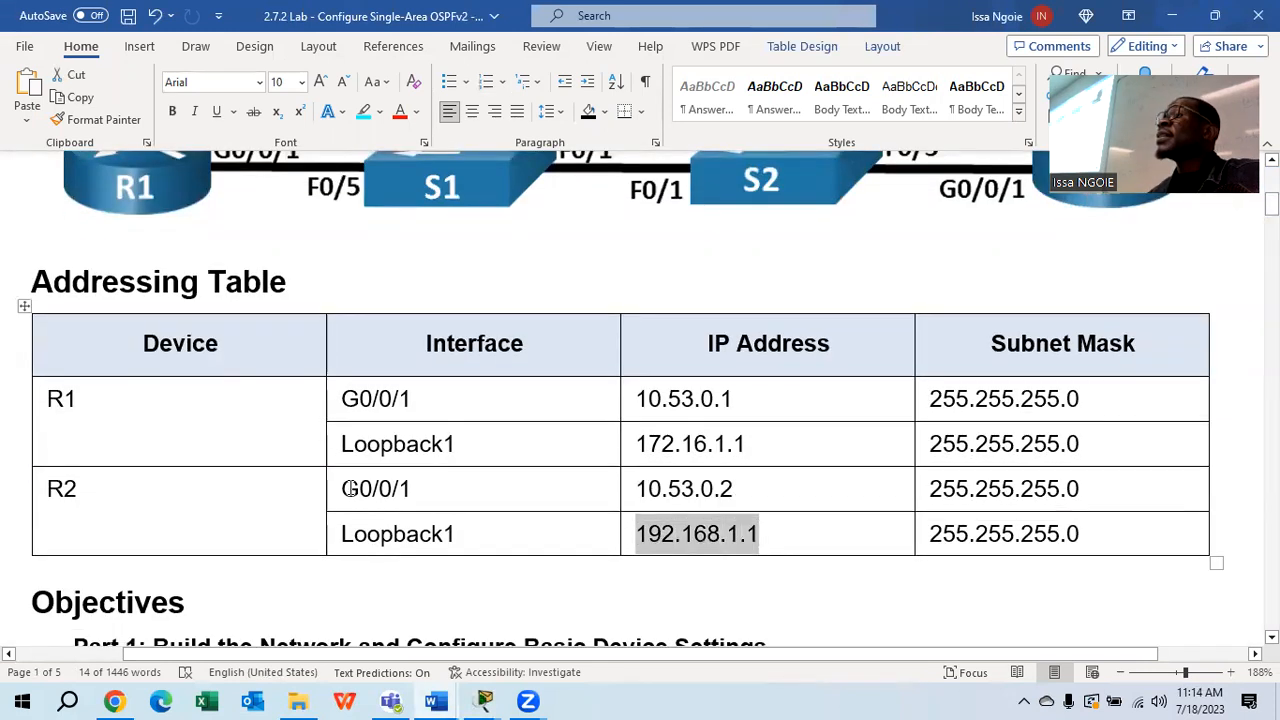
pyautogui.click(483, 701)
pyautogui.click(365, 641)
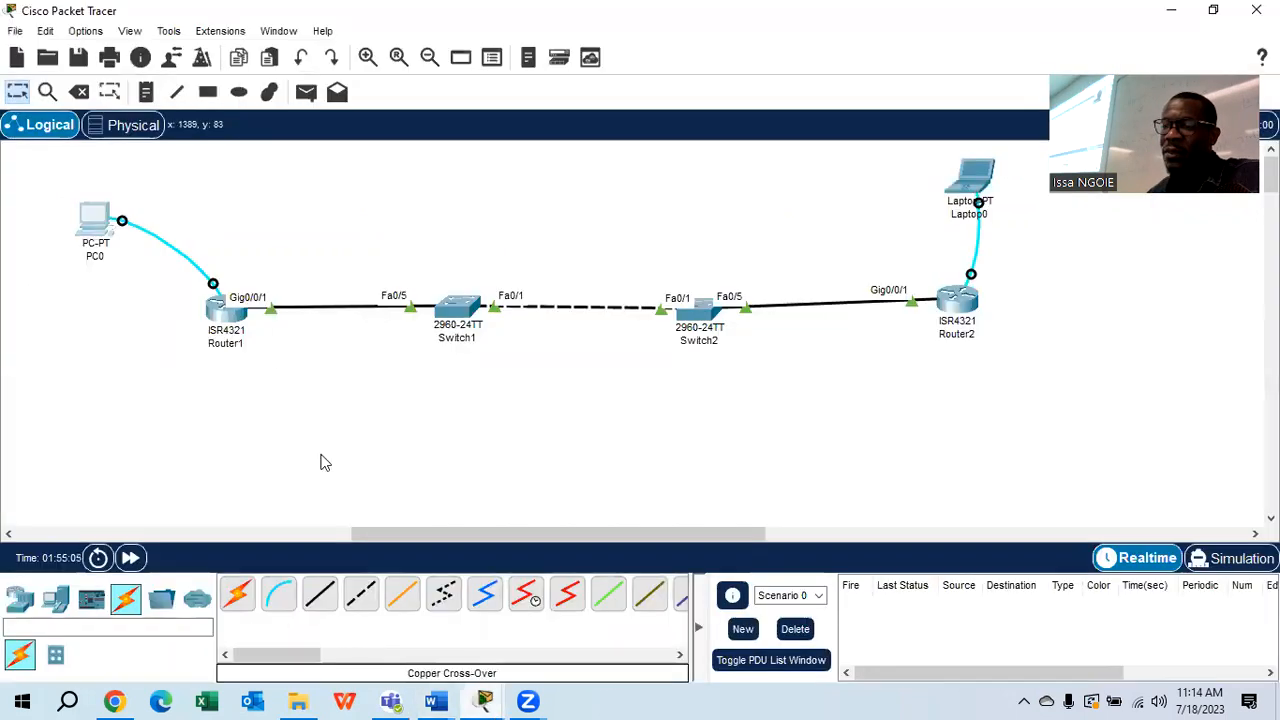
# Finish and run 'ping 192.168.1.1' on SABAR1, then maximize the terminal to see the 5/5 replies
pyautogui.click(95, 222)
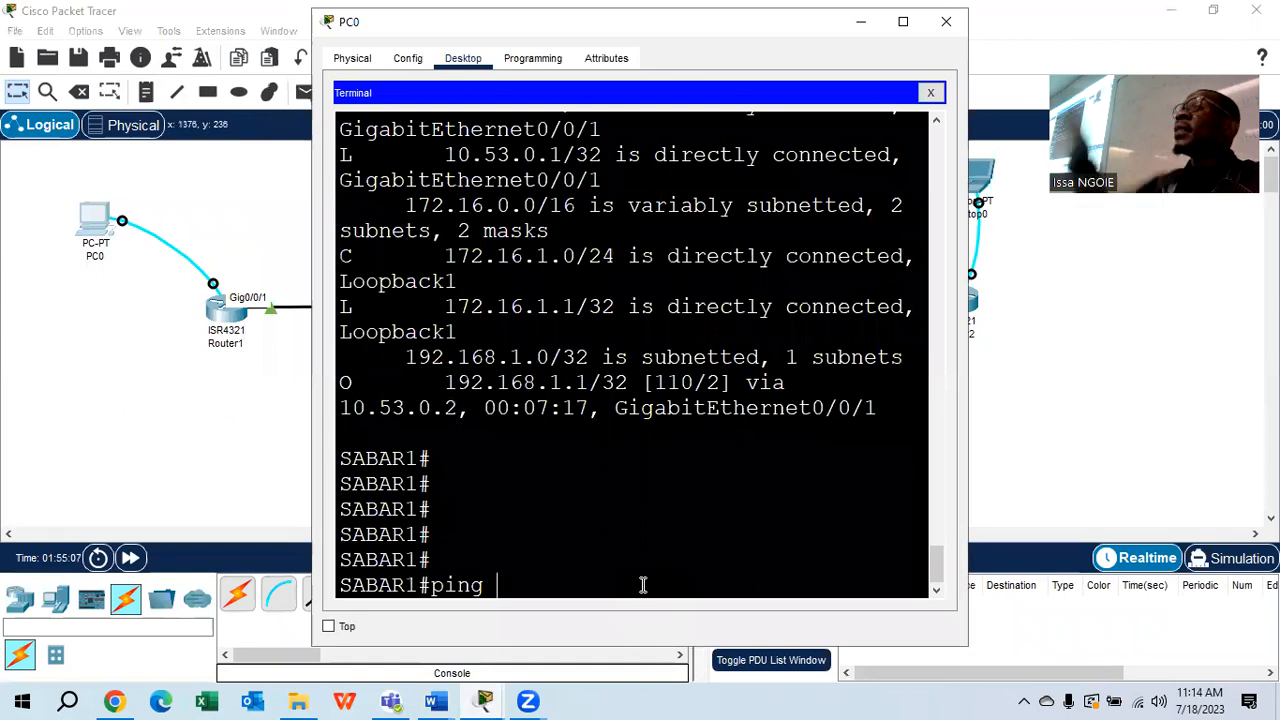
pyautogui.write('19')
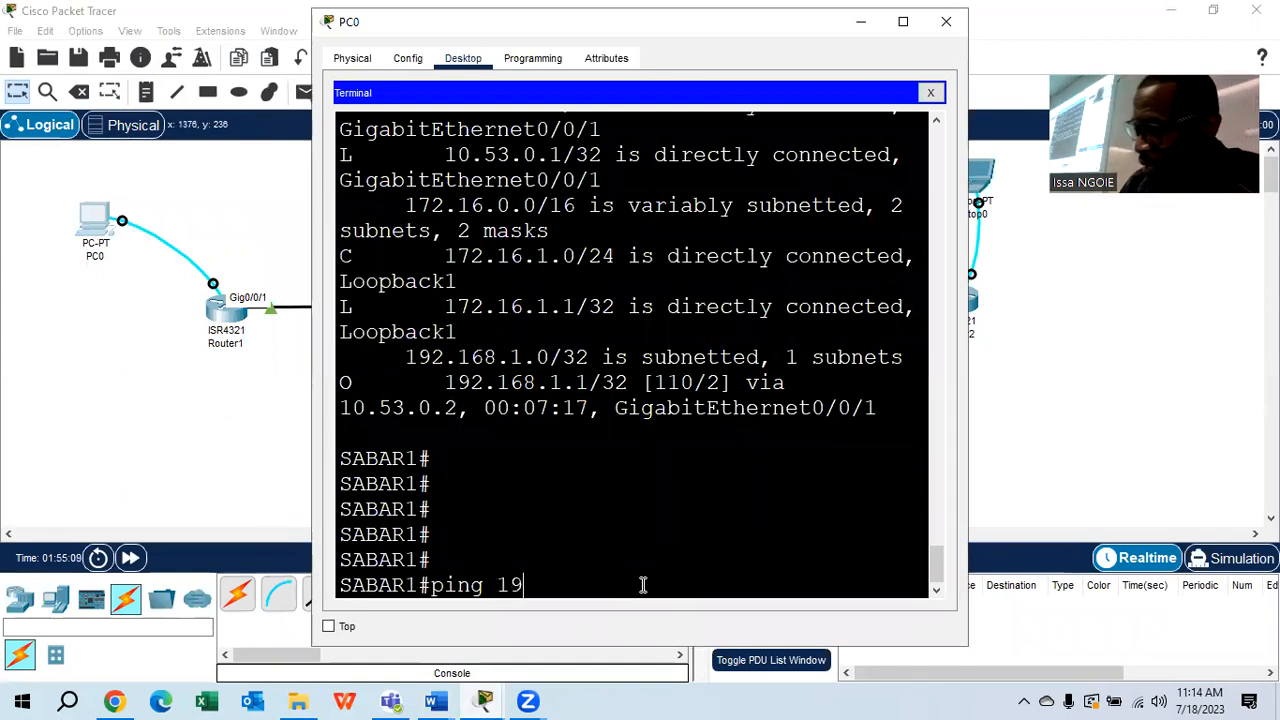
pyautogui.write('2.168.1.1')
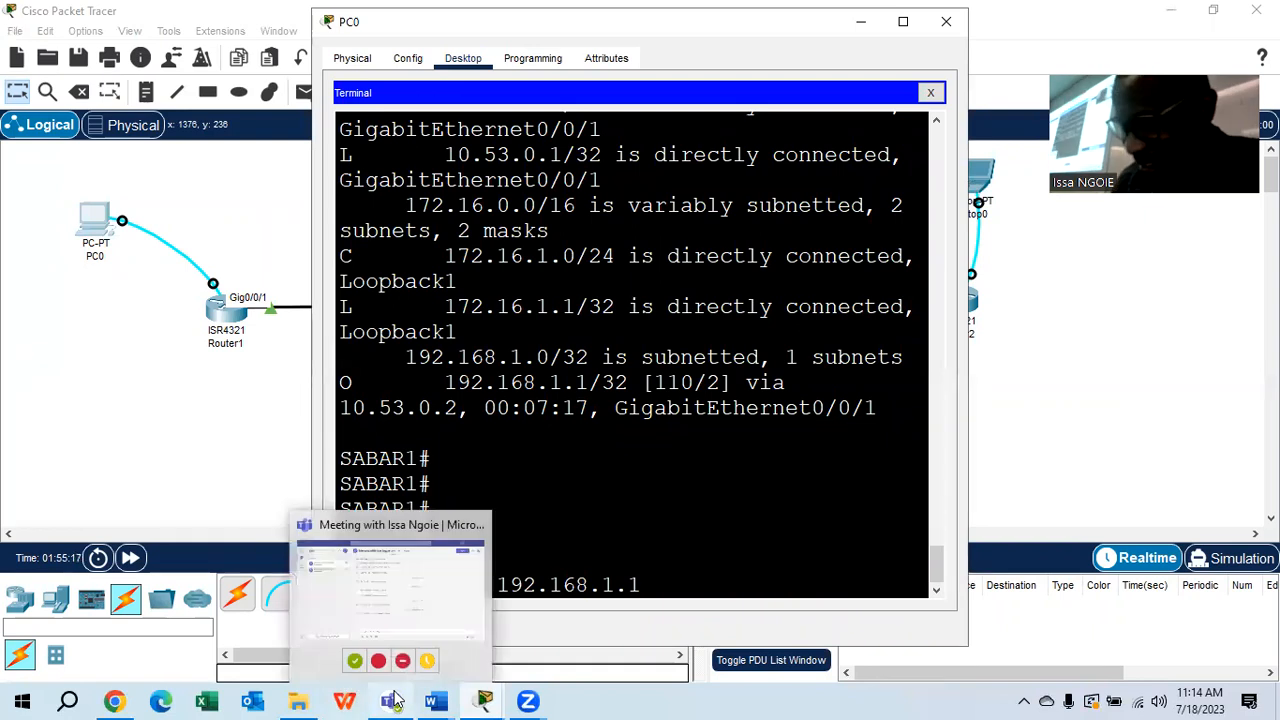
pyautogui.press('Return')
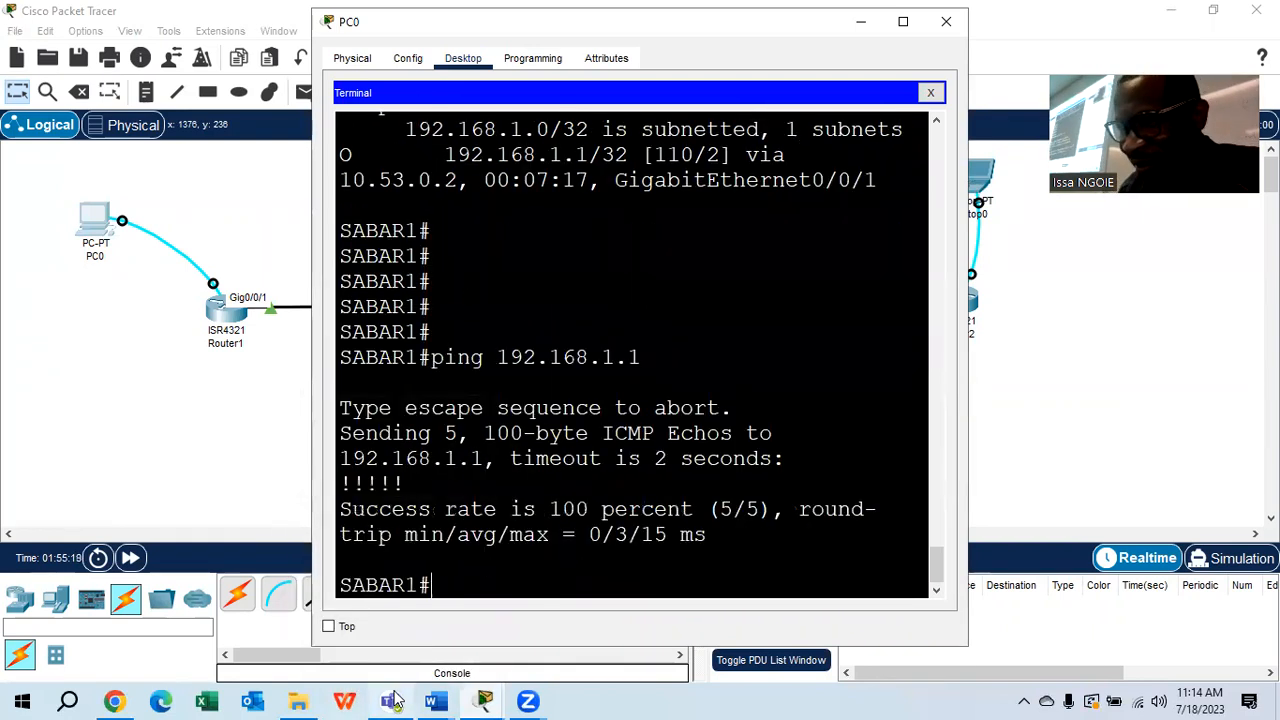
pyautogui.click(903, 21)
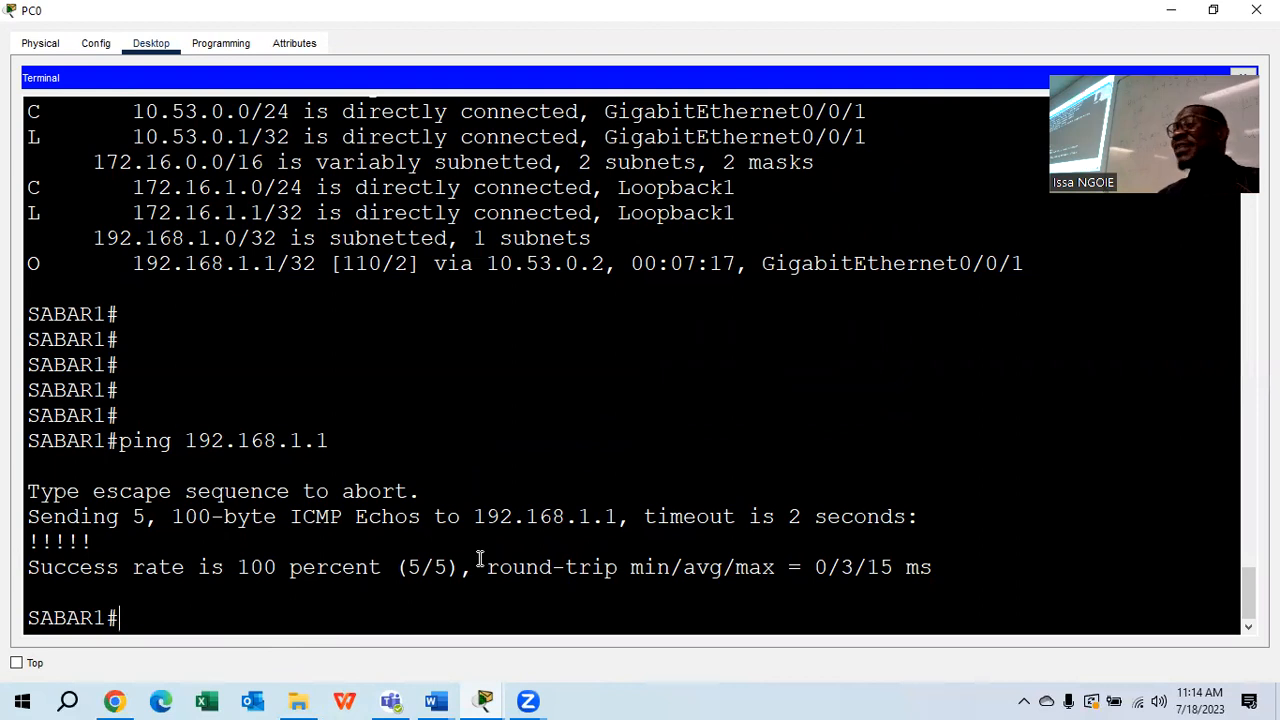
# Highlight the heading 'Optimize the Single-Area OSPFv2 configuration' in turquoise
pyautogui.moveTo(434, 698)
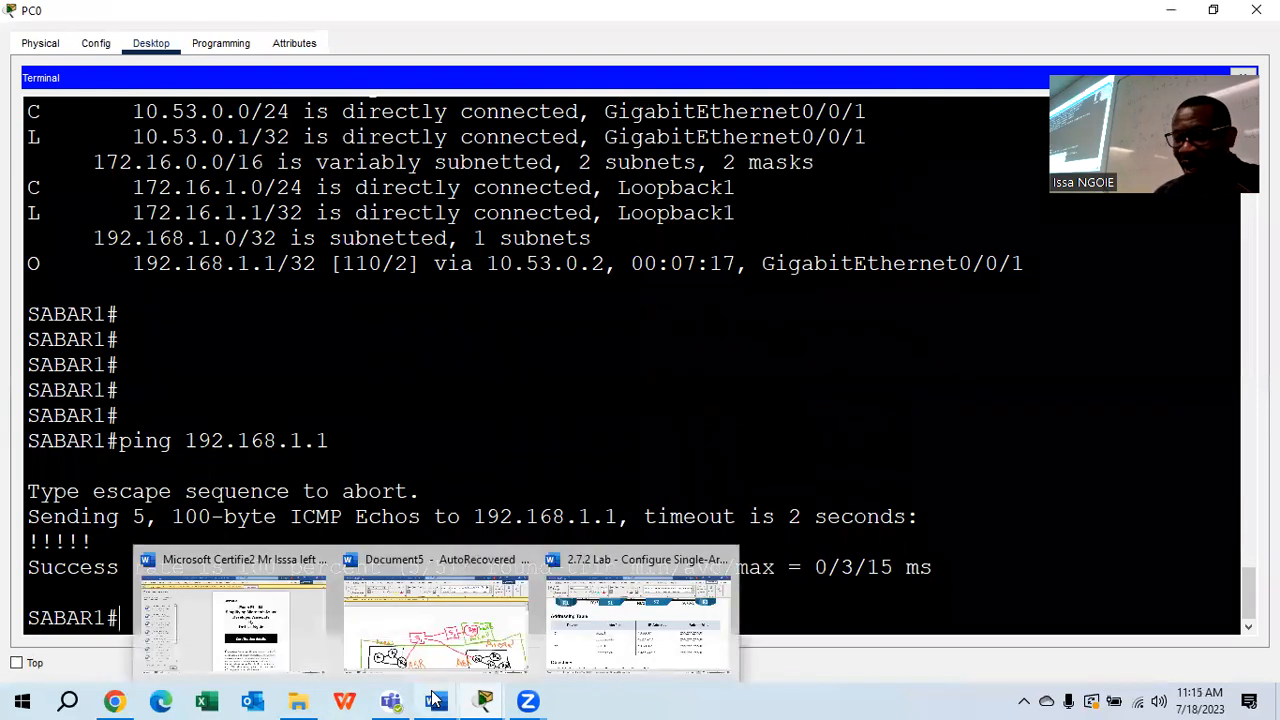
pyautogui.click(638, 610)
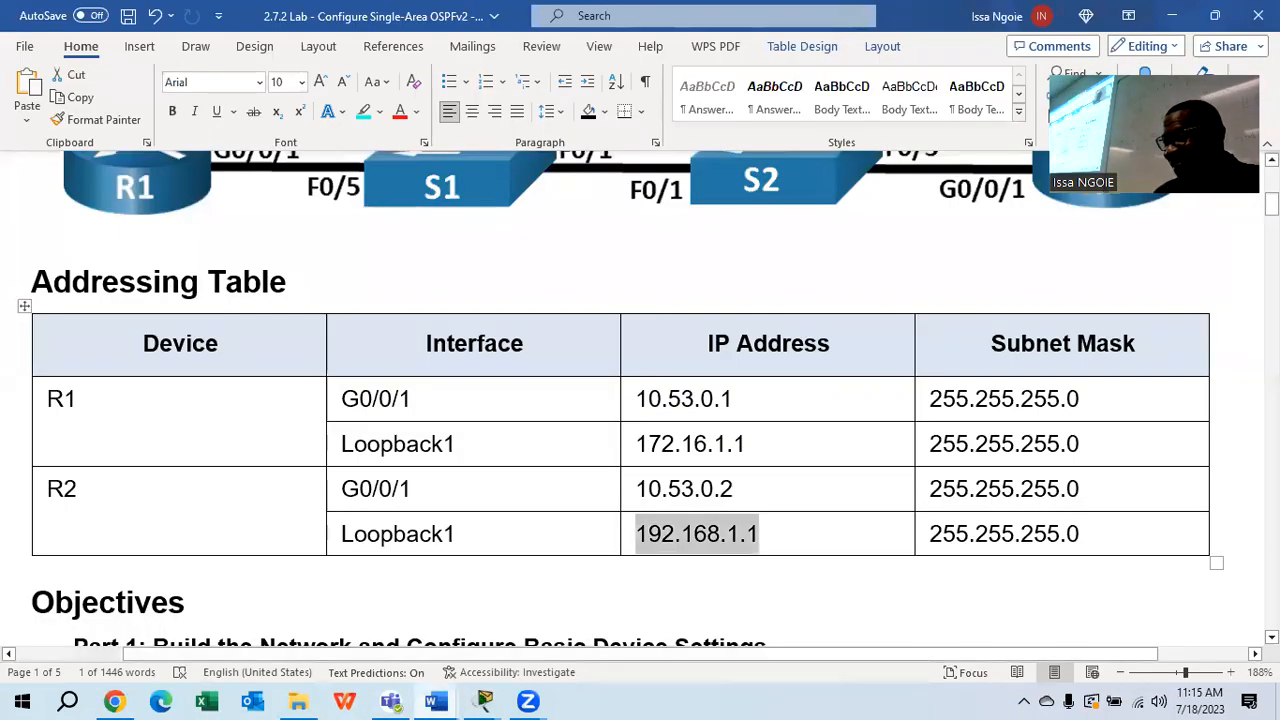
pyautogui.moveTo(1271, 203); pyautogui.dragTo(1271, 398)
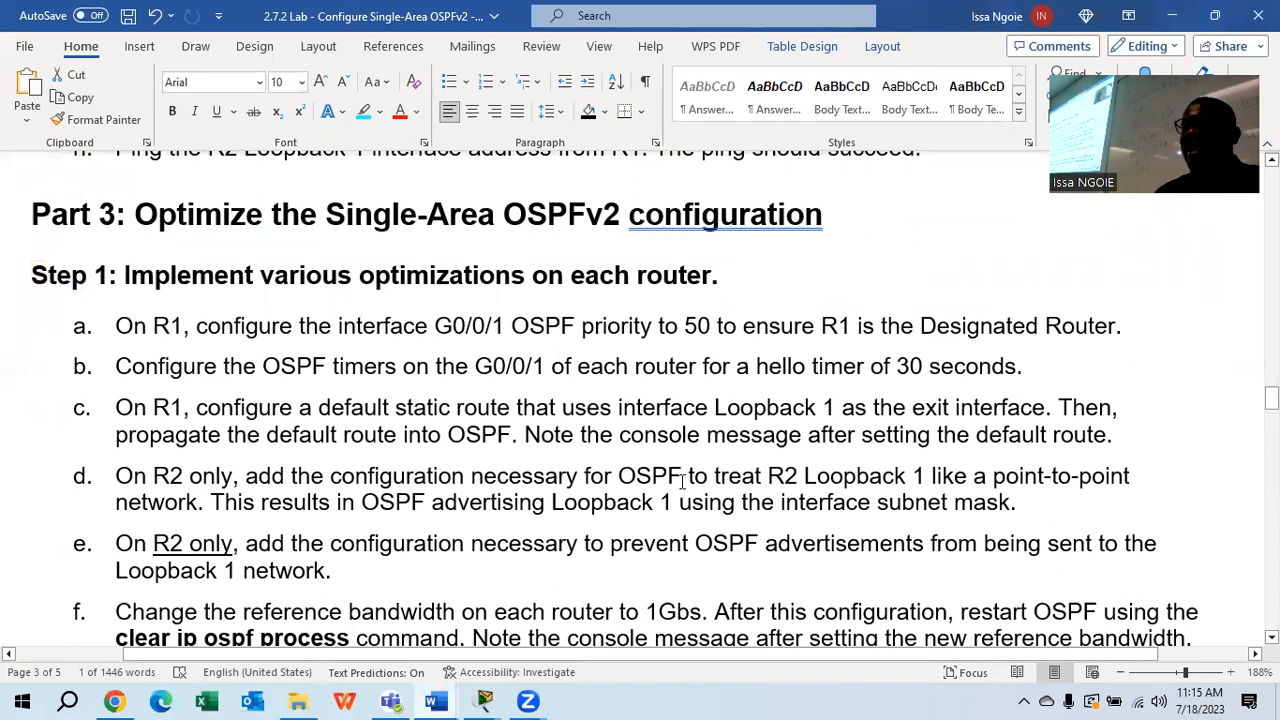
pyautogui.moveTo(864, 231); pyautogui.dragTo(9, 237)
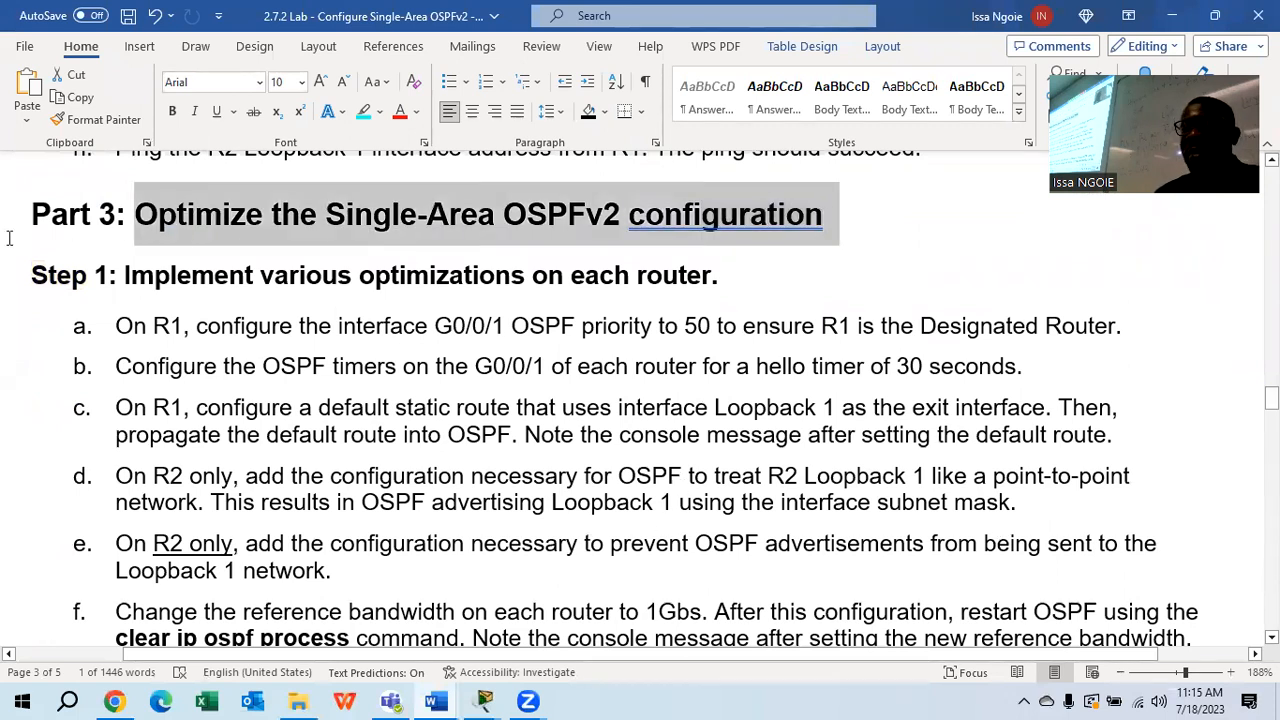
pyautogui.click(363, 111)
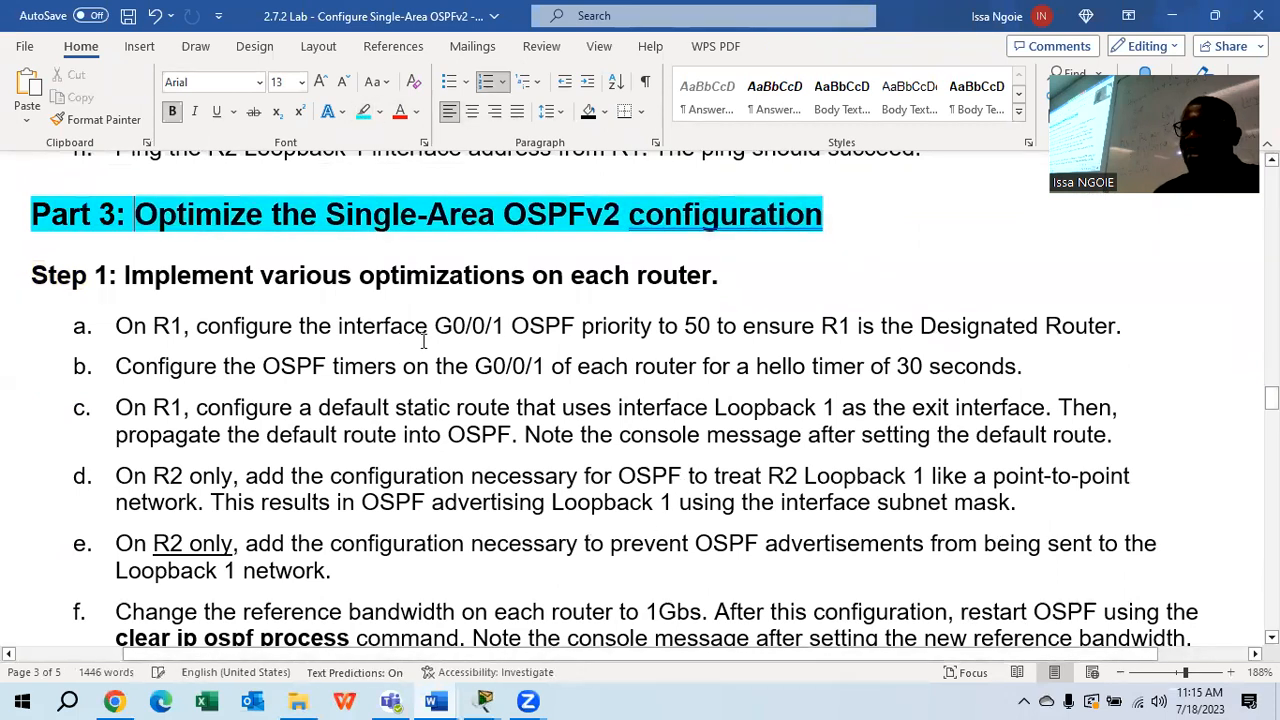
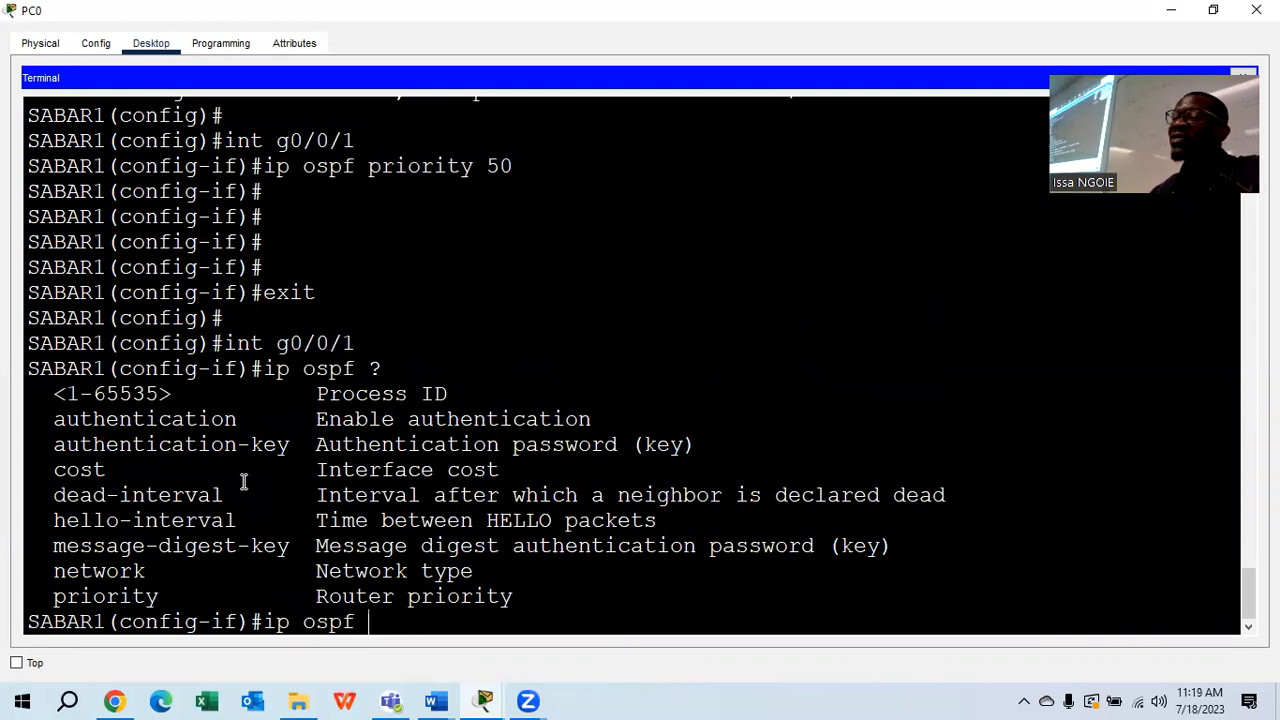
# Set SABAR1's G0/0/1 OSPF hello interval to 30 seconds with 'ip ospf hello-interval 30'
pyautogui.moveTo(247, 522); pyautogui.dragTo(44, 521)
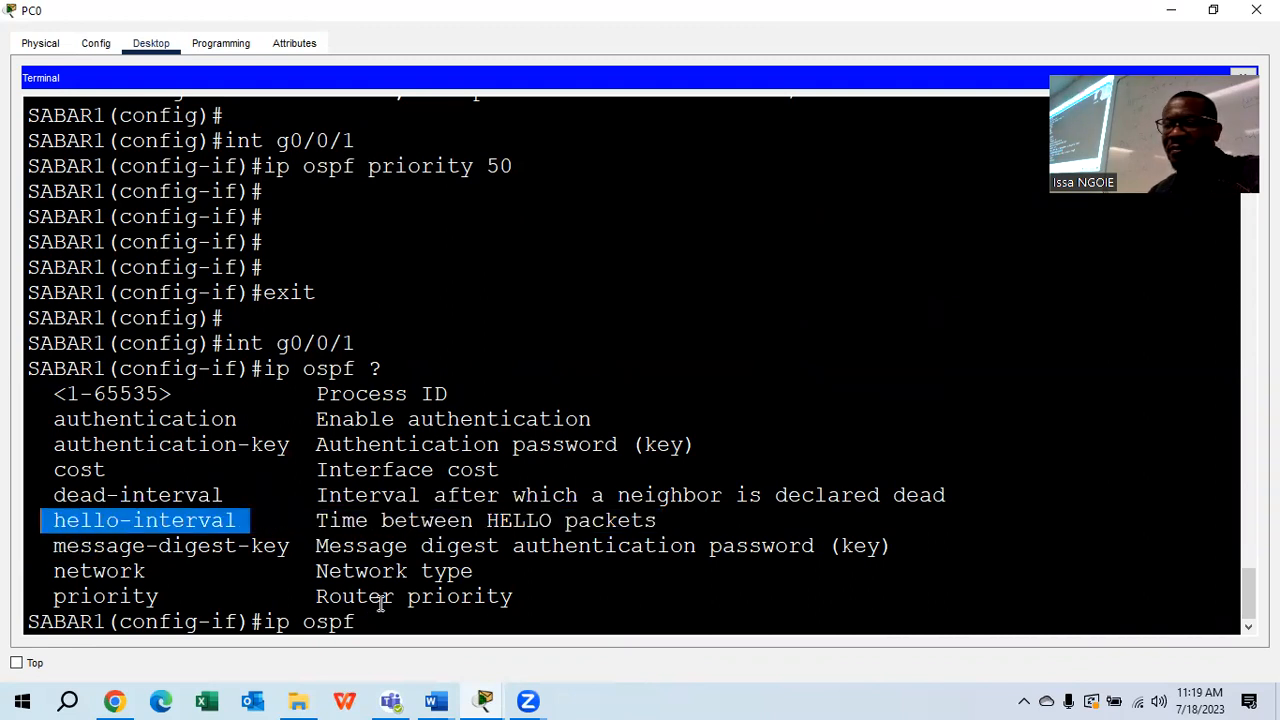
pyautogui.click(380, 622)
pyautogui.write('hell')
pyautogui.press('Tab')
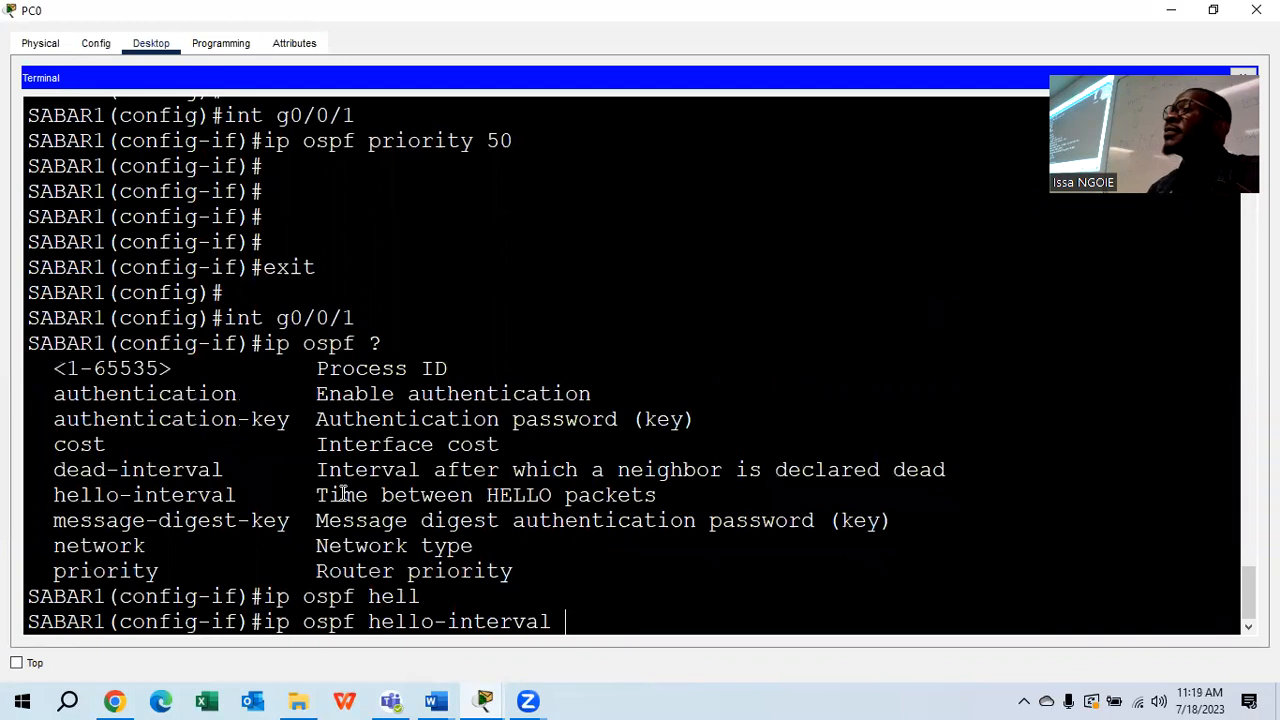
pyautogui.write('30')
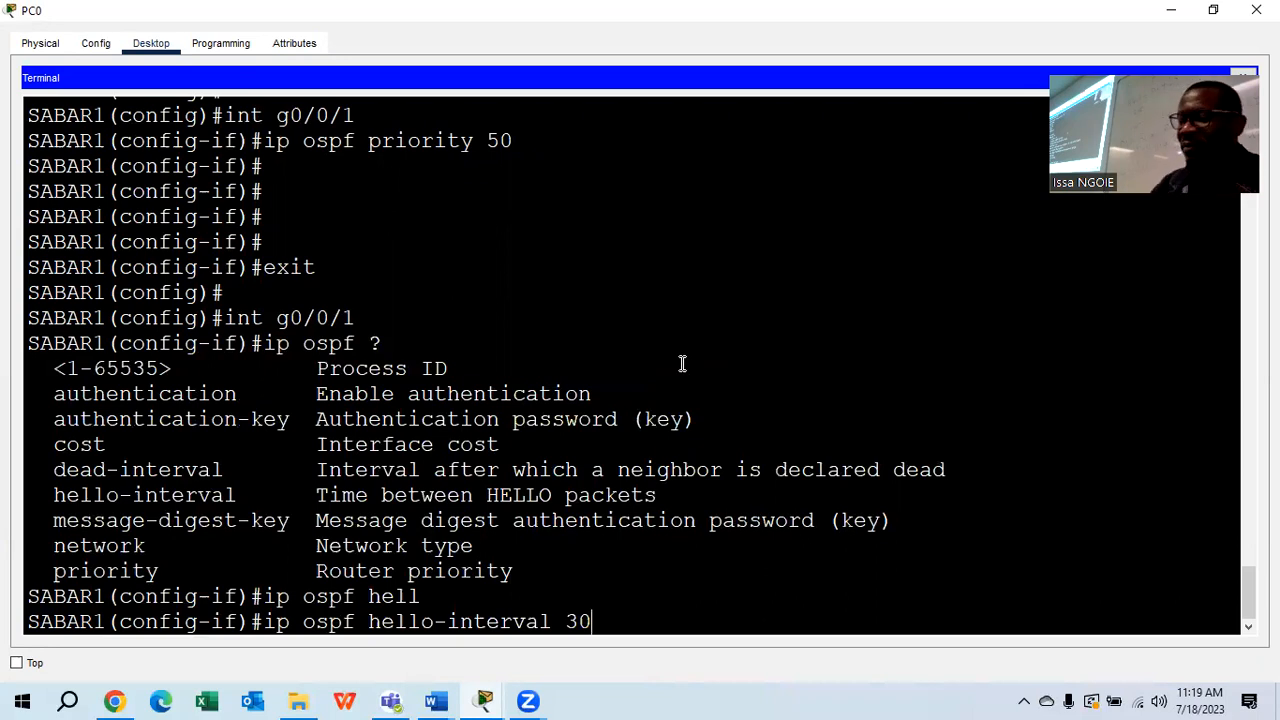
pyautogui.press('Return')
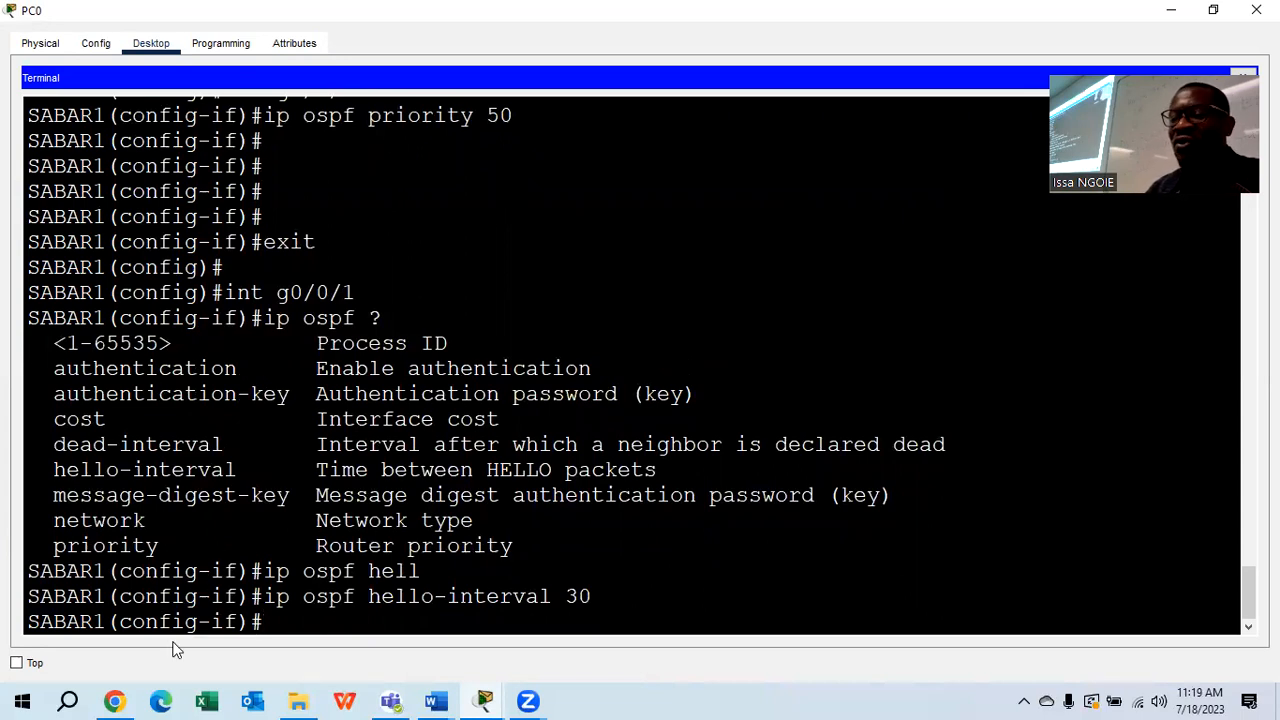
pyautogui.moveTo(483, 700)
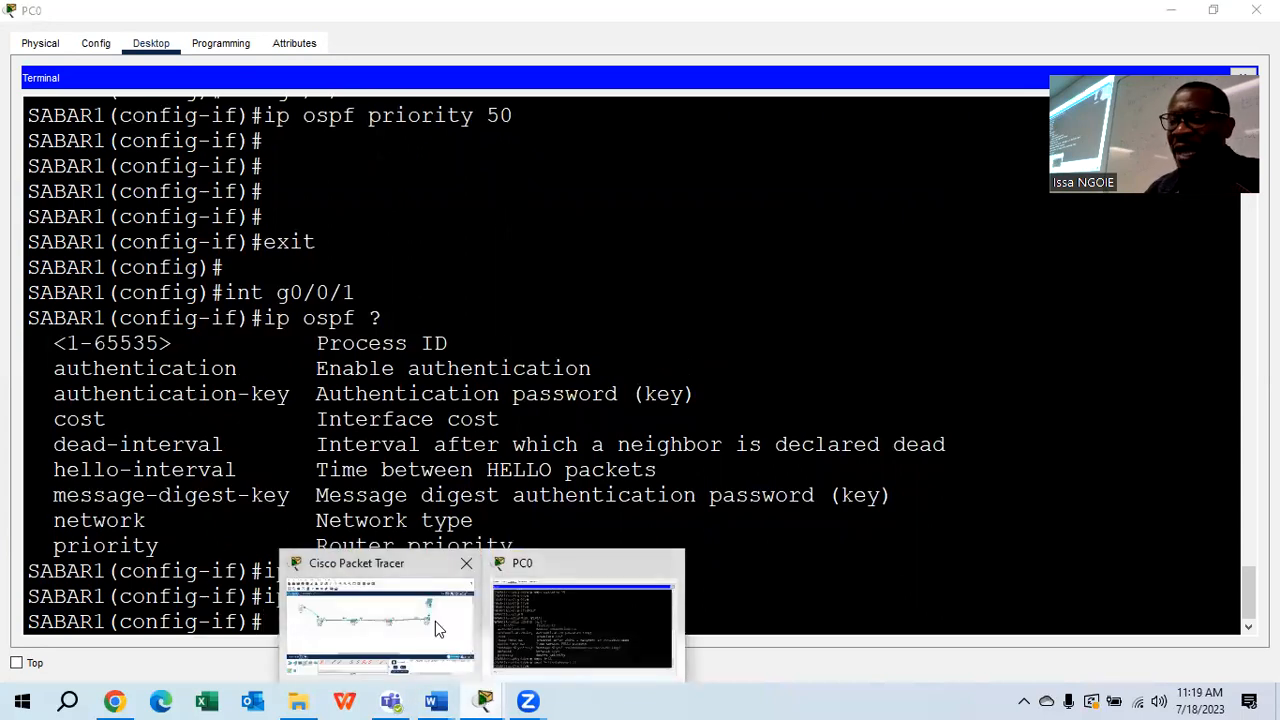
pyautogui.click(435, 621)
# Connect to SABAR2's console from Laptop0's terminal and enter global configuration mode with 'conf t'
pyautogui.click(980, 180)
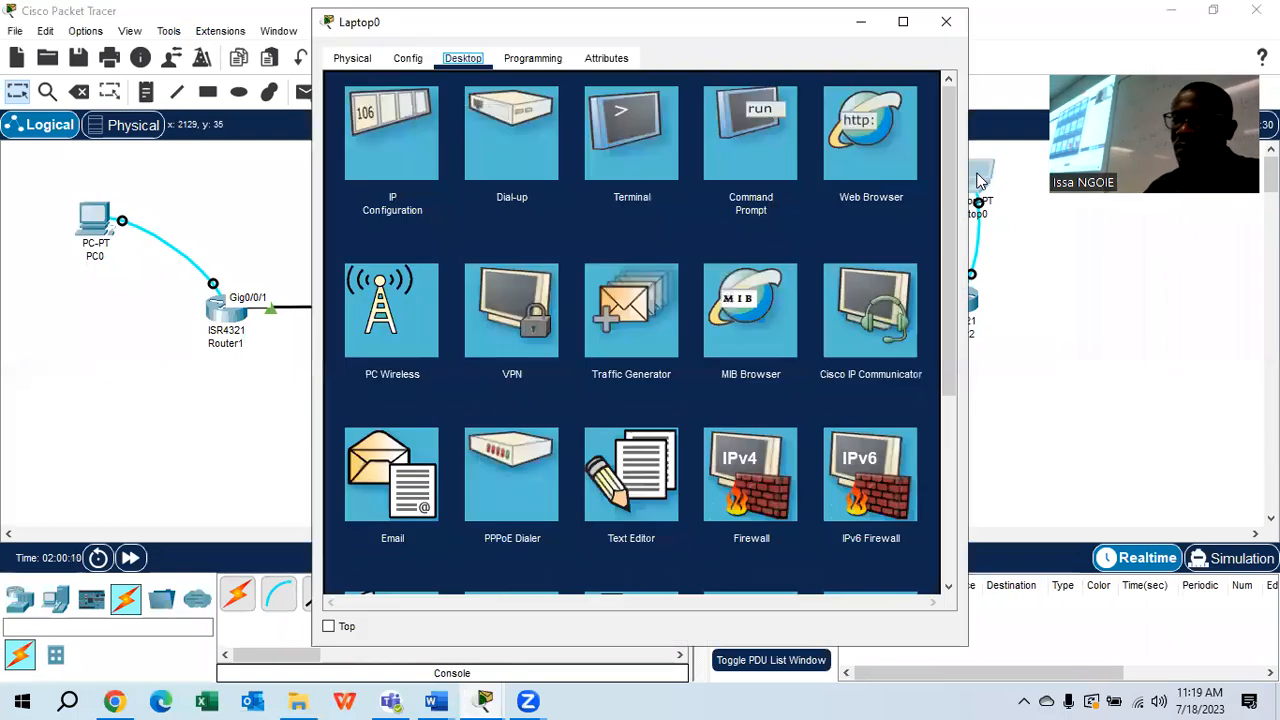
pyautogui.click(652, 169)
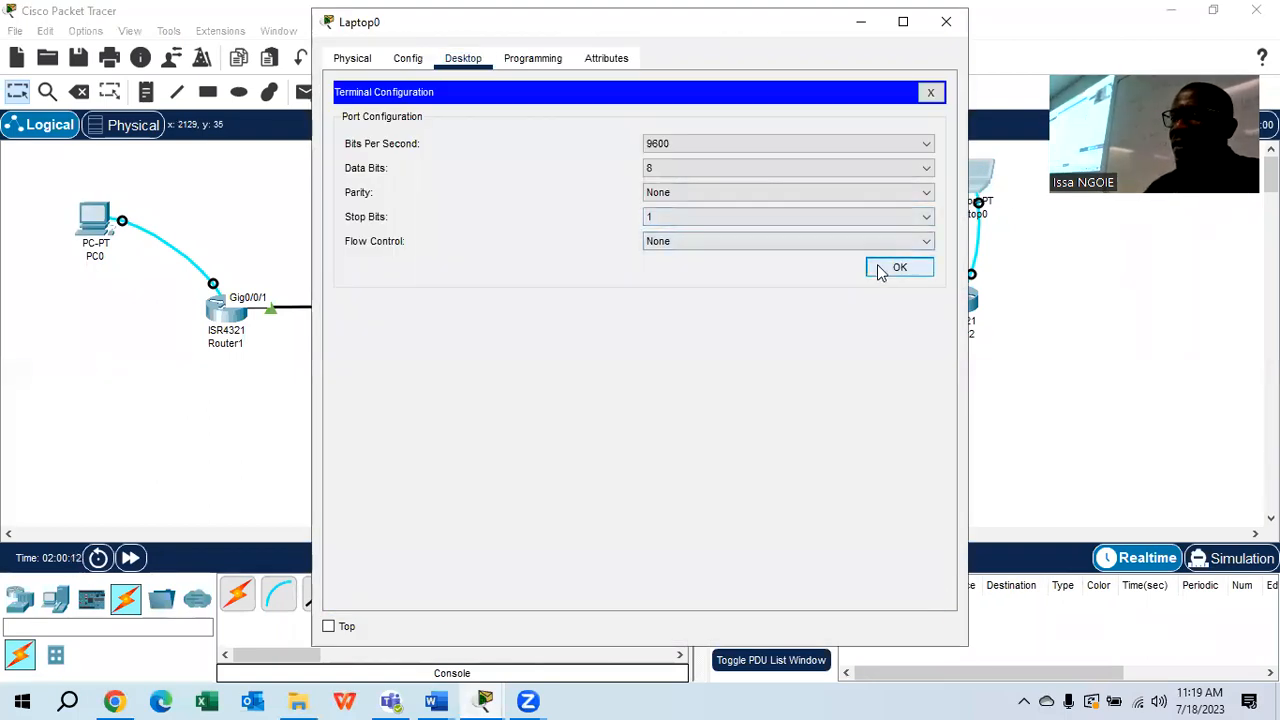
pyautogui.click(879, 272)
pyautogui.press('Return')
pyautogui.press('Return')
pyautogui.press('Return')
pyautogui.press('Return')
pyautogui.write('conf t')
pyautogui.press('Return')
# On SABAR2 interface g0/0/1, apply 'ip ospf hello-interval 30' so the adjacency with 1.1.1.1 returns to FULL
pyautogui.press('Return')
pyautogui.press('Return')
pyautogui.write('ig)#i')
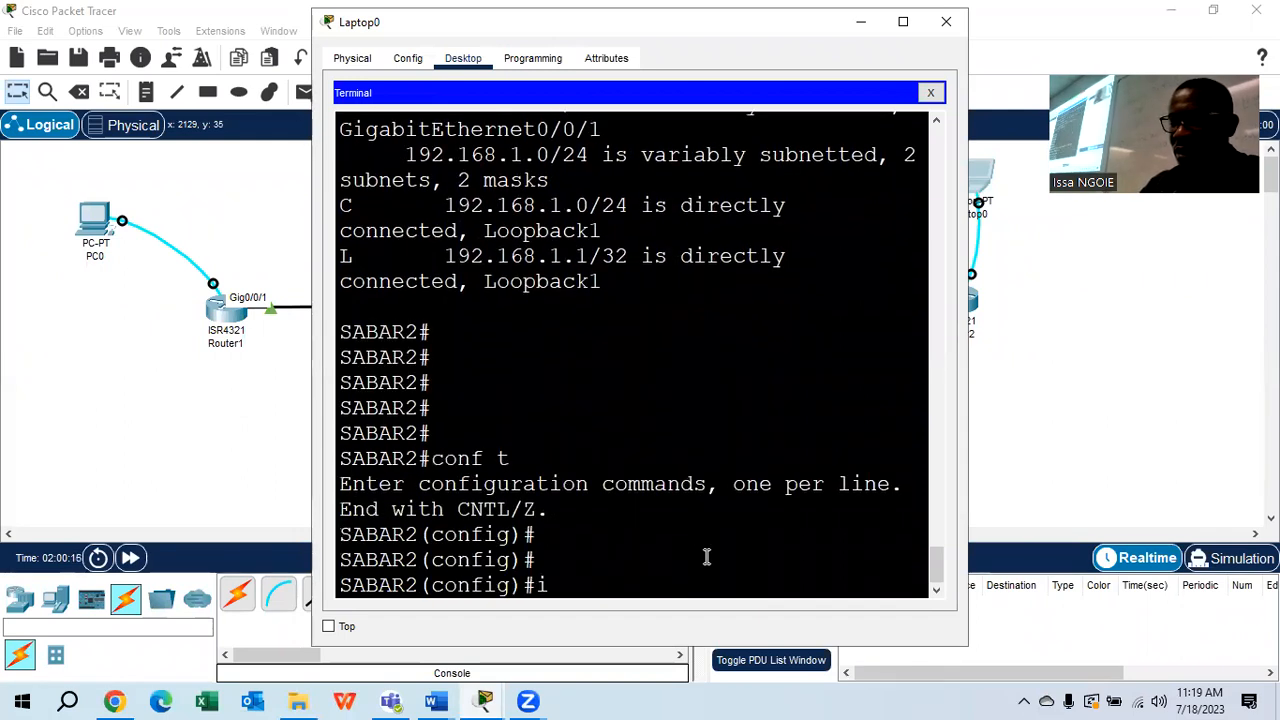
pyautogui.write('nt g0/0/1')
pyautogui.press('Return')
pyautogui.write('ip os')
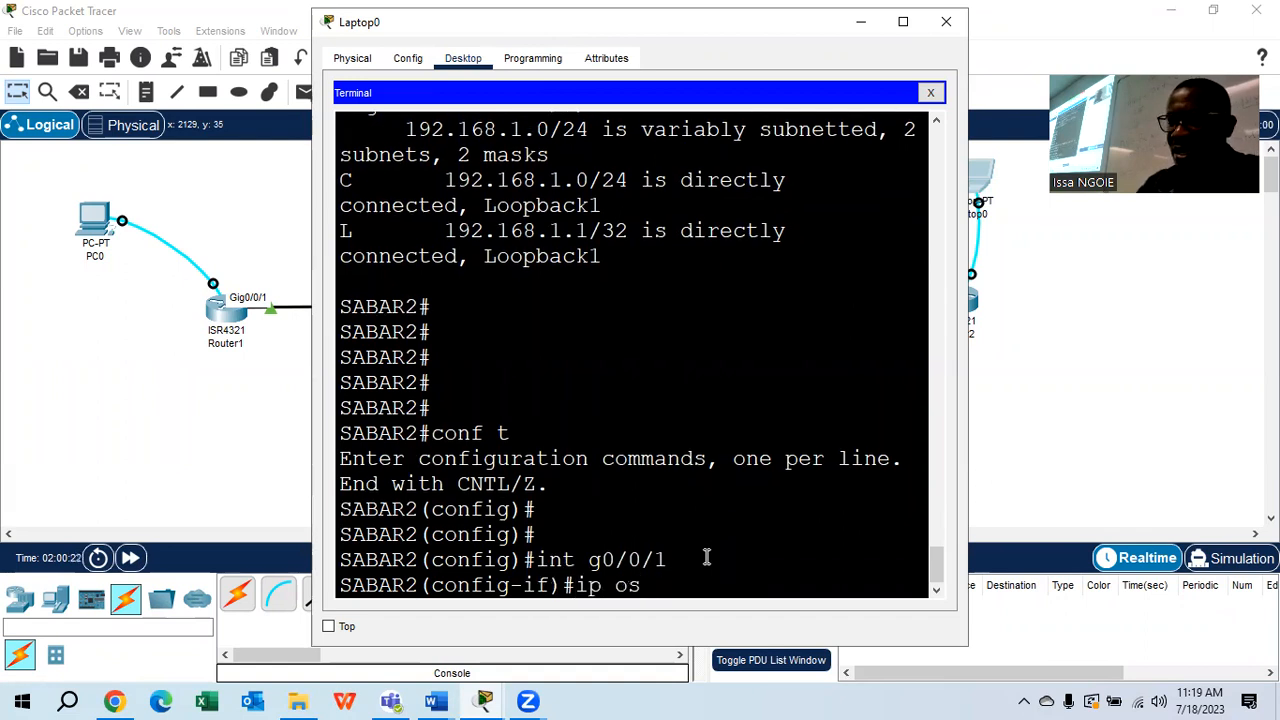
pyautogui.write('pf h')
pyautogui.press('Tab')
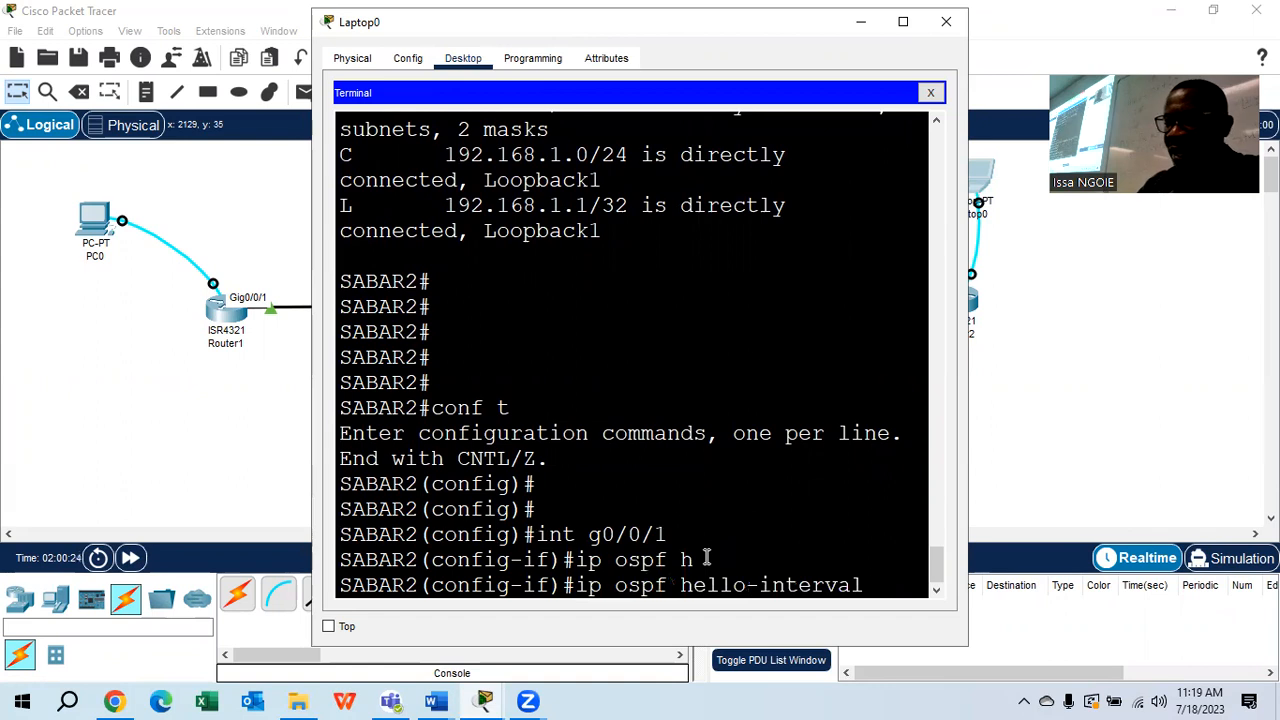
pyautogui.write('30')
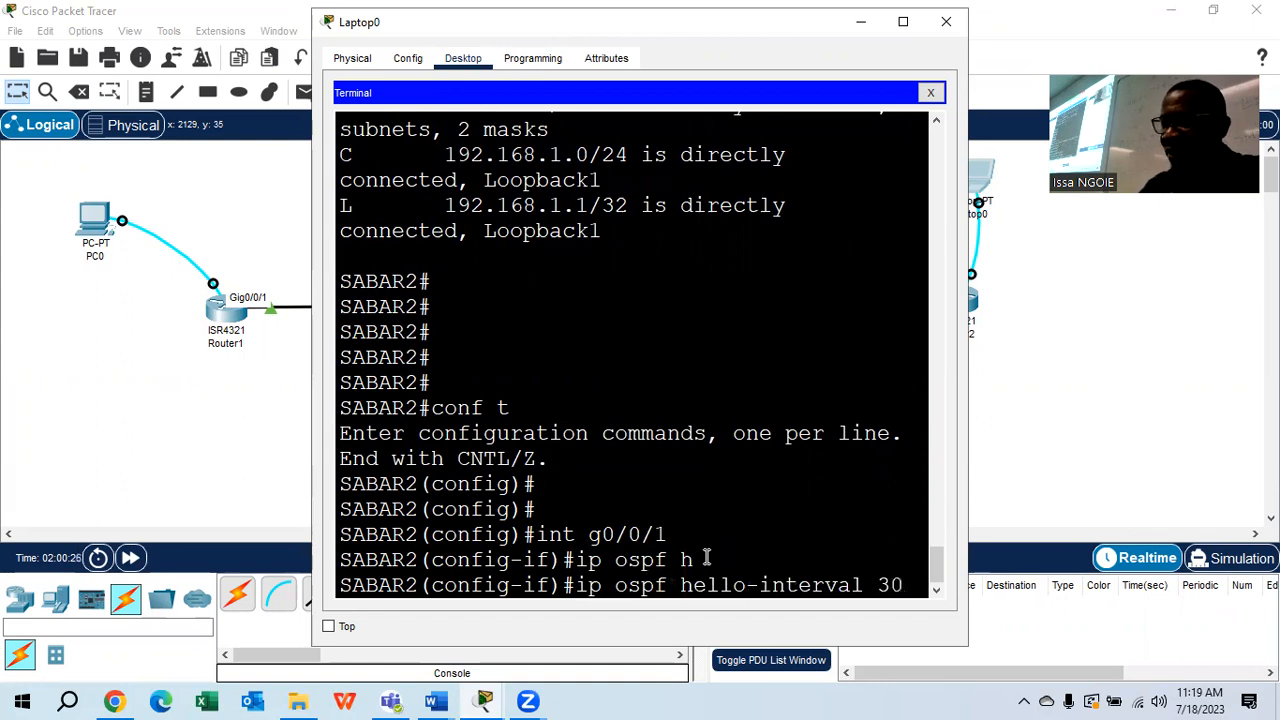
pyautogui.click(903, 22)
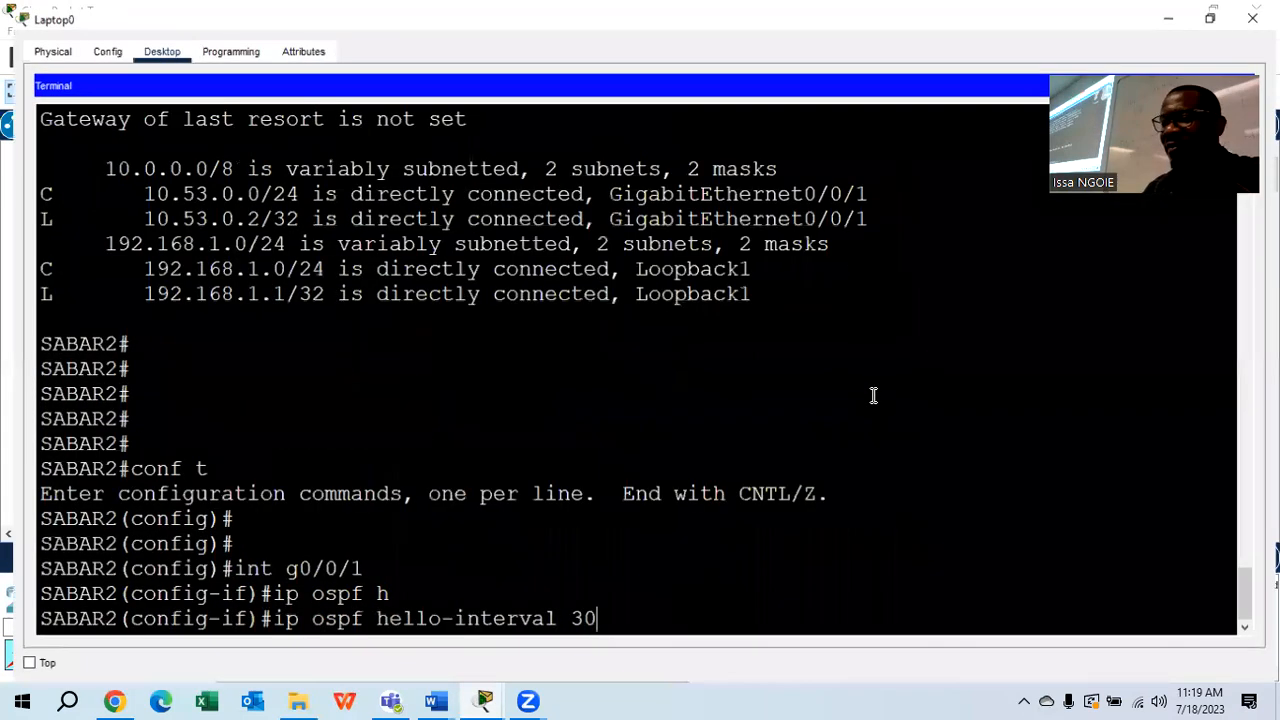
pyautogui.press('Return')
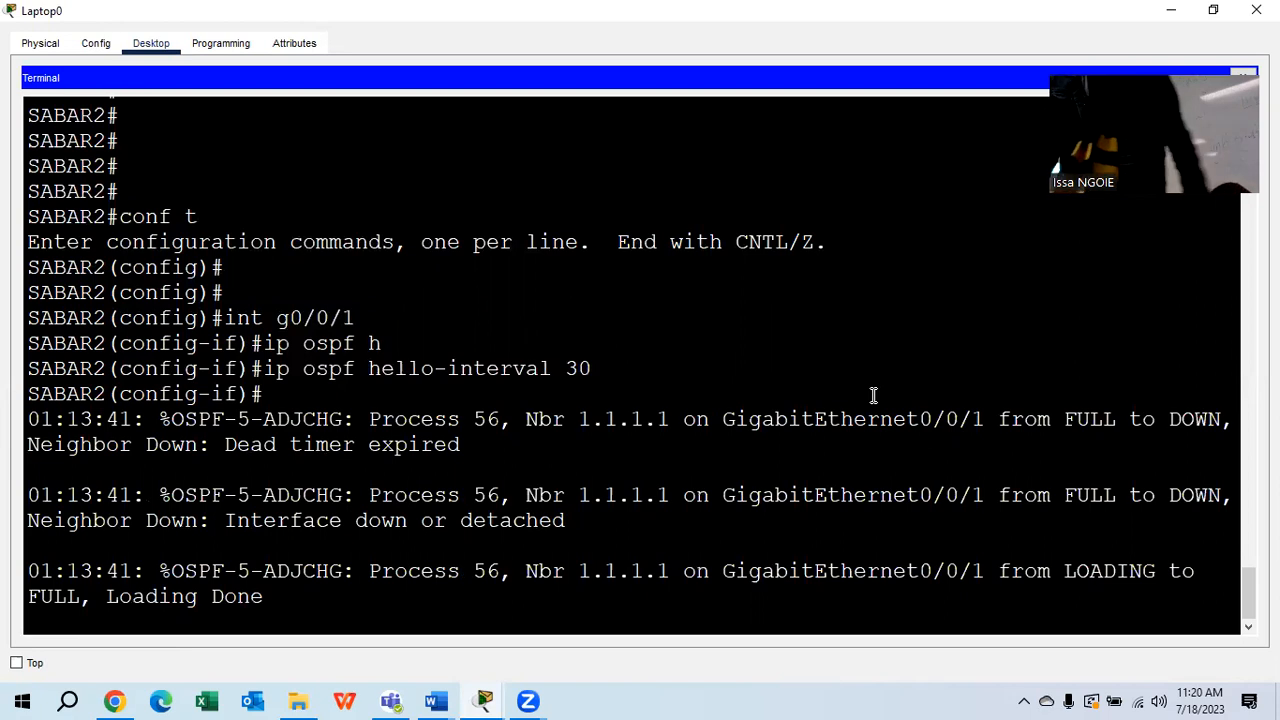
pyautogui.press('Return')
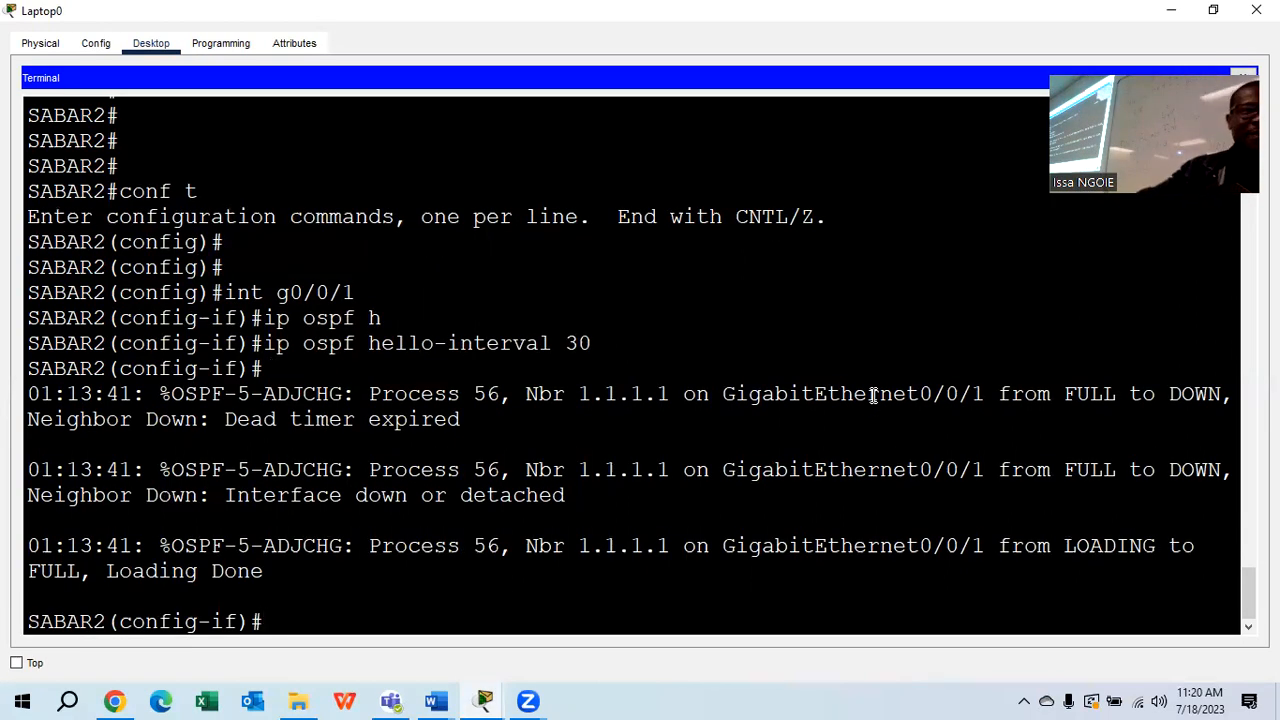
# Read step 1c on propagating a default route in the Word lab document, then return to Packet Tracer
pyautogui.moveTo(440, 700)
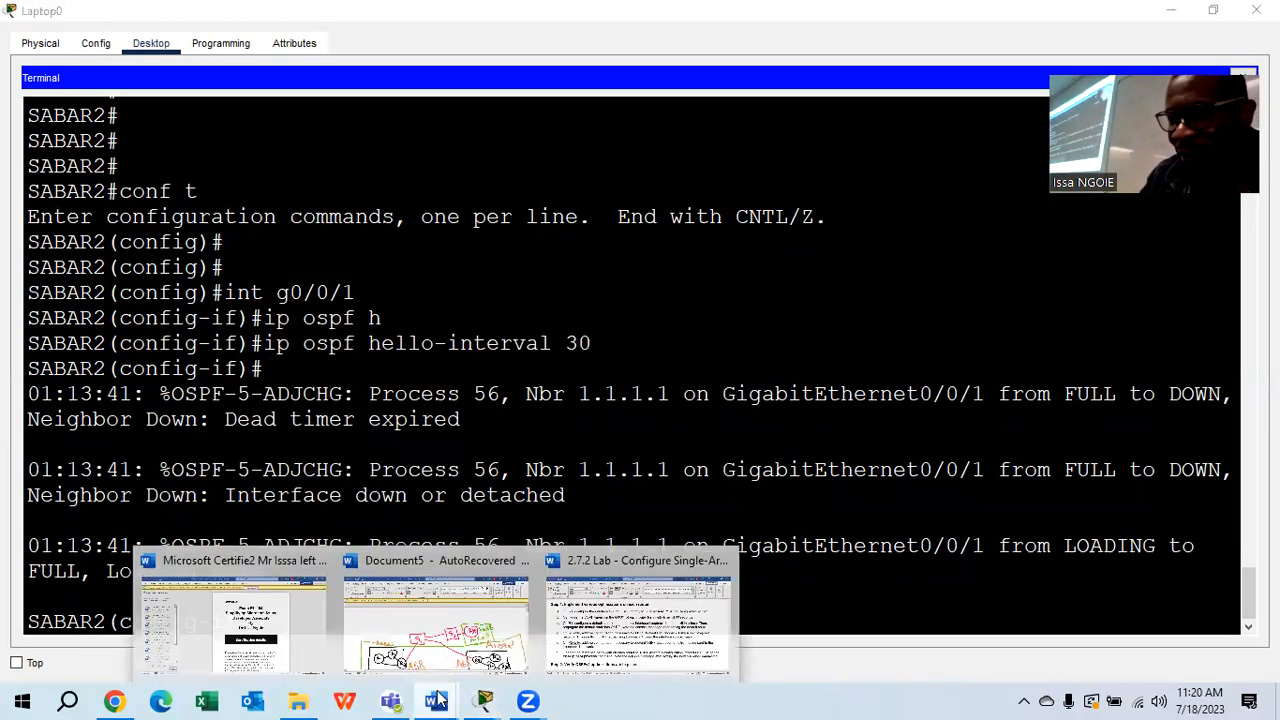
pyautogui.click(636, 615)
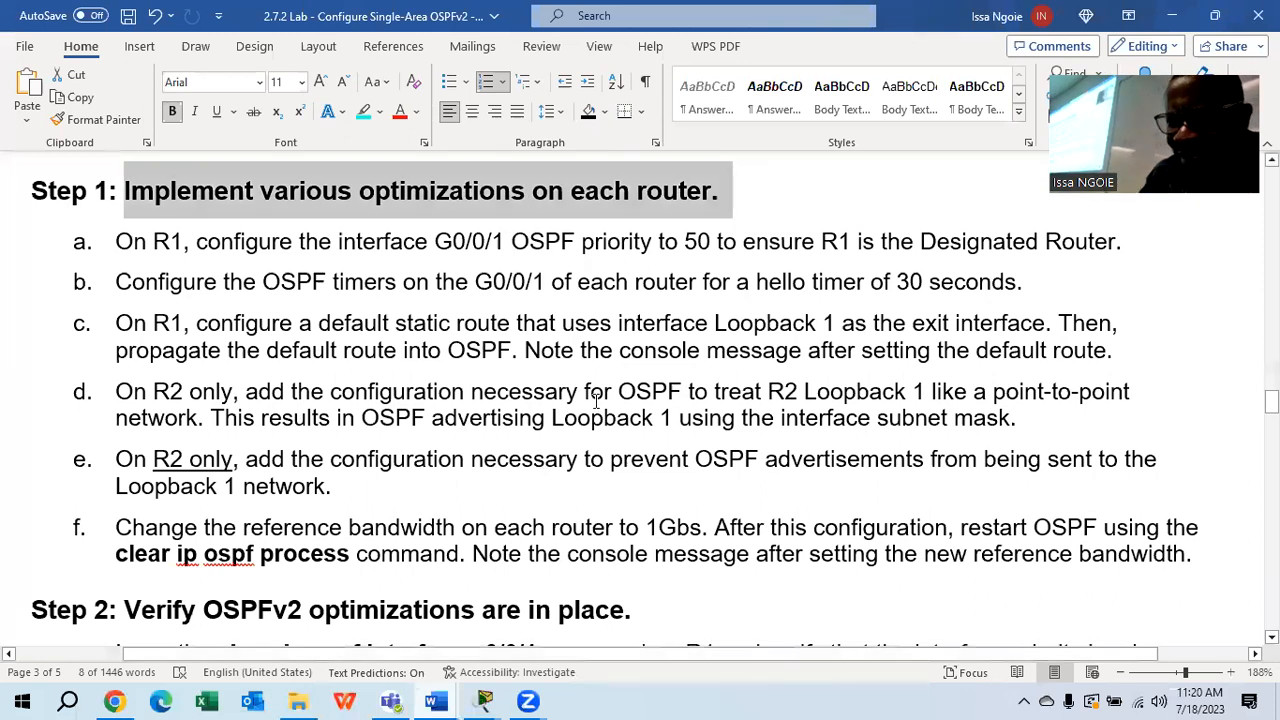
pyautogui.scroll(-1, 596, 400)
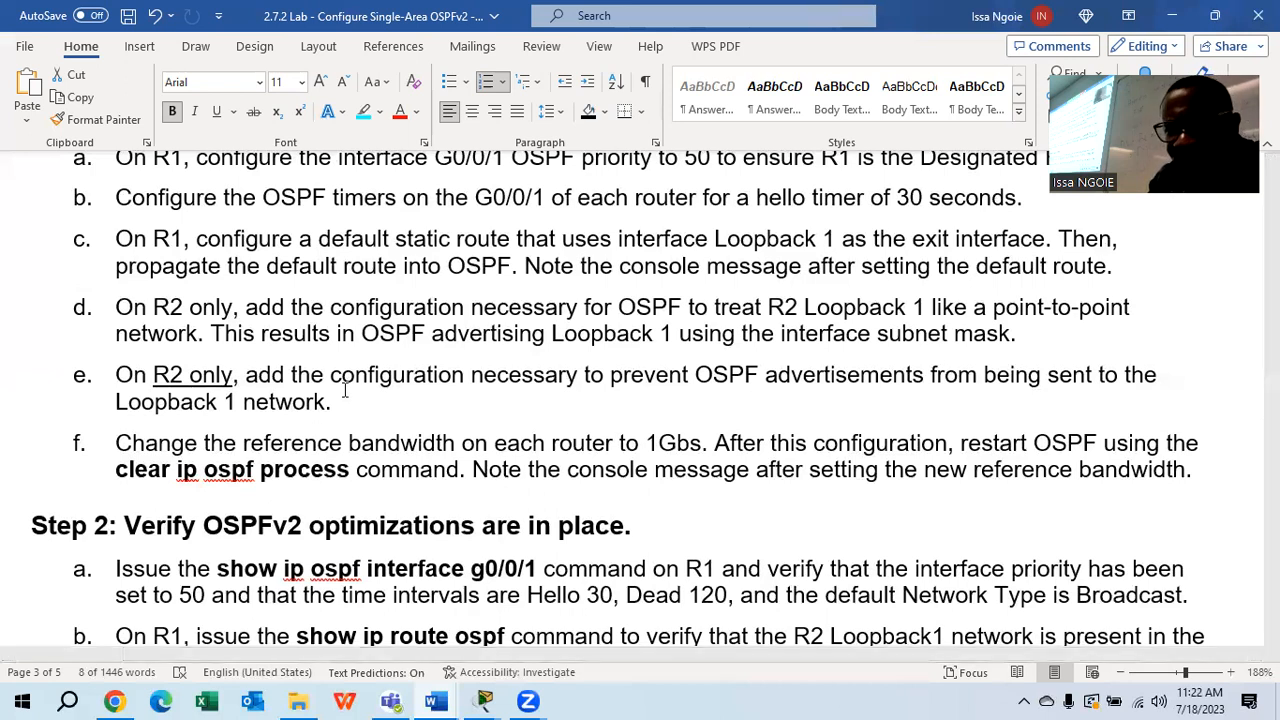
pyautogui.moveTo(483, 701)
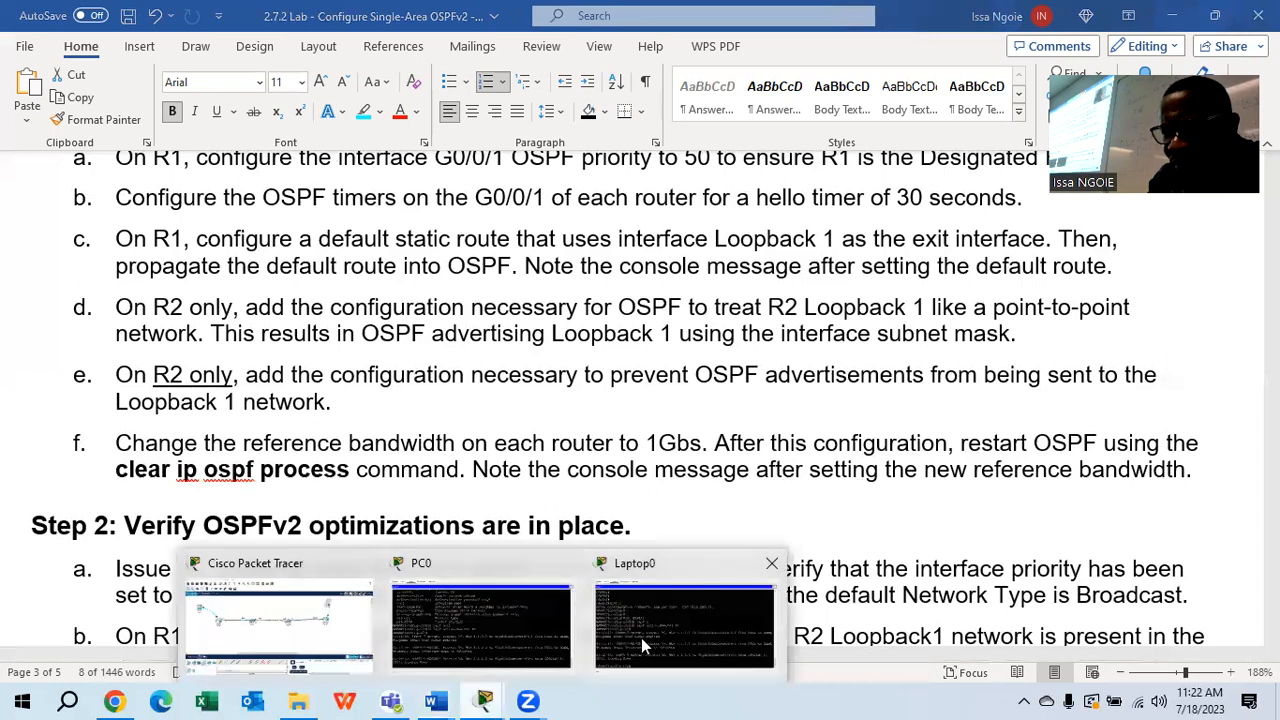
pyautogui.click(345, 575)
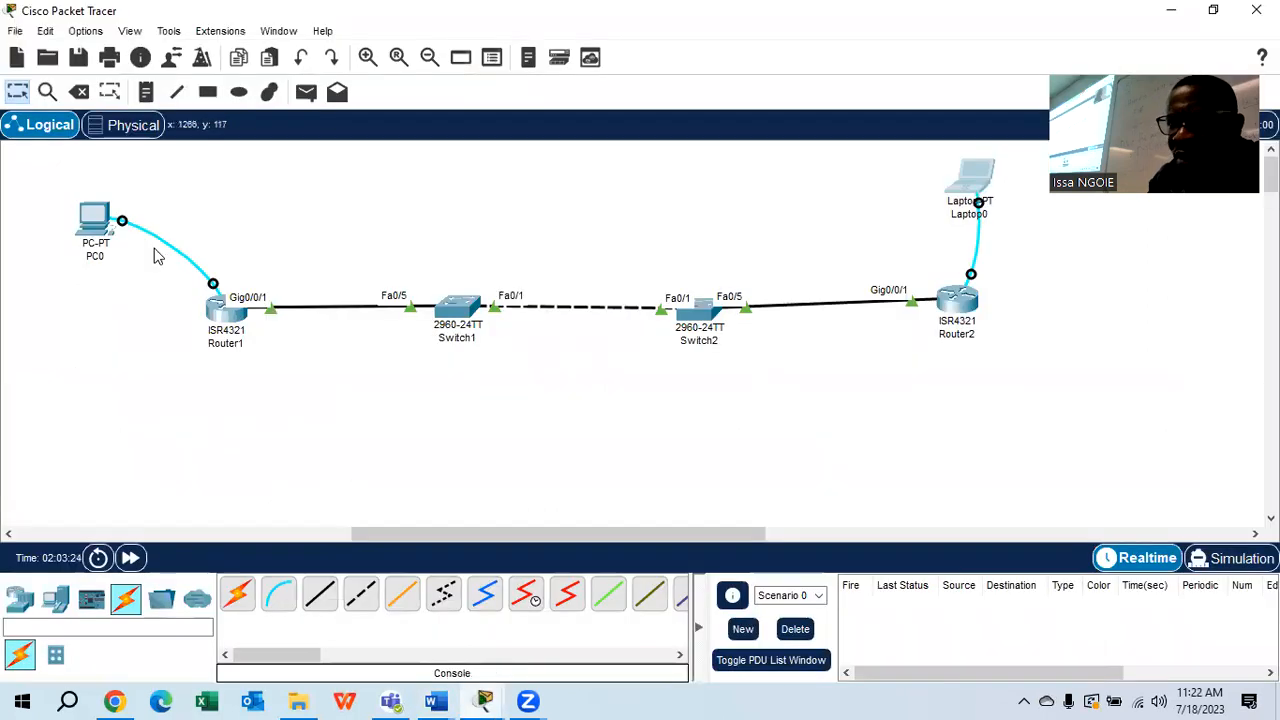
# From PC0's terminal on SABAR1, add the default static route 'ip route 0.0.0.0 0.0.0.0 loopback 1'
pyautogui.click(97, 224)
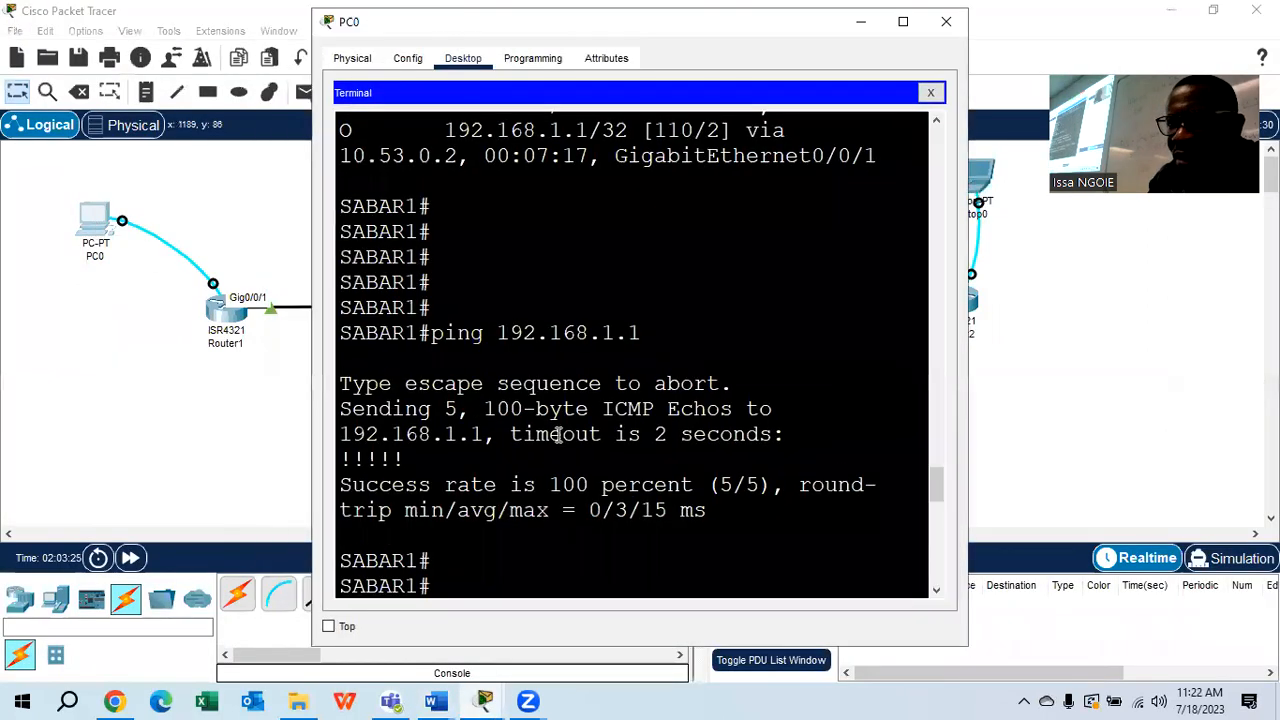
pyautogui.click(903, 21)
pyautogui.press('Return')
pyautogui.press('Return')
pyautogui.press('Return')
pyautogui.press('Return')
pyautogui.write('exit')
pyautogui.press('Return')
pyautogui.press('Return')
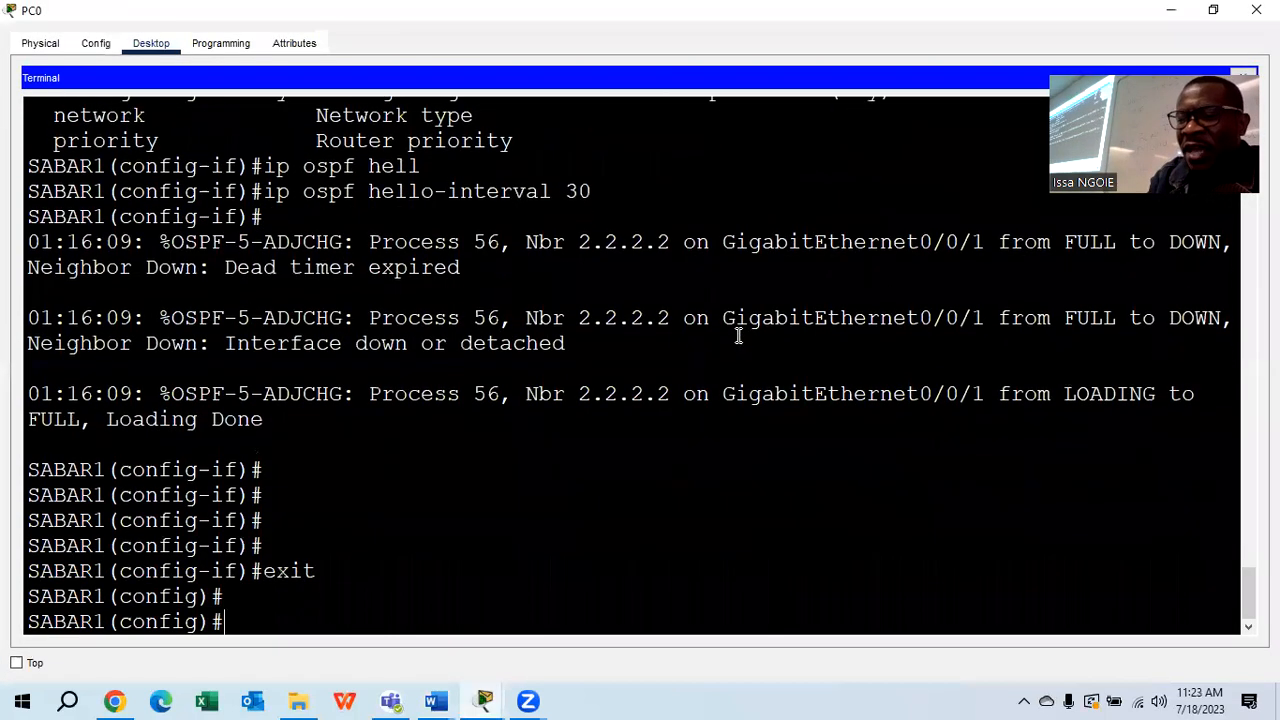
pyautogui.press('Return')
pyautogui.write('ip route')
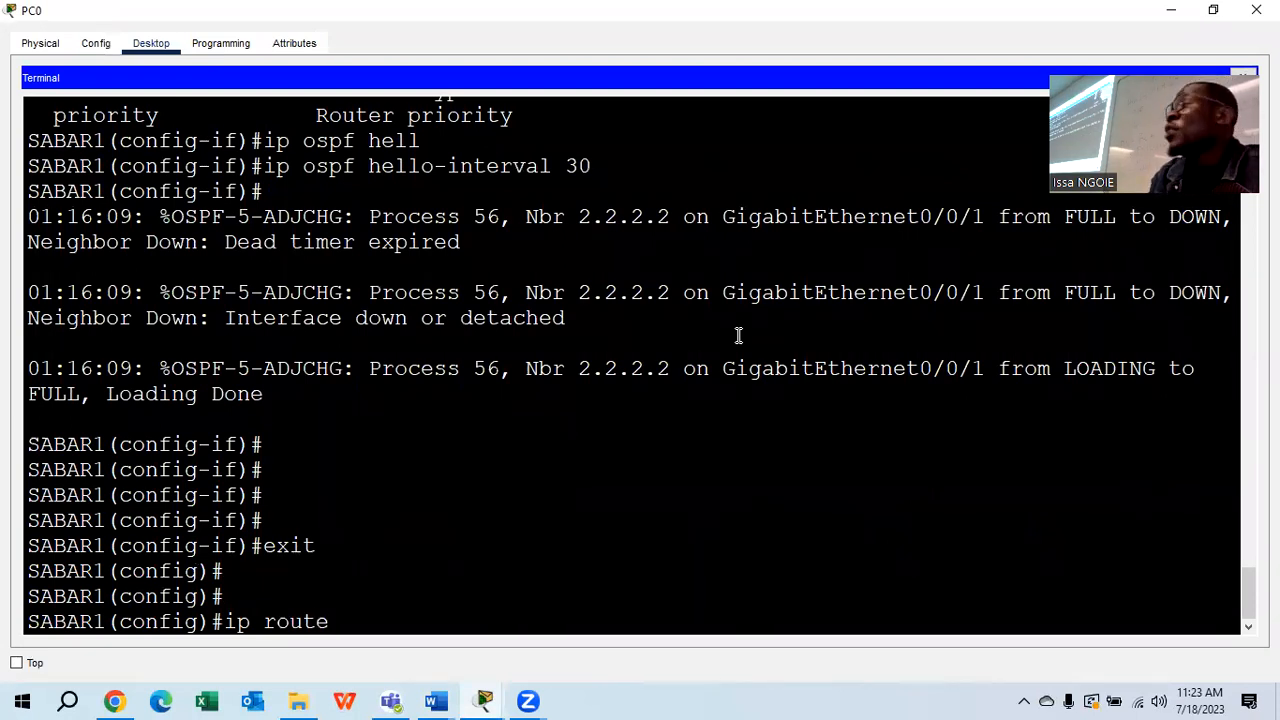
pyautogui.write(' 0.')
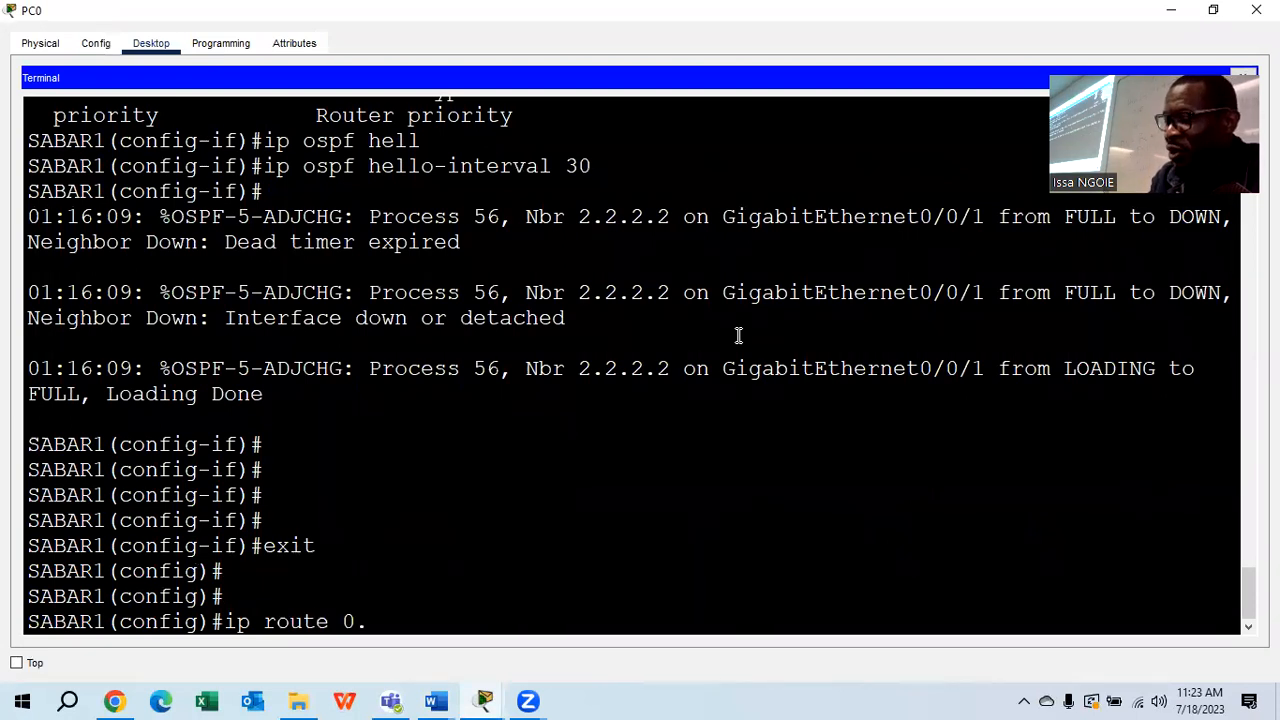
pyautogui.write('0.0.0 0.0.0 0')
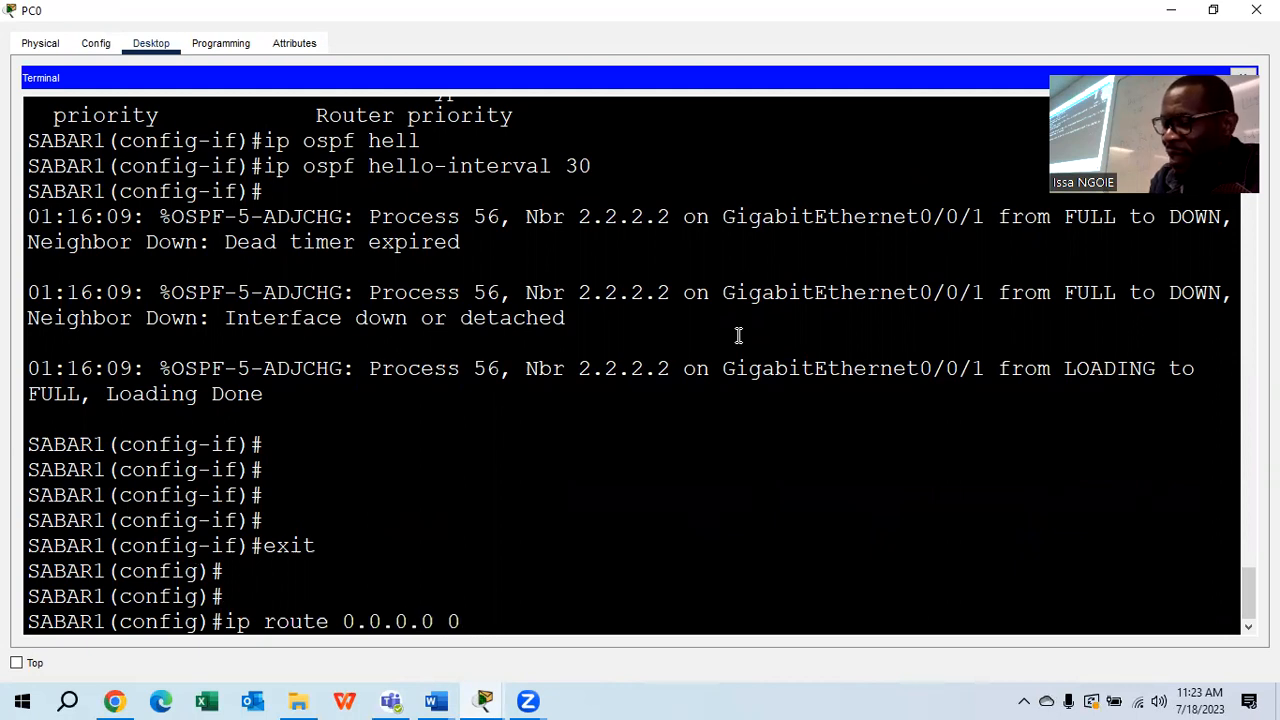
pyautogui.write('.0.0.0')
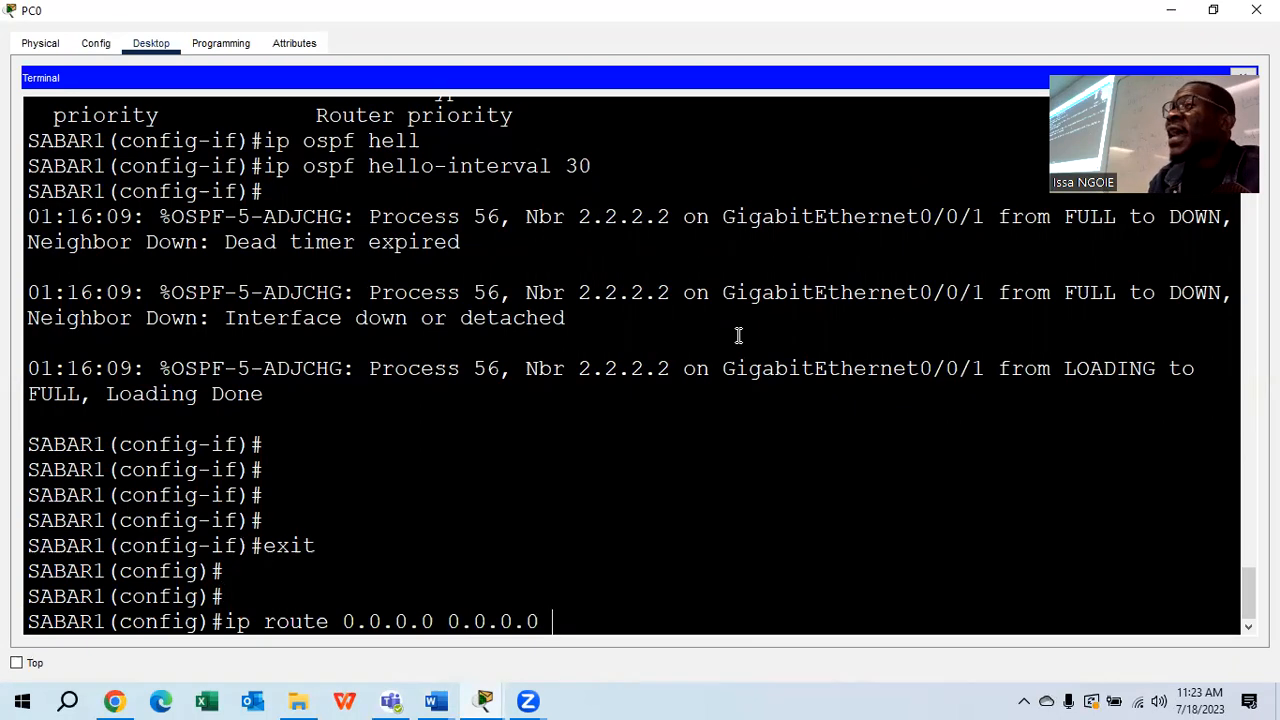
pyautogui.write(' loopback 1')
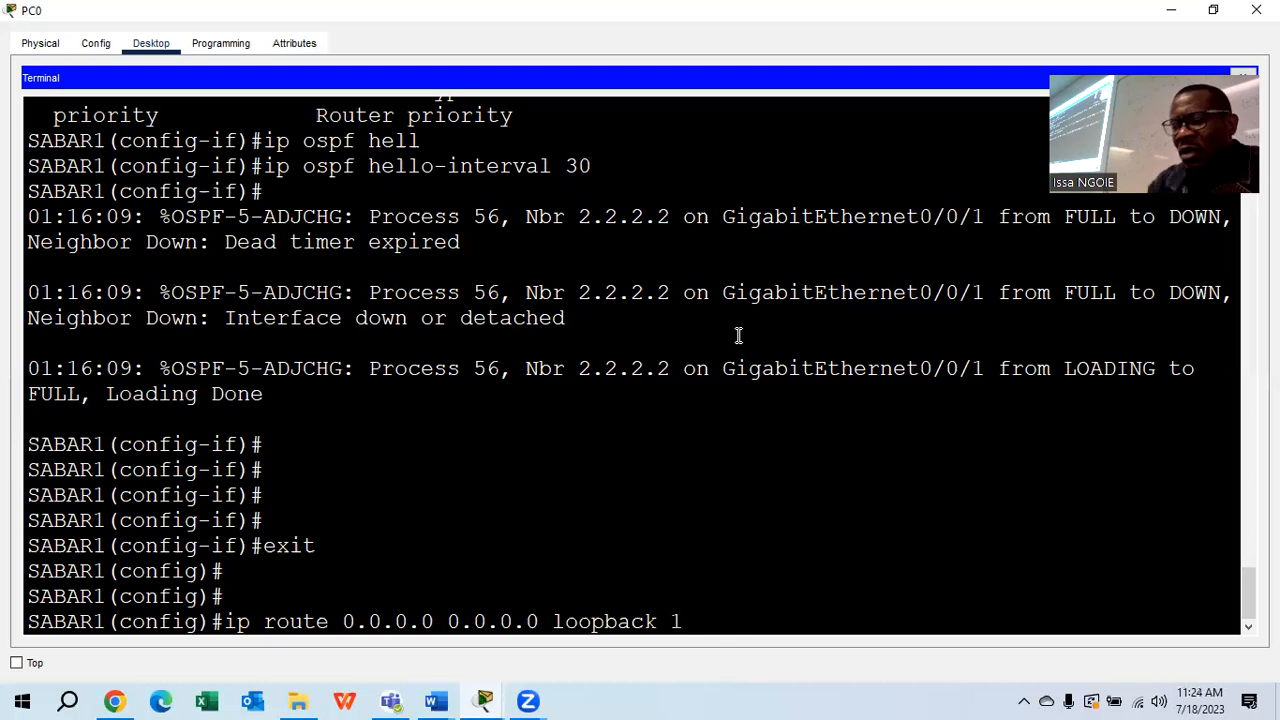
pyautogui.press('Return')
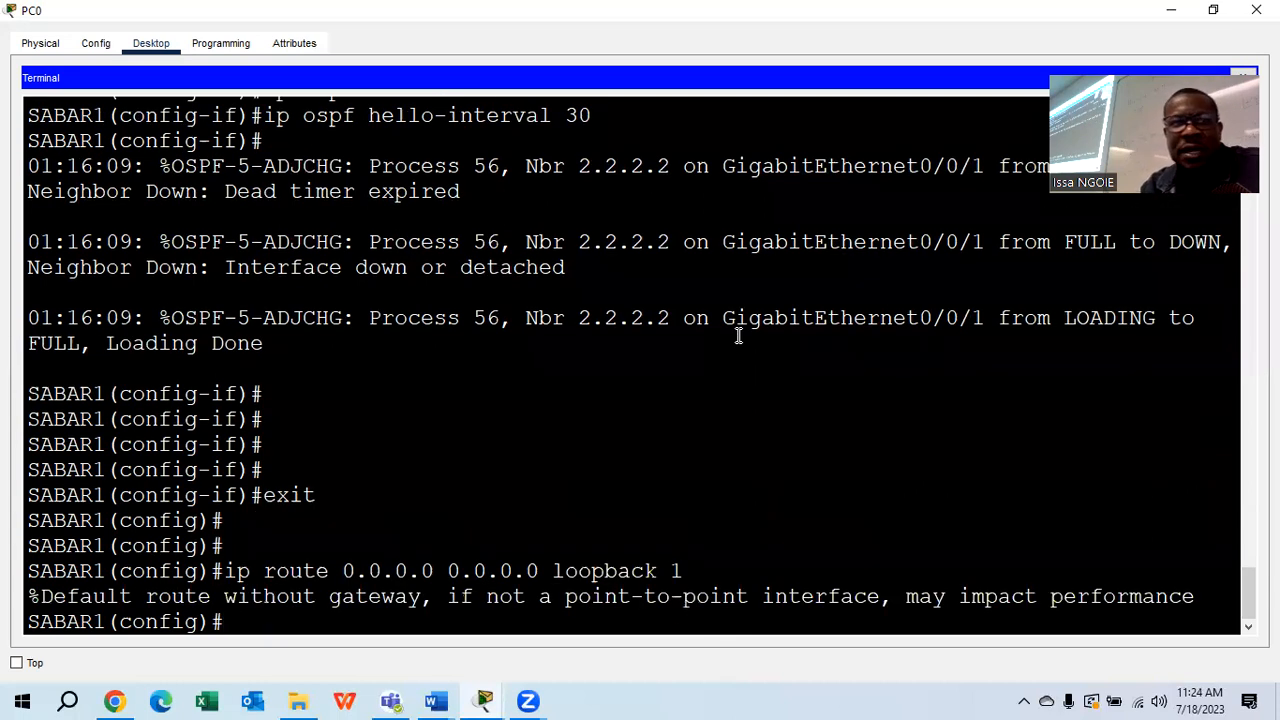
# Under 'router ospf 56', enable 'default-information originate' to advertise the default route
pyautogui.write('route')
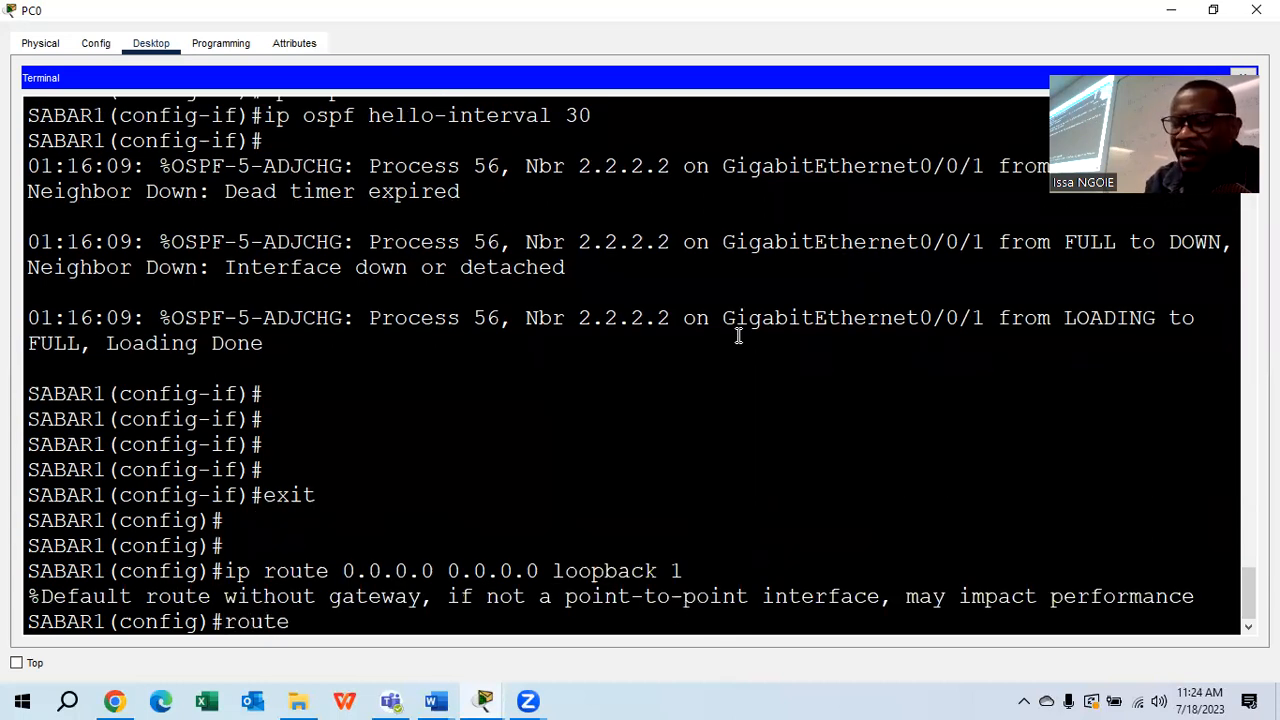
pyautogui.write('r o')
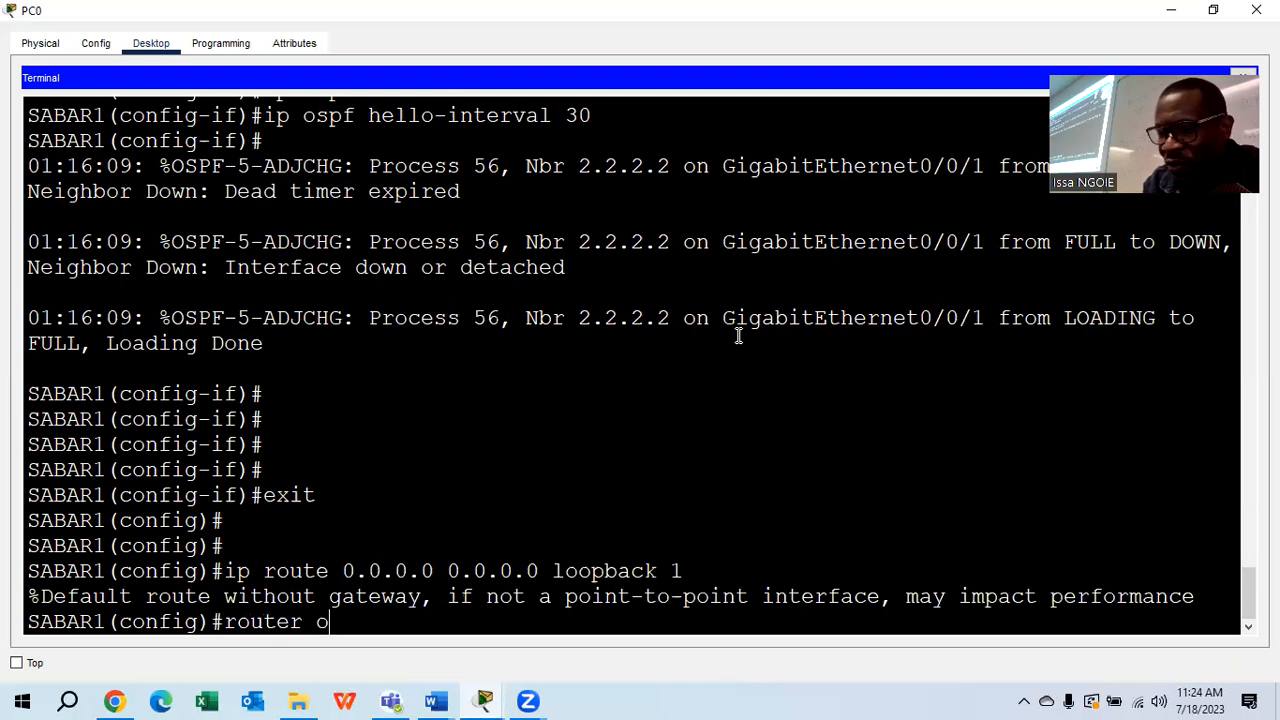
pyautogui.write('spf')
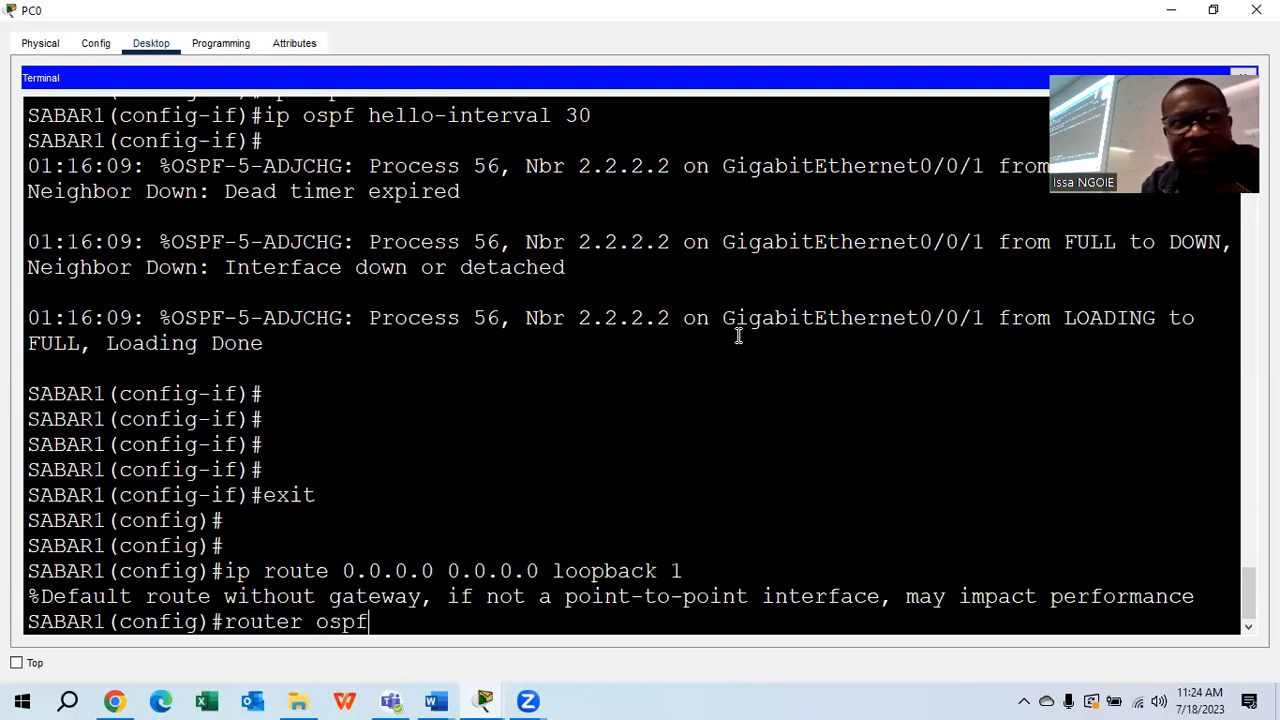
pyautogui.write(' 56')
pyautogui.press('Return')
pyautogui.write('de')
pyautogui.press('Tab')
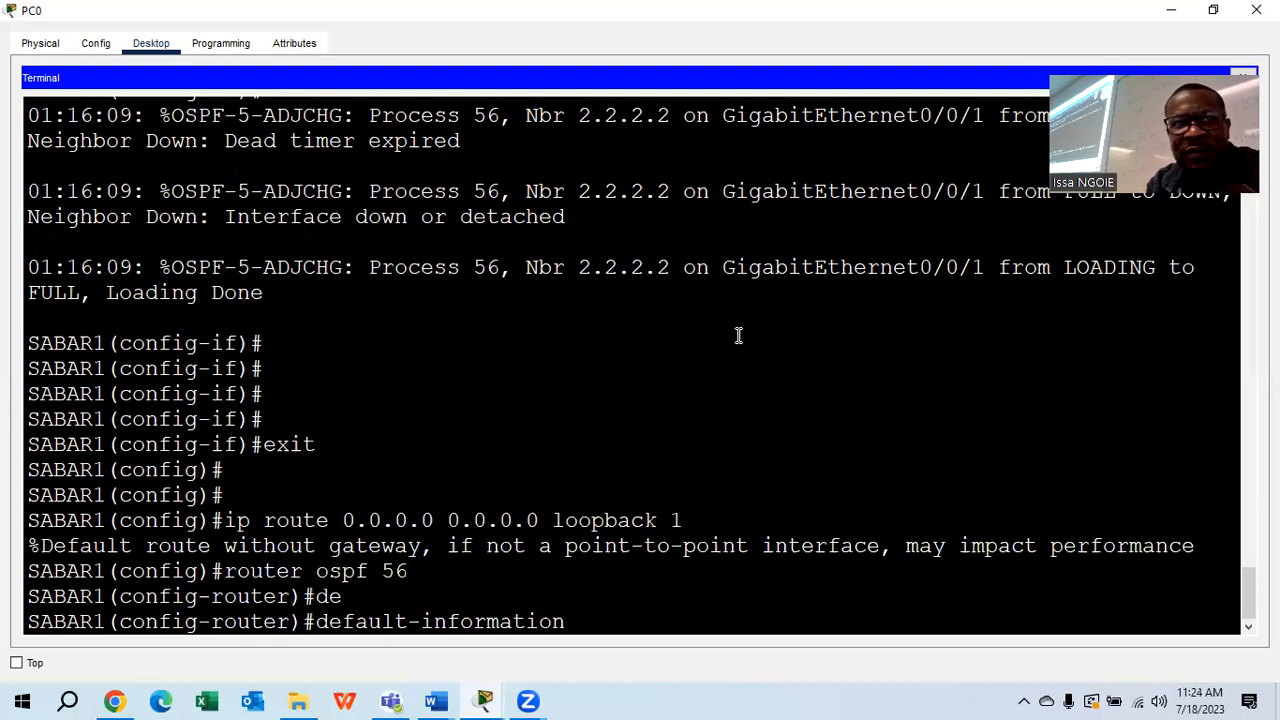
pyautogui.write('or')
pyautogui.press('Tab')
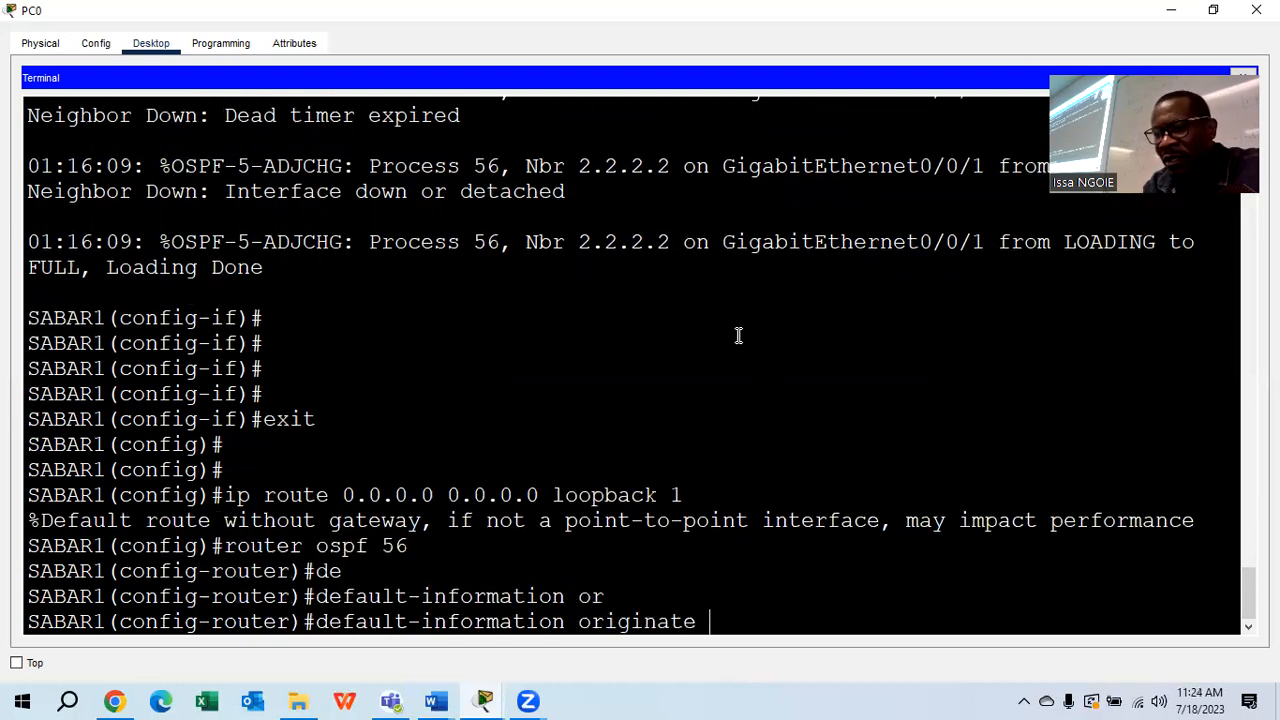
pyautogui.press('Return')
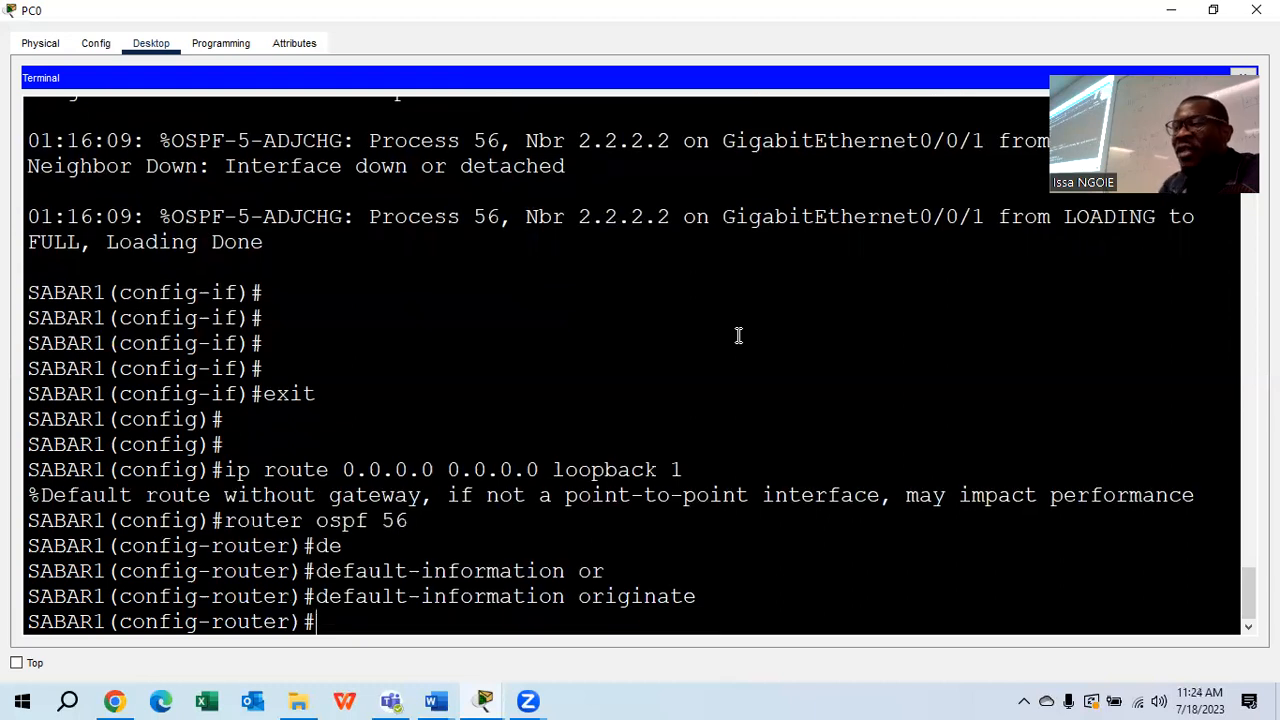